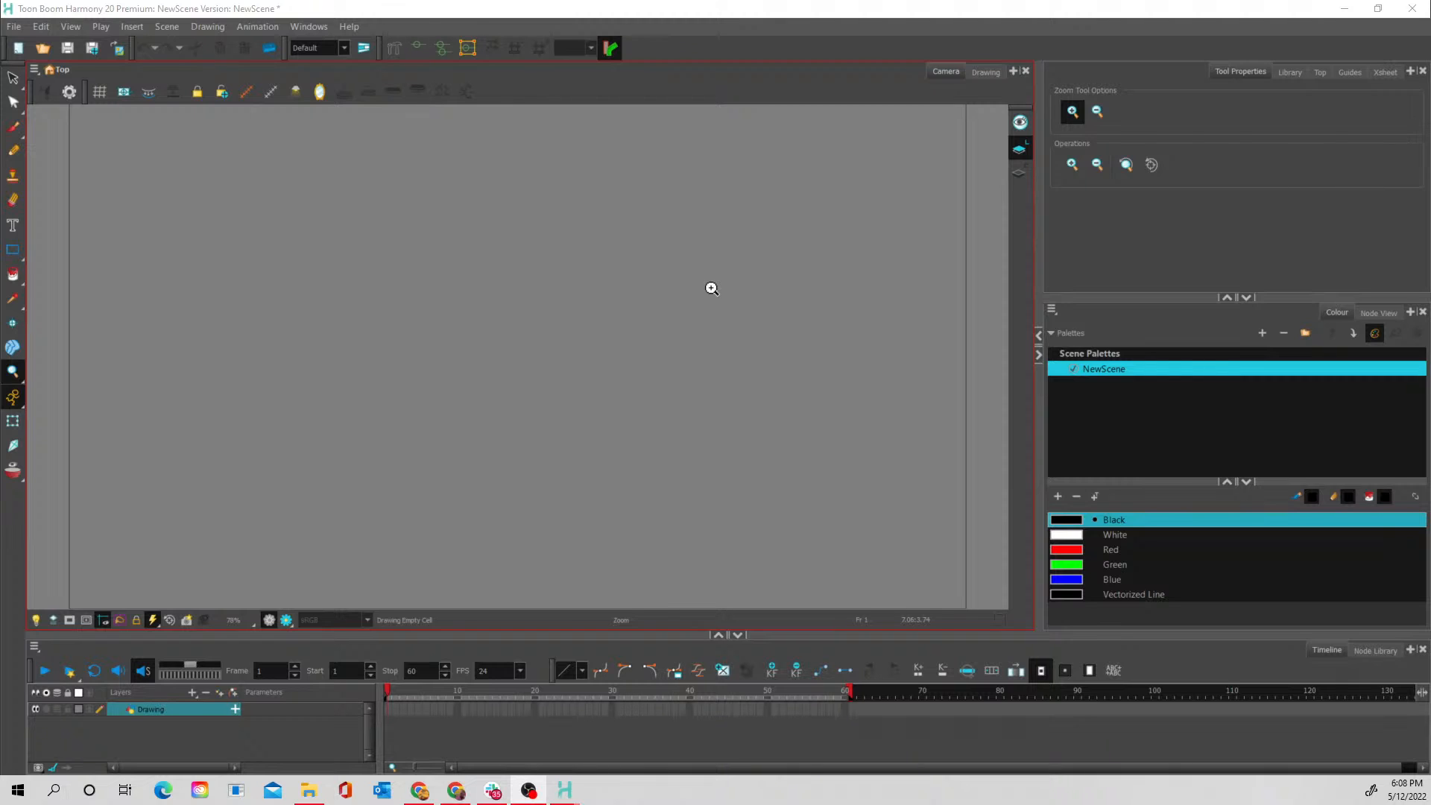
- Sketch a cup-shaped water splash with an elliptical rim in black on frame 1, using the Solid Brush 3 preset at size 15
{"action": "key", "text": "alt+b"}
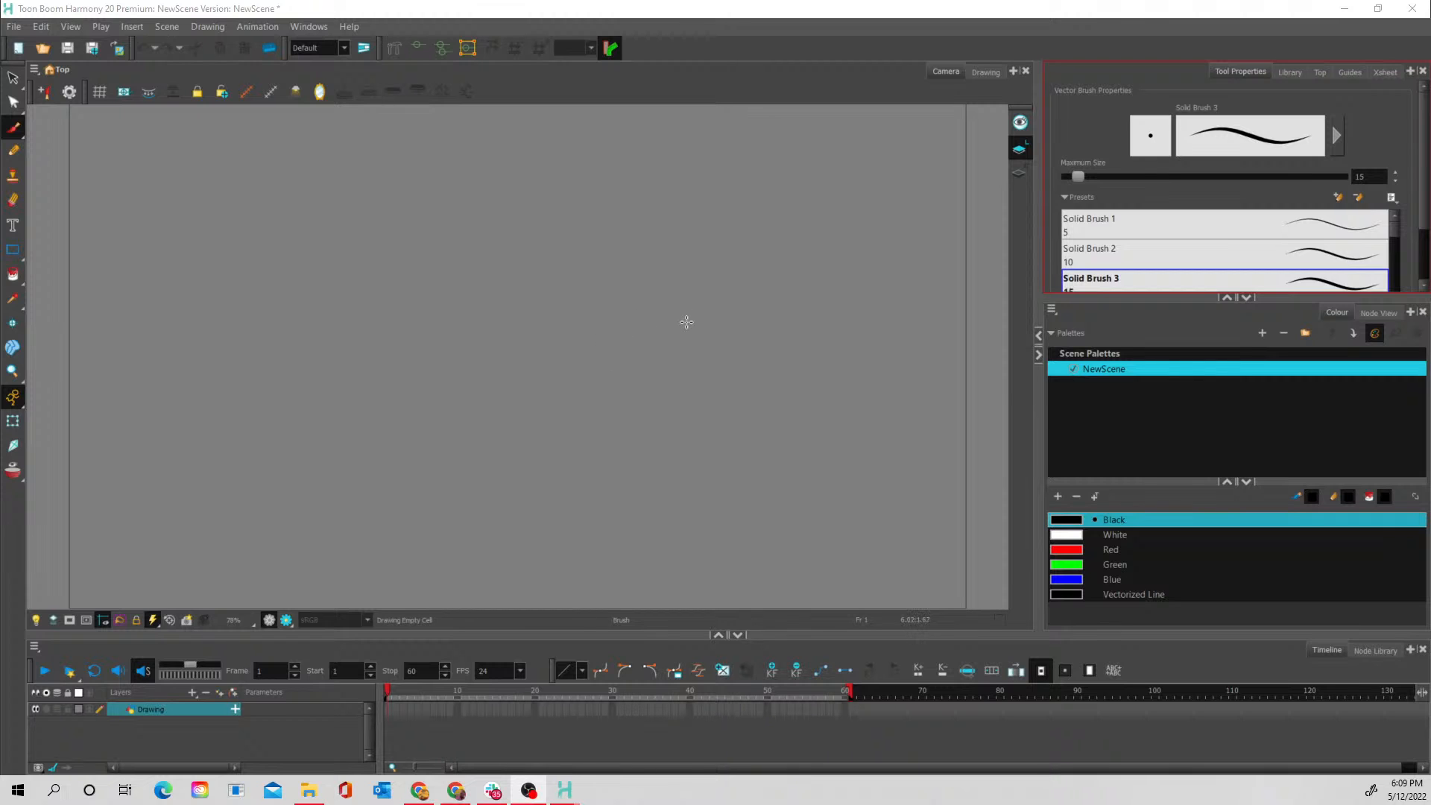
{"action": "left_click_drag", "start_coordinate": [687, 322], "coordinate": [667, 279]}
{"action": "mouse_move", "coordinate": [766, 300]}
{"action": "left_mouse_down"}
{"action": "mouse_move", "coordinate": [760, 326]}
{"action": "mouse_move", "coordinate": [689, 339]}
{"action": "left_mouse_up"}
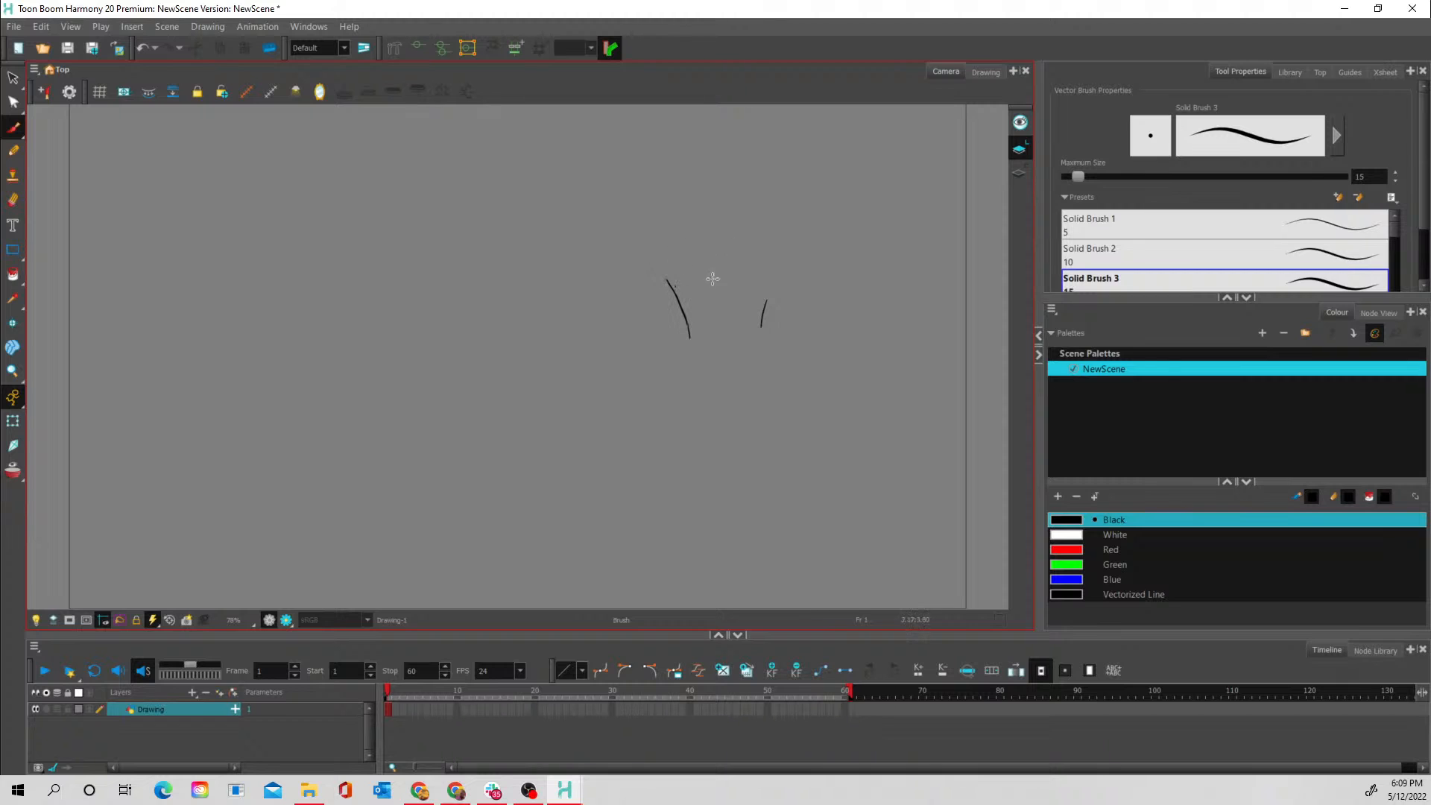
{"action": "mouse_move", "coordinate": [692, 272]}
{"action": "left_mouse_down"}
{"action": "mouse_move", "coordinate": [749, 279]}
{"action": "mouse_move", "coordinate": [713, 290]}
{"action": "mouse_move", "coordinate": [766, 283]}
{"action": "mouse_move", "coordinate": [754, 264]}
{"action": "mouse_move", "coordinate": [763, 311]}
{"action": "left_mouse_up"}
{"action": "mouse_move", "coordinate": [667, 284]}
{"action": "left_mouse_down"}
{"action": "mouse_move", "coordinate": [690, 349]}
{"action": "mouse_move", "coordinate": [723, 374]}
{"action": "mouse_move", "coordinate": [768, 346]}
{"action": "mouse_move", "coordinate": [759, 330]}
{"action": "left_mouse_up"}
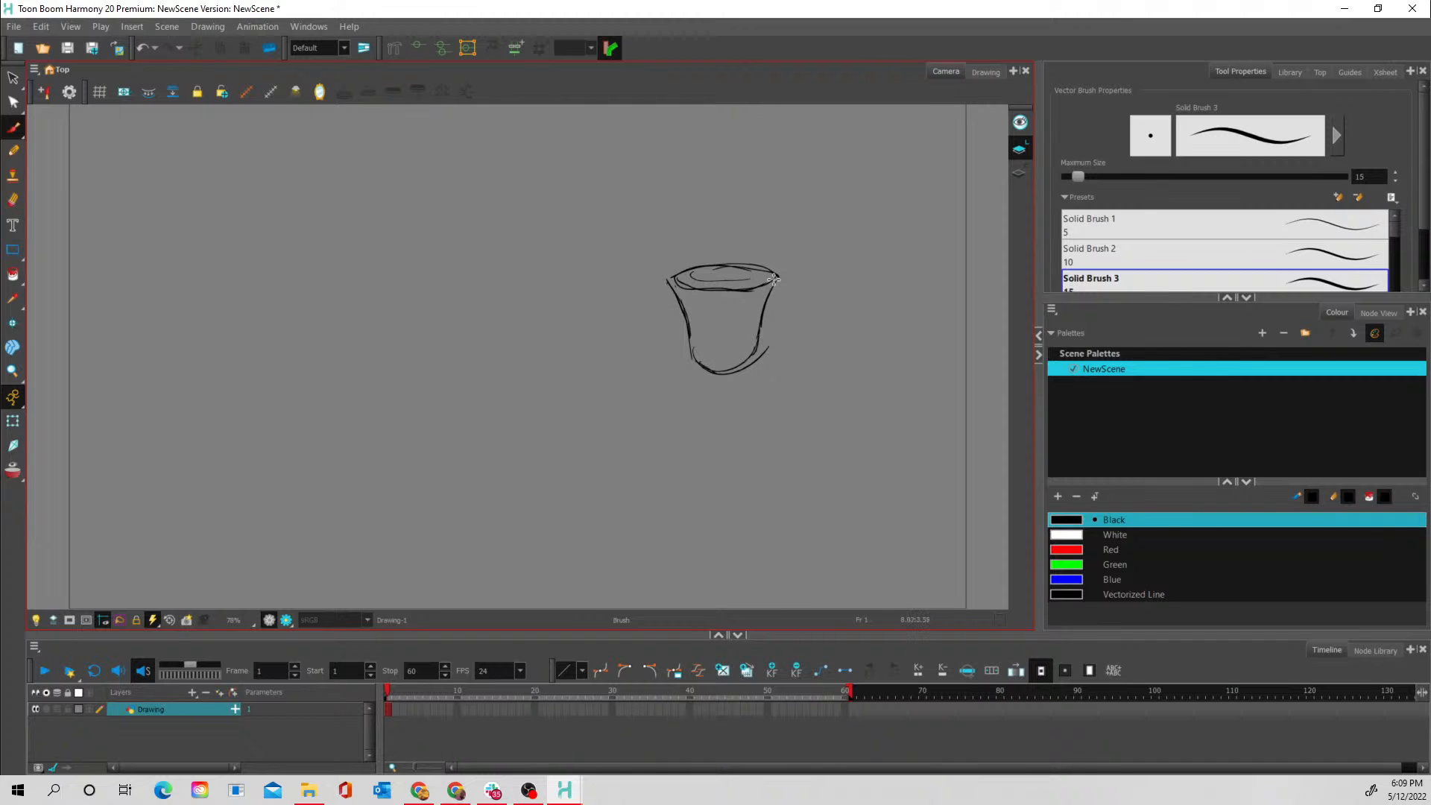
- Sketch a round rock with upward motion lines below the splash, and add vertical flow strokes to the splash walls
{"action": "mouse_move", "coordinate": [853, 377]}
{"action": "left_mouse_down"}
{"action": "mouse_move", "coordinate": [799, 399]}
{"action": "mouse_move", "coordinate": [892, 385]}
{"action": "mouse_move", "coordinate": [791, 417]}
{"action": "mouse_move", "coordinate": [854, 361]}
{"action": "mouse_move", "coordinate": [883, 446]}
{"action": "mouse_move", "coordinate": [832, 386]}
{"action": "mouse_move", "coordinate": [726, 410]}
{"action": "mouse_move", "coordinate": [779, 378]}
{"action": "mouse_move", "coordinate": [764, 354]}
{"action": "mouse_move", "coordinate": [792, 307]}
{"action": "mouse_move", "coordinate": [837, 308]}
{"action": "left_mouse_up"}
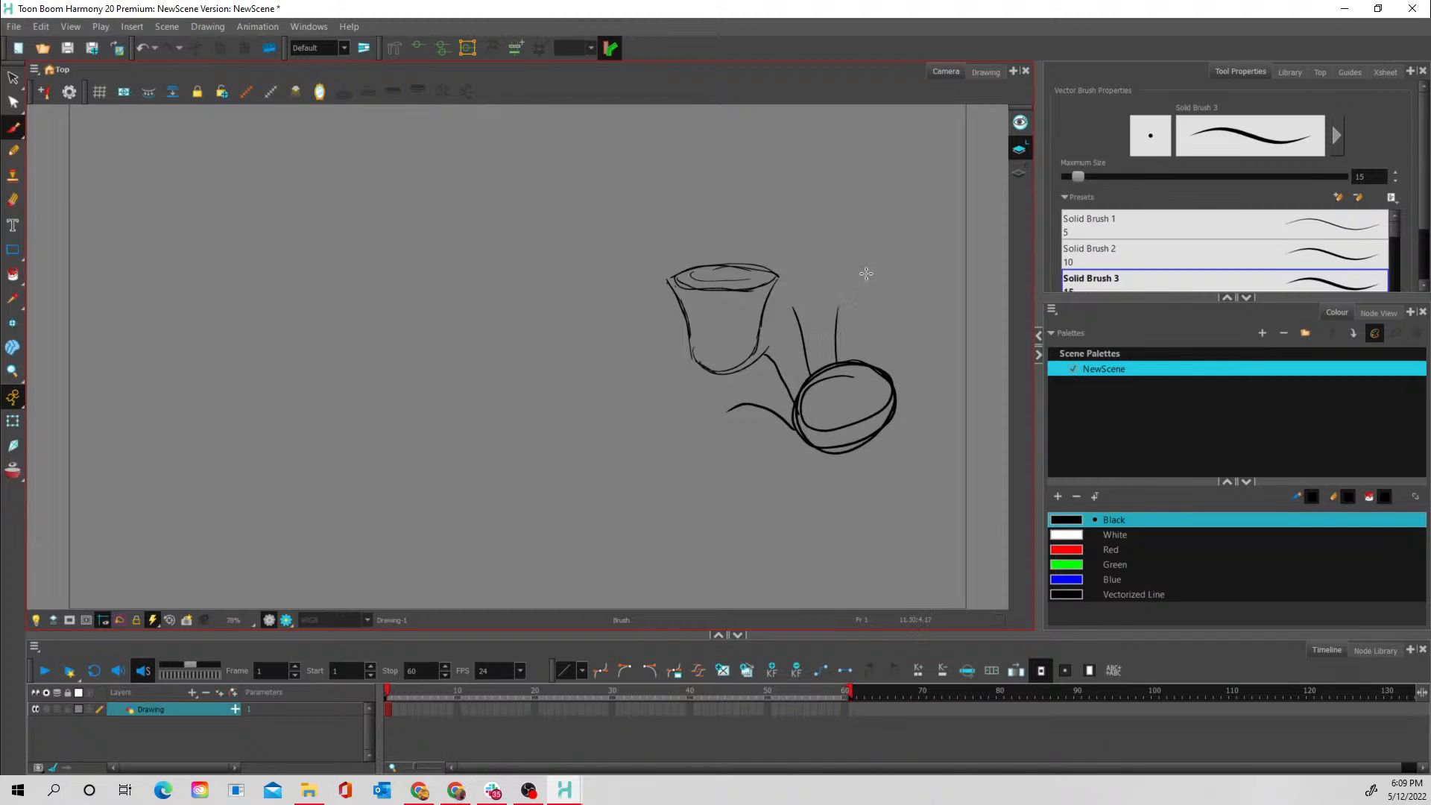
{"action": "mouse_move", "coordinate": [867, 362]}
{"action": "left_mouse_down"}
{"action": "mouse_move", "coordinate": [883, 269]}
{"action": "mouse_move", "coordinate": [915, 286]}
{"action": "left_mouse_up"}
{"action": "left_click_drag", "start_coordinate": [704, 362], "coordinate": [695, 280]}
{"action": "mouse_move", "coordinate": [734, 371]}
{"action": "left_mouse_down"}
{"action": "mouse_move", "coordinate": [743, 267]}
{"action": "mouse_move", "coordinate": [754, 352]}
{"action": "mouse_move", "coordinate": [791, 278]}
{"action": "left_mouse_up"}
{"action": "mouse_move", "coordinate": [693, 348]}
{"action": "left_mouse_down"}
{"action": "mouse_move", "coordinate": [647, 272]}
{"action": "mouse_move", "coordinate": [772, 280]}
{"action": "left_mouse_up"}
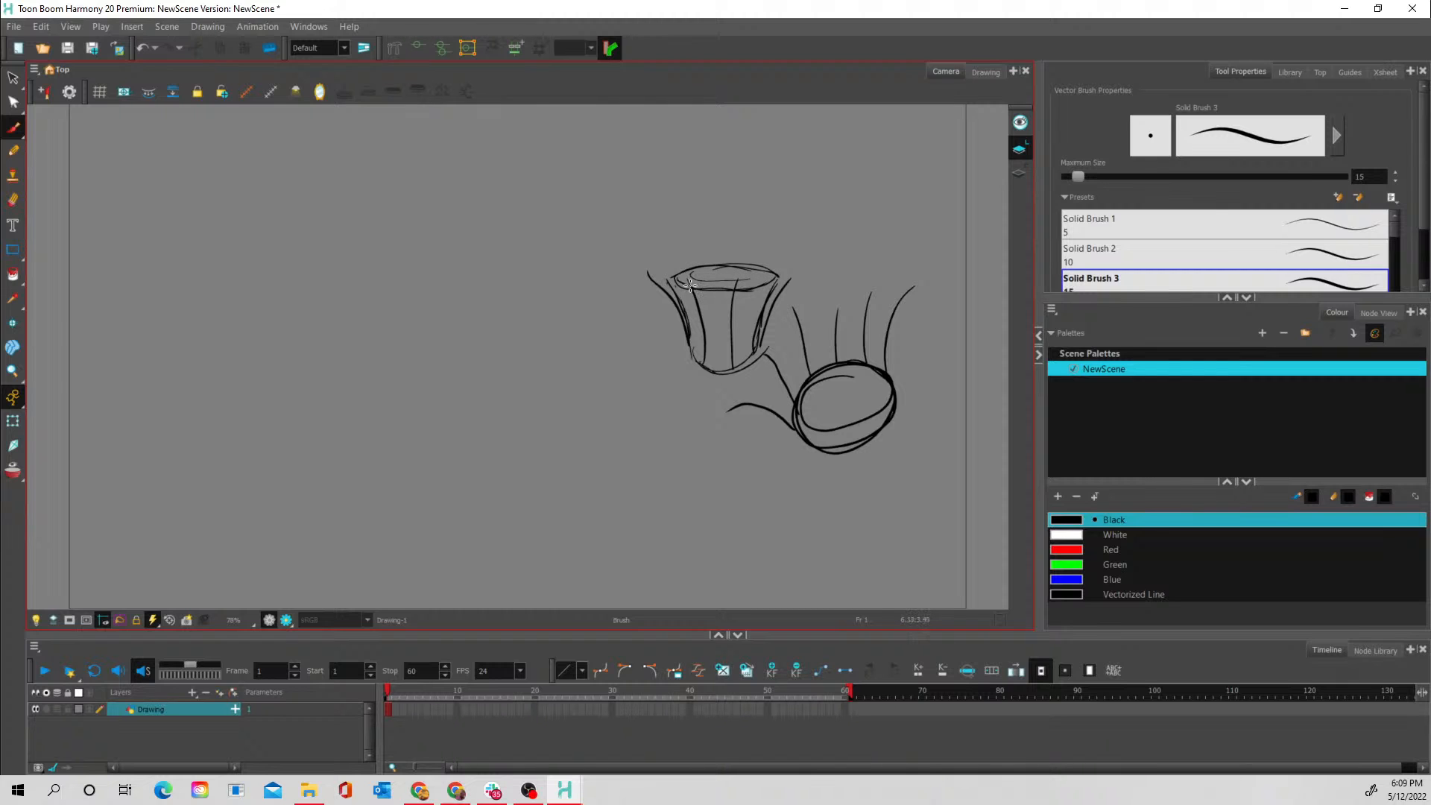
- Sketch curved spray arcs around the splash rim and zigzag strokes of water falling down its sides
{"action": "mouse_move", "coordinate": [649, 277]}
{"action": "left_mouse_down"}
{"action": "mouse_move", "coordinate": [598, 295]}
{"action": "mouse_move", "coordinate": [607, 310]}
{"action": "mouse_move", "coordinate": [648, 280]}
{"action": "mouse_move", "coordinate": [673, 283]}
{"action": "mouse_move", "coordinate": [678, 302]}
{"action": "mouse_move", "coordinate": [662, 280]}
{"action": "mouse_move", "coordinate": [697, 296]}
{"action": "mouse_move", "coordinate": [688, 280]}
{"action": "mouse_move", "coordinate": [663, 318]}
{"action": "mouse_move", "coordinate": [692, 327]}
{"action": "mouse_move", "coordinate": [708, 301]}
{"action": "mouse_move", "coordinate": [660, 289]}
{"action": "mouse_move", "coordinate": [800, 300]}
{"action": "mouse_move", "coordinate": [792, 277]}
{"action": "mouse_move", "coordinate": [655, 255]}
{"action": "left_mouse_up"}
{"action": "left_click_drag", "start_coordinate": [715, 292], "coordinate": [694, 287]}
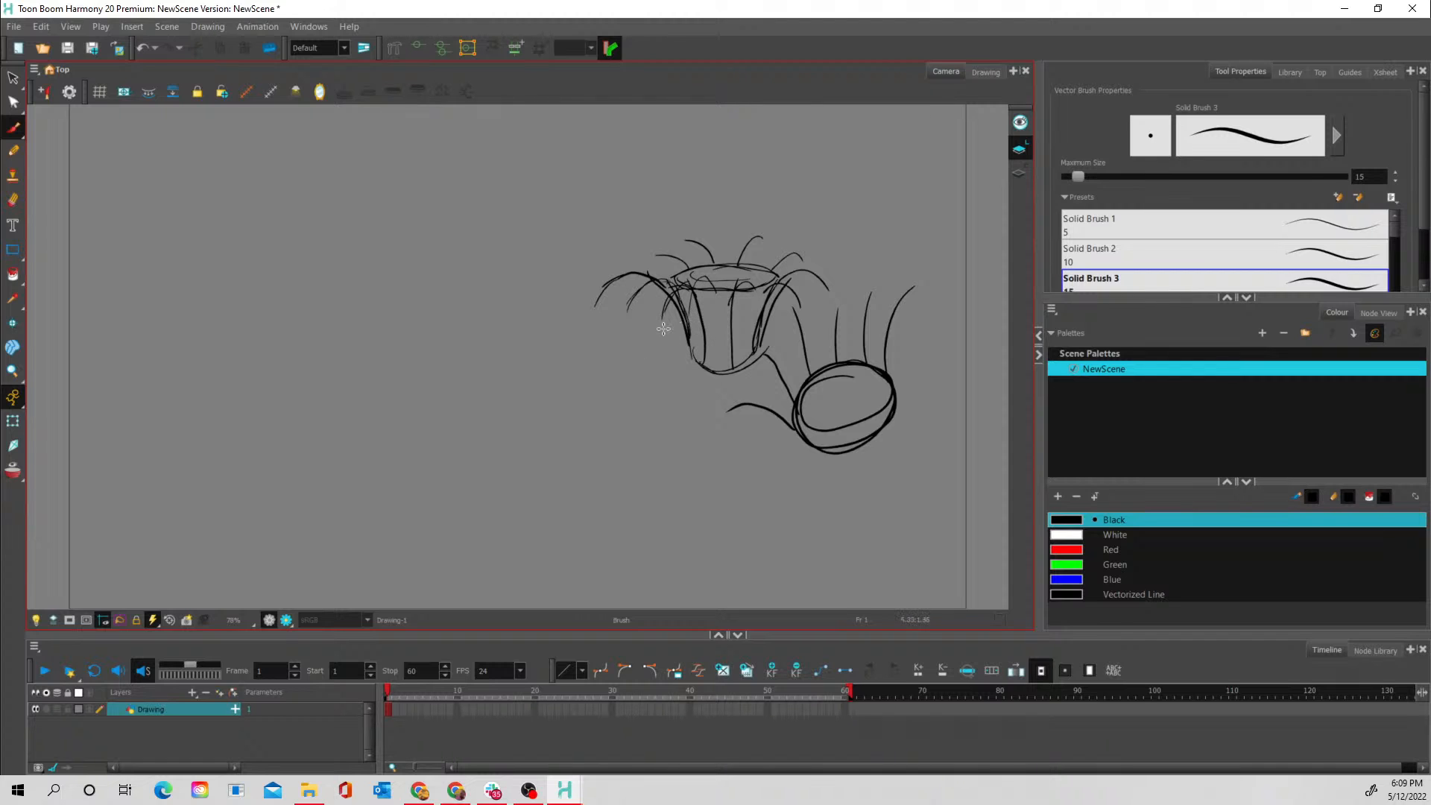
{"action": "left_click_drag", "start_coordinate": [661, 321], "coordinate": [650, 372]}
{"action": "mouse_move", "coordinate": [669, 306]}
{"action": "left_mouse_down"}
{"action": "mouse_move", "coordinate": [656, 355]}
{"action": "mouse_move", "coordinate": [635, 314]}
{"action": "mouse_move", "coordinate": [618, 345]}
{"action": "mouse_move", "coordinate": [608, 292]}
{"action": "mouse_move", "coordinate": [588, 343]}
{"action": "left_mouse_up"}
{"action": "mouse_move", "coordinate": [676, 379]}
{"action": "left_mouse_down"}
{"action": "mouse_move", "coordinate": [679, 348]}
{"action": "mouse_move", "coordinate": [713, 318]}
{"action": "mouse_move", "coordinate": [732, 362]}
{"action": "mouse_move", "coordinate": [754, 320]}
{"action": "mouse_move", "coordinate": [774, 358]}
{"action": "mouse_move", "coordinate": [829, 320]}
{"action": "left_mouse_up"}
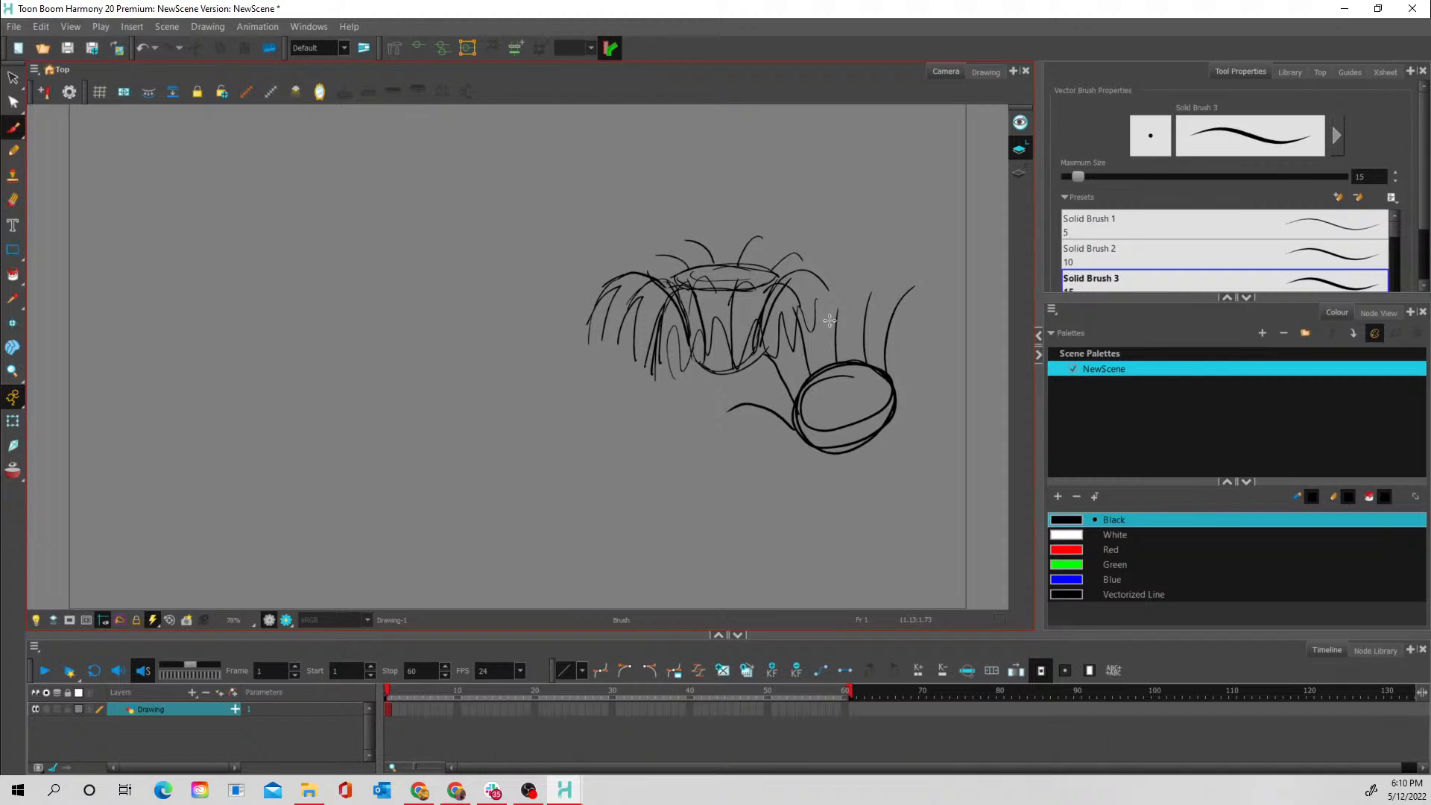
- Add a vector drawing layer named rock, delete the duplicate layer, and make the rock layer active
{"action": "left_click", "coordinate": [395, 708]}
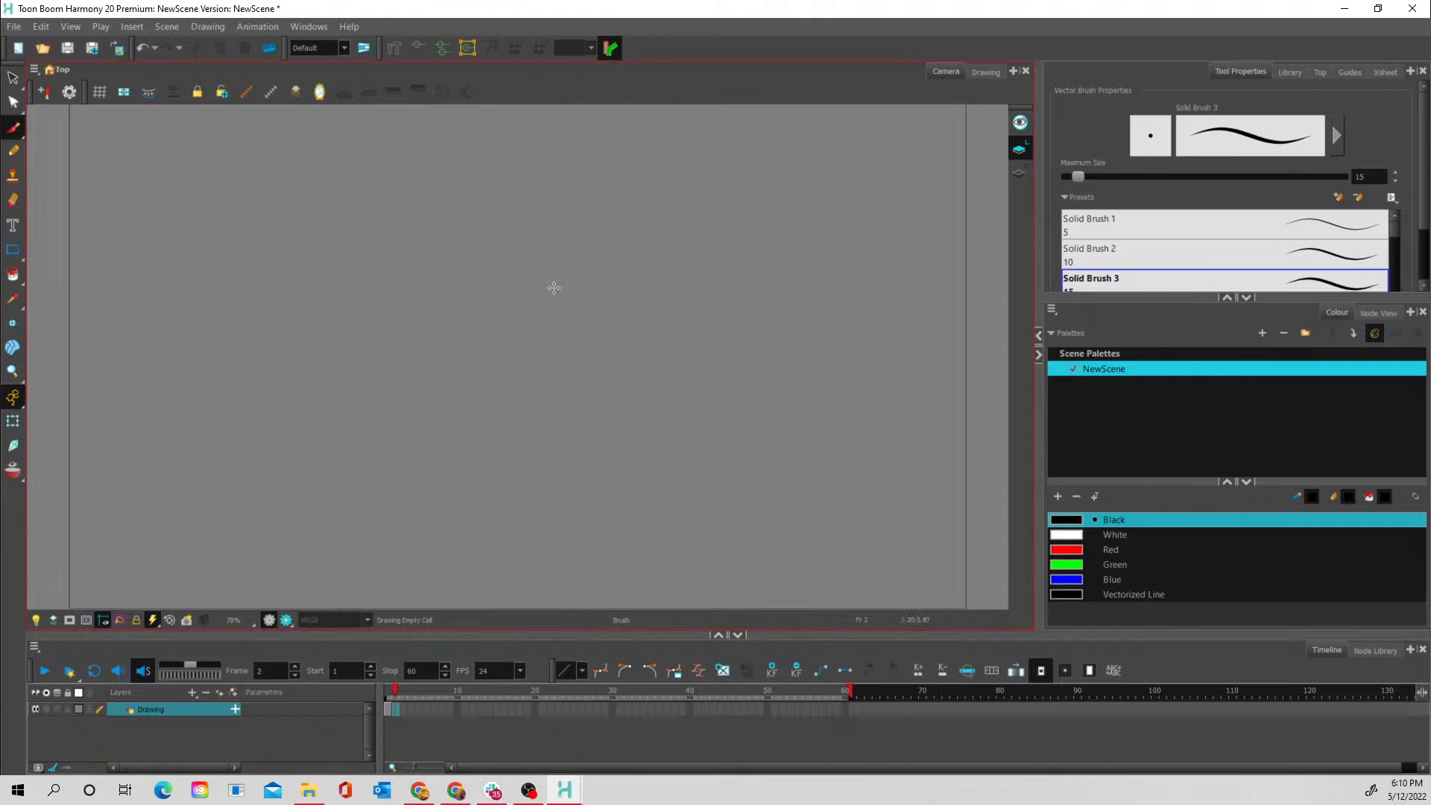
{"action": "left_click", "coordinate": [193, 691]}
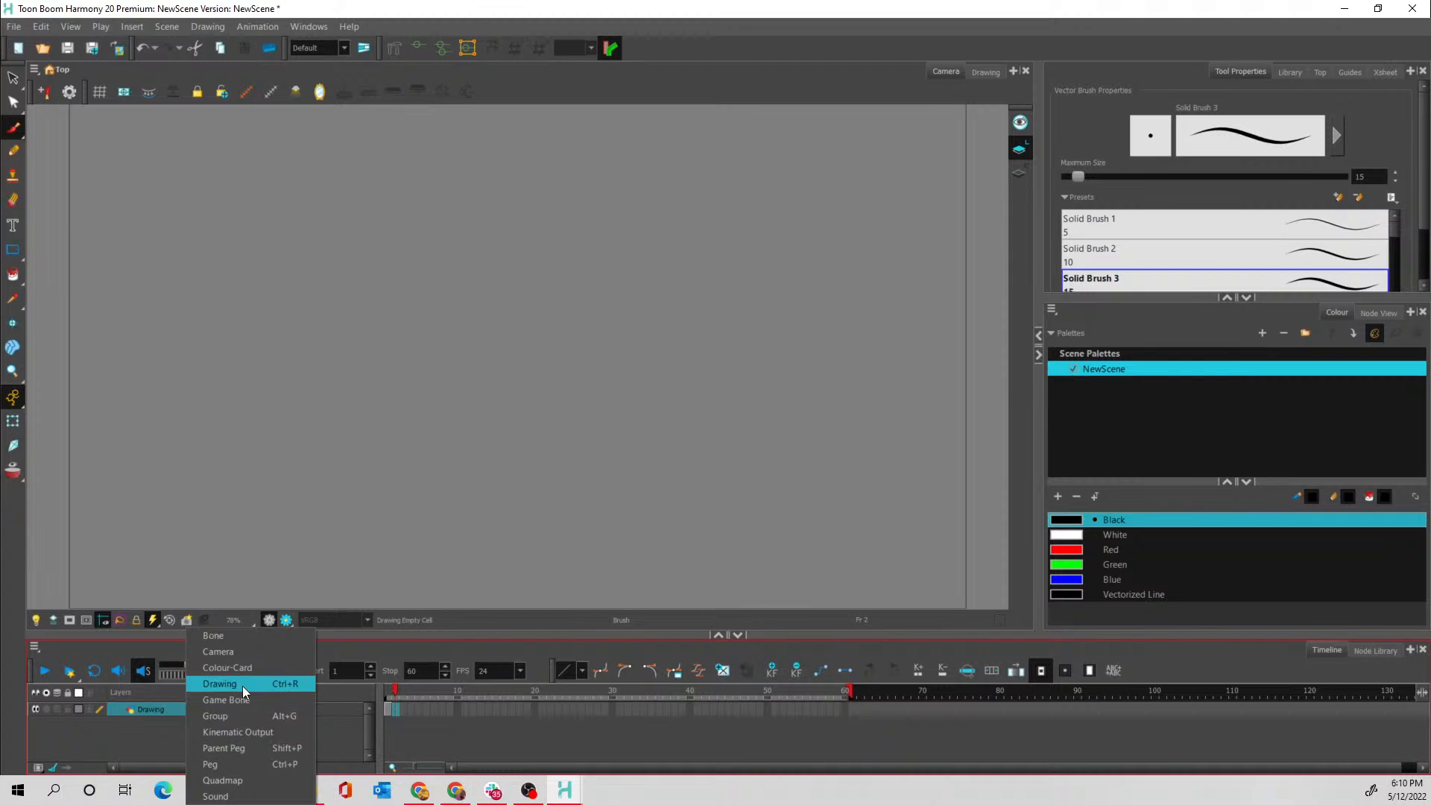
{"action": "left_click", "coordinate": [243, 686]}
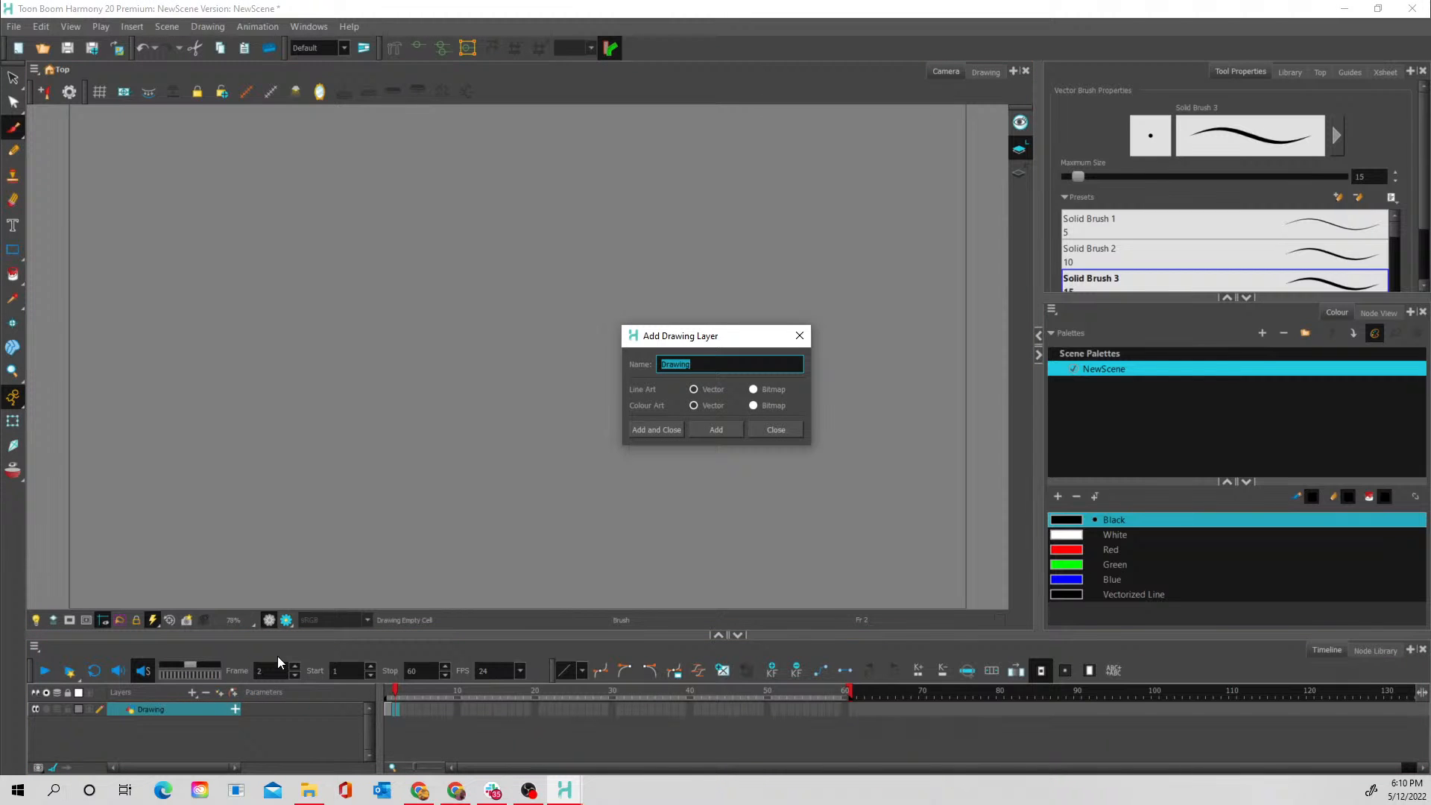
{"action": "type", "text": "rock"}
{"action": "key", "text": "Return"}
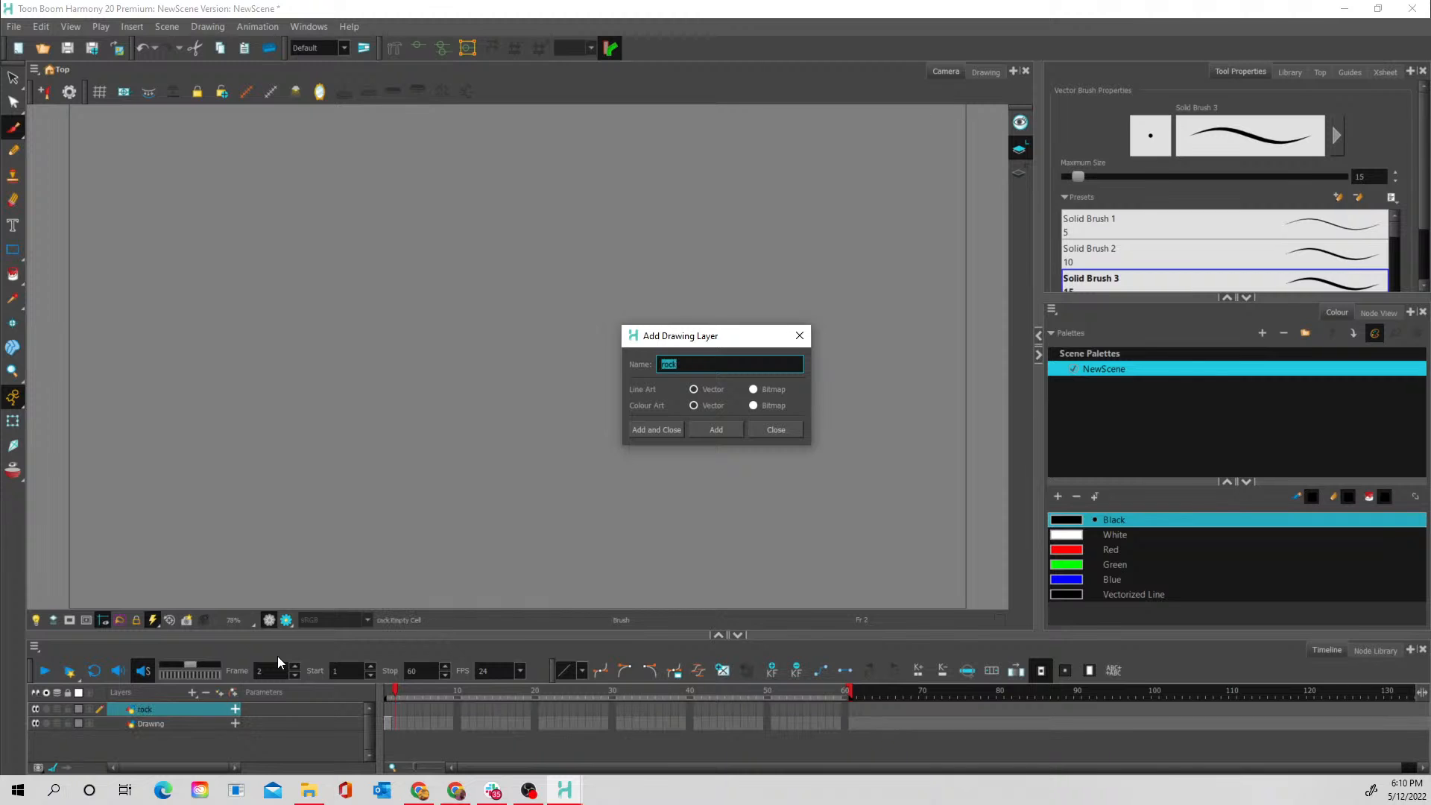
{"action": "left_click", "coordinate": [664, 429]}
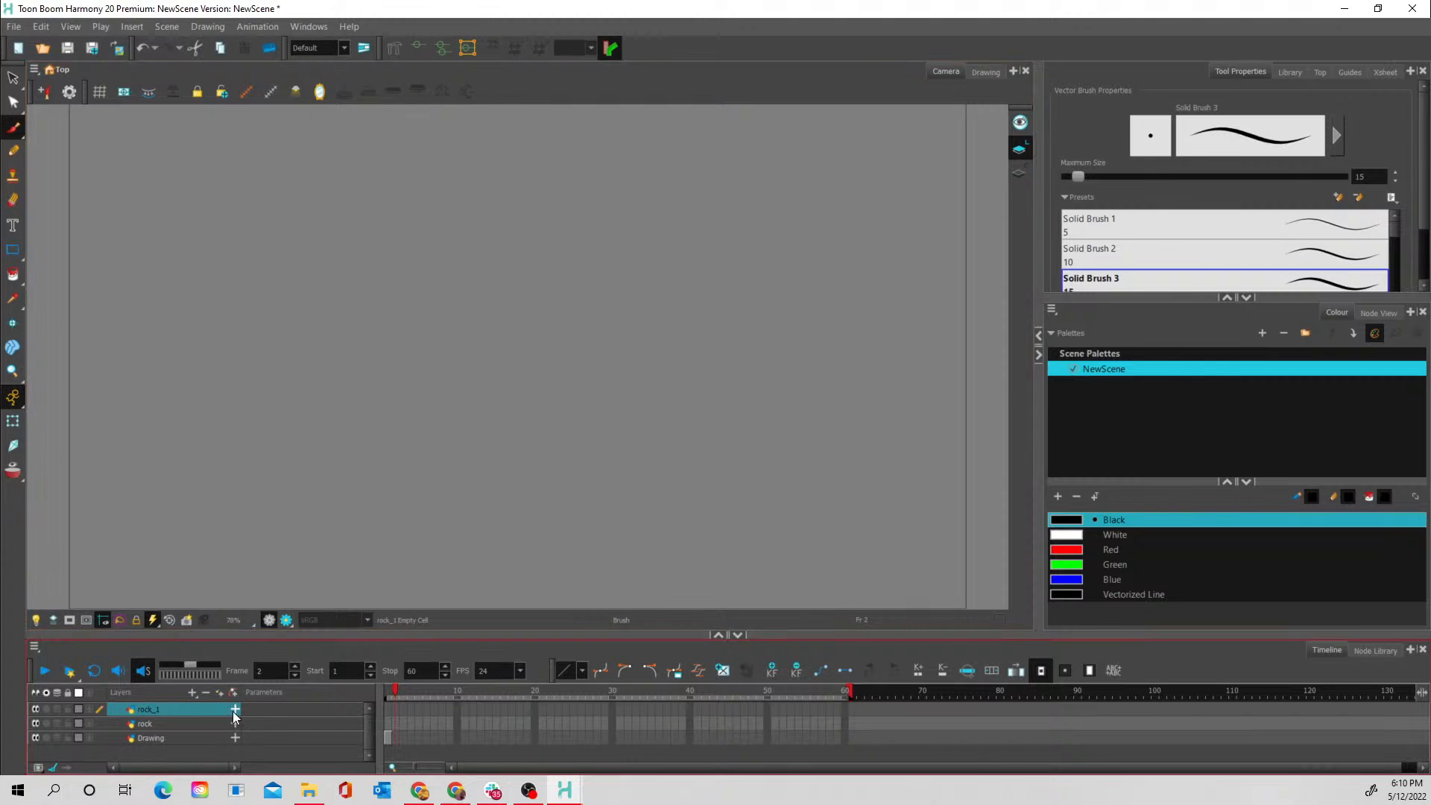
{"action": "left_click", "coordinate": [206, 693]}
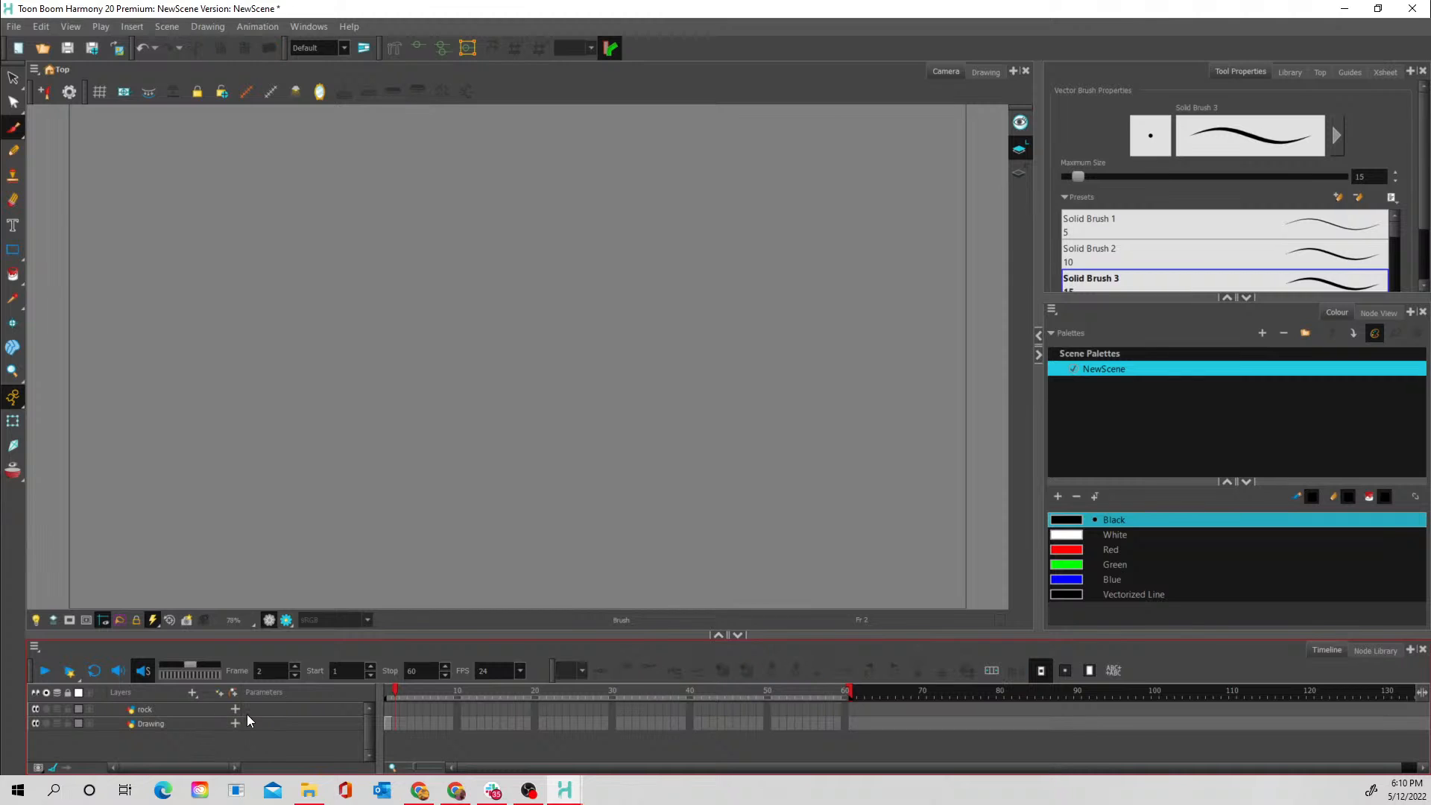
{"action": "left_click", "coordinate": [217, 711]}
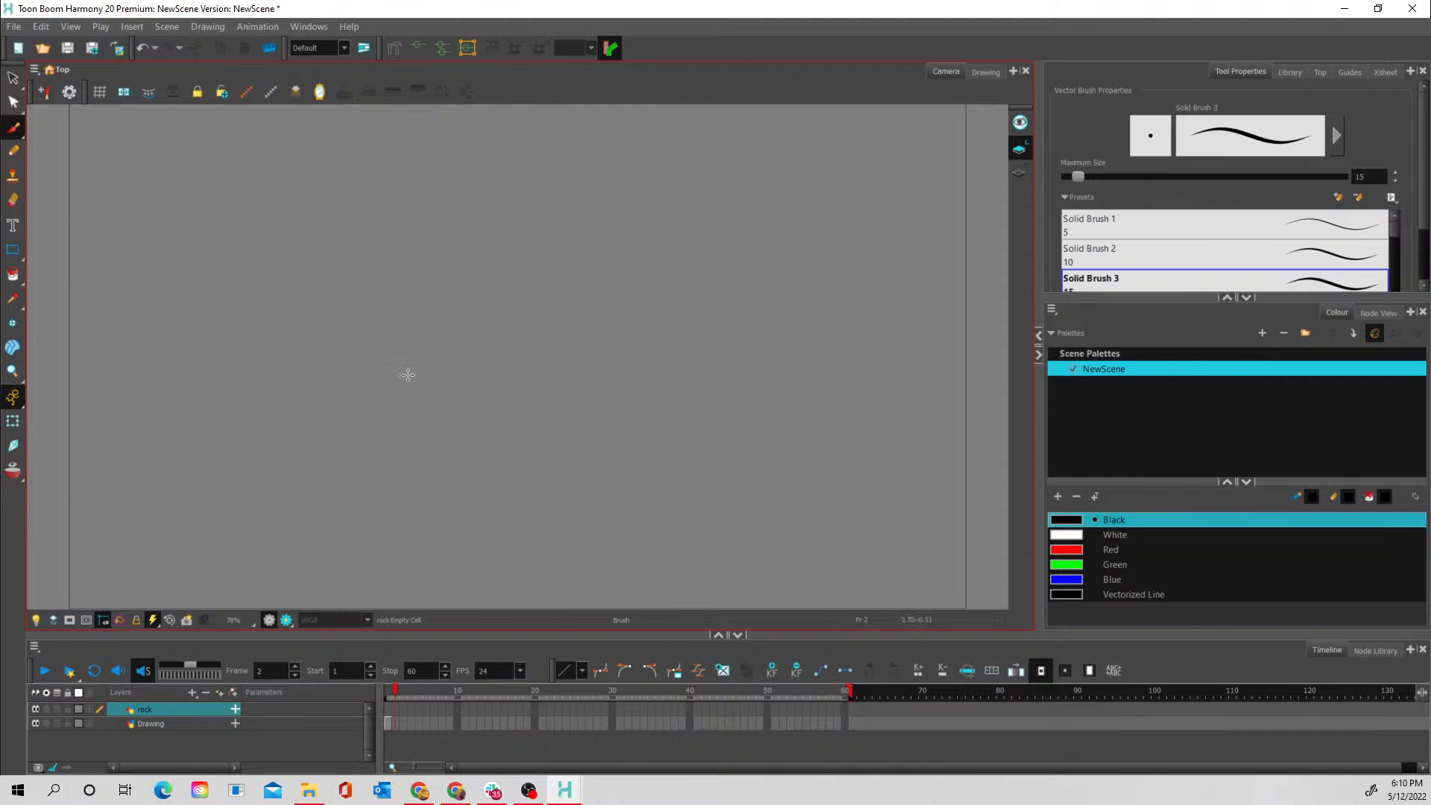
- Turn on onion skin so that neighbouring drawings show on the canvas
{"action": "left_click", "coordinate": [12, 469]}
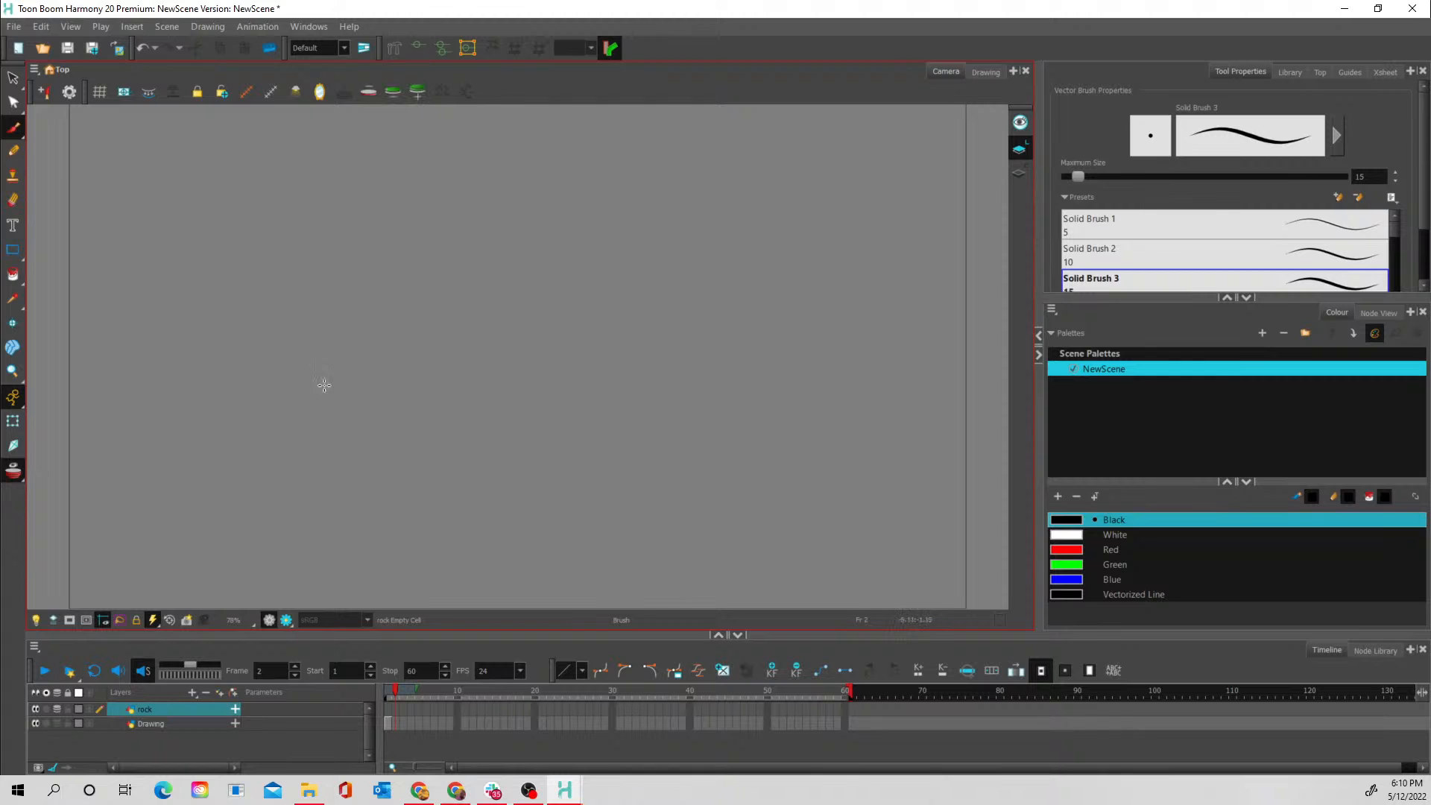
{"action": "left_click", "coordinate": [18, 389]}
{"action": "left_click", "coordinate": [13, 371]}
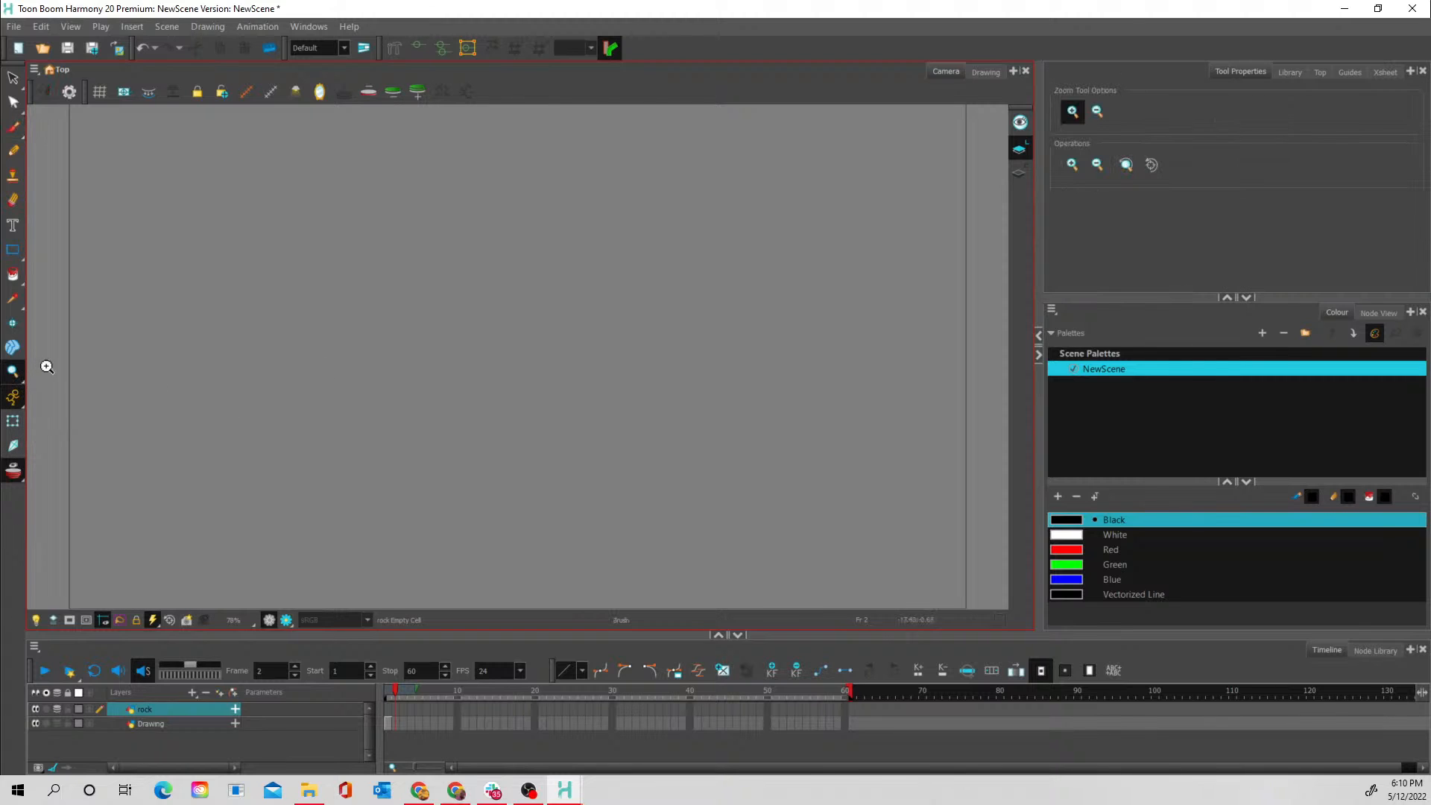
{"action": "left_click", "coordinate": [544, 309], "text": "alt"}
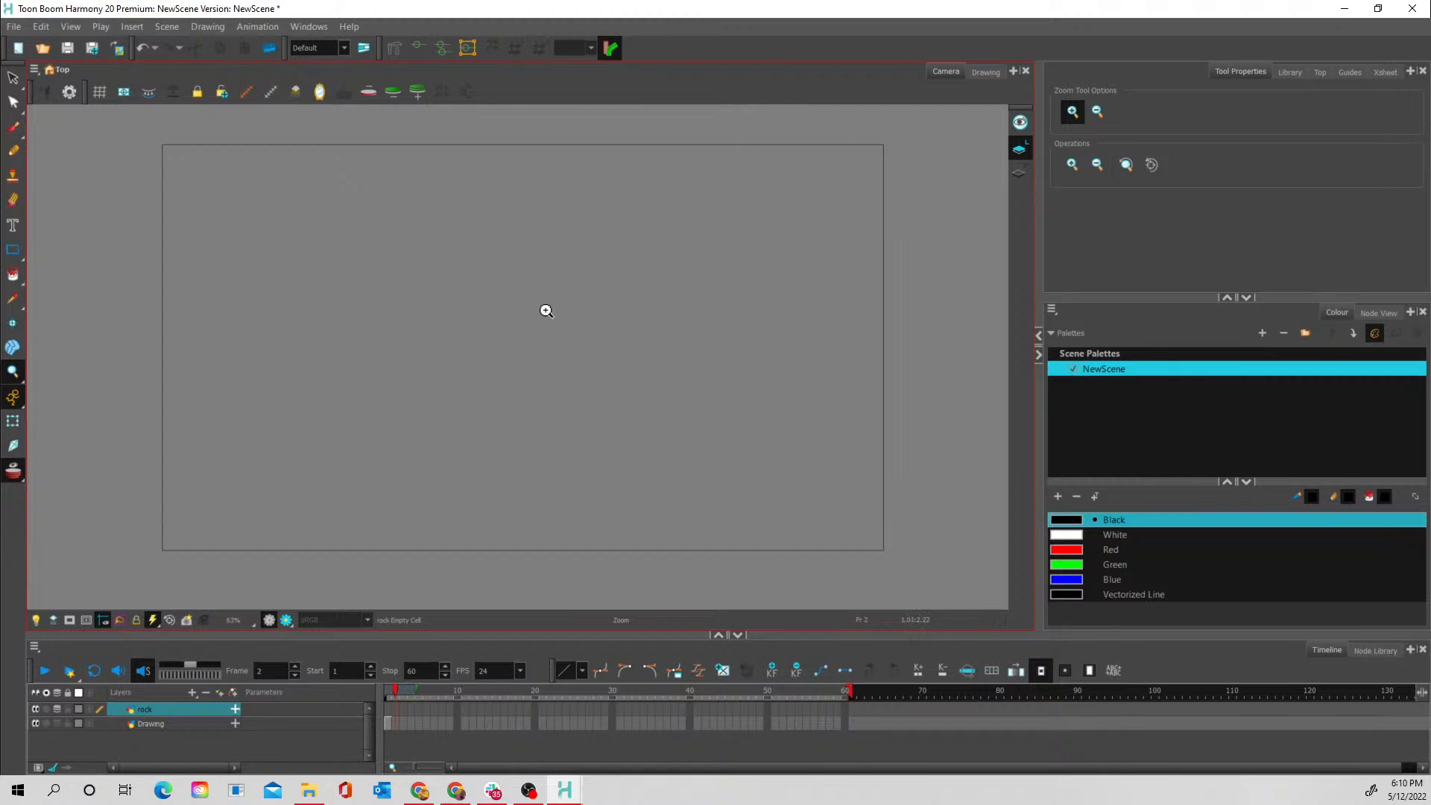
- Brush a gently wavy water line across the whole camera frame on frame 2 of the Drawing layer, redoing the first stroke
{"action": "left_click", "coordinate": [20, 126]}
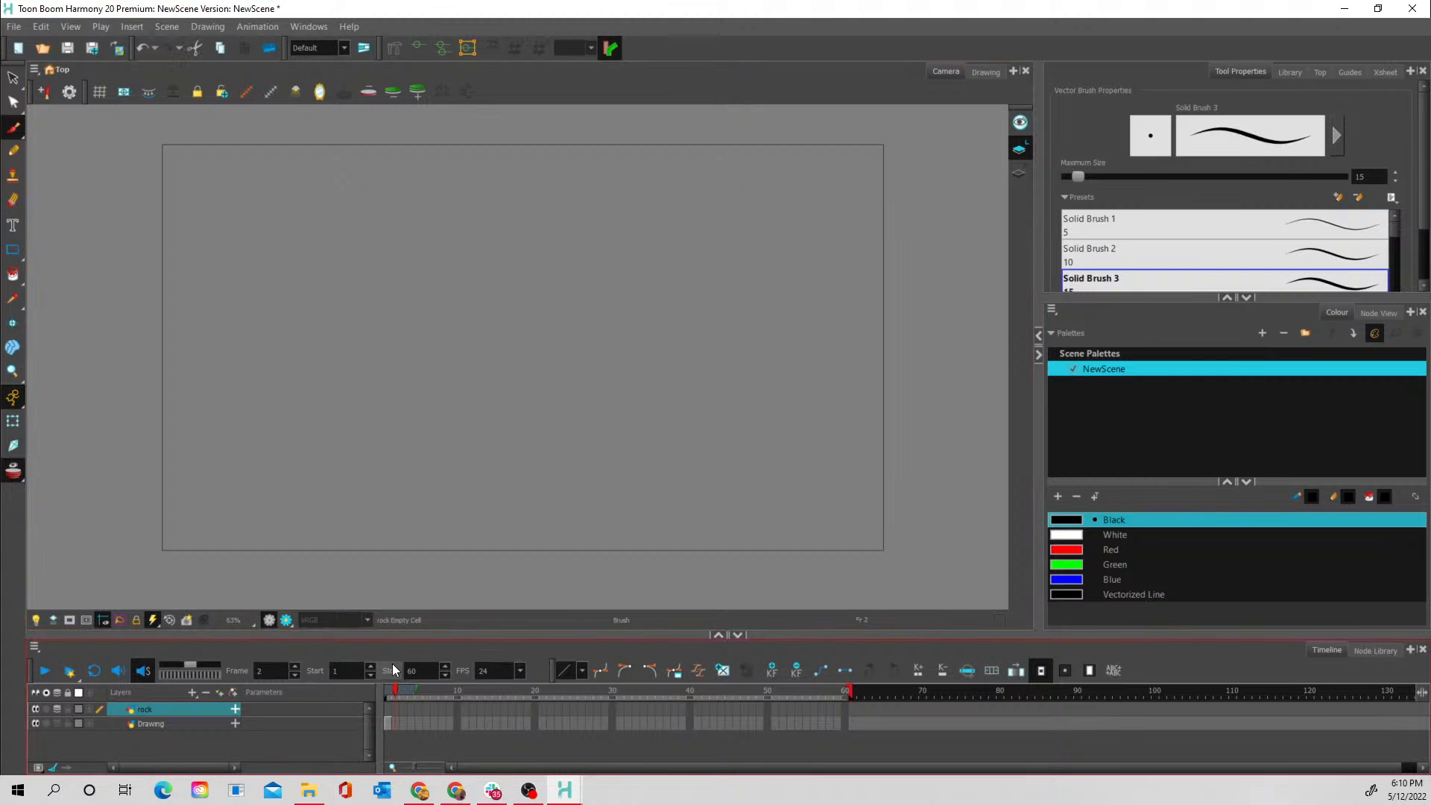
{"action": "left_click", "coordinate": [395, 723]}
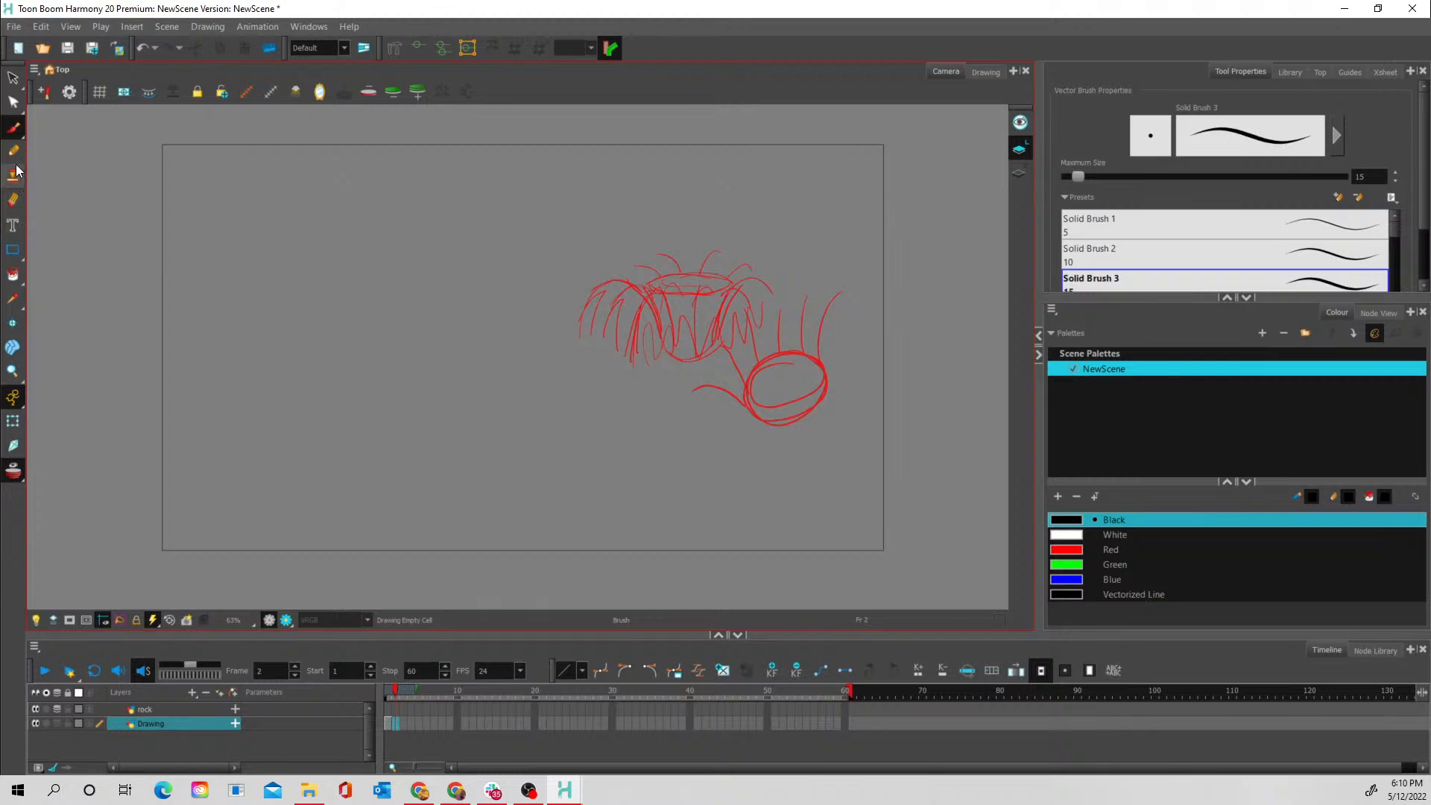
{"action": "left_click_drag", "start_coordinate": [128, 361], "coordinate": [932, 365]}
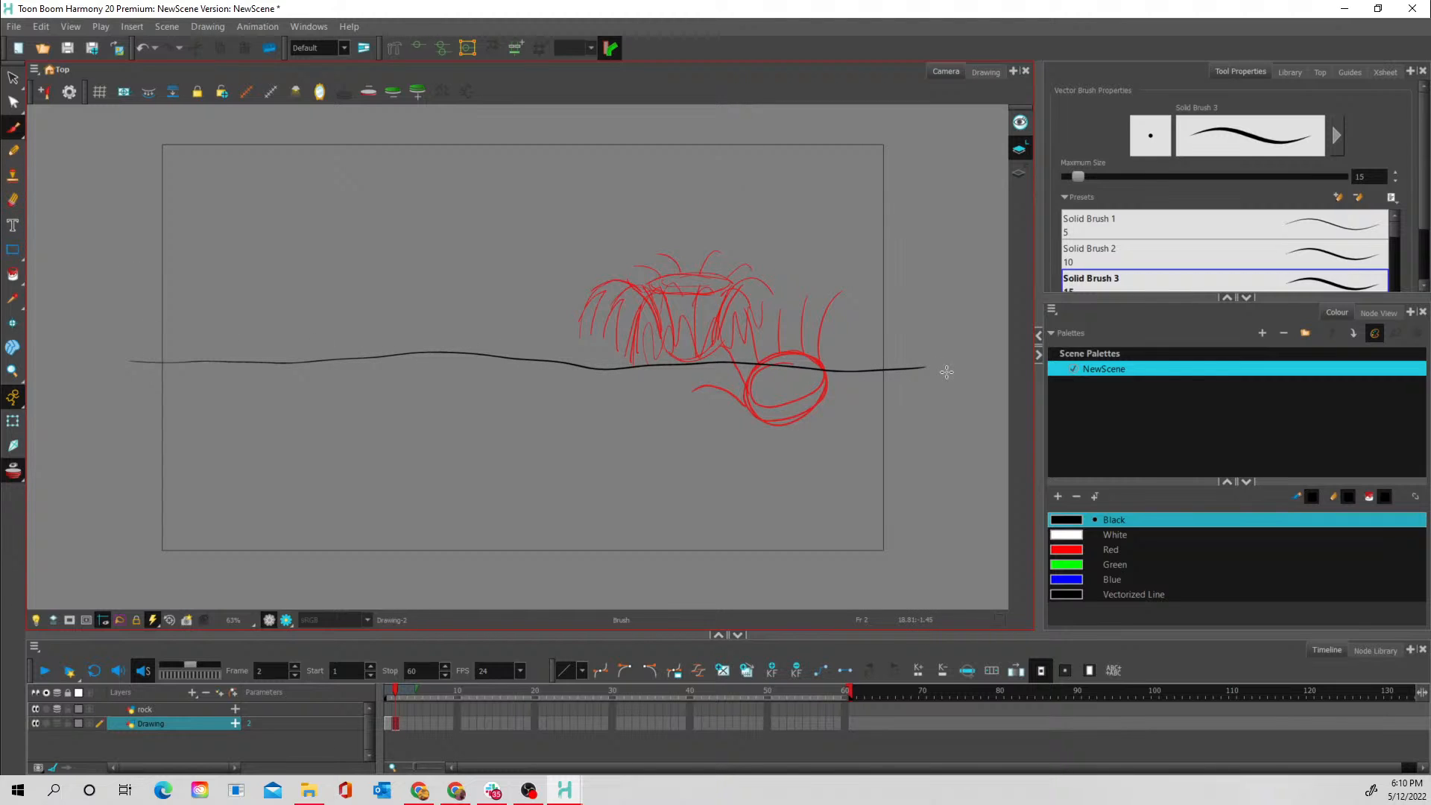
{"action": "key", "text": "ctrl+z"}
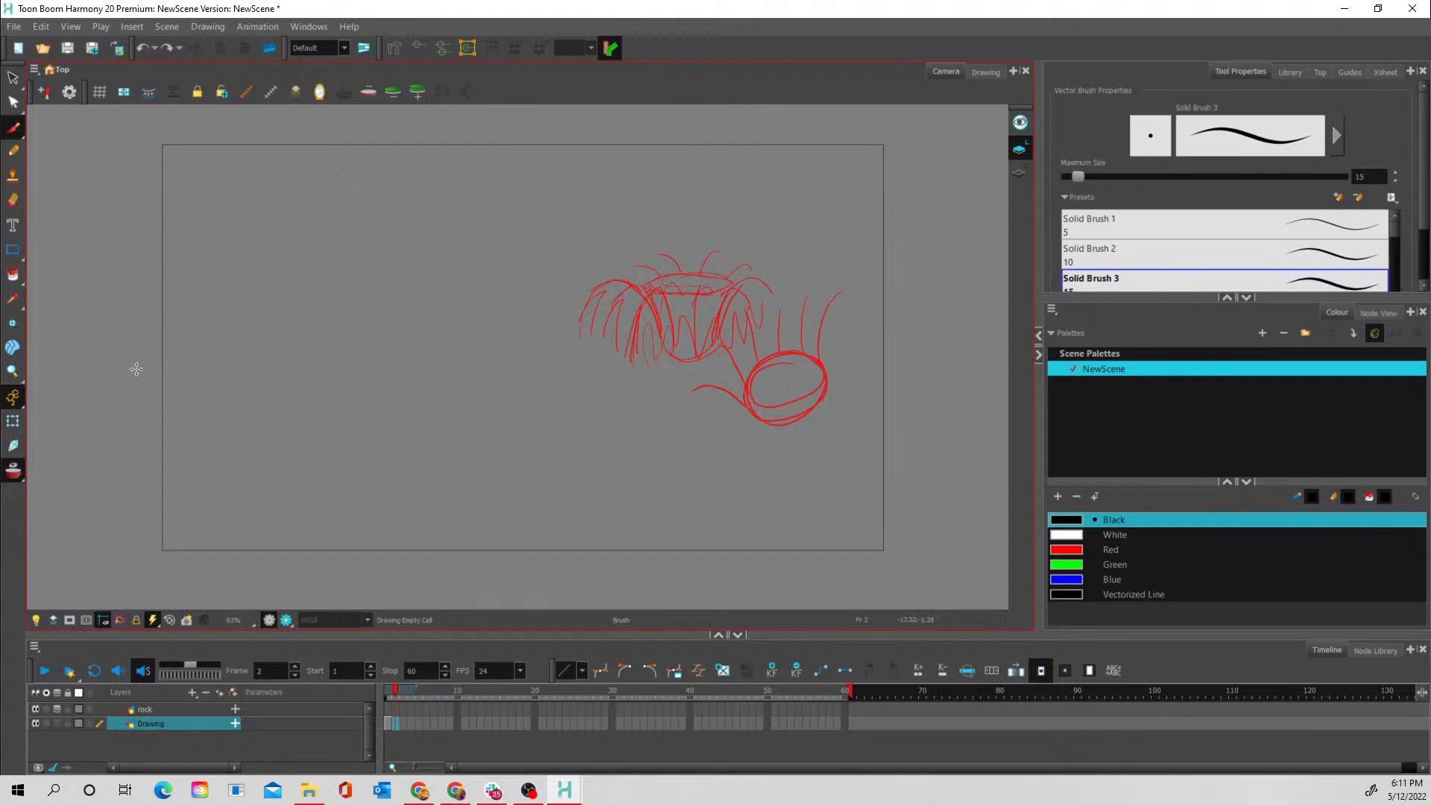
{"action": "left_click_drag", "start_coordinate": [137, 369], "coordinate": [980, 341]}
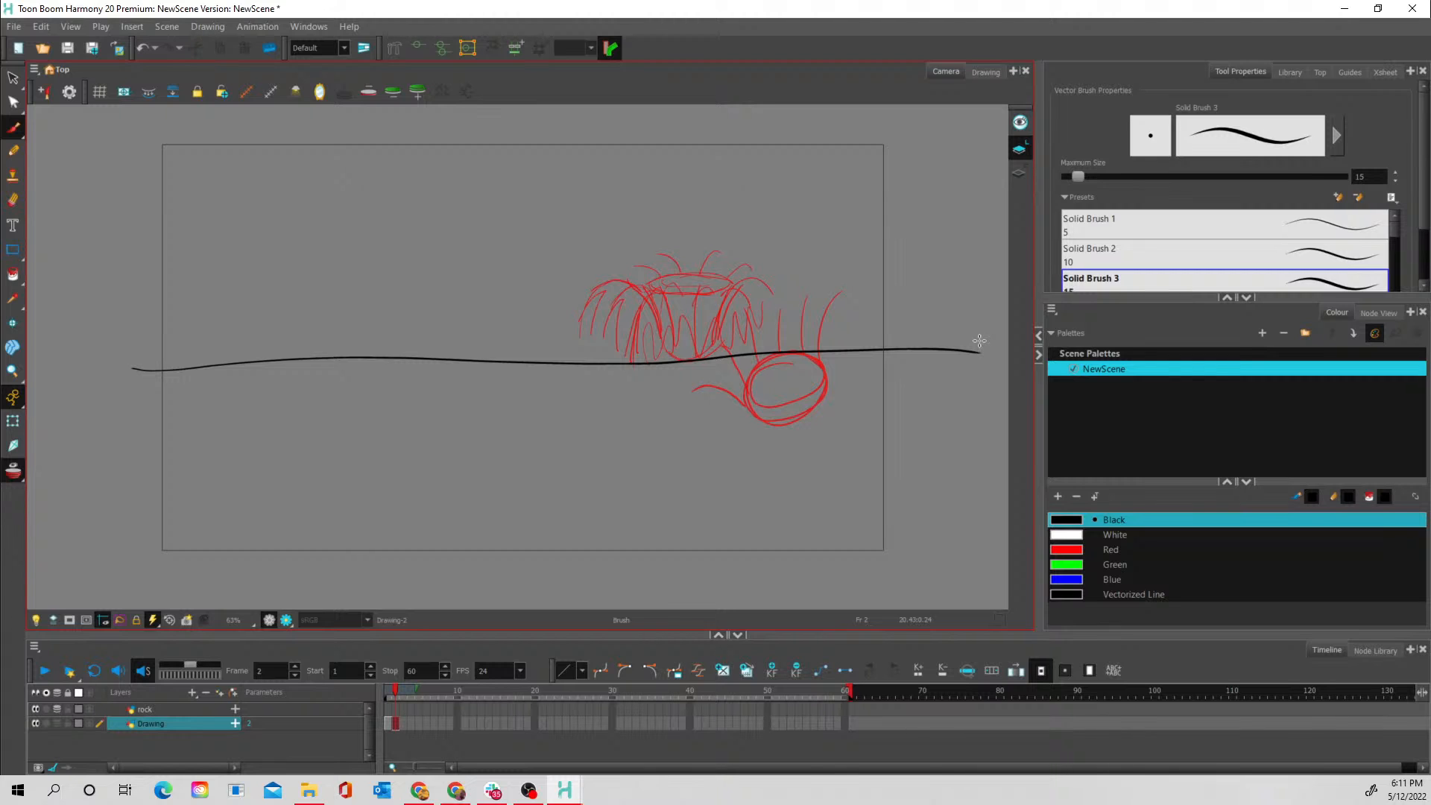
- Replace the splash sketch on frame 1 of the Drawing layer with the water line drawing, held through frame 60
{"action": "left_click", "coordinate": [387, 720]}
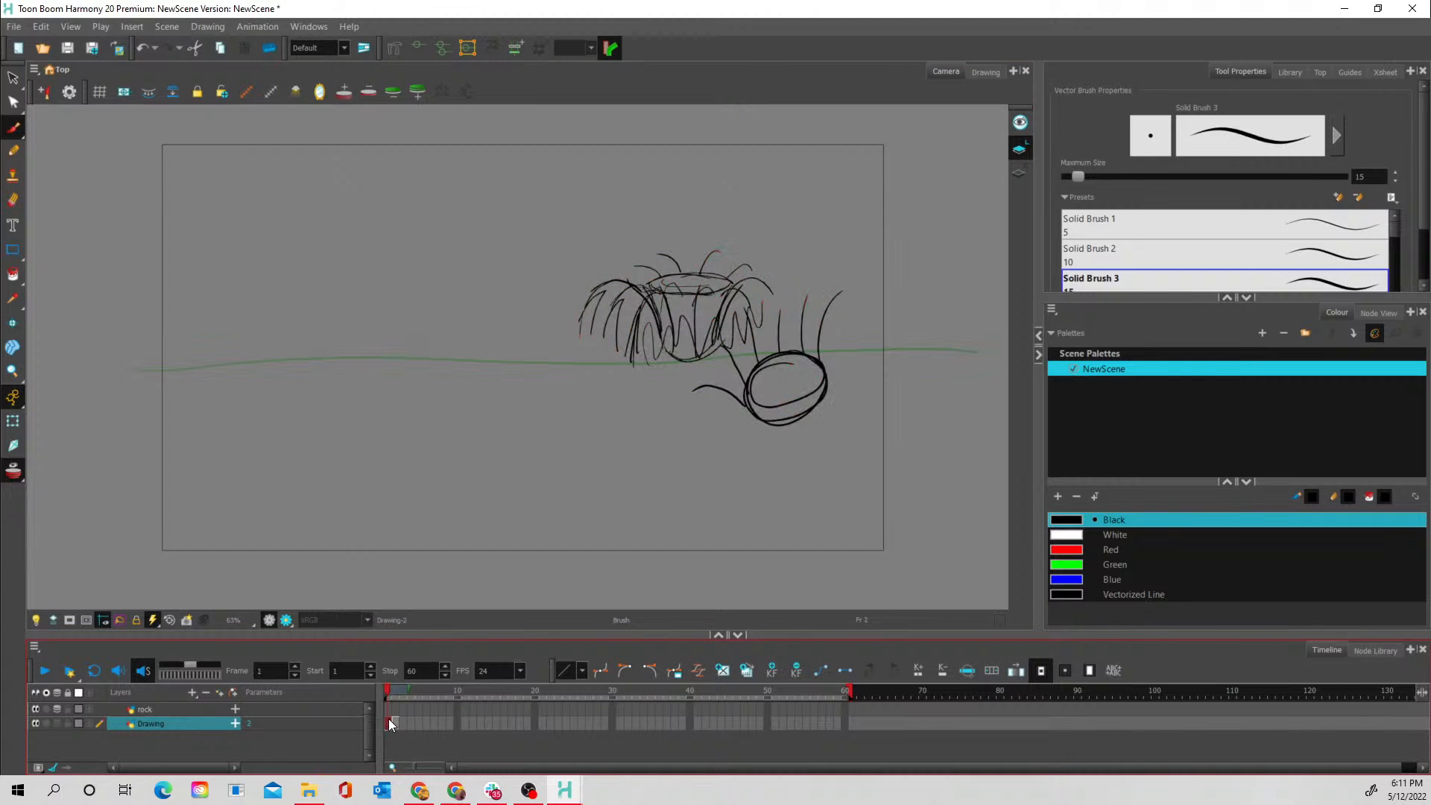
{"action": "key", "text": "Delete"}
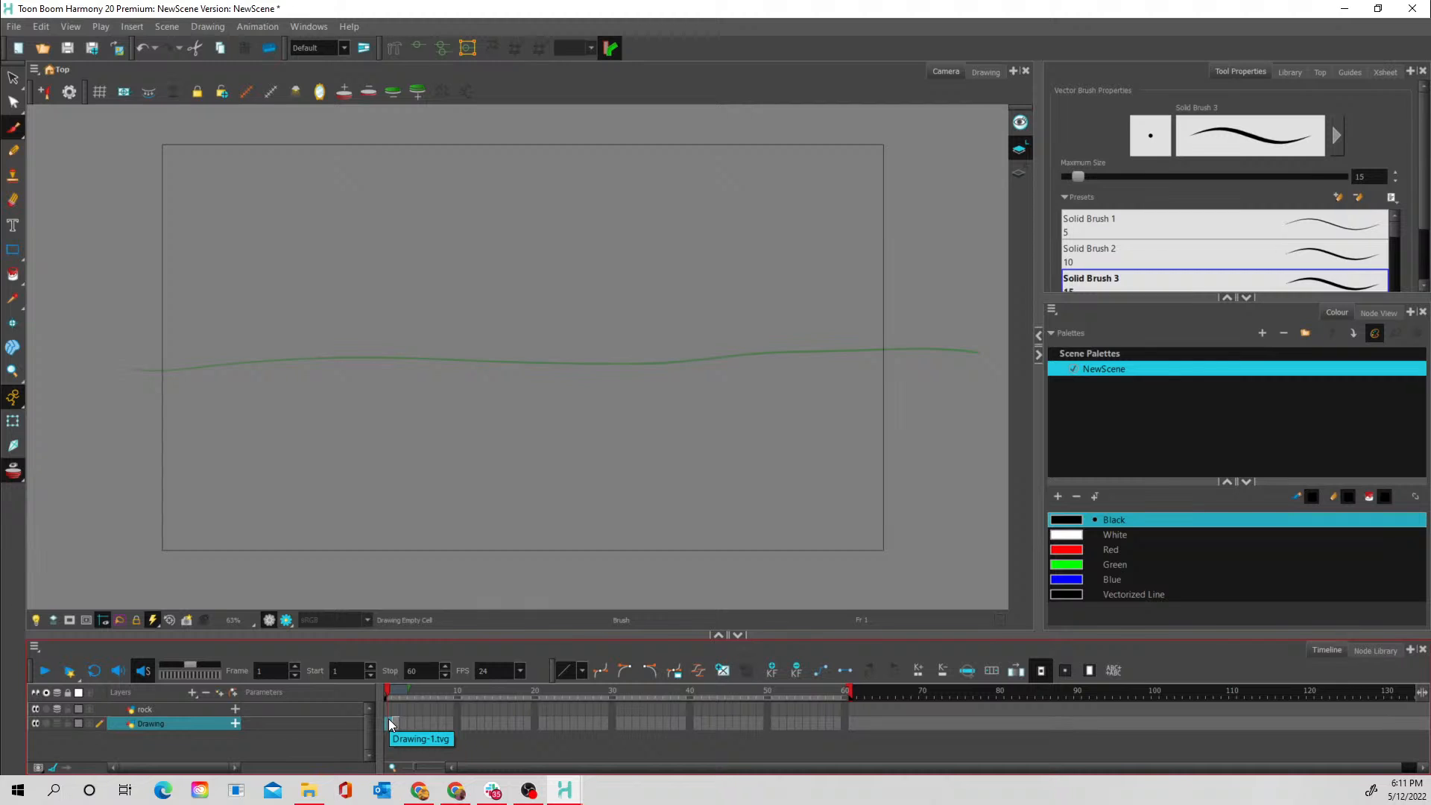
{"action": "left_click", "coordinate": [396, 723]}
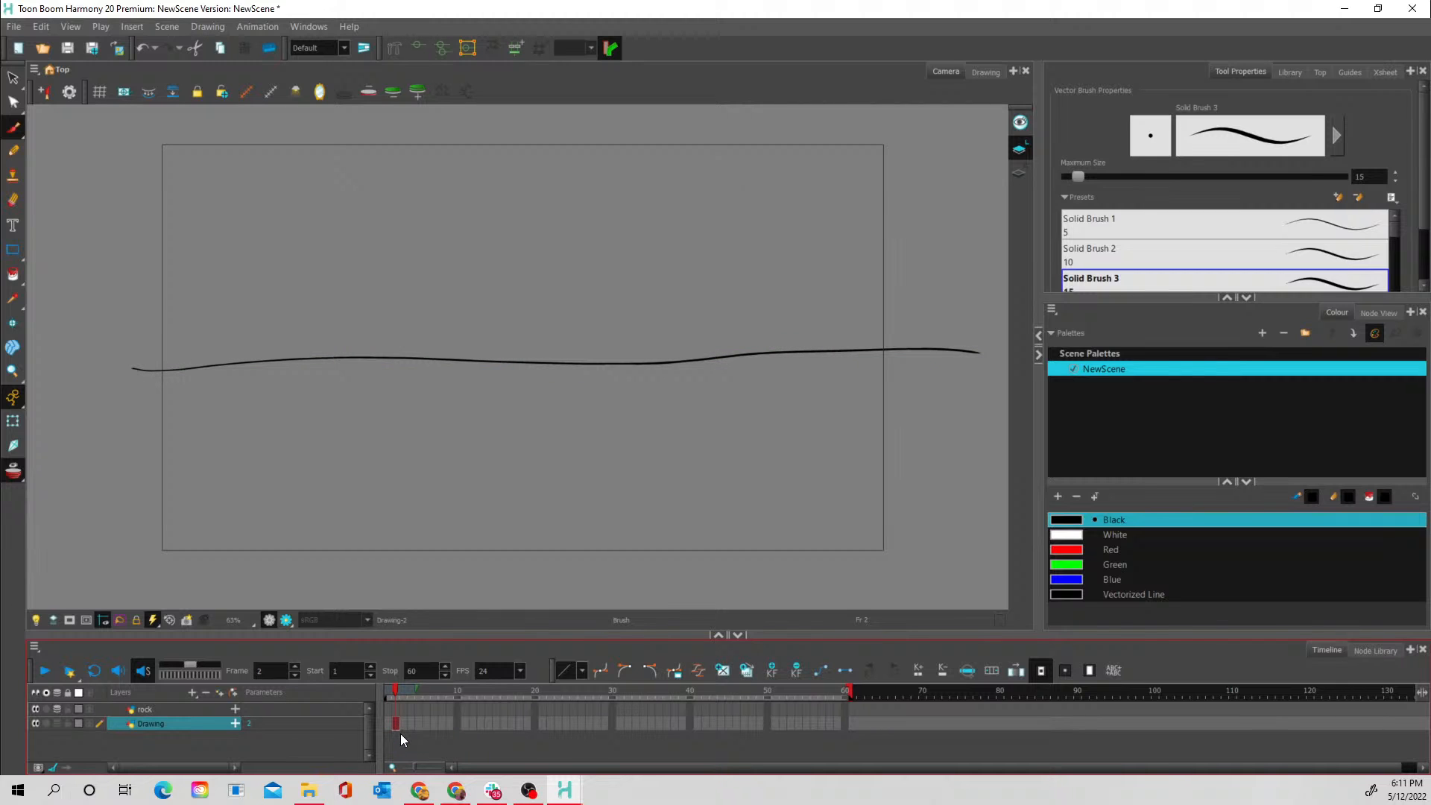
{"action": "left_click", "coordinate": [391, 727]}
{"action": "key", "text": "plus"}
{"action": "key", "text": "plus"}
{"action": "key", "text": "plus"}
{"action": "key", "text": "plus"}
{"action": "key", "text": "plus"}
{"action": "key", "text": "plus"}
{"action": "key", "text": "plus"}
{"action": "key", "text": "plus"}
{"action": "key", "text": "plus"}
{"action": "key", "text": "plus"}
{"action": "key", "text": "plus"}
{"action": "key", "text": "plus"}
{"action": "key", "text": "plus"}
{"action": "key", "text": "plus"}
{"action": "key", "text": "plus"}
{"action": "key", "text": "plus"}
{"action": "key", "text": "plus"}
{"action": "key", "text": "plus"}
{"action": "key", "text": "plus"}
{"action": "key", "text": "plus"}
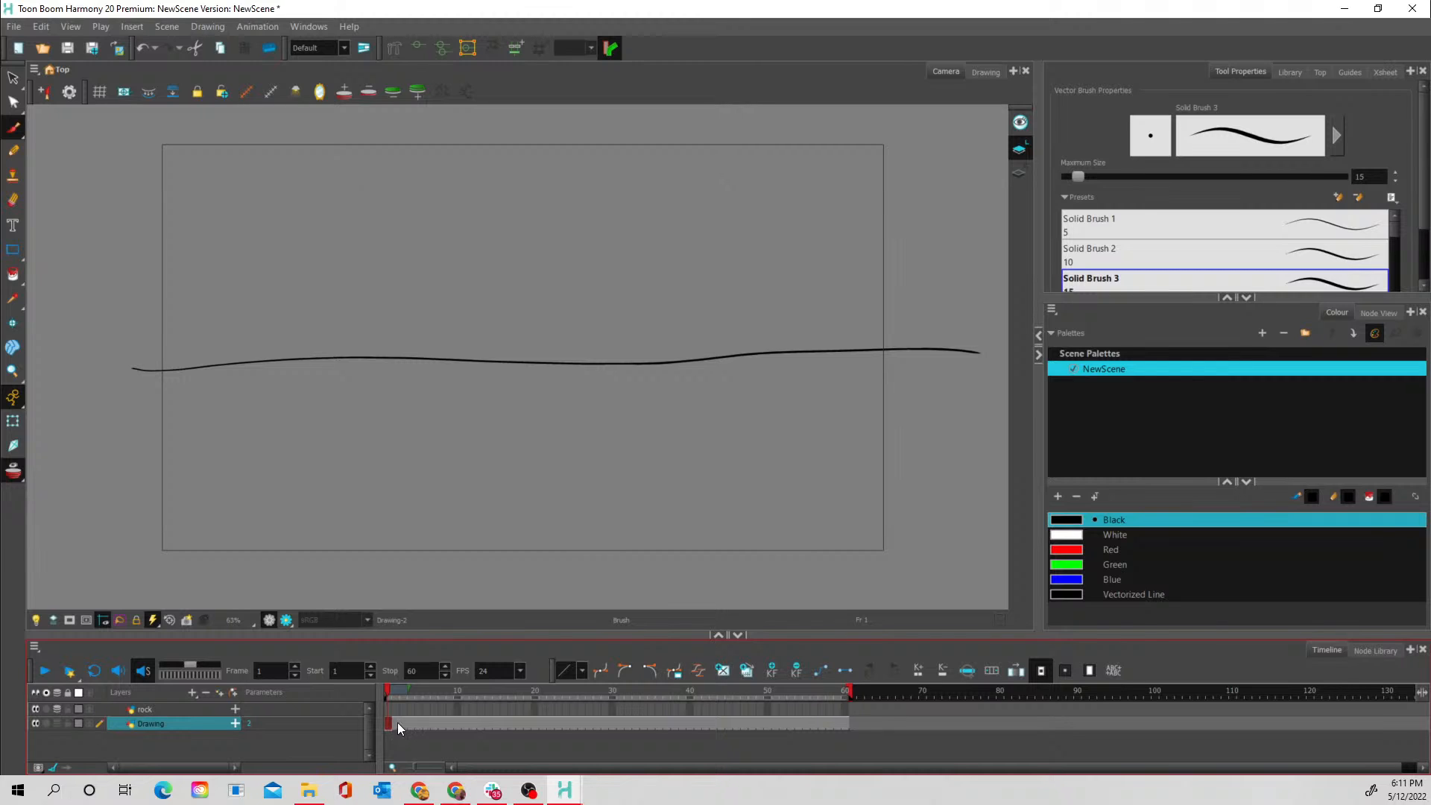
- Clear the water line drawing from frames 3 to 60 of the Drawing layer
{"action": "left_click", "coordinate": [396, 723]}
{"action": "left_click", "coordinate": [846, 722], "text": "shift"}
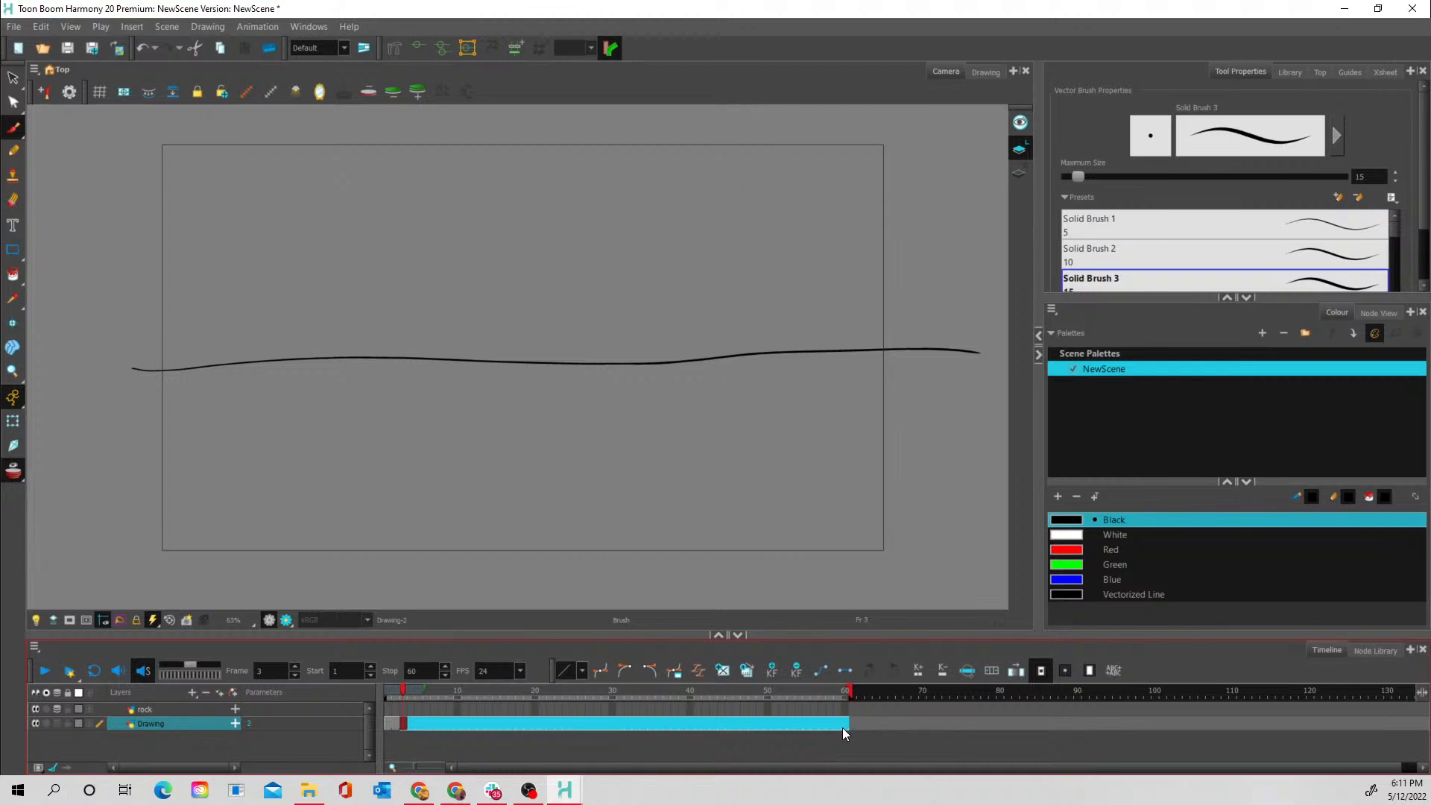
{"action": "key", "text": "Delete"}
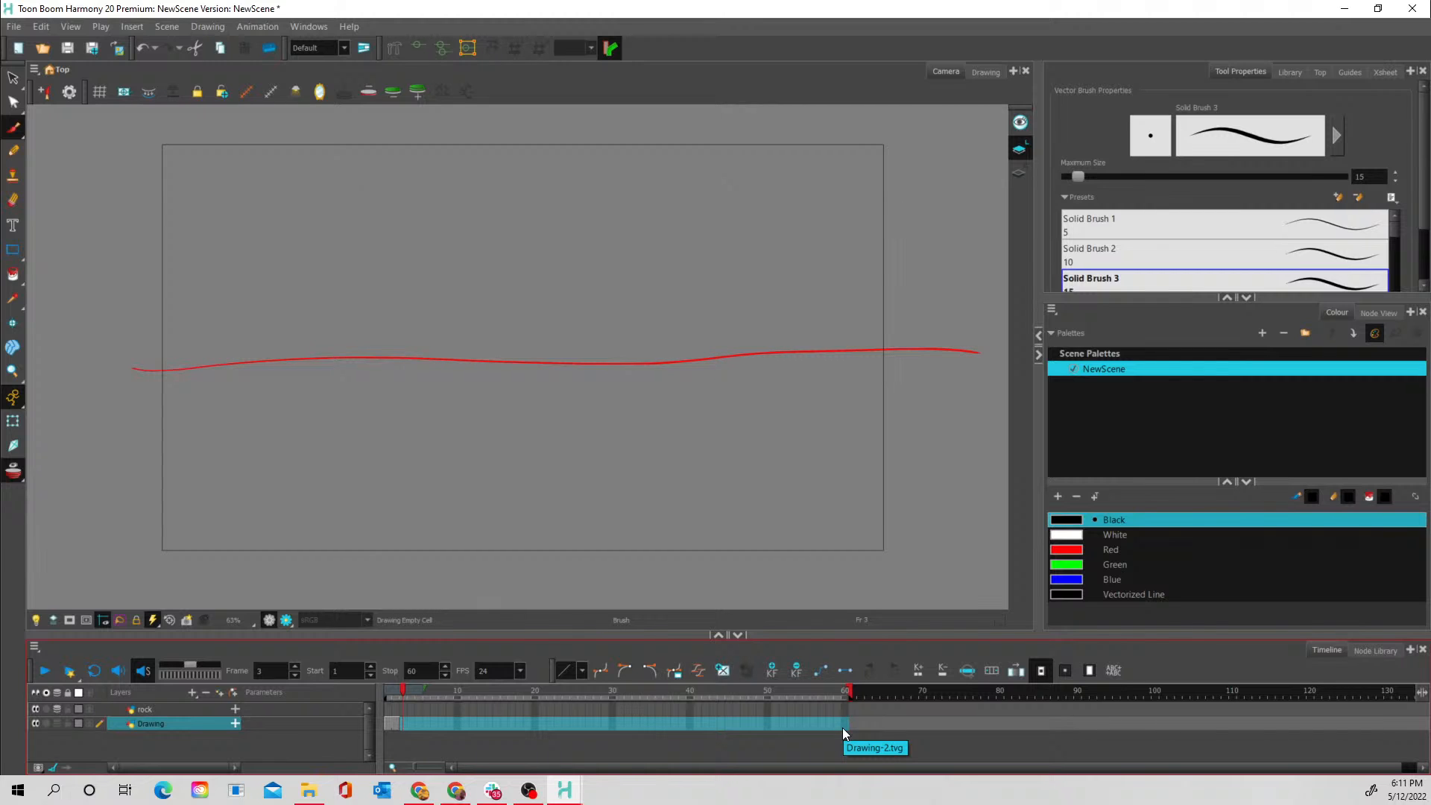
- Brush a new, slightly different wavy water line across the camera frame on each of frames 3, 4 and 5 of the Drawing layer
{"action": "left_click", "coordinate": [394, 724]}
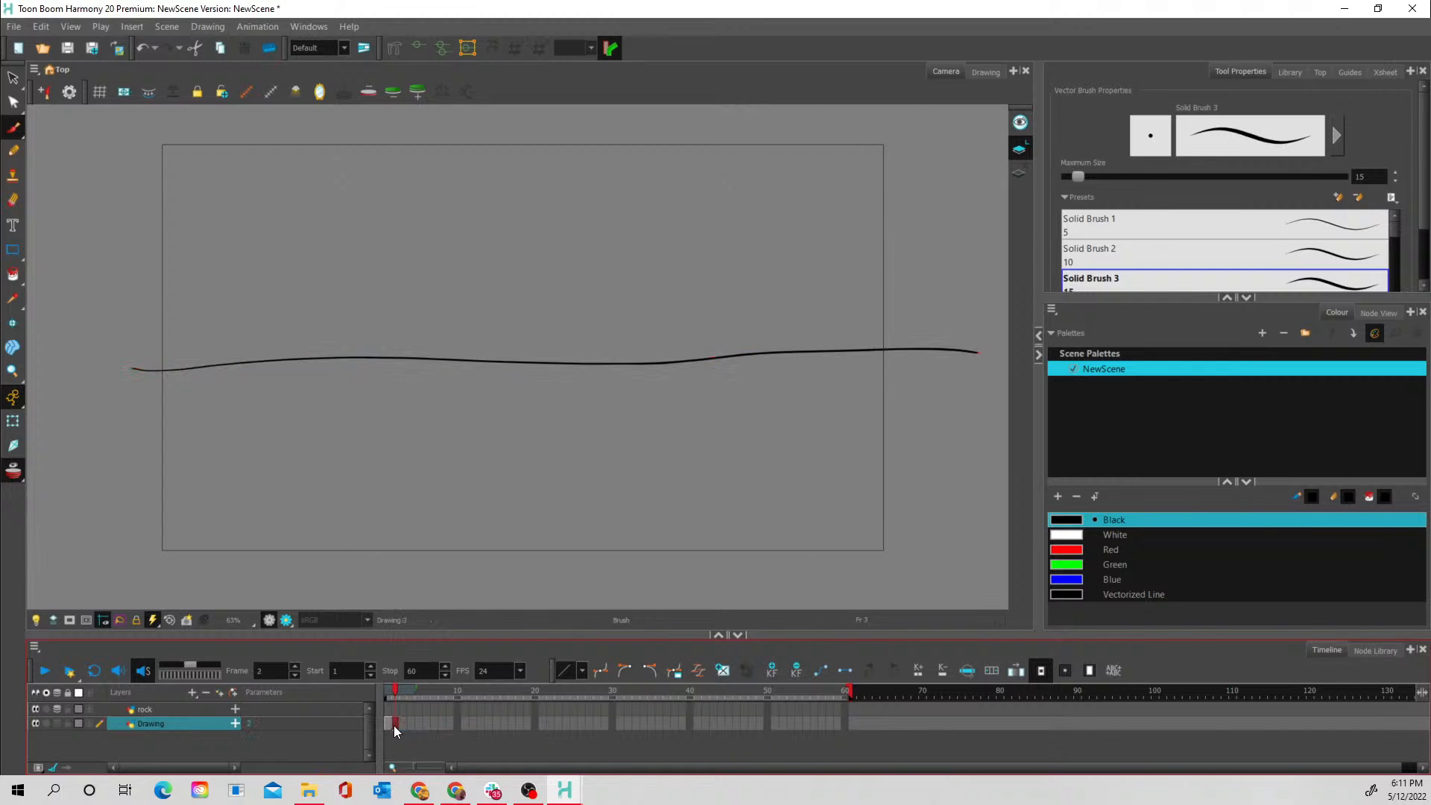
{"action": "left_click", "coordinate": [404, 720]}
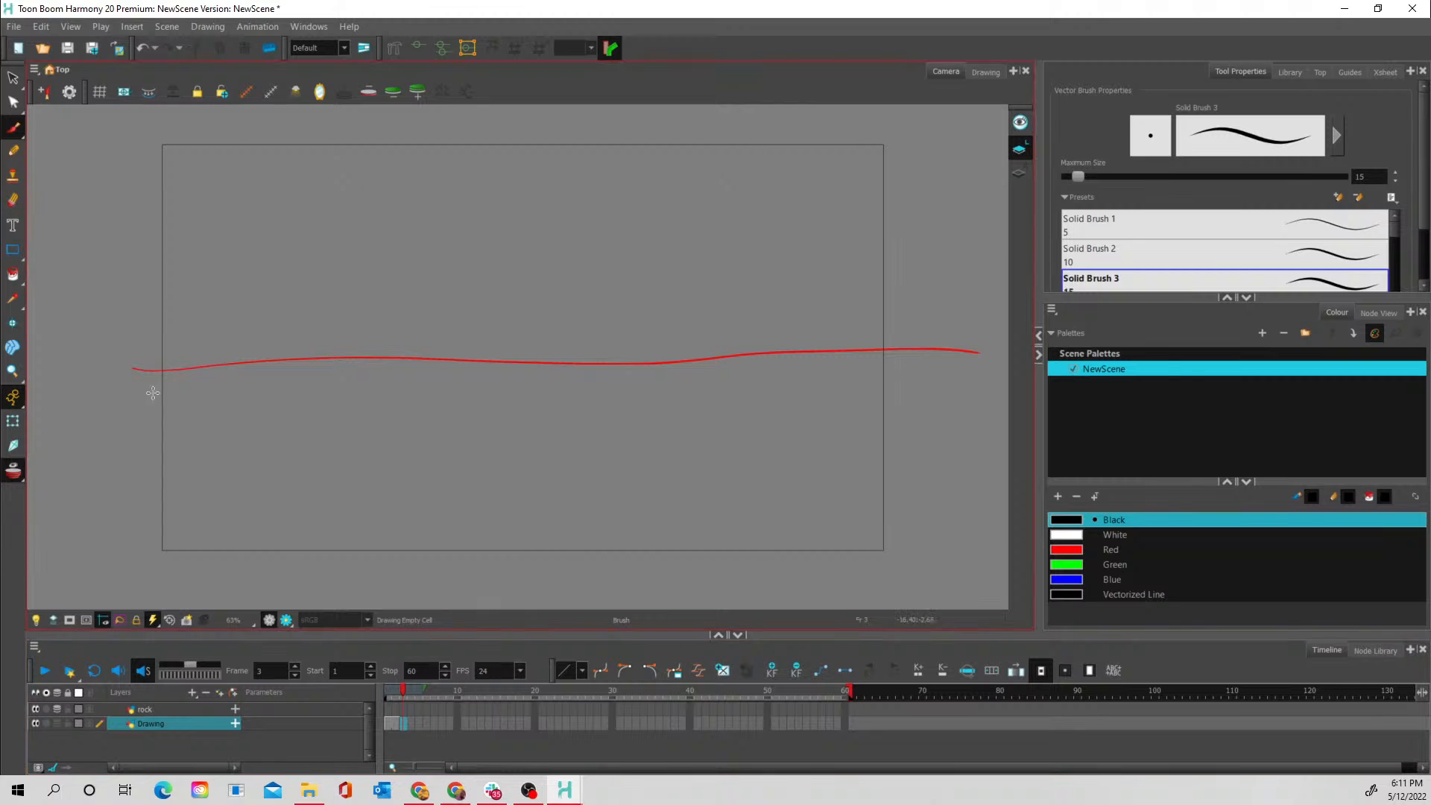
{"action": "left_click_drag", "start_coordinate": [128, 368], "coordinate": [1024, 346]}
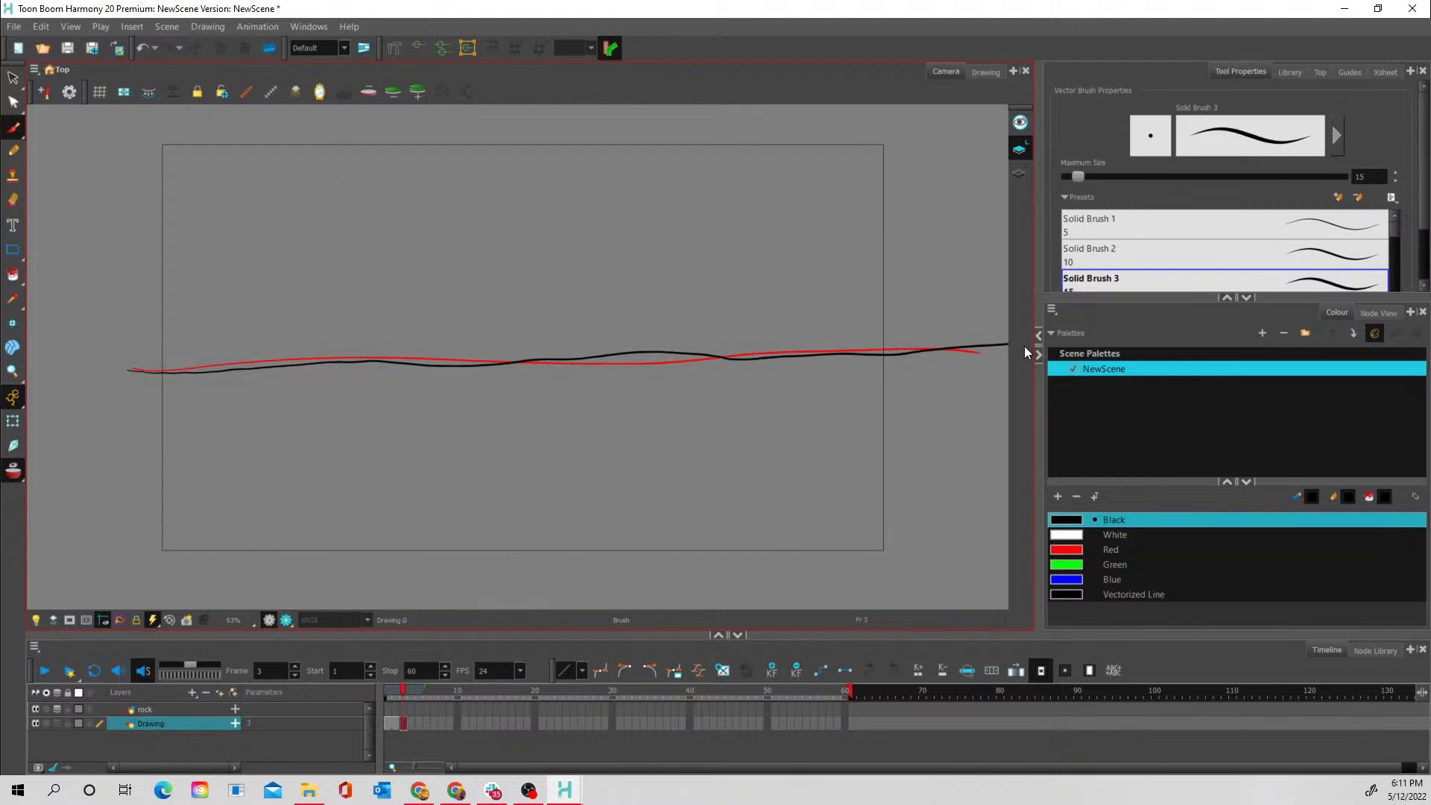
{"action": "left_click", "coordinate": [411, 723]}
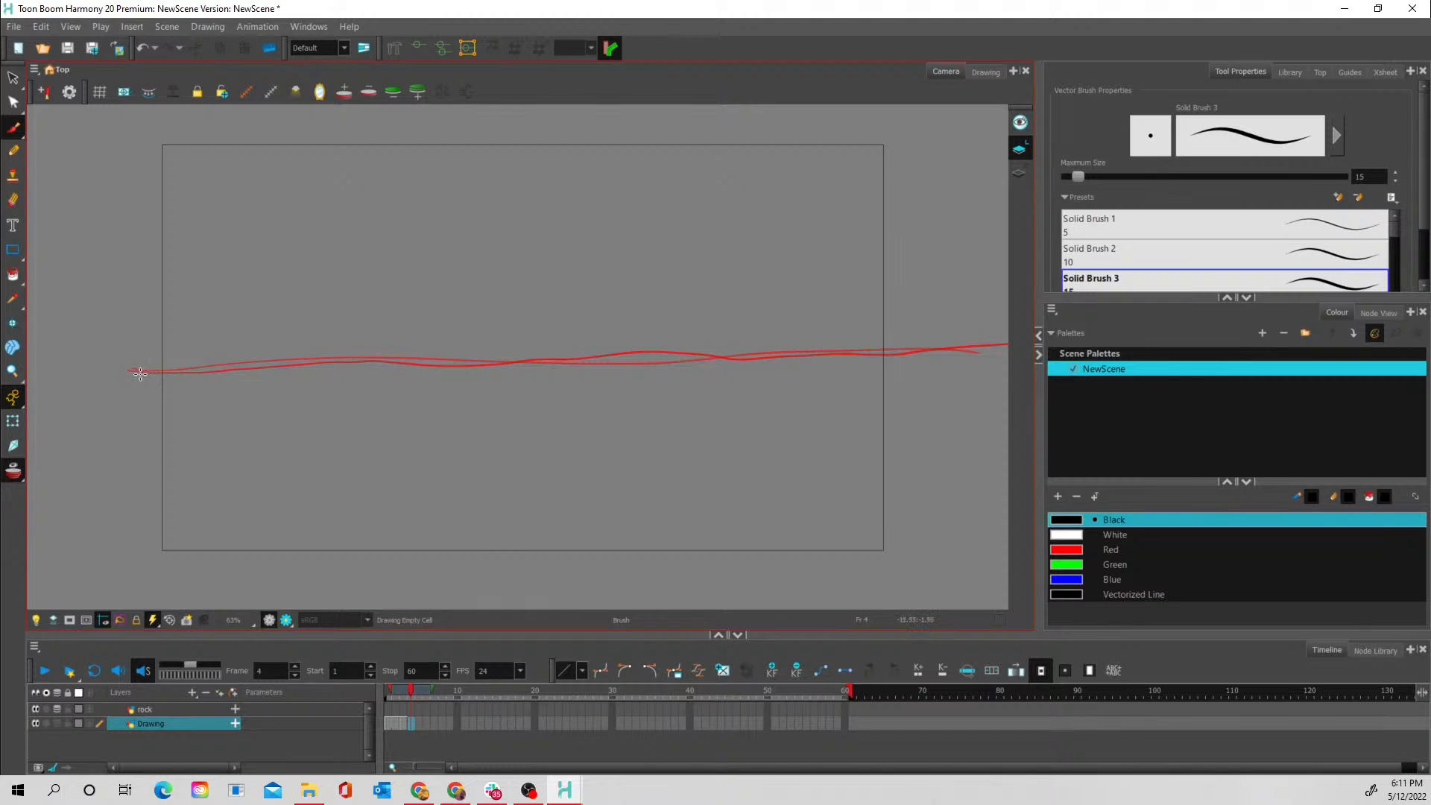
{"action": "left_click_drag", "start_coordinate": [132, 372], "coordinate": [1002, 344]}
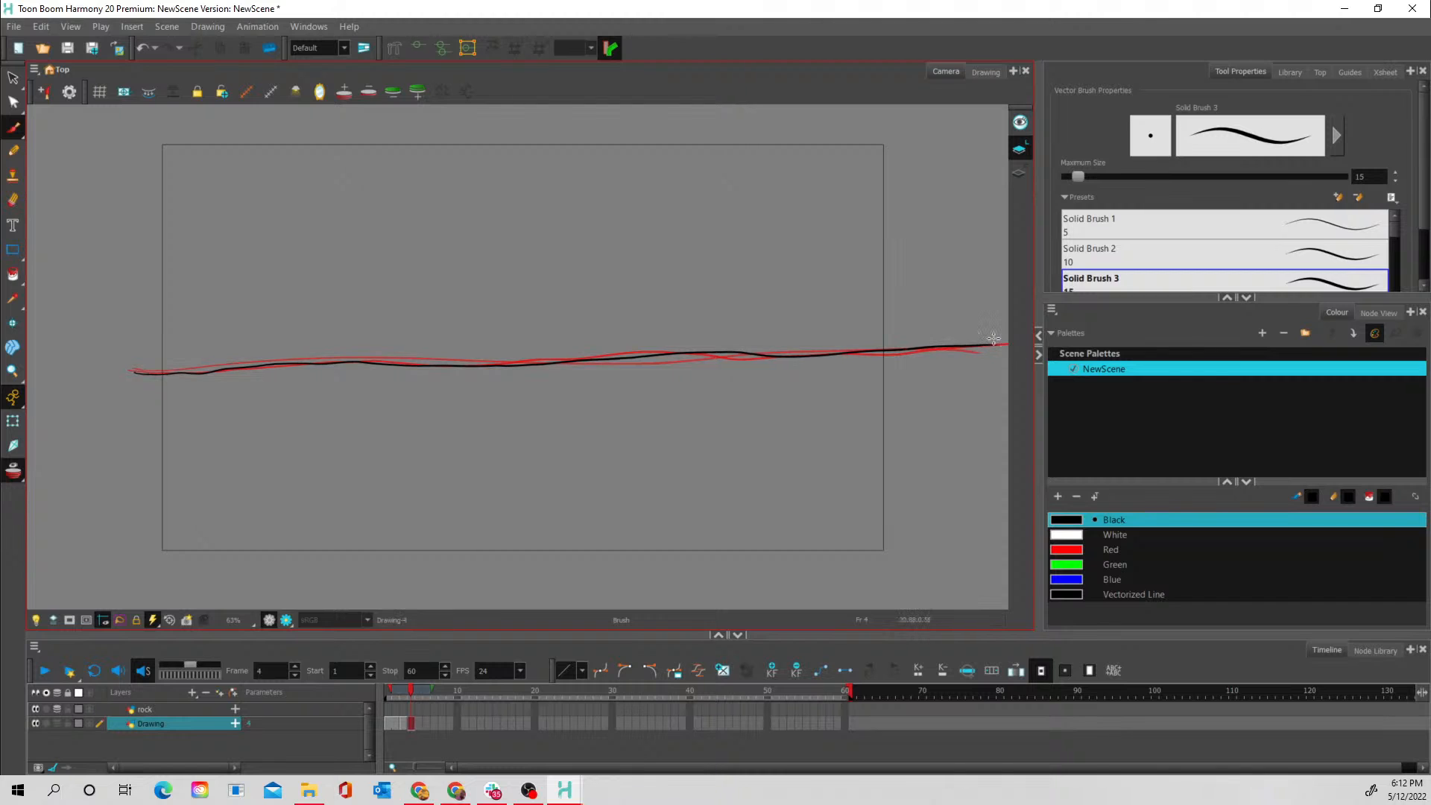
{"action": "left_click", "coordinate": [417, 723]}
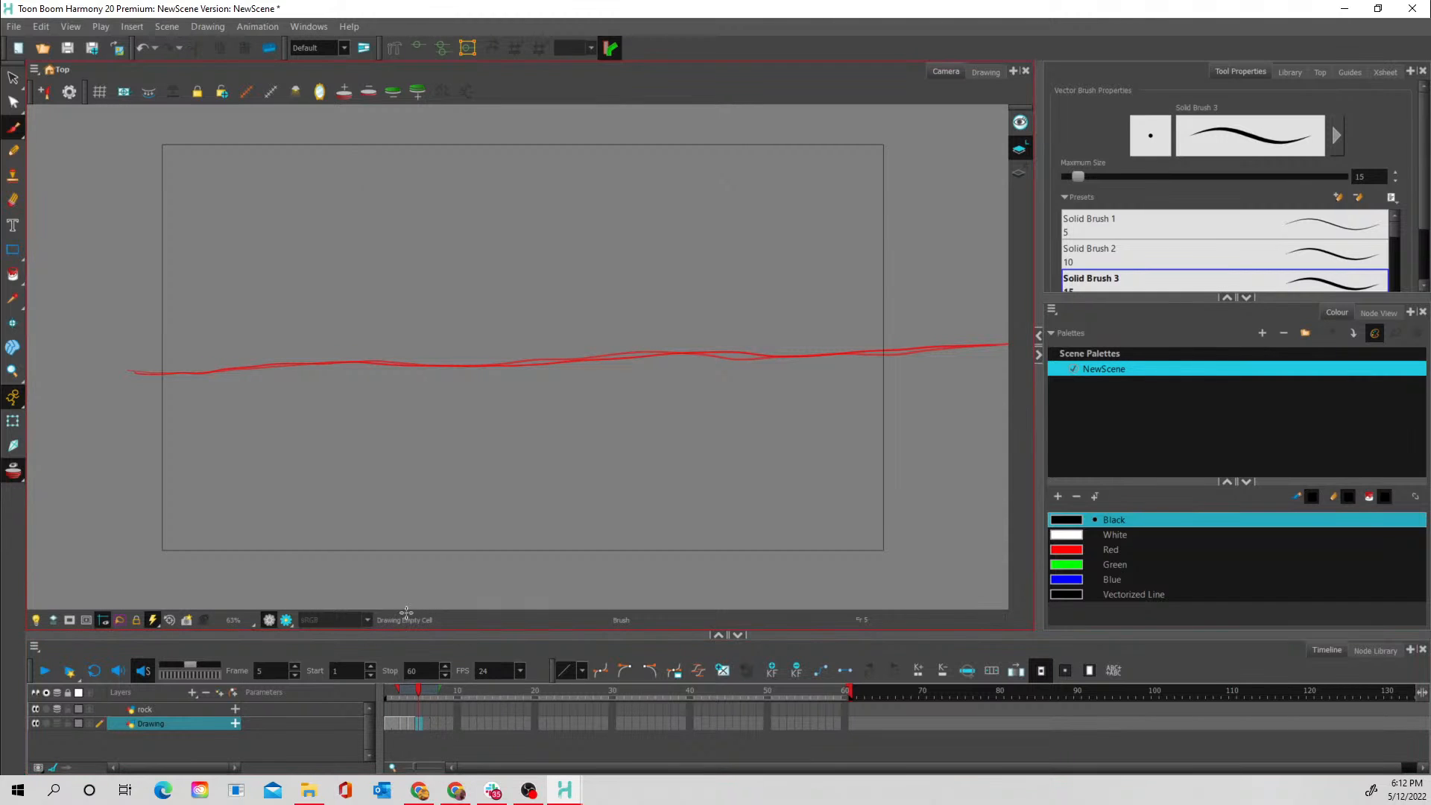
{"action": "mouse_move", "coordinate": [138, 372]}
{"action": "left_mouse_down"}
{"action": "mouse_move", "coordinate": [806, 344]}
{"action": "mouse_move", "coordinate": [1009, 352]}
{"action": "left_mouse_up"}
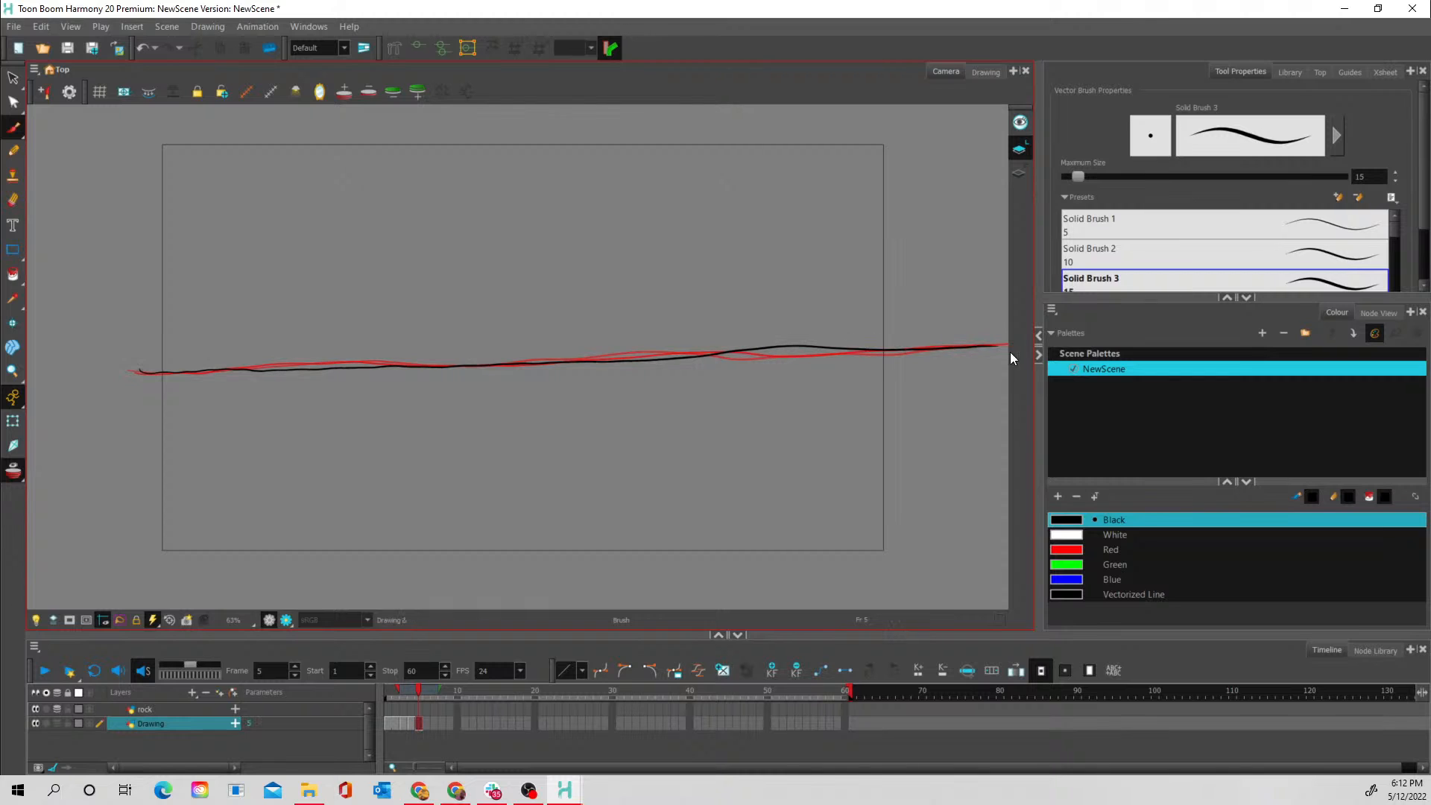
- Set the exposure of the water line drawings on frames 3, 4 and 5 of the Drawing layer to 2 frames each
{"action": "left_click", "coordinate": [403, 723]}
{"action": "mouse_move", "coordinate": [388, 693]}
{"action": "left_mouse_down"}
{"action": "mouse_move", "coordinate": [418, 694]}
{"action": "mouse_move", "coordinate": [405, 691]}
{"action": "left_mouse_up"}
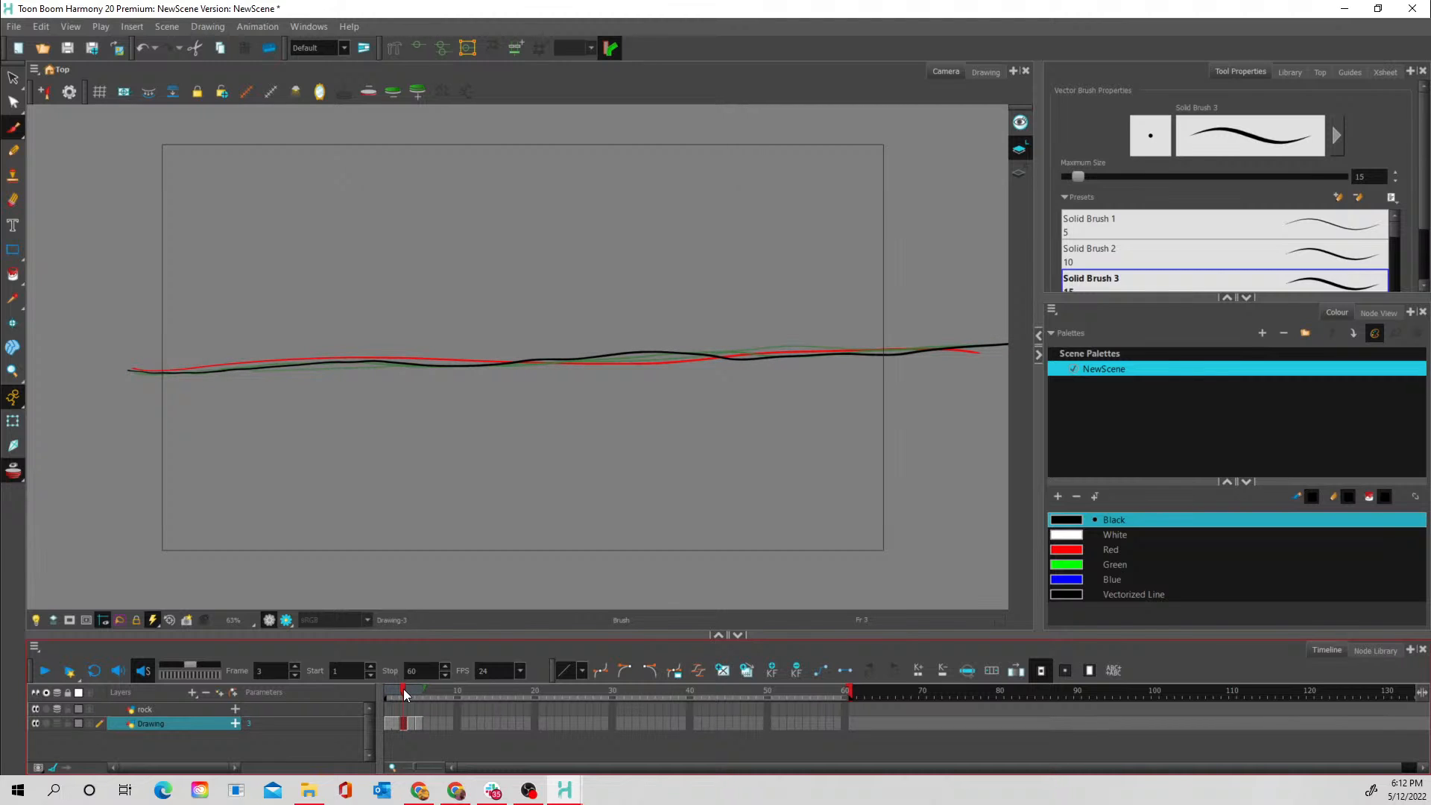
{"action": "left_click", "coordinate": [416, 725]}
{"action": "right_click", "coordinate": [416, 724]}
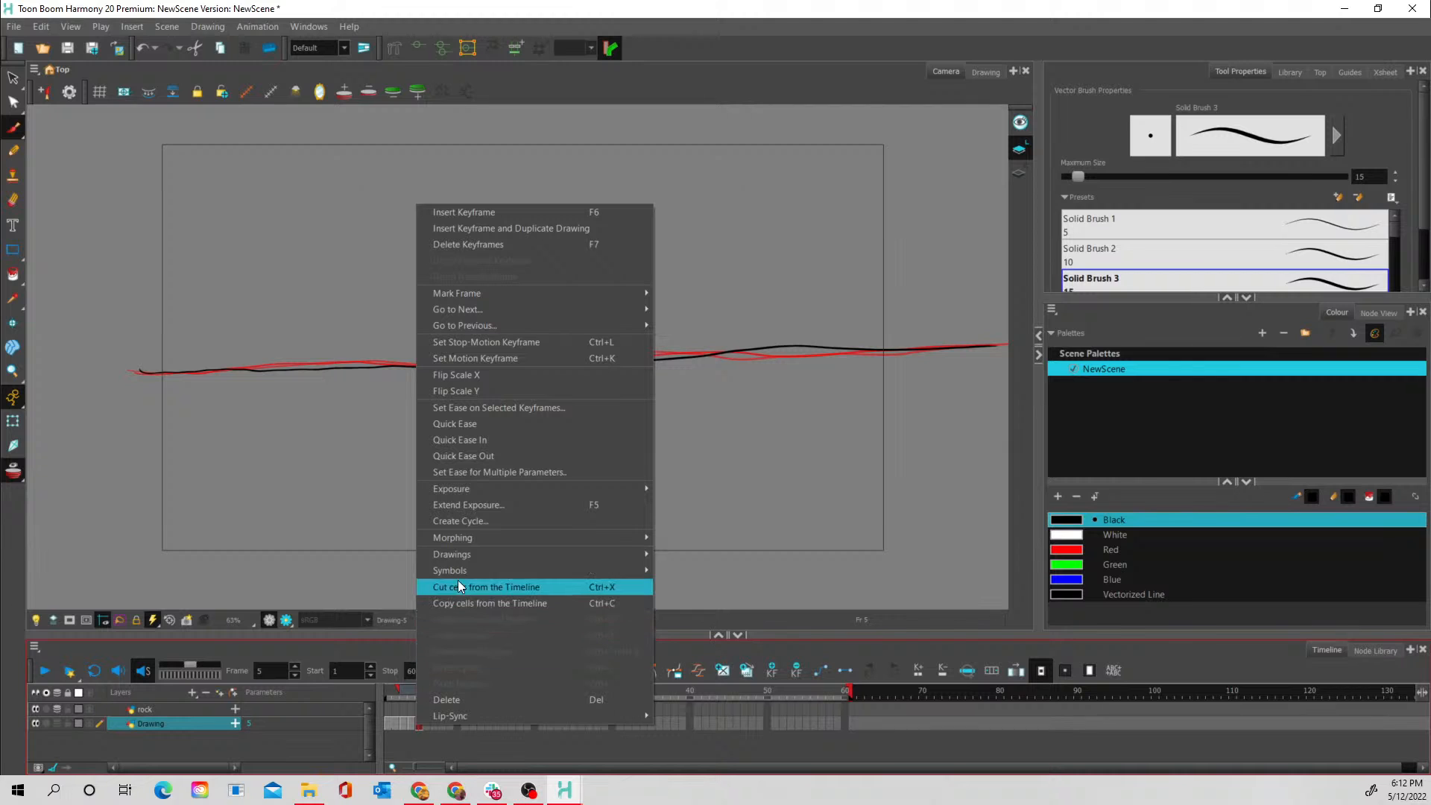
{"action": "mouse_move", "coordinate": [461, 571]}
{"action": "mouse_move", "coordinate": [479, 488]}
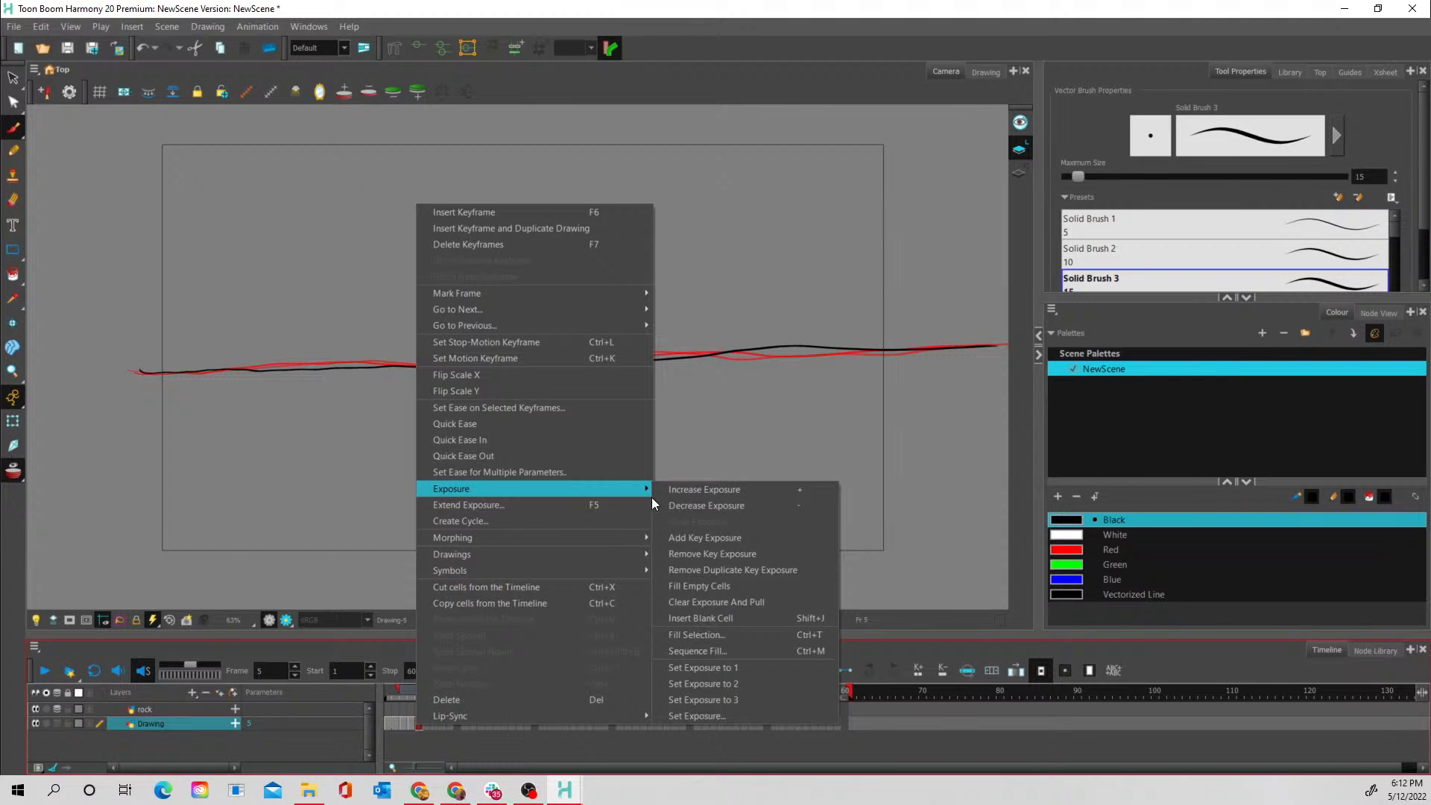
{"action": "left_click", "coordinate": [723, 685]}
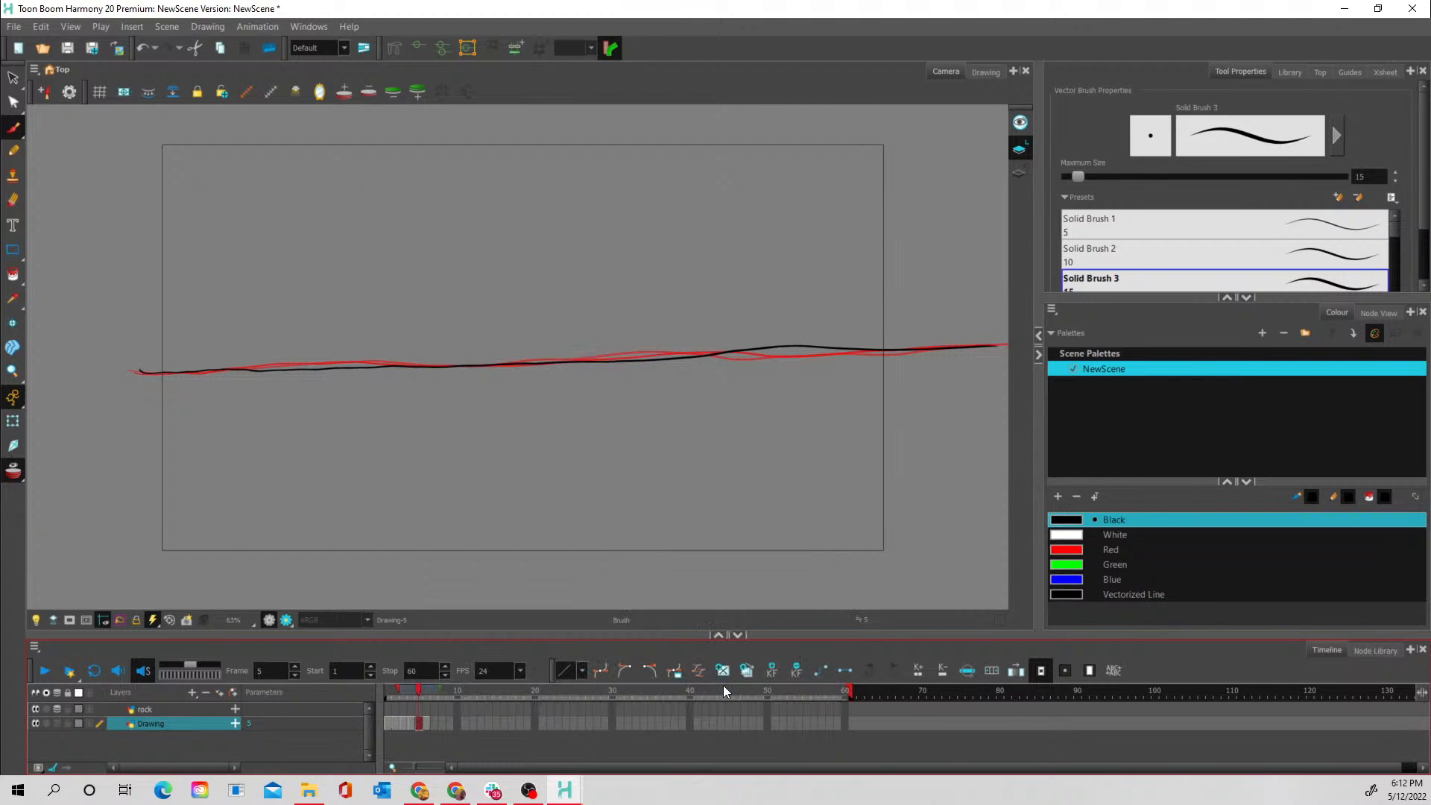
{"action": "left_click", "coordinate": [401, 723]}
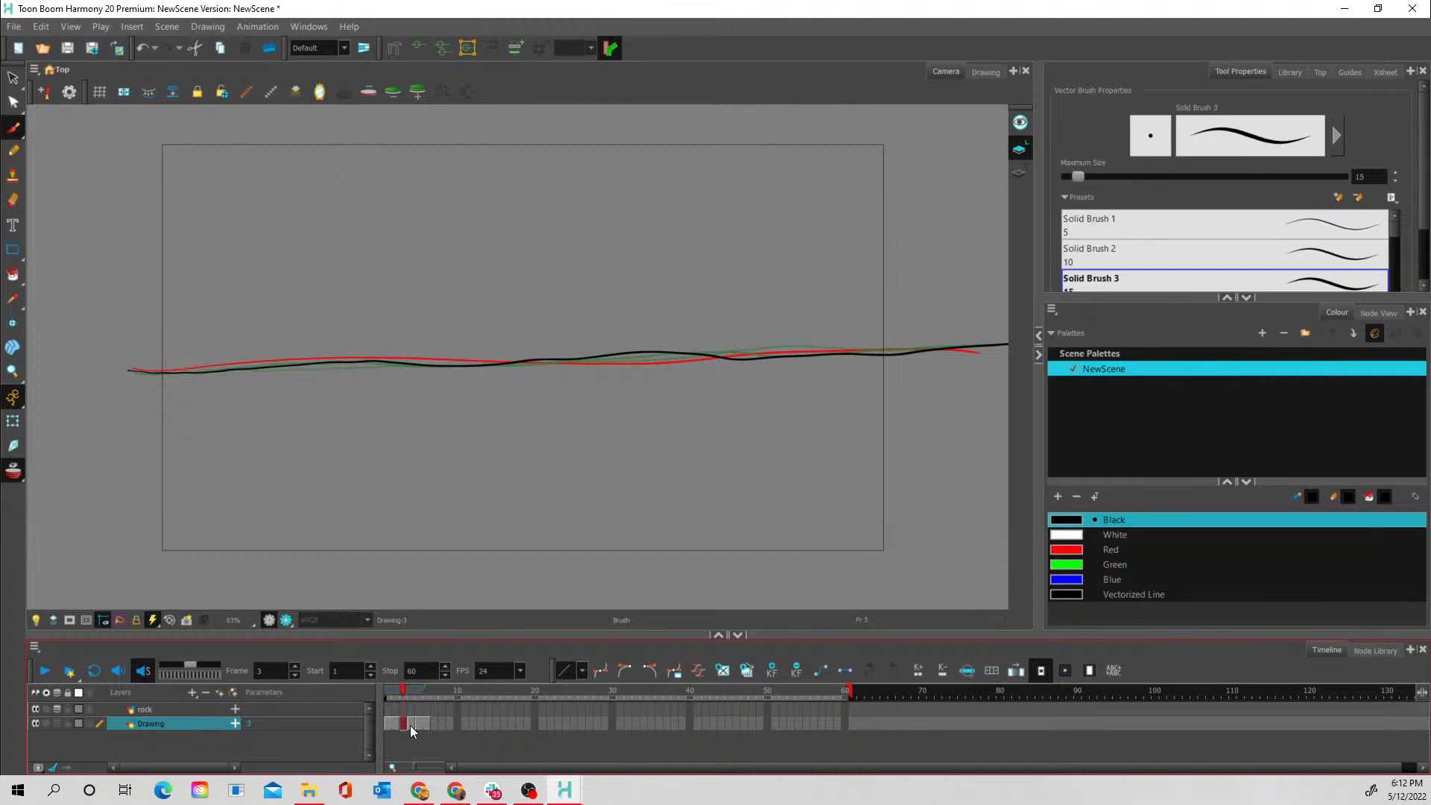
{"action": "right_click", "coordinate": [410, 726]}
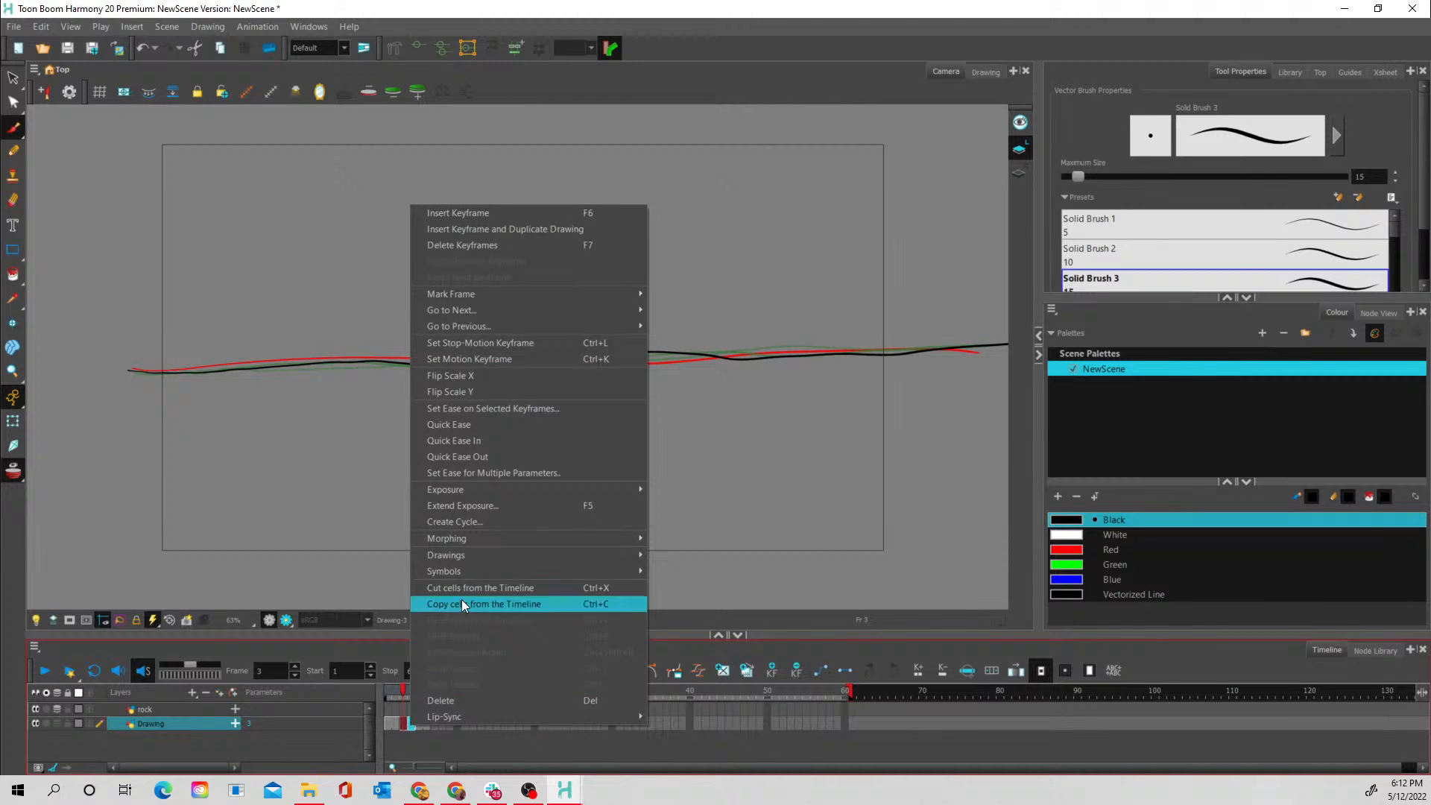
{"action": "mouse_move", "coordinate": [494, 488]}
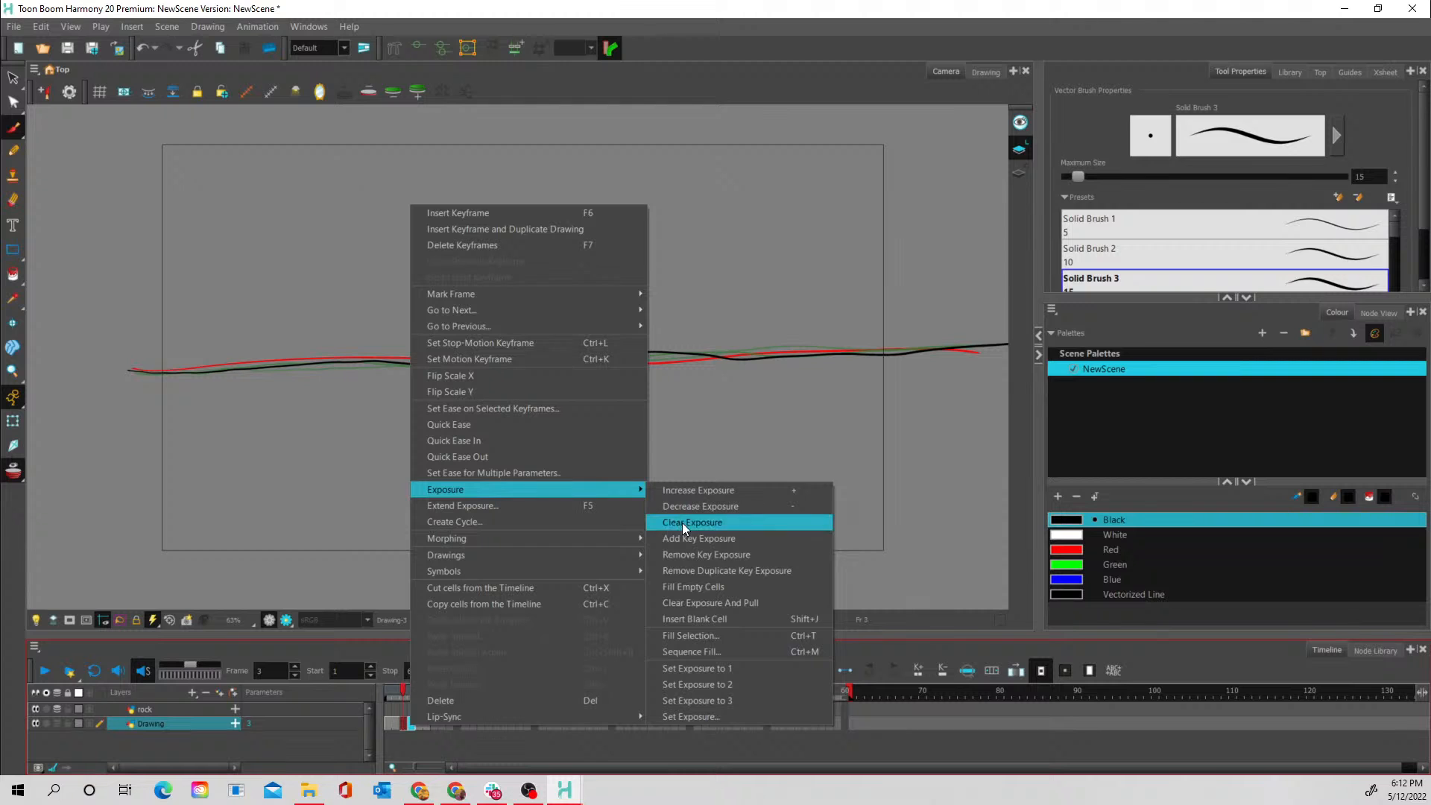
{"action": "left_click", "coordinate": [687, 685]}
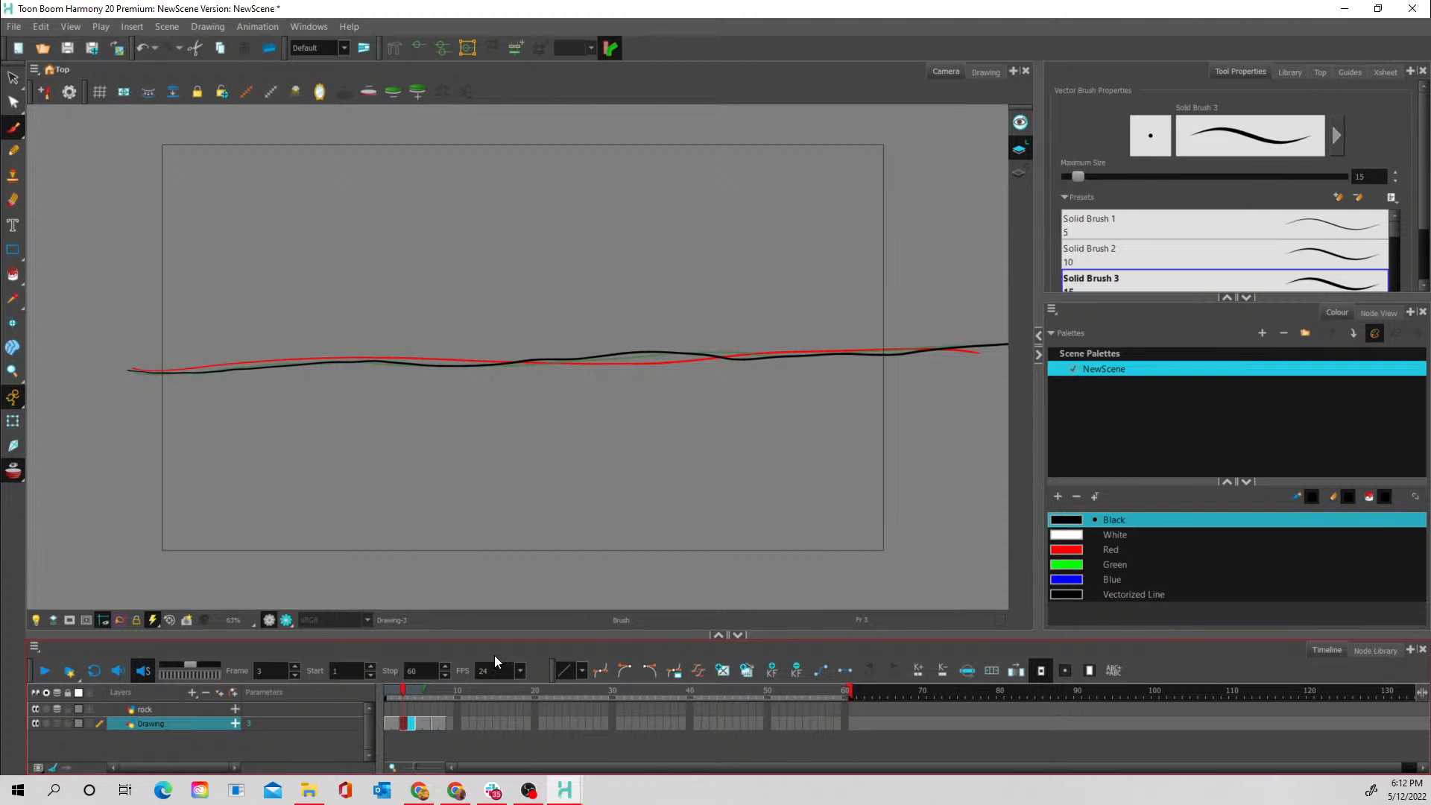
- Turn off onion skinning and scrub through the water line drawings back to frame 1
{"action": "mouse_move", "coordinate": [396, 690]}
{"action": "left_mouse_down"}
{"action": "mouse_move", "coordinate": [468, 691]}
{"action": "mouse_move", "coordinate": [386, 687]}
{"action": "mouse_move", "coordinate": [447, 689]}
{"action": "mouse_move", "coordinate": [416, 689]}
{"action": "left_mouse_up"}
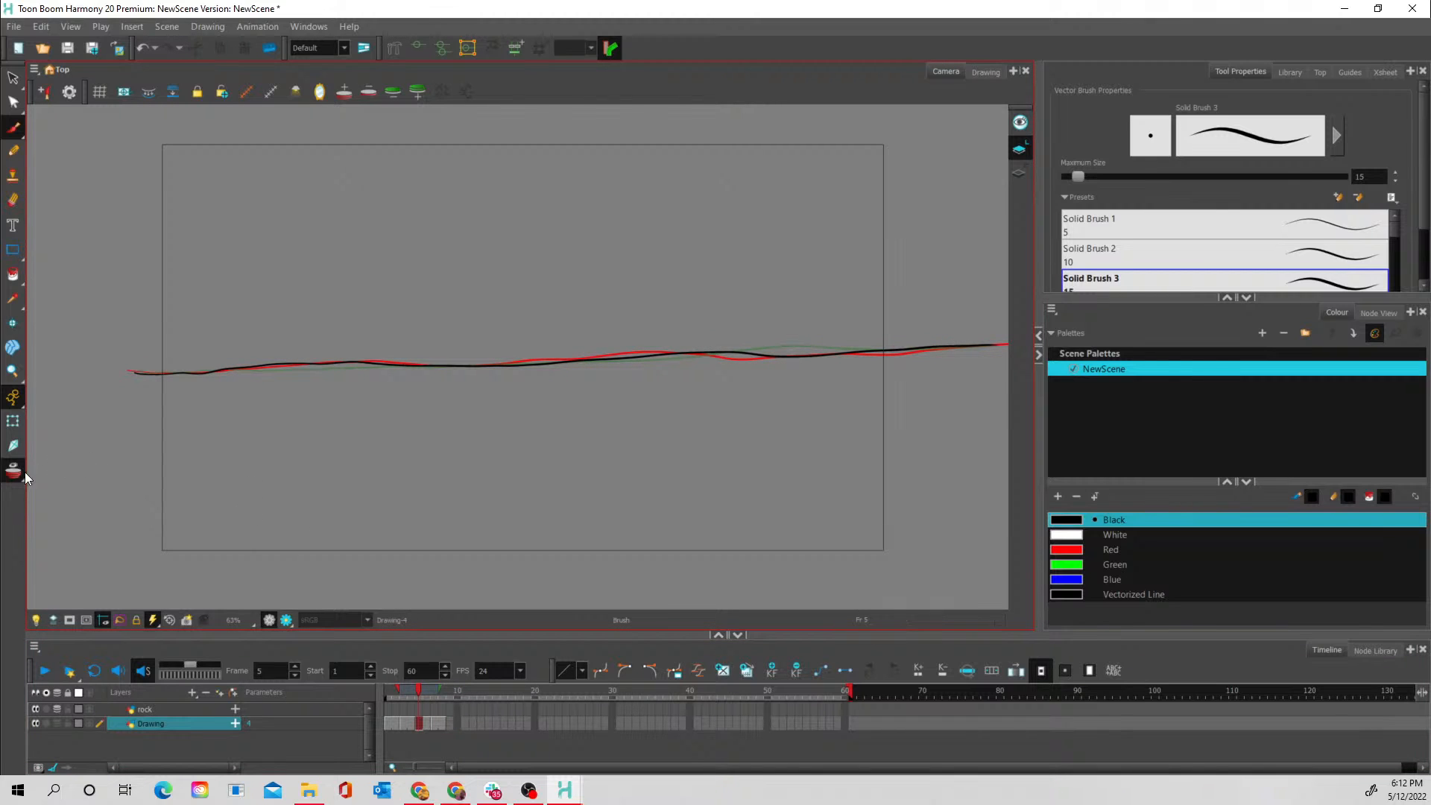
{"action": "left_click", "coordinate": [15, 472]}
{"action": "left_click", "coordinate": [403, 673]}
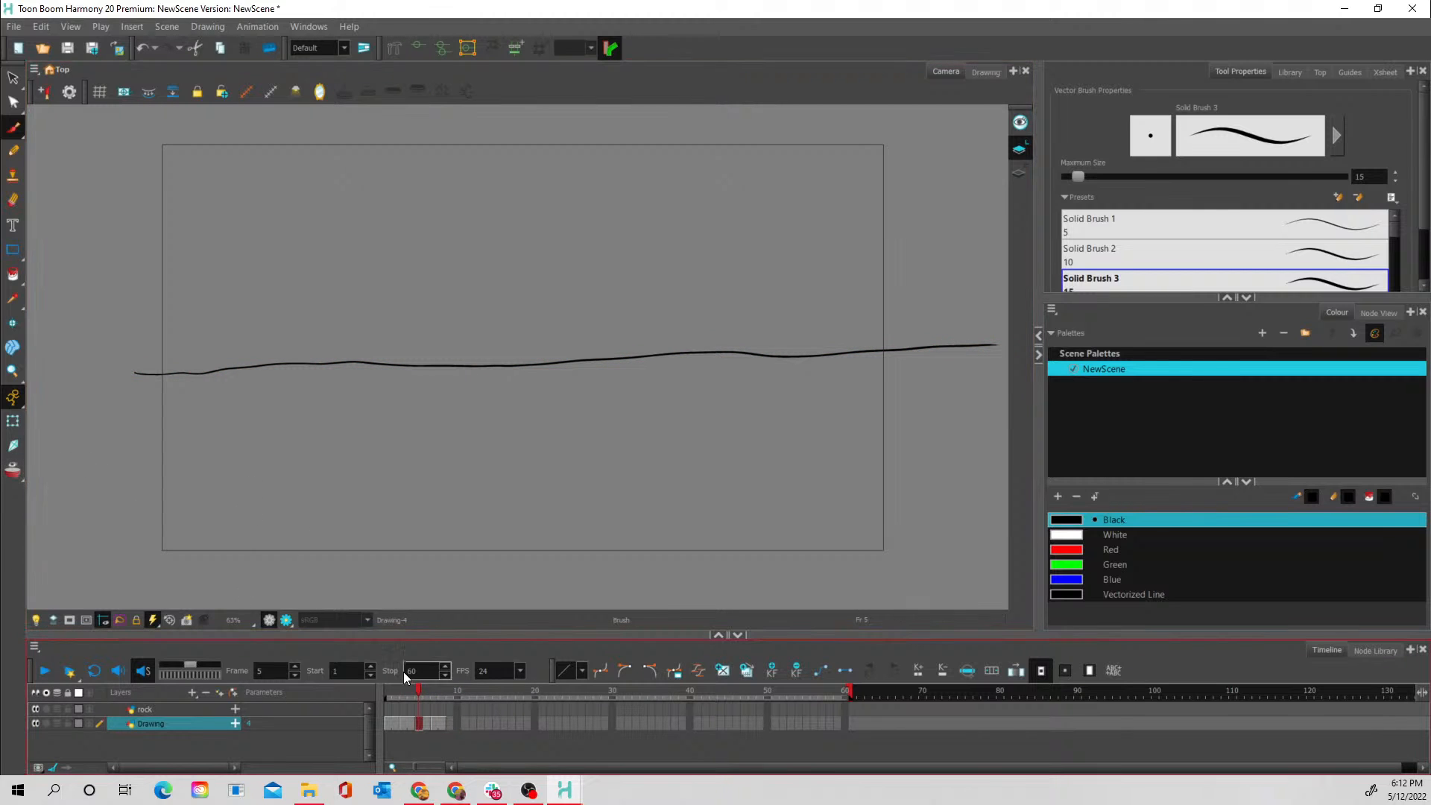
{"action": "mouse_move", "coordinate": [410, 687]}
{"action": "left_mouse_down"}
{"action": "mouse_move", "coordinate": [480, 687]}
{"action": "mouse_move", "coordinate": [384, 675]}
{"action": "left_mouse_up"}
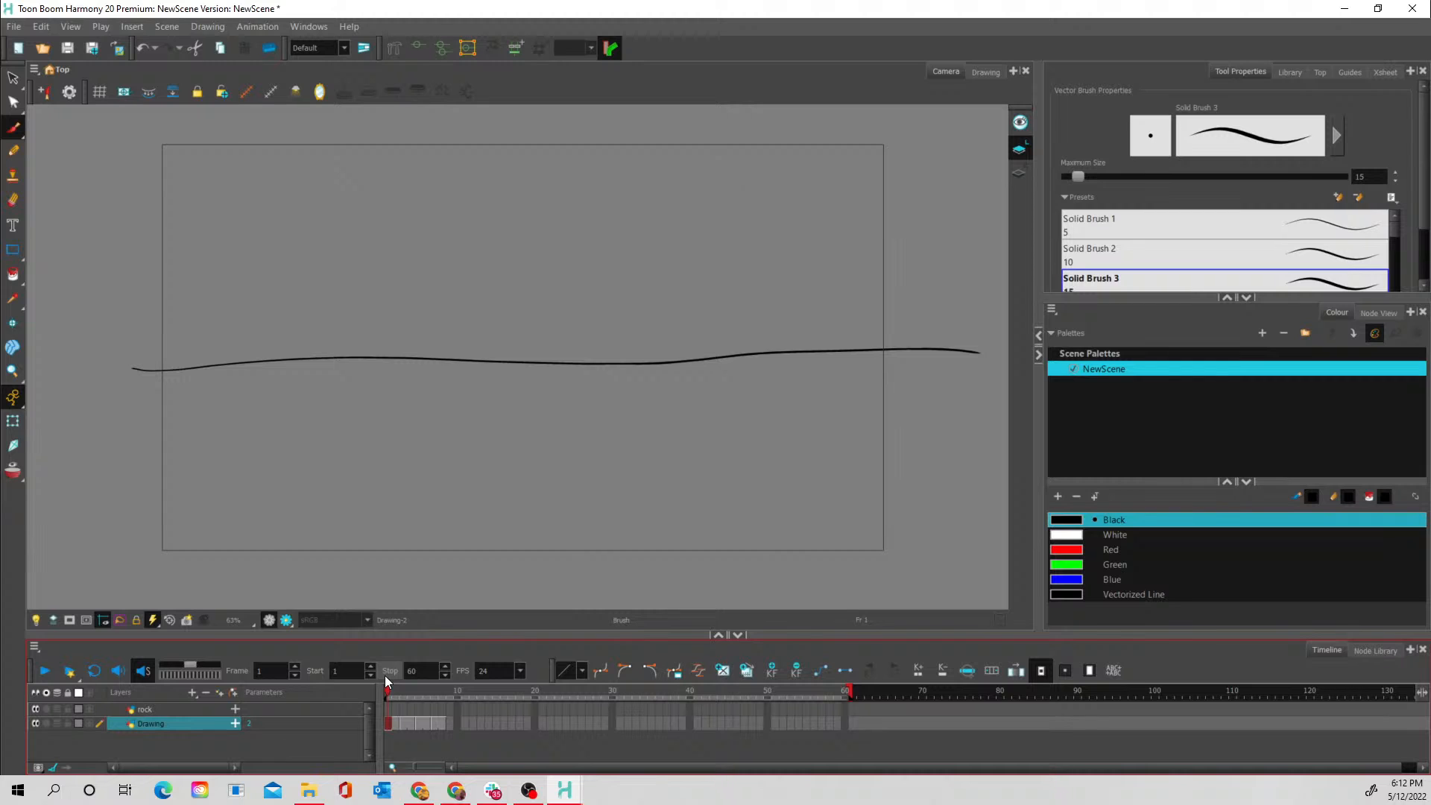
- Copy frames 3 to 8 of the Drawing layer, paste them starting at frame 9, and scrub through the result
{"action": "right_click", "coordinate": [443, 727]}
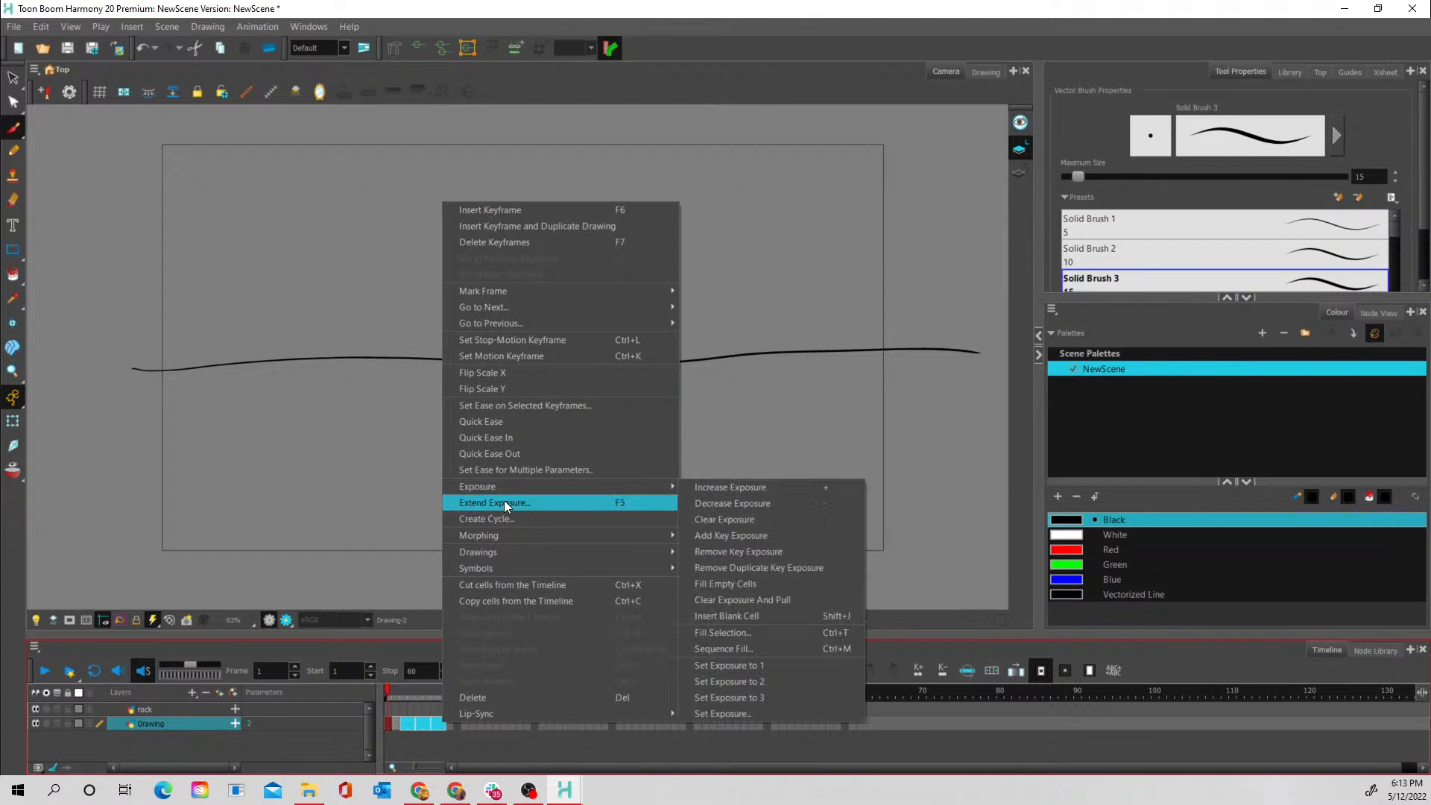
{"action": "left_click", "coordinate": [499, 607]}
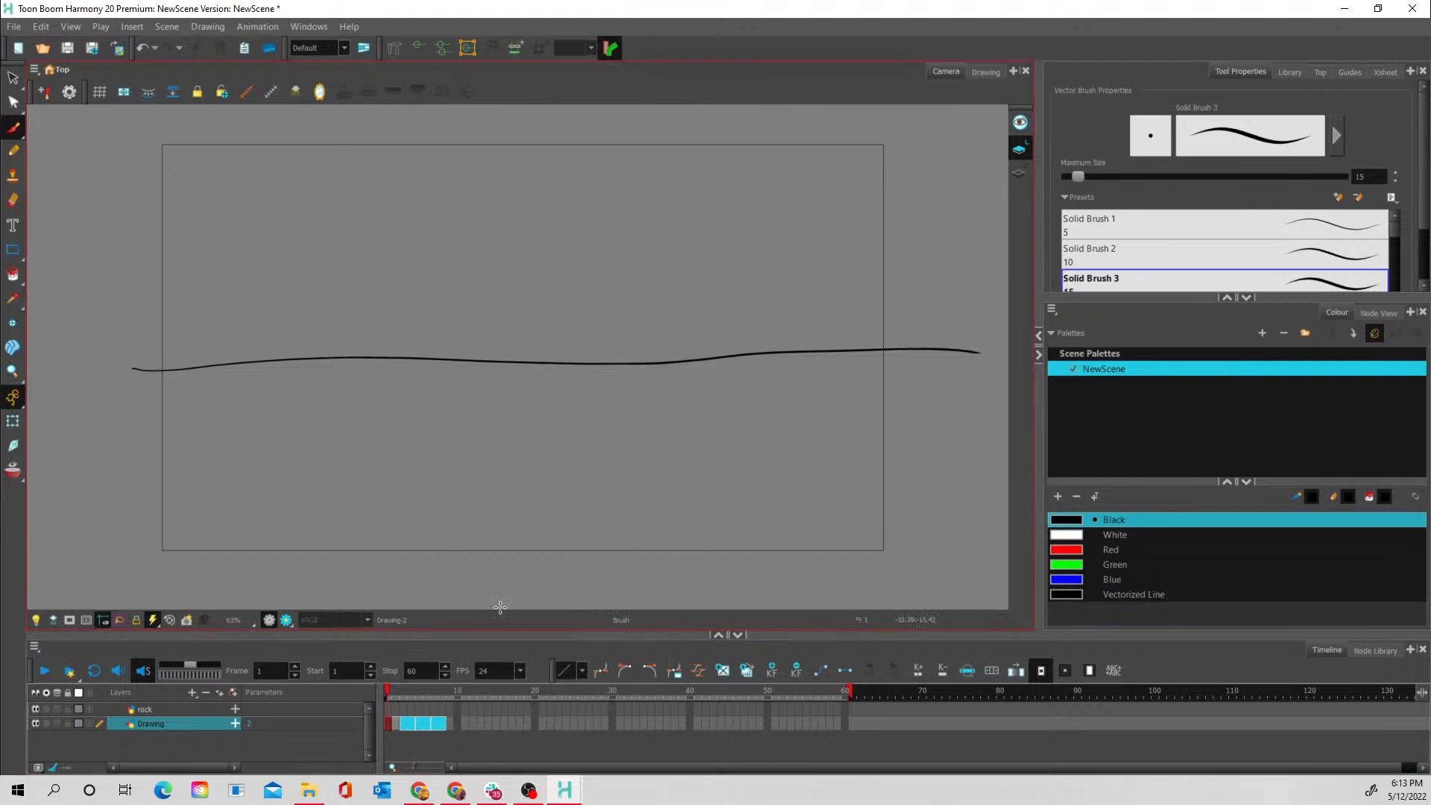
{"action": "left_click", "coordinate": [451, 723]}
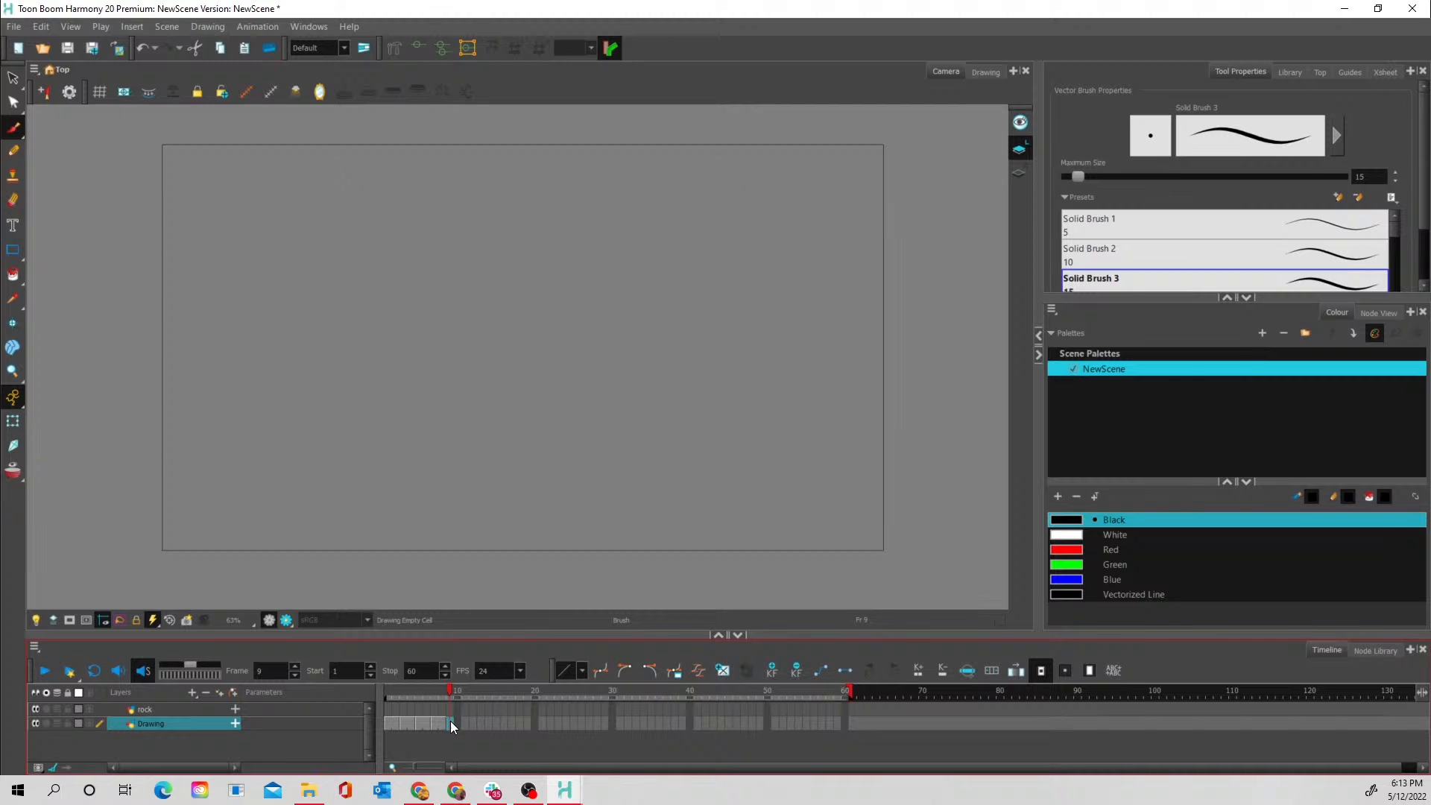
{"action": "right_click", "coordinate": [450, 721]}
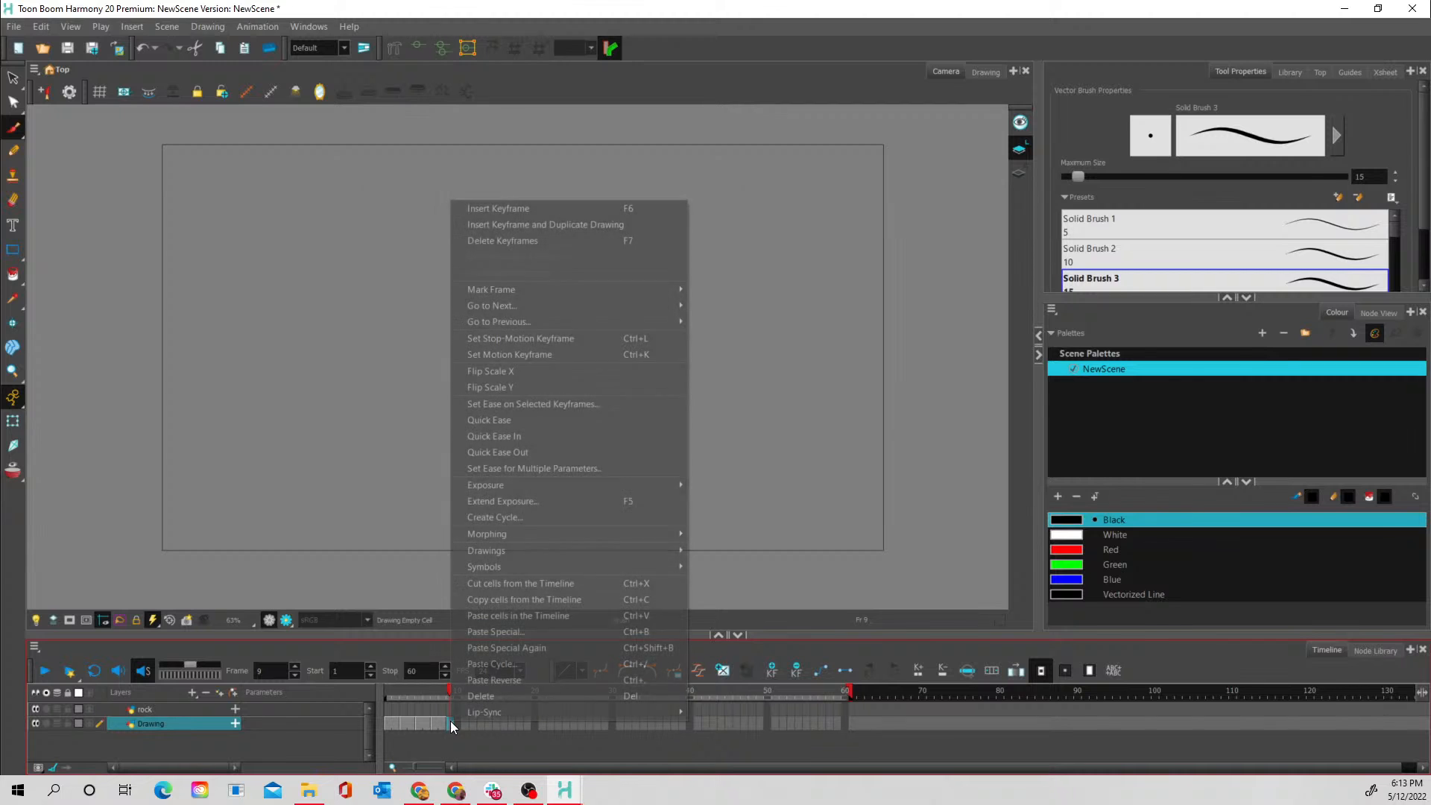
{"action": "left_click", "coordinate": [495, 615]}
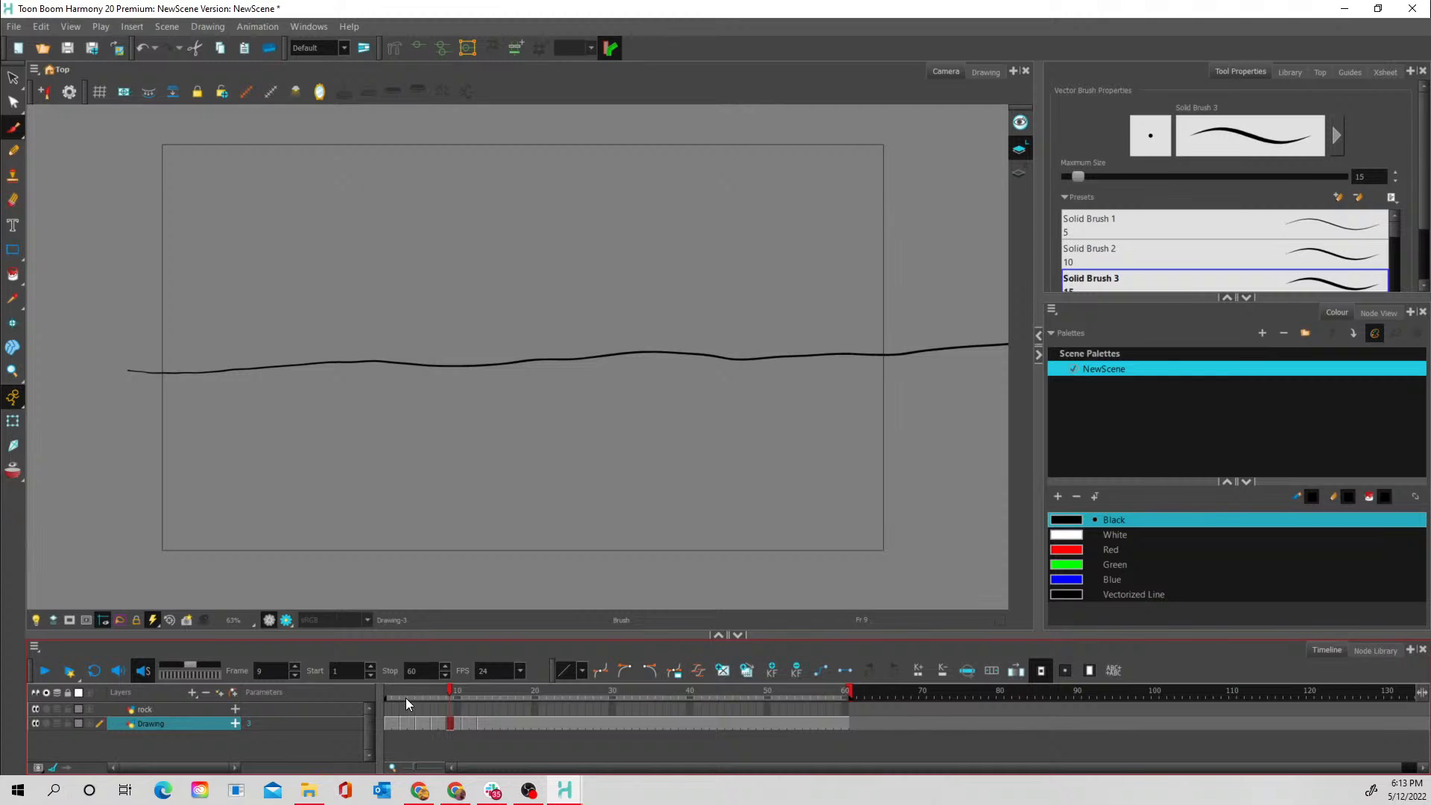
{"action": "left_click_drag", "start_coordinate": [409, 700], "coordinate": [540, 708]}
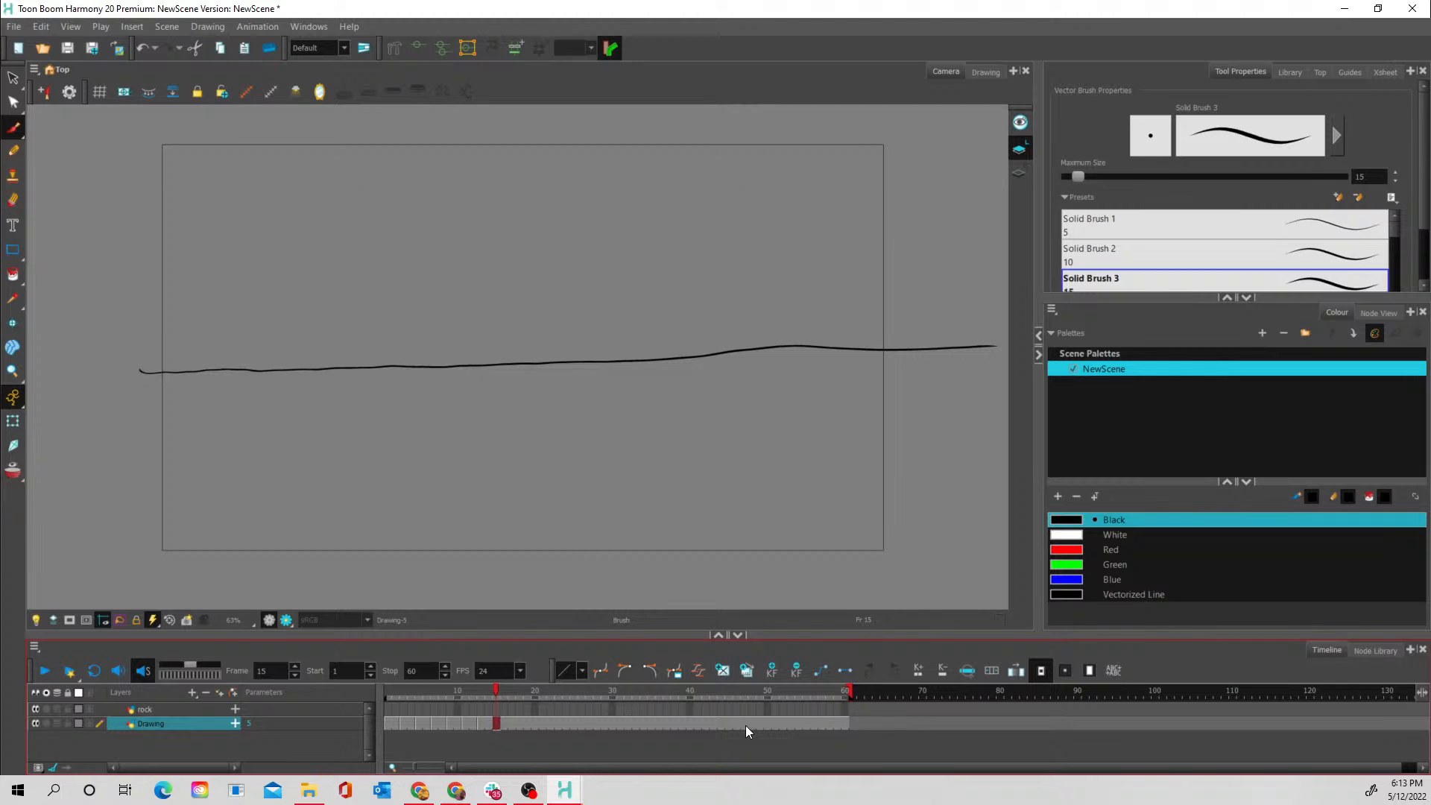
- Delete the held water line drawing from frames 15 to 60 of the Drawing layer
{"action": "left_click", "coordinate": [846, 722], "text": "shift"}
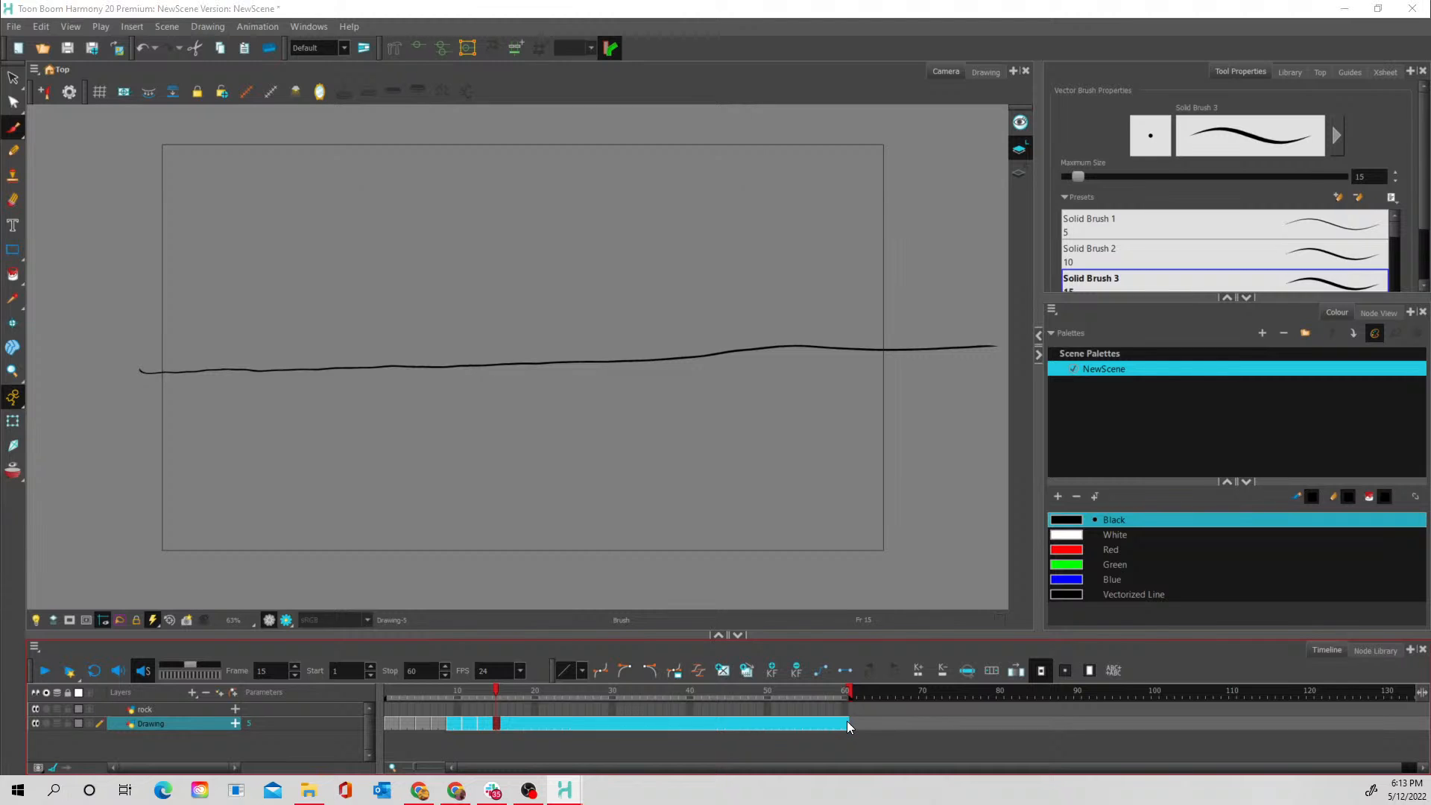
{"action": "left_click", "coordinate": [511, 723]}
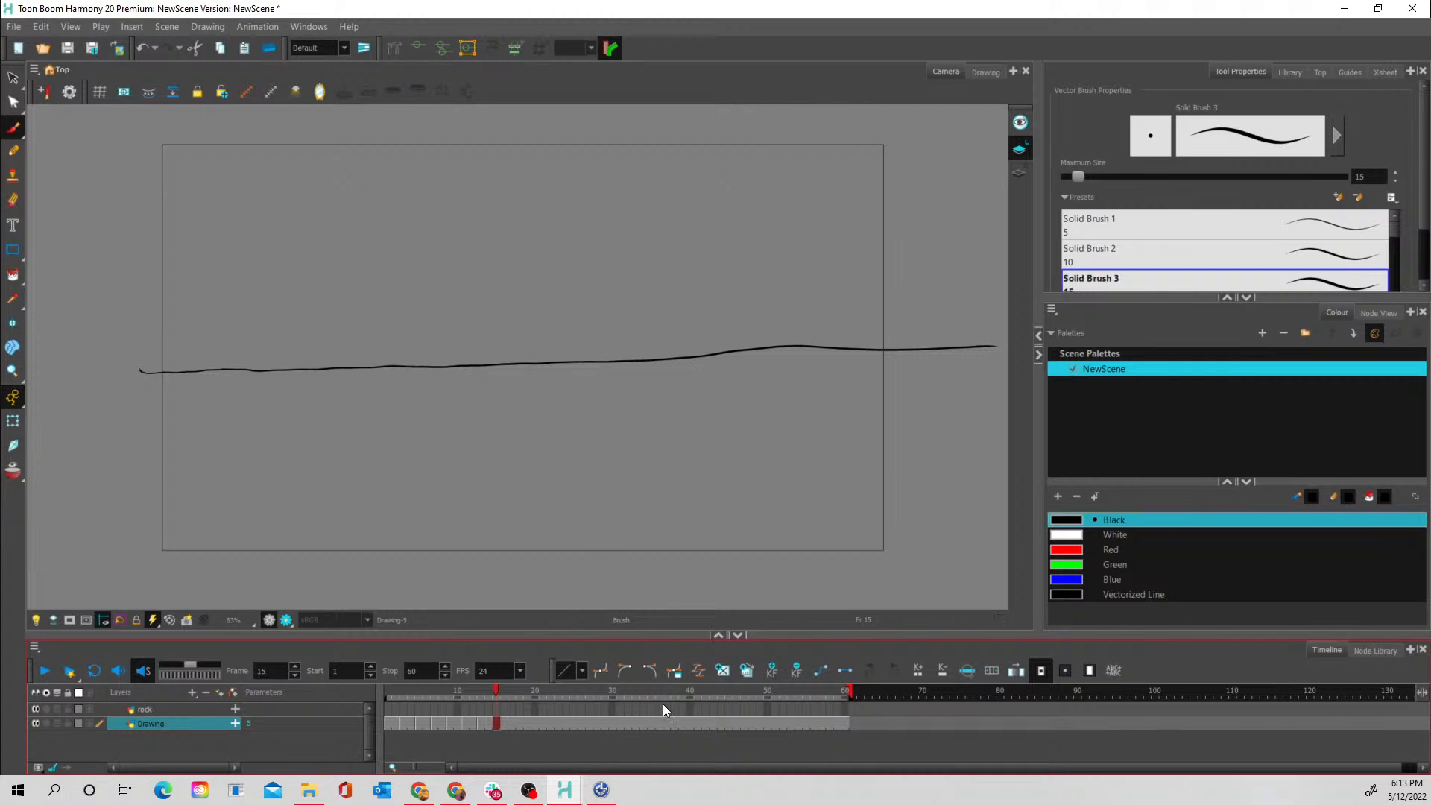
{"action": "left_click", "coordinate": [844, 720], "text": "shift"}
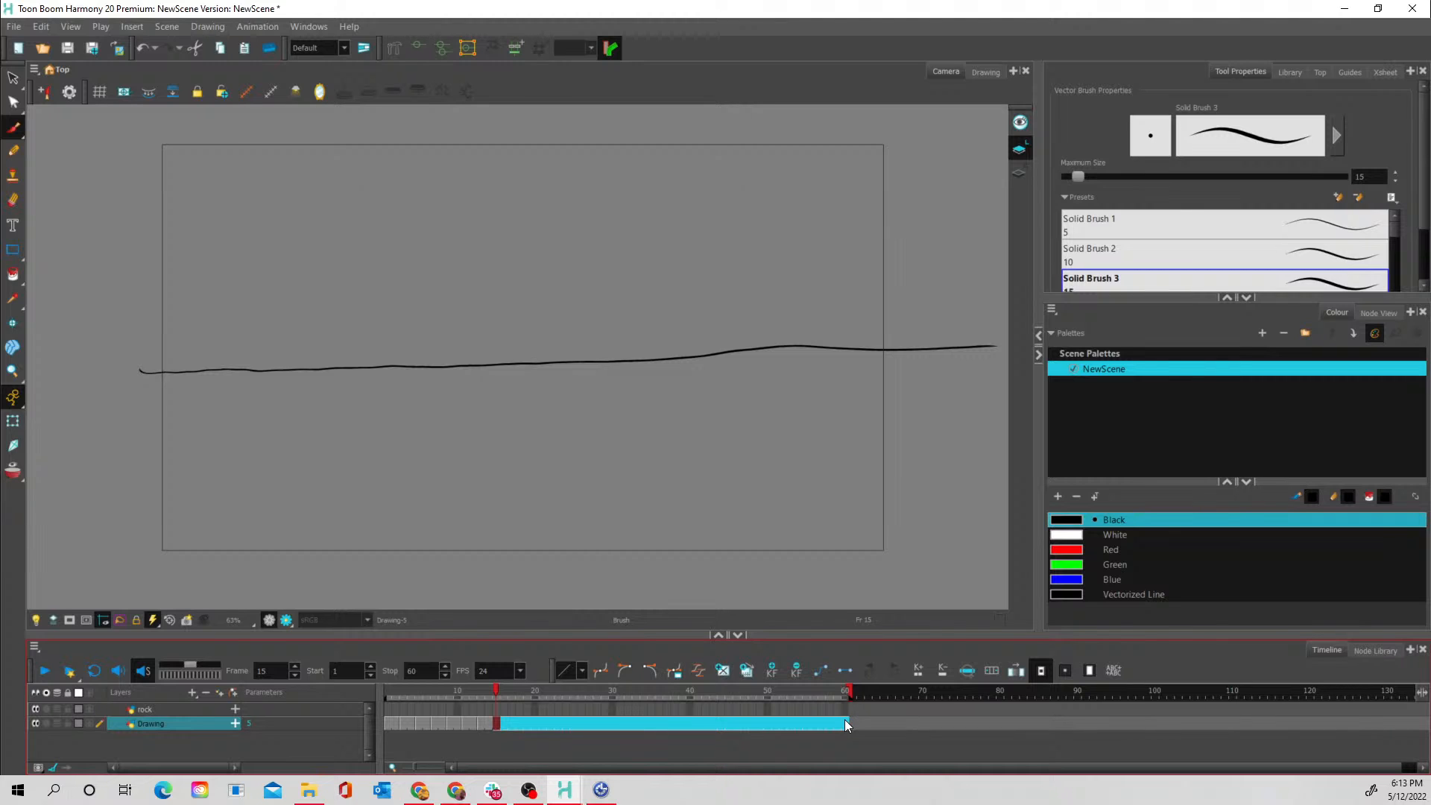
{"action": "key", "text": "Delete"}
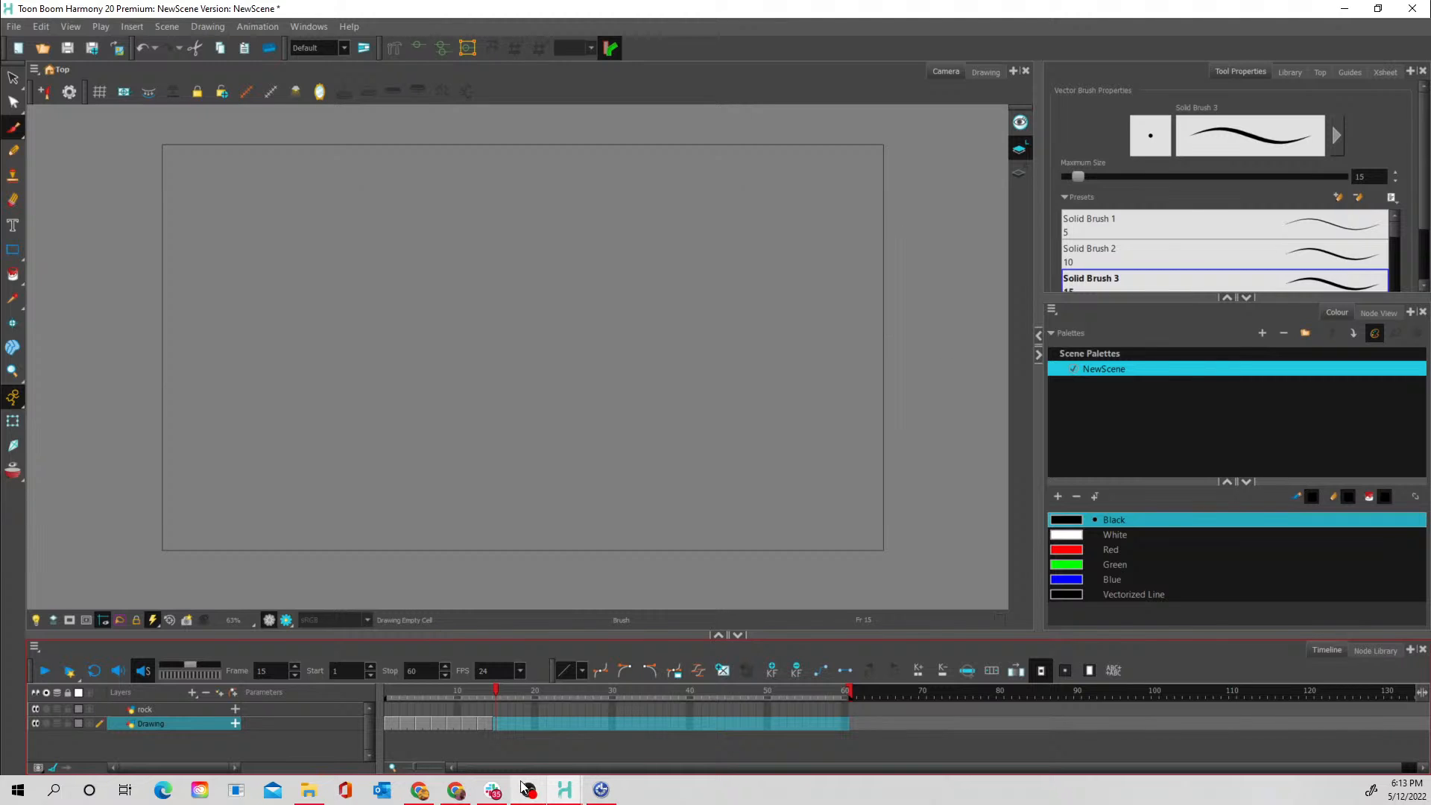
{"action": "left_click", "coordinate": [460, 708]}
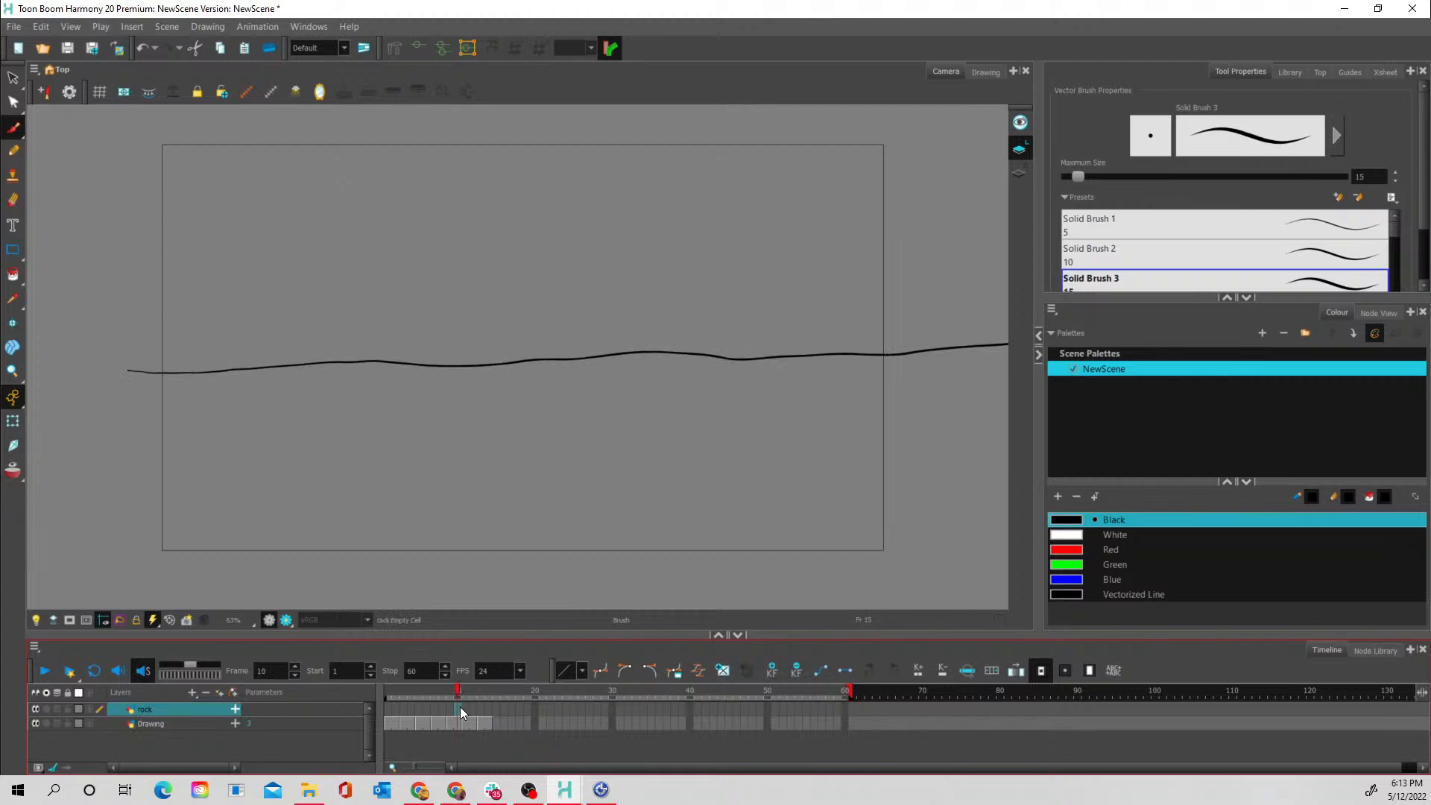
- Copy frames 1 to 14 of the Drawing layer and paste them starting at frame 15
{"action": "left_click", "coordinate": [385, 723]}
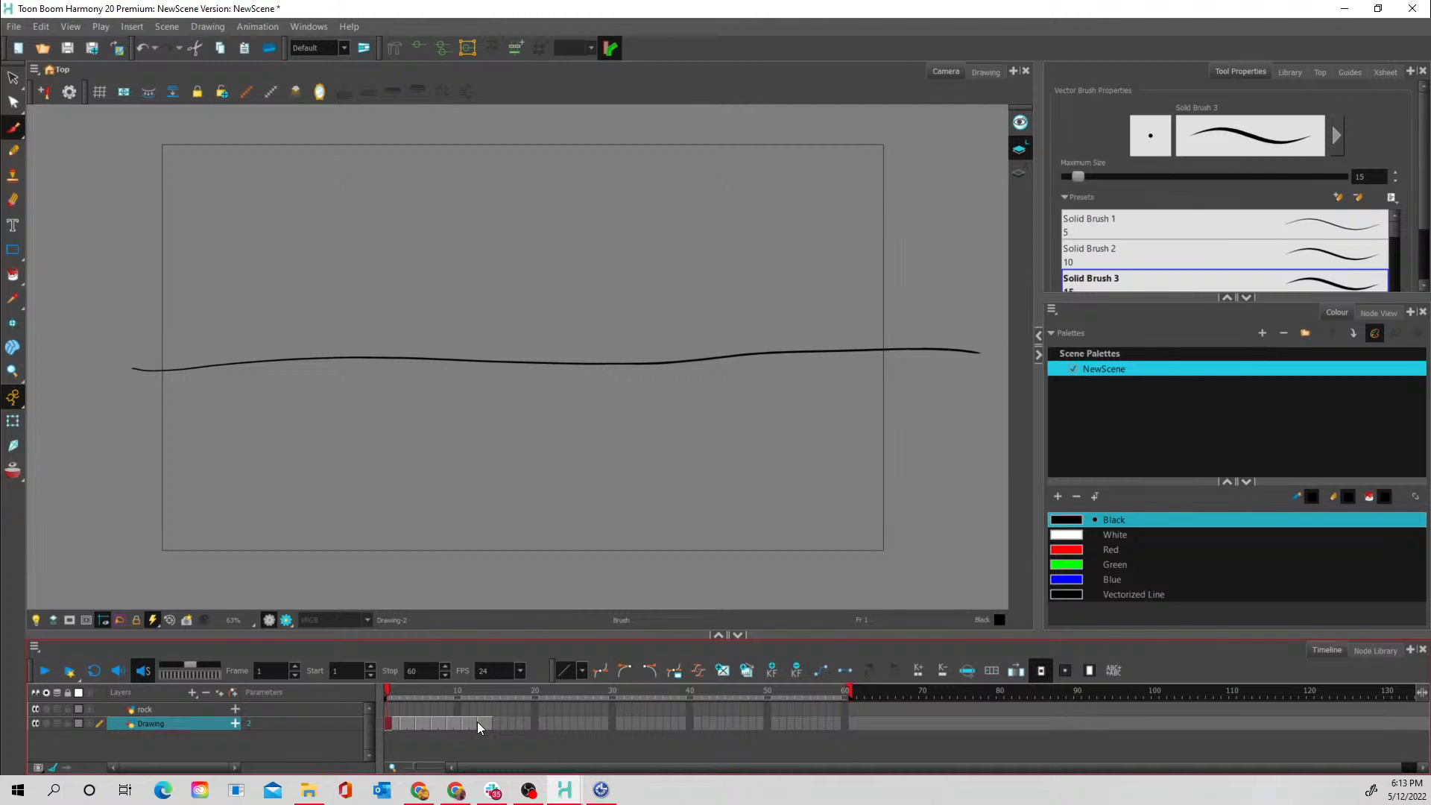
{"action": "left_click_drag", "start_coordinate": [477, 721], "coordinate": [486, 722]}
{"action": "right_click", "coordinate": [486, 722]}
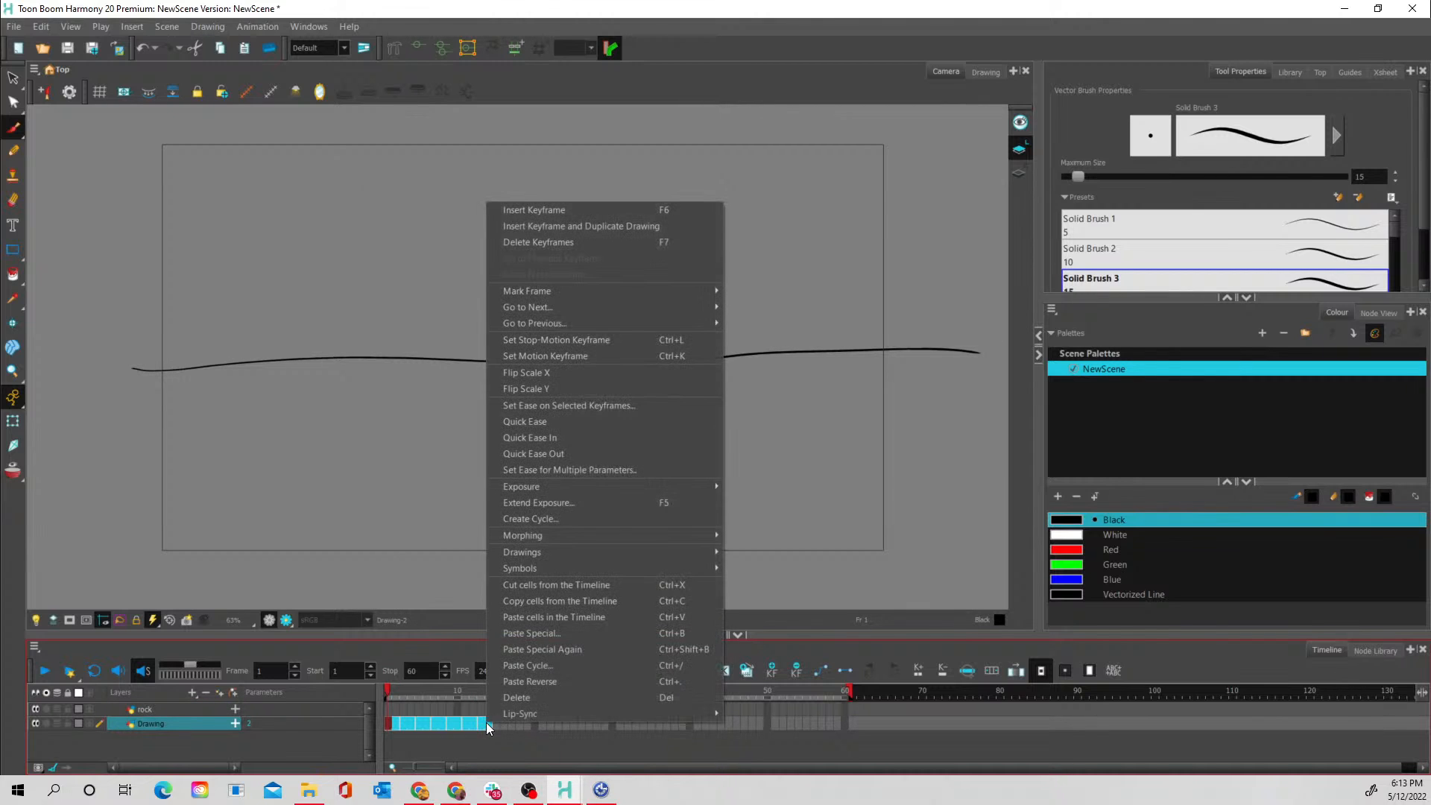
{"action": "left_click", "coordinate": [529, 602]}
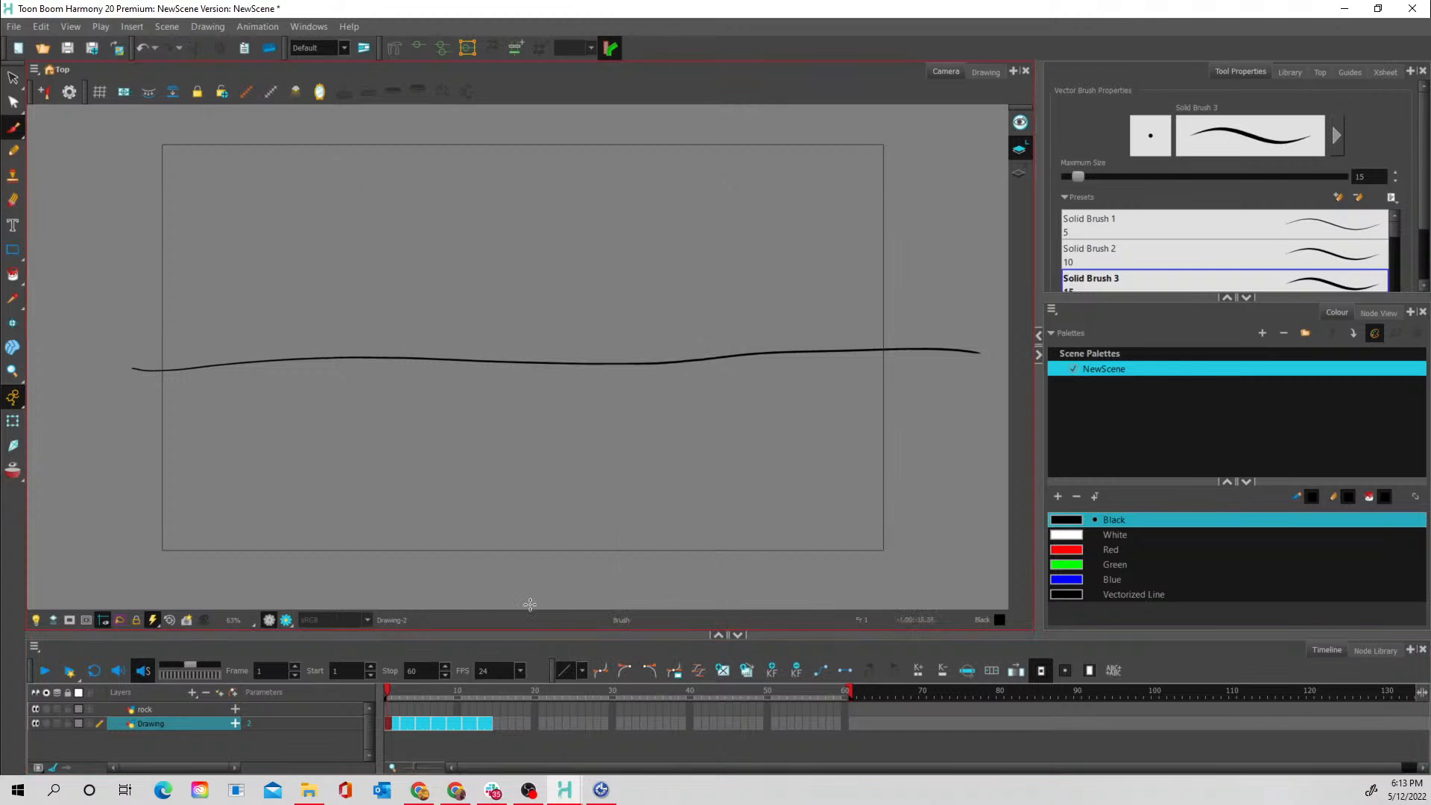
{"action": "left_click", "coordinate": [493, 722]}
{"action": "right_click", "coordinate": [493, 722]}
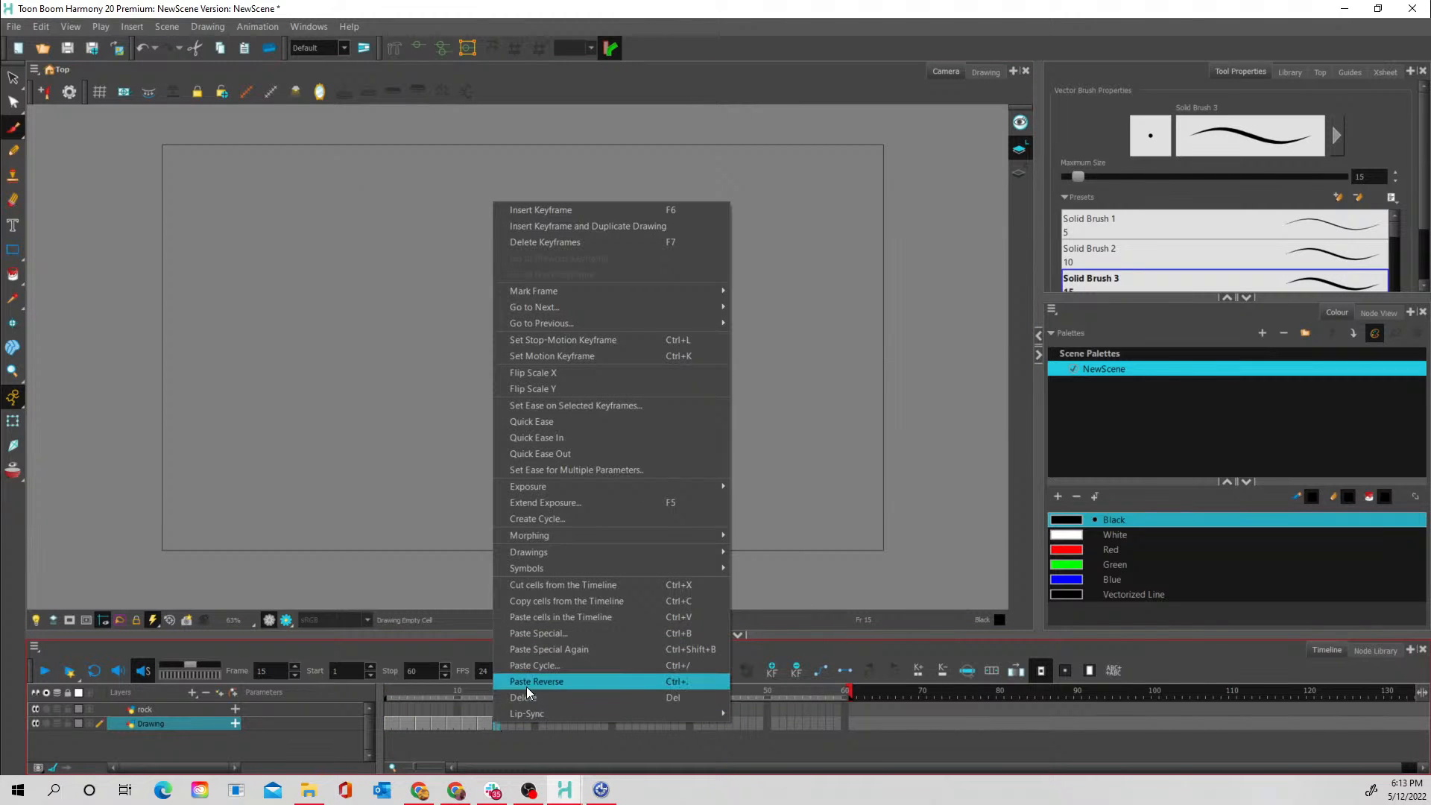
{"action": "left_click", "coordinate": [547, 617]}
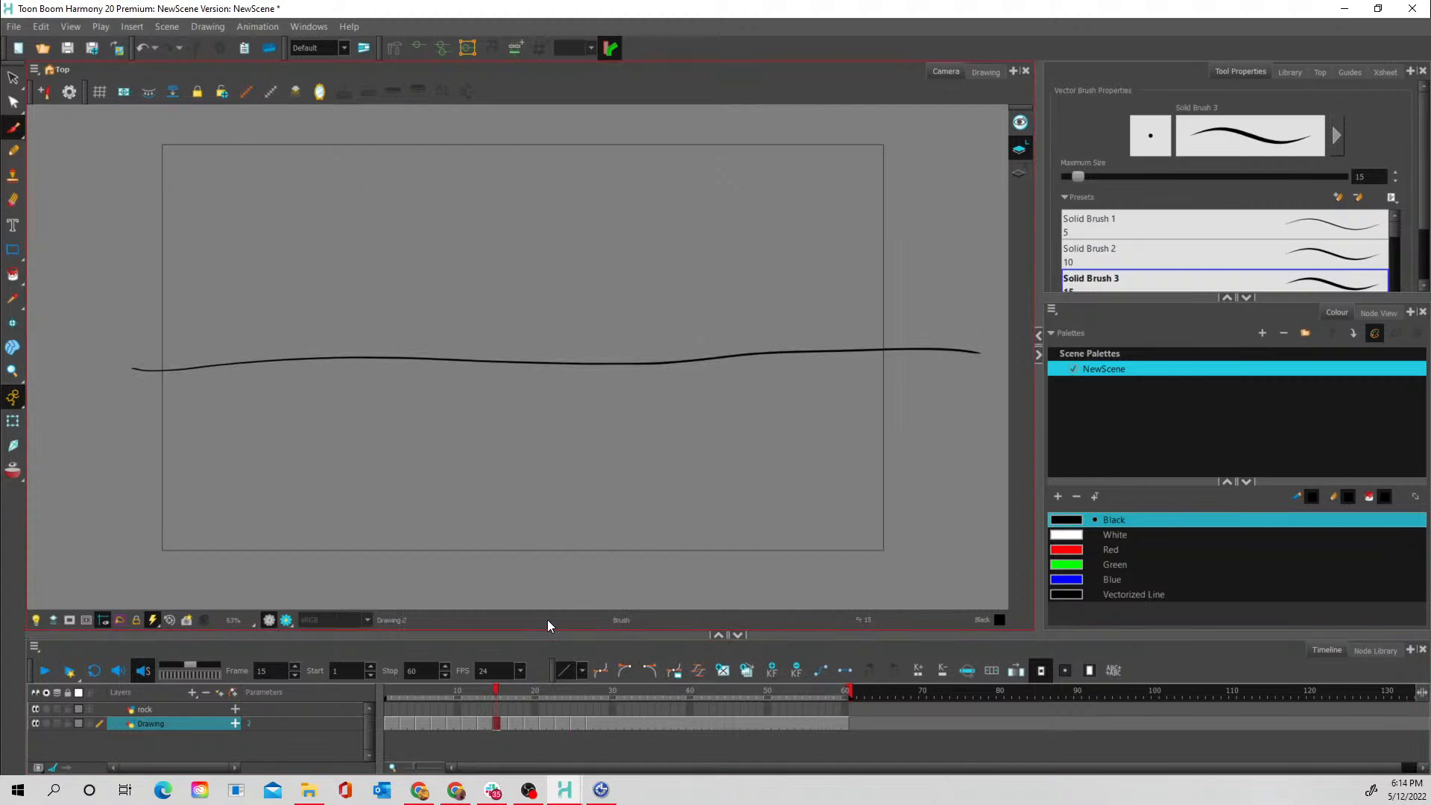
- Extend the scene length to 72 frames and check the water line cells past frame 60
{"action": "left_click", "coordinate": [600, 724]}
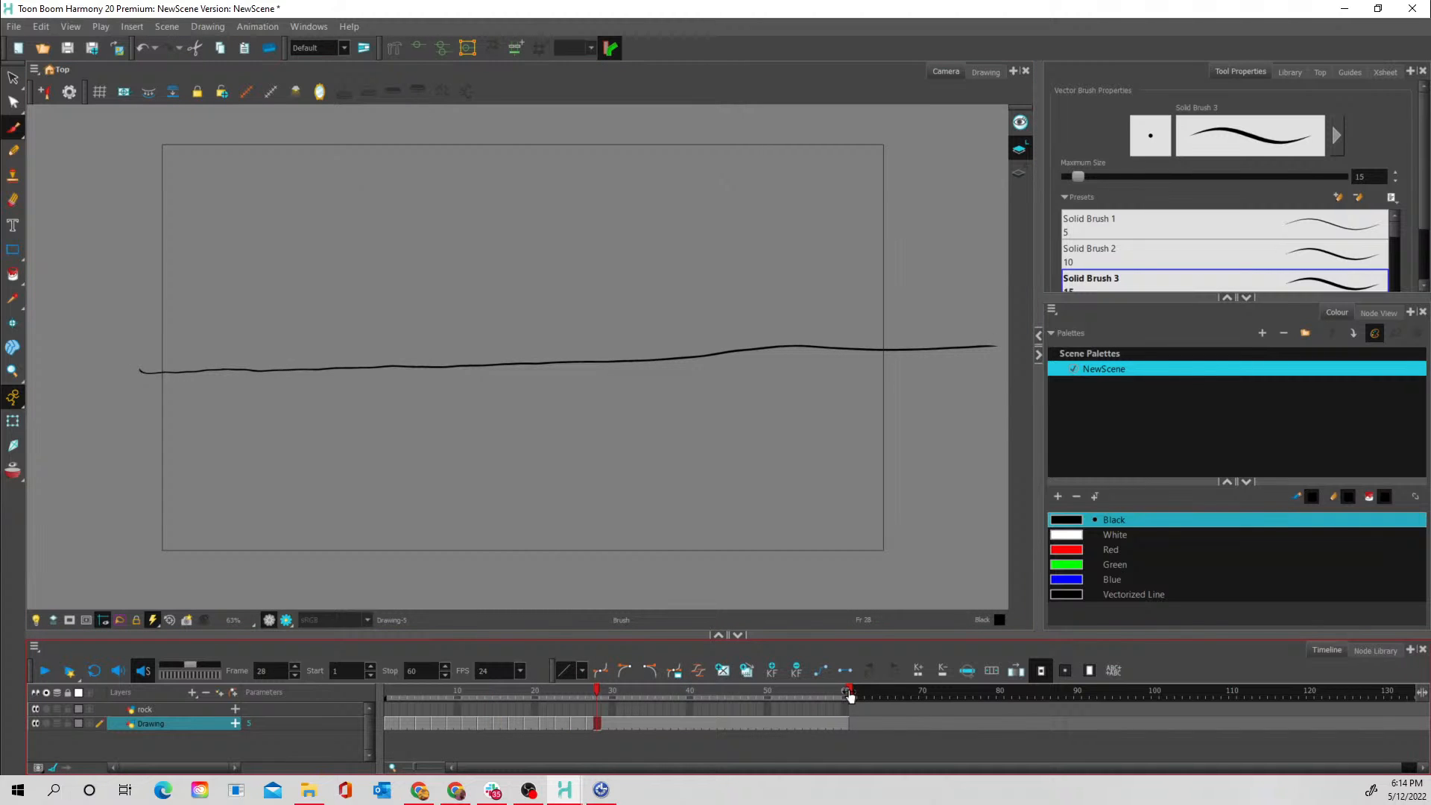
{"action": "left_click_drag", "start_coordinate": [848, 690], "coordinate": [949, 700]}
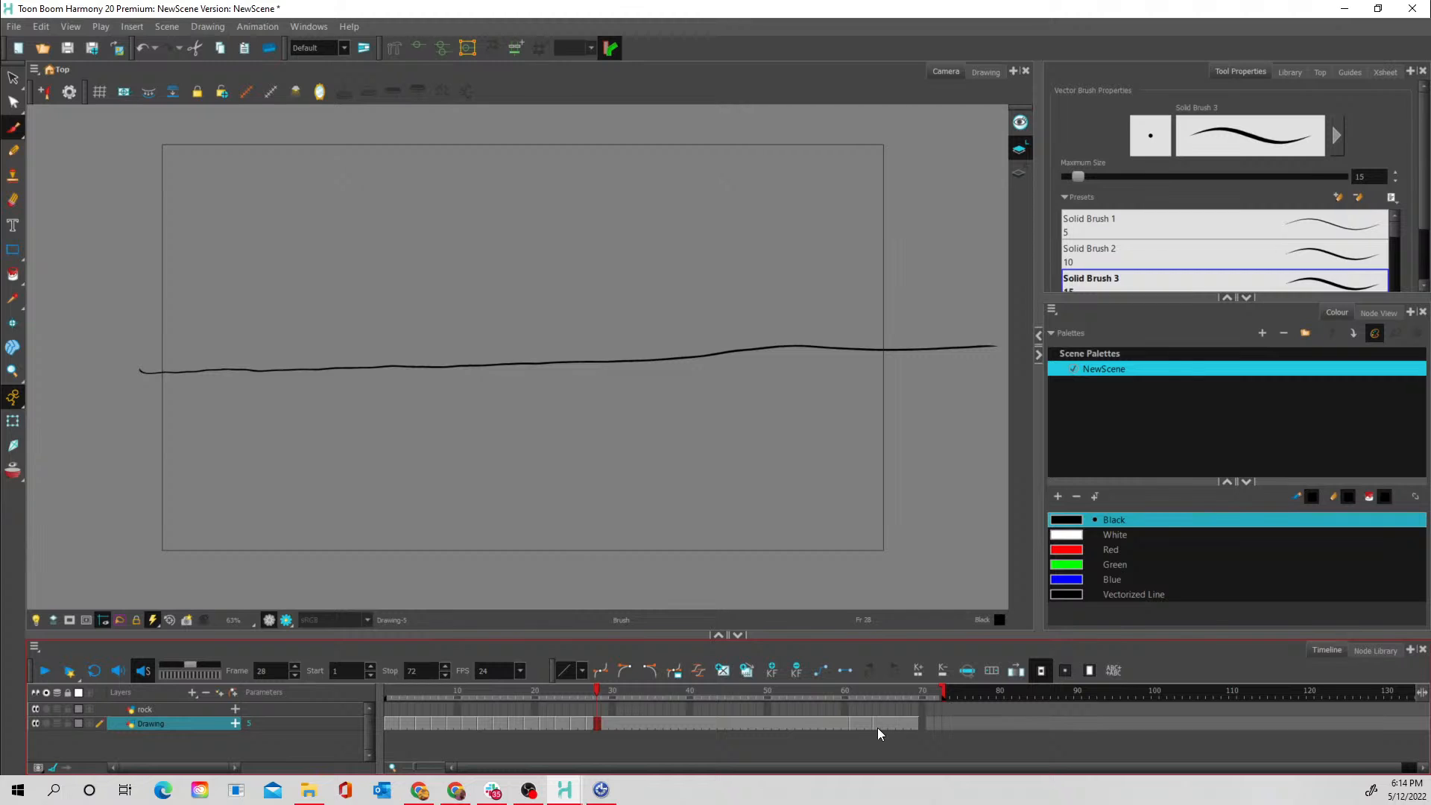
{"action": "left_click", "coordinate": [866, 724]}
{"action": "left_click", "coordinate": [893, 722]}
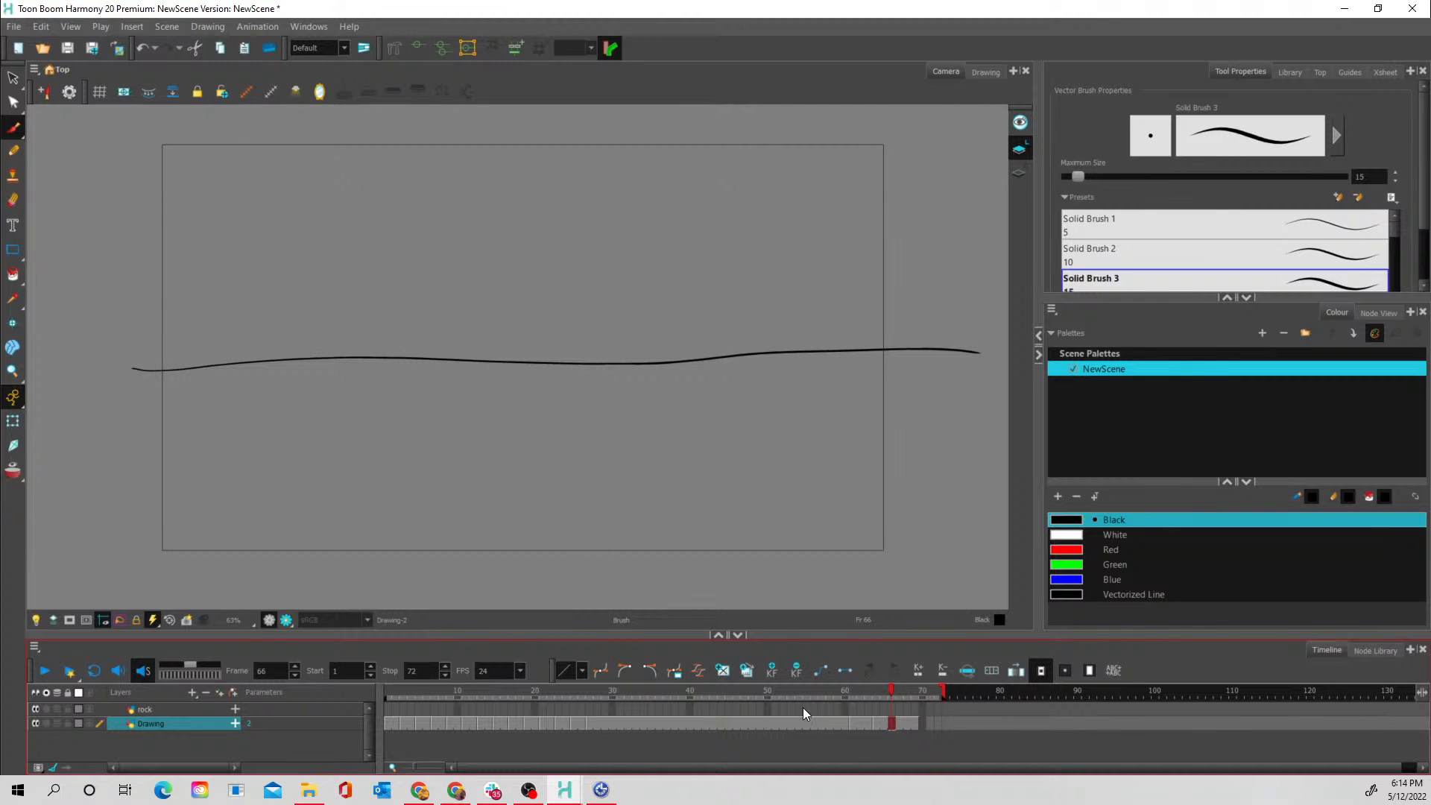
- Delete the surplus water line exposures from frames 29 to 69 of the Drawing layer
{"action": "left_click", "coordinate": [606, 725]}
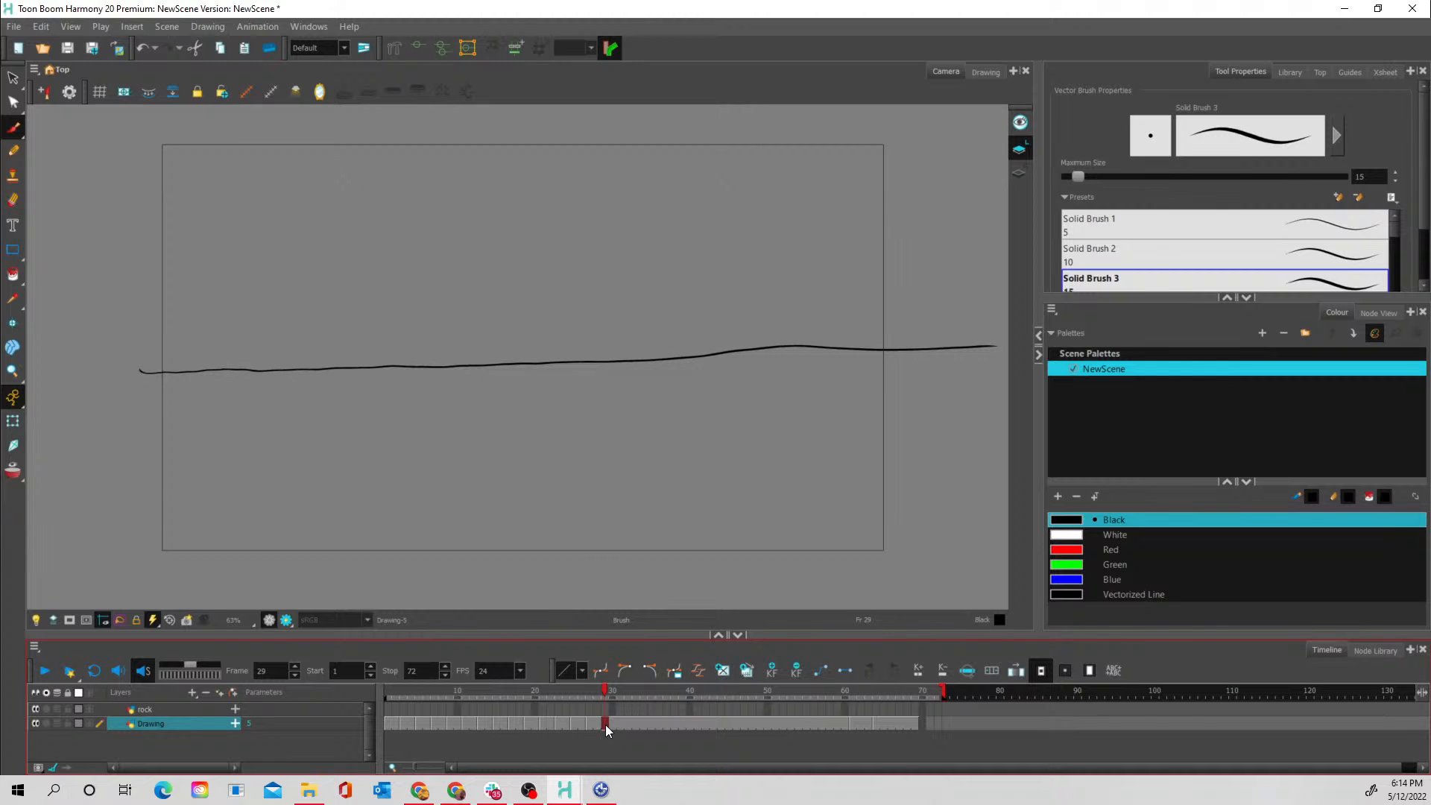
{"action": "left_click", "coordinate": [917, 723], "text": "shift"}
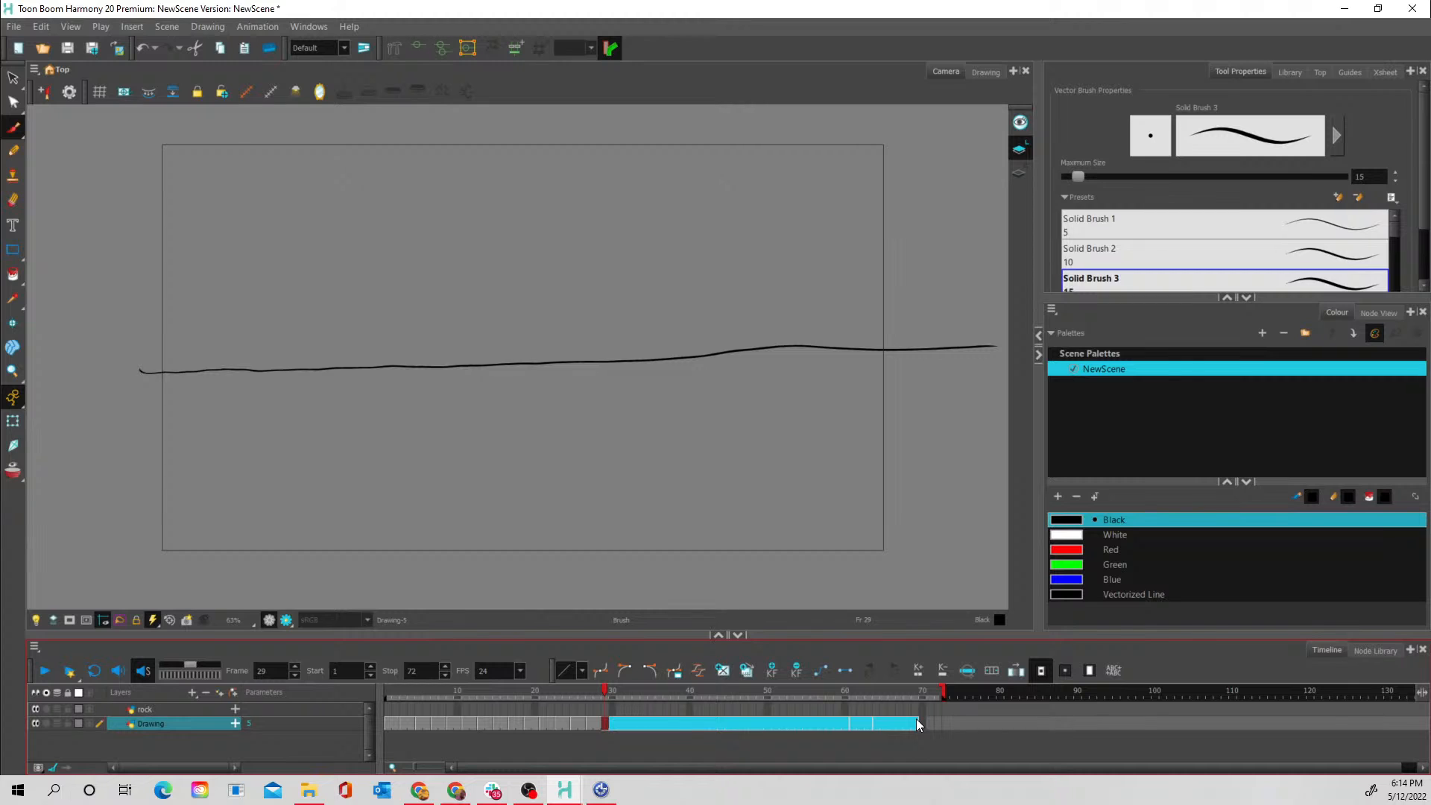
{"action": "key", "text": "Delete"}
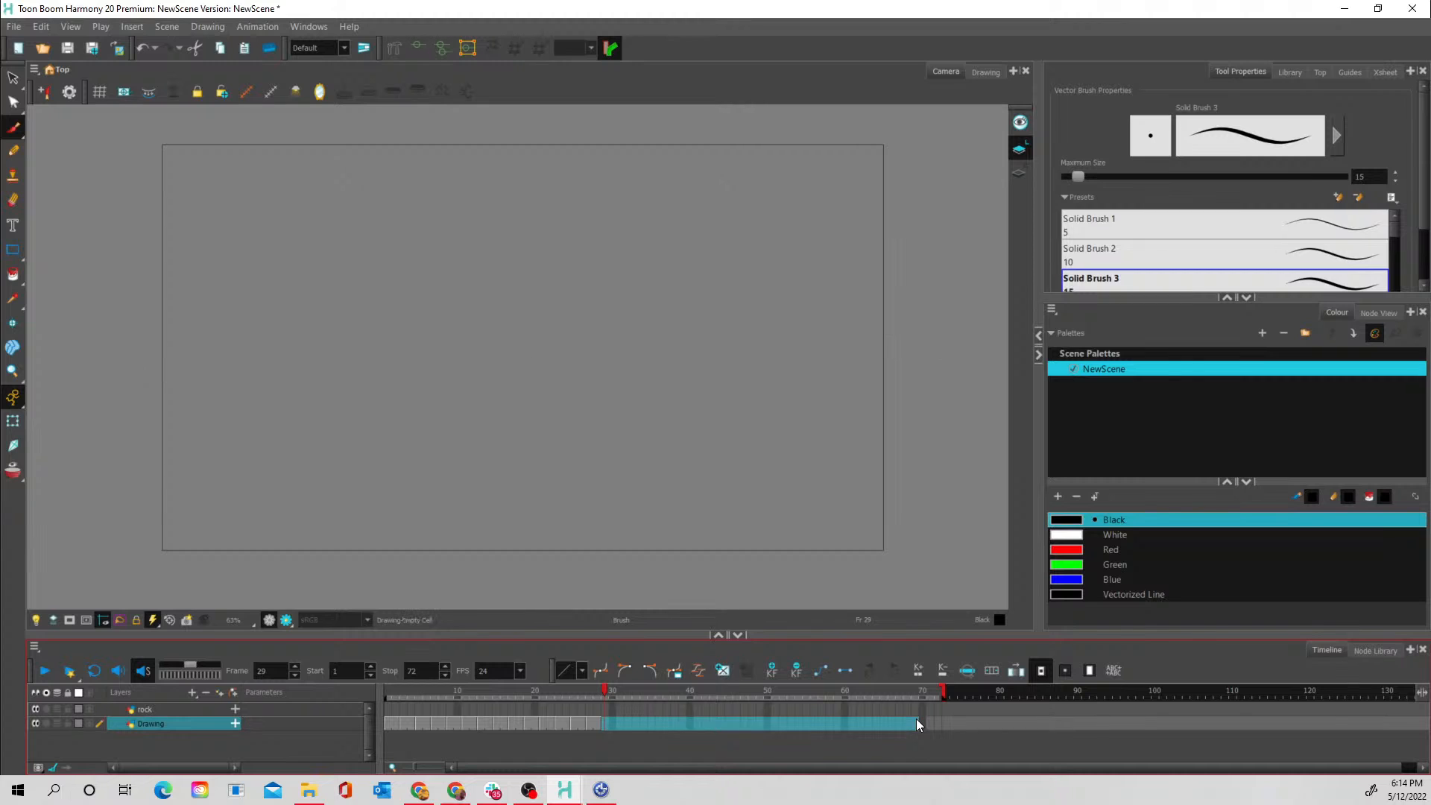
- Copy frames 1 to 28 of the Drawing layer, paste them starting at frames 29 and 57, and play back the loop
{"action": "left_click", "coordinate": [387, 722]}
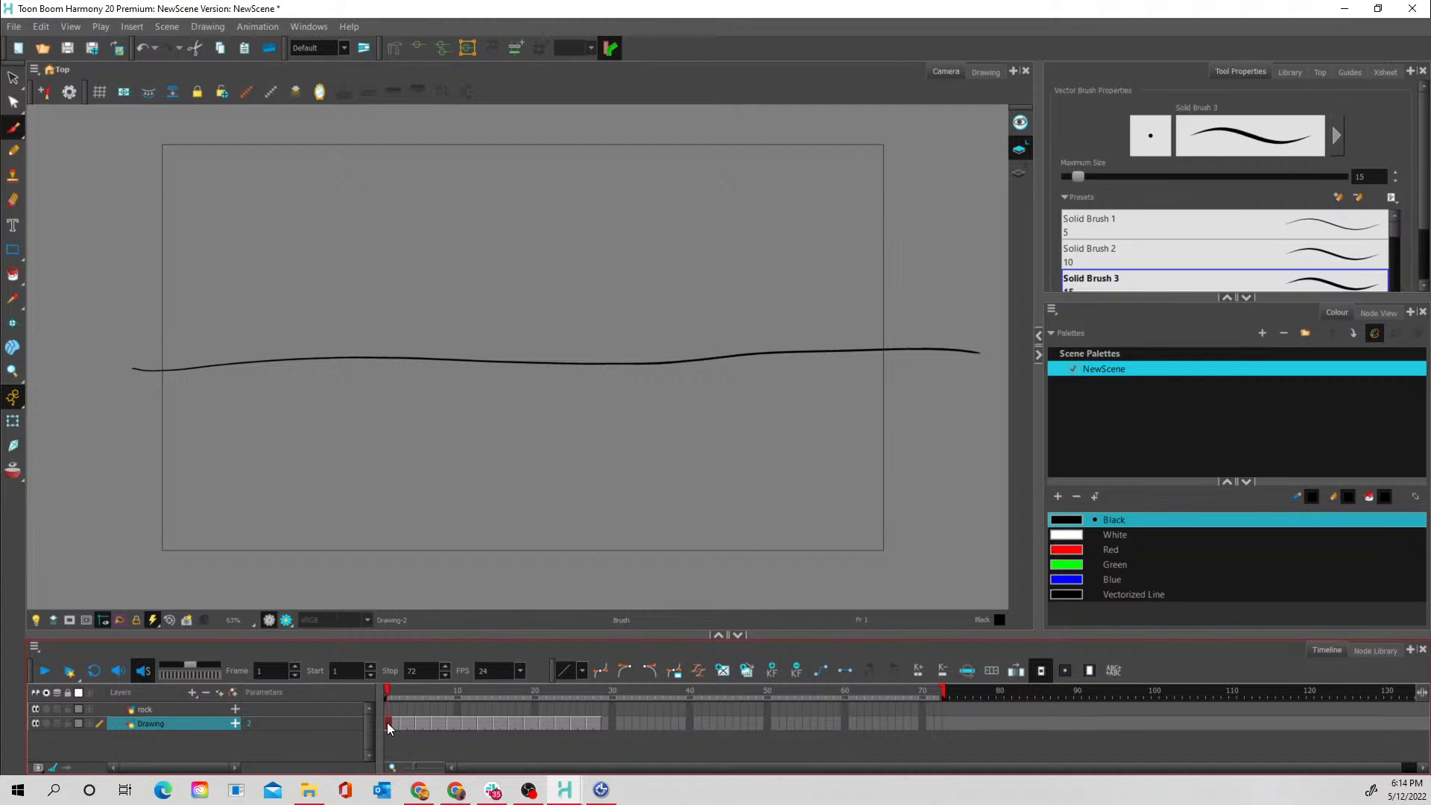
{"action": "left_click", "coordinate": [597, 720], "text": "shift"}
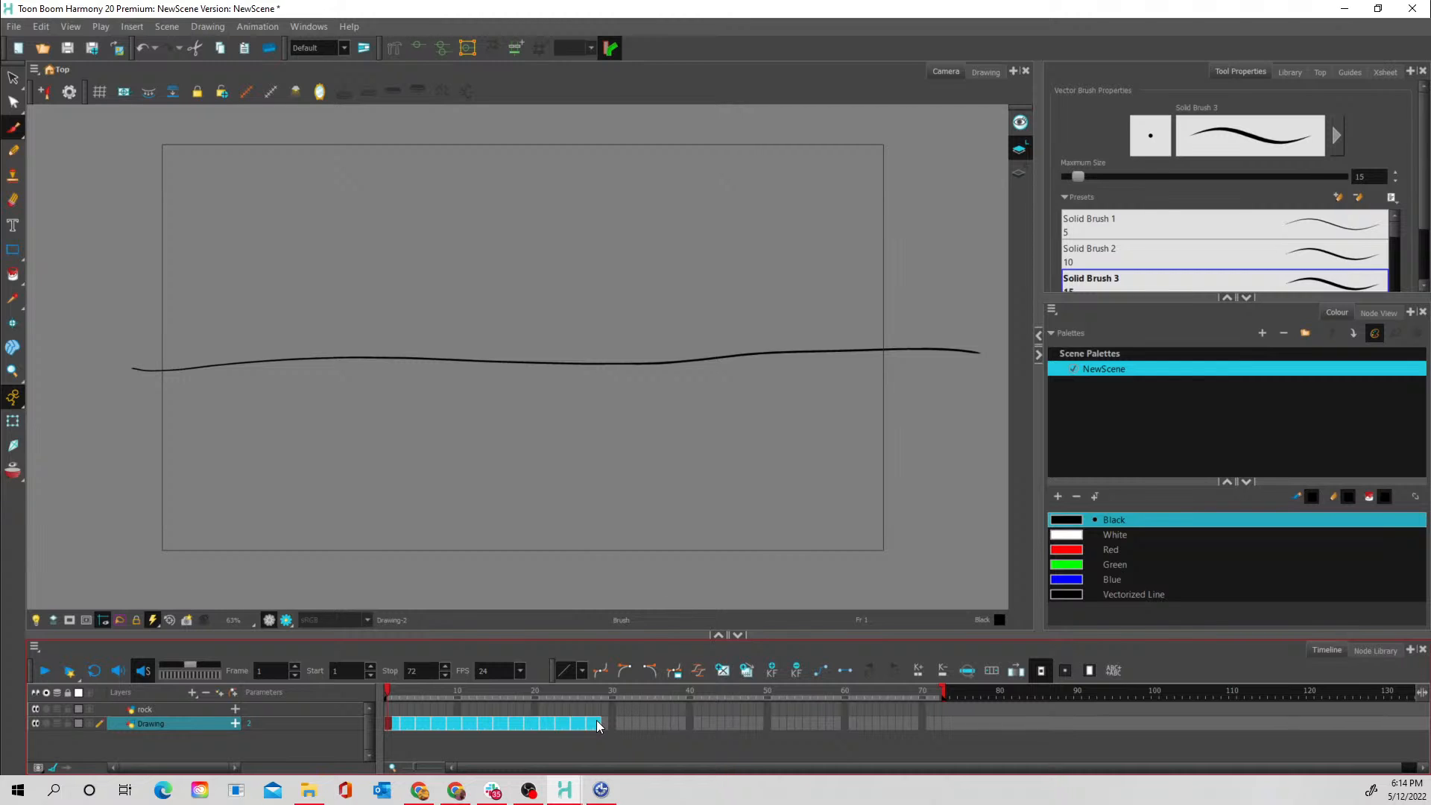
{"action": "left_click", "coordinate": [602, 723]}
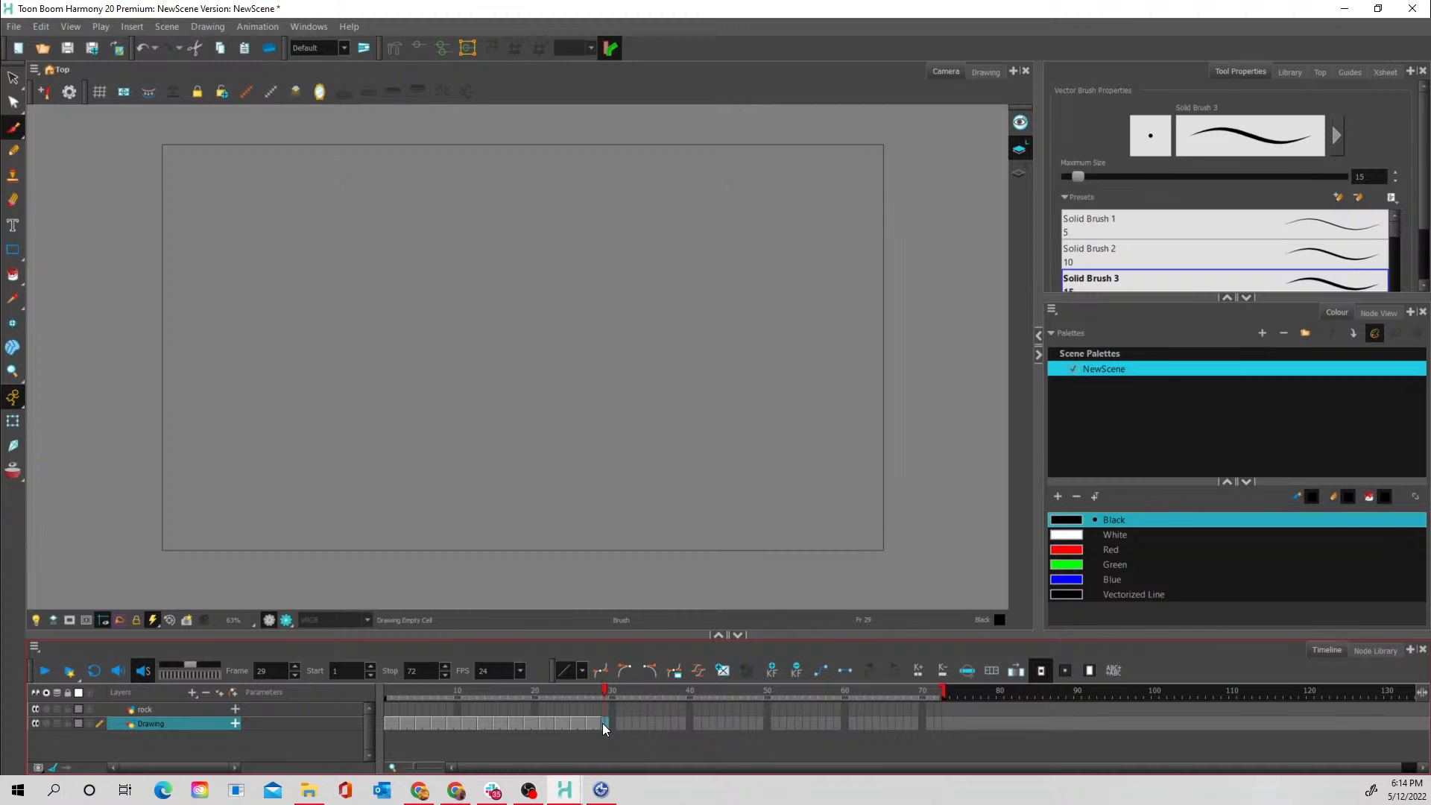
{"action": "key", "text": "ctrl+v"}
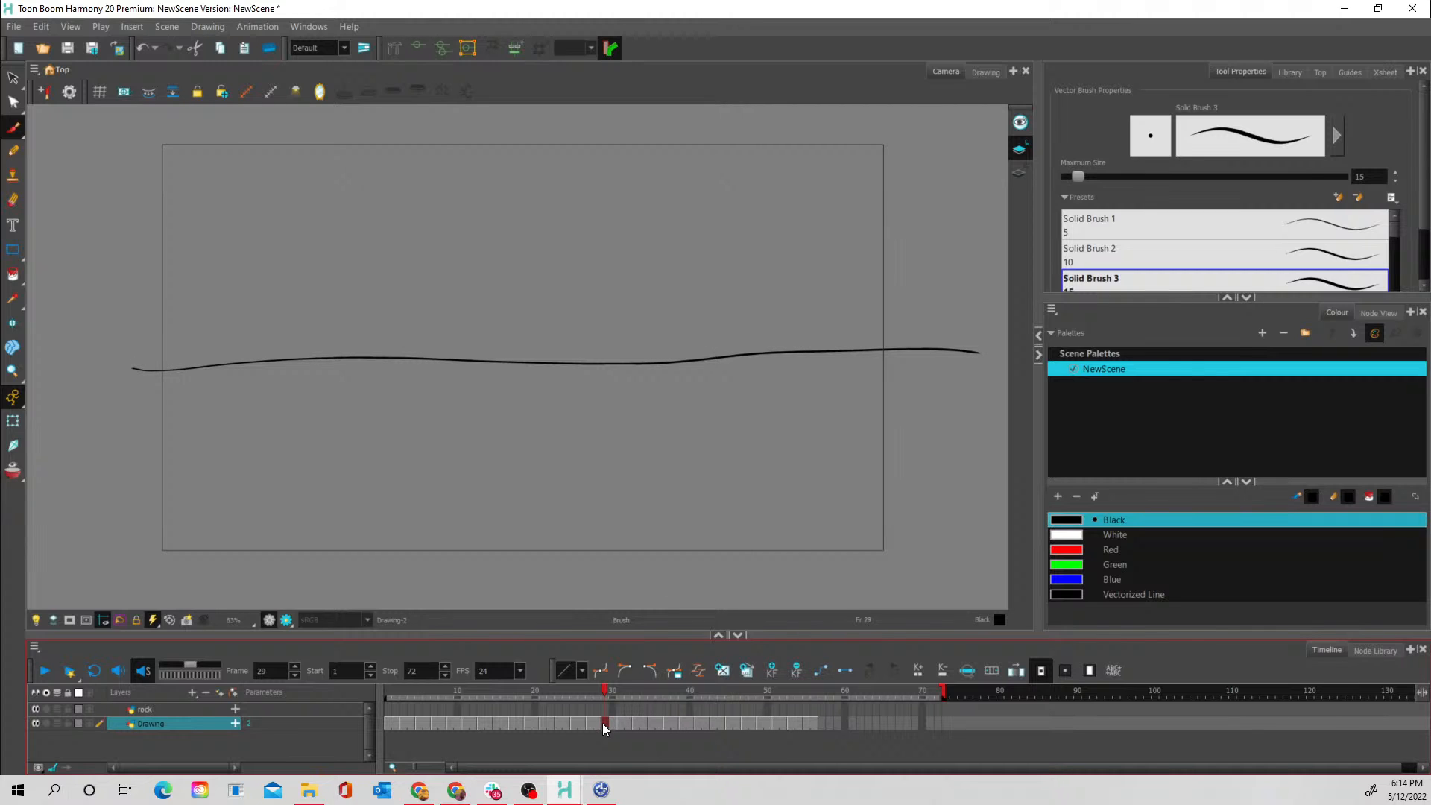
{"action": "left_click", "coordinate": [822, 722]}
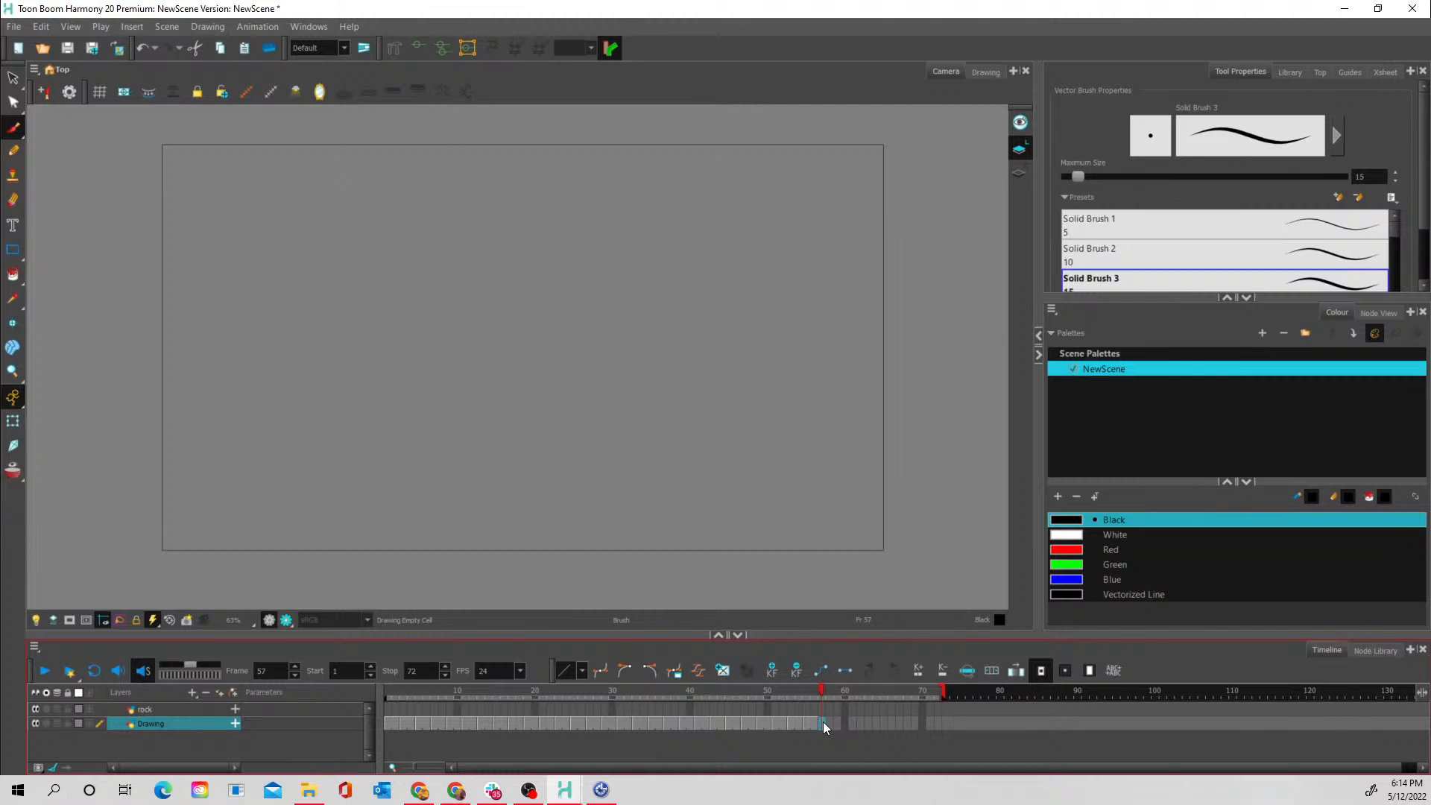
{"action": "key", "text": "ctrl+v"}
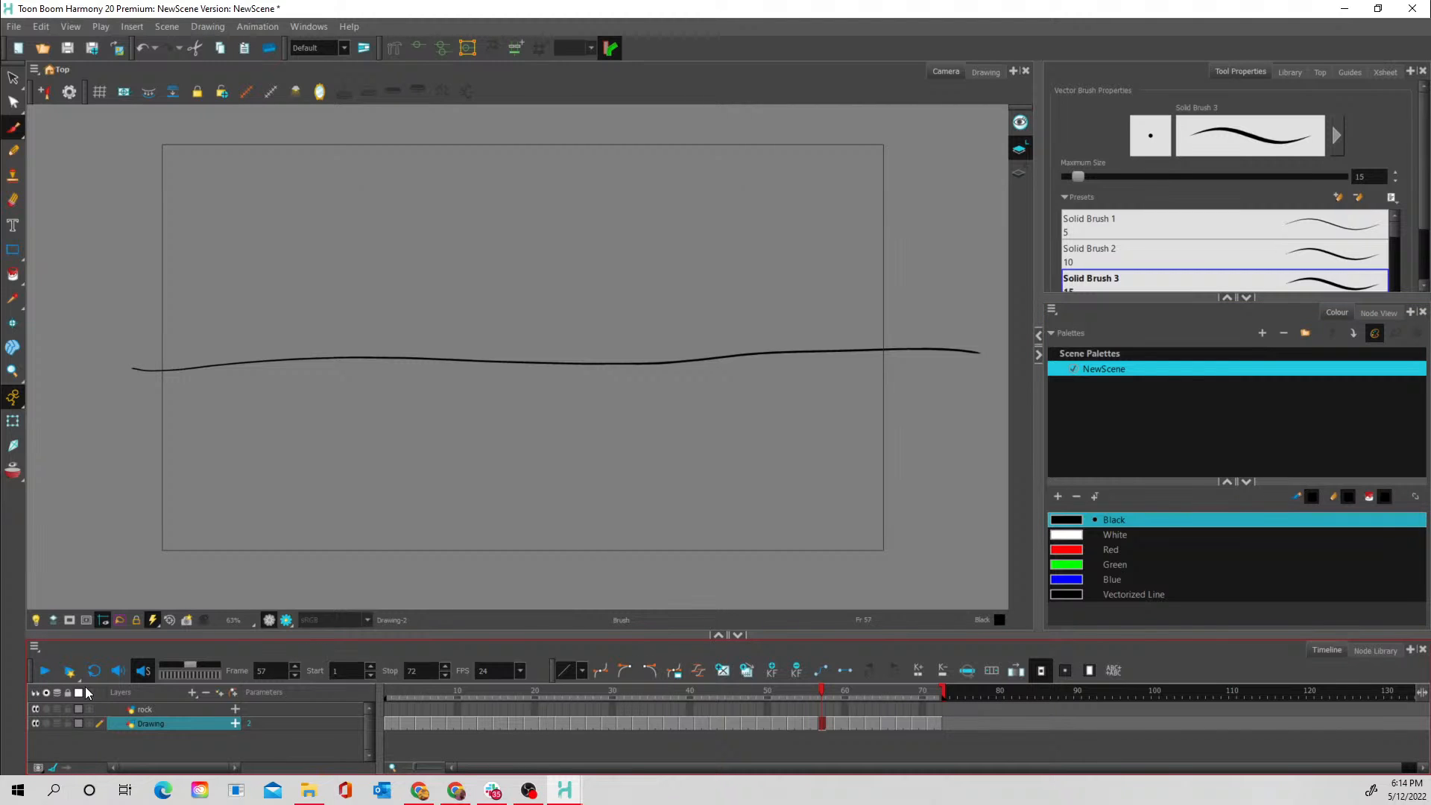
{"action": "left_click", "coordinate": [36, 667]}
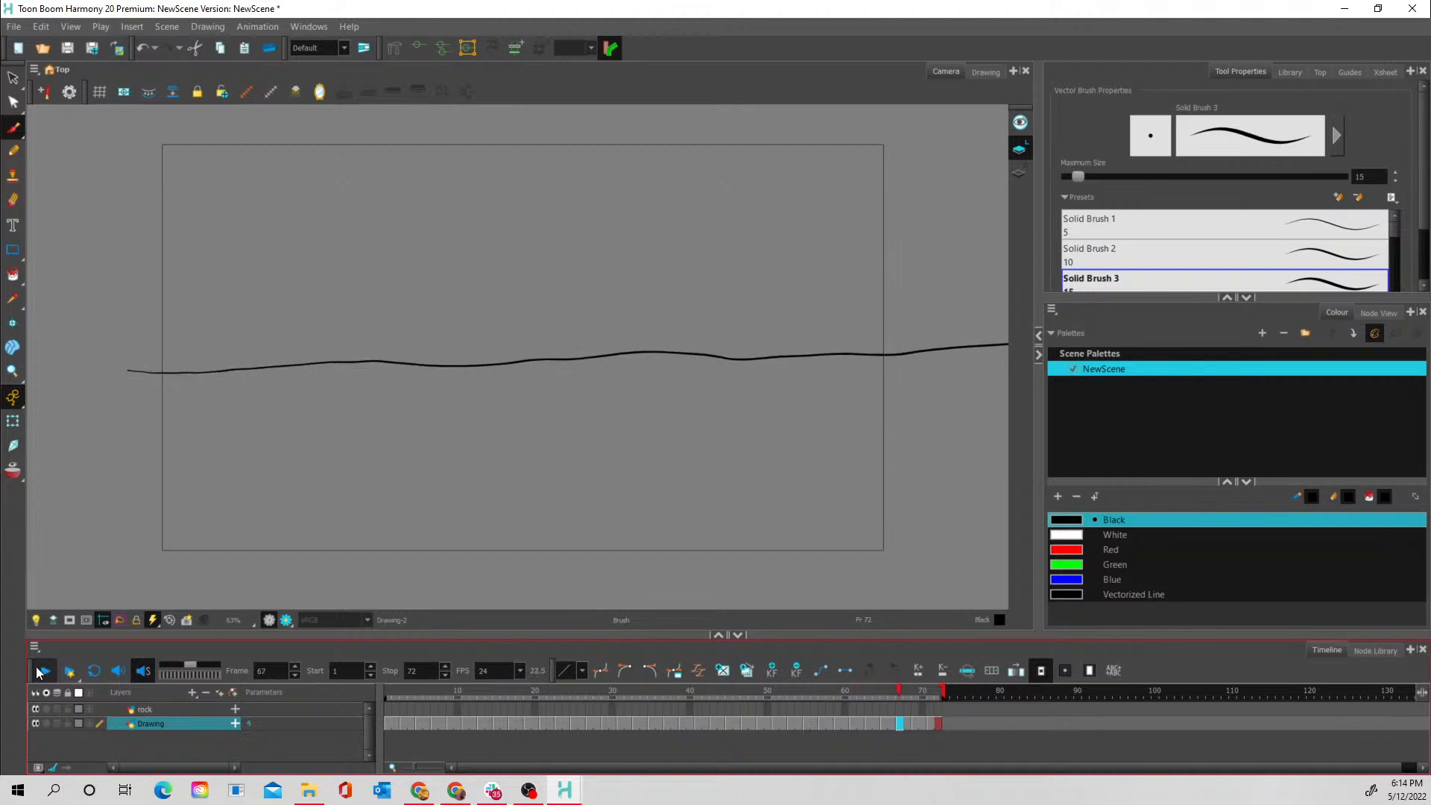
{"action": "left_click", "coordinate": [36, 666]}
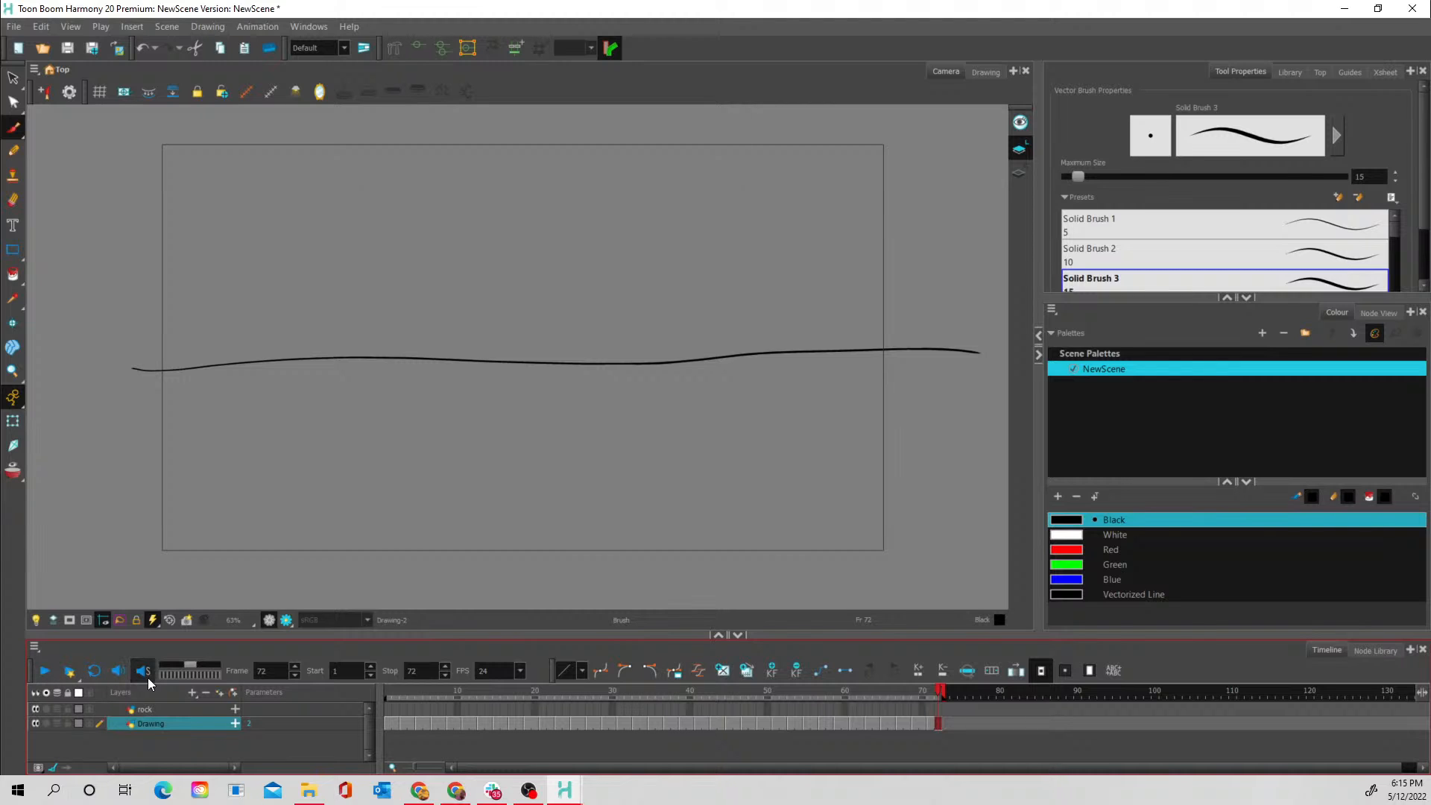
- Rename the Drawing layer as water_line
{"action": "double_click", "coordinate": [152, 725]}
{"action": "type", "text": "water_line"}
{"action": "key", "text": "Return"}
{"action": "left_click", "coordinate": [207, 695]}
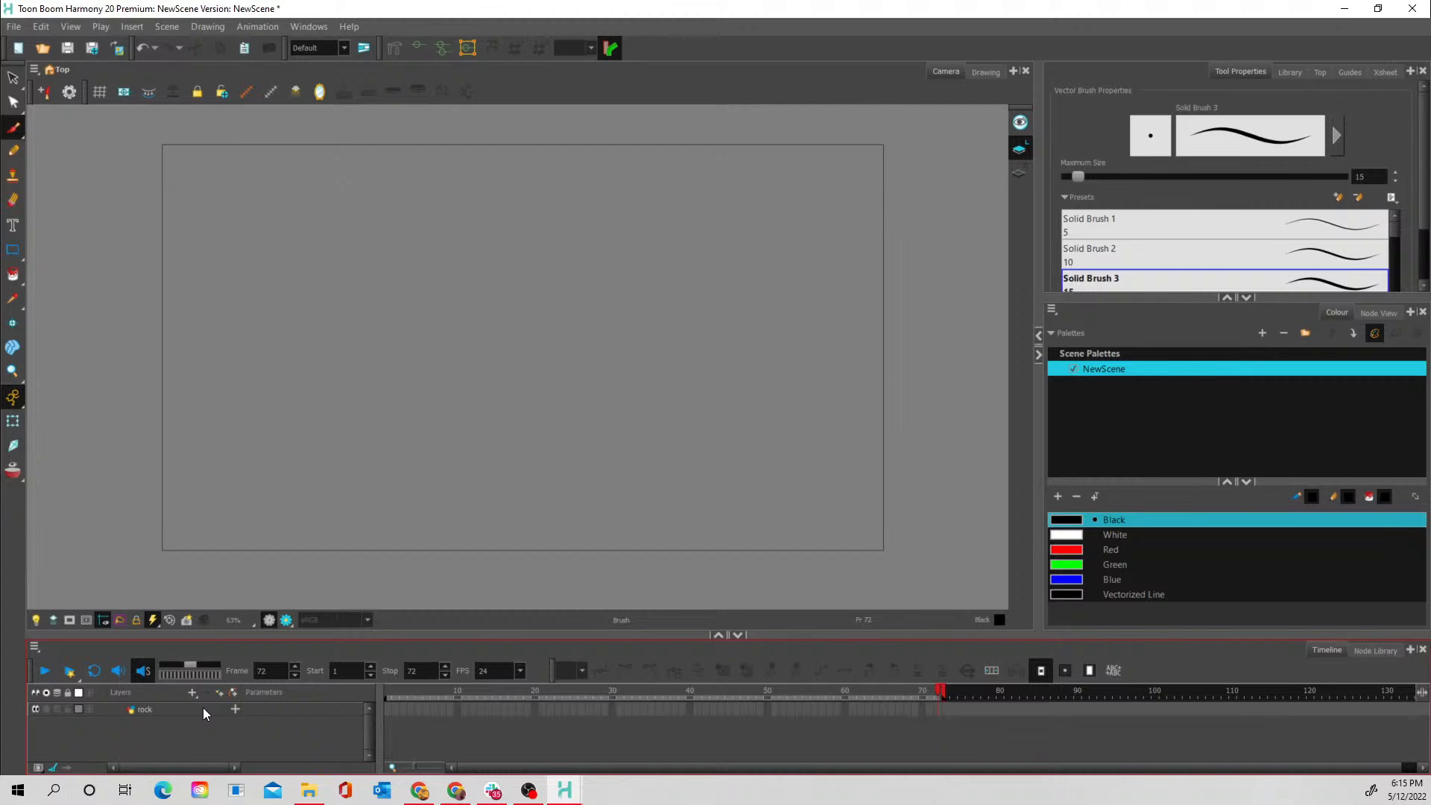
{"action": "key", "text": "ctrl+z"}
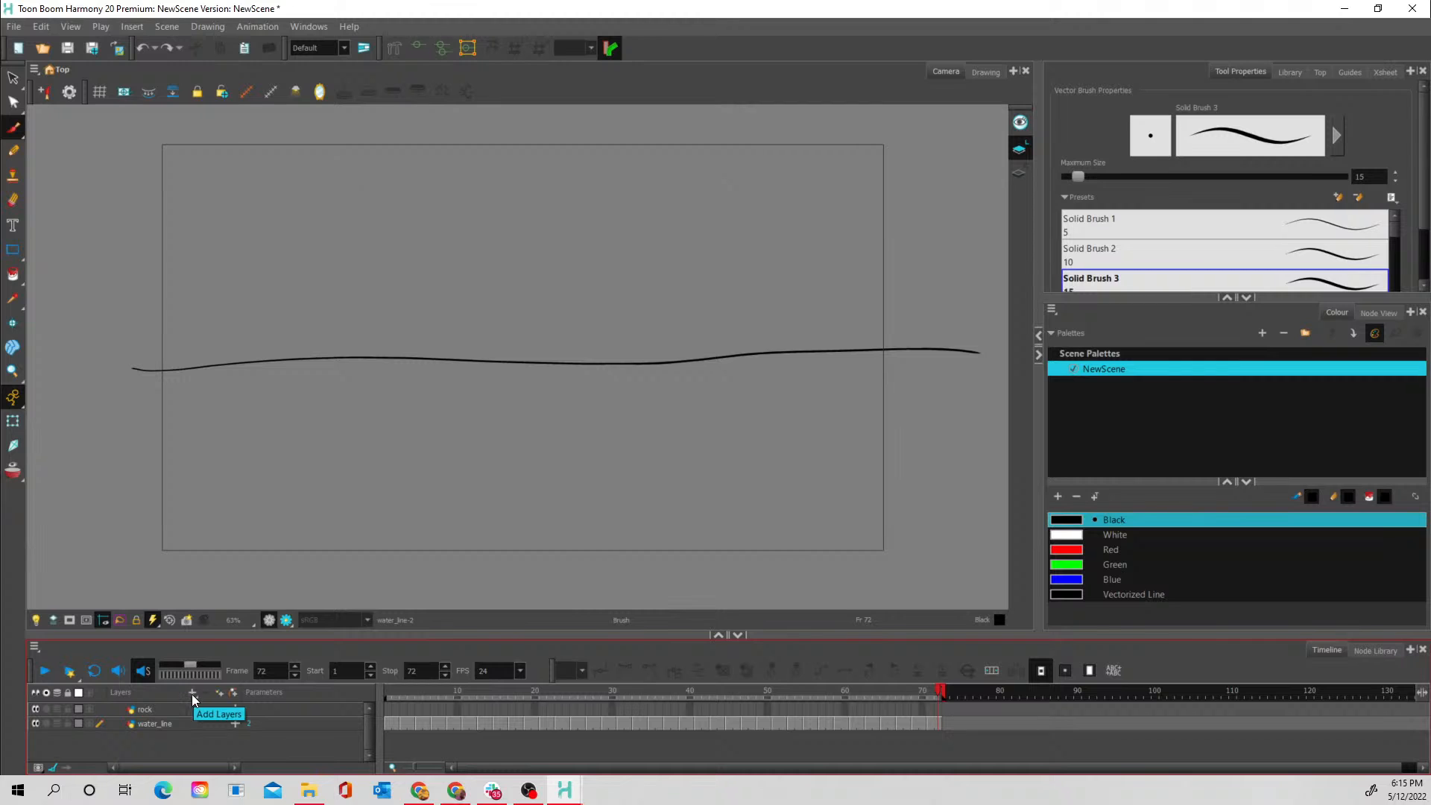
- Add a Colour-Card layer as a white background and play back the water line animation
{"action": "left_click", "coordinate": [192, 695]}
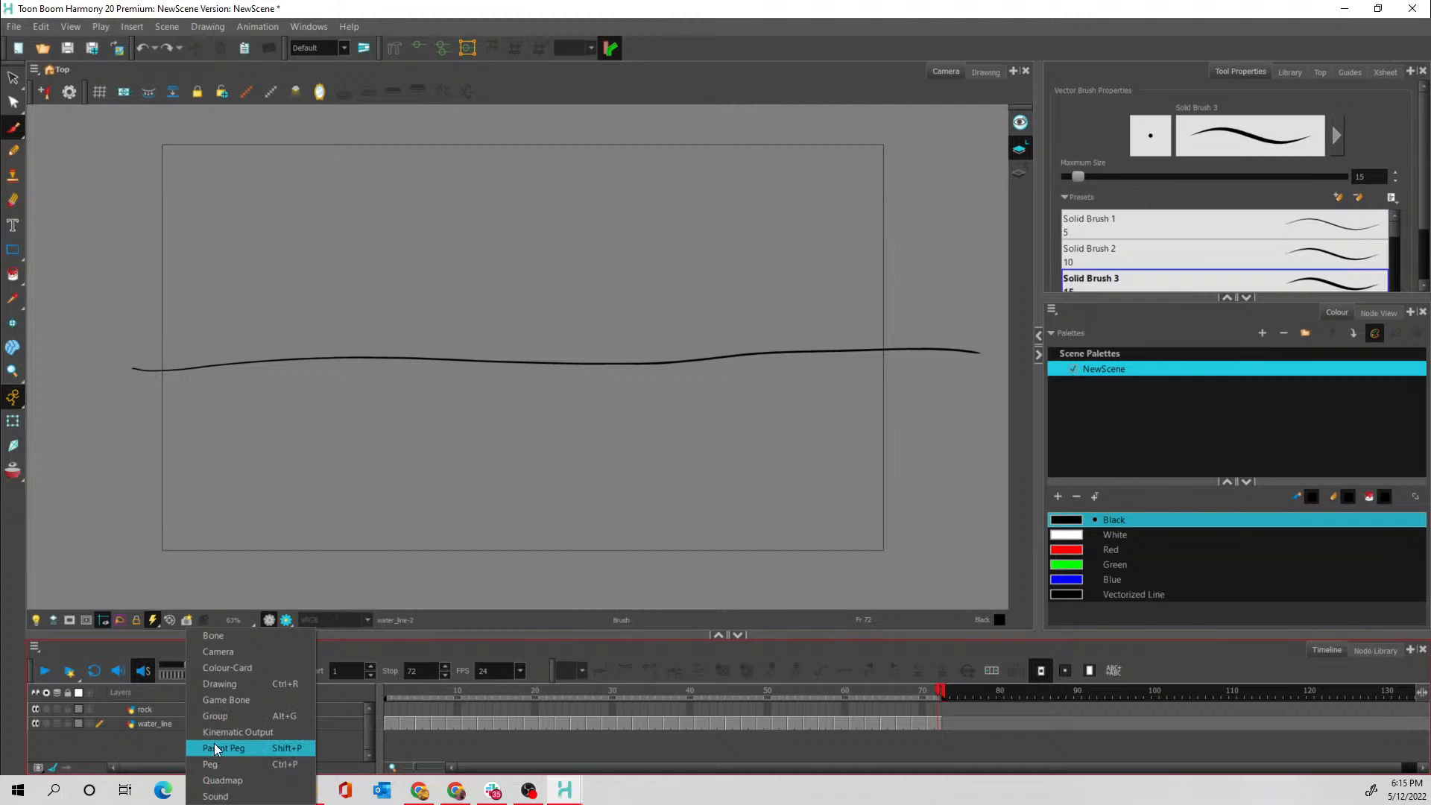
{"action": "left_click", "coordinate": [231, 672]}
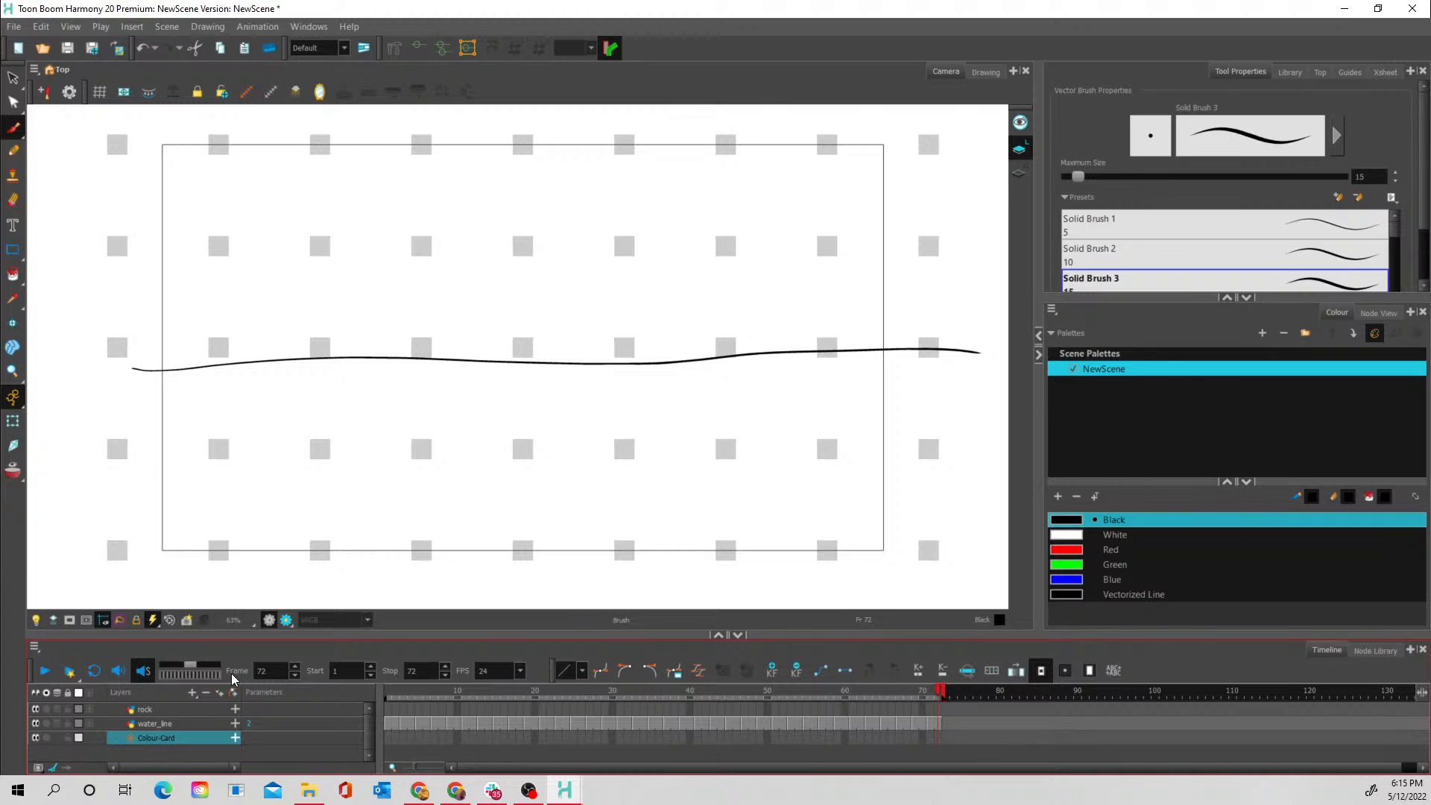
{"action": "left_click", "coordinate": [189, 725]}
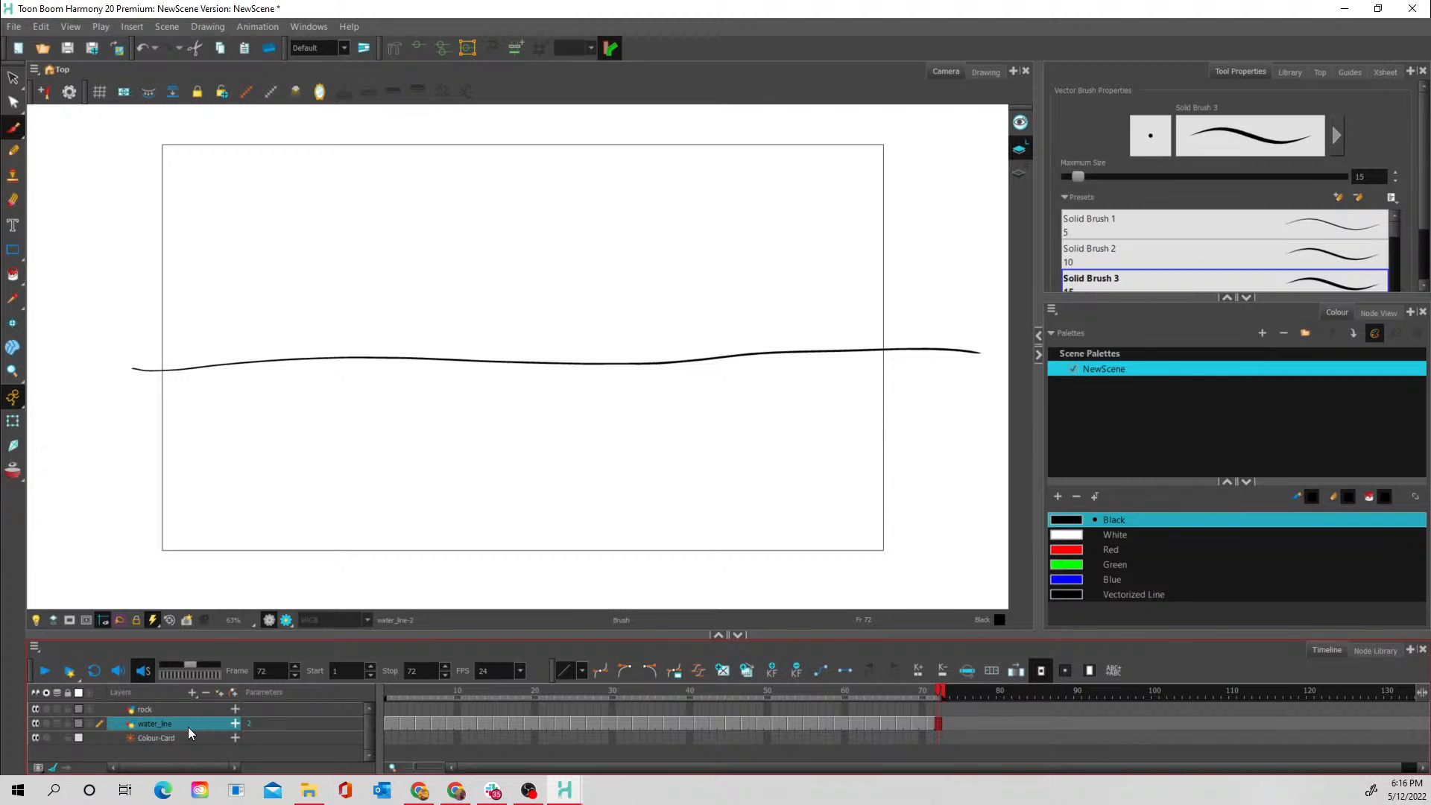
{"action": "left_click", "coordinate": [47, 670]}
{"action": "left_click", "coordinate": [47, 671]}
- Draw a round rock with surface details high above the water line on frame 12 of the rock layer
{"action": "left_click", "coordinate": [162, 706]}
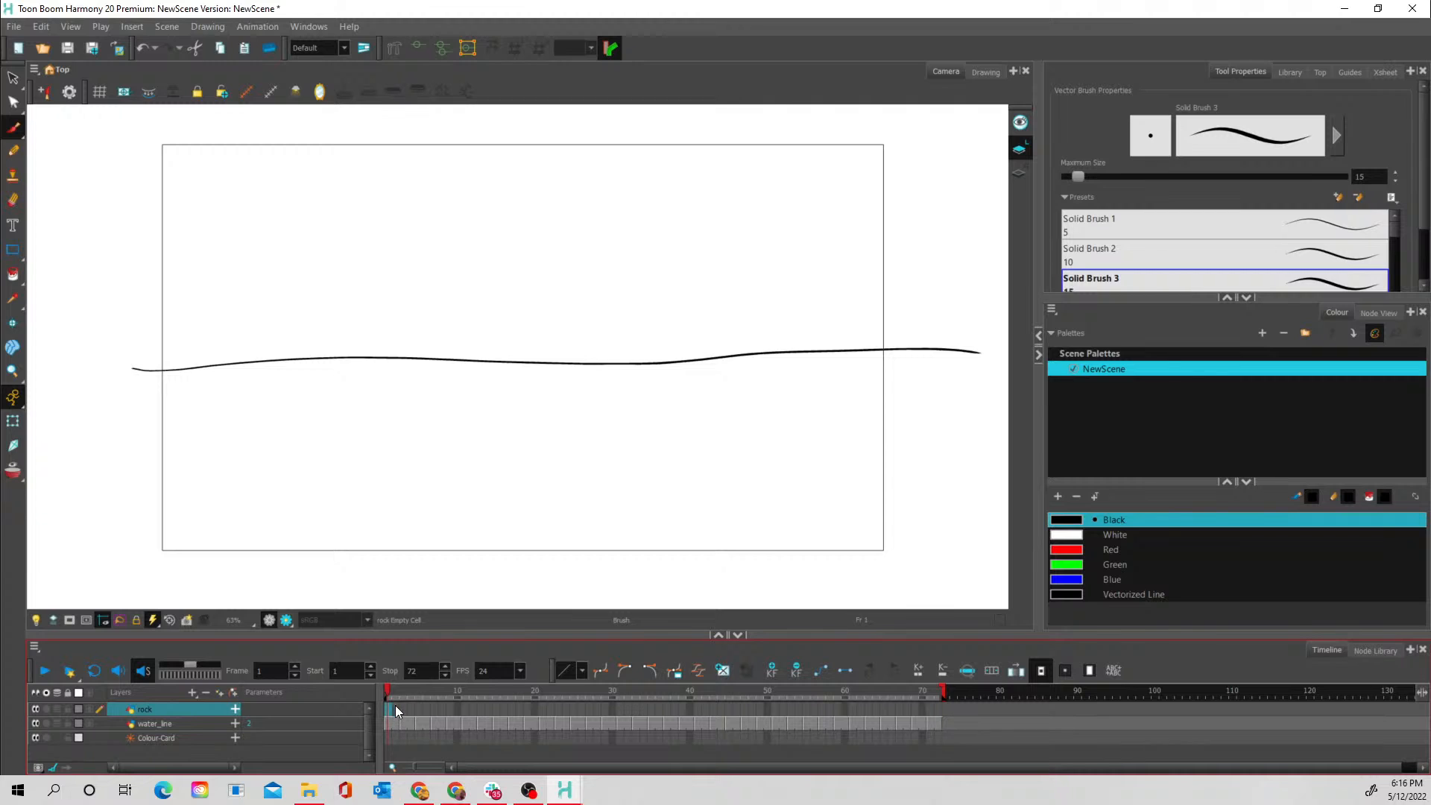
{"action": "left_click", "coordinate": [464, 707]}
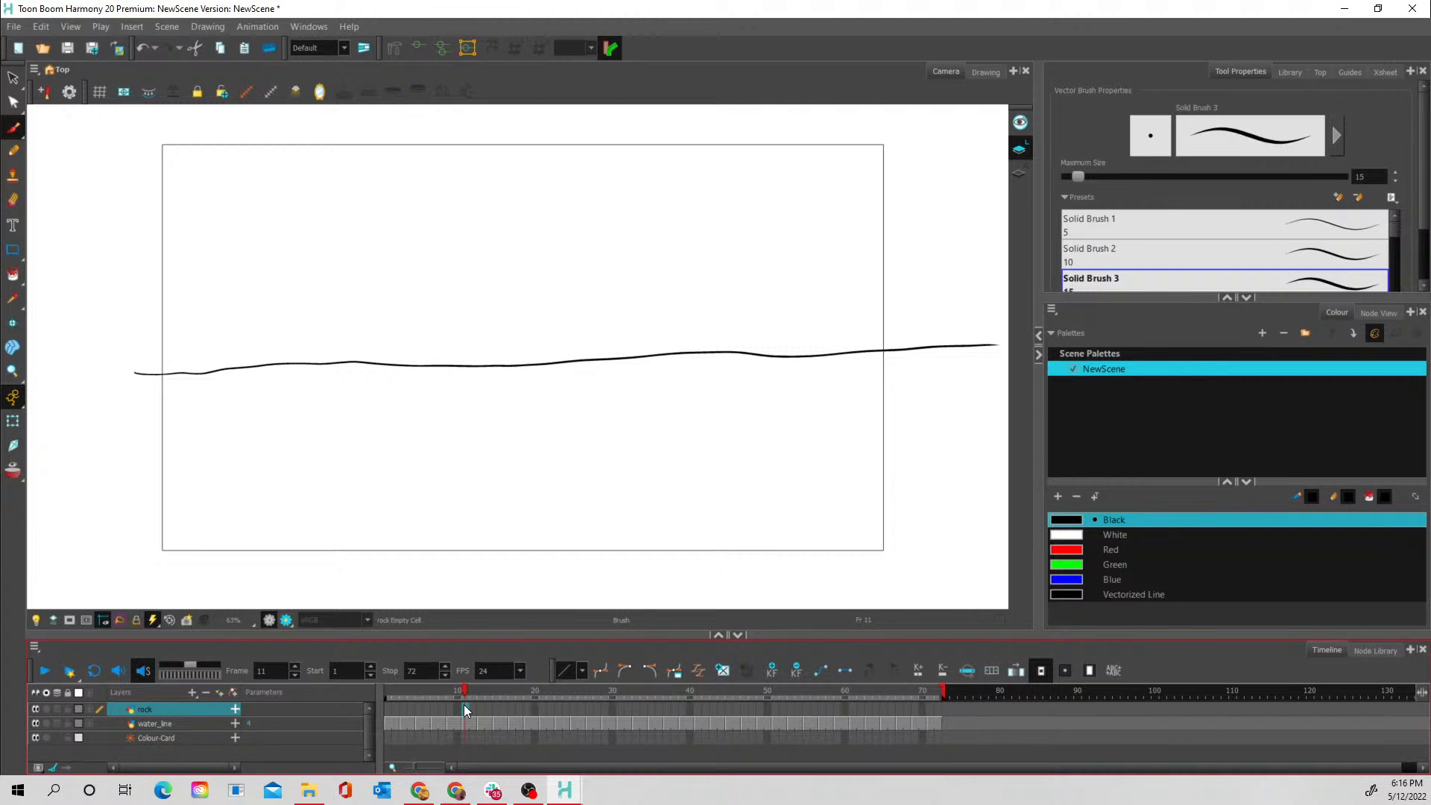
{"action": "left_click_drag", "start_coordinate": [413, 690], "coordinate": [472, 695]}
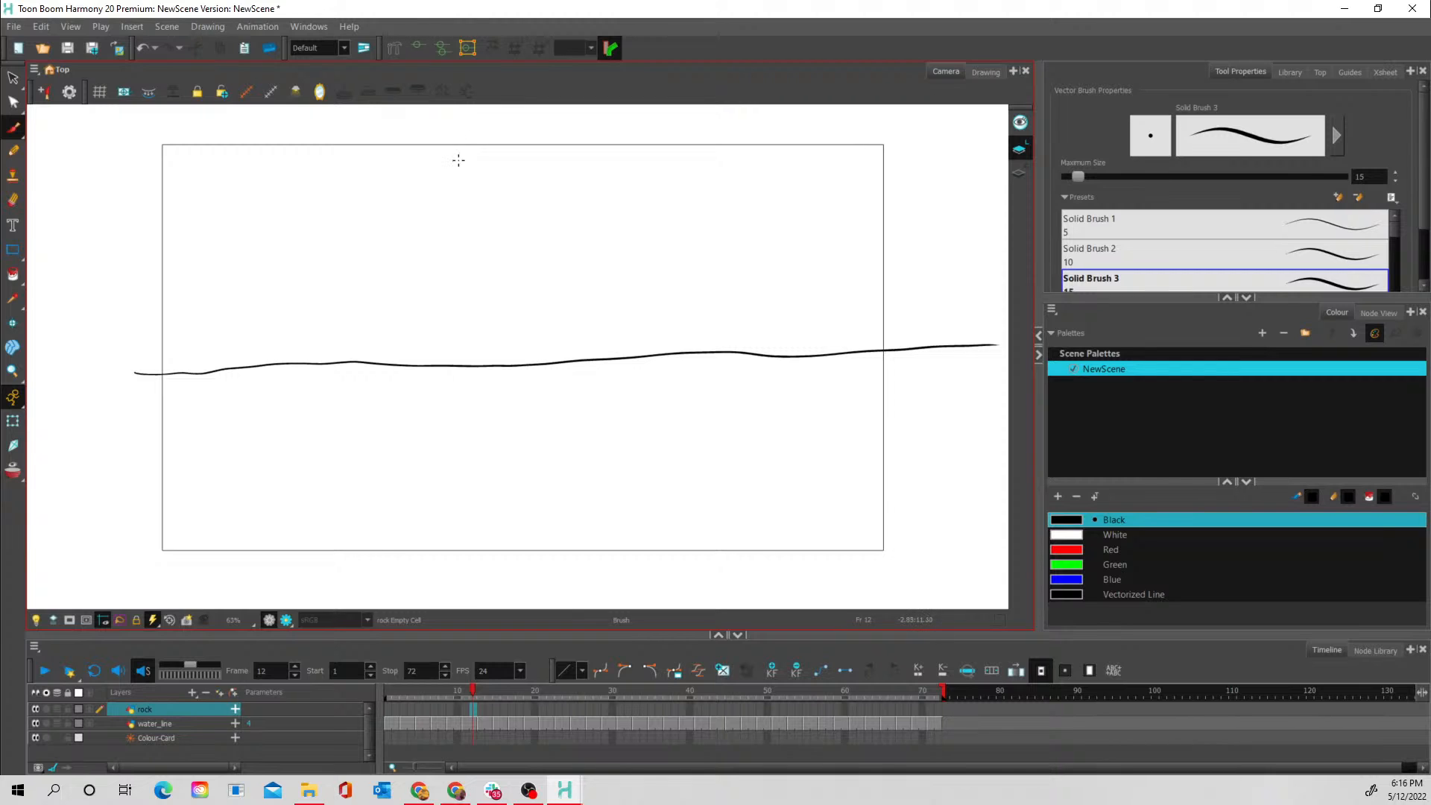
{"action": "mouse_move", "coordinate": [464, 154]}
{"action": "left_mouse_down"}
{"action": "mouse_move", "coordinate": [444, 192]}
{"action": "mouse_move", "coordinate": [488, 199]}
{"action": "mouse_move", "coordinate": [501, 166]}
{"action": "mouse_move", "coordinate": [463, 153]}
{"action": "mouse_move", "coordinate": [482, 192]}
{"action": "mouse_move", "coordinate": [491, 185]}
{"action": "mouse_move", "coordinate": [481, 202]}
{"action": "mouse_move", "coordinate": [450, 180]}
{"action": "mouse_move", "coordinate": [448, 193]}
{"action": "mouse_move", "coordinate": [458, 164]}
{"action": "left_mouse_up"}
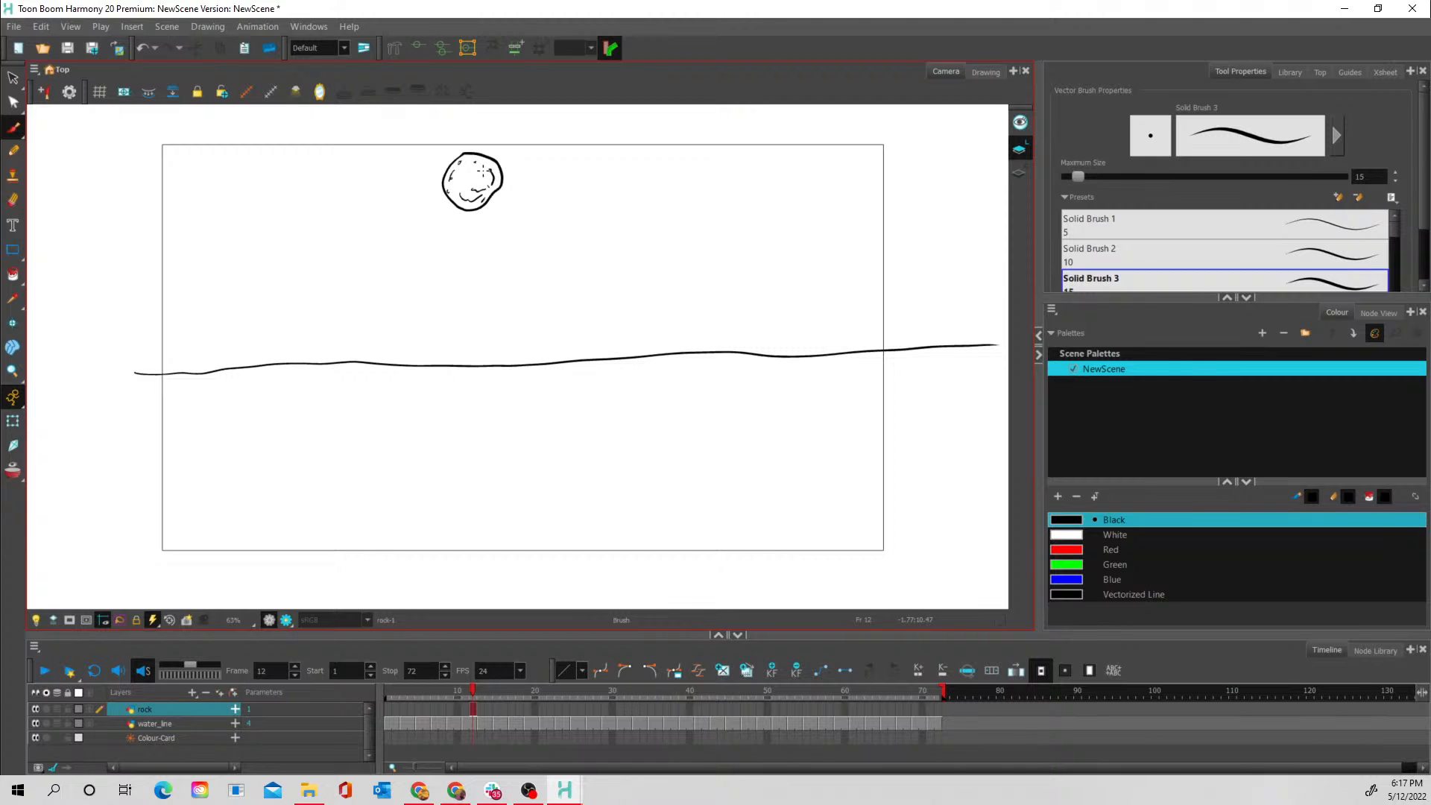
- Extend the rock drawing's exposure back to frame 11 so it holds for frames 11 and 12
{"action": "left_click", "coordinate": [474, 711]}
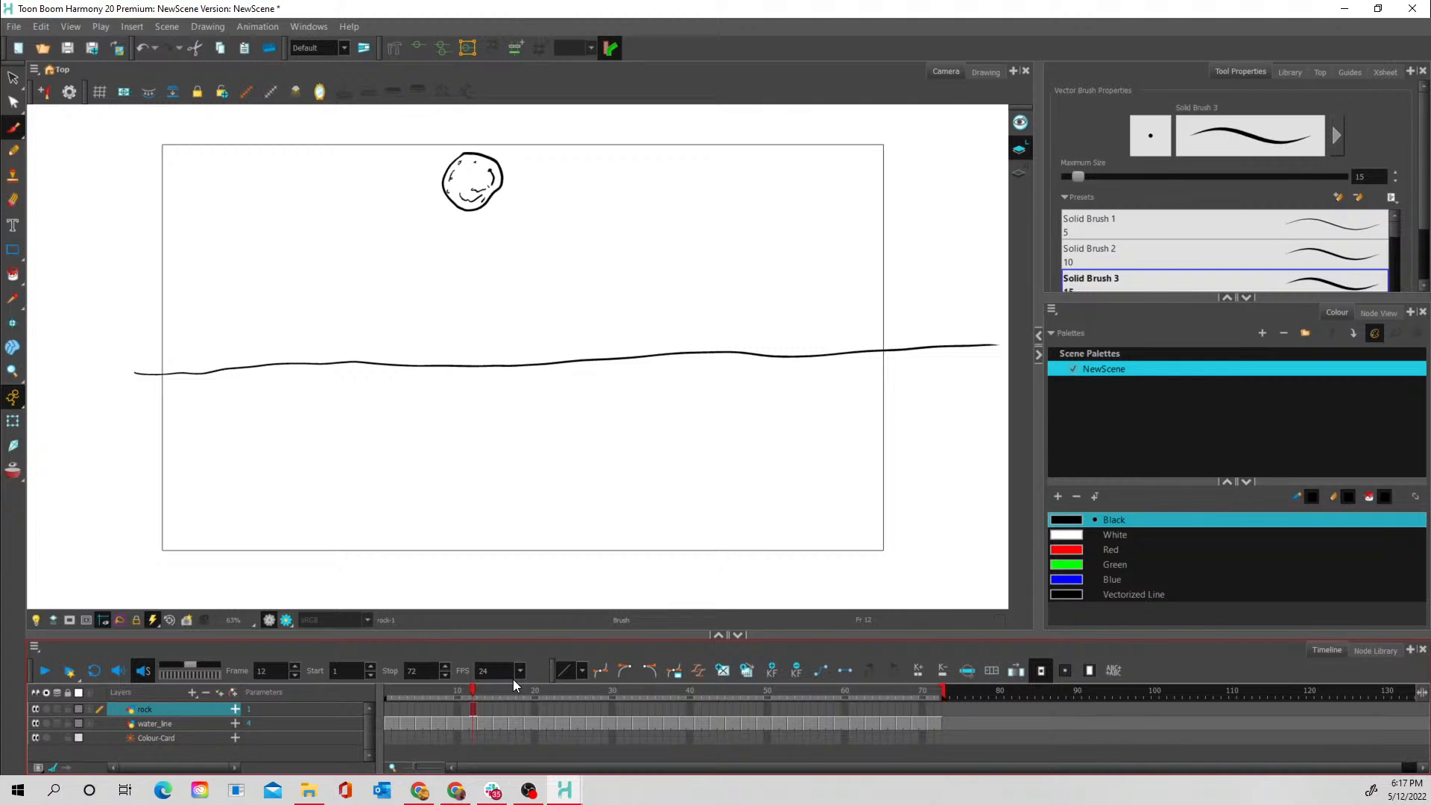
{"action": "left_click", "coordinate": [464, 709]}
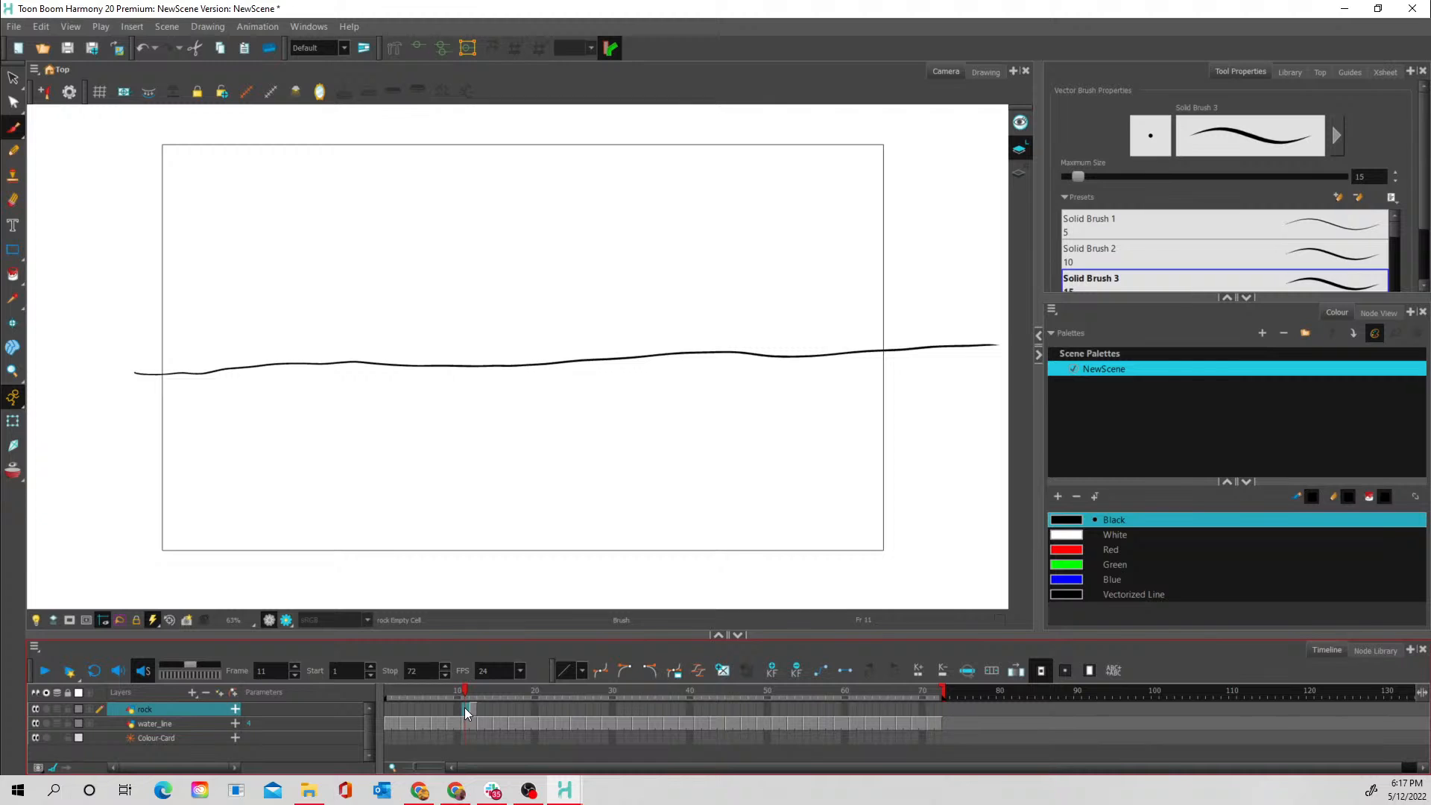
{"action": "left_click", "coordinate": [470, 709]}
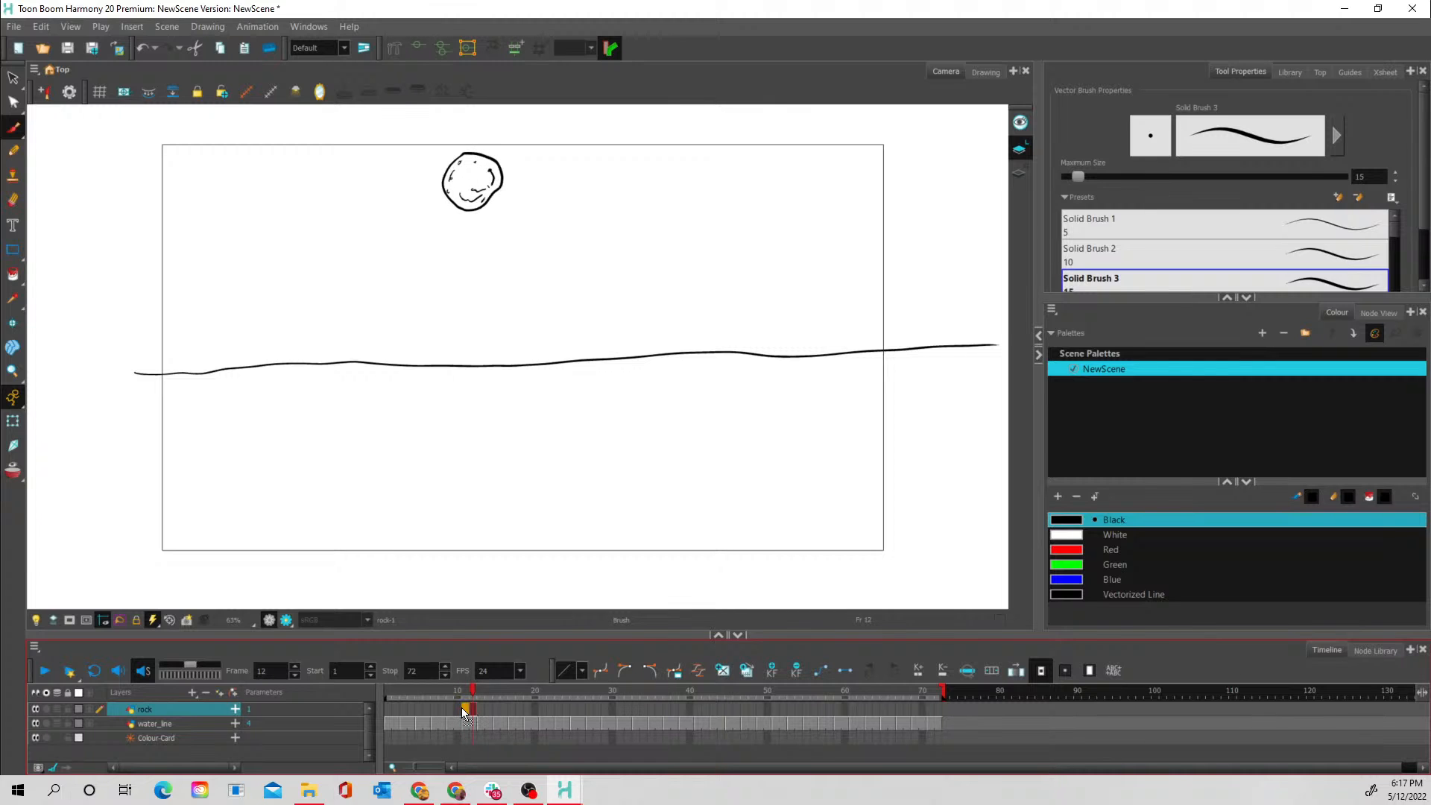
{"action": "left_click", "coordinate": [478, 707]}
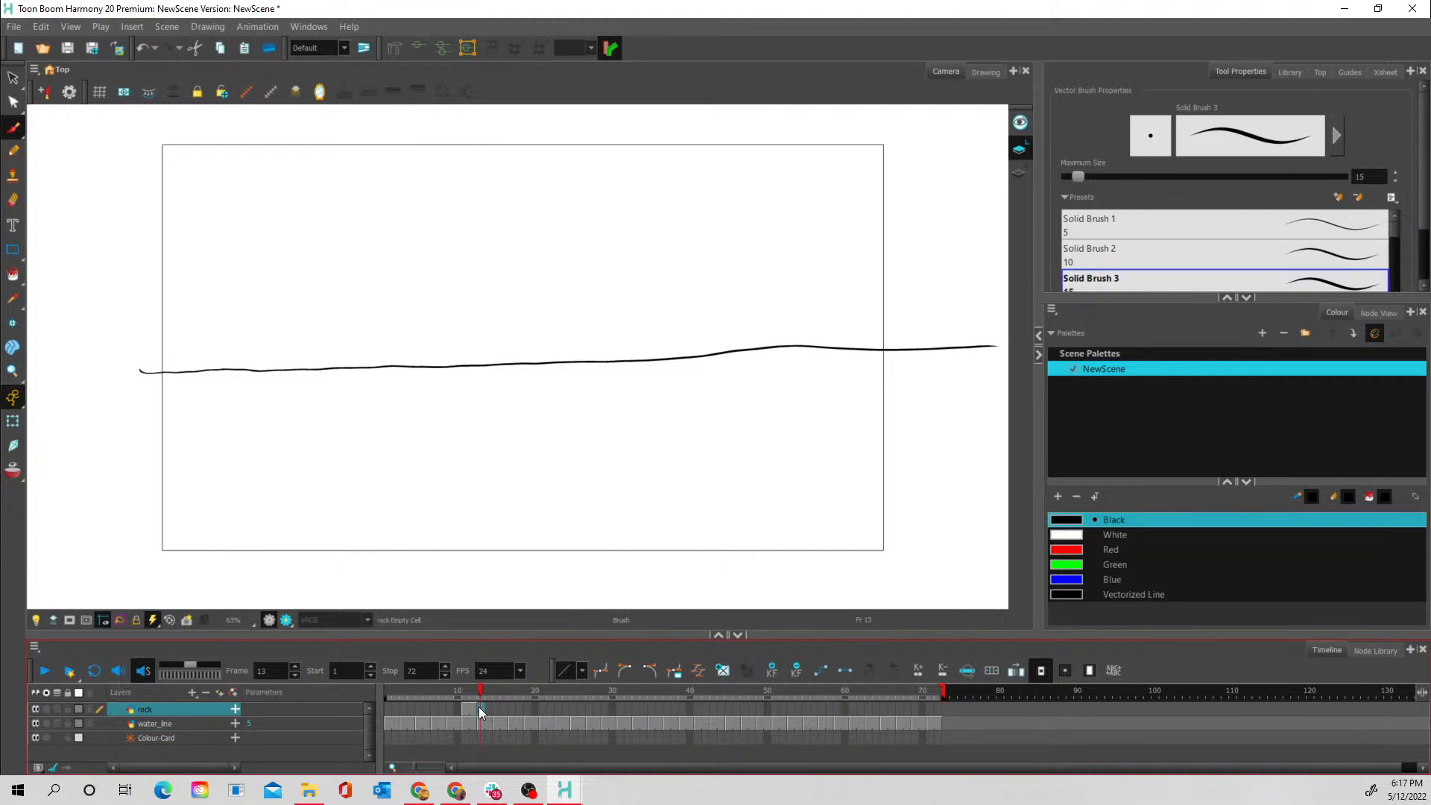
- Copy the rock artwork from frame 12 and paste it into frame 13 of the rock layer
{"action": "left_click", "coordinate": [470, 709]}
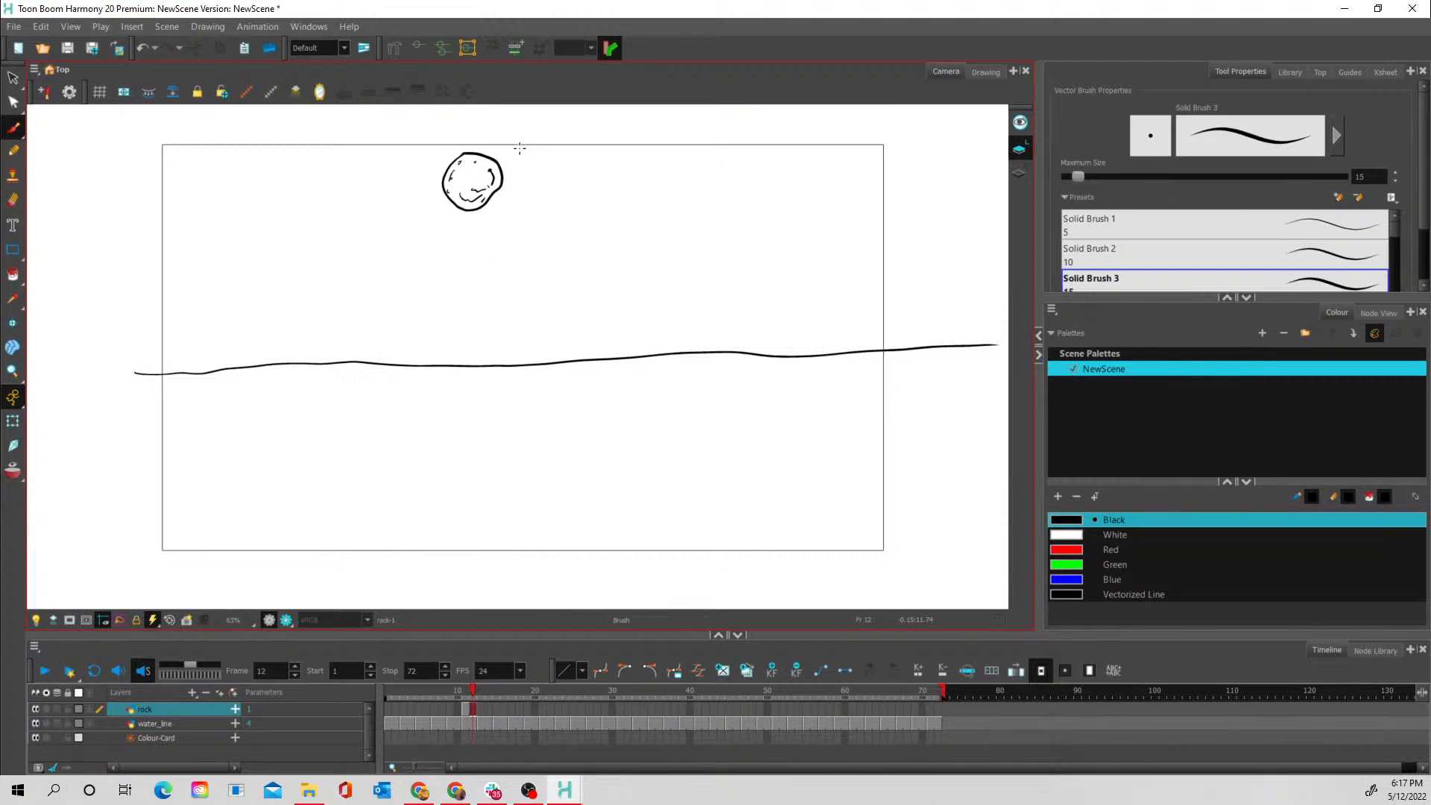
{"action": "key", "text": "alt+s"}
{"action": "mouse_move", "coordinate": [477, 121]}
{"action": "left_mouse_down"}
{"action": "mouse_move", "coordinate": [468, 228]}
{"action": "mouse_move", "coordinate": [469, 125]}
{"action": "left_mouse_up"}
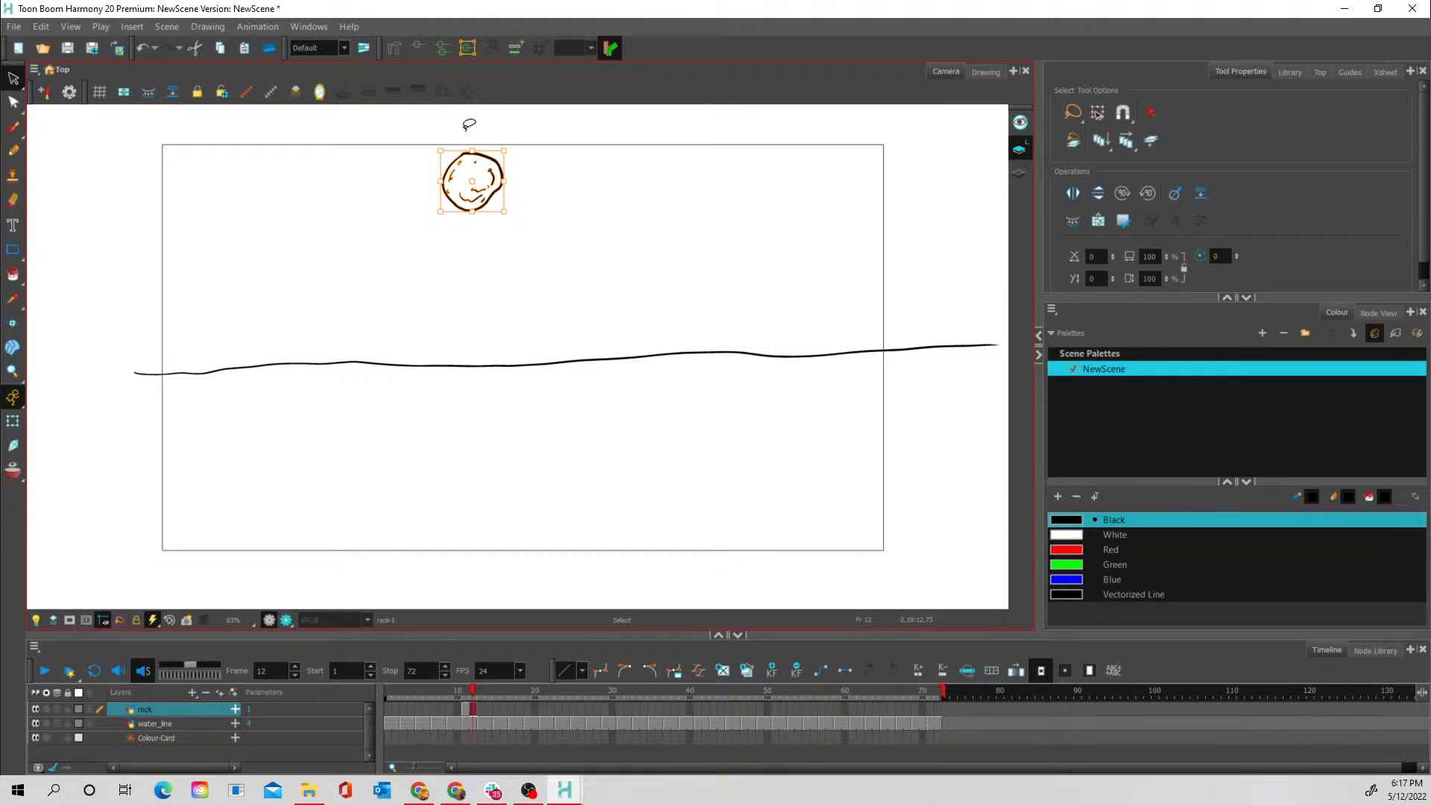
{"action": "left_click", "coordinate": [478, 708]}
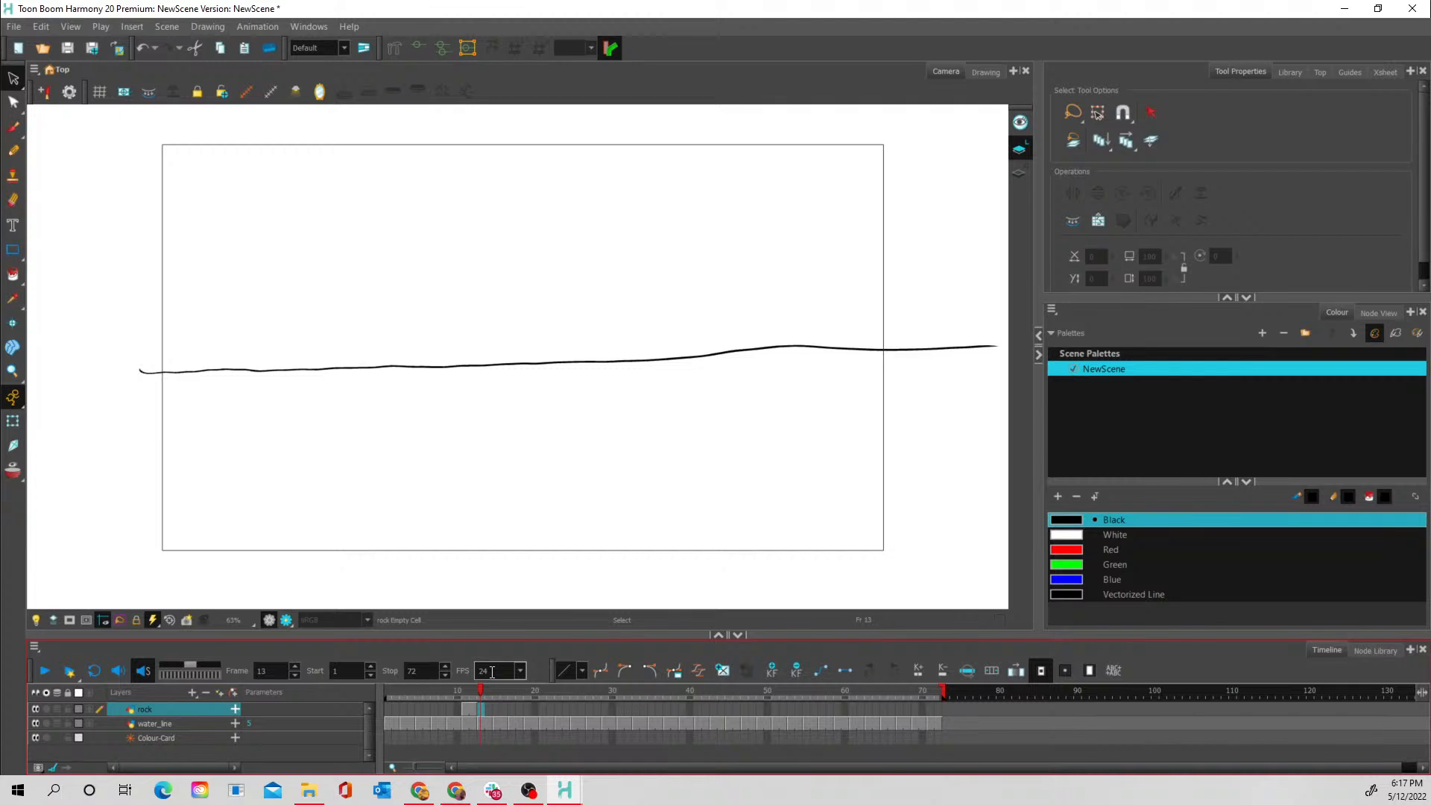
{"action": "key", "text": "ctrl+v"}
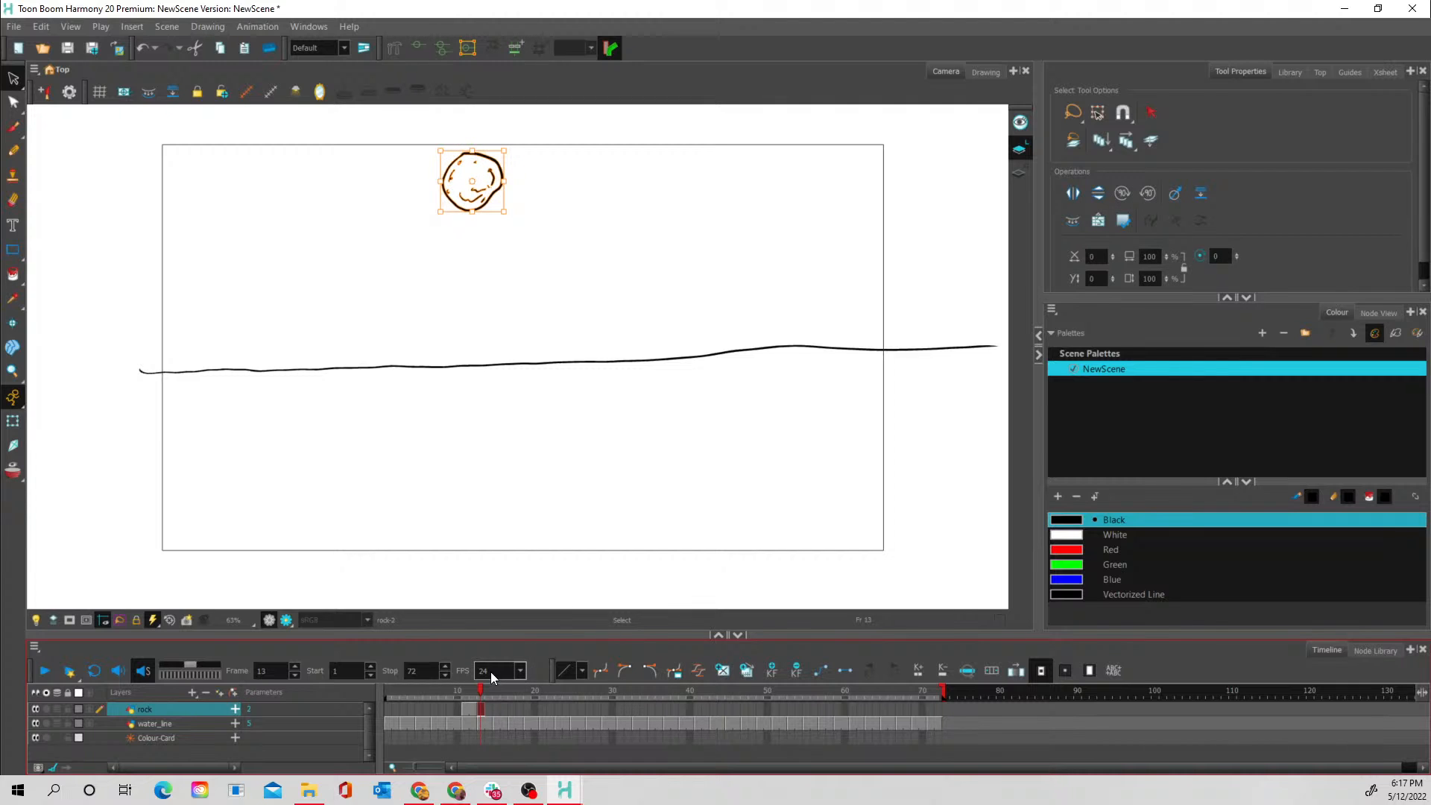
- Turn on onion skin and move the frame 13 rock straight down onto the water line
{"action": "left_click", "coordinate": [13, 470]}
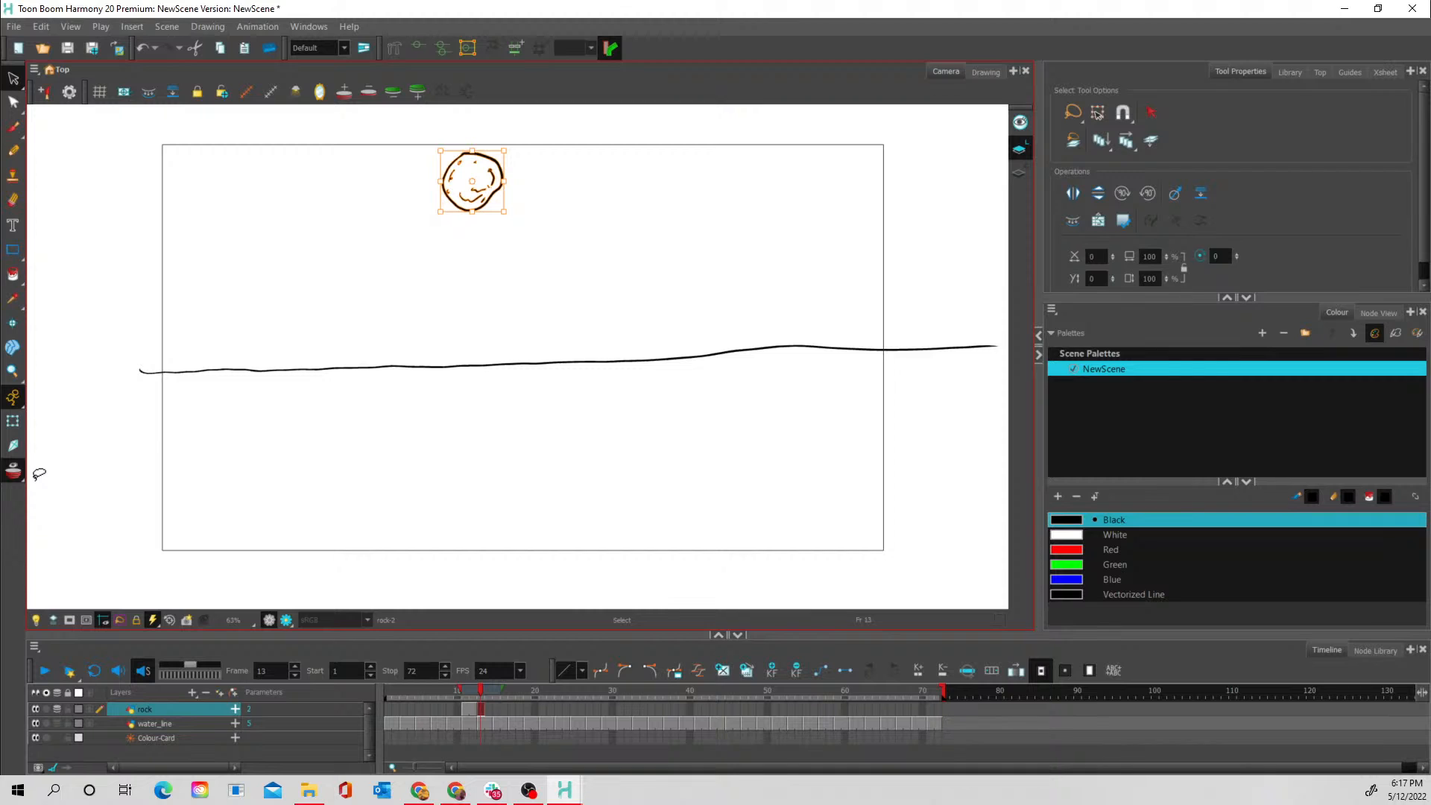
{"action": "left_click_drag", "start_coordinate": [494, 178], "coordinate": [494, 240]}
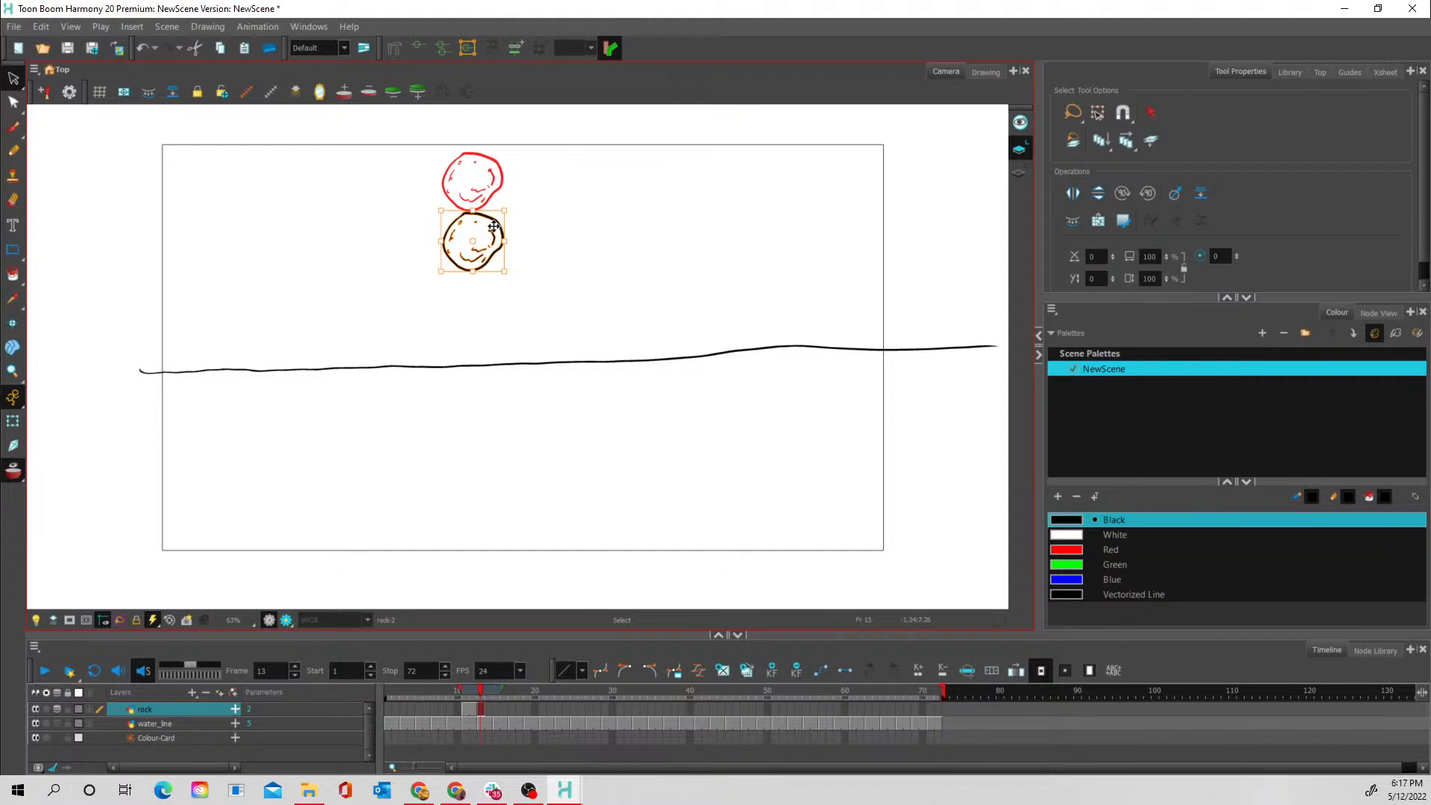
{"action": "mouse_move", "coordinate": [494, 226]}
{"action": "left_mouse_down"}
{"action": "mouse_move", "coordinate": [484, 402]}
{"action": "mouse_move", "coordinate": [493, 218]}
{"action": "mouse_move", "coordinate": [490, 398]}
{"action": "mouse_move", "coordinate": [491, 361]}
{"action": "left_mouse_up"}
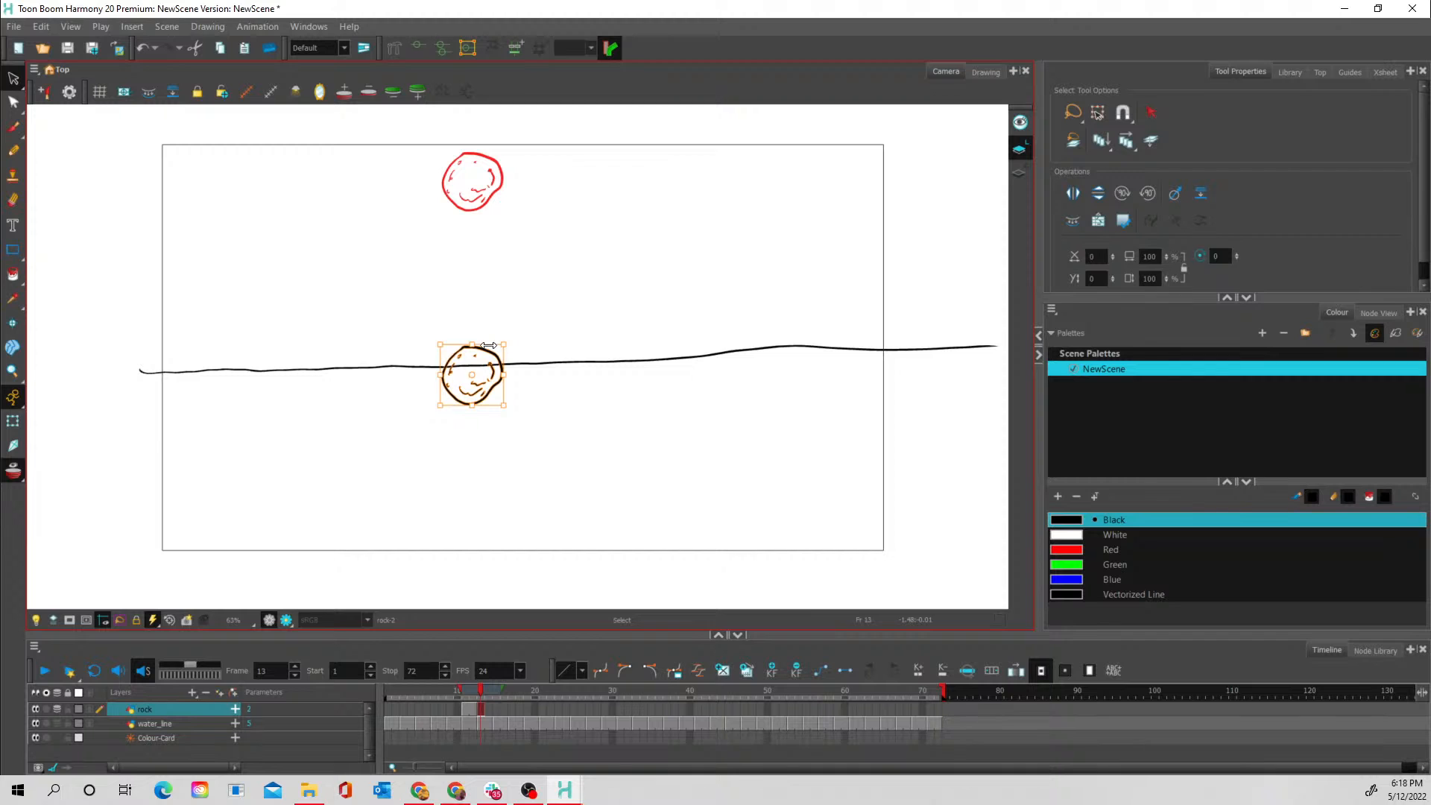
- Sketch a timing chart beside the frame 11 rock running from circled R1 to circled R7, with ticks labelled 3 and 5
{"action": "left_click", "coordinate": [465, 709]}
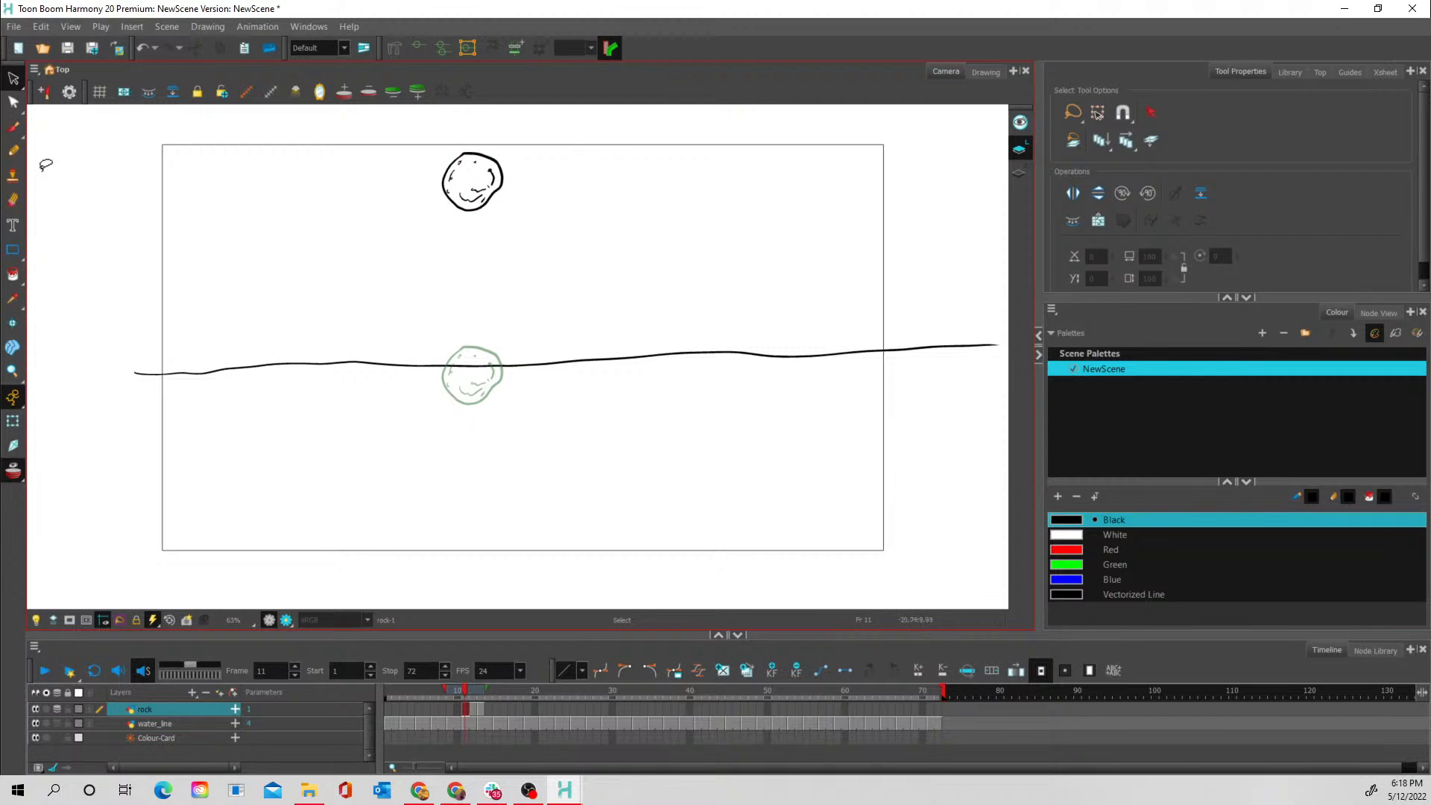
{"action": "left_click", "coordinate": [13, 127]}
{"action": "mouse_move", "coordinate": [639, 197]}
{"action": "left_mouse_down"}
{"action": "mouse_move", "coordinate": [646, 165]}
{"action": "mouse_move", "coordinate": [650, 192]}
{"action": "left_mouse_up"}
{"action": "mouse_move", "coordinate": [667, 161]}
{"action": "left_mouse_down"}
{"action": "mouse_move", "coordinate": [666, 185]}
{"action": "mouse_move", "coordinate": [580, 193]}
{"action": "mouse_move", "coordinate": [663, 211]}
{"action": "mouse_move", "coordinate": [680, 326]}
{"action": "left_mouse_up"}
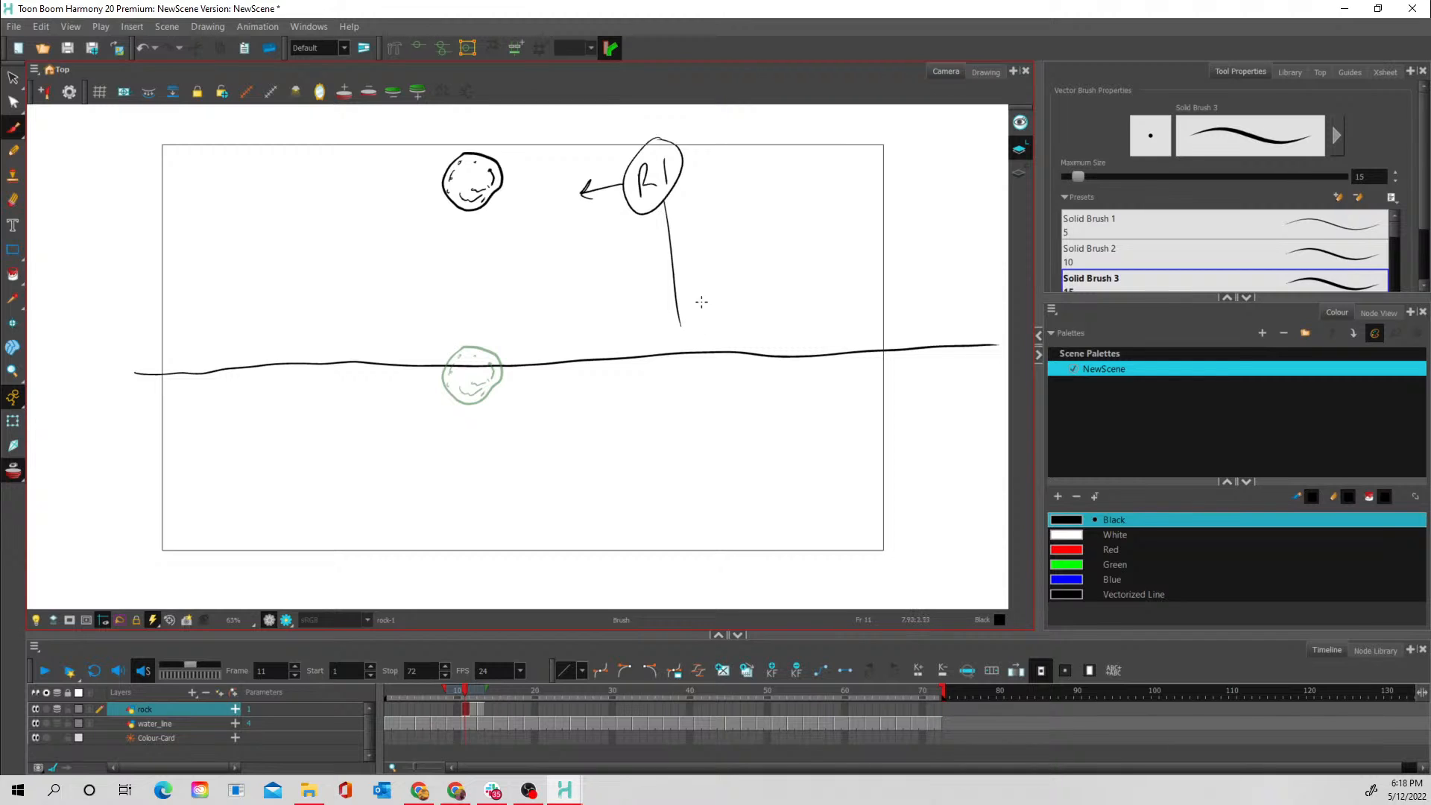
{"action": "left_click_drag", "start_coordinate": [626, 269], "coordinate": [731, 204]}
{"action": "left_click_drag", "start_coordinate": [657, 228], "coordinate": [679, 212]}
{"action": "mouse_move", "coordinate": [639, 216]}
{"action": "left_mouse_down"}
{"action": "mouse_move", "coordinate": [623, 292]}
{"action": "mouse_move", "coordinate": [639, 255]}
{"action": "left_mouse_up"}
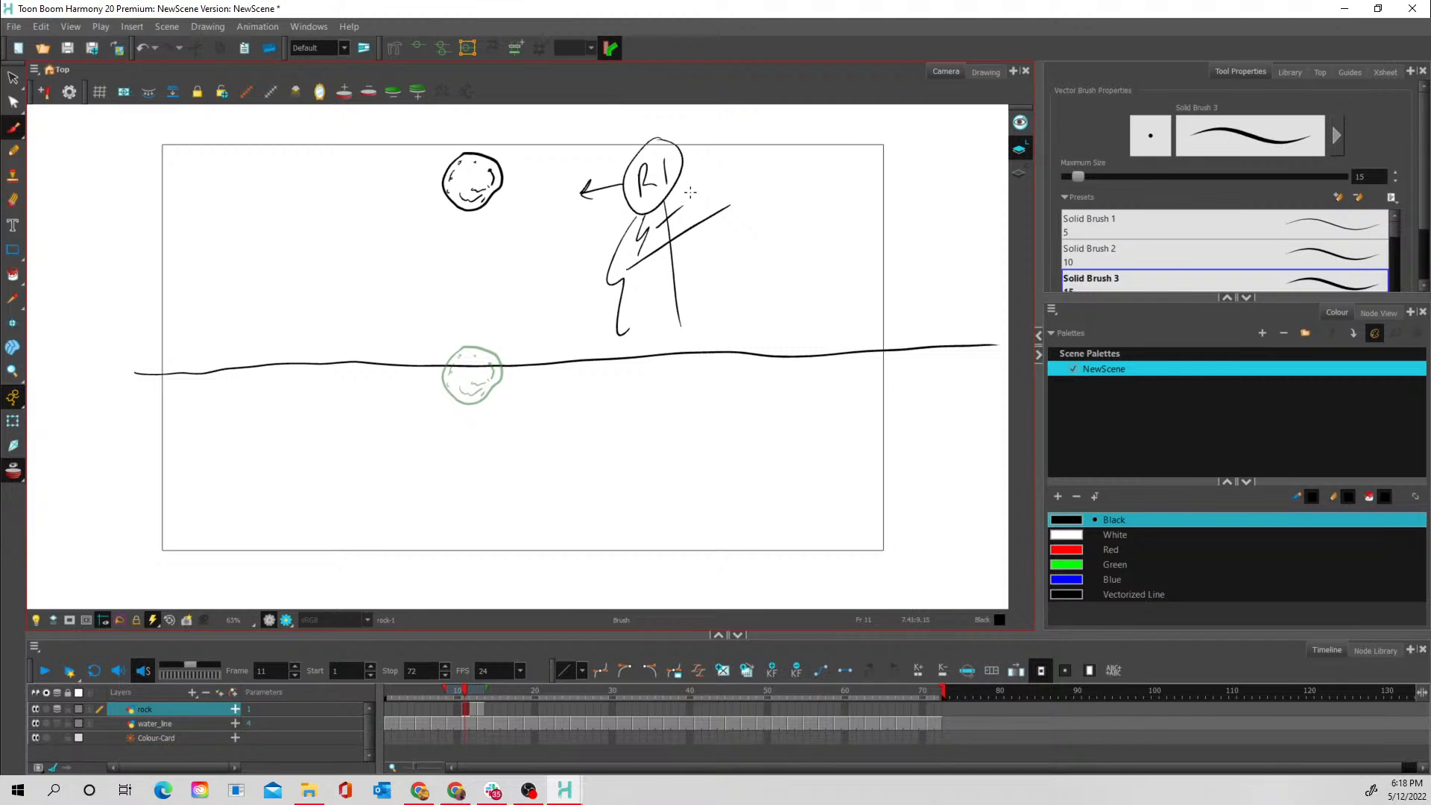
{"action": "mouse_move", "coordinate": [687, 184]}
{"action": "left_mouse_down"}
{"action": "mouse_move", "coordinate": [688, 201]}
{"action": "mouse_move", "coordinate": [735, 193]}
{"action": "mouse_move", "coordinate": [739, 205]}
{"action": "left_mouse_up"}
{"action": "mouse_move", "coordinate": [693, 329]}
{"action": "left_mouse_down"}
{"action": "mouse_move", "coordinate": [705, 352]}
{"action": "mouse_move", "coordinate": [673, 363]}
{"action": "mouse_move", "coordinate": [689, 382]}
{"action": "mouse_move", "coordinate": [675, 327]}
{"action": "left_mouse_up"}
- Label the frame 13 rock with a circled R7 and an arrow, and compare it with the previous rock drawing
{"action": "key", "text": "period"}
{"action": "key", "text": "period"}
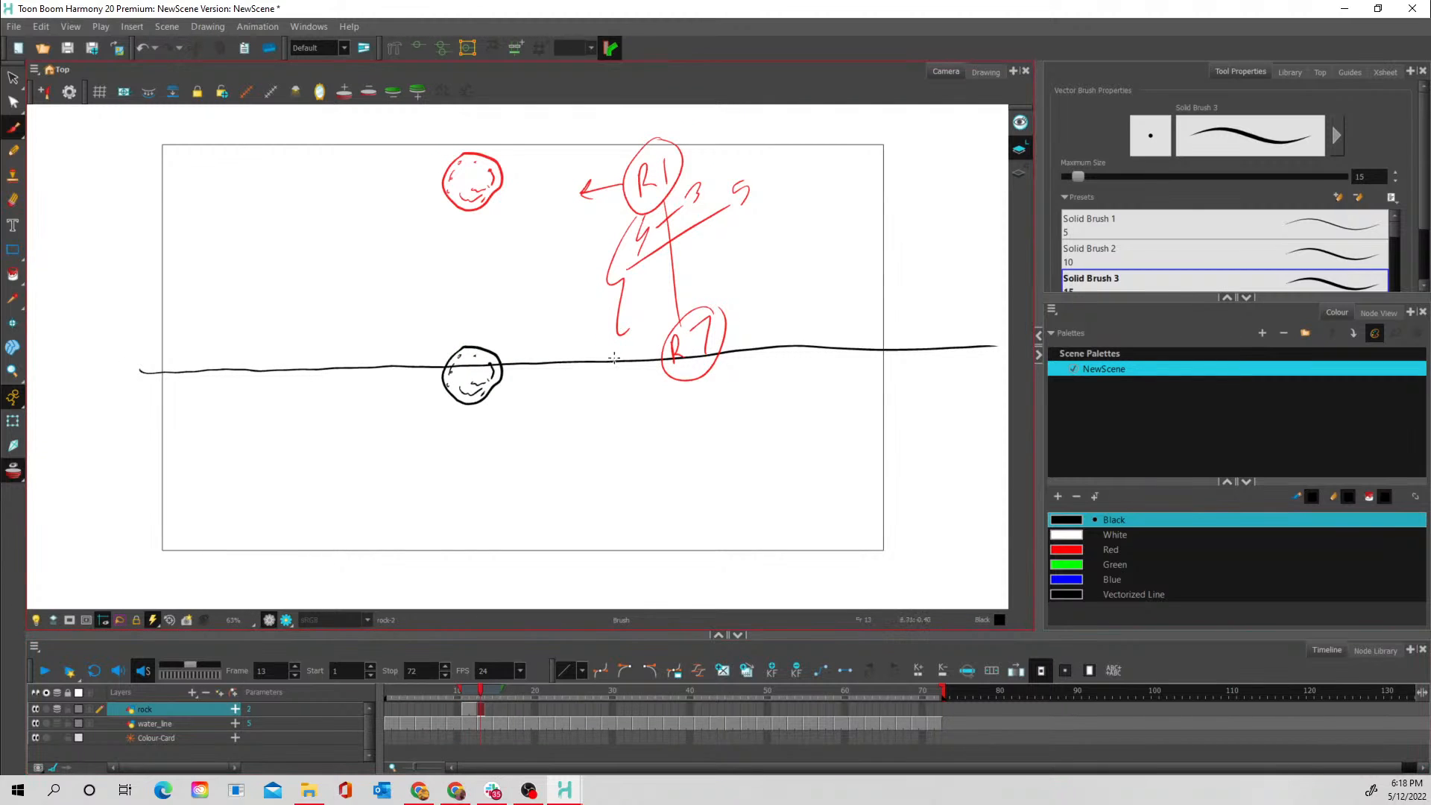
{"action": "mouse_move", "coordinate": [603, 375]}
{"action": "left_mouse_down"}
{"action": "mouse_move", "coordinate": [602, 404]}
{"action": "mouse_move", "coordinate": [637, 387]}
{"action": "mouse_move", "coordinate": [613, 419]}
{"action": "mouse_move", "coordinate": [635, 347]}
{"action": "left_mouse_up"}
{"action": "mouse_move", "coordinate": [596, 384]}
{"action": "left_mouse_down"}
{"action": "mouse_move", "coordinate": [558, 384]}
{"action": "mouse_move", "coordinate": [568, 392]}
{"action": "mouse_move", "coordinate": [554, 382]}
{"action": "mouse_move", "coordinate": [585, 384]}
{"action": "left_mouse_up"}
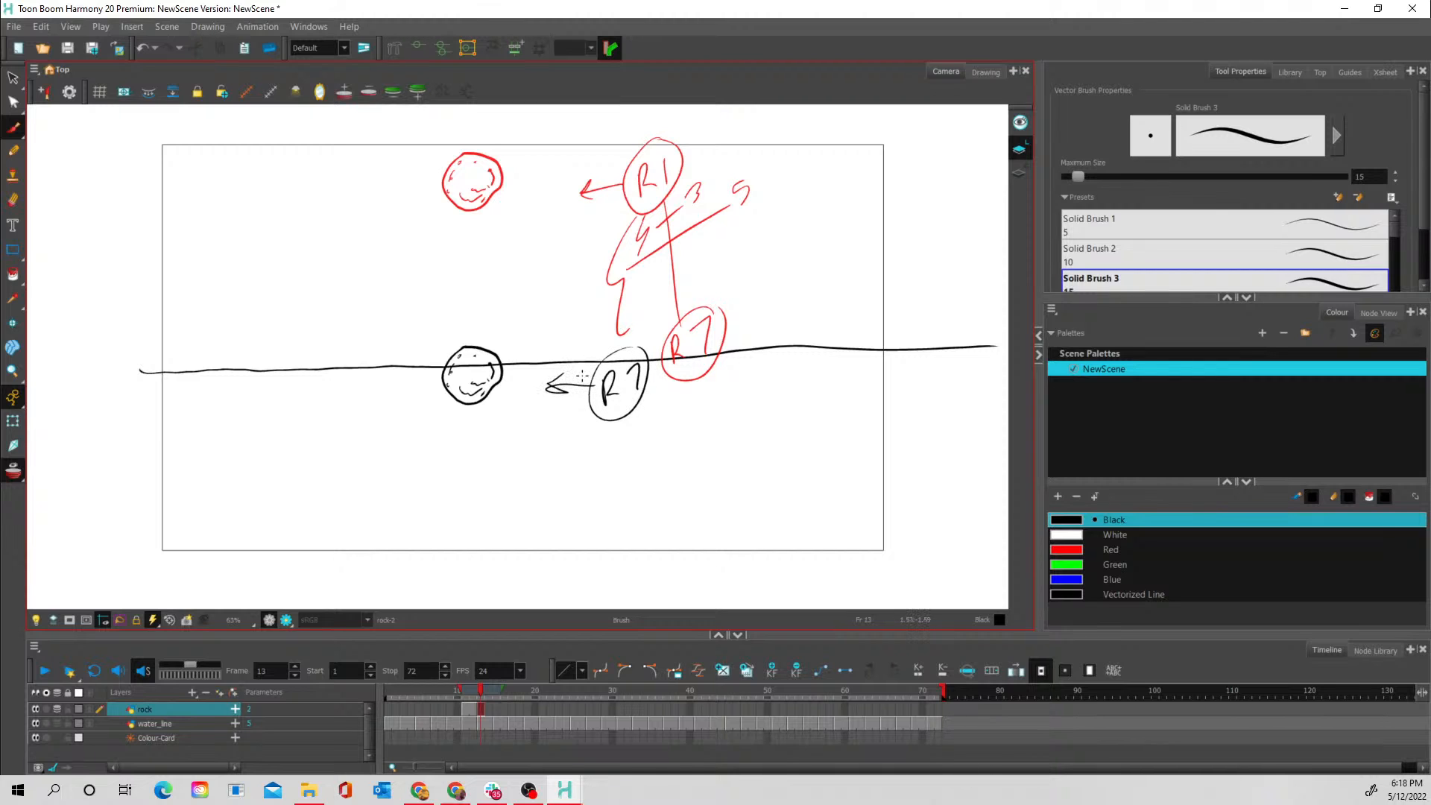
{"action": "key", "text": "comma"}
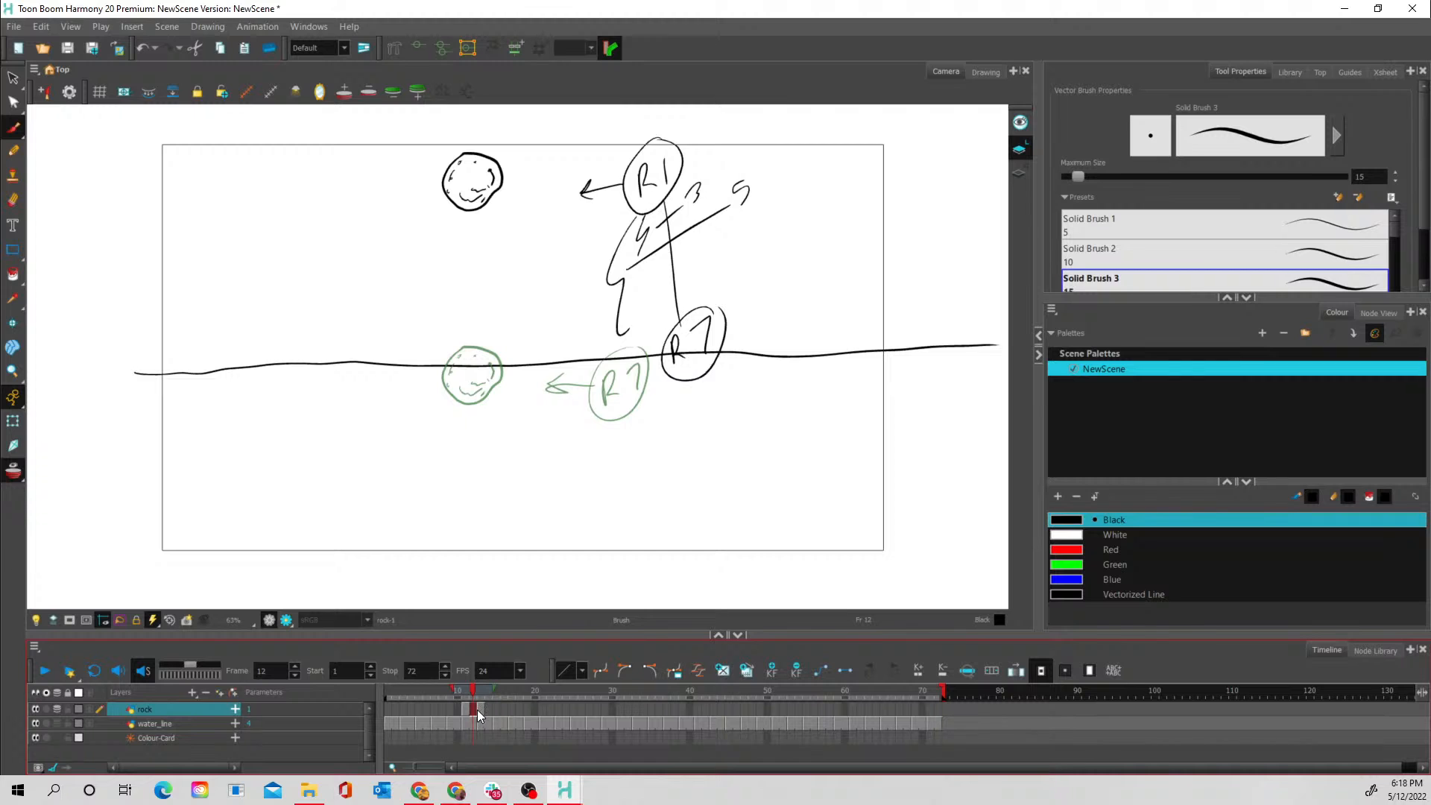
{"action": "left_click", "coordinate": [483, 712]}
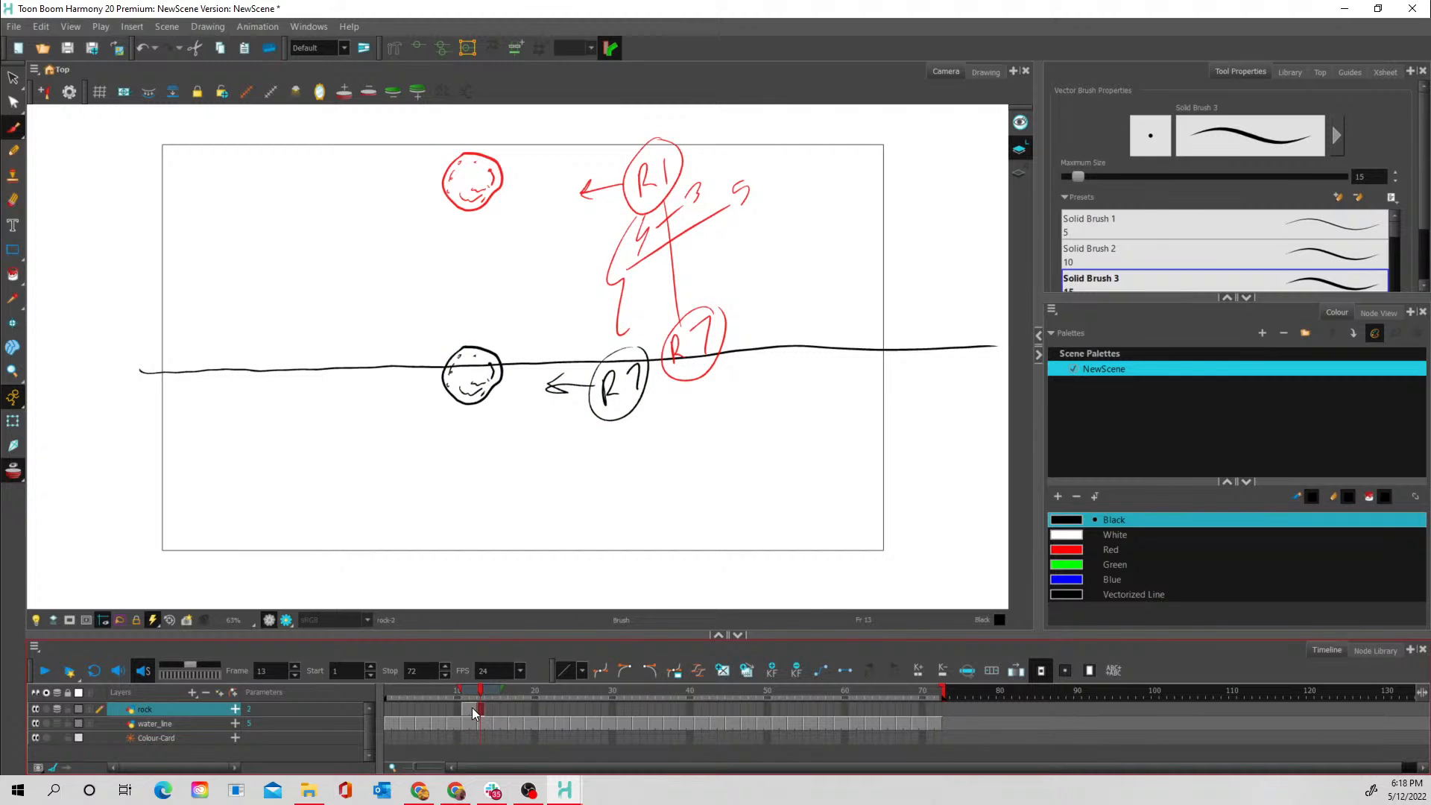
- Extend the exposure of the R1 rock drawing by four frames so the R7 drawing starts at frame 17
{"action": "key", "text": "comma"}
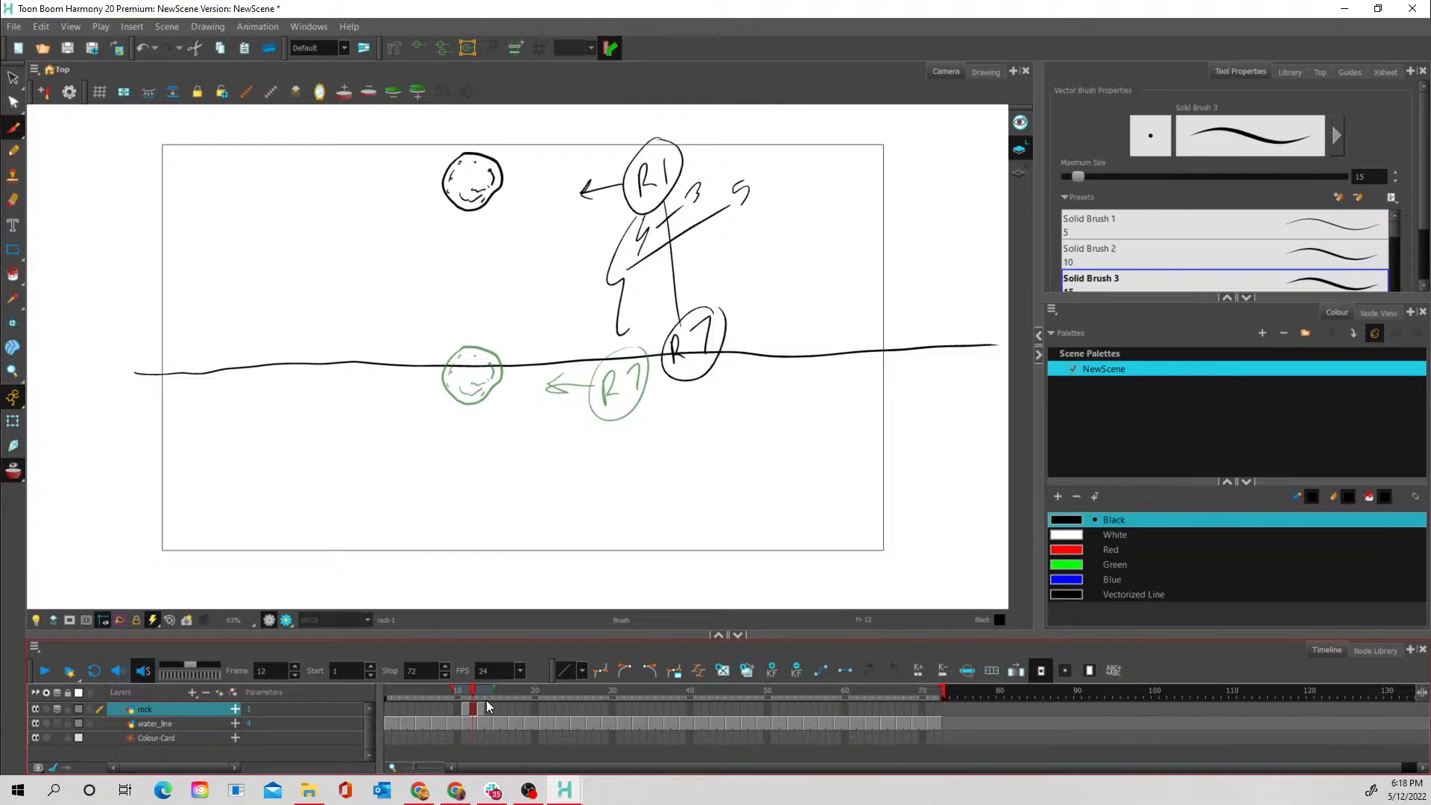
{"action": "key", "text": "plus"}
{"action": "key", "text": "plus"}
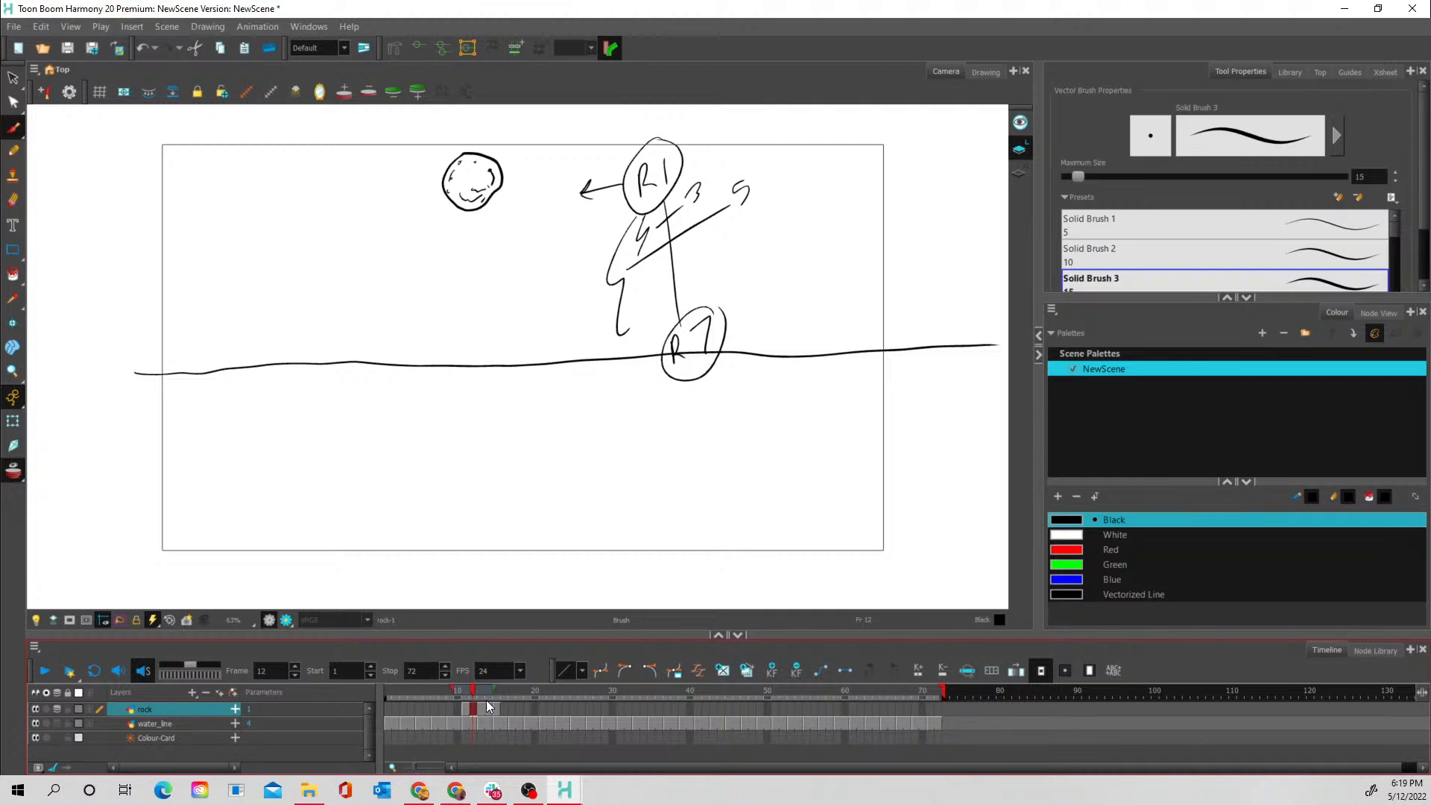
{"action": "key", "text": "plus"}
{"action": "key", "text": "plus"}
{"action": "left_click", "coordinate": [512, 708]}
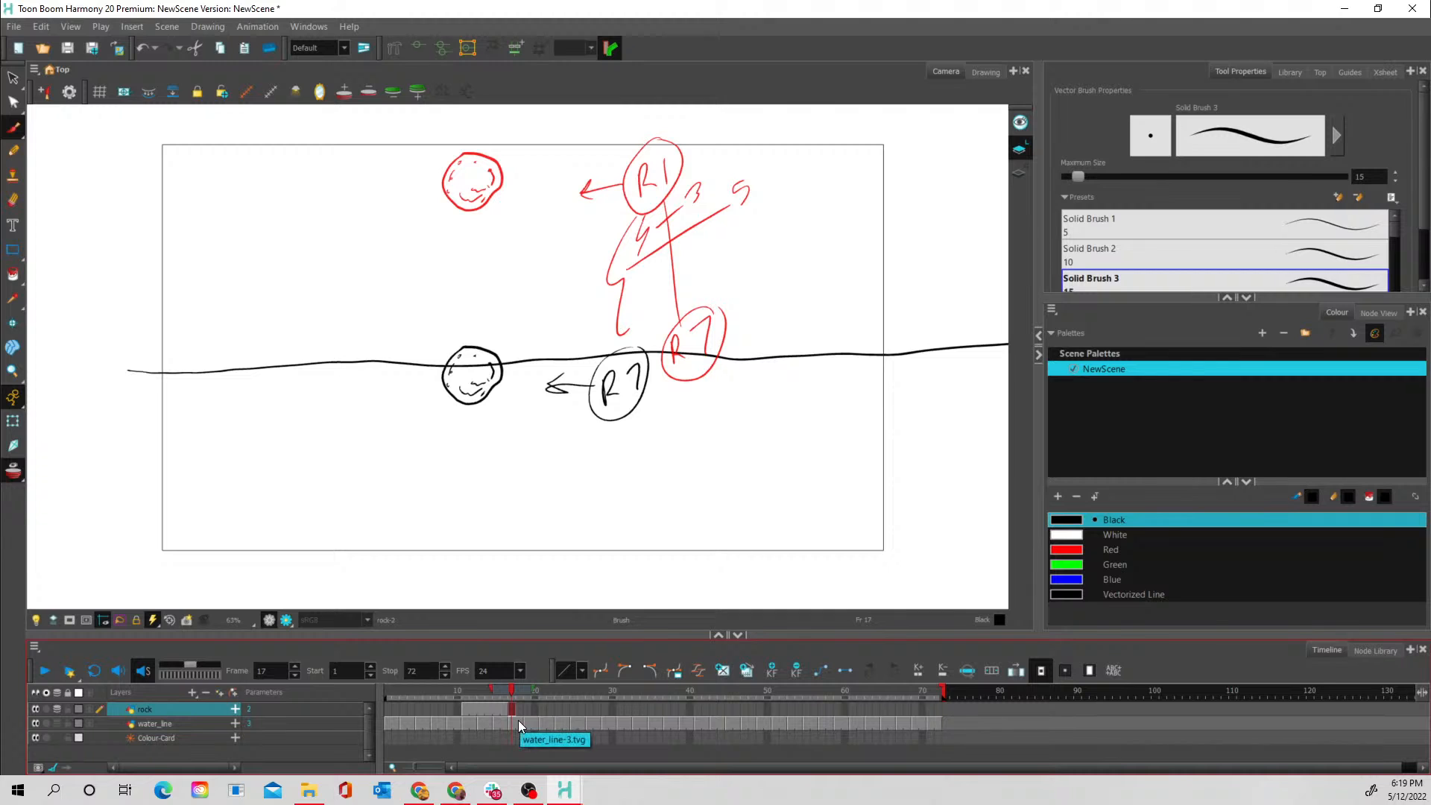
- Move the rock in the R1 drawing straight up onto the camera frame's upper edge
{"action": "left_click", "coordinate": [475, 710]}
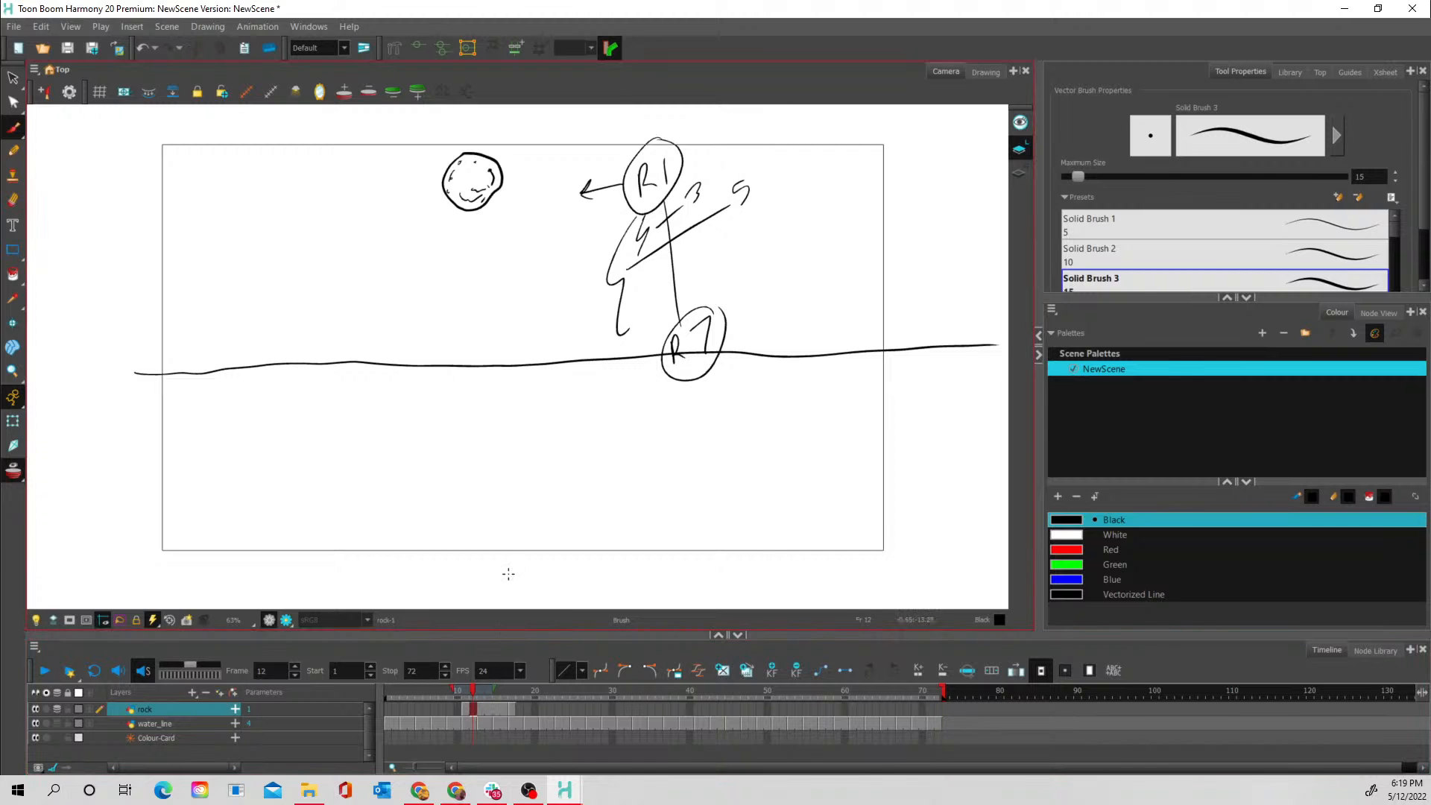
{"action": "left_click", "coordinate": [12, 78]}
{"action": "mouse_move", "coordinate": [513, 142]}
{"action": "left_mouse_down"}
{"action": "mouse_move", "coordinate": [462, 128]}
{"action": "mouse_move", "coordinate": [512, 144]}
{"action": "mouse_move", "coordinate": [493, 169]}
{"action": "mouse_move", "coordinate": [494, 132]}
{"action": "left_mouse_up"}
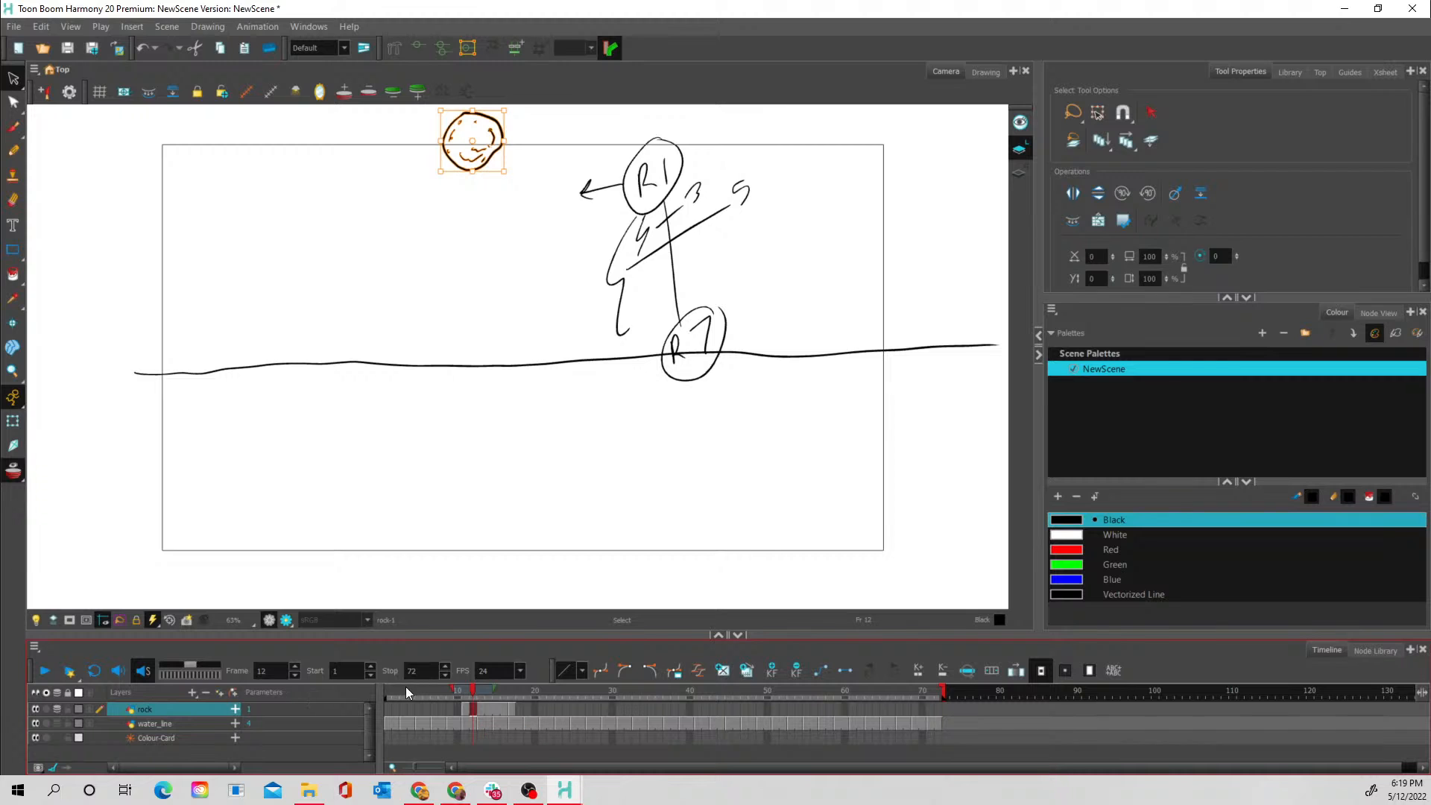
{"action": "left_click", "coordinate": [490, 688]}
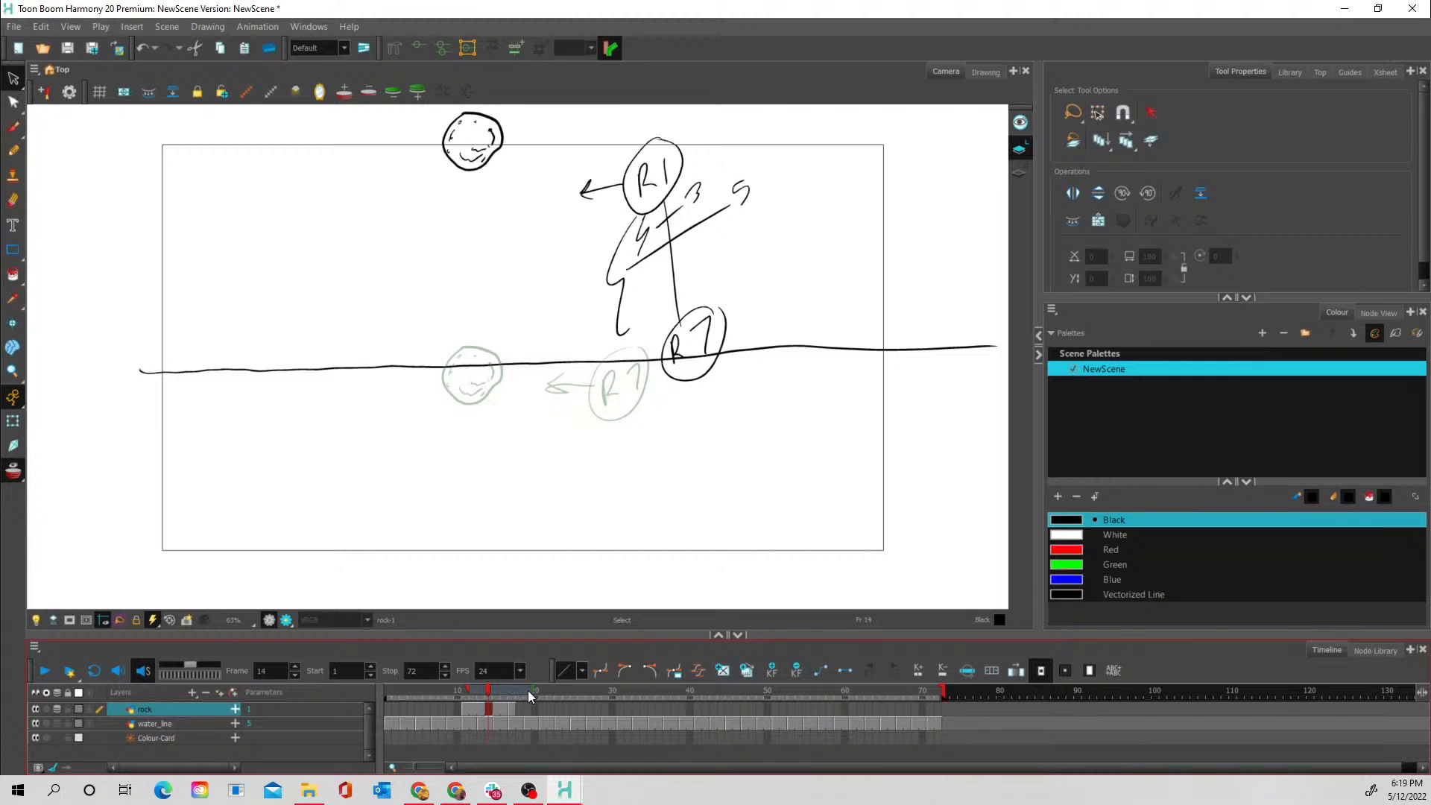
{"action": "left_click", "coordinate": [474, 708]}
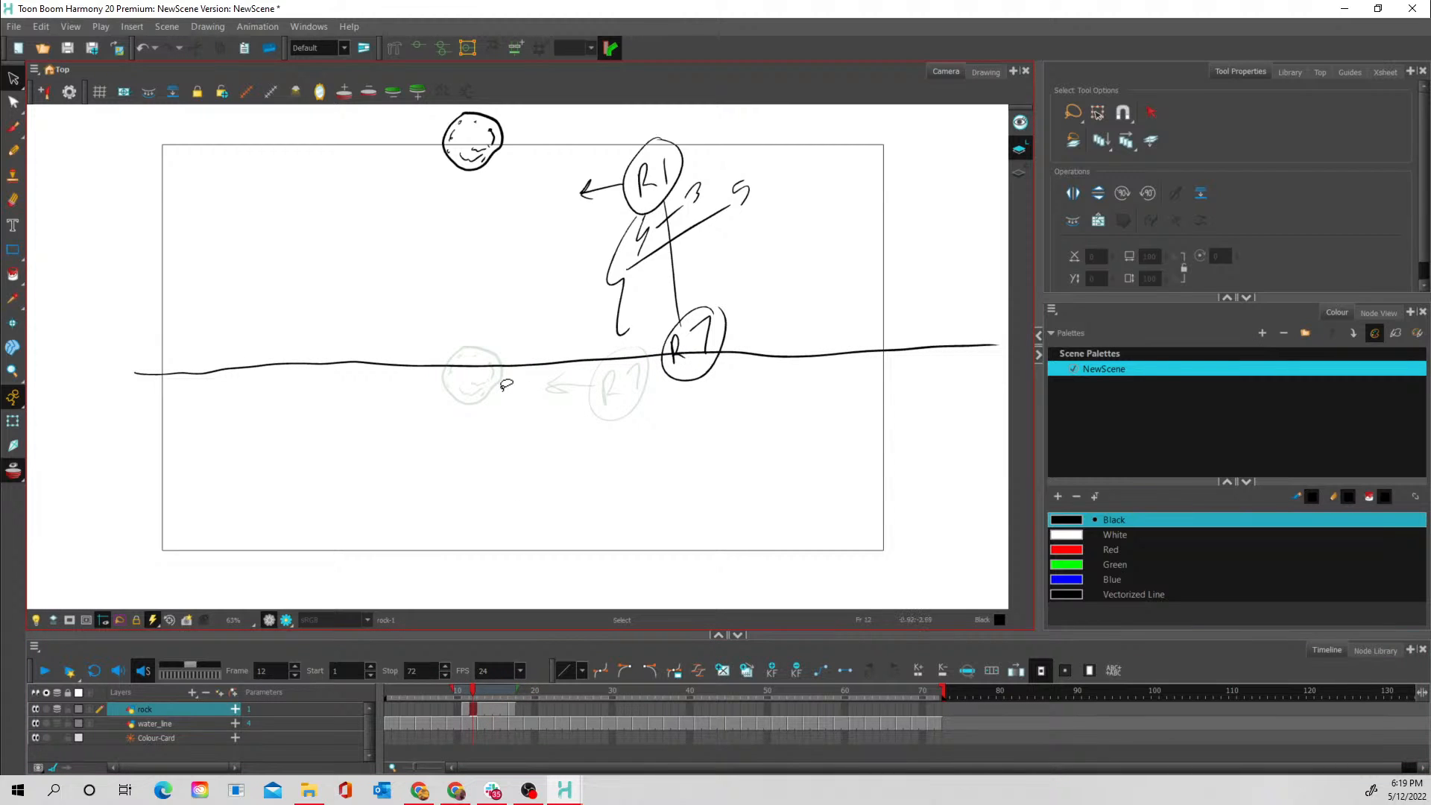
- Clear the exposure of the rock layer at frames 15 and 16
{"action": "left_click", "coordinate": [481, 710]}
{"action": "left_click", "coordinate": [481, 710]}
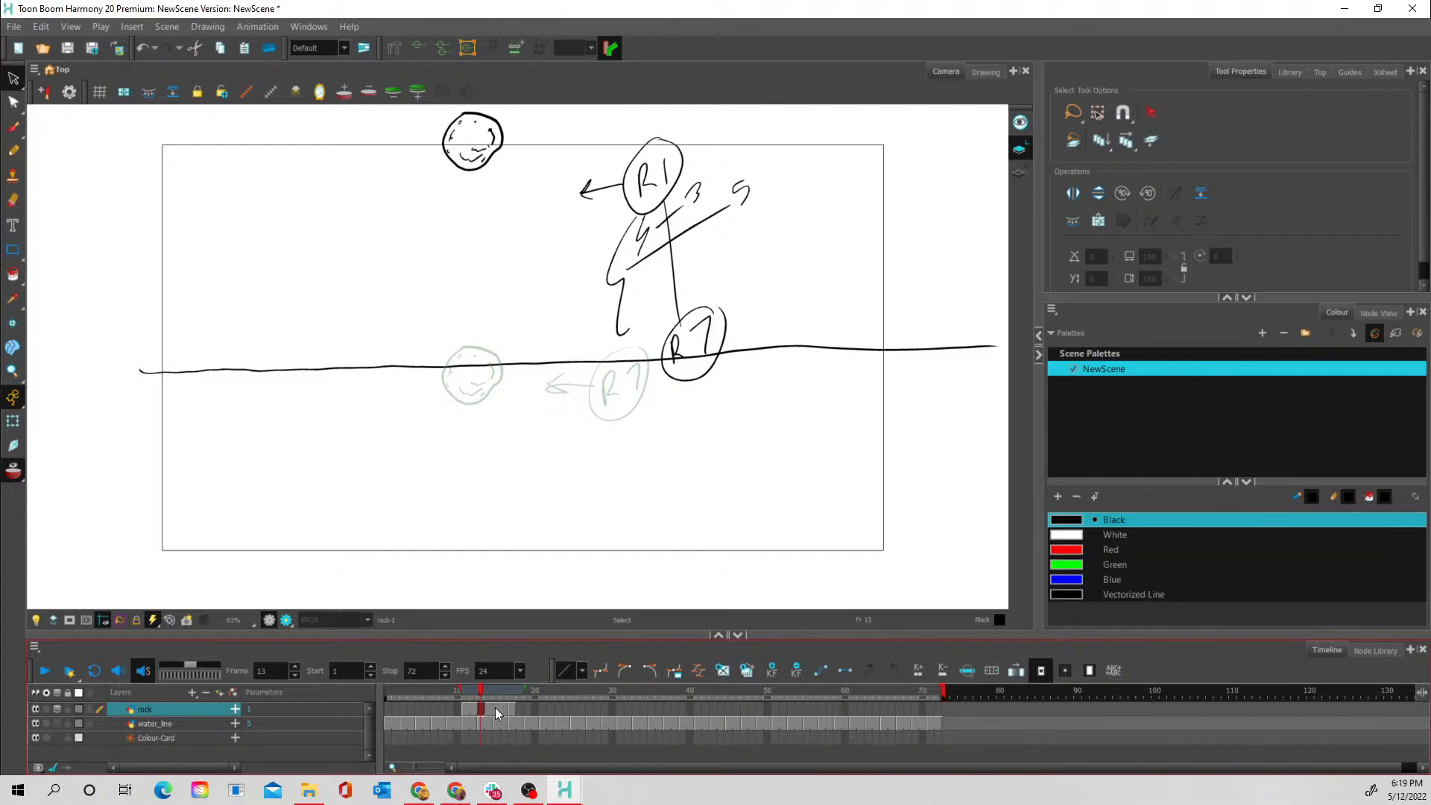
{"action": "left_click", "coordinate": [494, 711]}
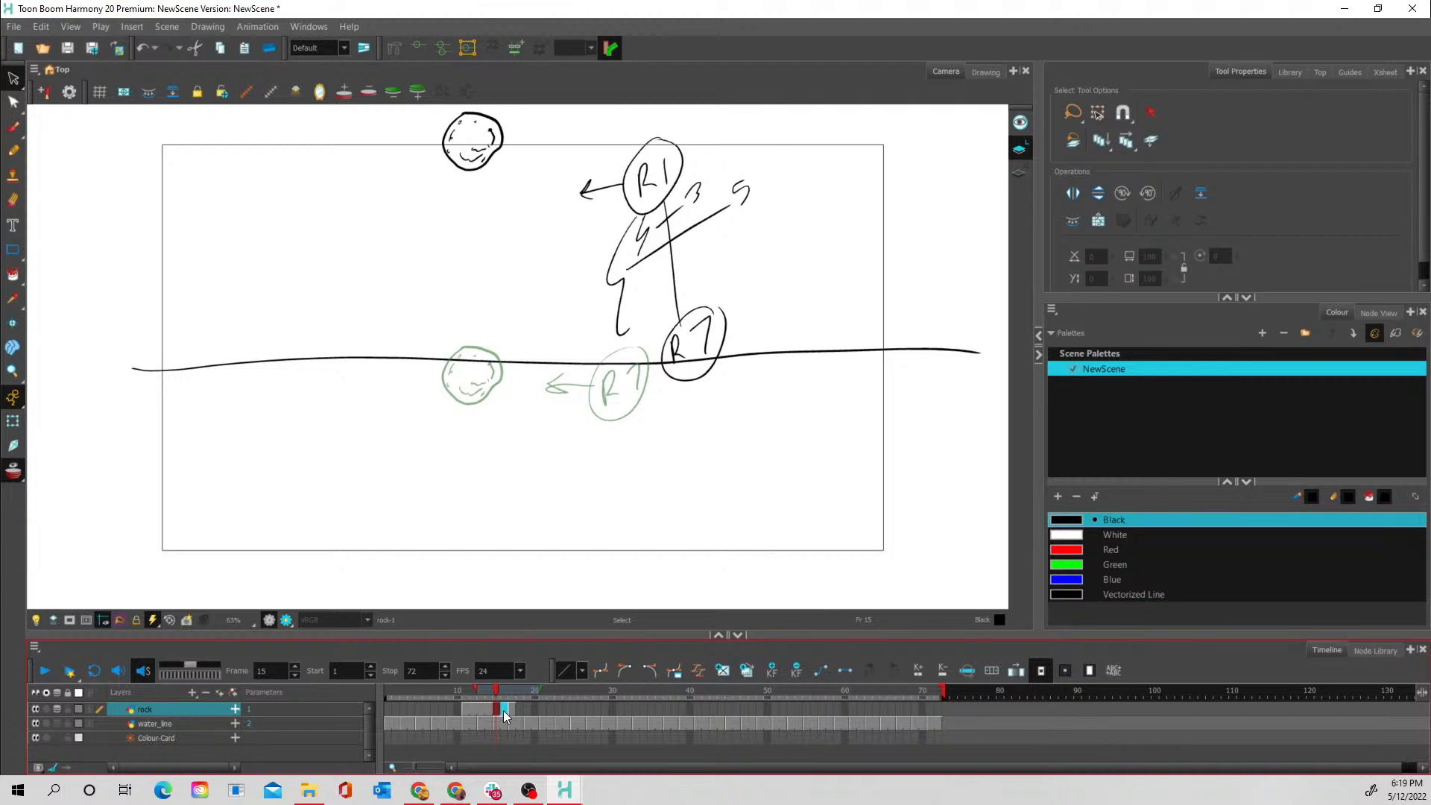
{"action": "key", "text": "Delete"}
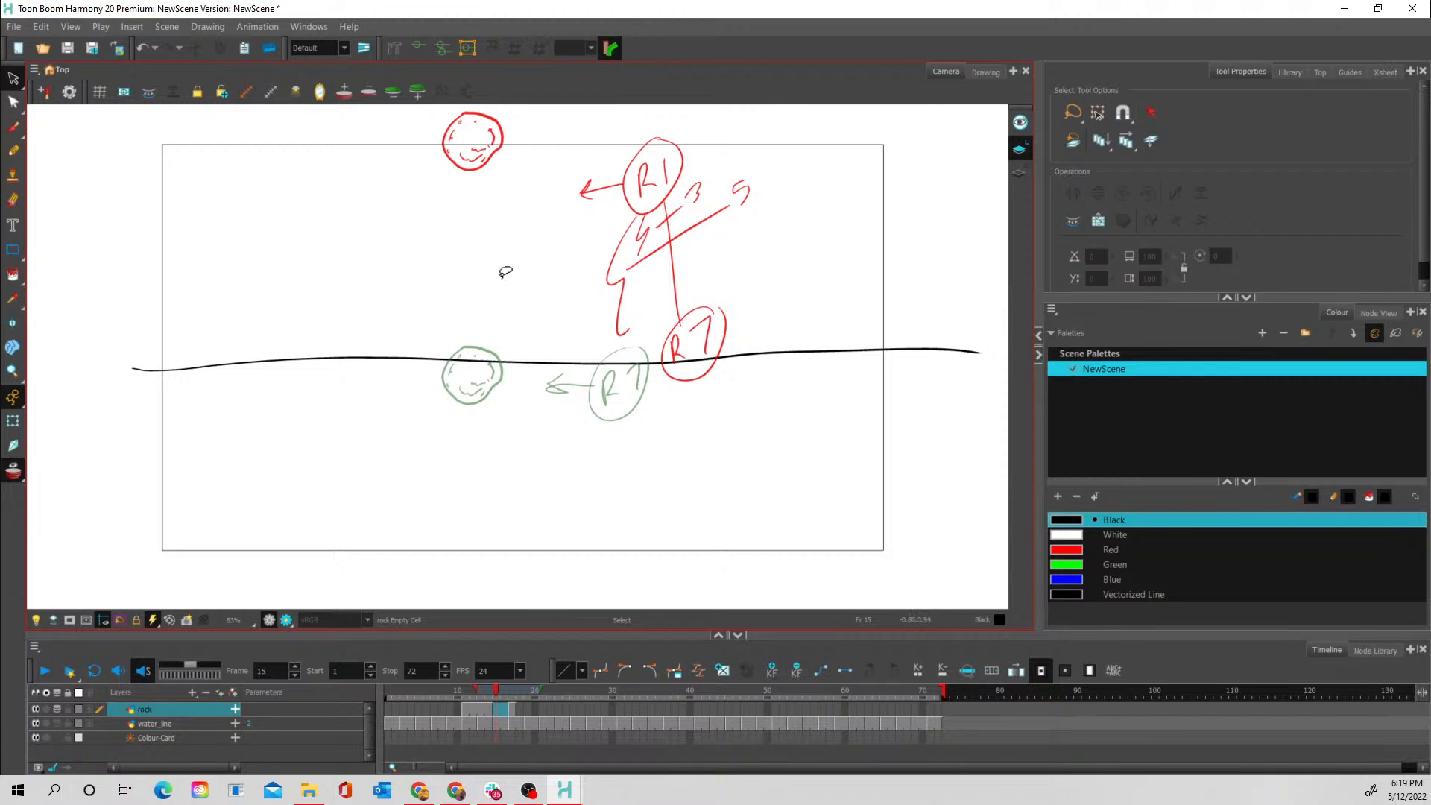
- Paste the rock into frame 15, place it midway between the R1 and R7 rocks and rotate it
{"action": "right_click", "coordinate": [505, 272]}
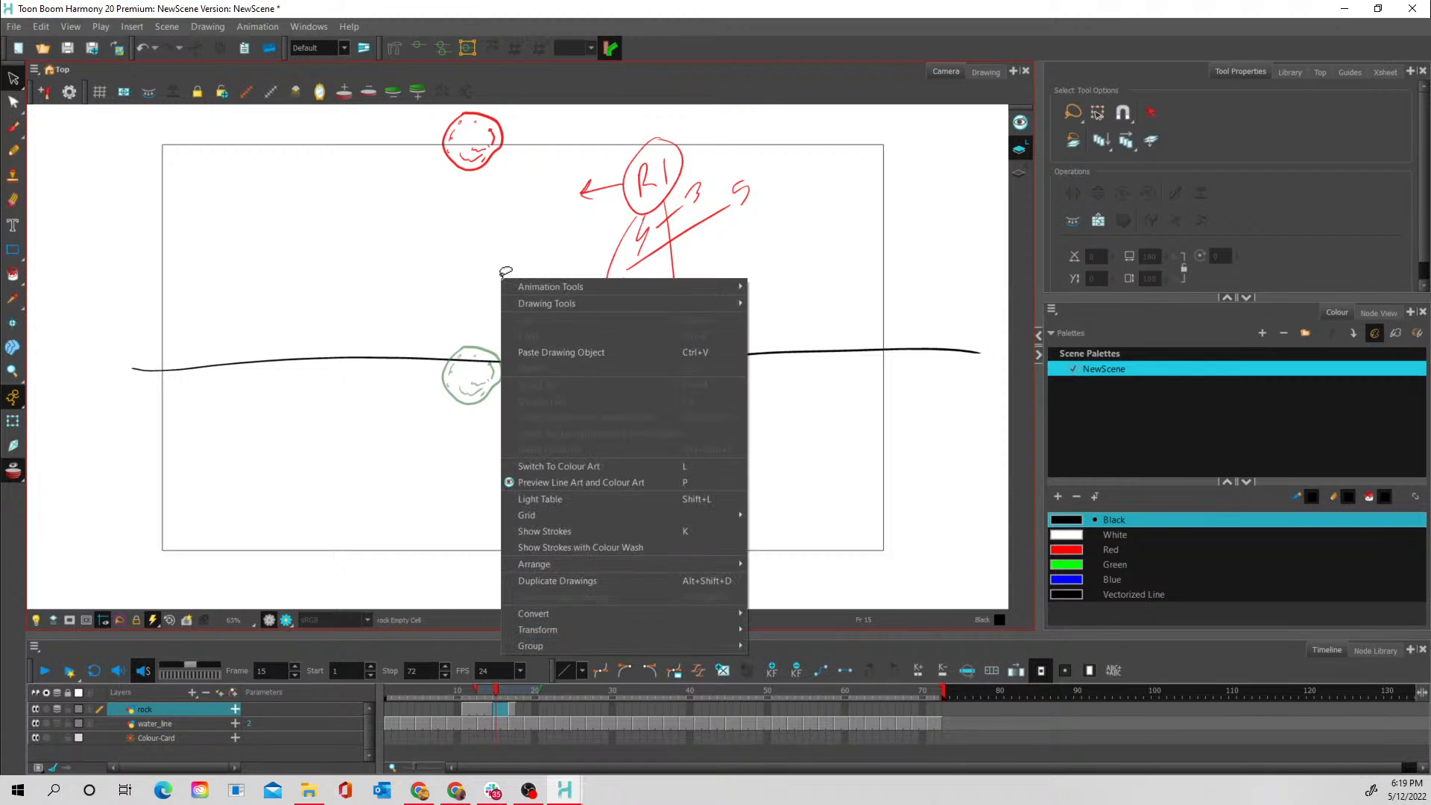
{"action": "left_click", "coordinate": [518, 350]}
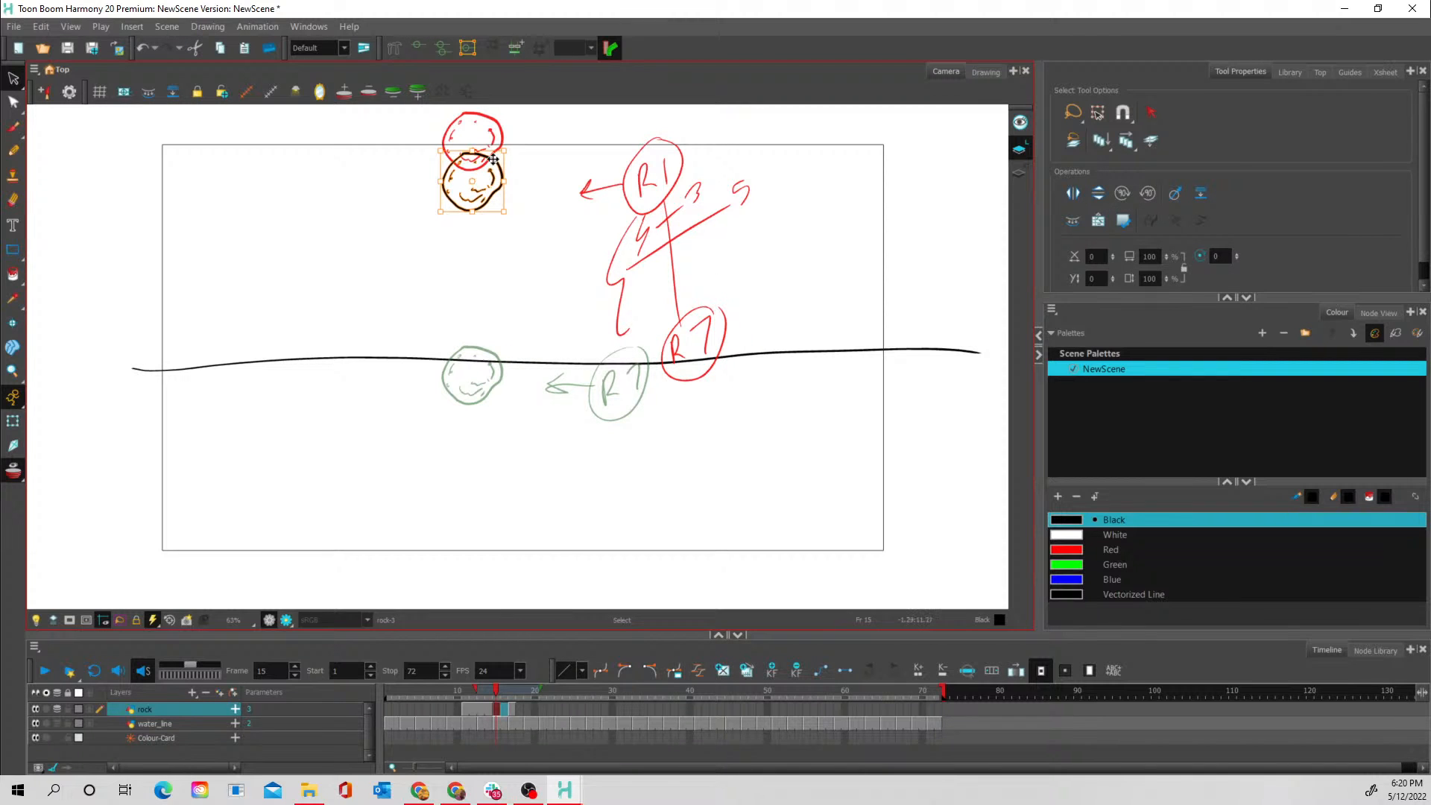
{"action": "mouse_move", "coordinate": [493, 159]}
{"action": "left_mouse_down"}
{"action": "mouse_move", "coordinate": [492, 237]}
{"action": "mouse_move", "coordinate": [514, 252]}
{"action": "mouse_move", "coordinate": [486, 296]}
{"action": "left_mouse_up"}
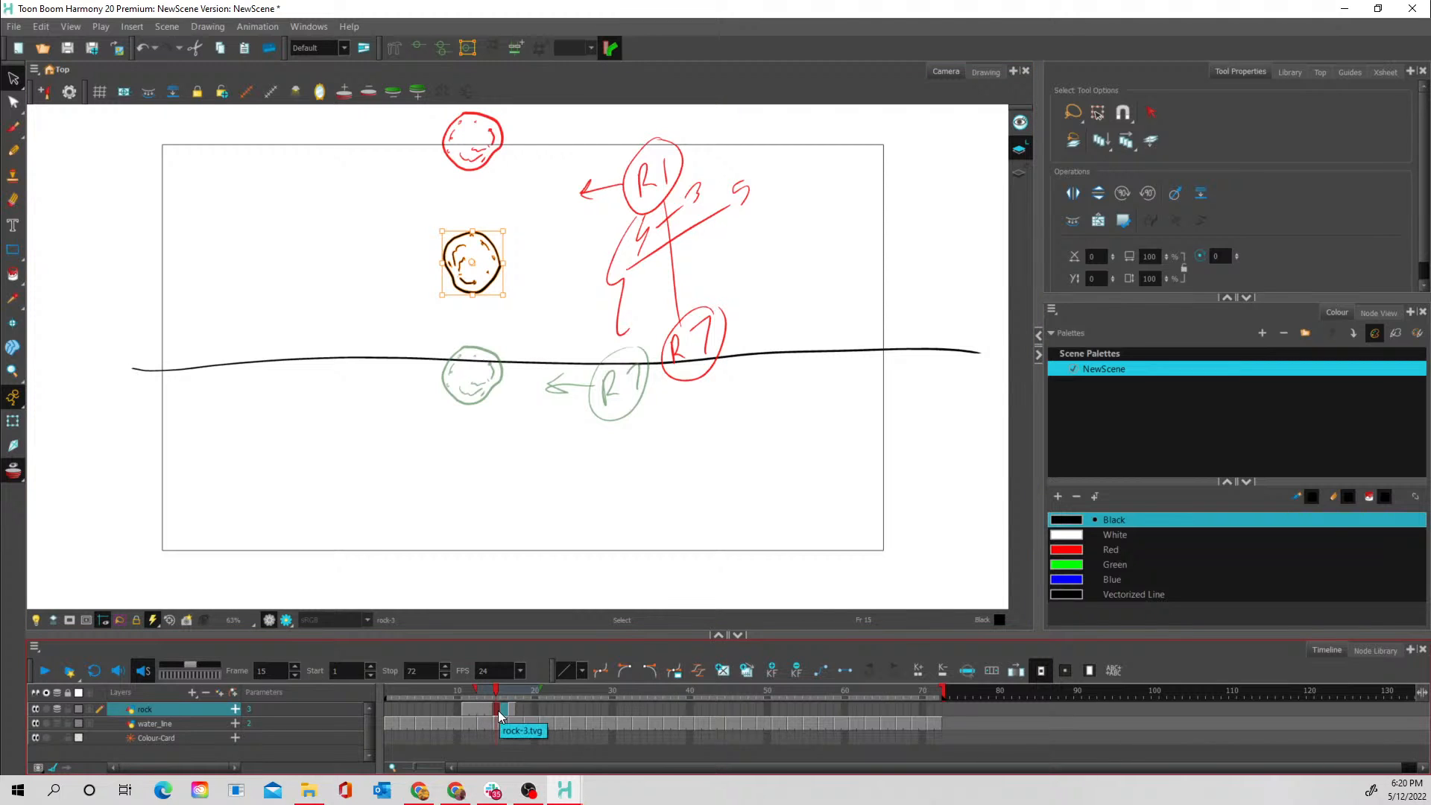
- Hold the frame 15 rock drawing for two frames and keep the R7 drawing starting at frame 17
{"action": "left_click", "coordinate": [539, 709]}
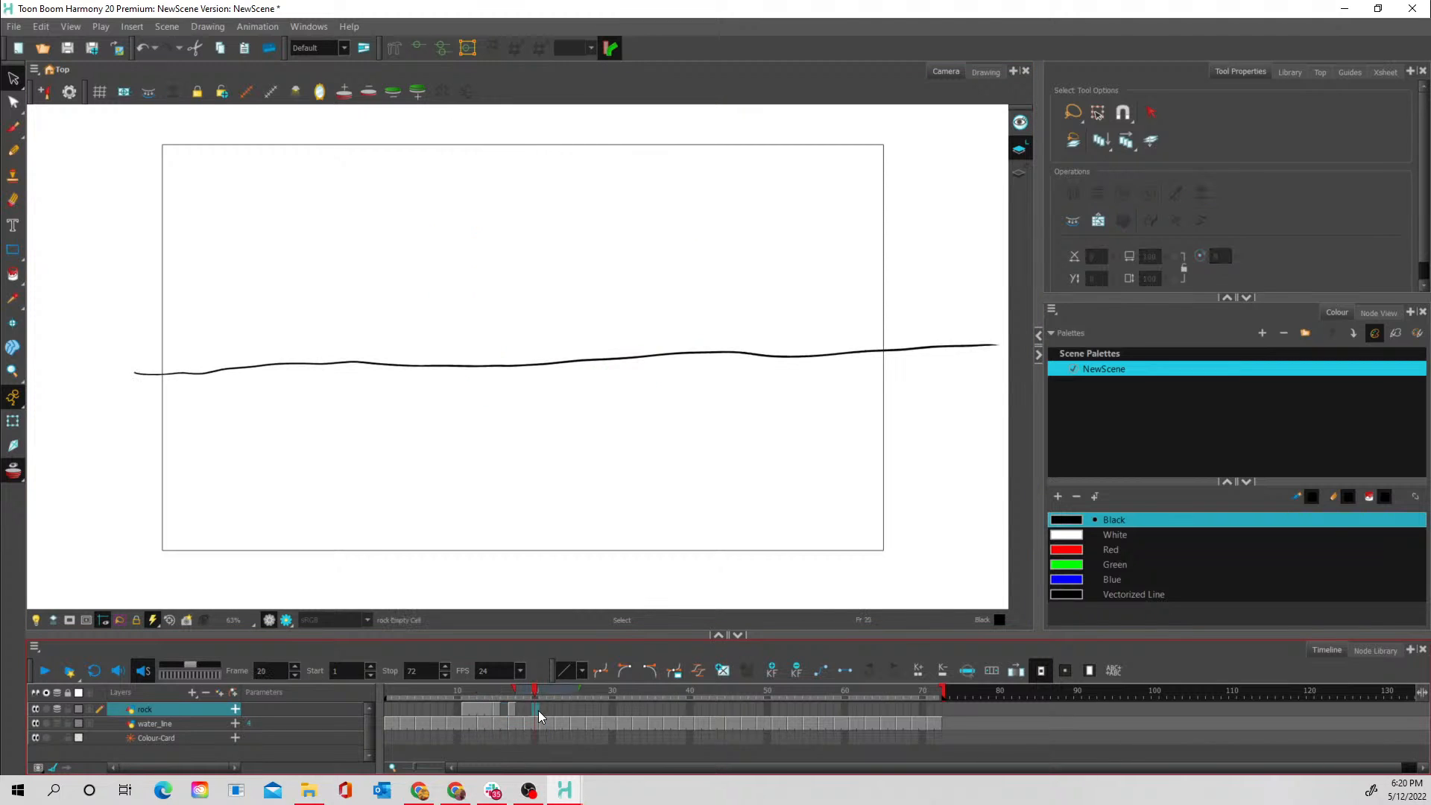
{"action": "left_click", "coordinate": [495, 712]}
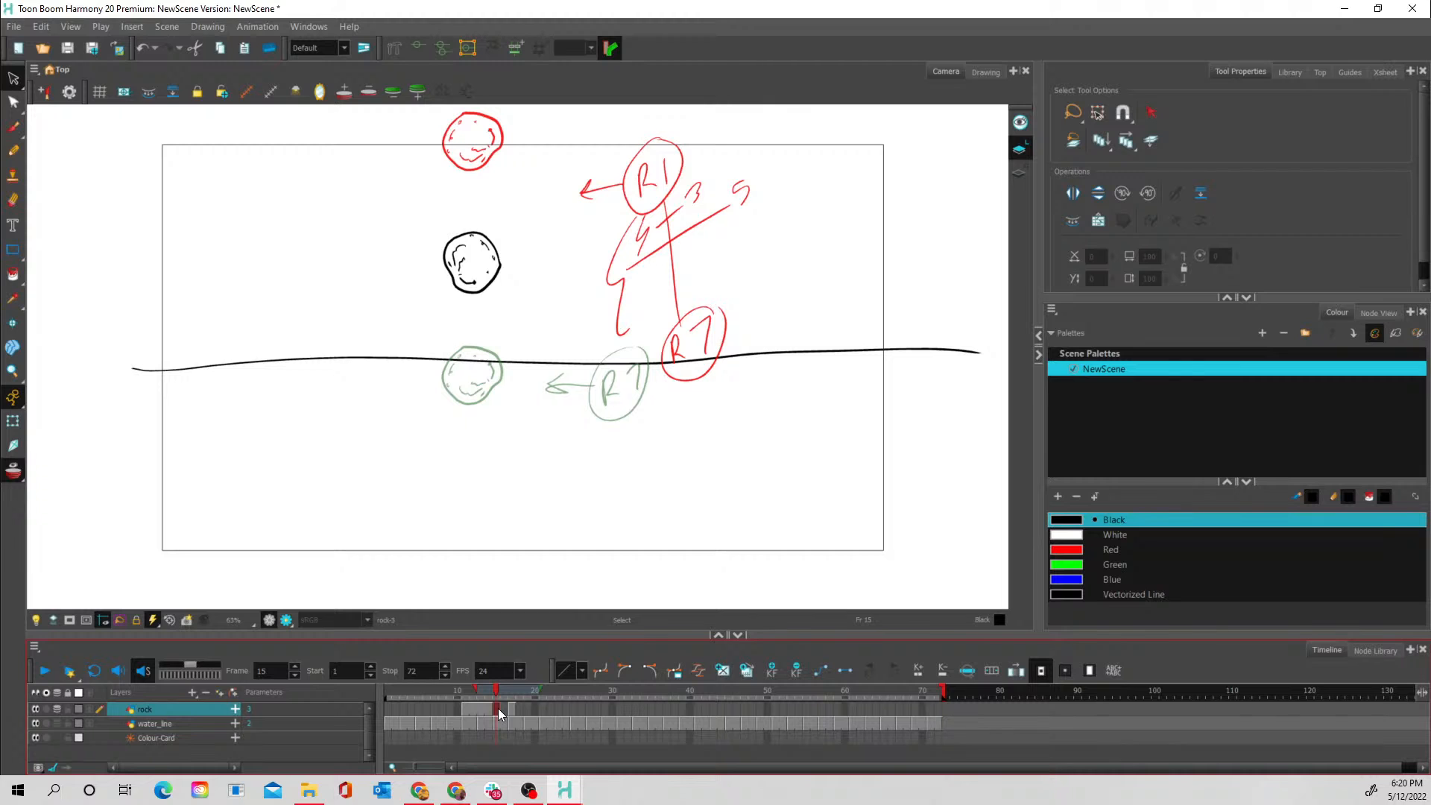
{"action": "key", "text": "plus"}
{"action": "left_click", "coordinate": [512, 708]}
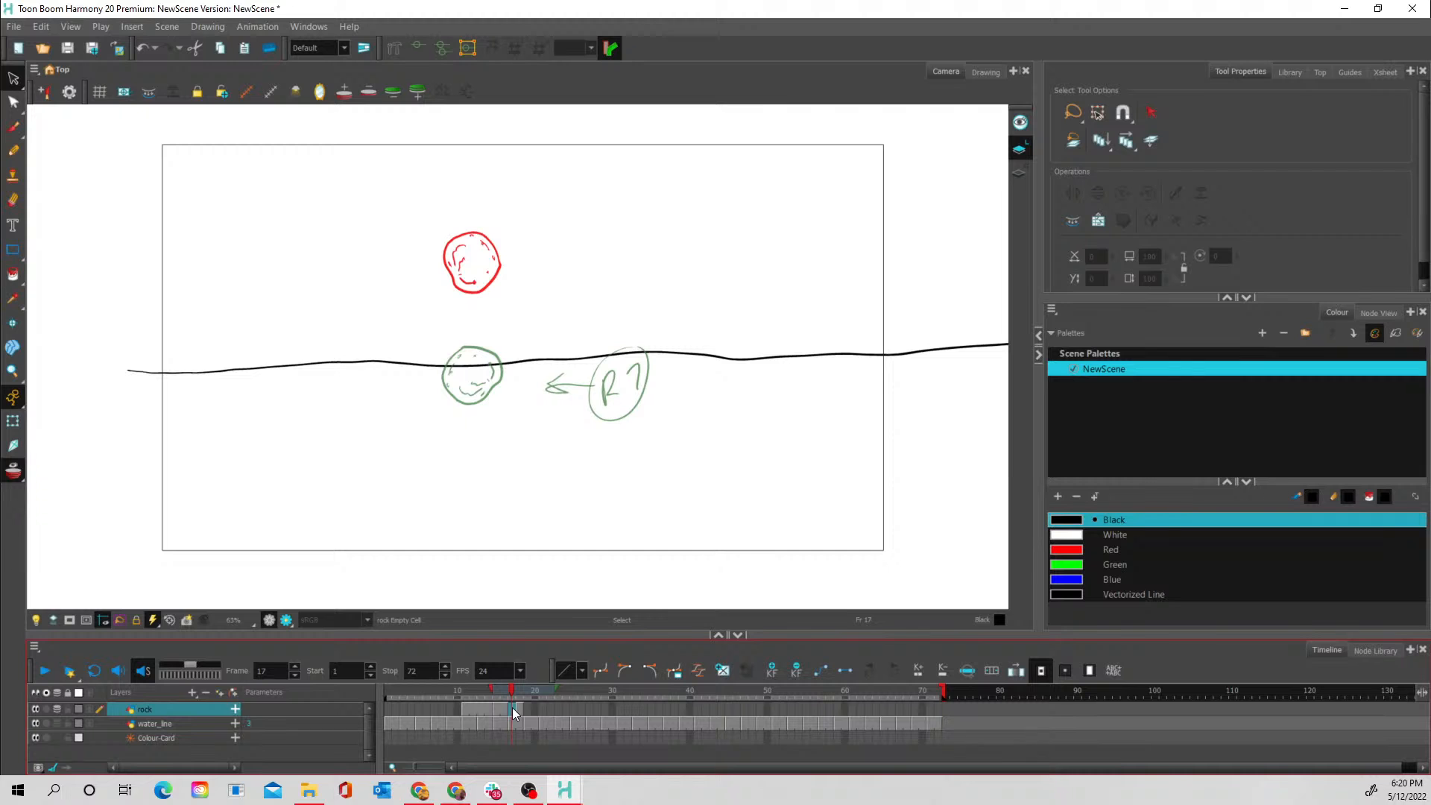
{"action": "key", "text": "ctrl+v"}
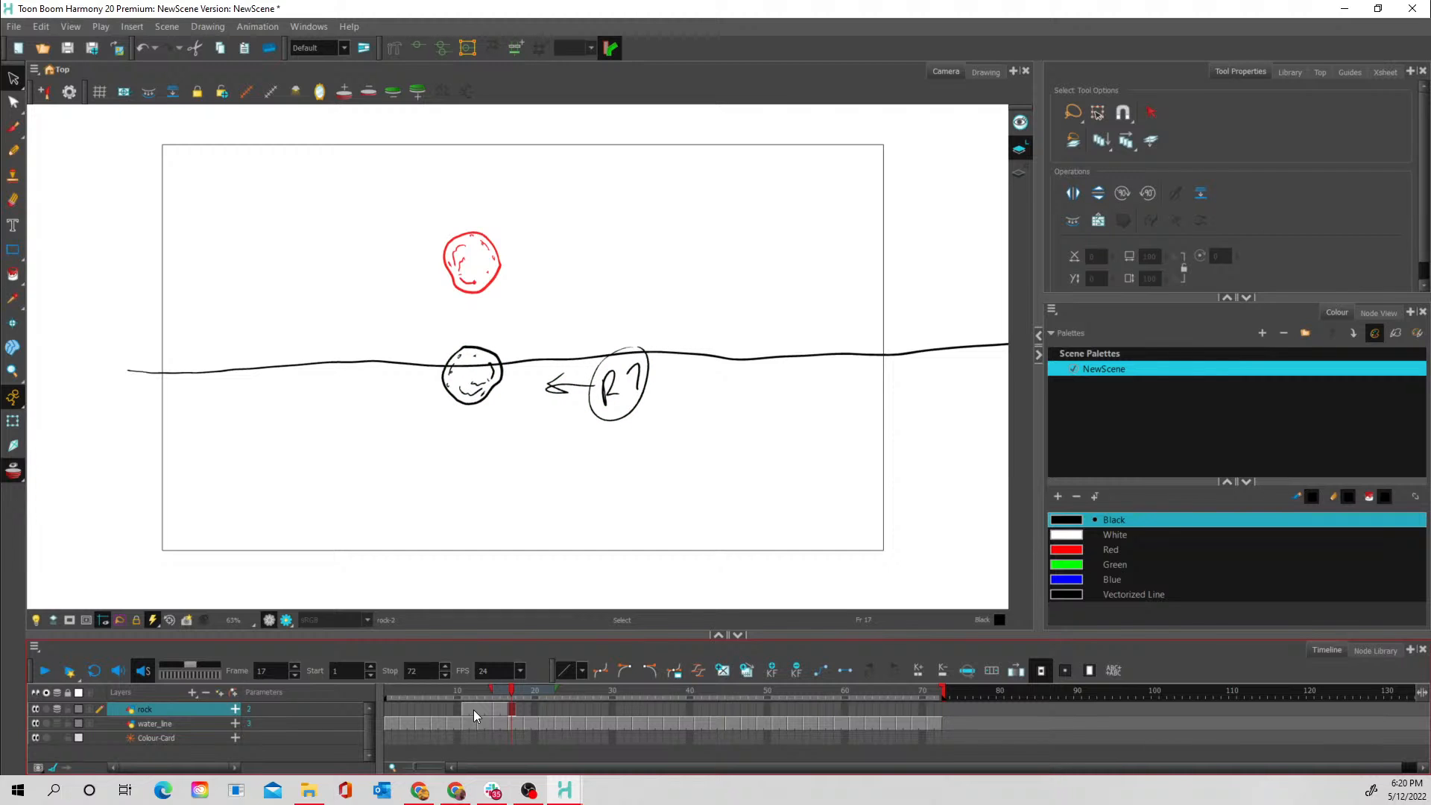
- Clear the exposure of the rock layer at frames 13 and 14
{"action": "left_click", "coordinate": [481, 709]}
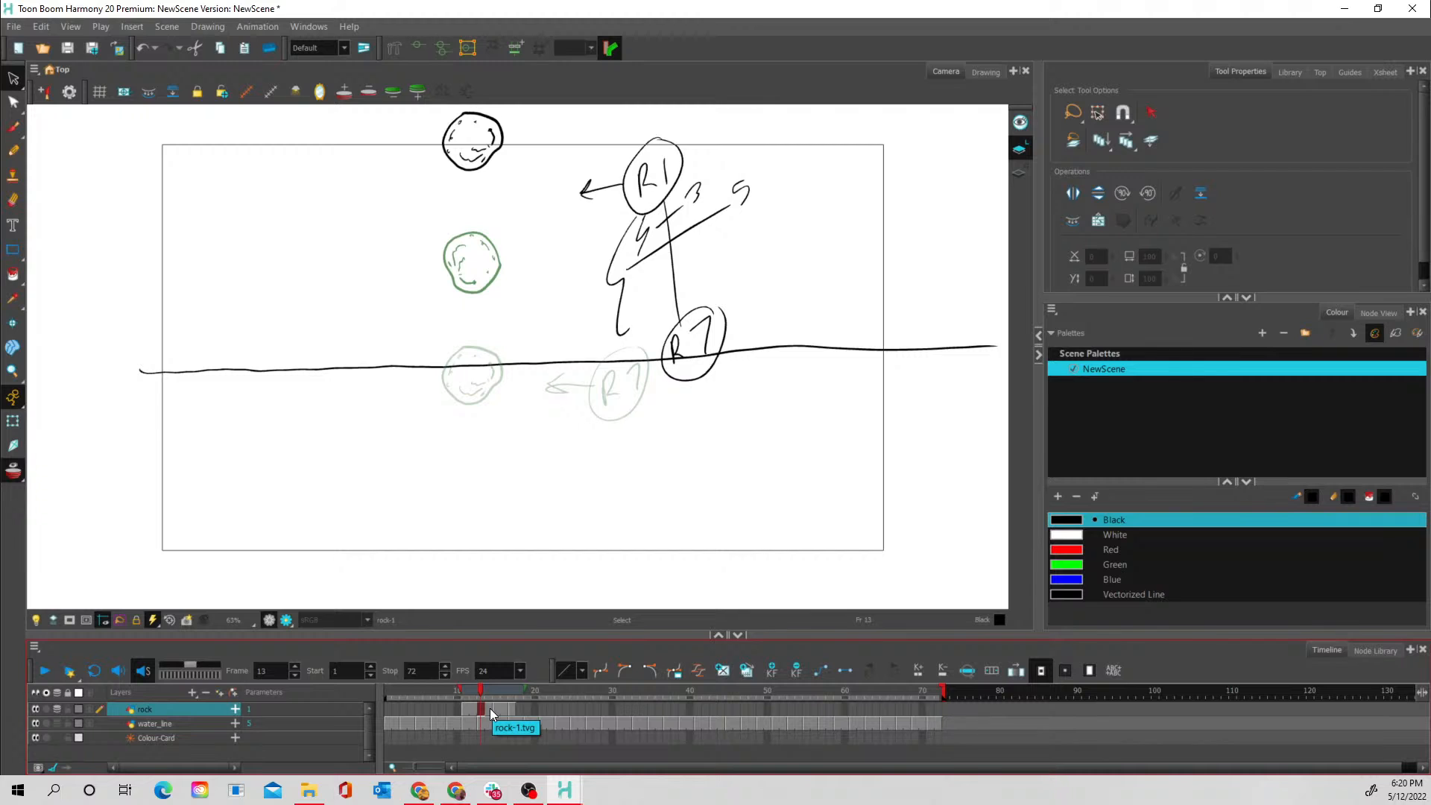
{"action": "left_click", "coordinate": [490, 712]}
{"action": "key", "text": "Delete"}
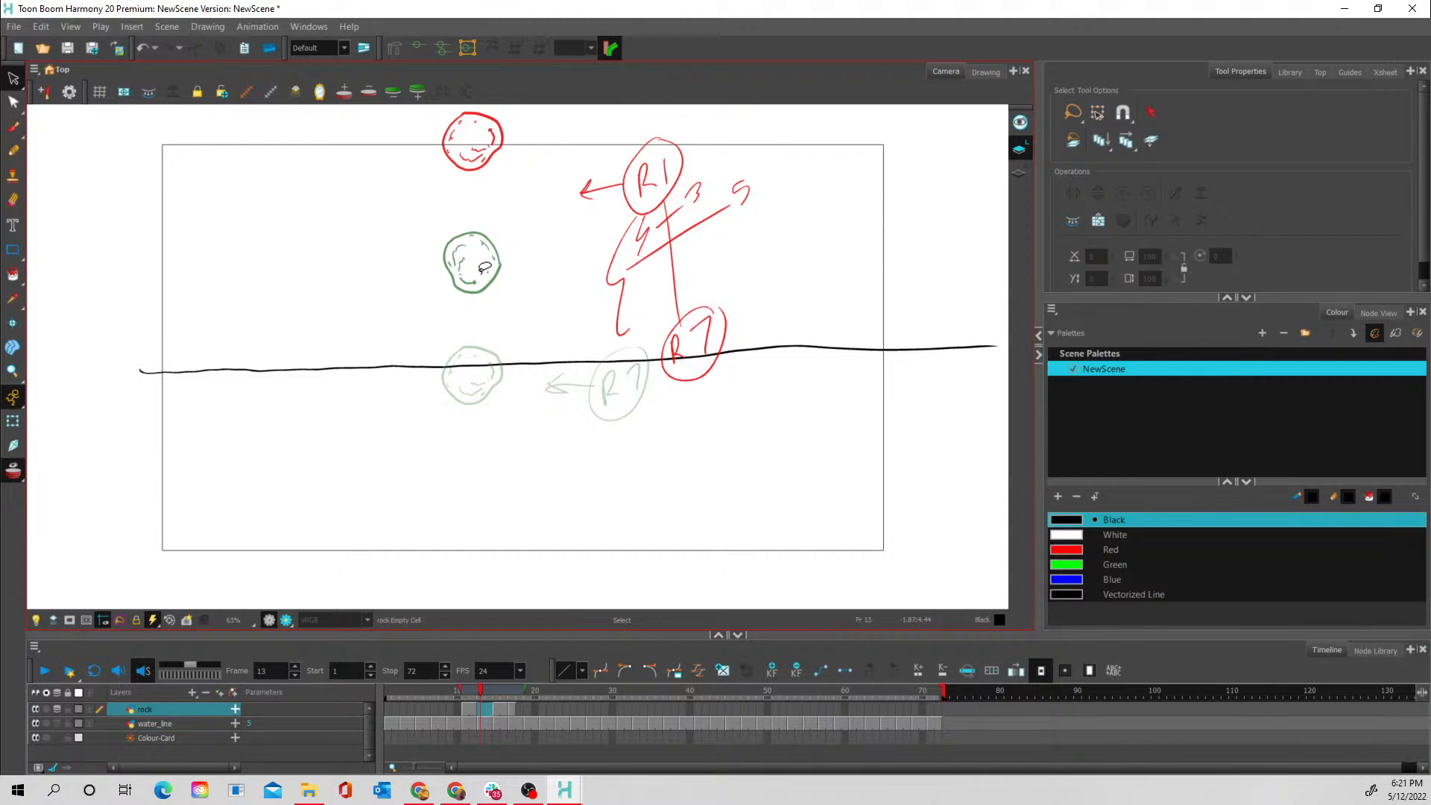
- Paste the rock into frame 13, place it midway between the R1 rock and the frame 15 rock and turn it slightly
{"action": "key", "text": "ctrl+v"}
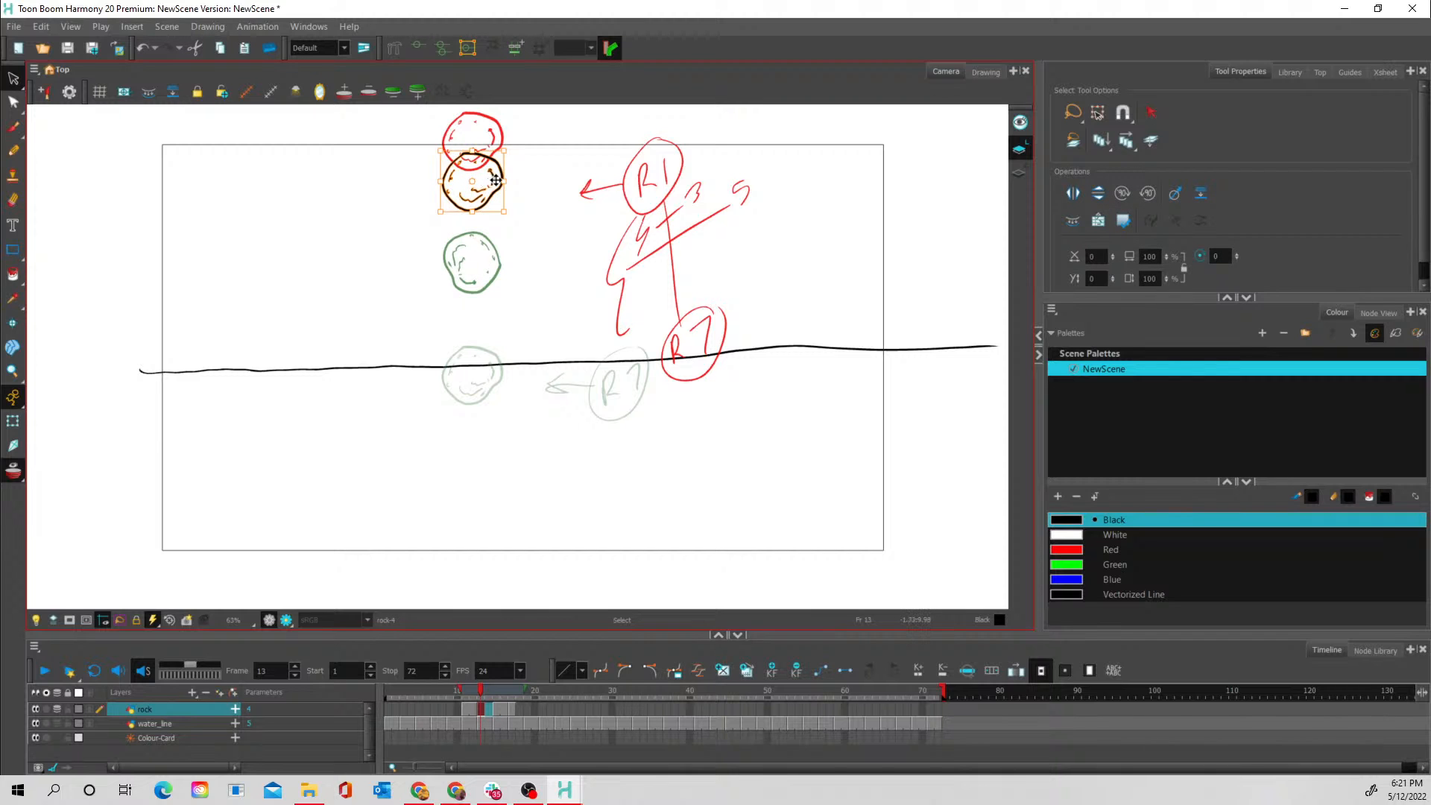
{"action": "mouse_move", "coordinate": [512, 152]}
{"action": "left_mouse_down"}
{"action": "mouse_move", "coordinate": [526, 166]}
{"action": "mouse_move", "coordinate": [485, 192]}
{"action": "left_mouse_up"}
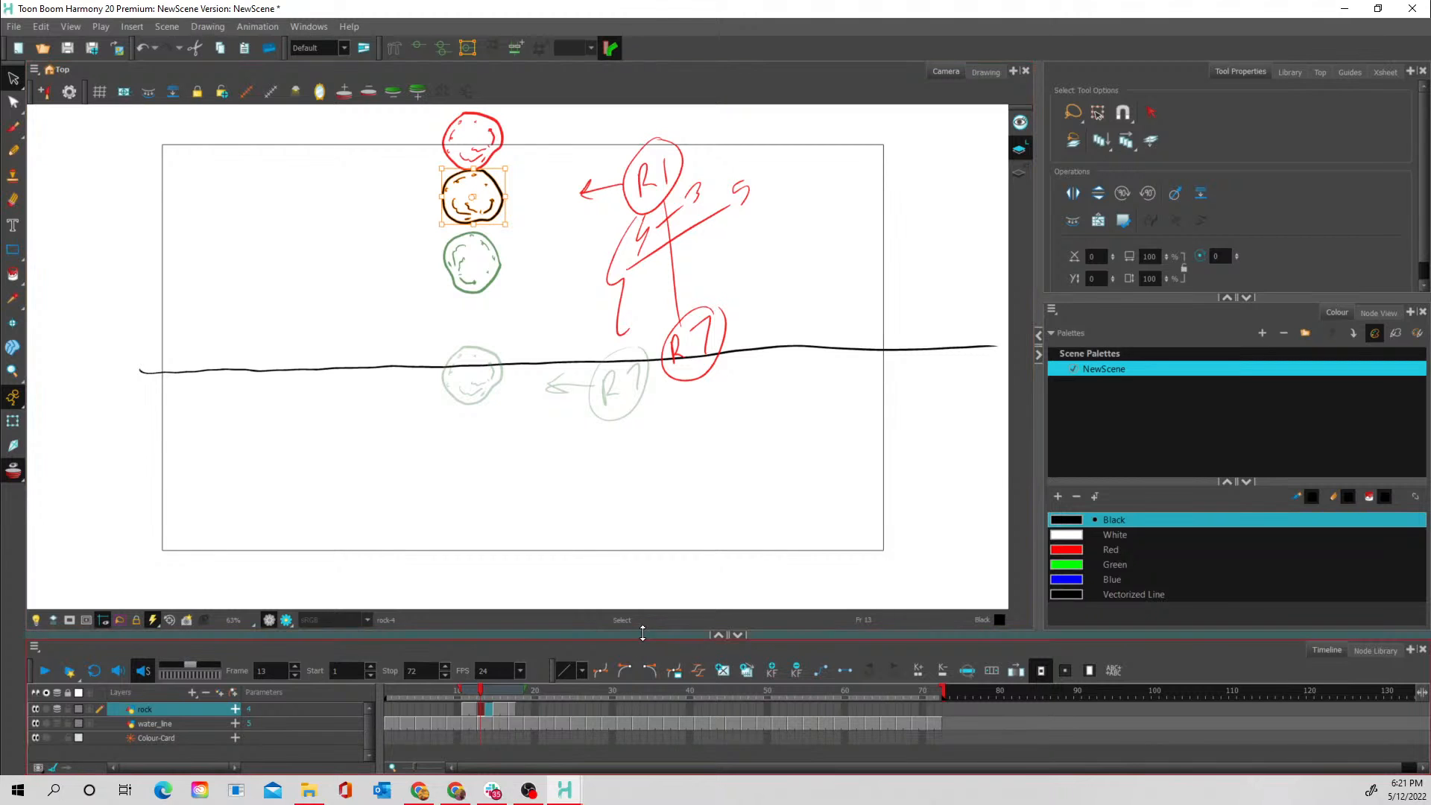
{"action": "left_click", "coordinate": [465, 693]}
- Hold the frame 13 rock for two frames and remove the extra empty cell at frame 15
{"action": "left_click", "coordinate": [483, 712]}
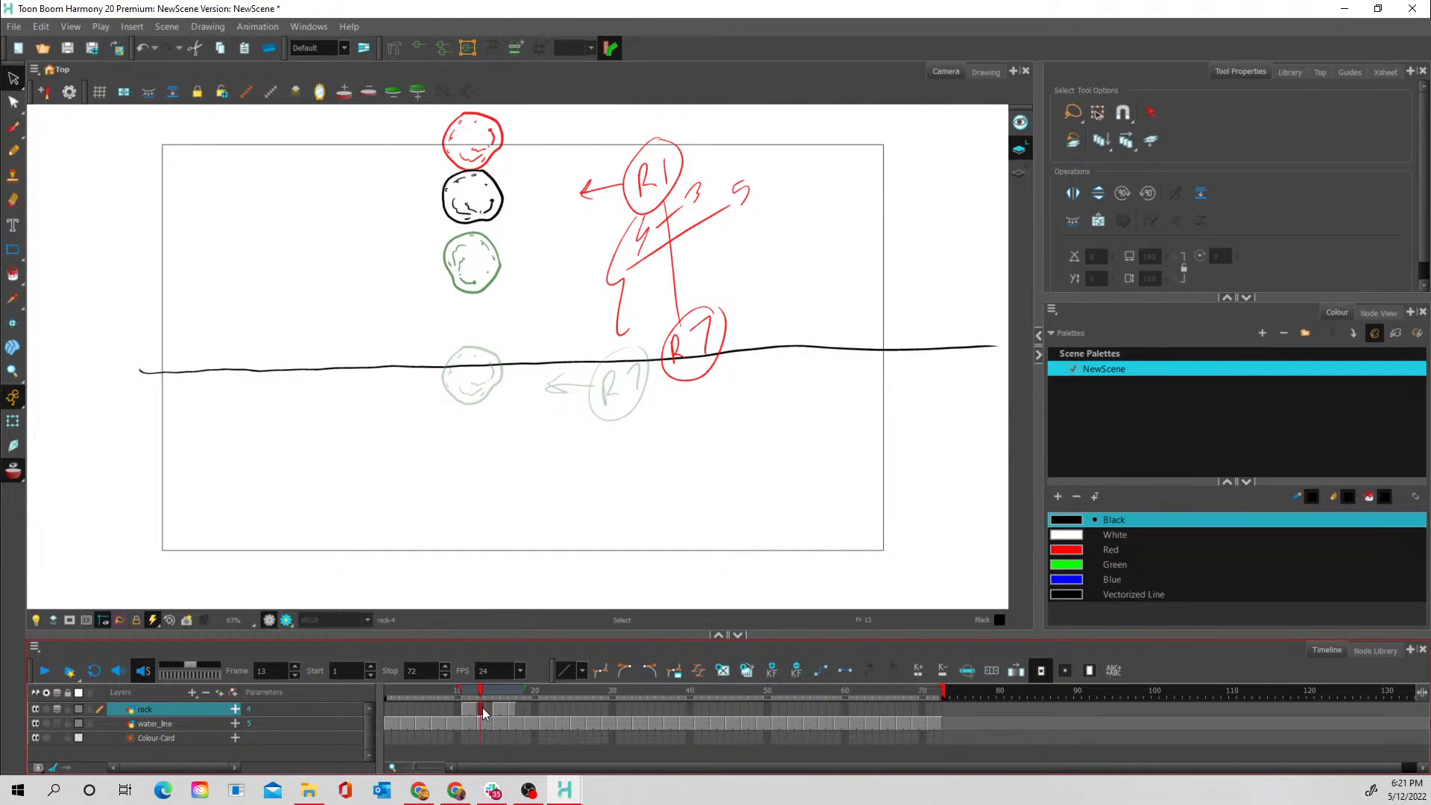
{"action": "left_click", "coordinate": [497, 714]}
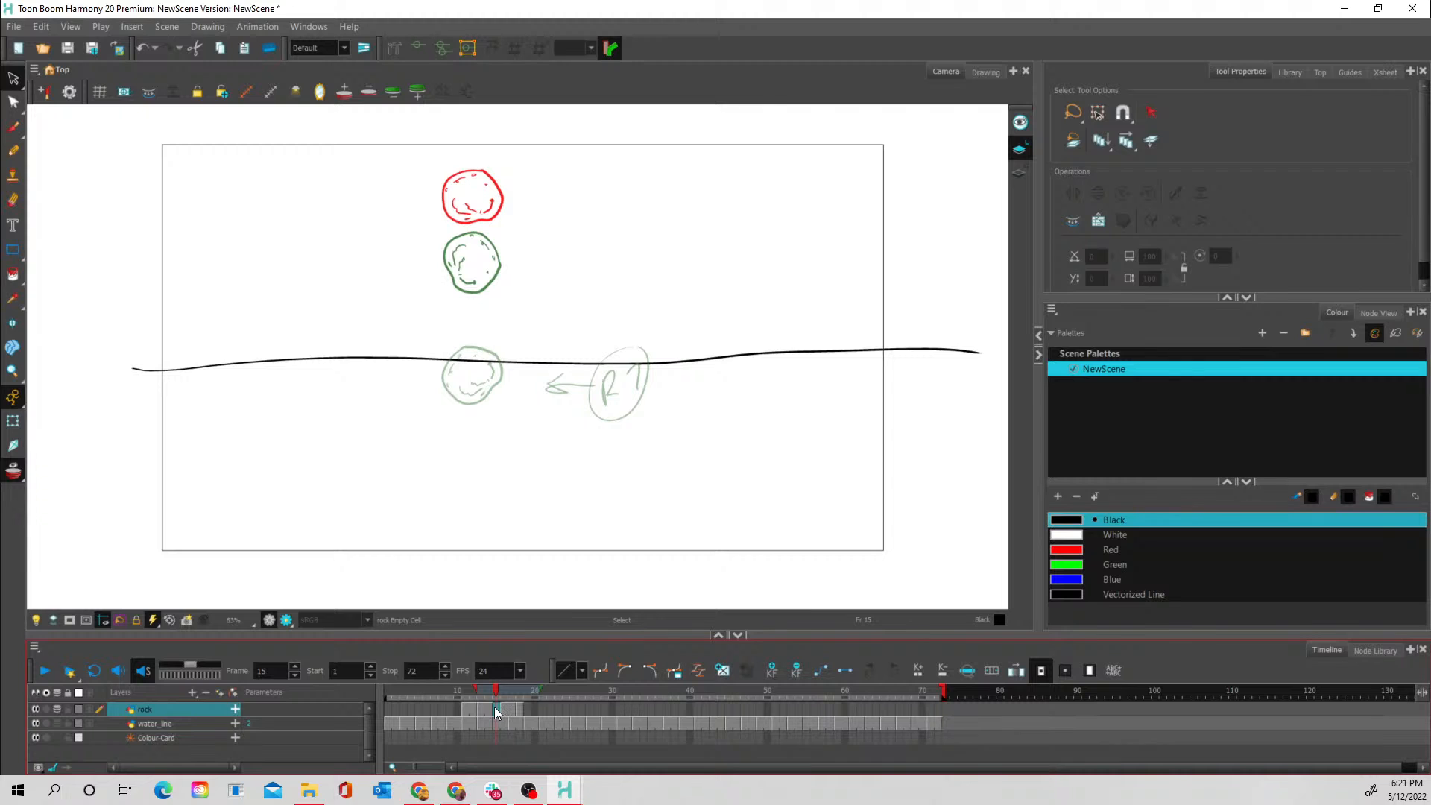
{"action": "key", "text": "minus"}
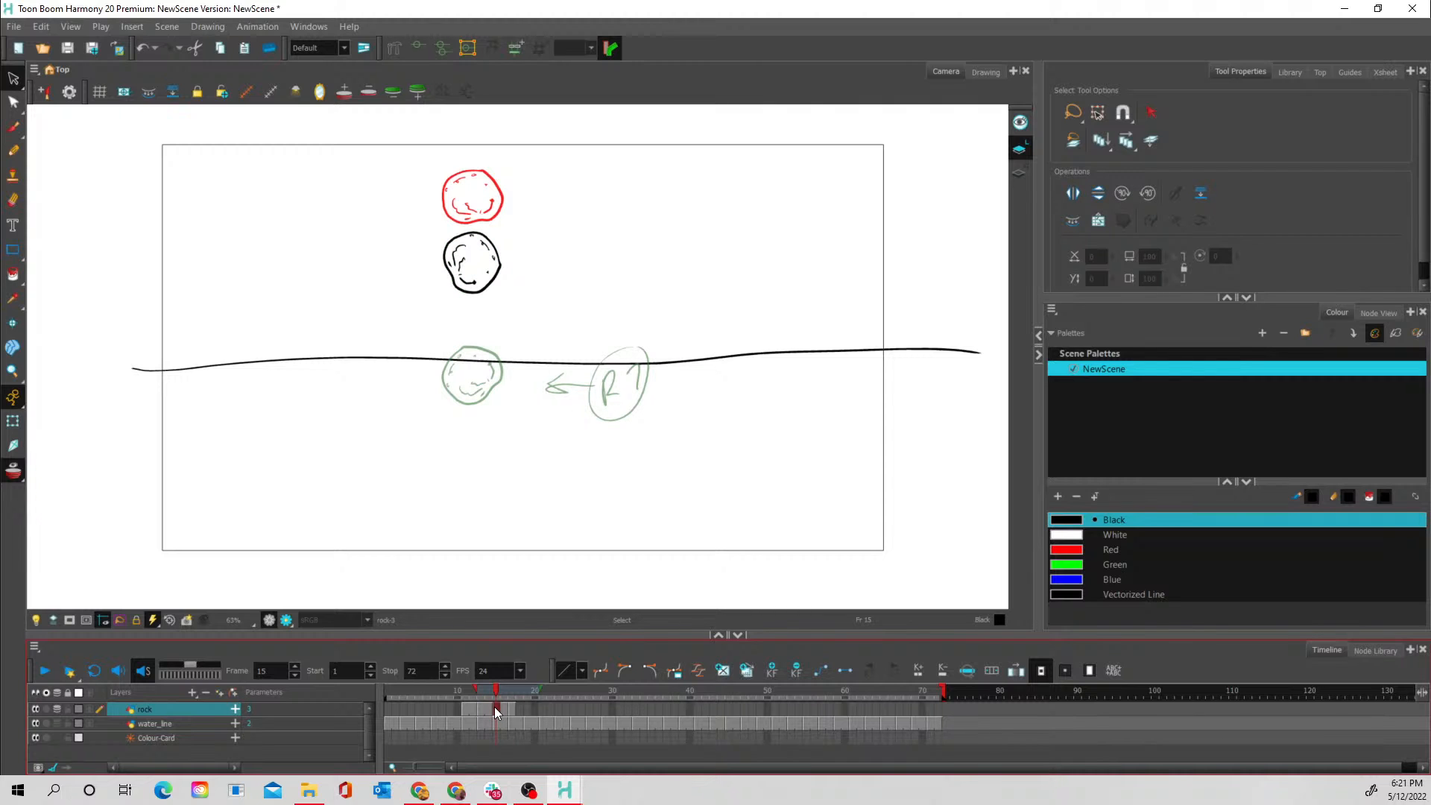
- Turn off onion skin and check the rock's fall by stepping and scrubbing through frames 10 to 20
{"action": "left_click", "coordinate": [456, 687]}
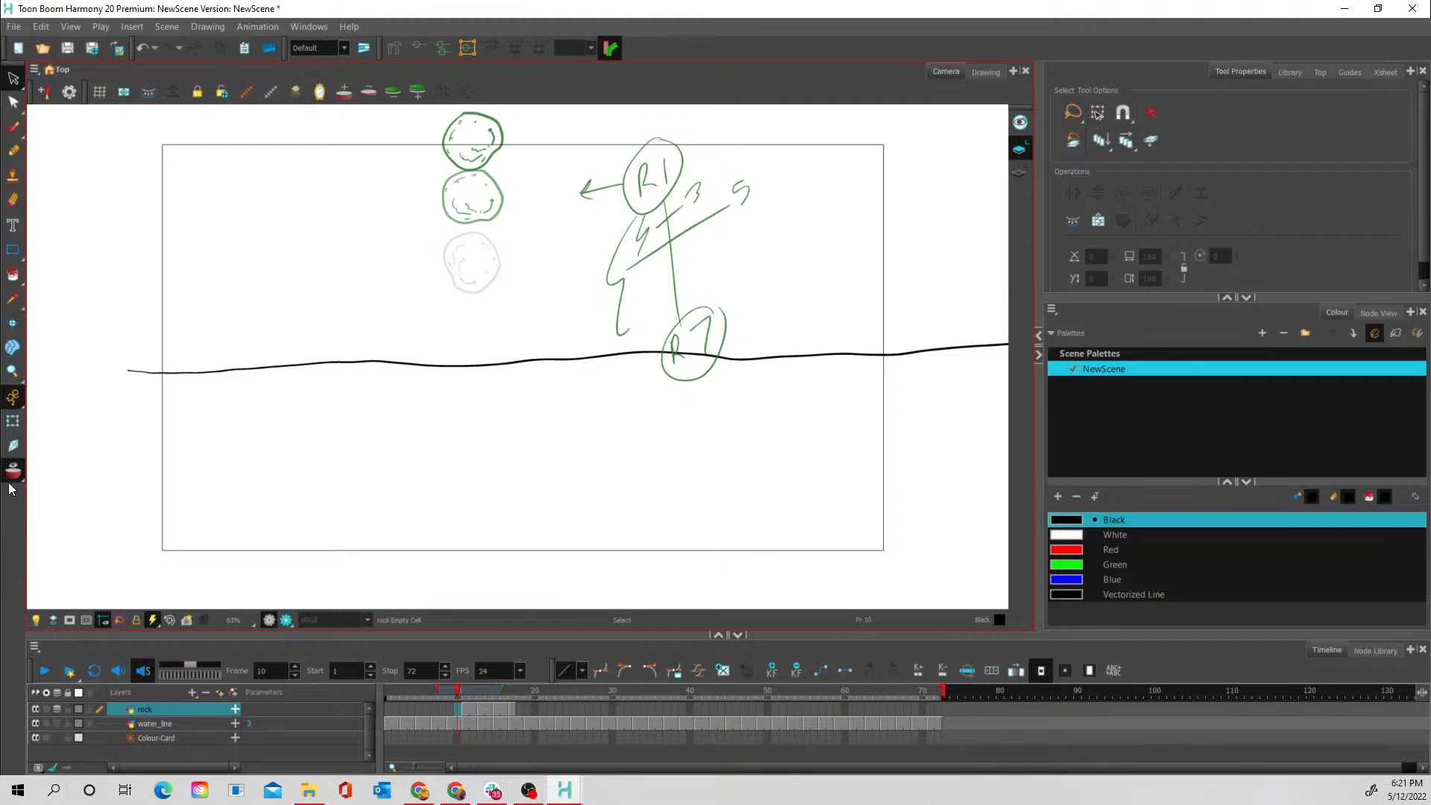
{"action": "left_click", "coordinate": [52, 620]}
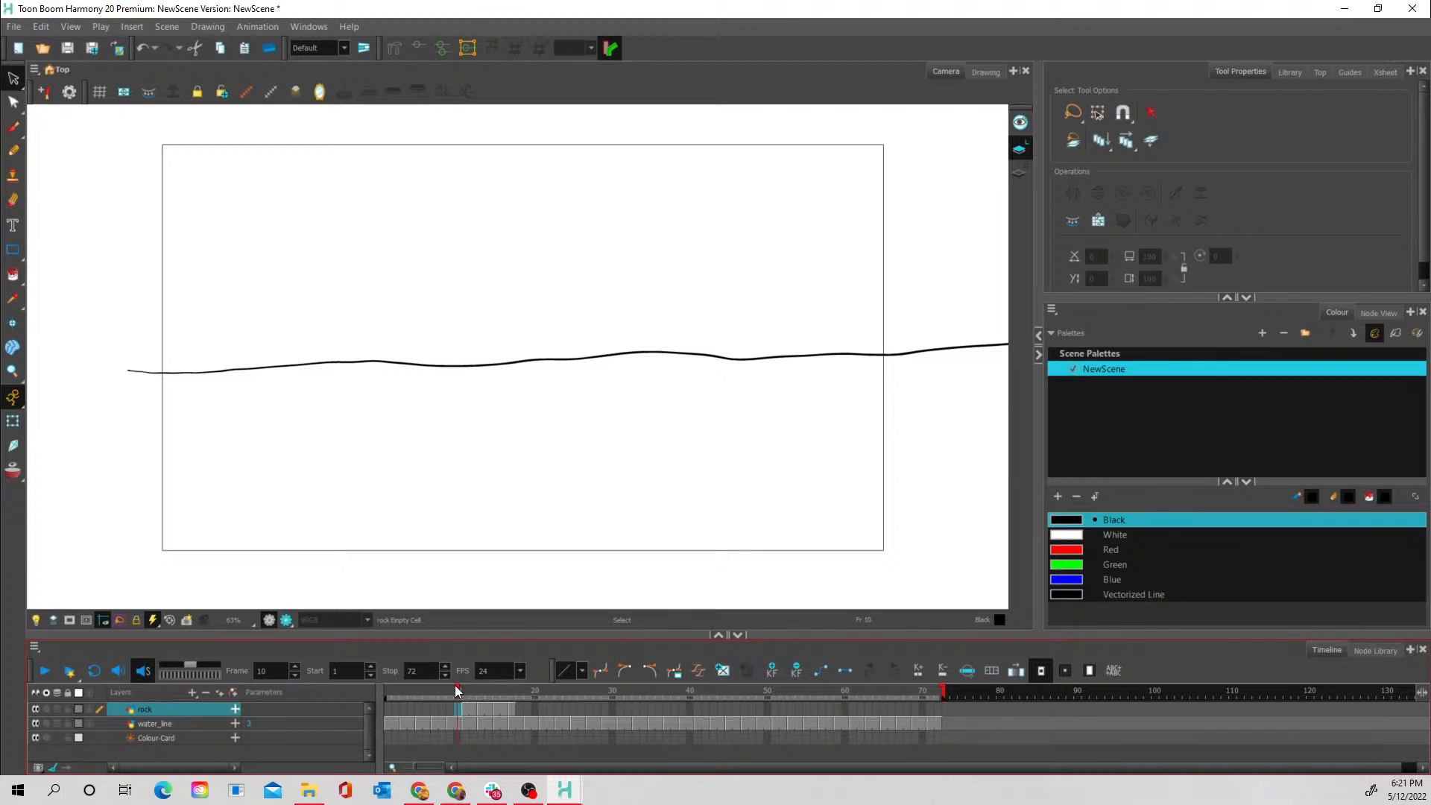
{"action": "key", "text": "period"}
{"action": "key", "text": "period"}
{"action": "key", "text": "period"}
{"action": "key", "text": "period"}
{"action": "key", "text": "period"}
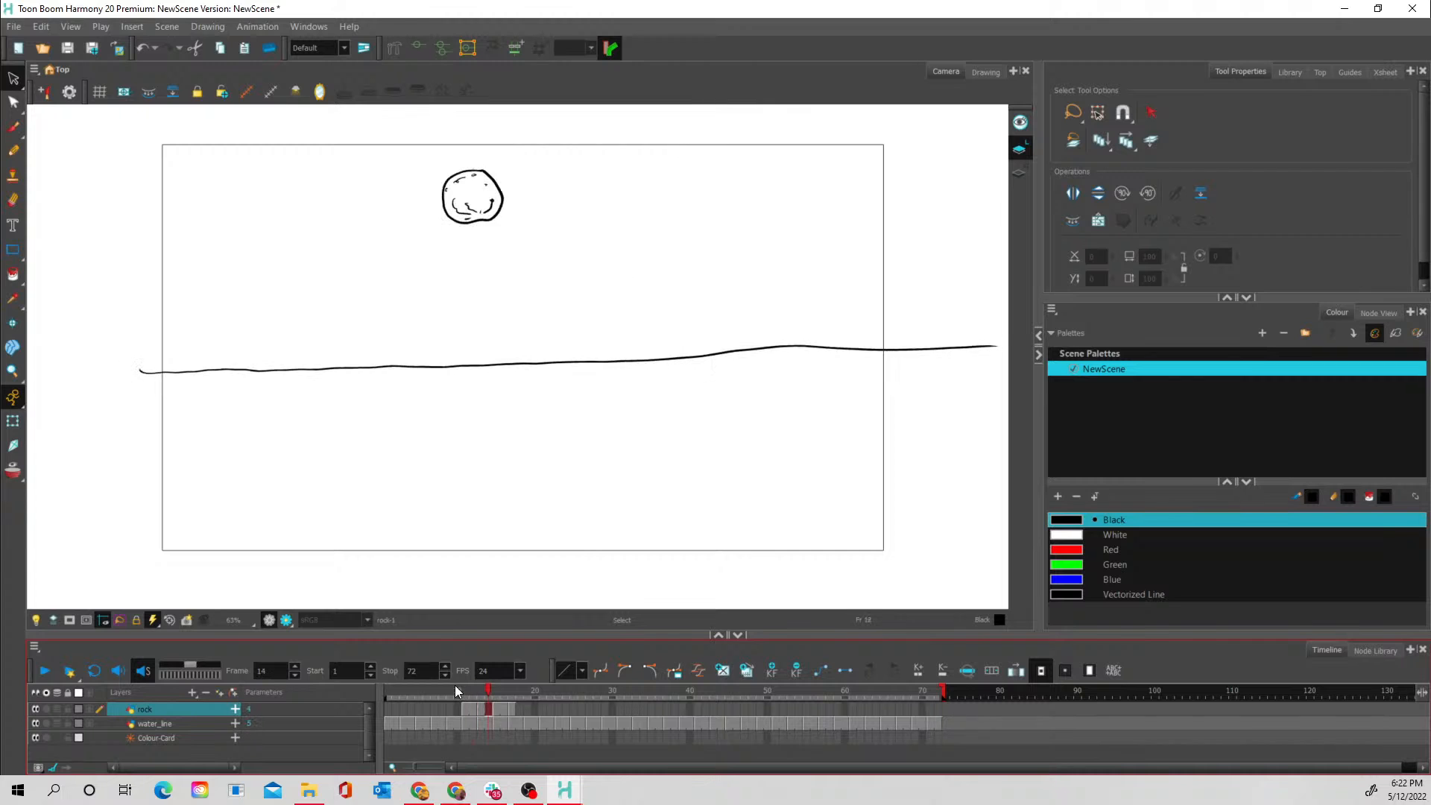
{"action": "key", "text": "period"}
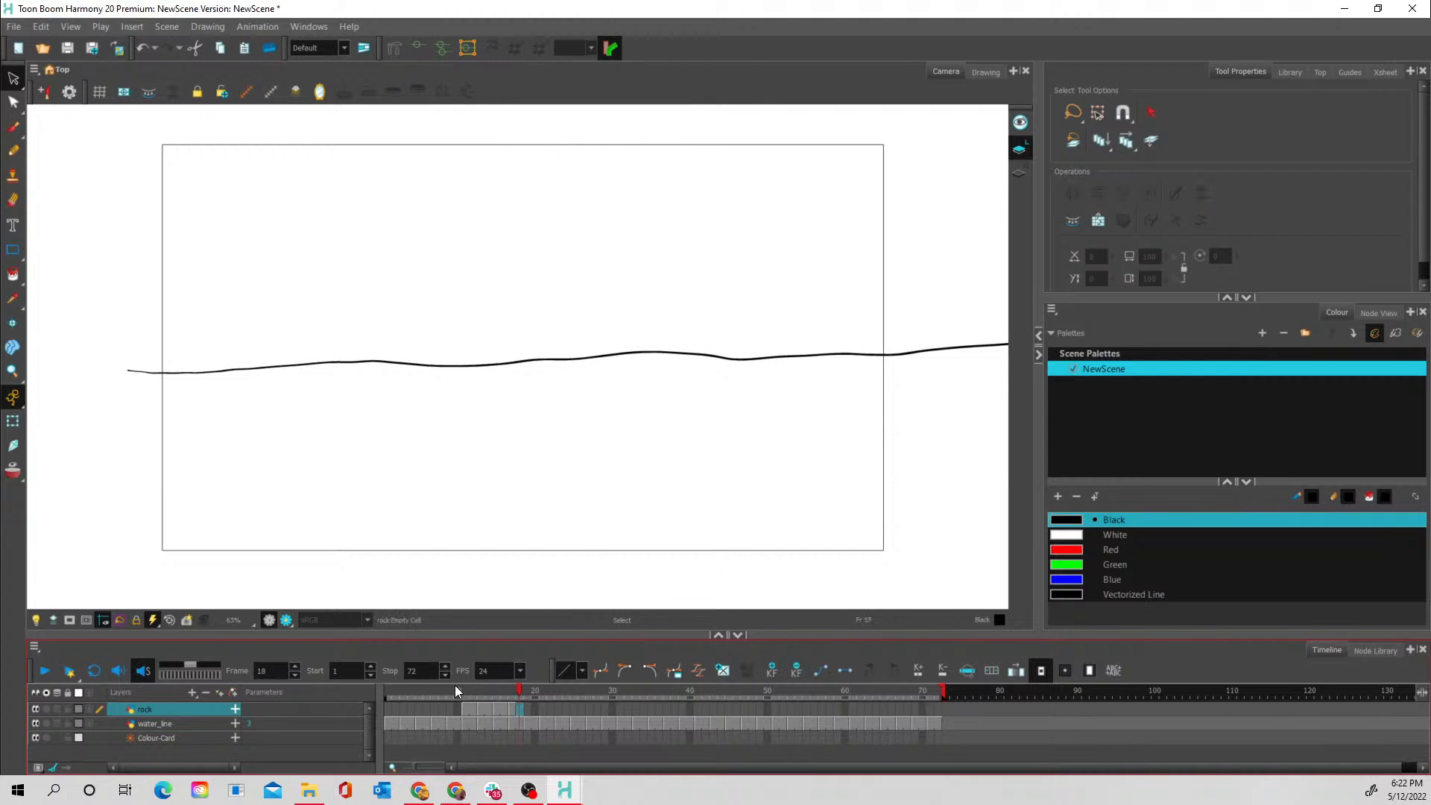
{"action": "key", "text": "comma"}
{"action": "key", "text": "comma"}
{"action": "key", "text": "comma"}
{"action": "key", "text": "comma"}
{"action": "key", "text": "comma"}
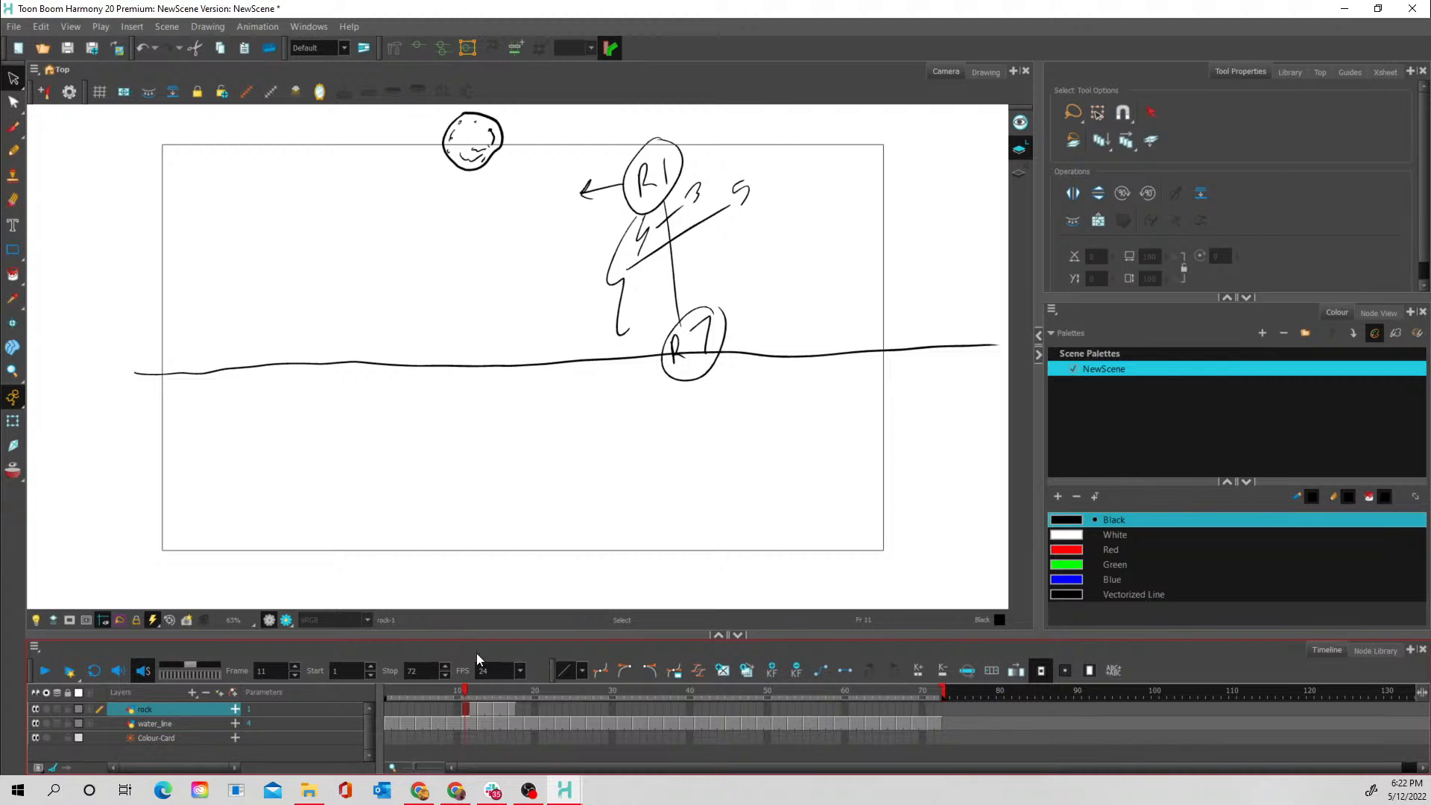
{"action": "left_click_drag", "start_coordinate": [450, 695], "coordinate": [526, 687]}
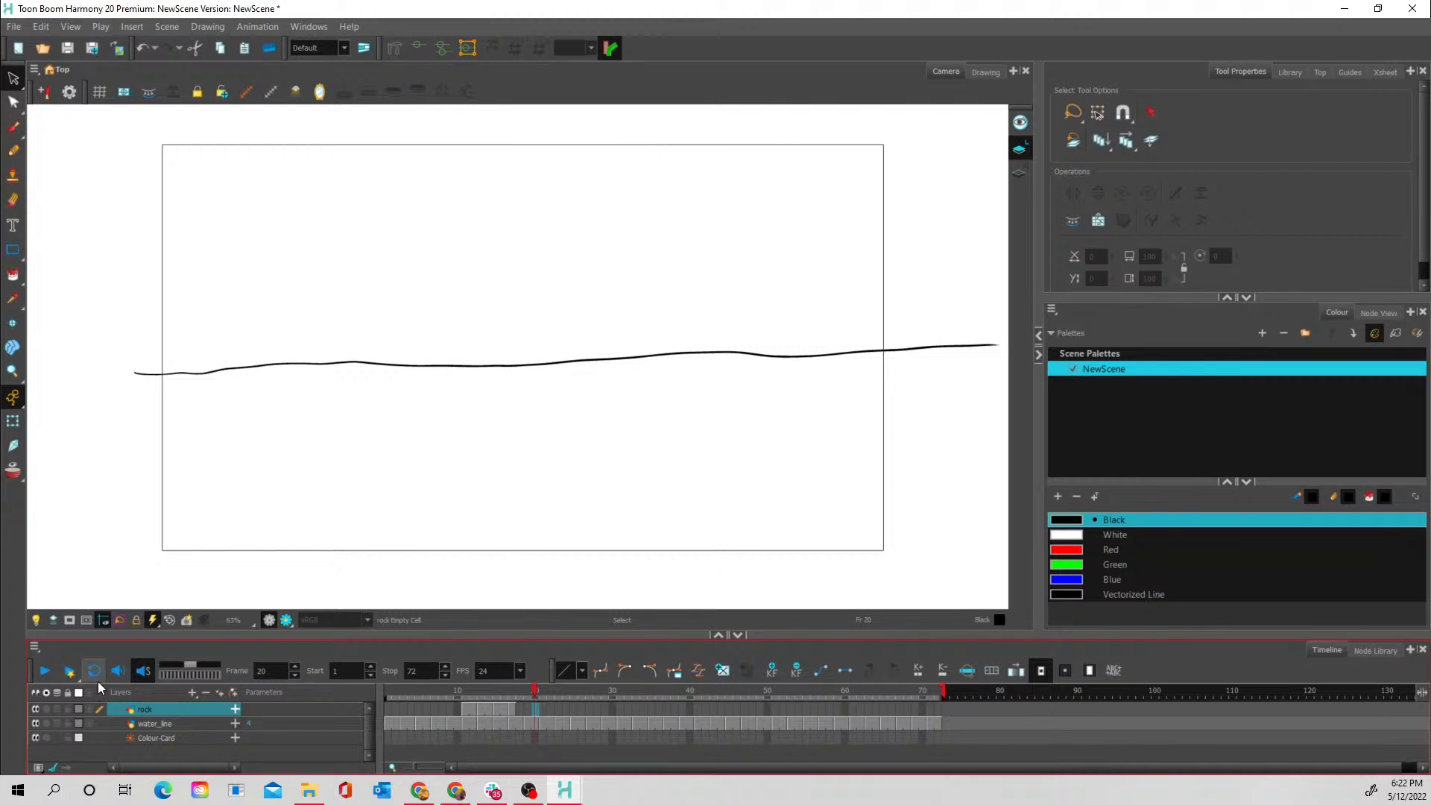
- Play the animation and render a preview of the full scene
{"action": "left_click", "coordinate": [47, 672]}
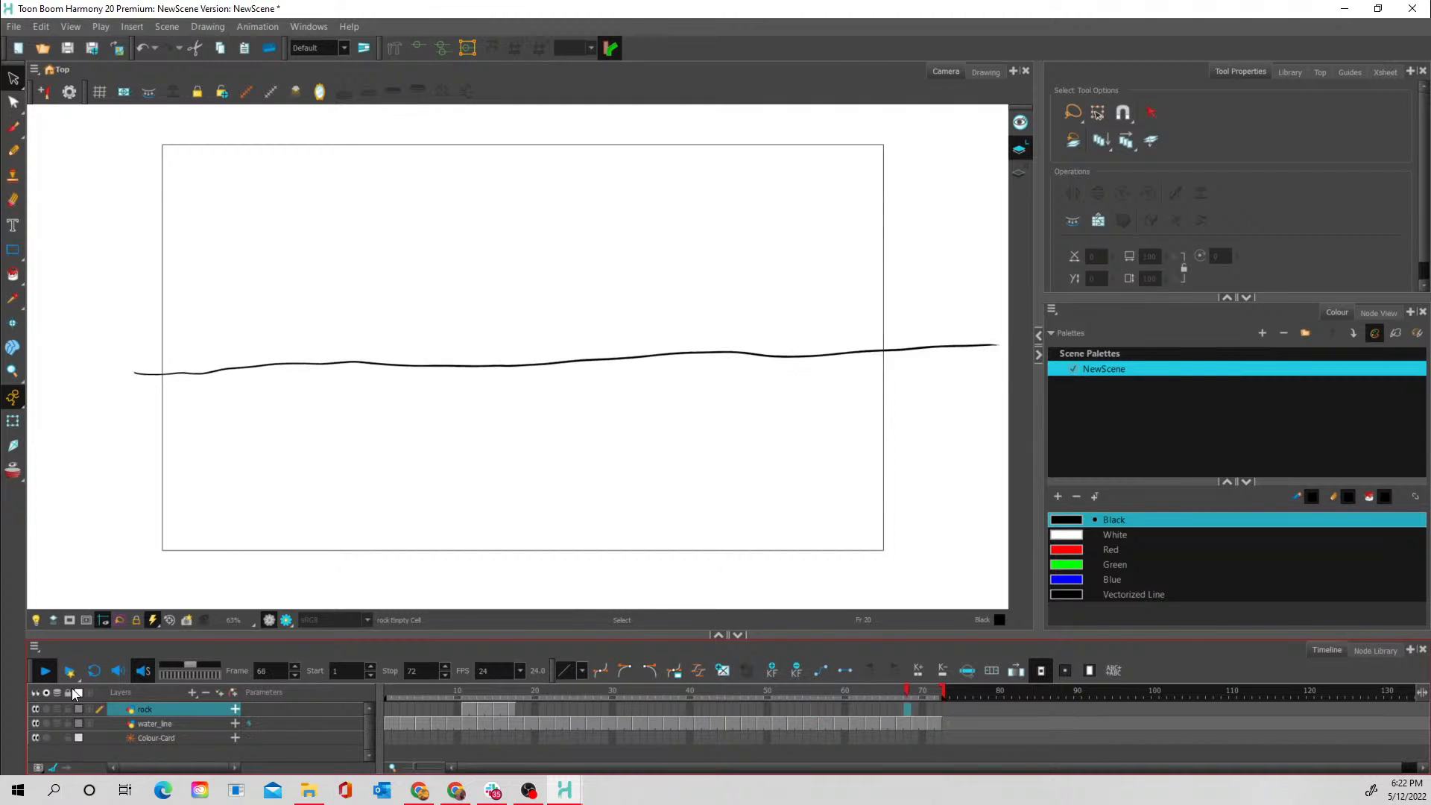
{"action": "left_click", "coordinate": [65, 670]}
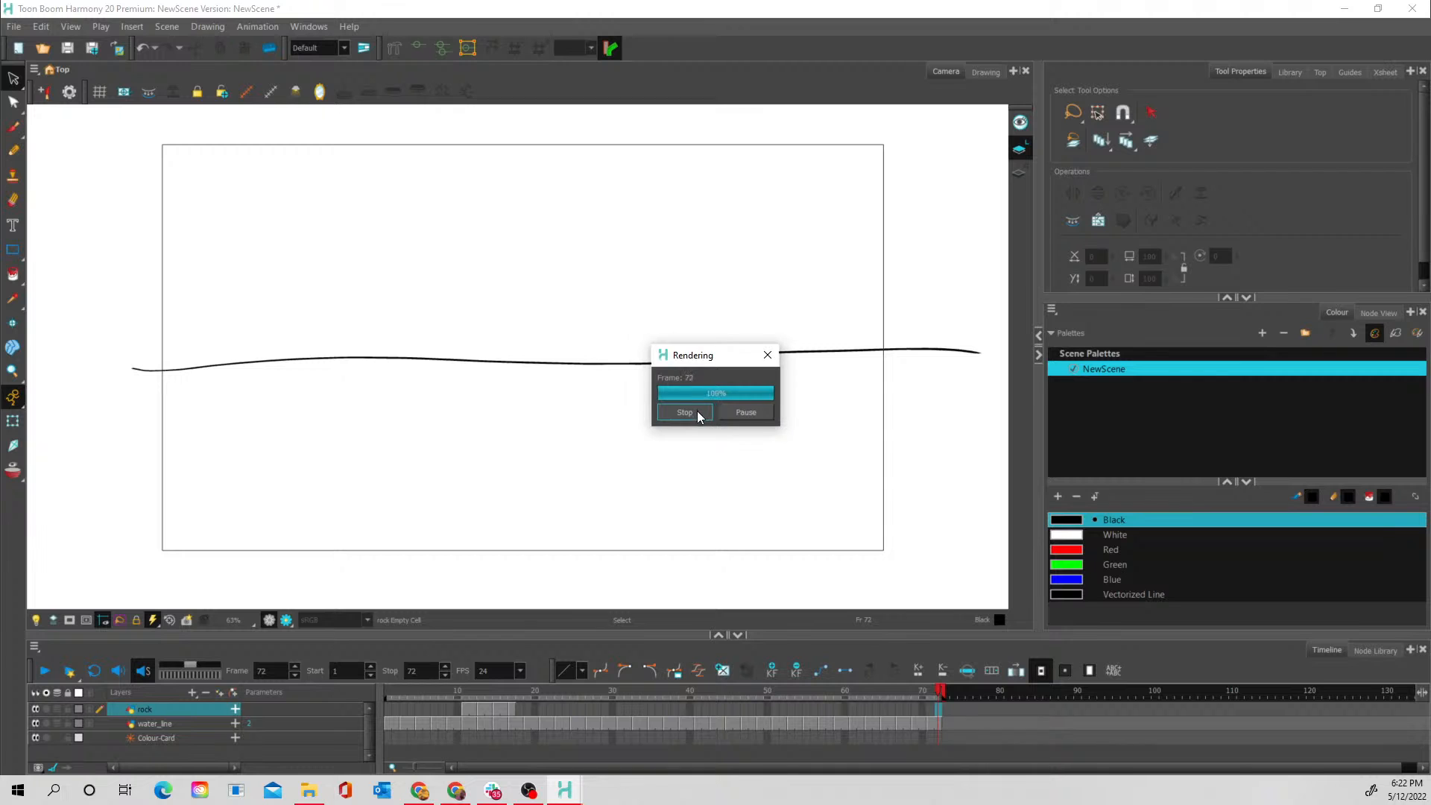
{"action": "left_click", "coordinate": [46, 671]}
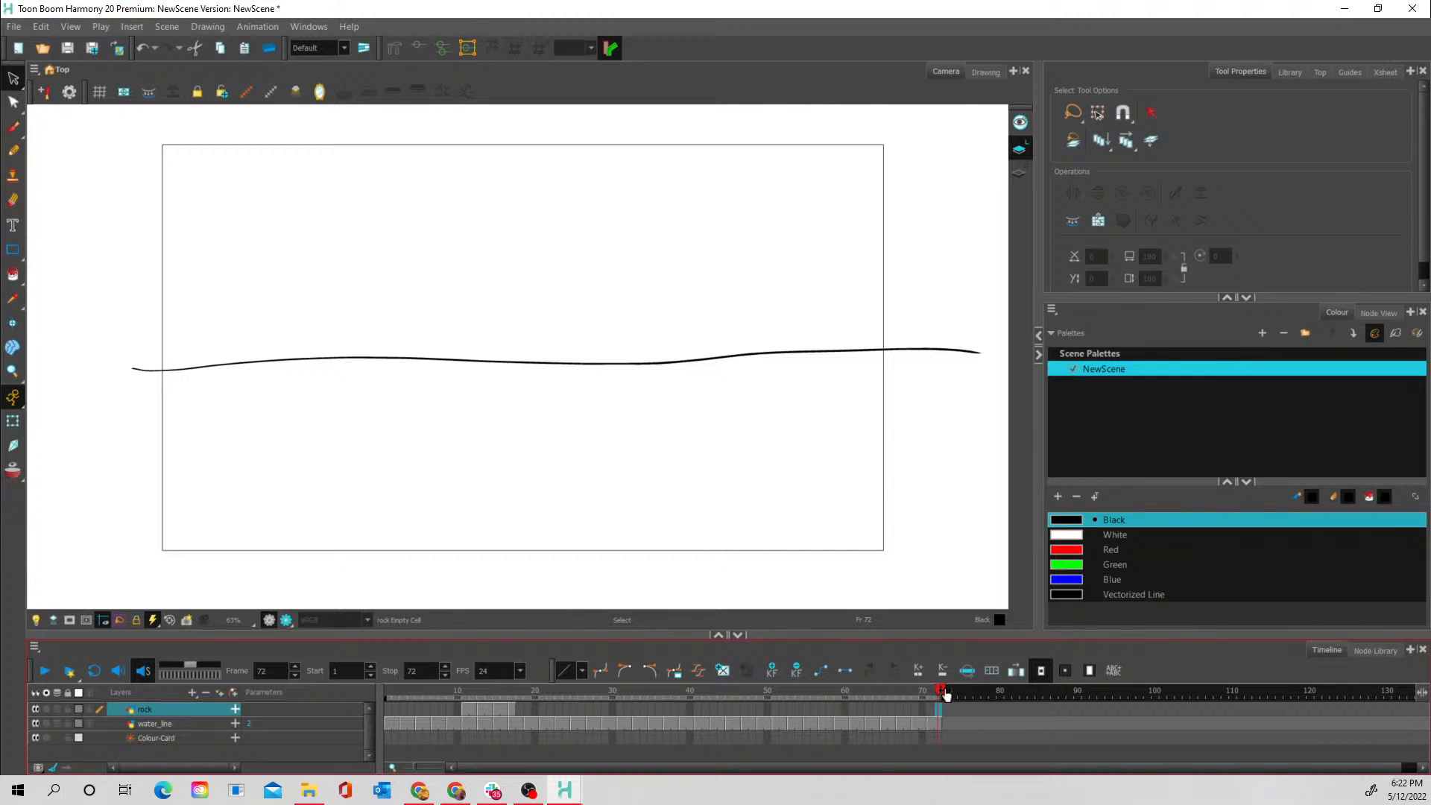
- Shorten the scene to end at frame 19, and play and scrub through the rock's fall
{"action": "left_click_drag", "start_coordinate": [947, 695], "coordinate": [540, 696]}
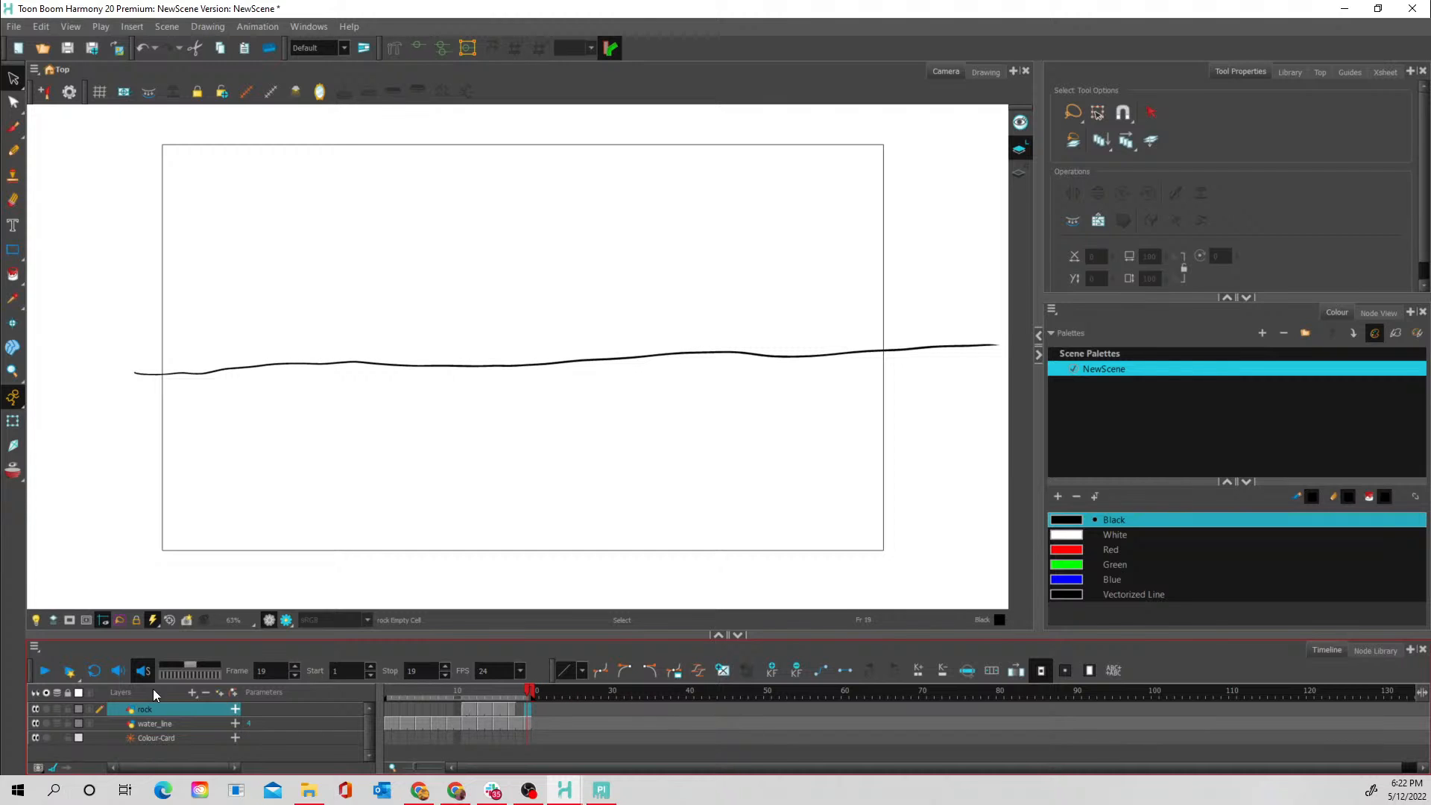
{"action": "left_click", "coordinate": [42, 671]}
{"action": "mouse_move", "coordinate": [454, 695]}
{"action": "left_mouse_down"}
{"action": "mouse_move", "coordinate": [516, 701]}
{"action": "mouse_move", "coordinate": [492, 695]}
{"action": "left_mouse_up"}
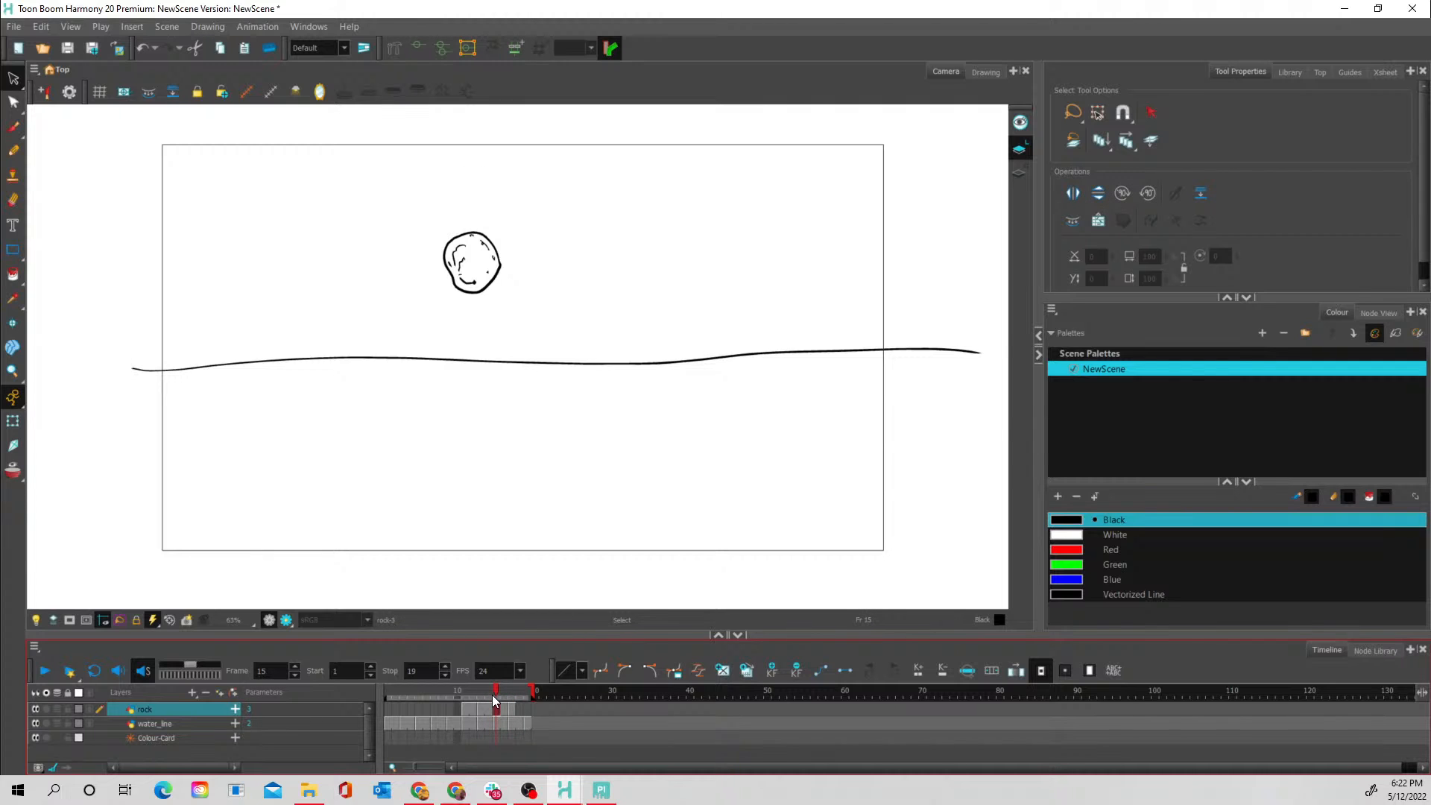
- Turn on onion skin, paste a rock drawing into frame 16, and position it just above the water line as an in-between
{"action": "left_click", "coordinate": [21, 471]}
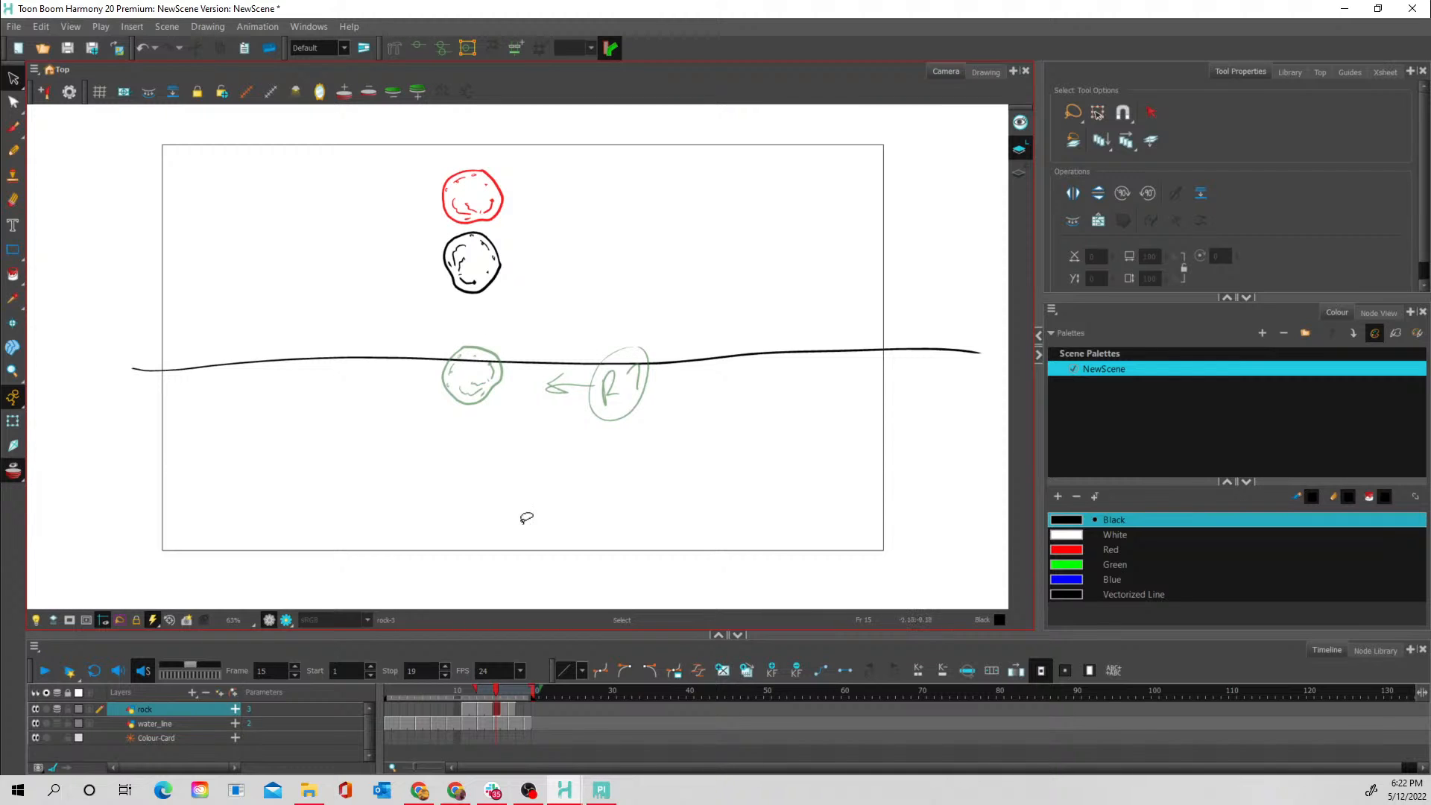
{"action": "left_click", "coordinate": [511, 707]}
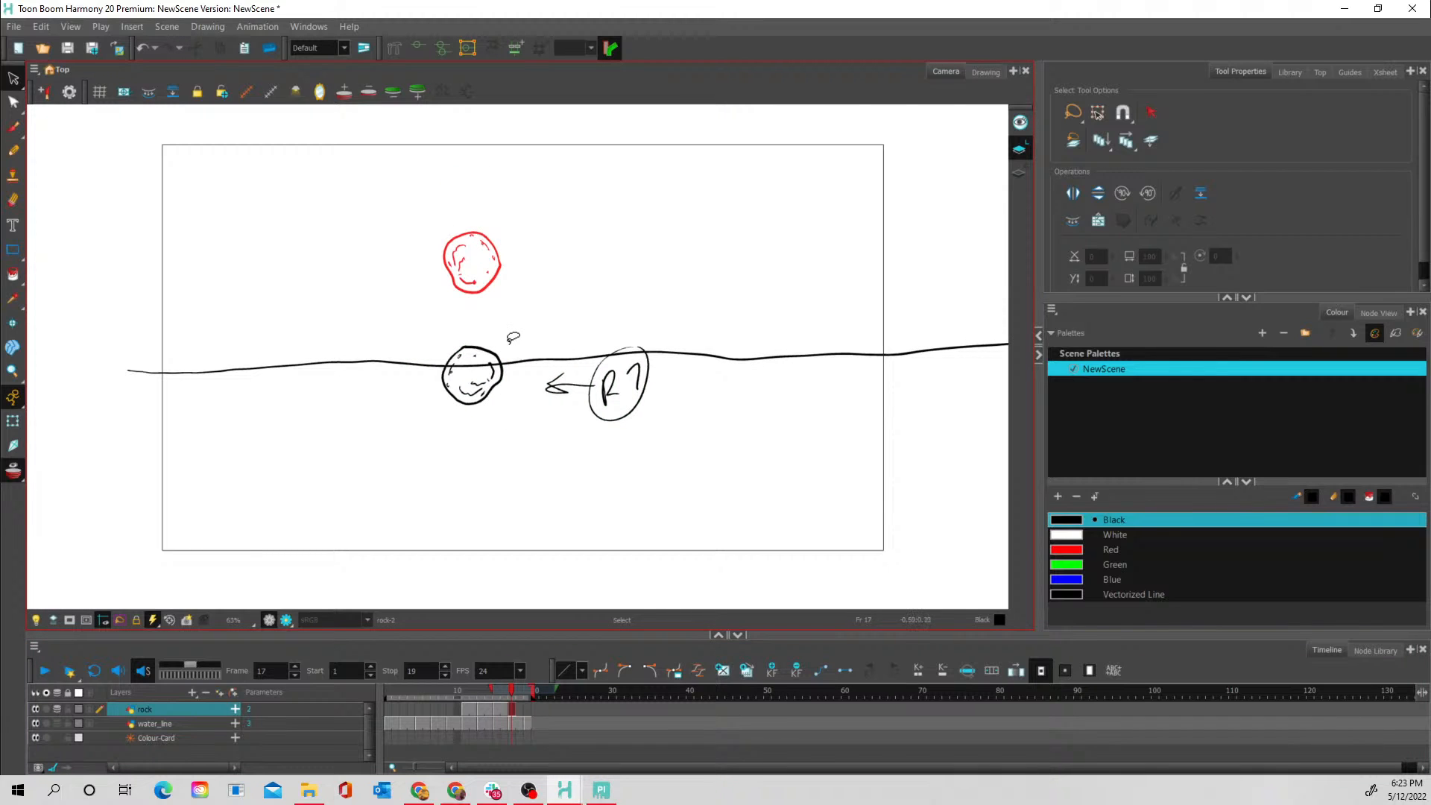
{"action": "mouse_move", "coordinate": [512, 336]}
{"action": "left_mouse_down"}
{"action": "mouse_move", "coordinate": [432, 348]}
{"action": "mouse_move", "coordinate": [431, 405]}
{"action": "mouse_move", "coordinate": [504, 410]}
{"action": "mouse_move", "coordinate": [526, 375]}
{"action": "mouse_move", "coordinate": [504, 331]}
{"action": "left_mouse_up"}
{"action": "left_click", "coordinate": [531, 310]}
{"action": "left_click", "coordinate": [504, 707]}
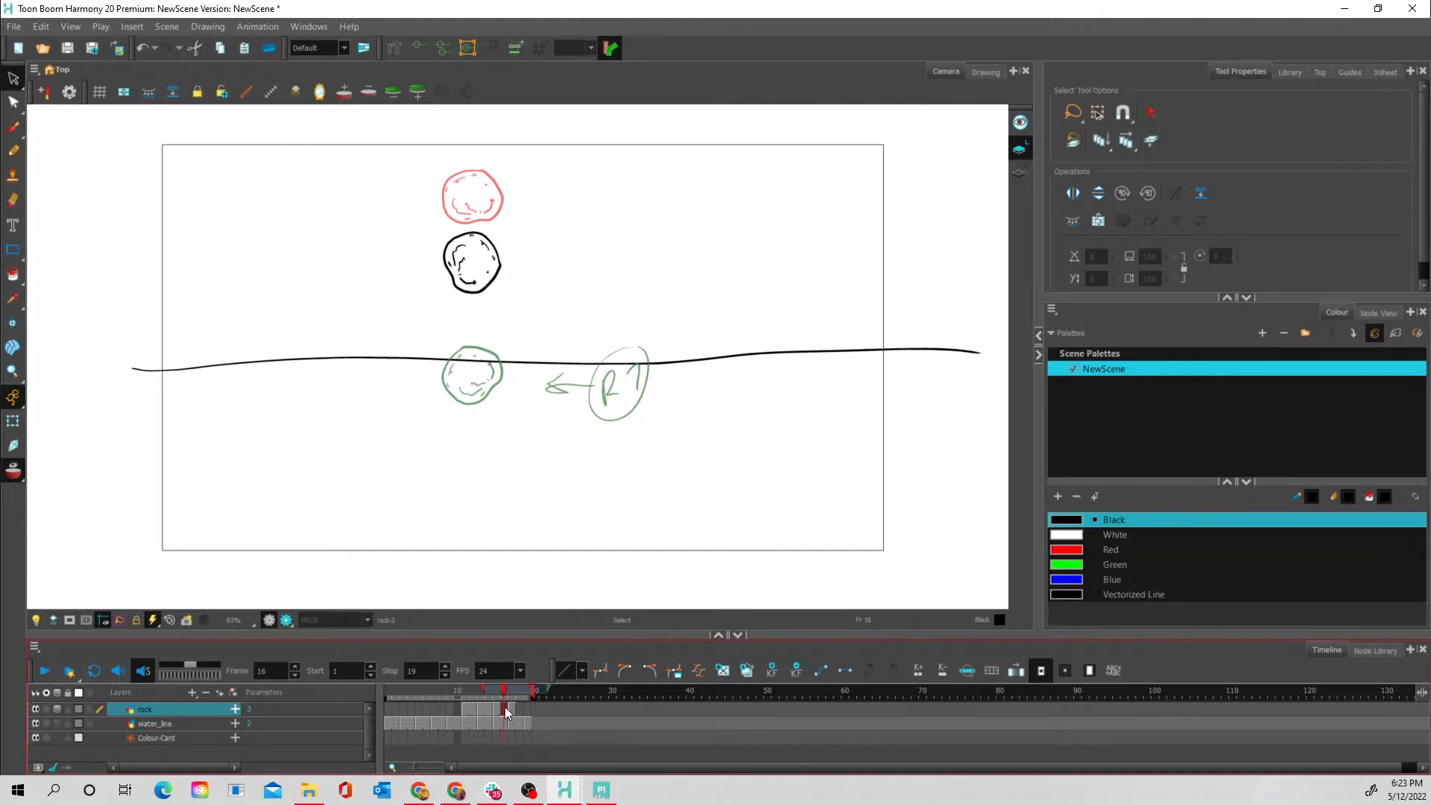
{"action": "key", "text": "Delete"}
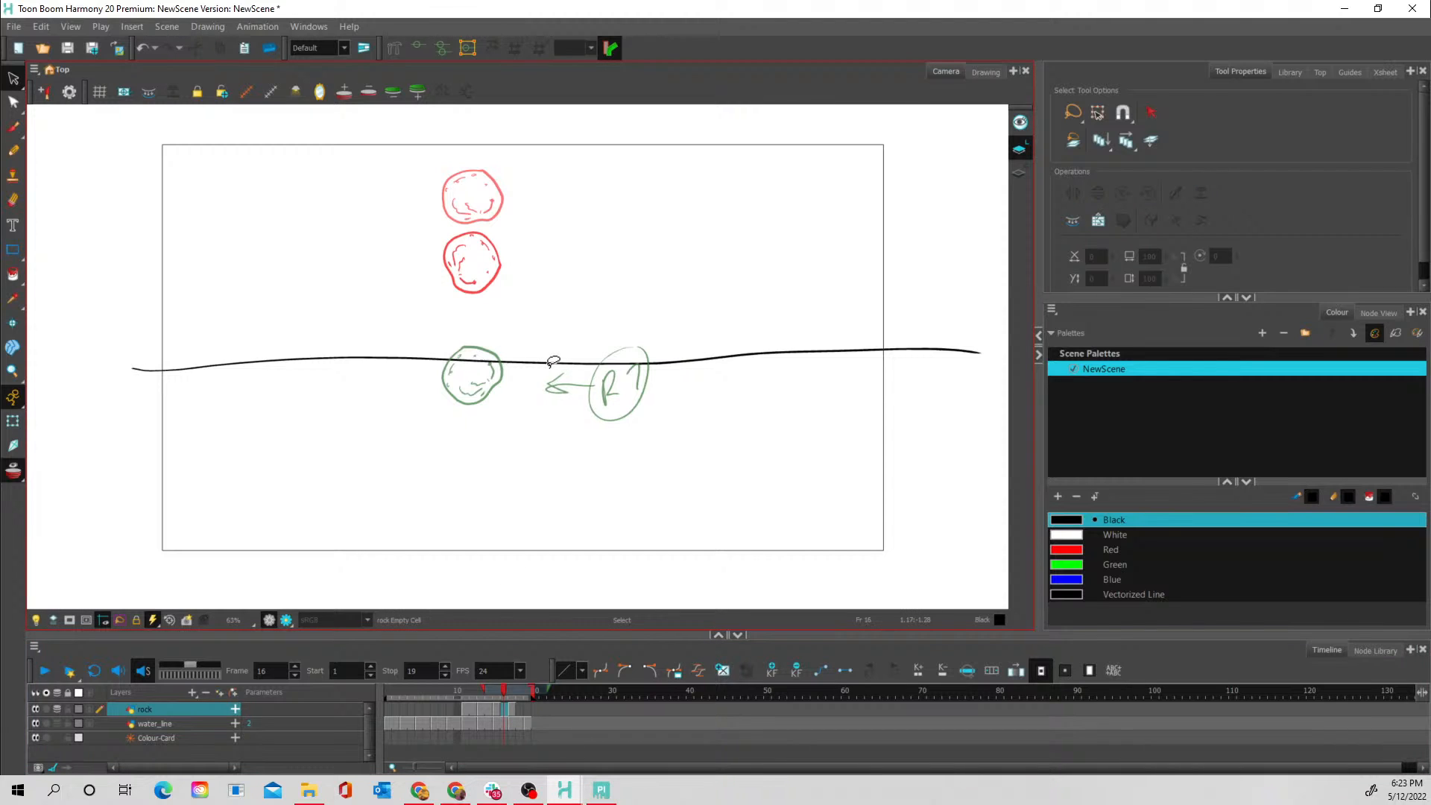
{"action": "key", "text": "ctrl+z"}
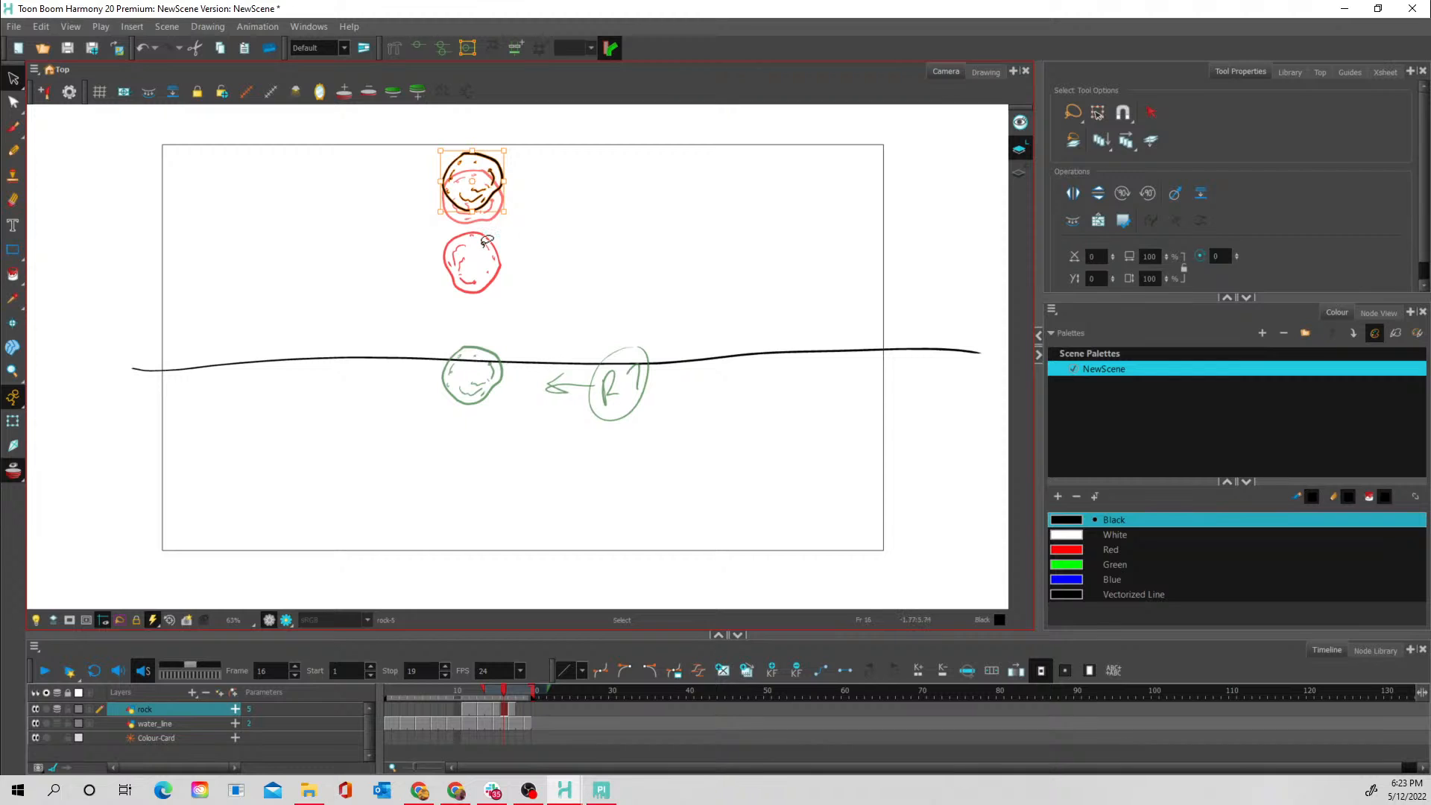
{"action": "mouse_move", "coordinate": [496, 196]}
{"action": "left_mouse_down"}
{"action": "mouse_move", "coordinate": [491, 319]}
{"action": "mouse_move", "coordinate": [504, 290]}
{"action": "mouse_move", "coordinate": [511, 316]}
{"action": "mouse_move", "coordinate": [493, 359]}
{"action": "left_mouse_up"}
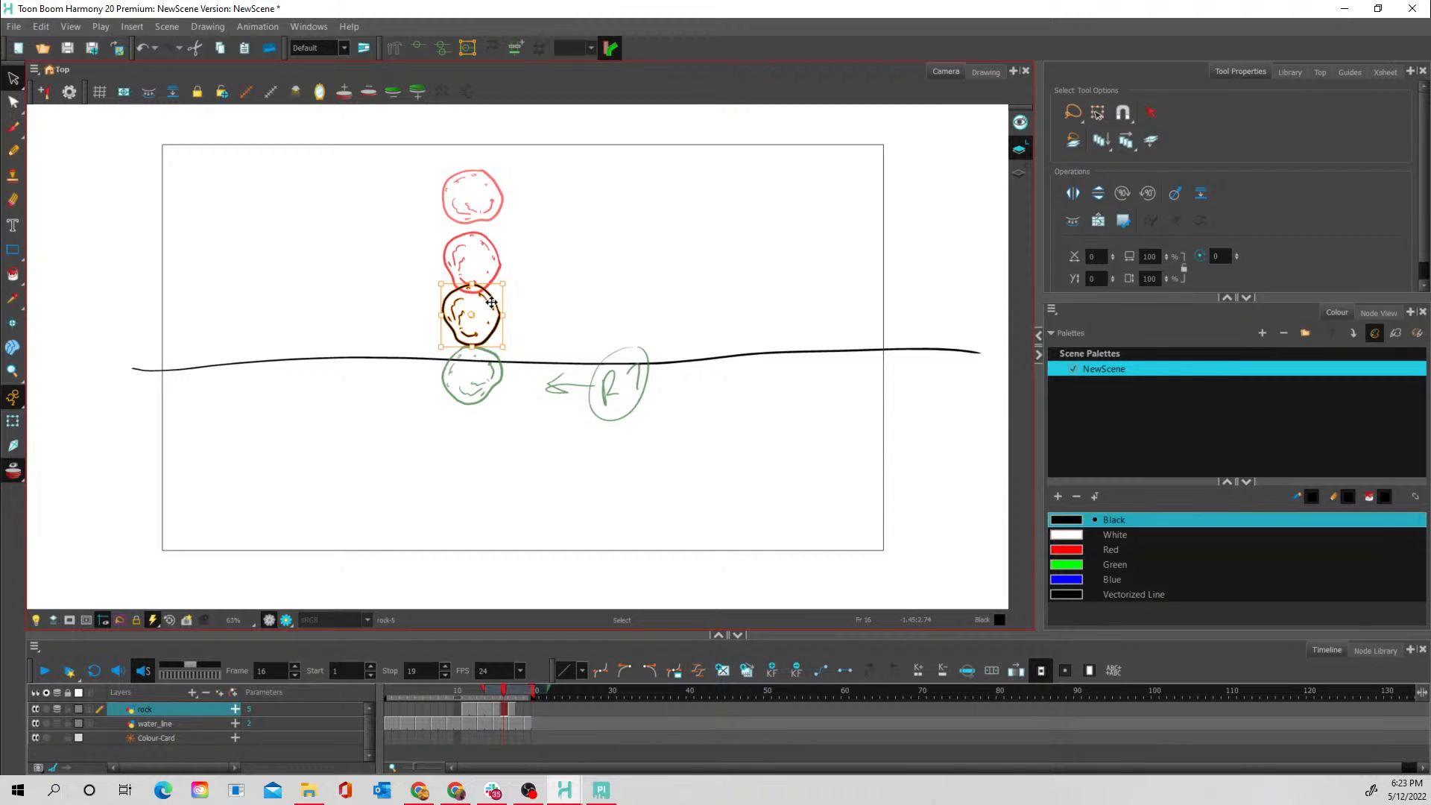
{"action": "left_click_drag", "start_coordinate": [489, 303], "coordinate": [489, 322]}
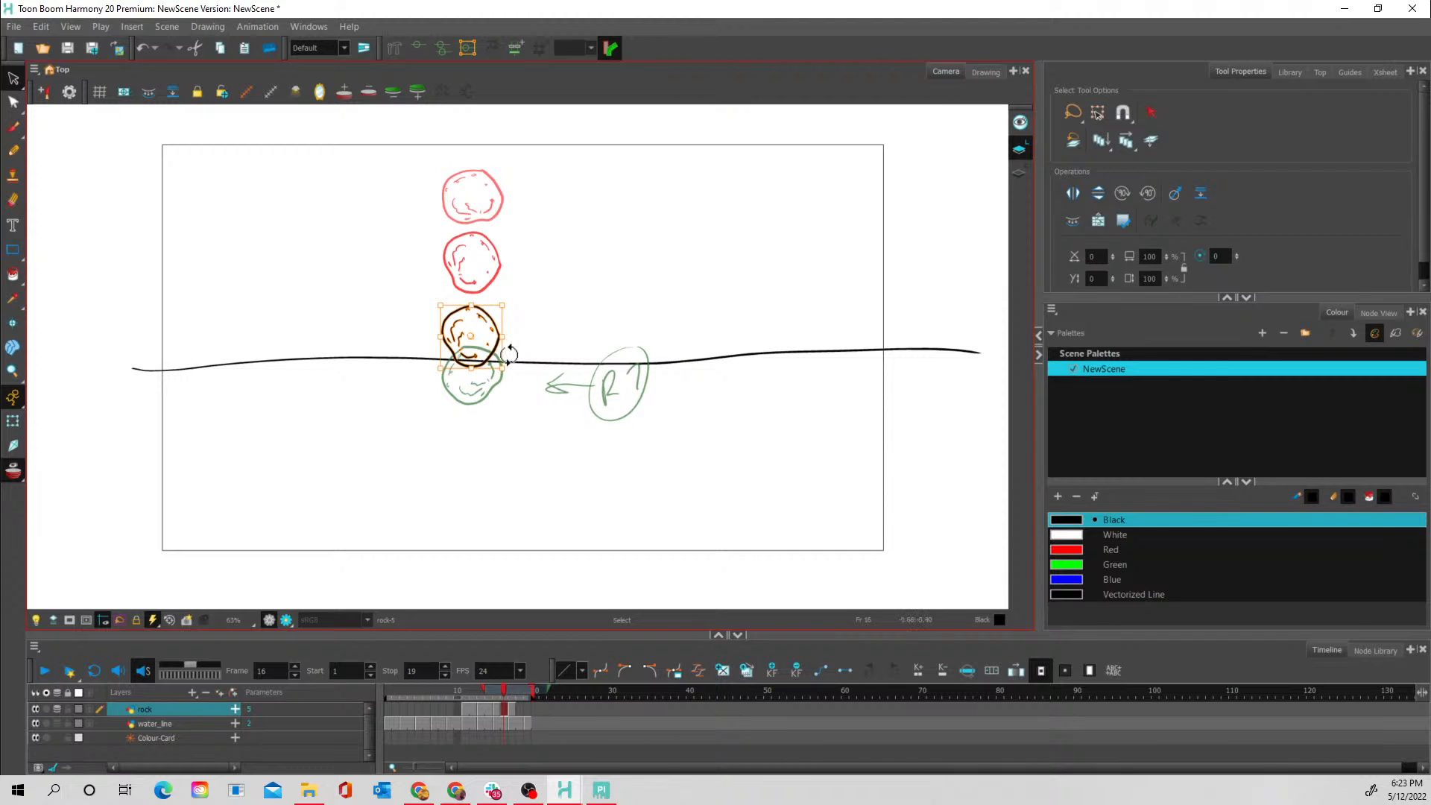
- Move the frame 17 rock down so that it sits just below the water line
{"action": "left_click", "coordinate": [513, 704]}
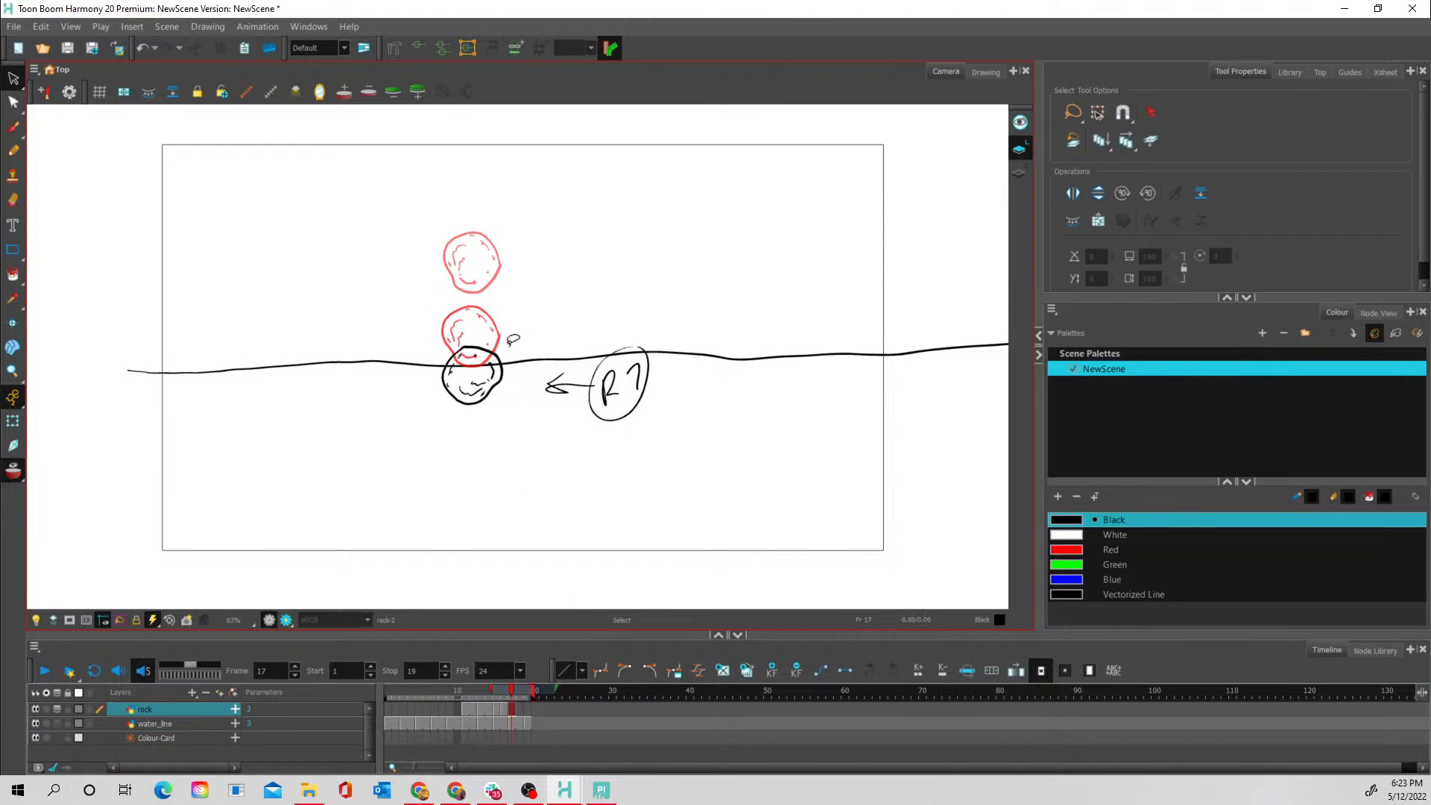
{"action": "mouse_move", "coordinate": [514, 340]}
{"action": "left_mouse_down"}
{"action": "mouse_move", "coordinate": [461, 335]}
{"action": "mouse_move", "coordinate": [417, 354]}
{"action": "mouse_move", "coordinate": [479, 423]}
{"action": "mouse_move", "coordinate": [545, 398]}
{"action": "mouse_move", "coordinate": [504, 332]}
{"action": "mouse_move", "coordinate": [472, 325]}
{"action": "mouse_move", "coordinate": [423, 391]}
{"action": "mouse_move", "coordinate": [494, 416]}
{"action": "mouse_move", "coordinate": [518, 327]}
{"action": "mouse_move", "coordinate": [492, 383]}
{"action": "left_mouse_up"}
{"action": "left_click", "coordinate": [534, 325]}
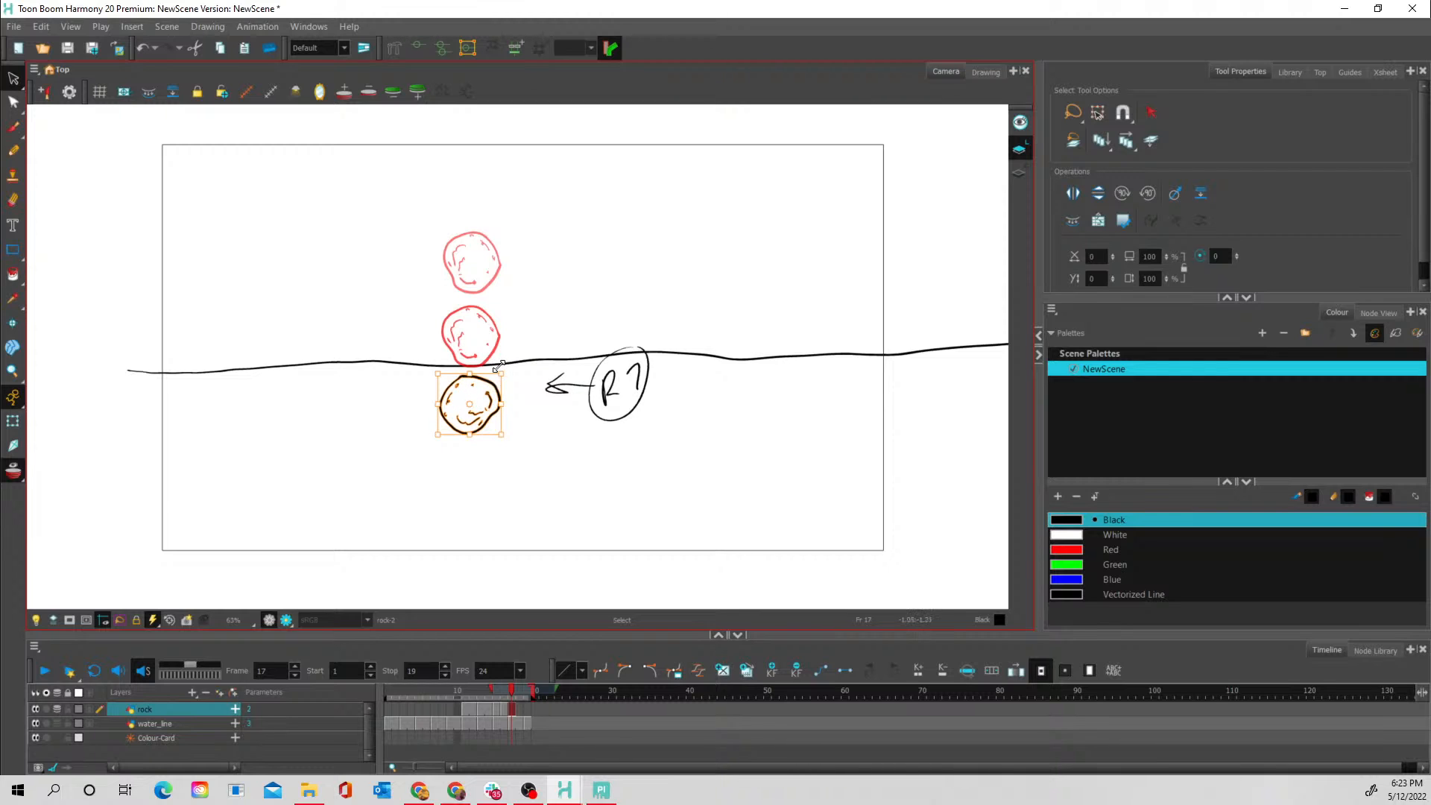
- Hold the last three rock drawings, starting at frame 15, for two frames each
{"action": "left_click", "coordinate": [495, 705]}
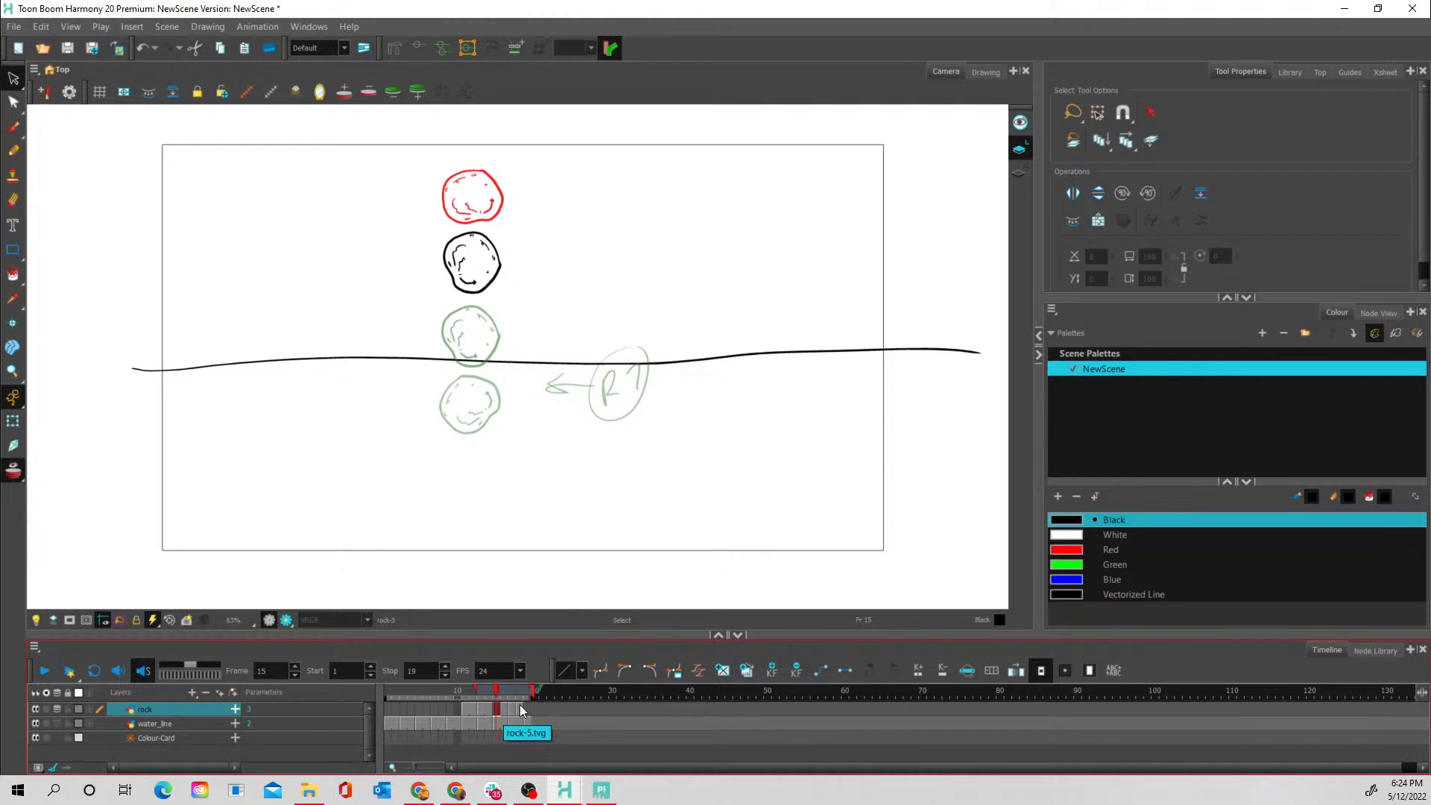
{"action": "left_click", "coordinate": [514, 705]}
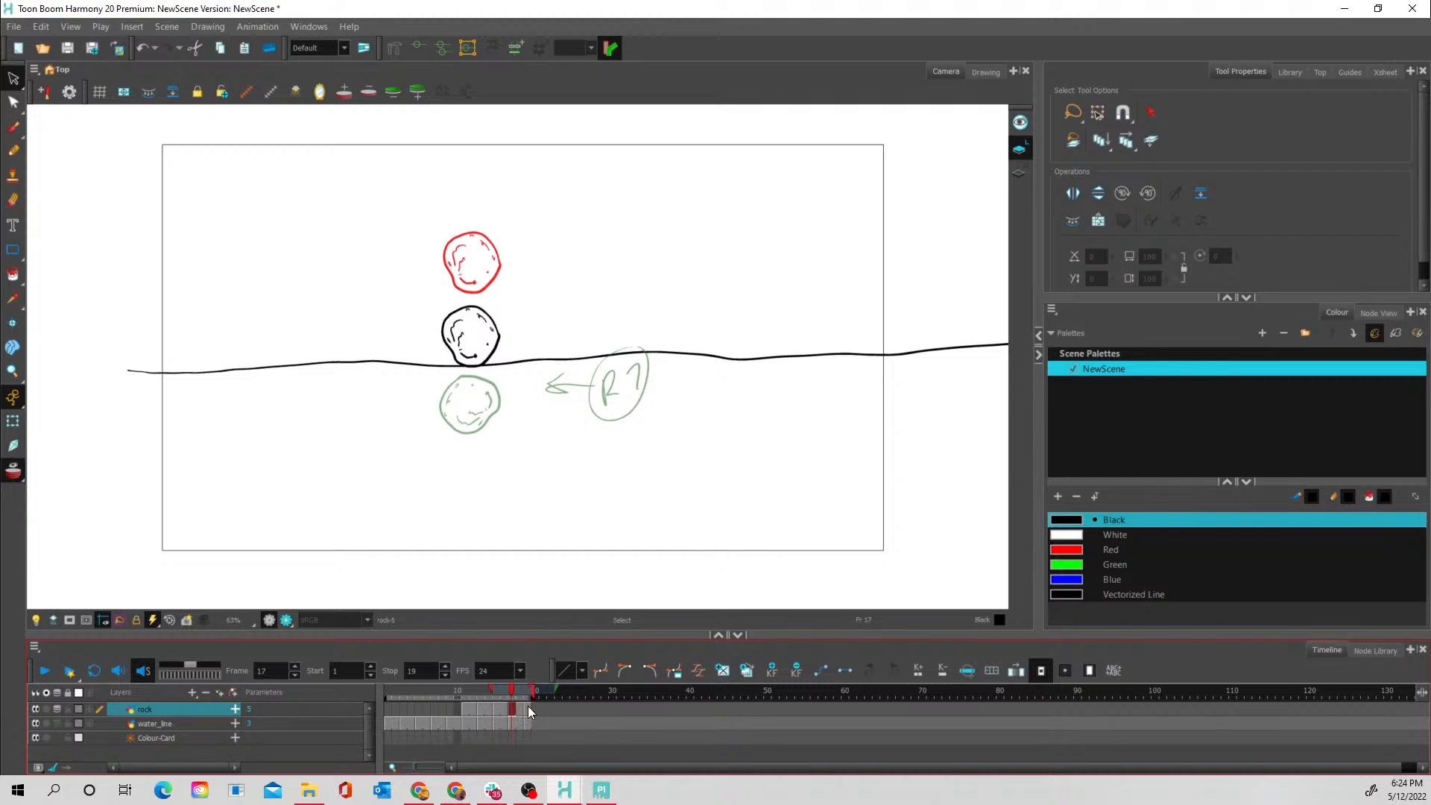
{"action": "left_click", "coordinate": [527, 705]}
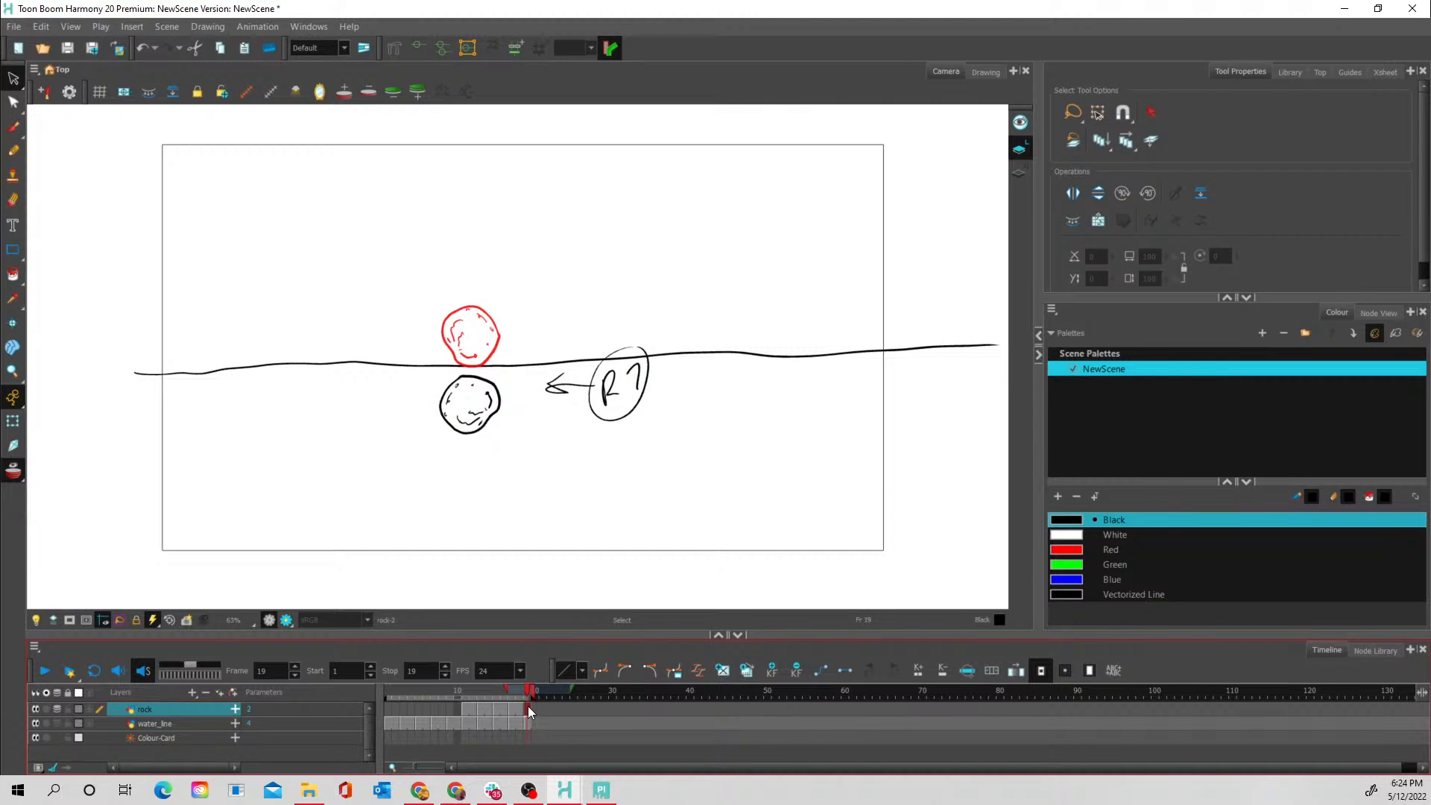
- Extend the scene to frame 33, and play the animation on a loop and scrub through the rock's fall
{"action": "mouse_move", "coordinate": [468, 687]}
{"action": "left_mouse_down"}
{"action": "mouse_move", "coordinate": [455, 687]}
{"action": "mouse_move", "coordinate": [639, 692]}
{"action": "left_mouse_up"}
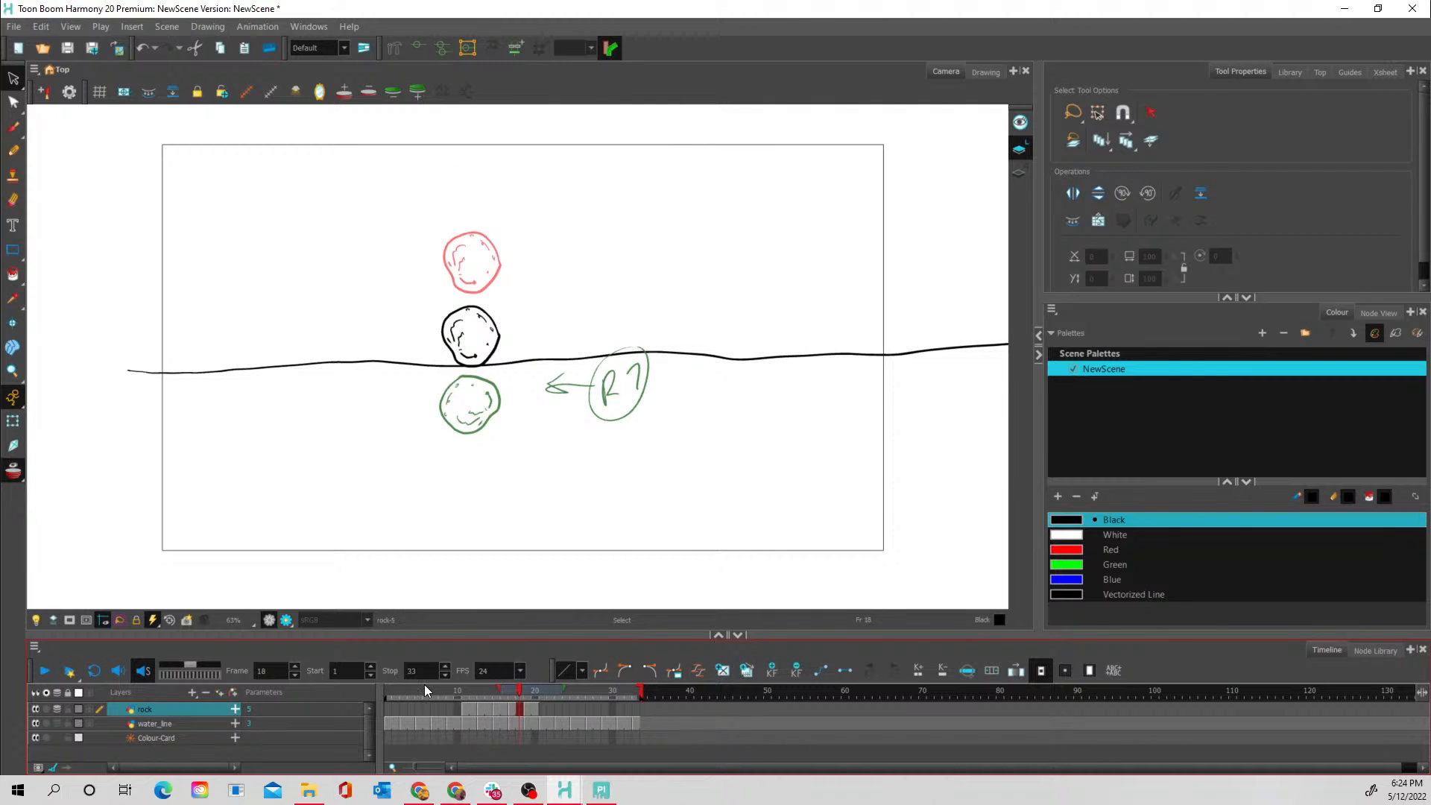
{"action": "left_click", "coordinate": [139, 670]}
{"action": "left_click", "coordinate": [44, 672]}
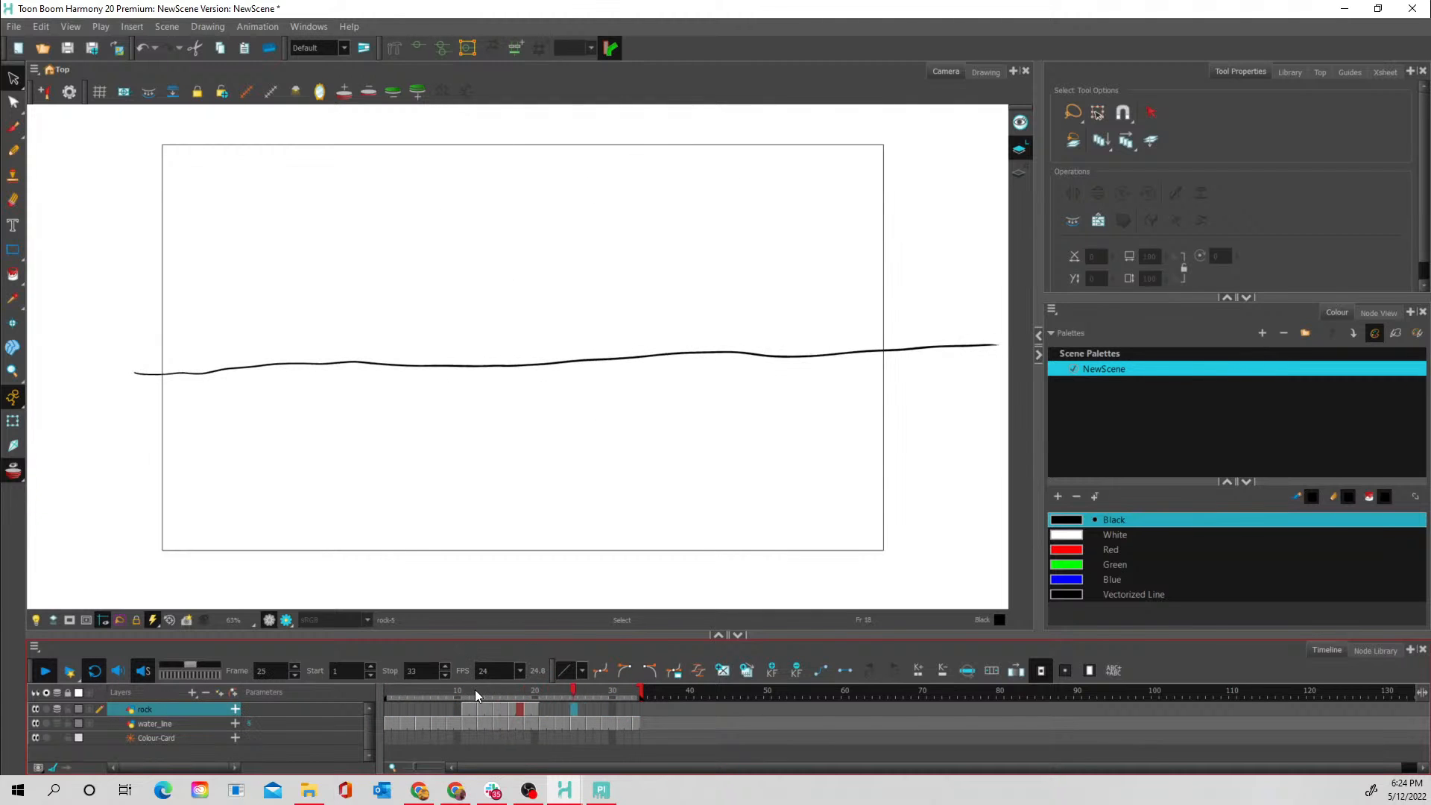
{"action": "left_click_drag", "start_coordinate": [475, 690], "coordinate": [512, 690]}
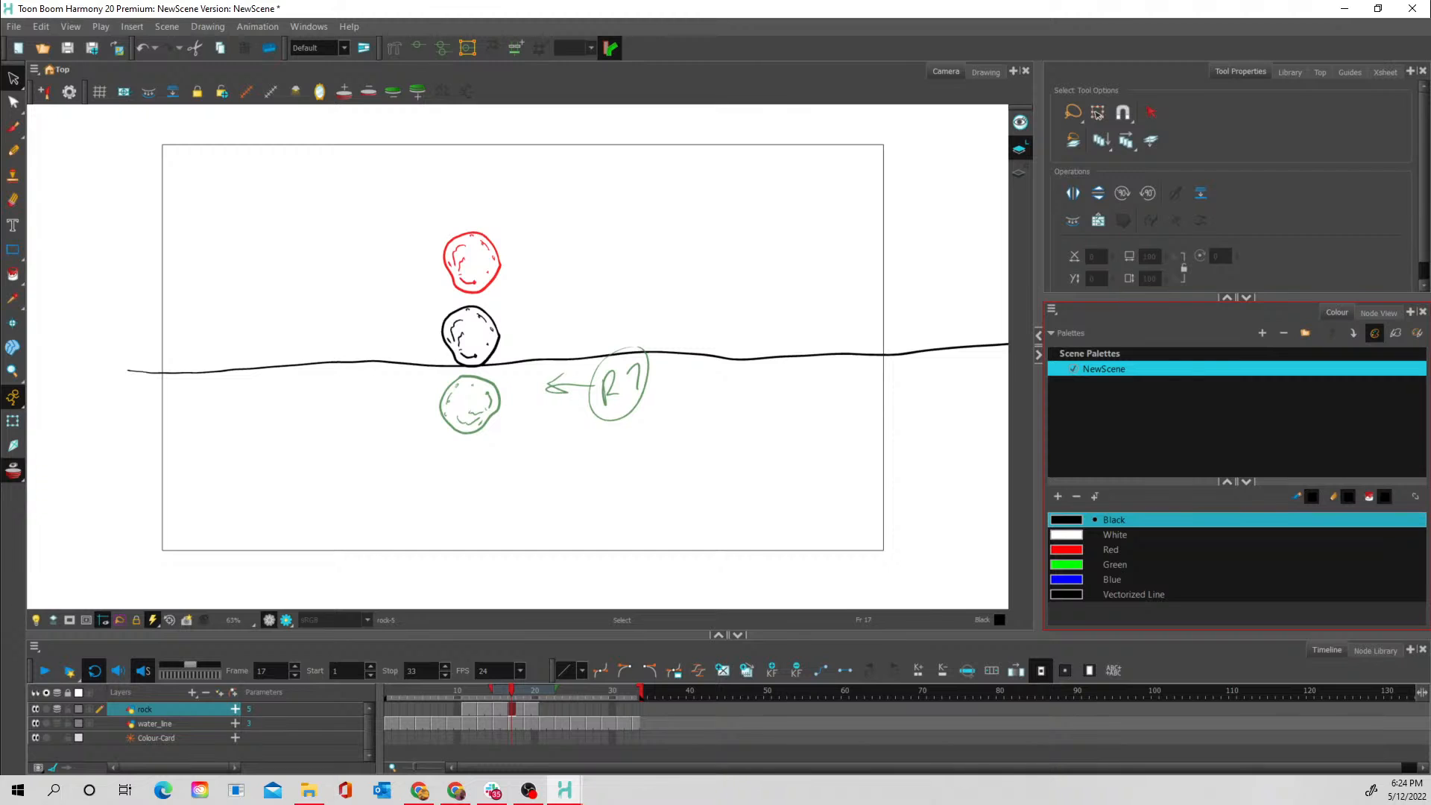
- Stretch the frame 17 and frame 16 rocks vertically to exaggerate the speed of the fall
{"action": "mouse_move", "coordinate": [486, 292]}
{"action": "left_mouse_down"}
{"action": "mouse_move", "coordinate": [518, 342]}
{"action": "mouse_move", "coordinate": [490, 288]}
{"action": "mouse_move", "coordinate": [469, 286]}
{"action": "left_mouse_up"}
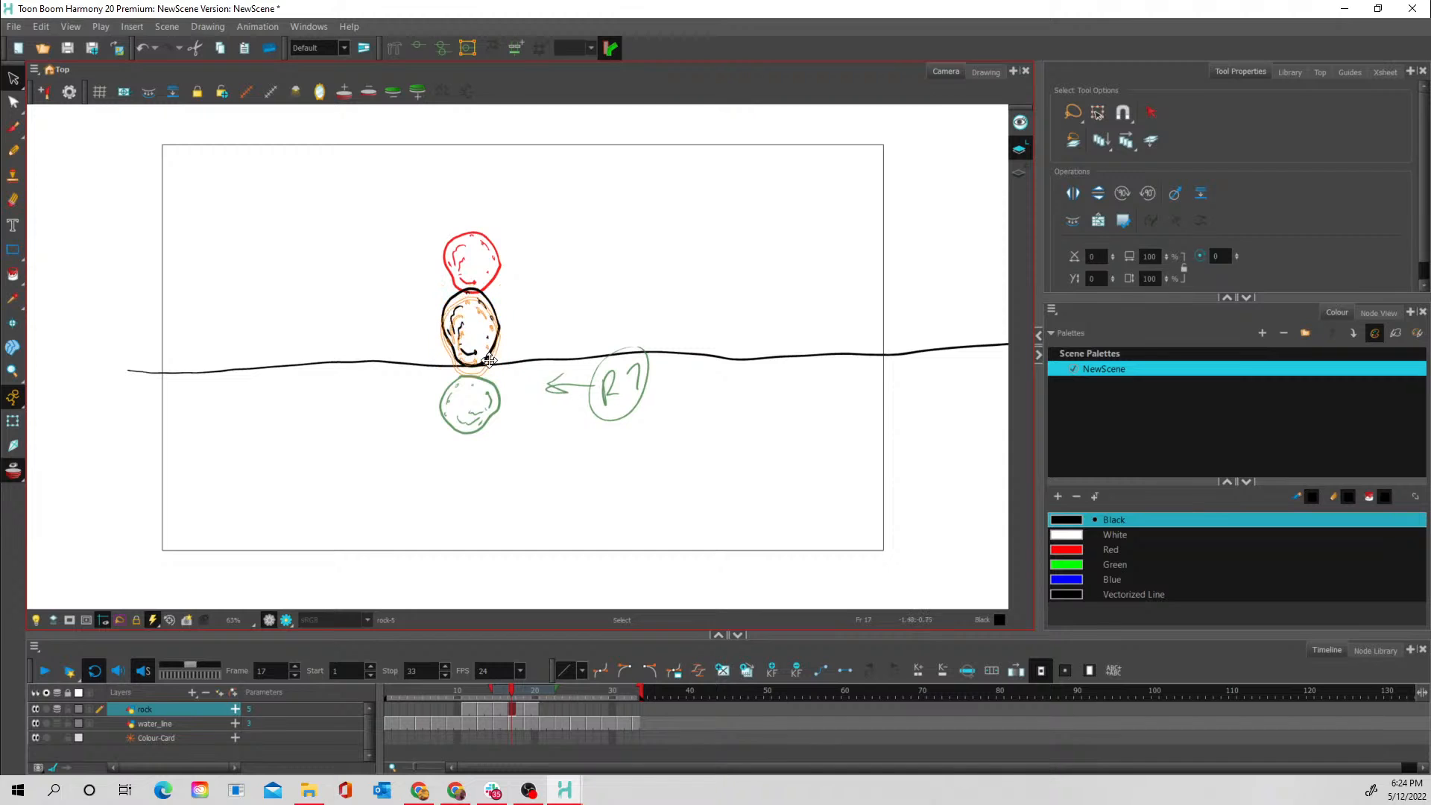
{"action": "left_click_drag", "start_coordinate": [488, 360], "coordinate": [489, 368]}
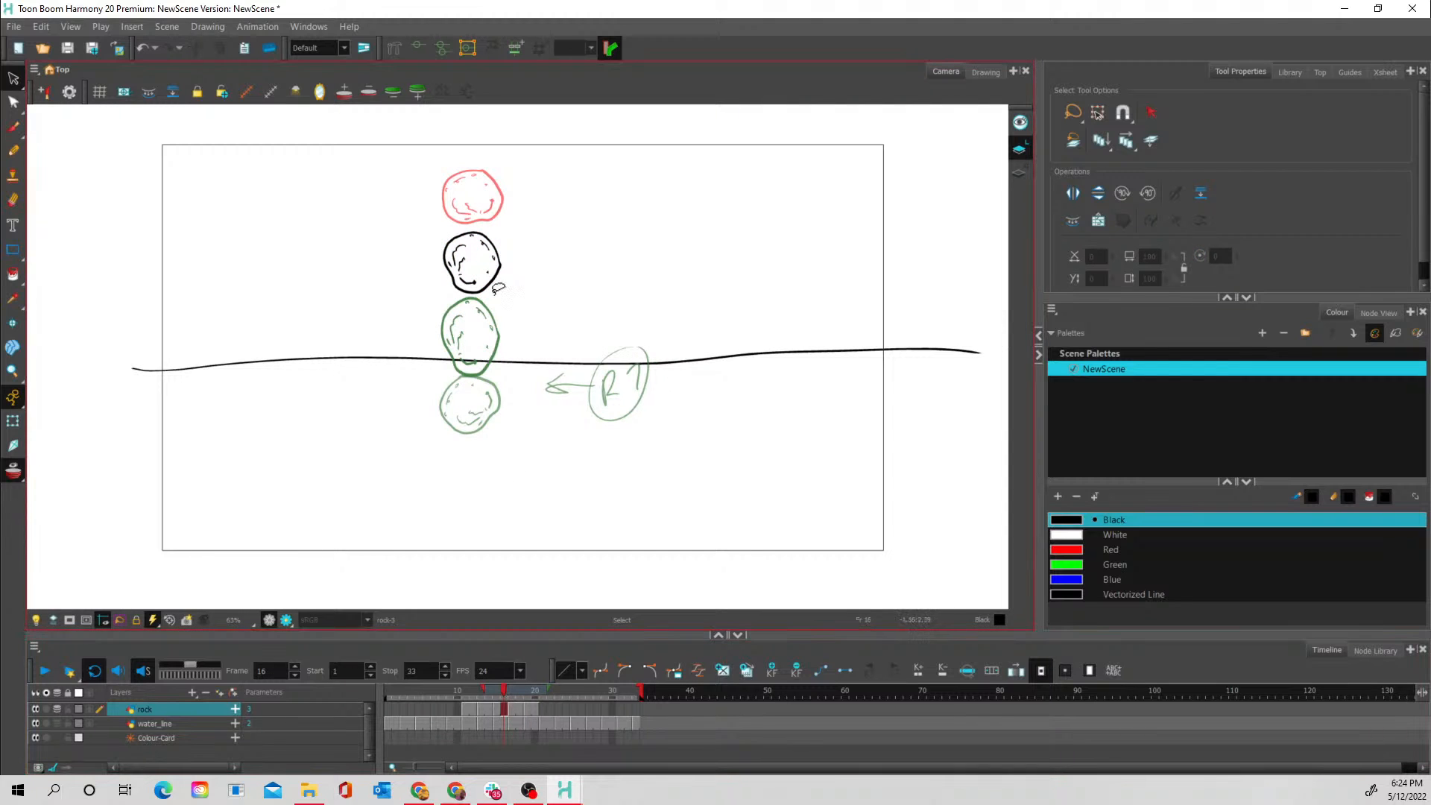
{"action": "mouse_move", "coordinate": [488, 221]}
{"action": "left_mouse_down"}
{"action": "mouse_move", "coordinate": [433, 248]}
{"action": "mouse_move", "coordinate": [488, 296]}
{"action": "mouse_move", "coordinate": [471, 222]}
{"action": "left_mouse_up"}
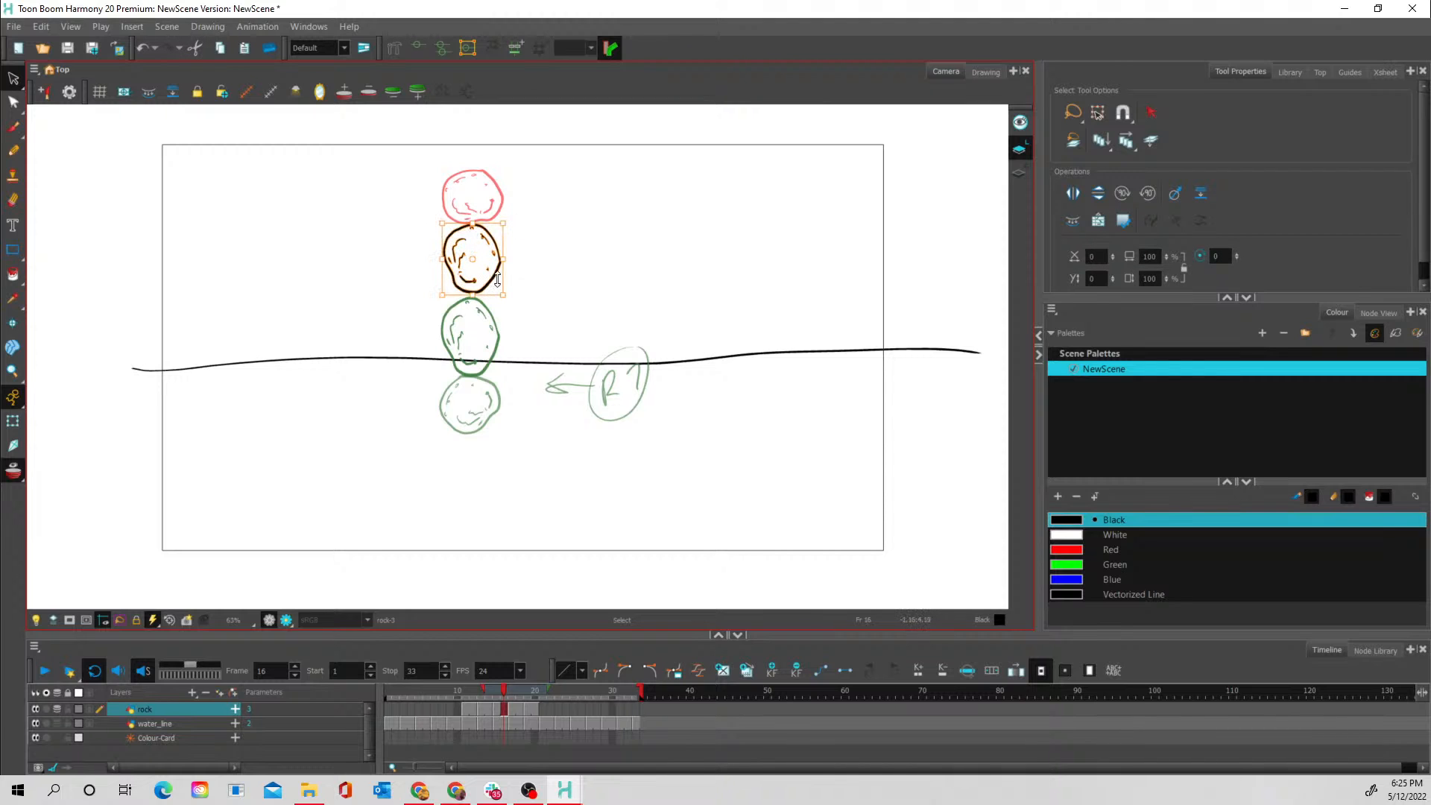
- Shift the frame 14 rock and the stretched frame 15 rock slightly upward to adjust the spacing of the fall
{"action": "left_click", "coordinate": [485, 706]}
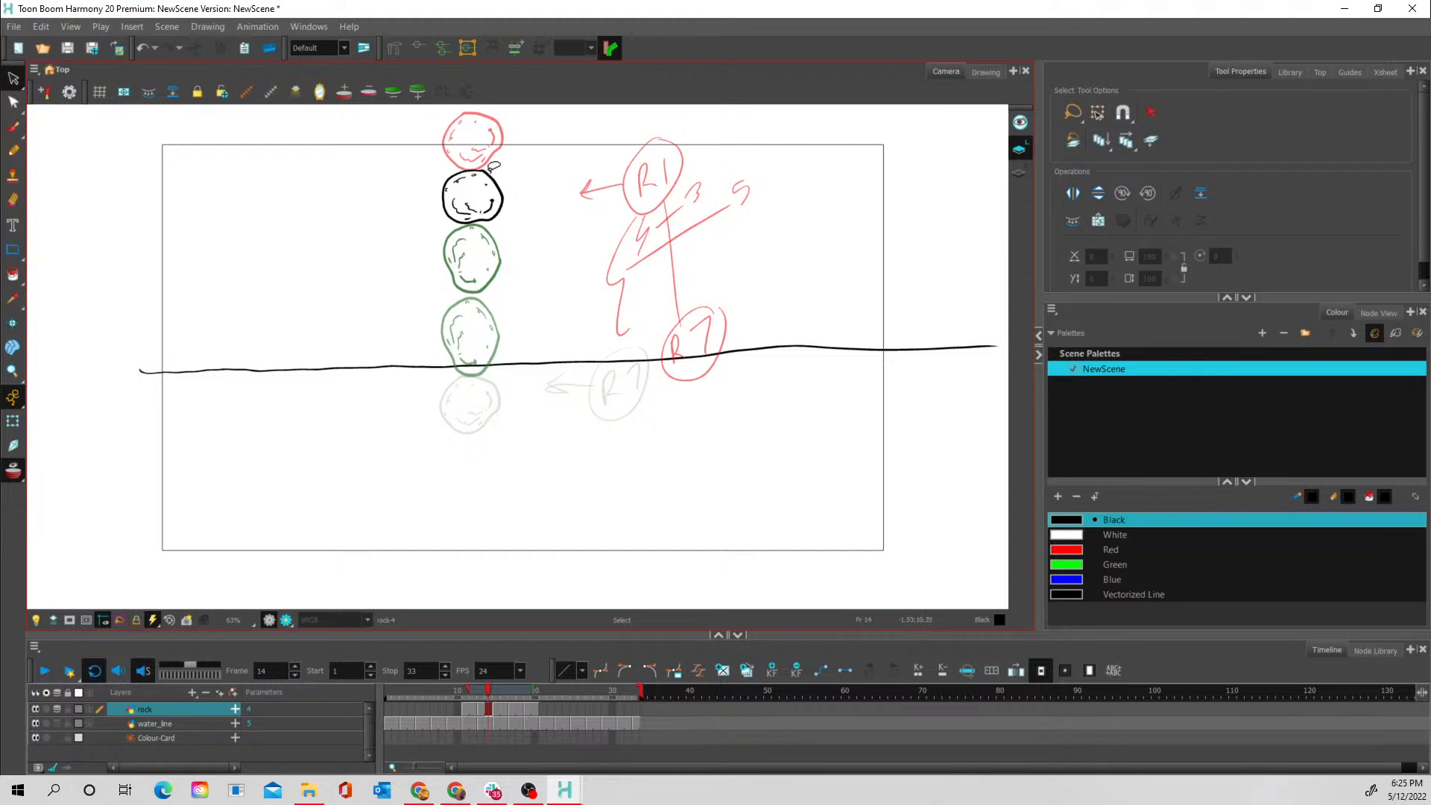
{"action": "mouse_move", "coordinate": [500, 161]}
{"action": "left_mouse_down"}
{"action": "mouse_move", "coordinate": [445, 170]}
{"action": "mouse_move", "coordinate": [495, 158]}
{"action": "mouse_move", "coordinate": [485, 174]}
{"action": "left_mouse_up"}
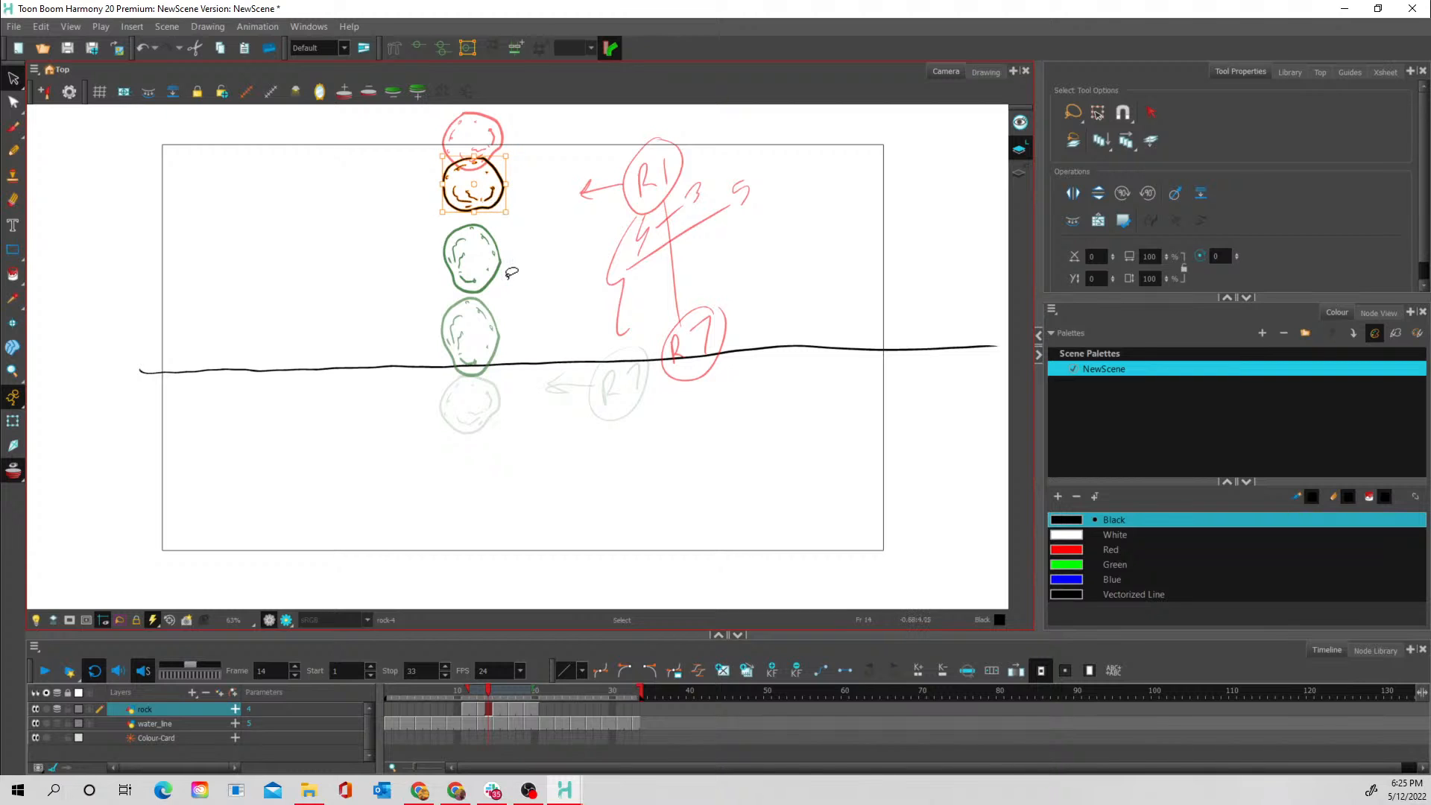
{"action": "left_click", "coordinate": [497, 707]}
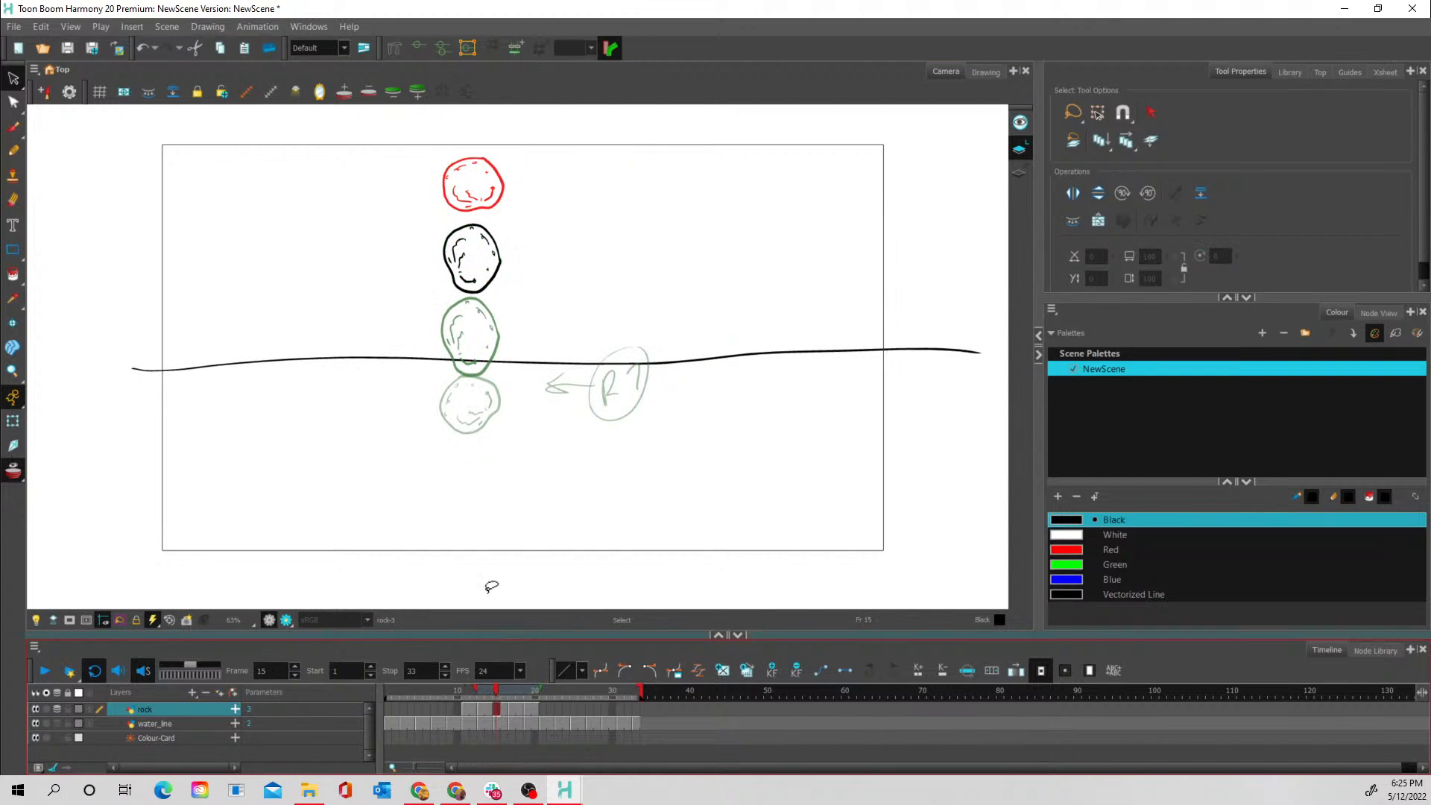
{"action": "left_click", "coordinate": [489, 242]}
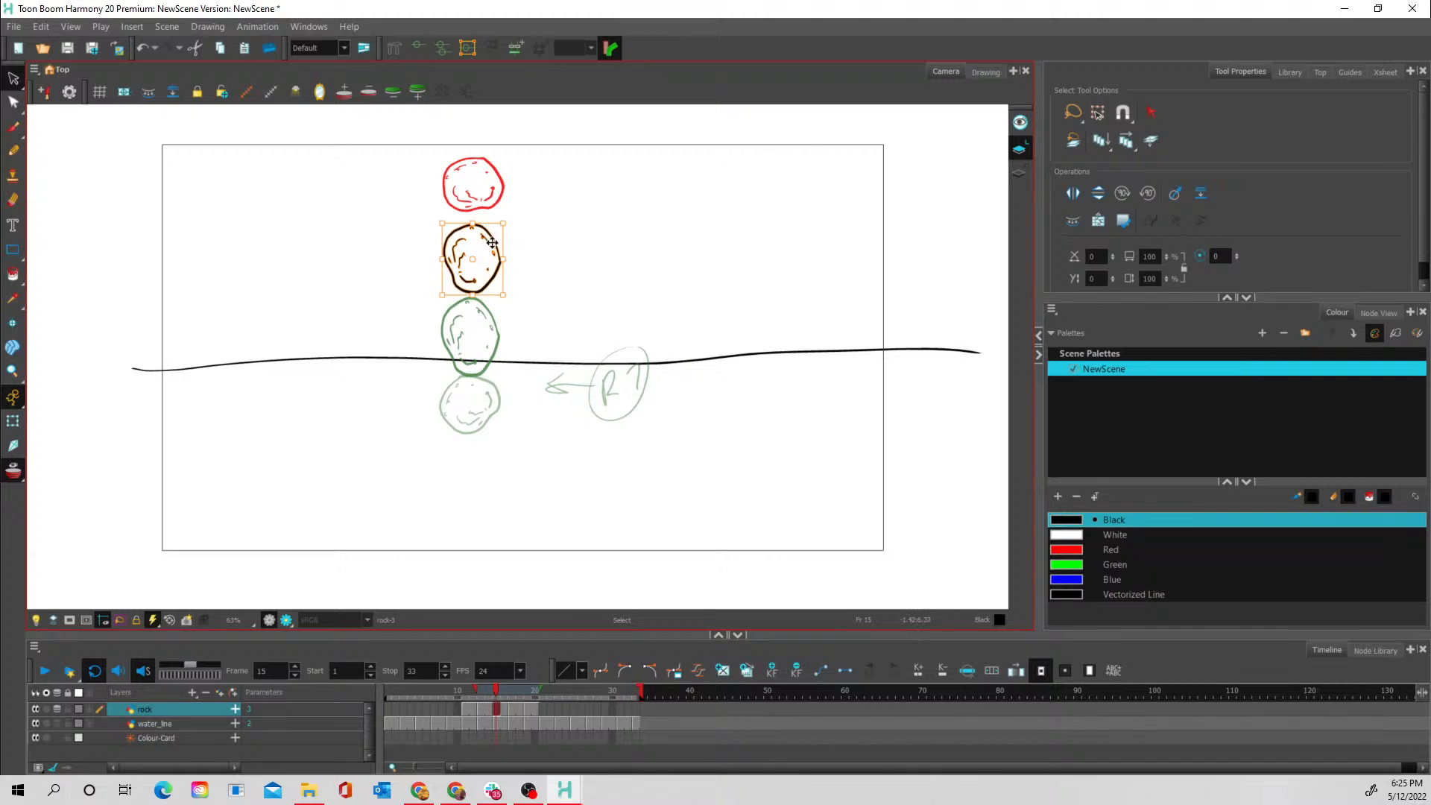
{"action": "left_click_drag", "start_coordinate": [489, 242], "coordinate": [489, 234]}
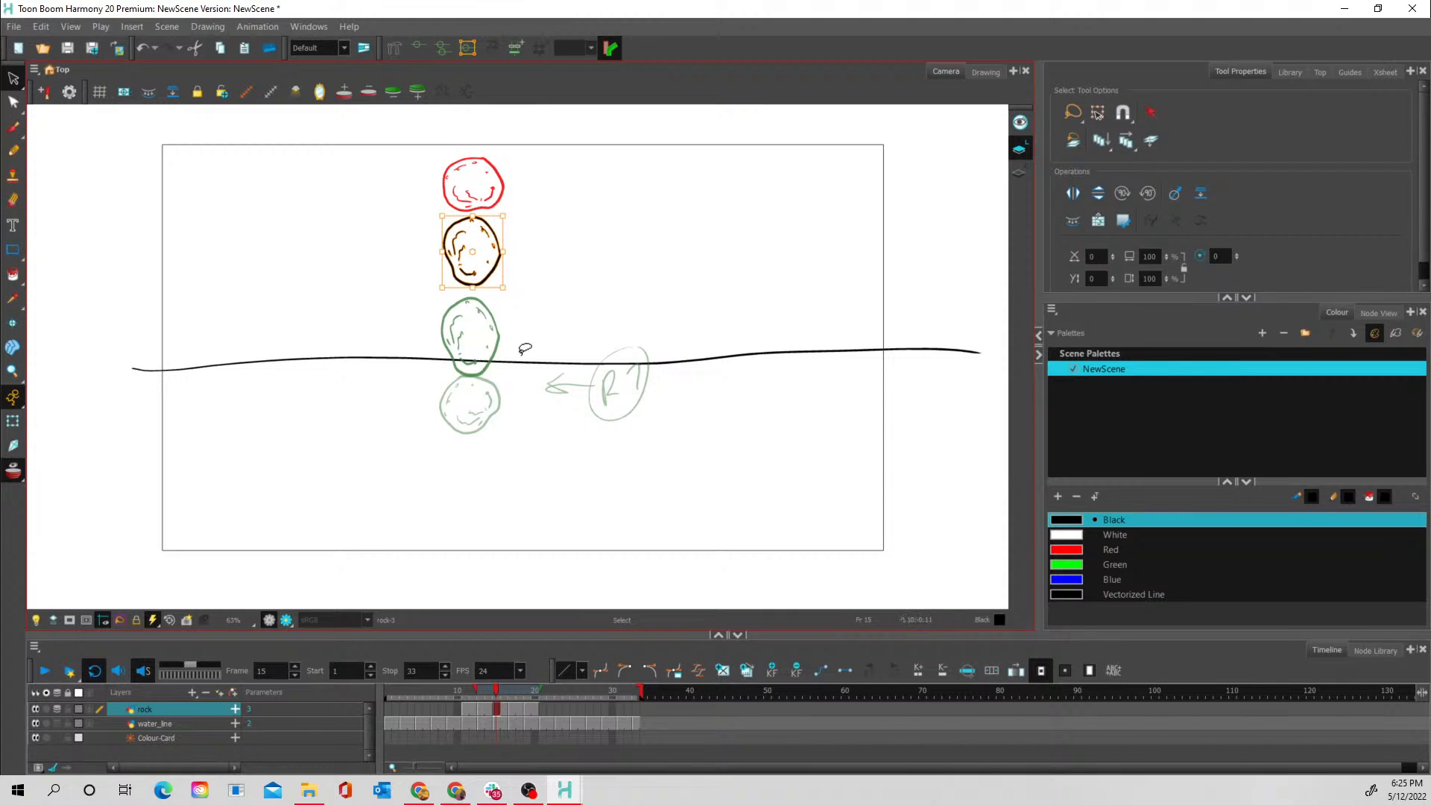
- Turn off onion skin, and play and scrub the animation to check the adjusted fall of the rock
{"action": "left_click_drag", "start_coordinate": [476, 687], "coordinate": [534, 687]}
{"action": "left_click", "coordinate": [45, 670]}
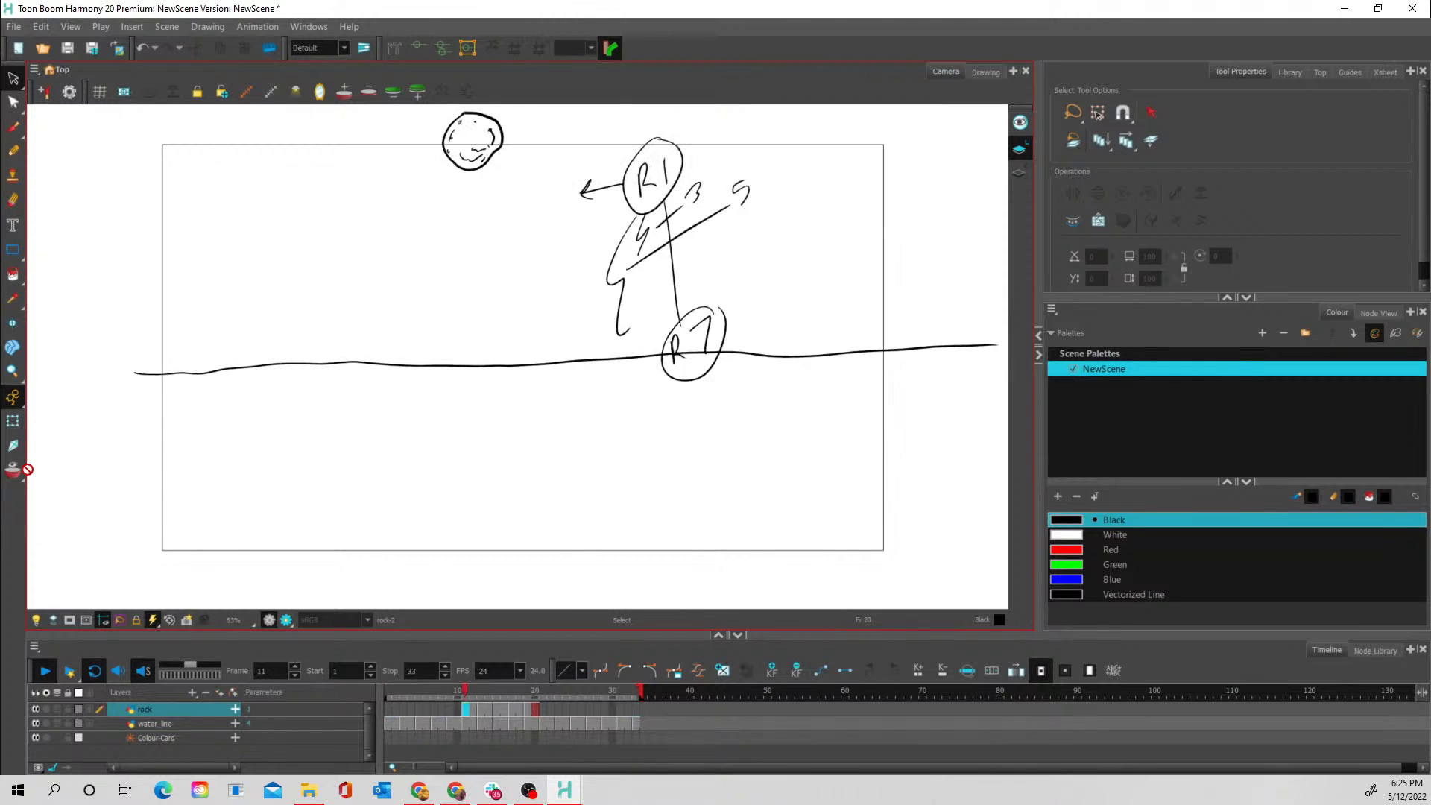
{"action": "left_click", "coordinate": [471, 692]}
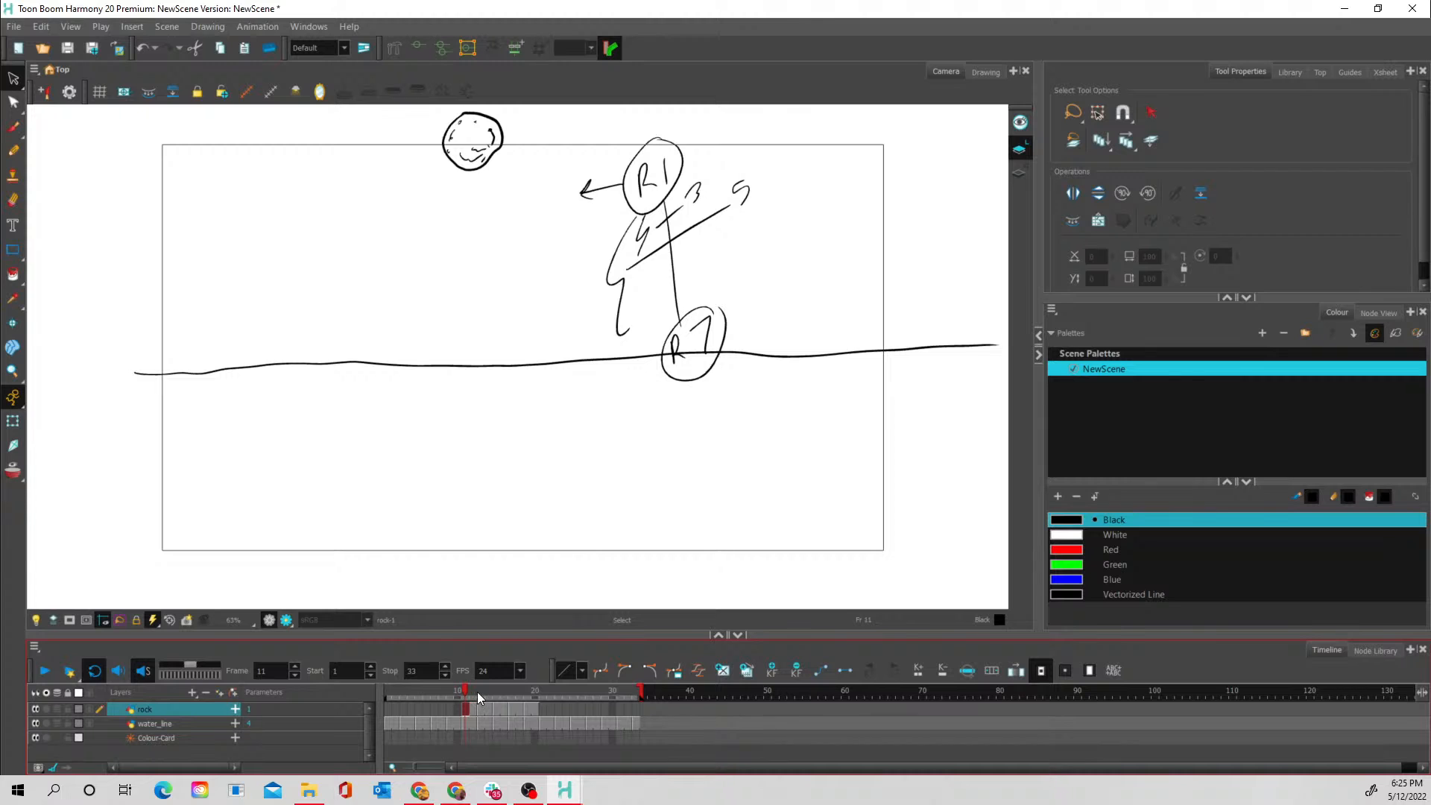
{"action": "mouse_move", "coordinate": [477, 692]}
{"action": "left_mouse_down"}
{"action": "mouse_move", "coordinate": [530, 695]}
{"action": "mouse_move", "coordinate": [456, 682]}
{"action": "mouse_move", "coordinate": [528, 697]}
{"action": "left_mouse_up"}
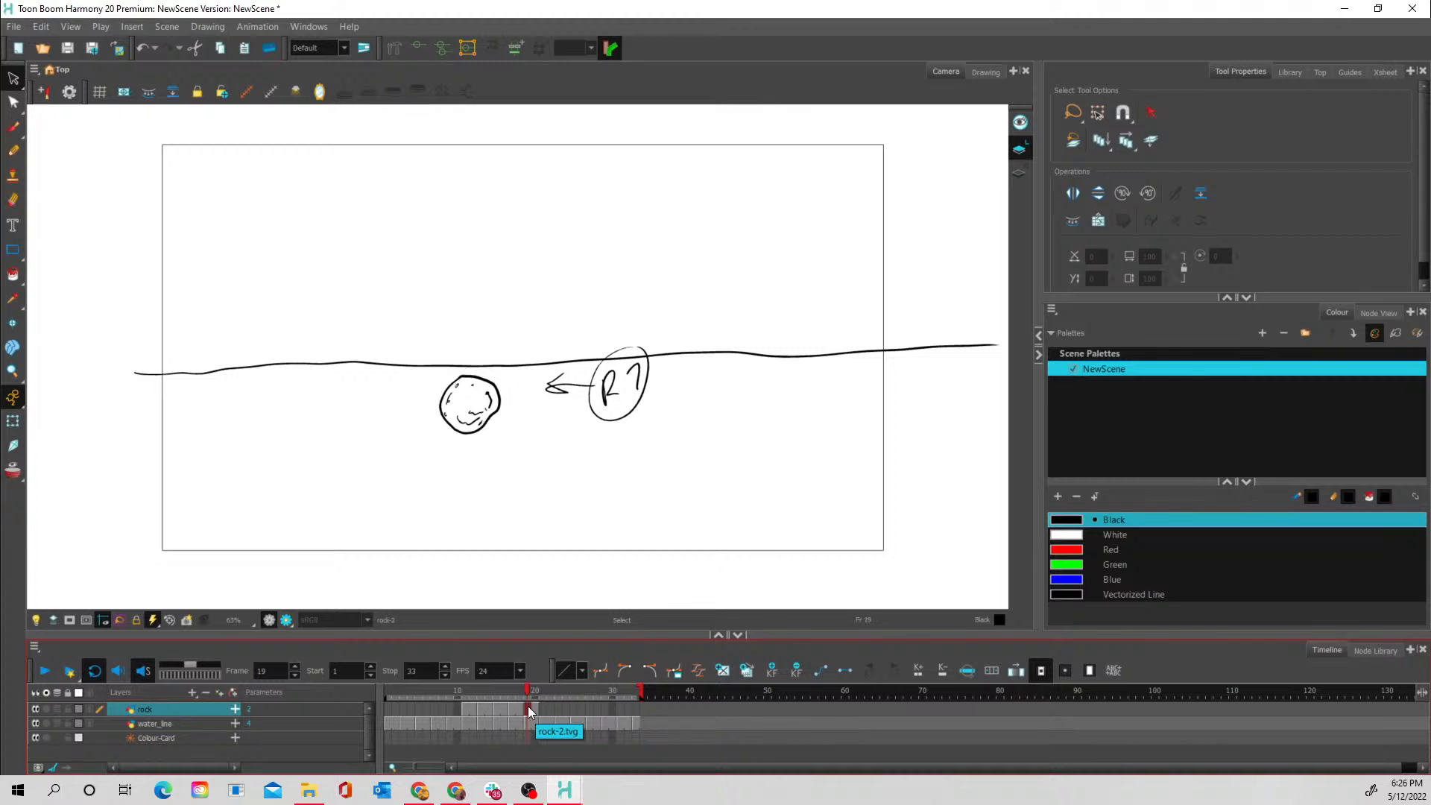
- Add a vector drawing layer named Splash above the rock layer and remove the duplicate Splash_1 layer
{"action": "left_click", "coordinate": [192, 692]}
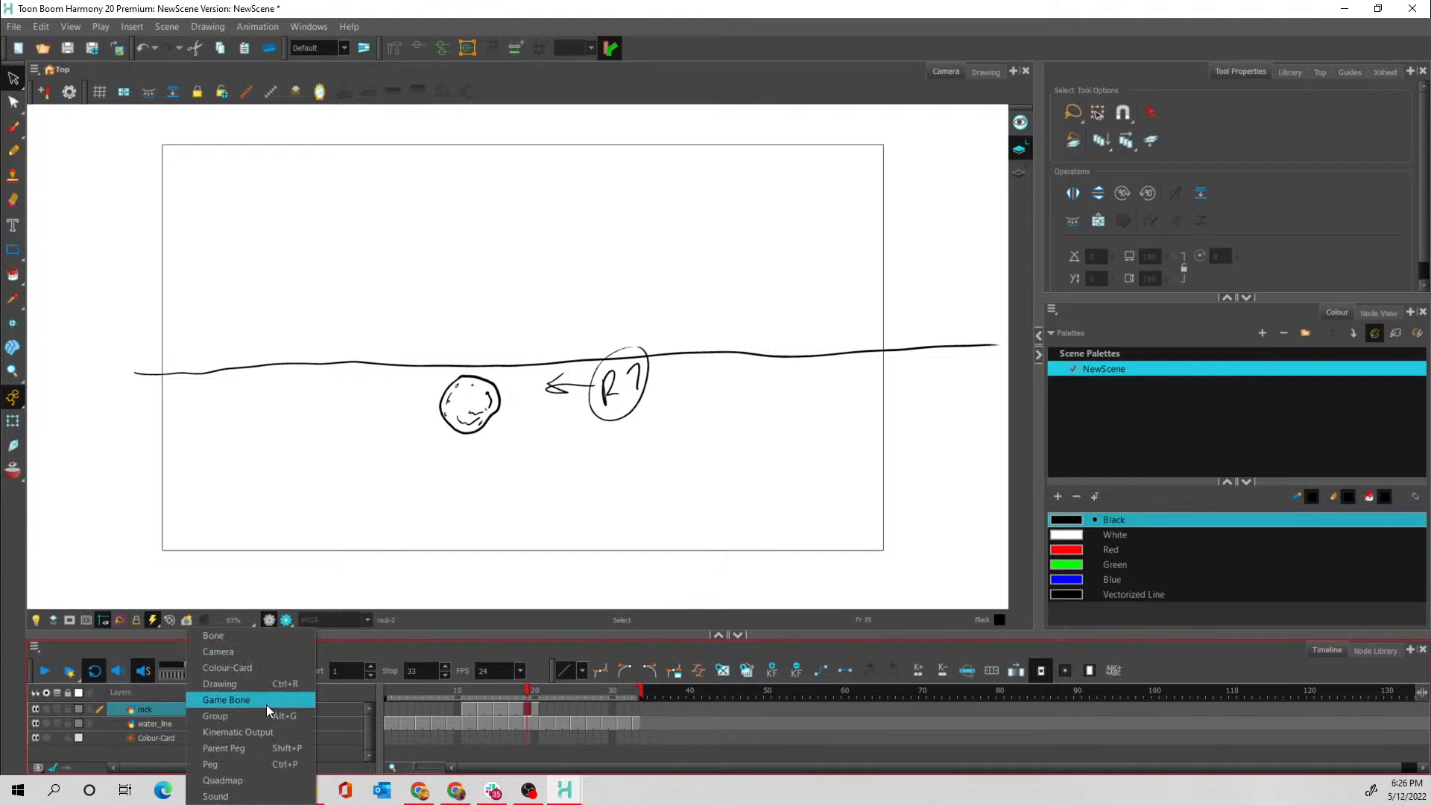
{"action": "left_click", "coordinate": [264, 685]}
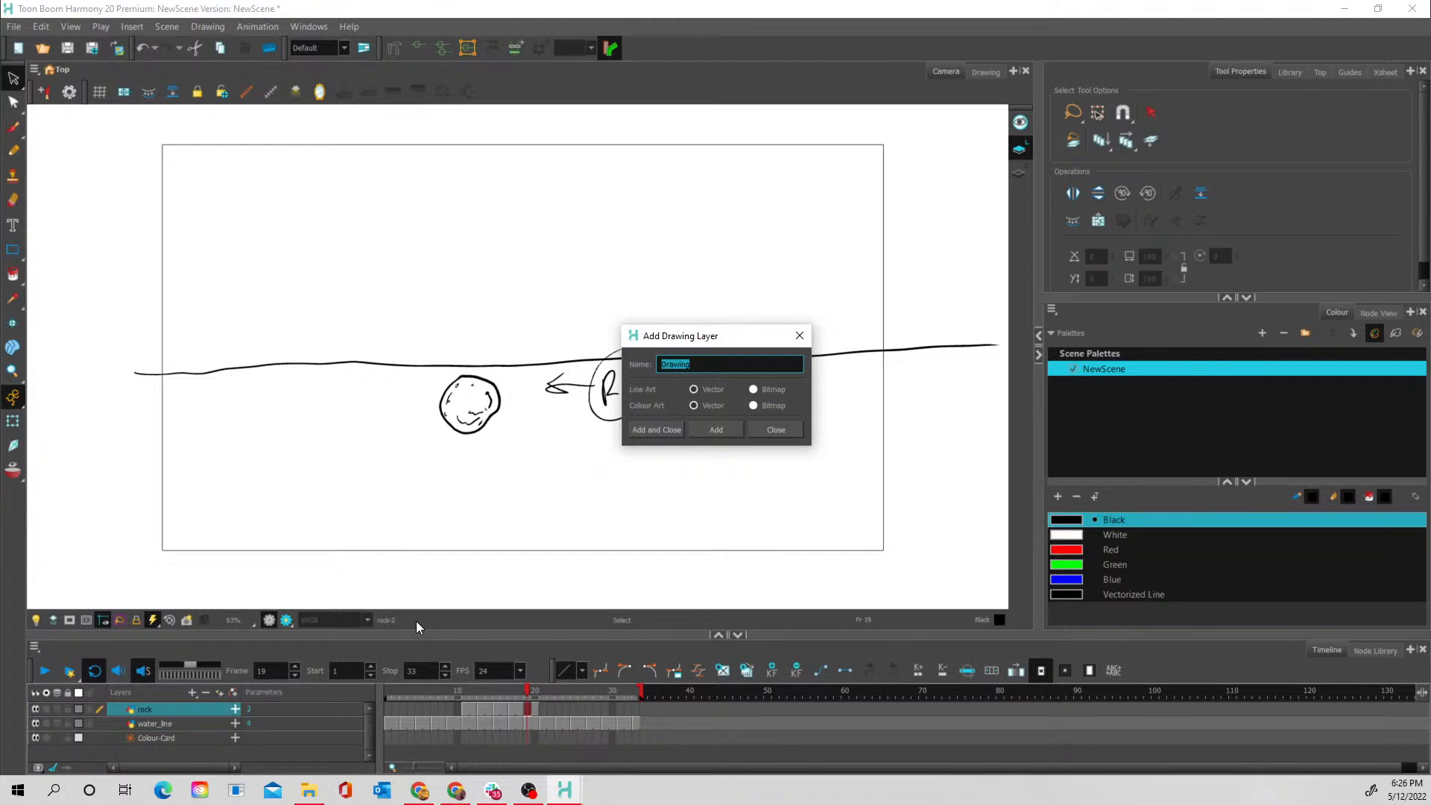
{"action": "type", "text": "splash"}
{"action": "key", "text": "Return"}
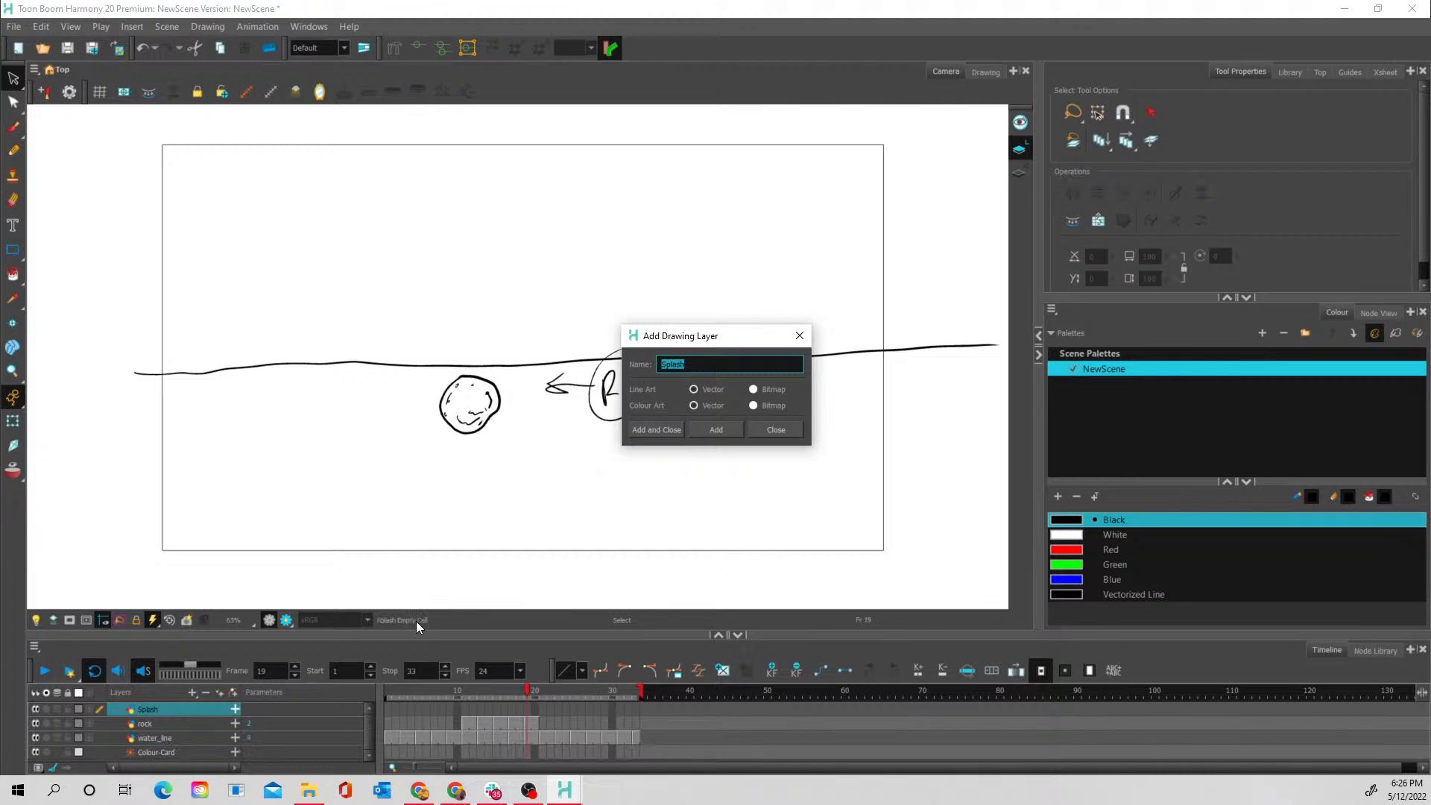
{"action": "left_click", "coordinate": [665, 431]}
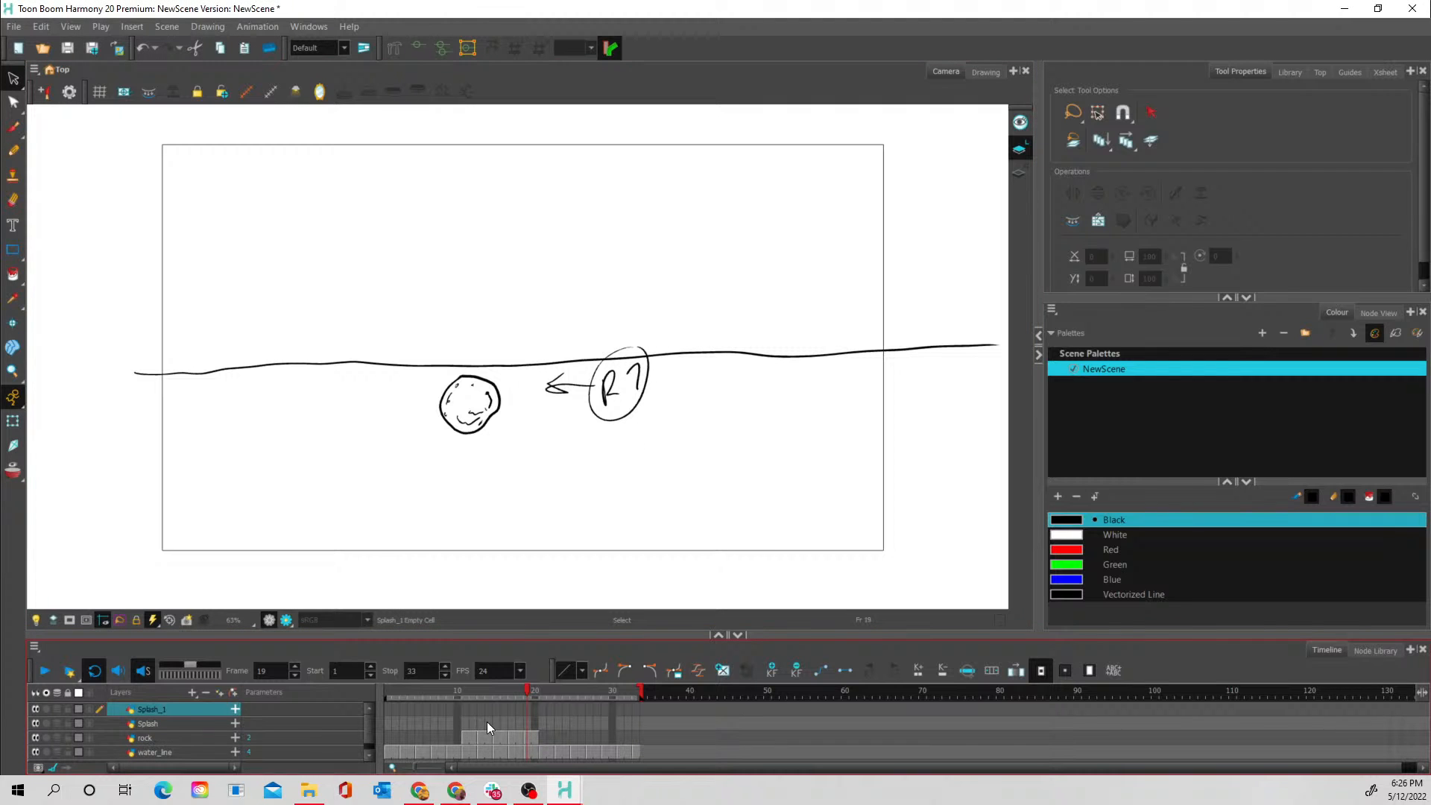
{"action": "left_click", "coordinate": [207, 693]}
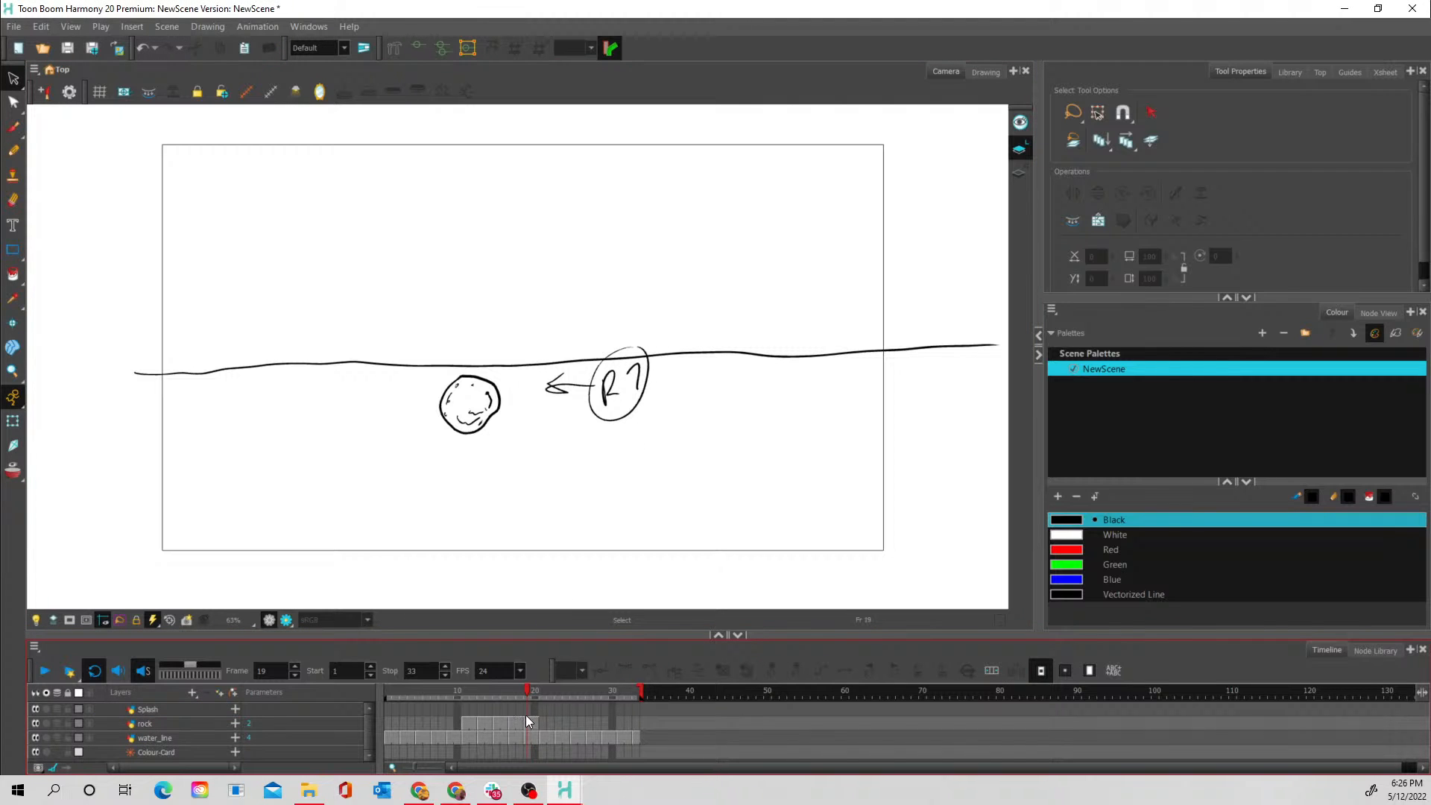
- Select frame 20 on the Splash layer and add a new colour swatch based on Blue to the NewScene palette
{"action": "left_click", "coordinate": [487, 708]}
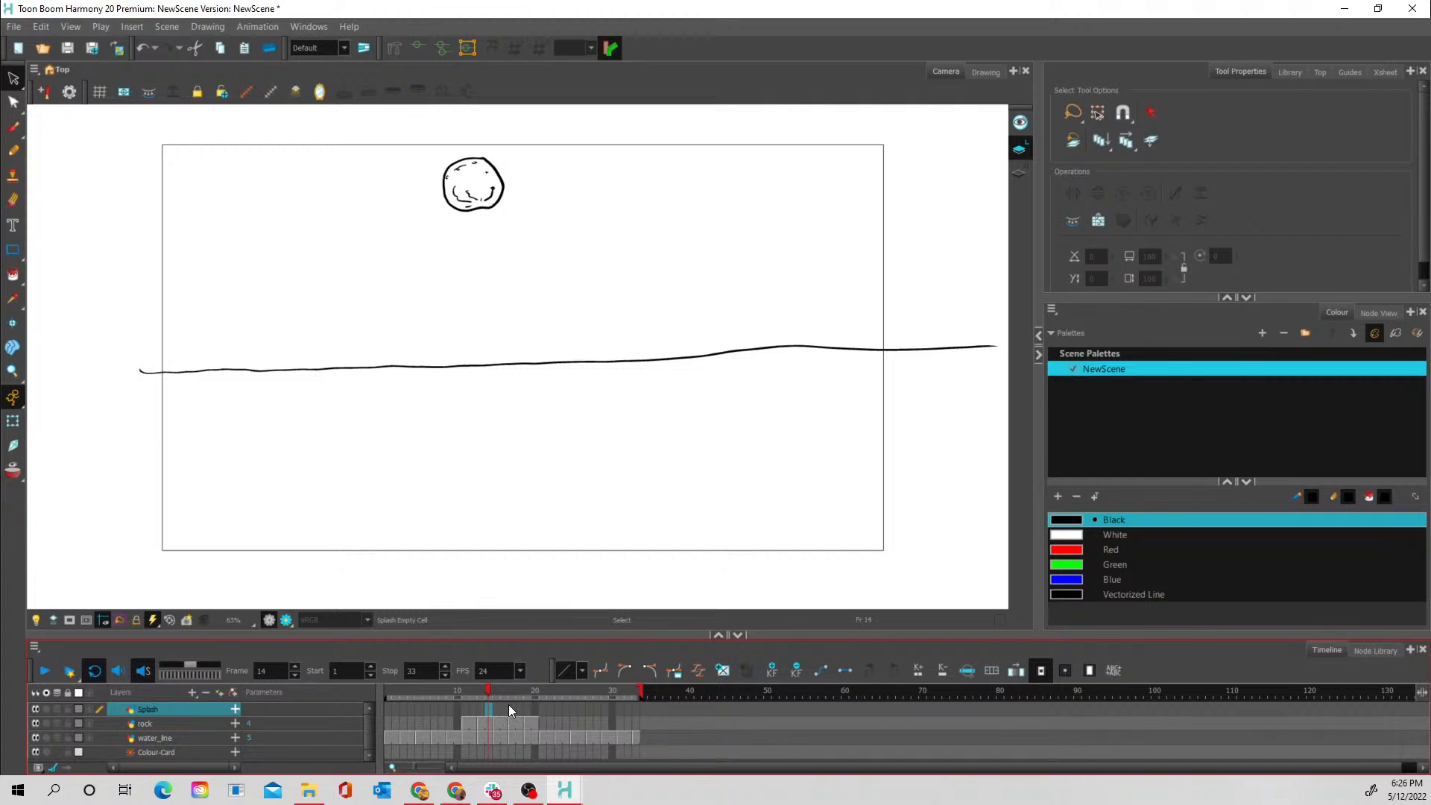
{"action": "left_click_drag", "start_coordinate": [508, 708], "coordinate": [529, 714]}
{"action": "left_click", "coordinate": [533, 711]}
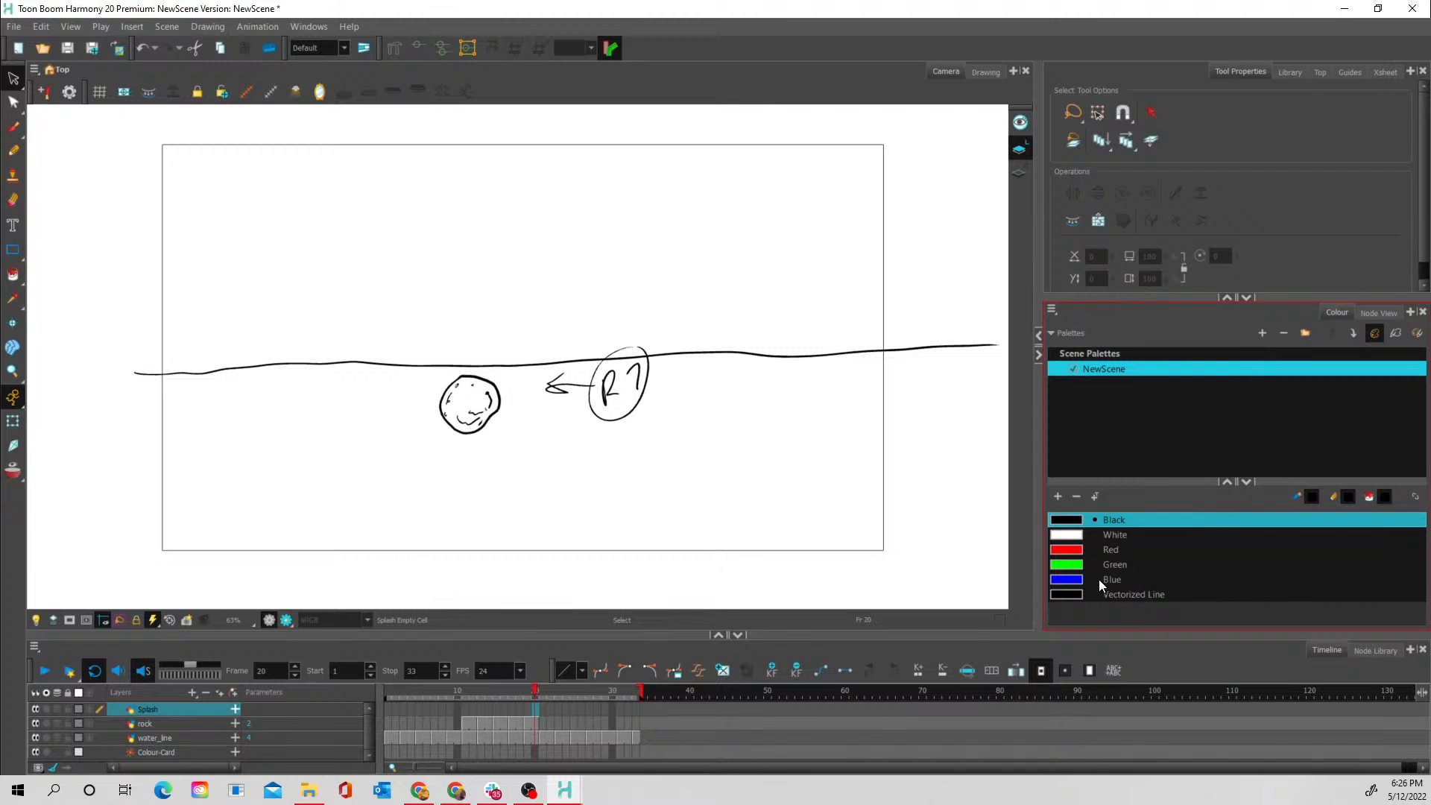
{"action": "left_click", "coordinate": [1078, 580]}
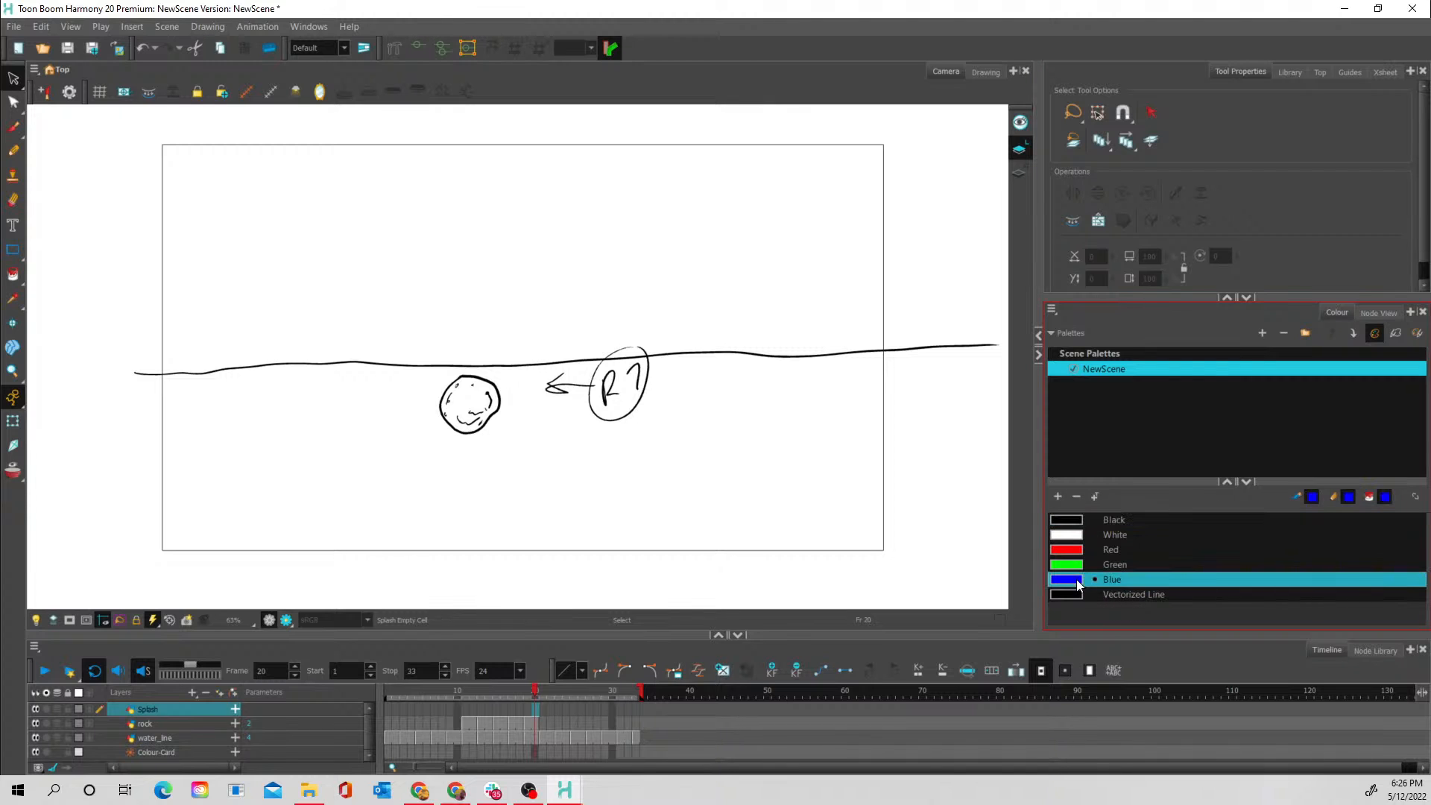
{"action": "left_click", "coordinate": [1061, 499]}
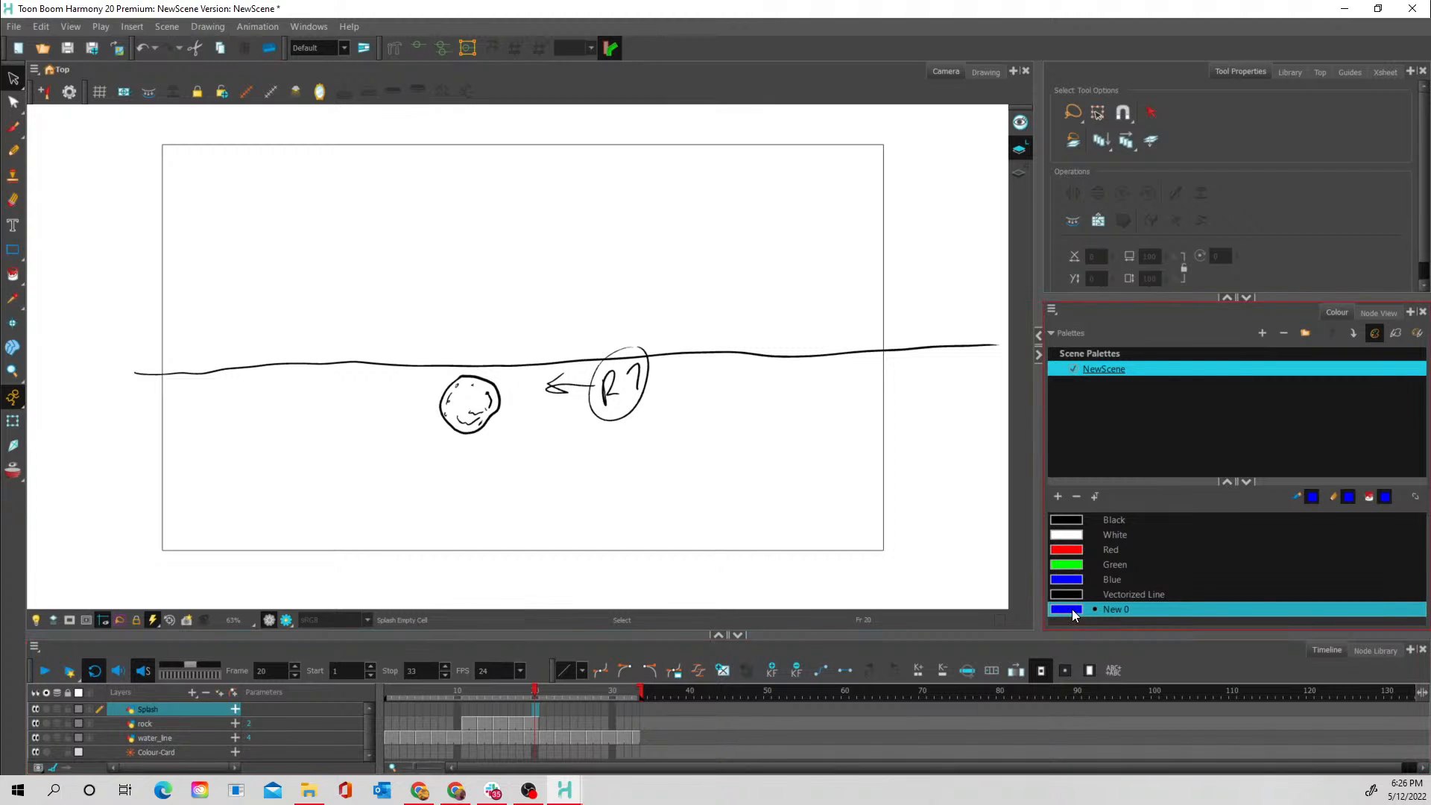
- Change the new blue swatch to a bright light cyan-blue and rename it water
{"action": "double_click", "coordinate": [1071, 609]}
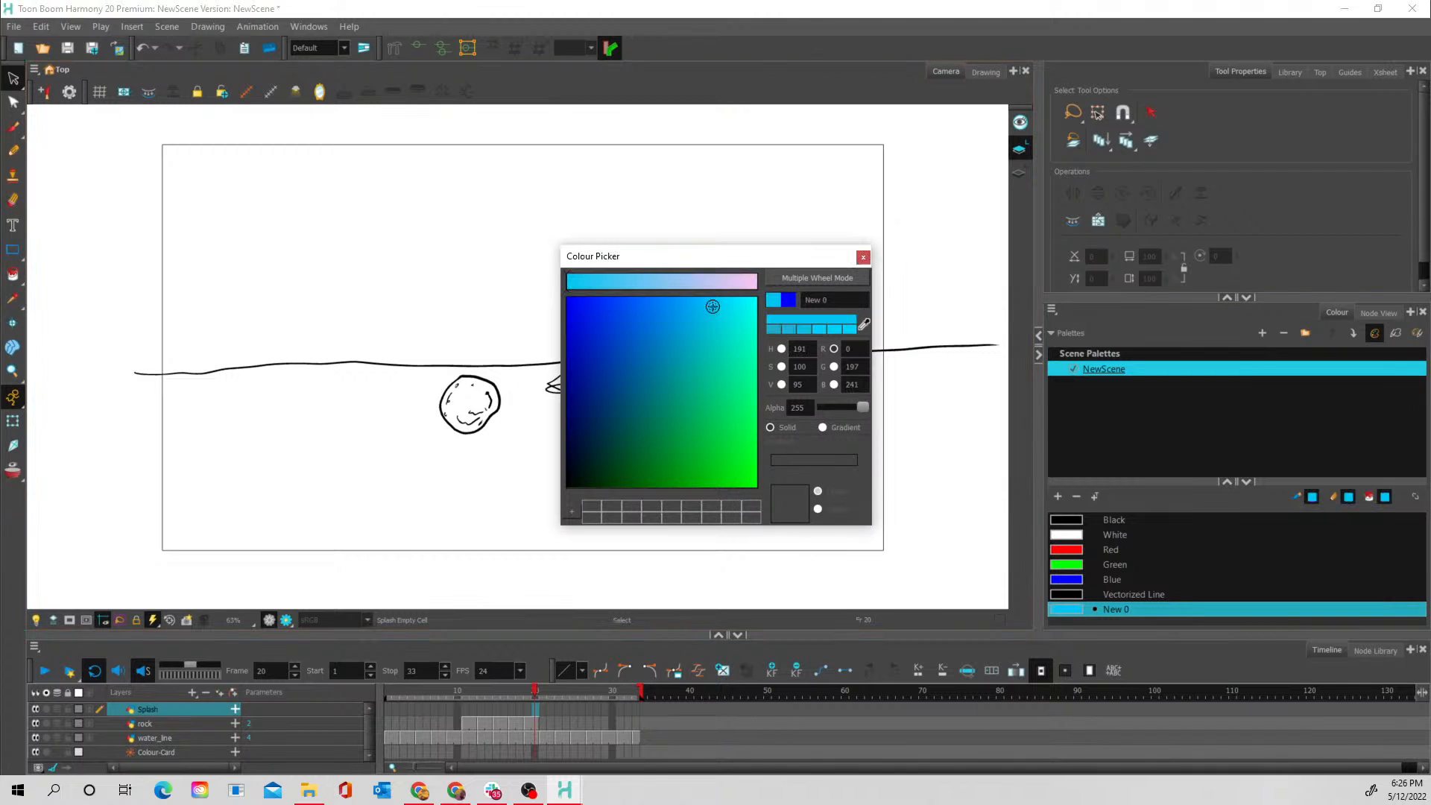
{"action": "left_click", "coordinate": [726, 305]}
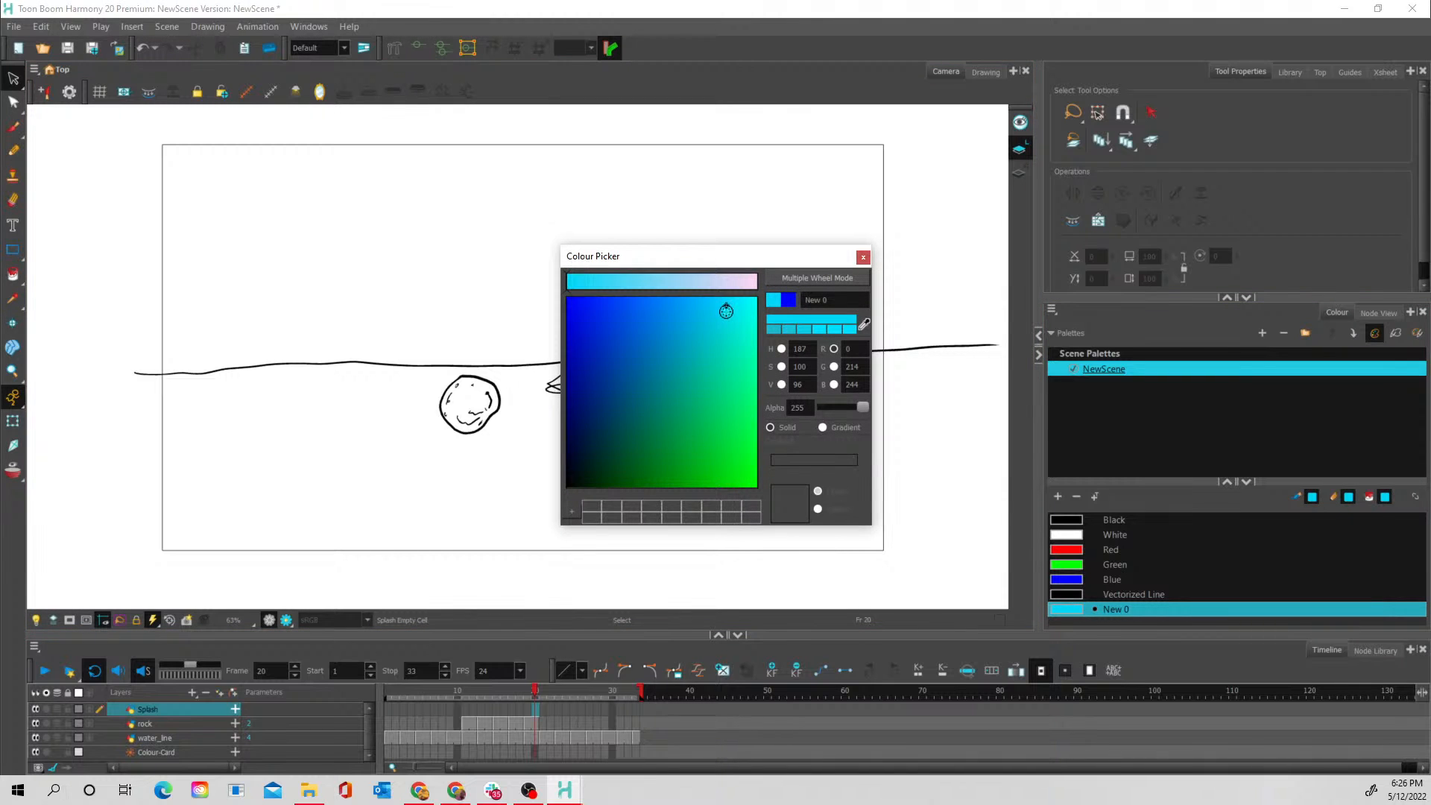
{"action": "left_click", "coordinate": [720, 312]}
{"action": "left_click_drag", "start_coordinate": [828, 298], "coordinate": [787, 298]}
{"action": "type", "text": "water"}
{"action": "left_click", "coordinate": [863, 257]}
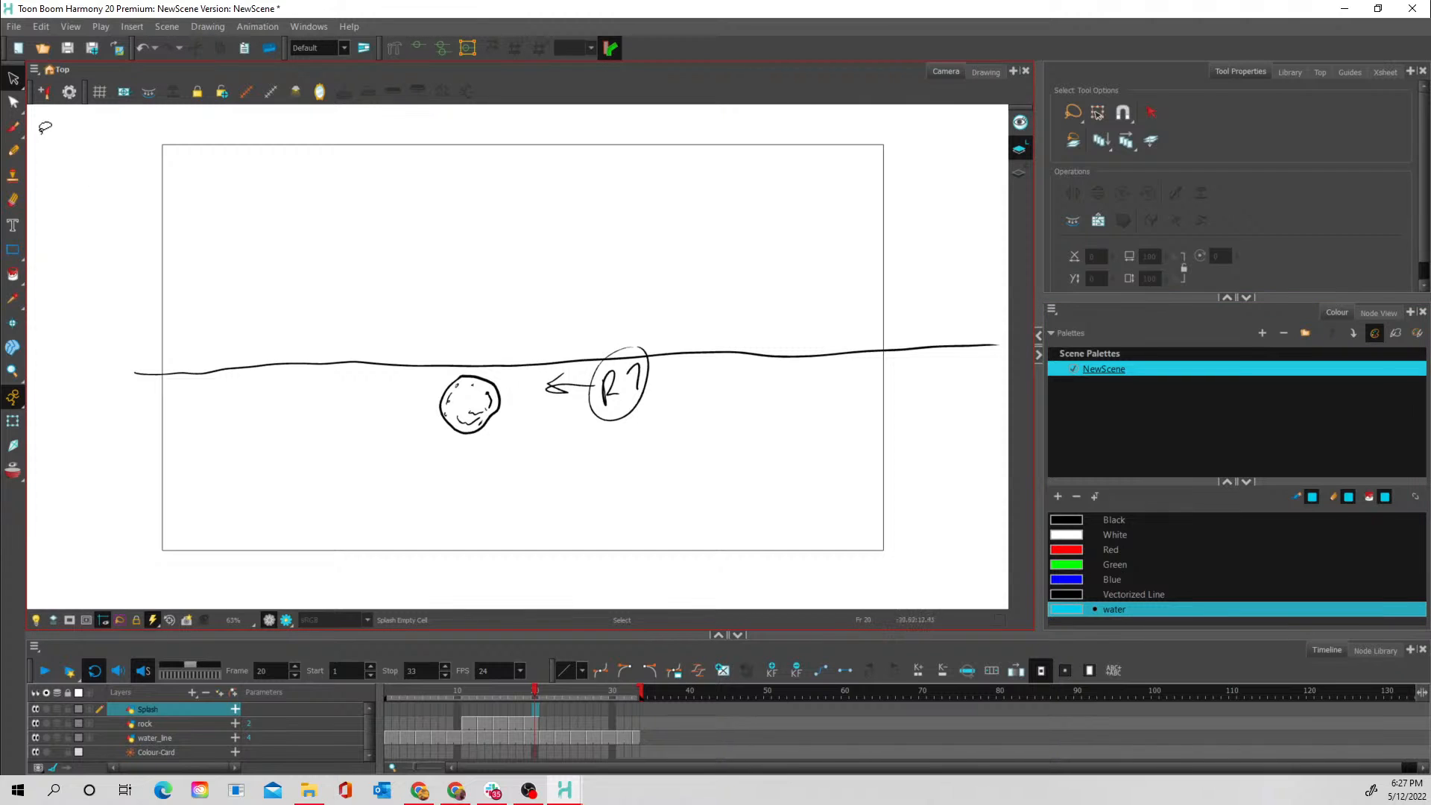
- Brush the initial splash in the water colour on frame 20 of the Splash layer: a curved base with short spikes on both sides of the rock
{"action": "key", "text": "alt+b"}
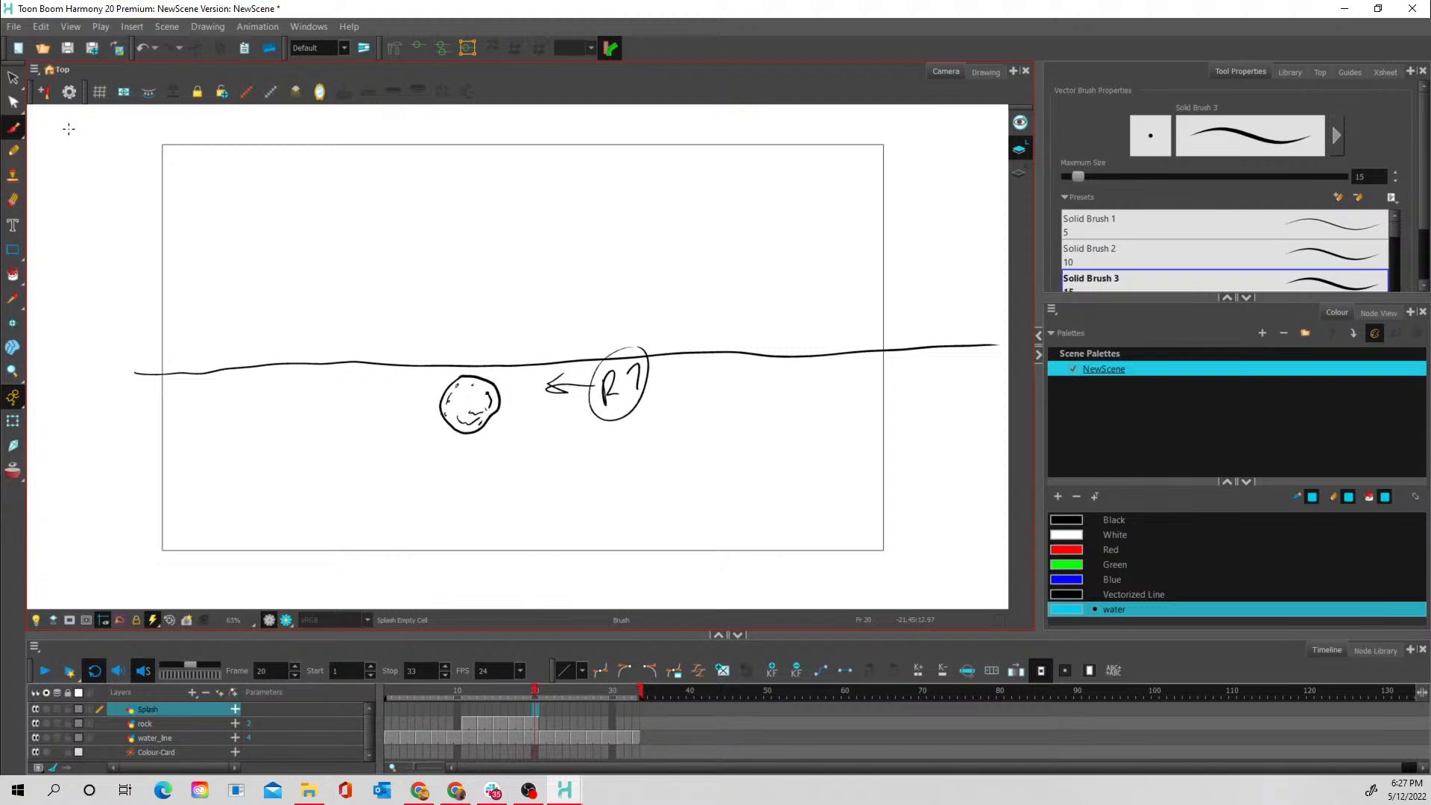
{"action": "left_click", "coordinate": [535, 708]}
{"action": "mouse_move", "coordinate": [479, 400]}
{"action": "left_mouse_down"}
{"action": "mouse_move", "coordinate": [488, 414]}
{"action": "mouse_move", "coordinate": [438, 407]}
{"action": "mouse_move", "coordinate": [511, 404]}
{"action": "mouse_move", "coordinate": [449, 413]}
{"action": "mouse_move", "coordinate": [424, 400]}
{"action": "mouse_move", "coordinate": [477, 414]}
{"action": "mouse_move", "coordinate": [515, 399]}
{"action": "left_mouse_up"}
{"action": "mouse_move", "coordinate": [424, 372]}
{"action": "left_mouse_down"}
{"action": "mouse_move", "coordinate": [430, 403]}
{"action": "mouse_move", "coordinate": [508, 360]}
{"action": "left_mouse_up"}
{"action": "mouse_move", "coordinate": [439, 407]}
{"action": "left_mouse_down"}
{"action": "mouse_move", "coordinate": [421, 354]}
{"action": "mouse_move", "coordinate": [434, 376]}
{"action": "mouse_move", "coordinate": [437, 343]}
{"action": "mouse_move", "coordinate": [456, 367]}
{"action": "left_mouse_up"}
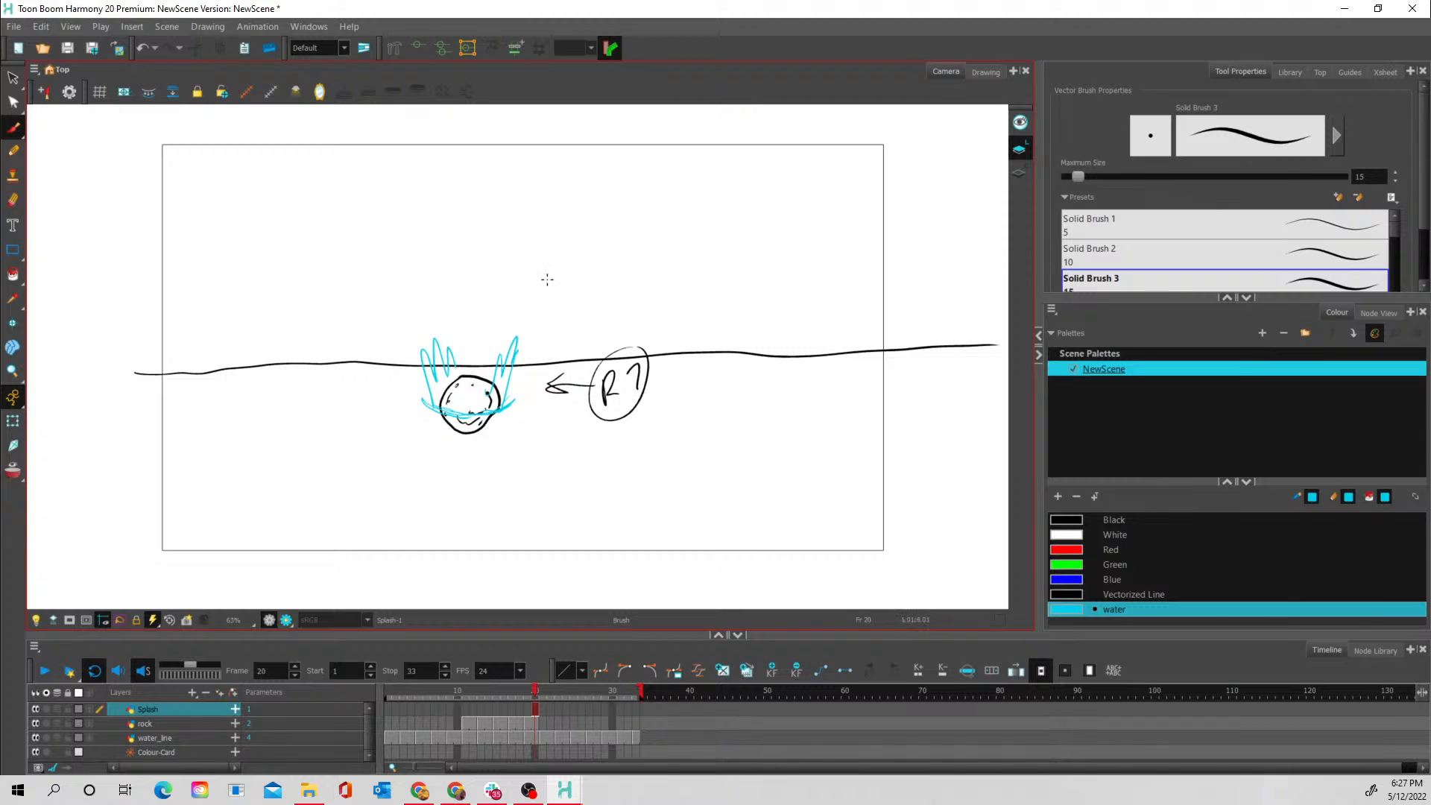
- Sketch several example clusters of spiky splash strokes in the empty area above the water line on frame 20
{"action": "mouse_move", "coordinate": [697, 270]}
{"action": "left_mouse_down"}
{"action": "mouse_move", "coordinate": [719, 208]}
{"action": "mouse_move", "coordinate": [731, 193]}
{"action": "mouse_move", "coordinate": [716, 243]}
{"action": "mouse_move", "coordinate": [755, 181]}
{"action": "mouse_move", "coordinate": [729, 243]}
{"action": "mouse_move", "coordinate": [748, 202]}
{"action": "mouse_move", "coordinate": [778, 186]}
{"action": "mouse_move", "coordinate": [743, 253]}
{"action": "mouse_move", "coordinate": [802, 222]}
{"action": "mouse_move", "coordinate": [789, 245]}
{"action": "mouse_move", "coordinate": [817, 226]}
{"action": "mouse_move", "coordinate": [807, 260]}
{"action": "left_mouse_up"}
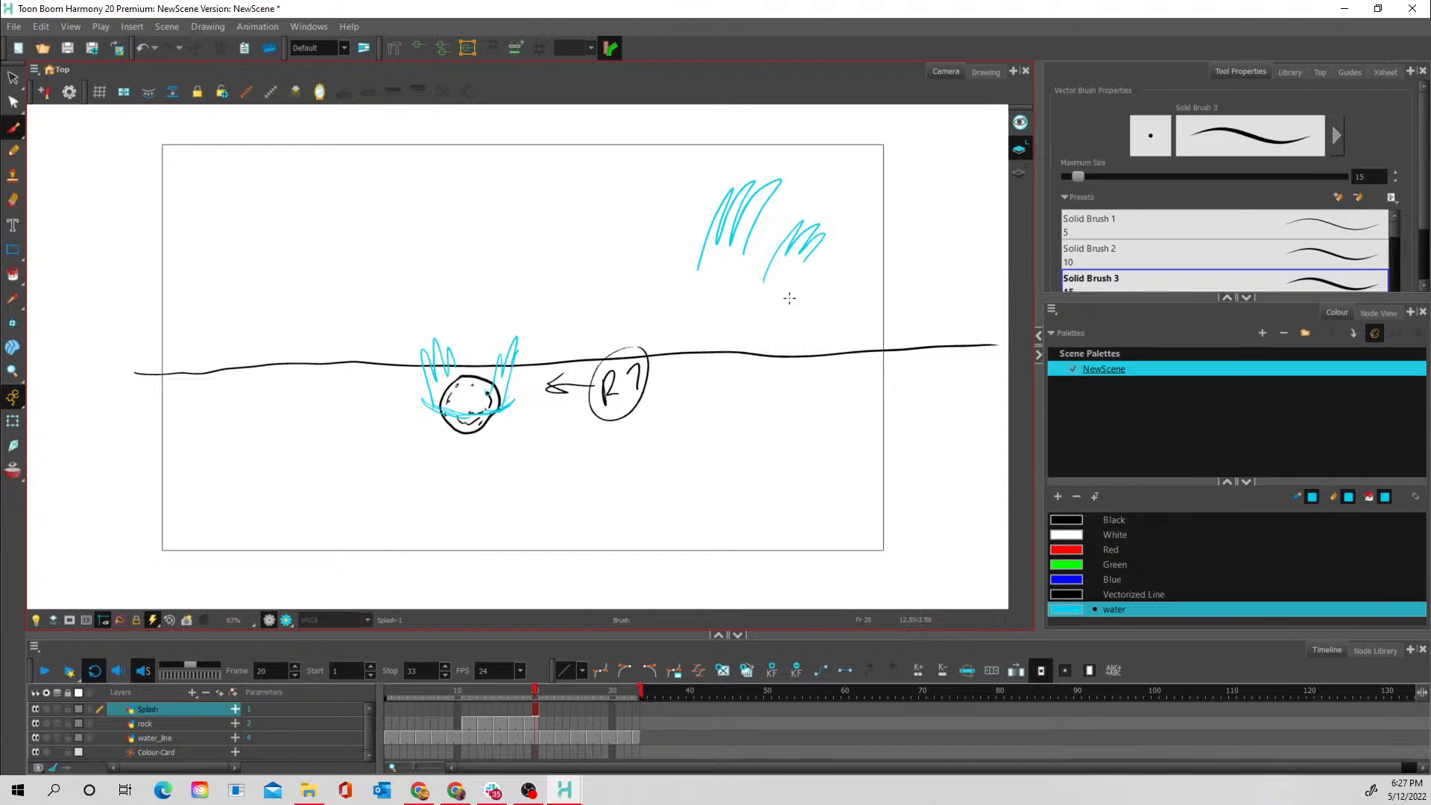
{"action": "mouse_move", "coordinate": [806, 310]}
{"action": "left_mouse_down"}
{"action": "mouse_move", "coordinate": [847, 240]}
{"action": "mouse_move", "coordinate": [871, 222]}
{"action": "mouse_move", "coordinate": [860, 255]}
{"action": "mouse_move", "coordinate": [882, 221]}
{"action": "mouse_move", "coordinate": [868, 252]}
{"action": "mouse_move", "coordinate": [897, 230]}
{"action": "mouse_move", "coordinate": [871, 287]}
{"action": "left_mouse_up"}
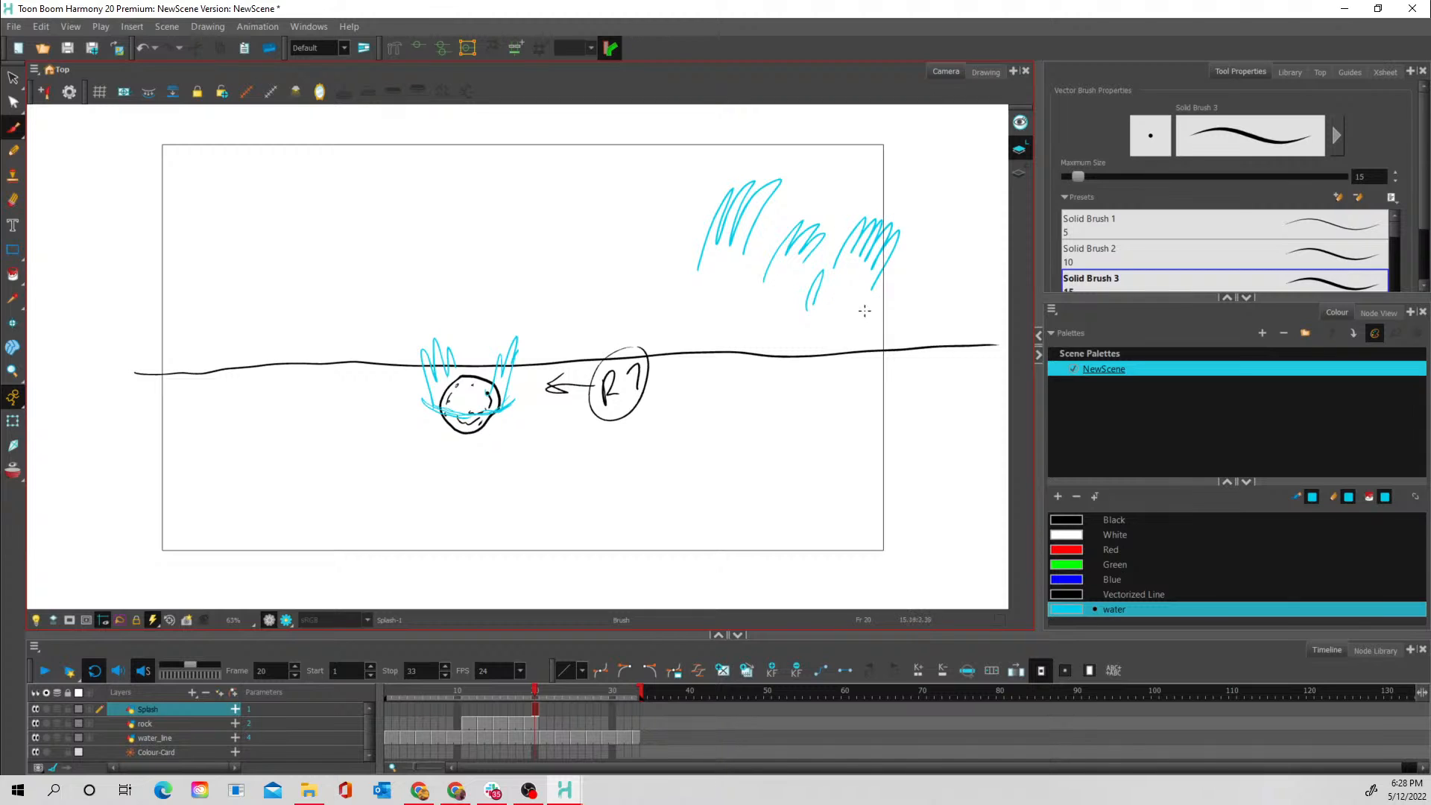
{"action": "mouse_move", "coordinate": [551, 246]}
{"action": "left_mouse_down"}
{"action": "mouse_move", "coordinate": [589, 167]}
{"action": "mouse_move", "coordinate": [573, 221]}
{"action": "mouse_move", "coordinate": [584, 207]}
{"action": "mouse_move", "coordinate": [589, 230]}
{"action": "mouse_move", "coordinate": [592, 209]}
{"action": "mouse_move", "coordinate": [588, 260]}
{"action": "mouse_move", "coordinate": [635, 181]}
{"action": "mouse_move", "coordinate": [599, 234]}
{"action": "mouse_move", "coordinate": [639, 219]}
{"action": "mouse_move", "coordinate": [602, 237]}
{"action": "left_mouse_up"}
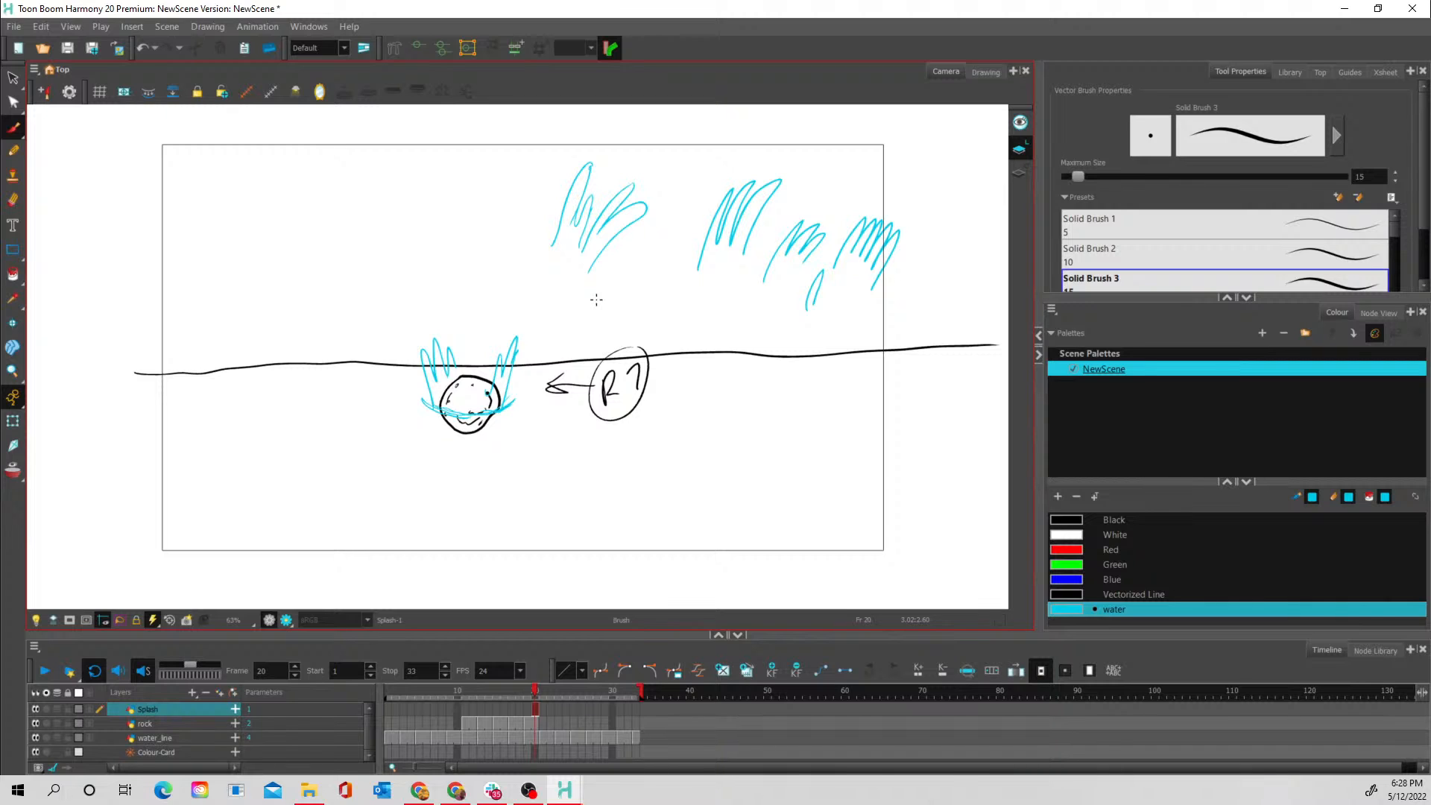
- Delete all the example stroke clusters above the water line, keeping the splash around the rock
{"action": "left_click", "coordinate": [13, 77]}
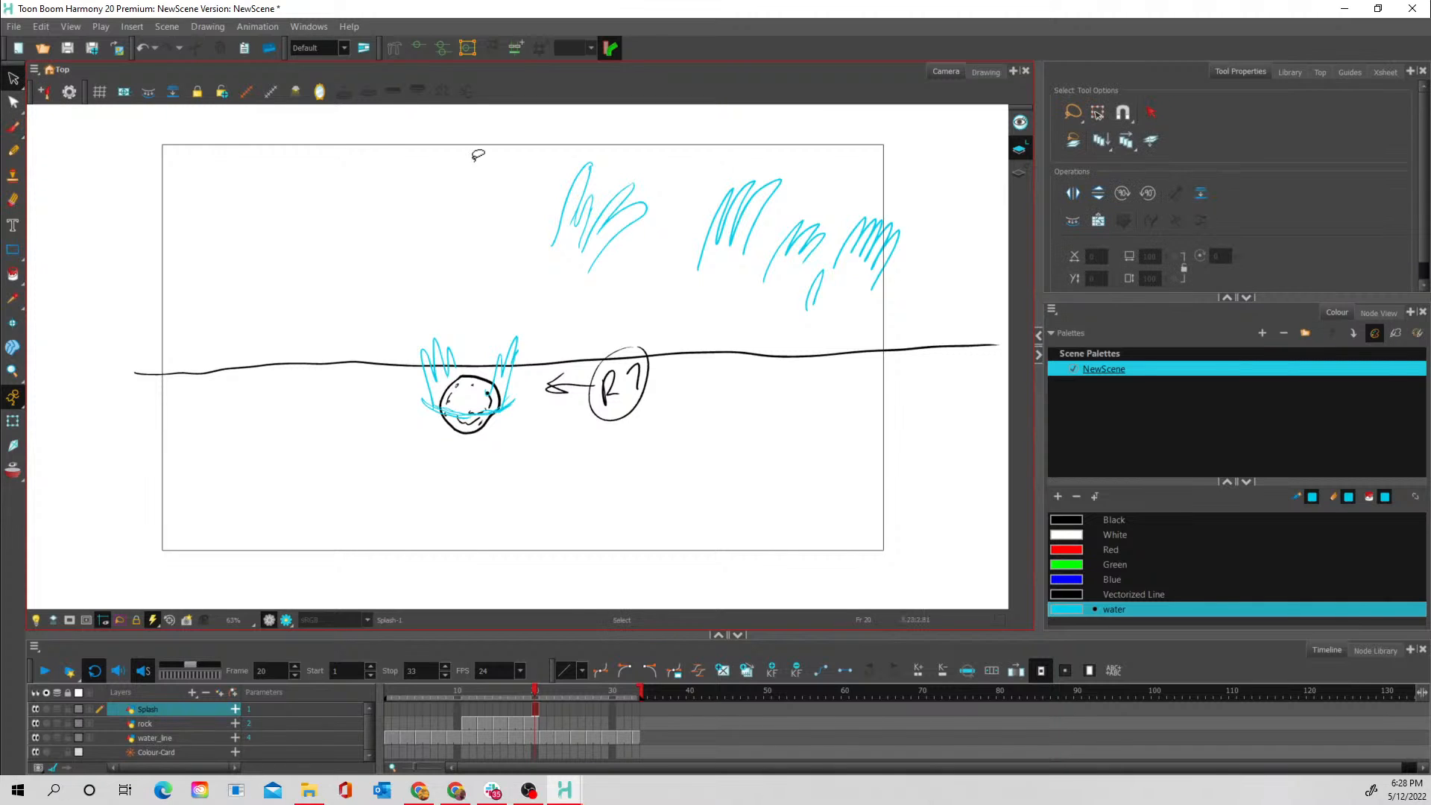
{"action": "mouse_move", "coordinate": [810, 168]}
{"action": "left_mouse_down"}
{"action": "mouse_move", "coordinate": [705, 184]}
{"action": "mouse_move", "coordinate": [765, 346]}
{"action": "left_mouse_up"}
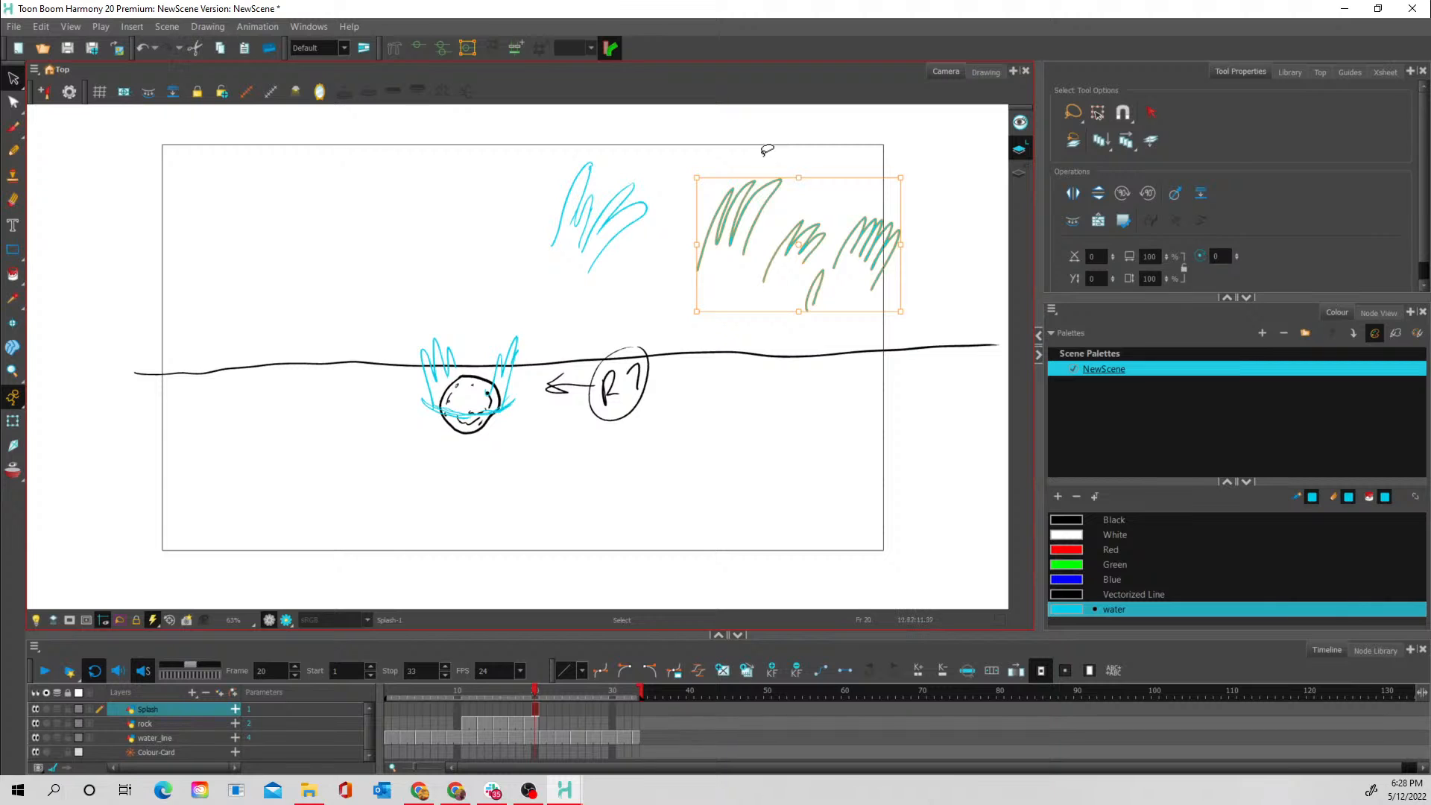
{"action": "key", "text": "Delete"}
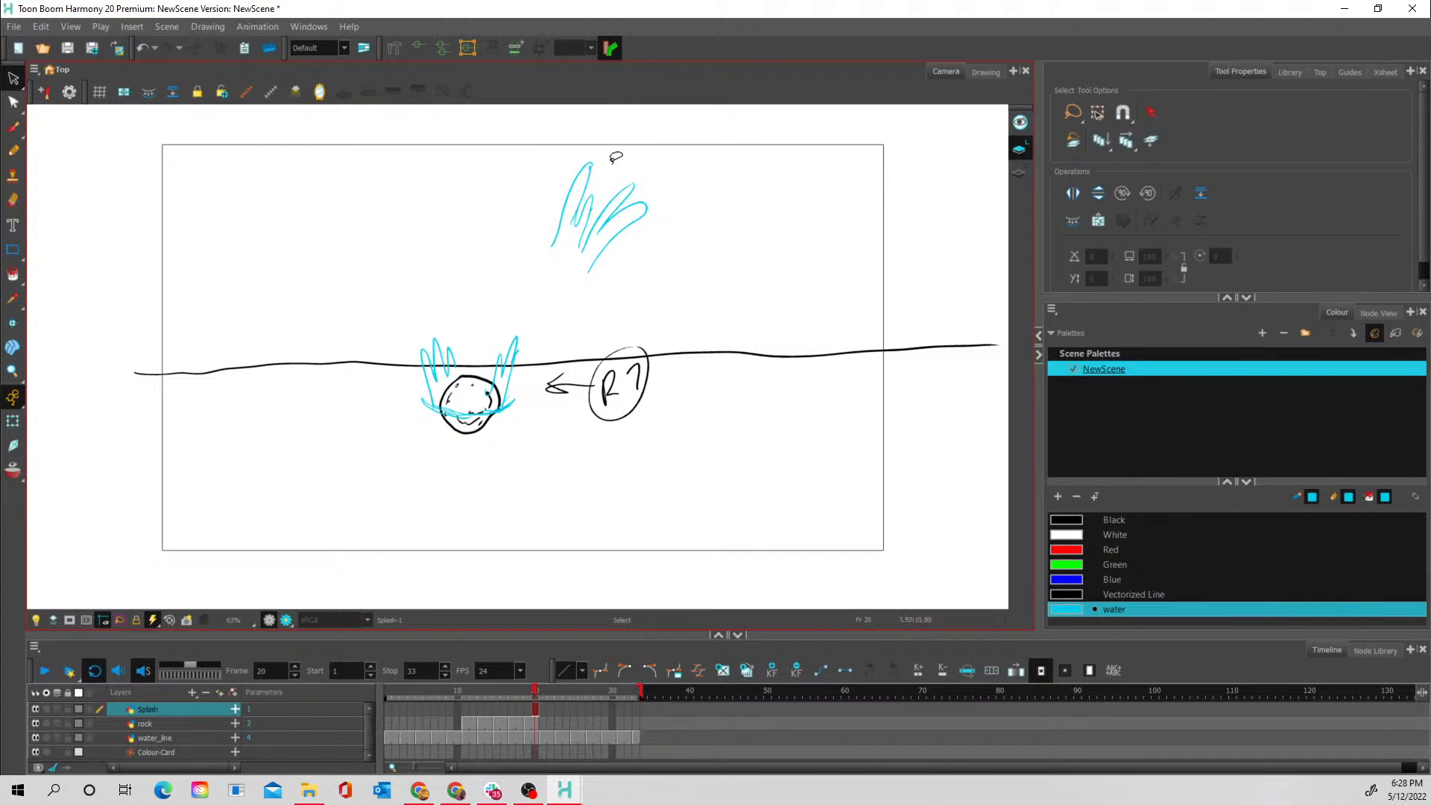
{"action": "mouse_move", "coordinate": [618, 155]}
{"action": "left_mouse_down"}
{"action": "mouse_move", "coordinate": [568, 152]}
{"action": "mouse_move", "coordinate": [600, 147]}
{"action": "left_mouse_up"}
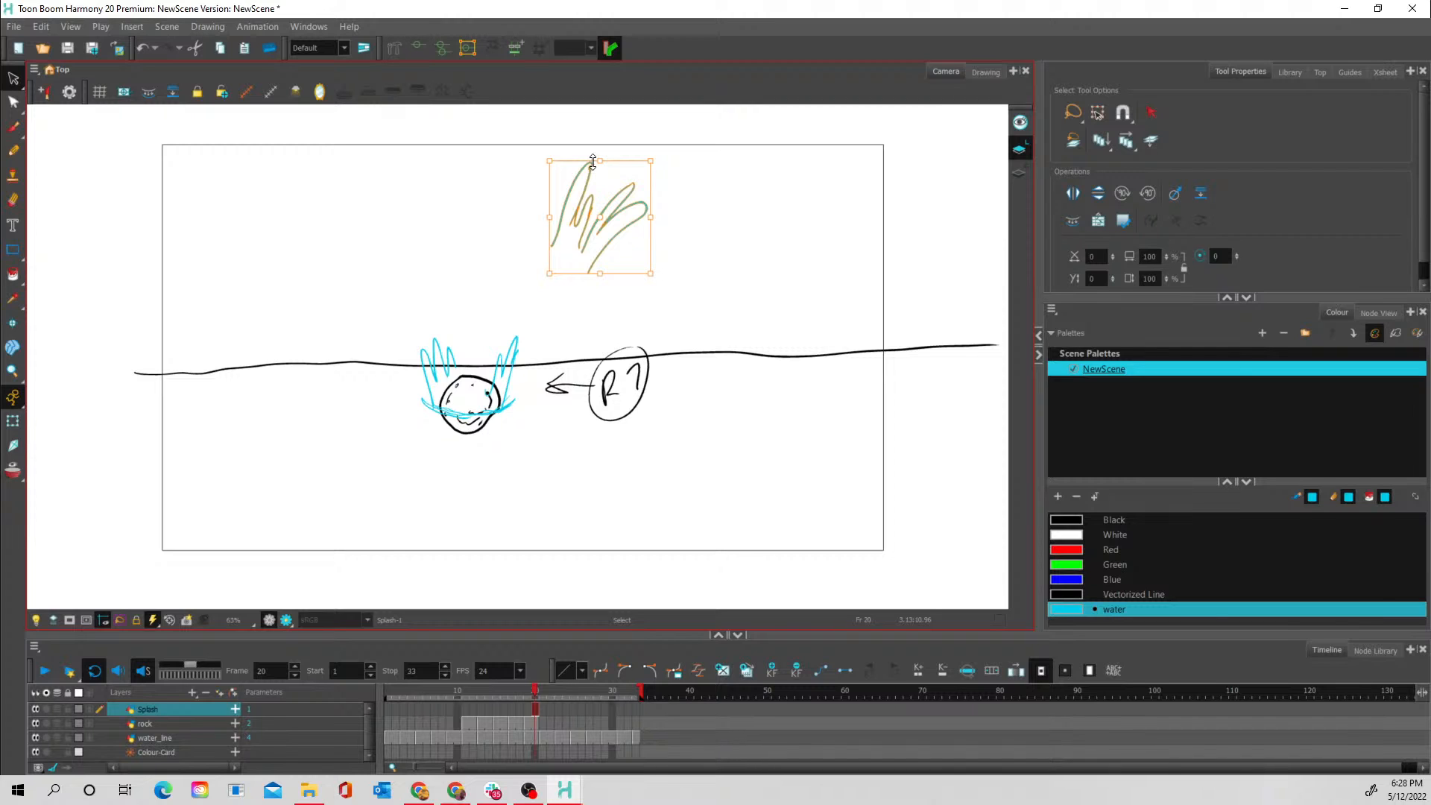
{"action": "key", "text": "Delete"}
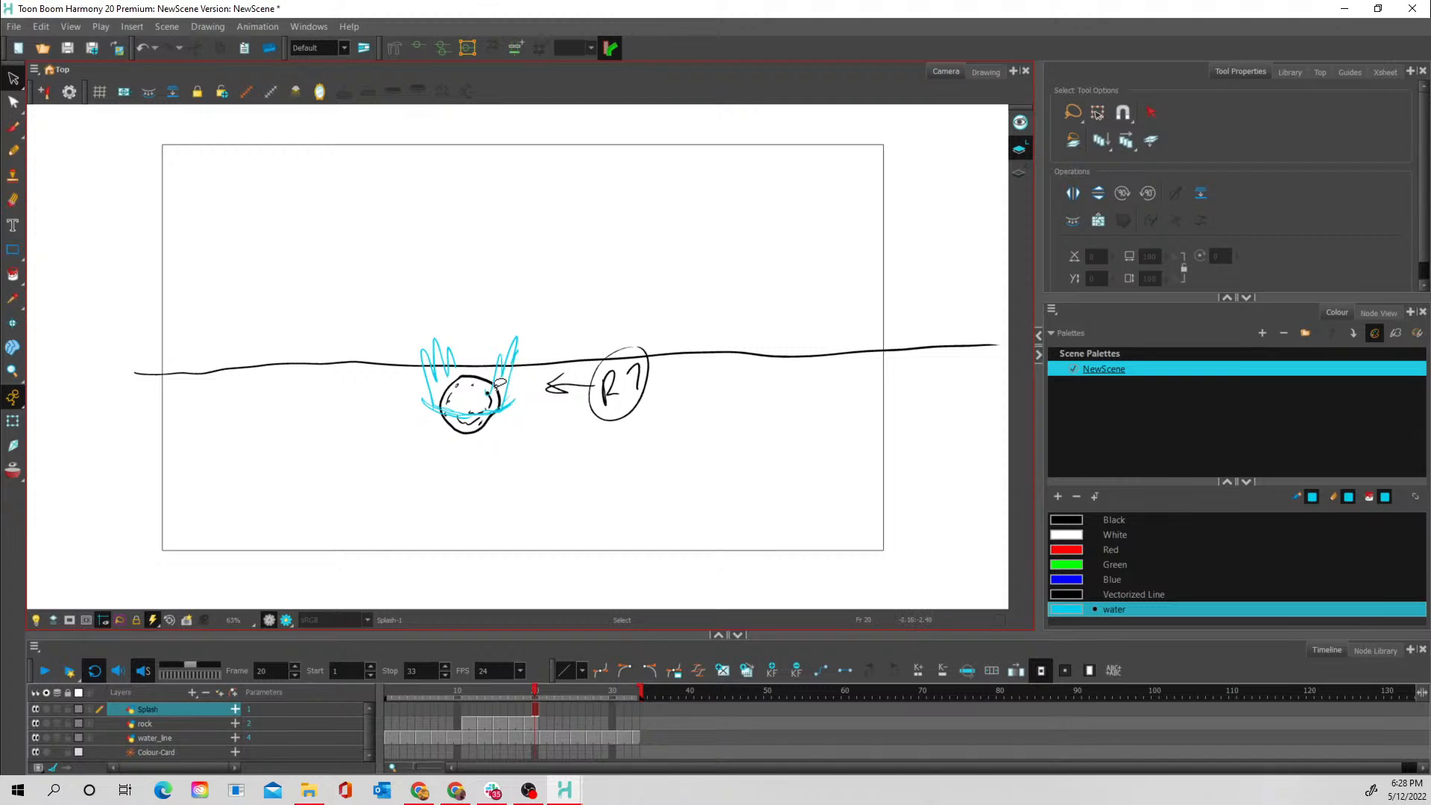
- On frame 20, sketch four pointed example spikes above the water line and add more spikes across the middle of the splash
{"action": "left_click", "coordinate": [12, 128]}
{"action": "left_click_drag", "start_coordinate": [718, 288], "coordinate": [707, 219]}
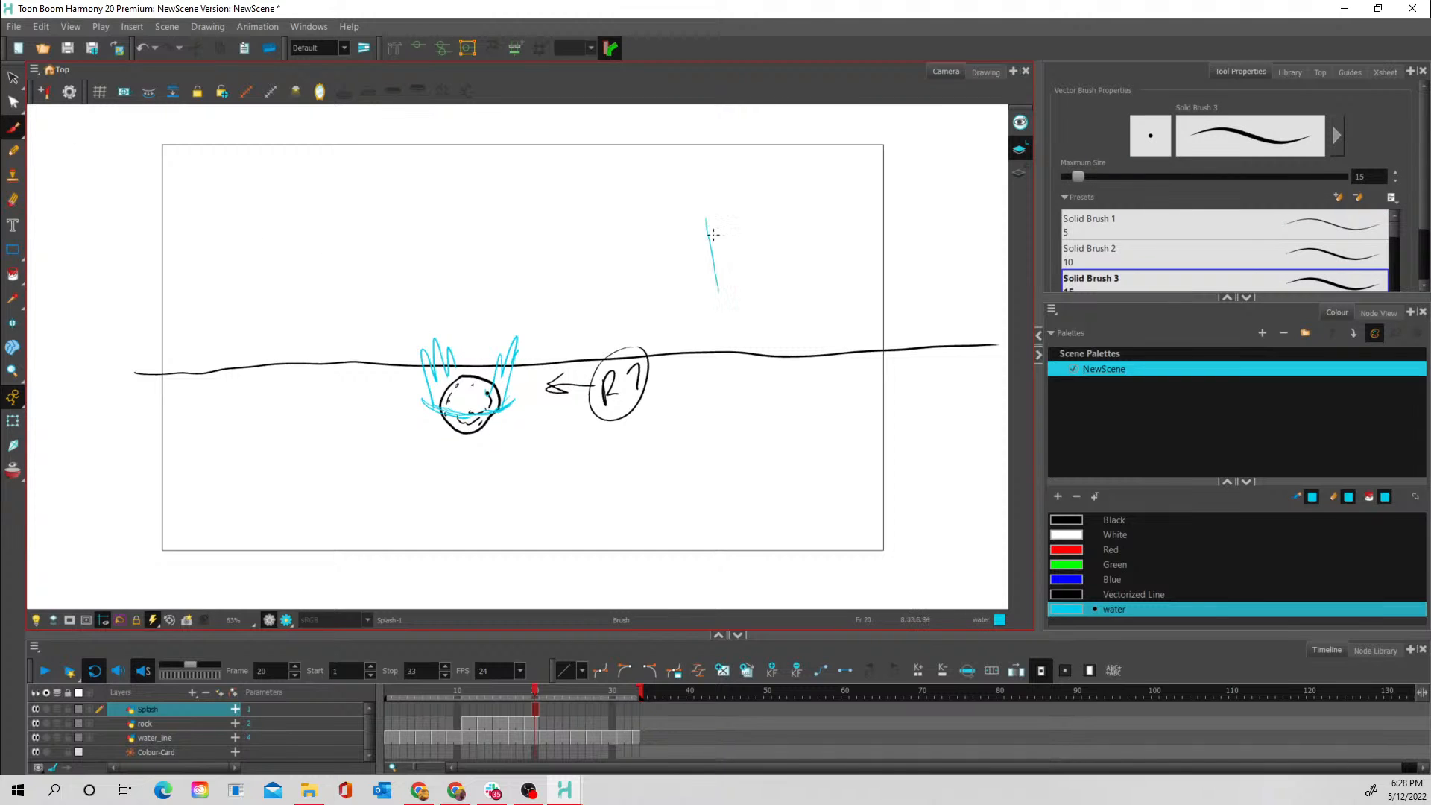
{"action": "mouse_move", "coordinate": [766, 293]}
{"action": "left_mouse_down"}
{"action": "mouse_move", "coordinate": [784, 214]}
{"action": "mouse_move", "coordinate": [769, 241]}
{"action": "mouse_move", "coordinate": [700, 223]}
{"action": "mouse_move", "coordinate": [707, 233]}
{"action": "mouse_move", "coordinate": [701, 210]}
{"action": "mouse_move", "coordinate": [732, 245]}
{"action": "mouse_move", "coordinate": [730, 217]}
{"action": "mouse_move", "coordinate": [760, 248]}
{"action": "left_mouse_up"}
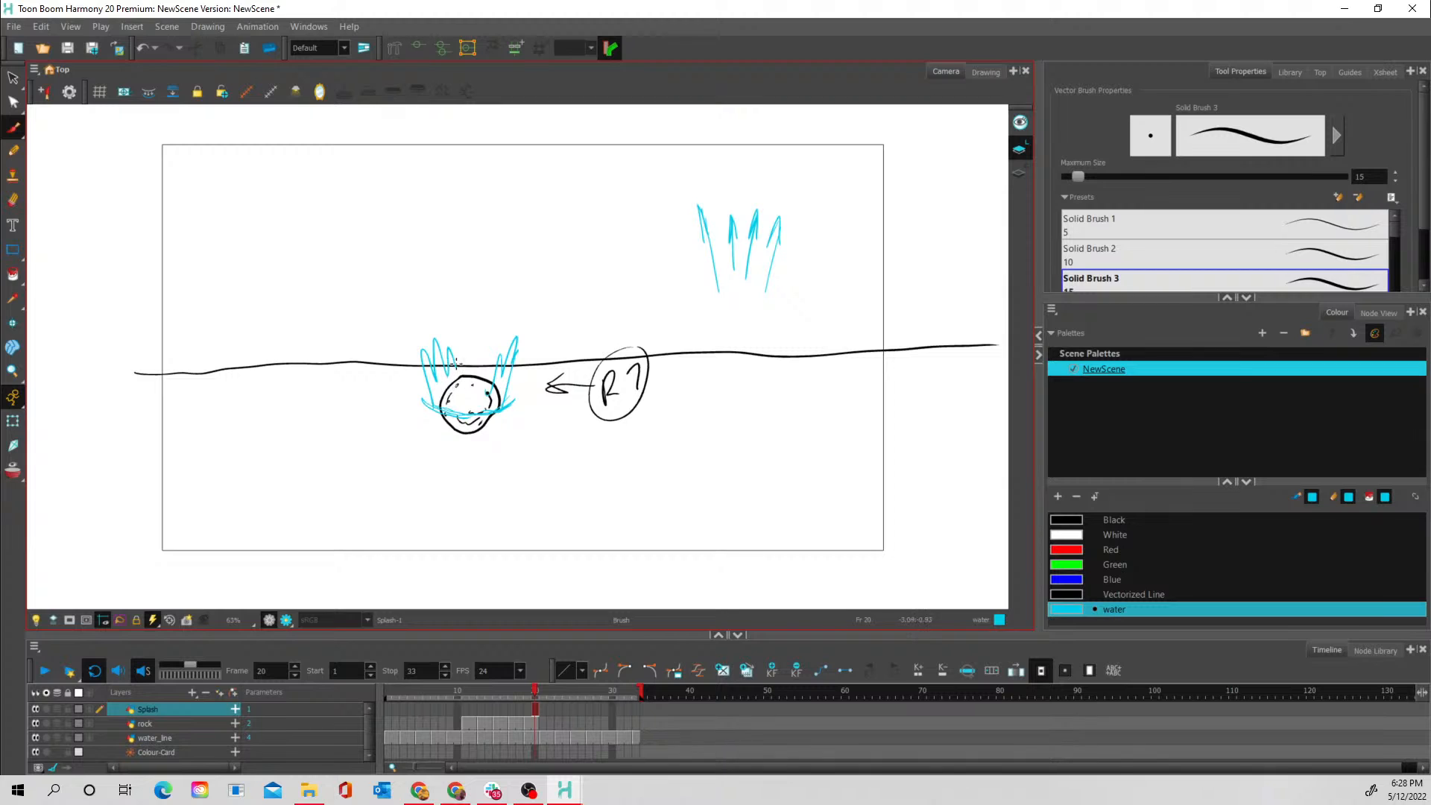
{"action": "mouse_move", "coordinate": [458, 367]}
{"action": "left_mouse_down"}
{"action": "mouse_move", "coordinate": [470, 354]}
{"action": "mouse_move", "coordinate": [484, 317]}
{"action": "mouse_move", "coordinate": [488, 371]}
{"action": "mouse_move", "coordinate": [457, 381]}
{"action": "mouse_move", "coordinate": [465, 409]}
{"action": "mouse_move", "coordinate": [491, 377]}
{"action": "left_mouse_up"}
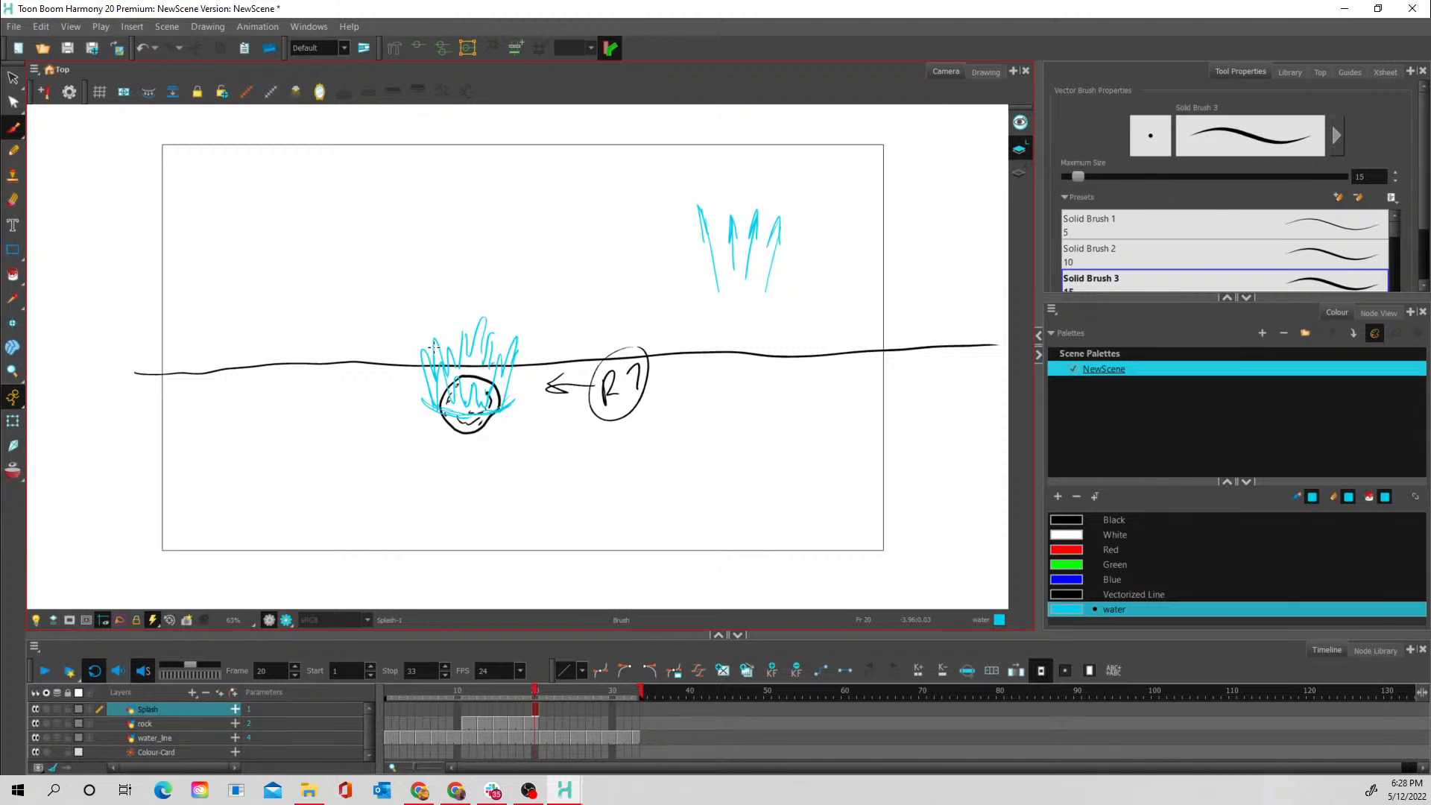
- On frame 21 of the Splash layer with onion skin on, sketch two small crown shapes beside the example spikes as shape references
{"action": "left_click", "coordinate": [543, 711]}
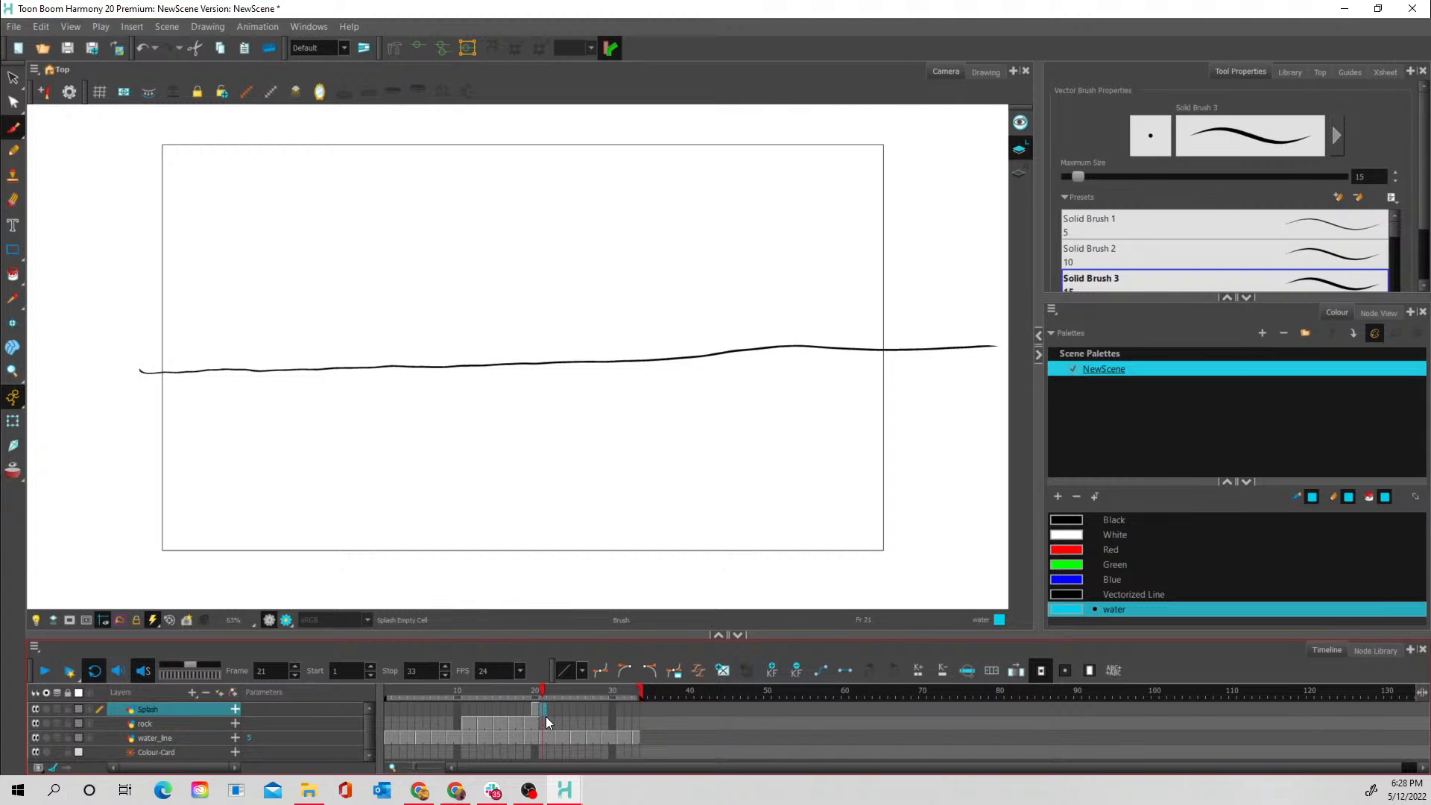
{"action": "left_click", "coordinate": [15, 470]}
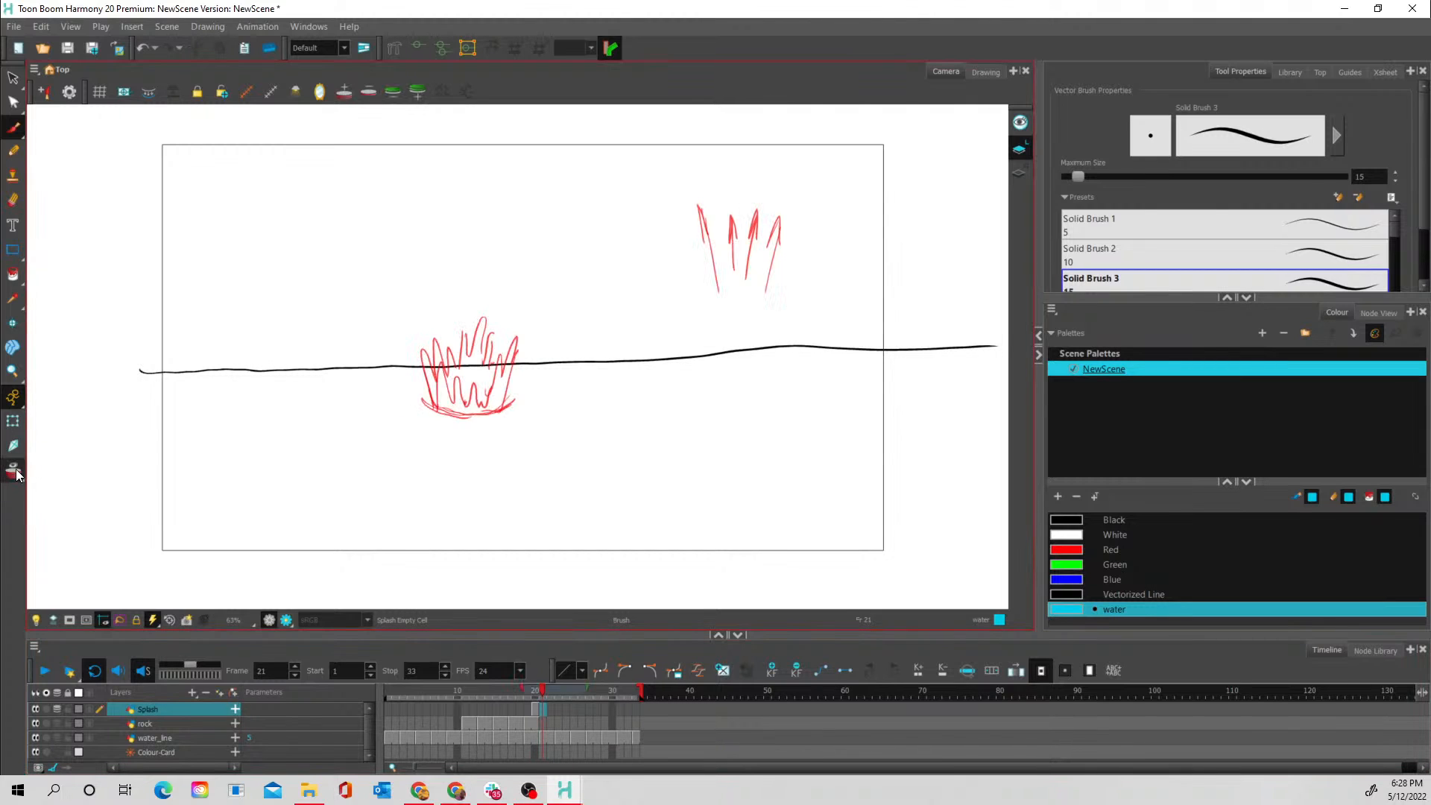
{"action": "left_click", "coordinate": [535, 723]}
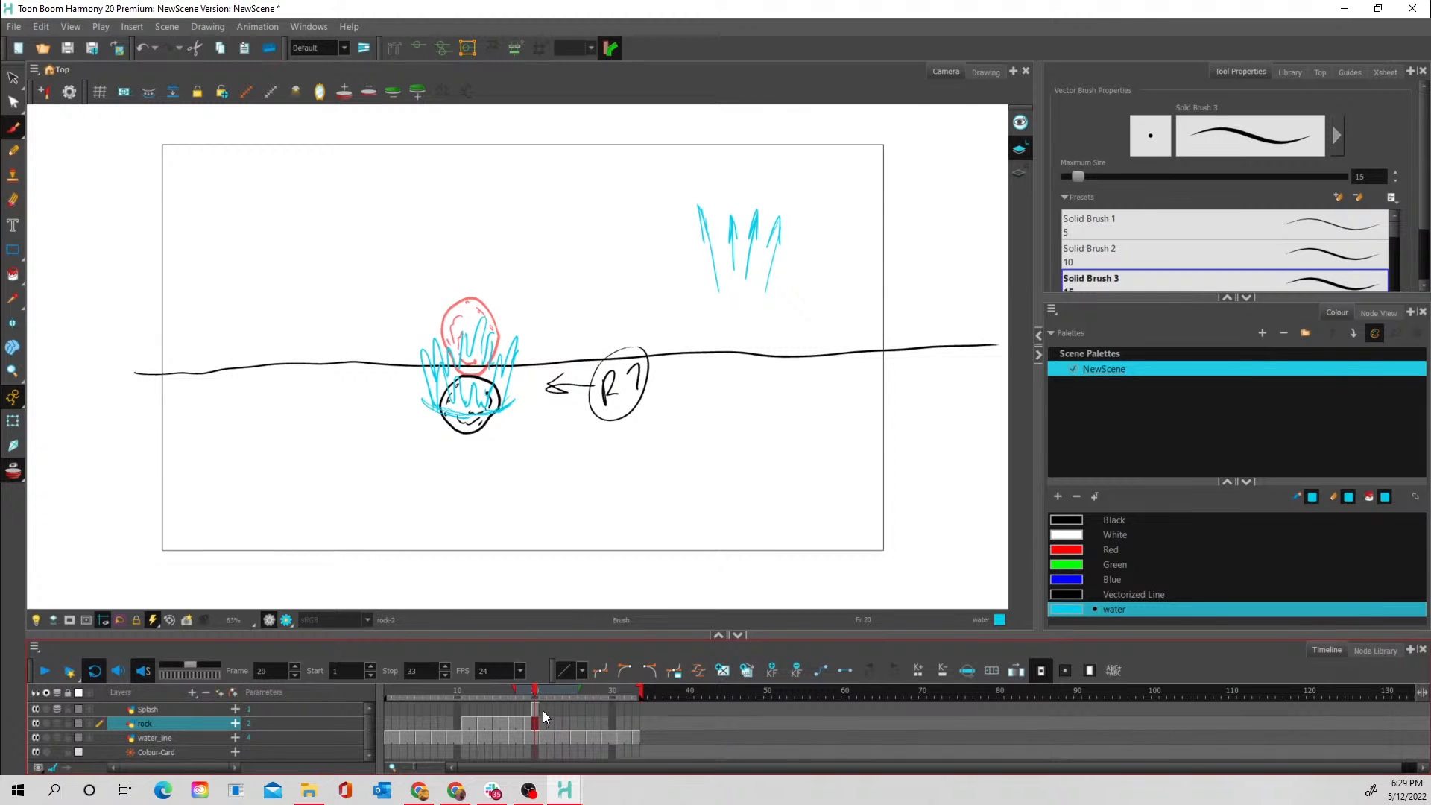
{"action": "left_click", "coordinate": [542, 709]}
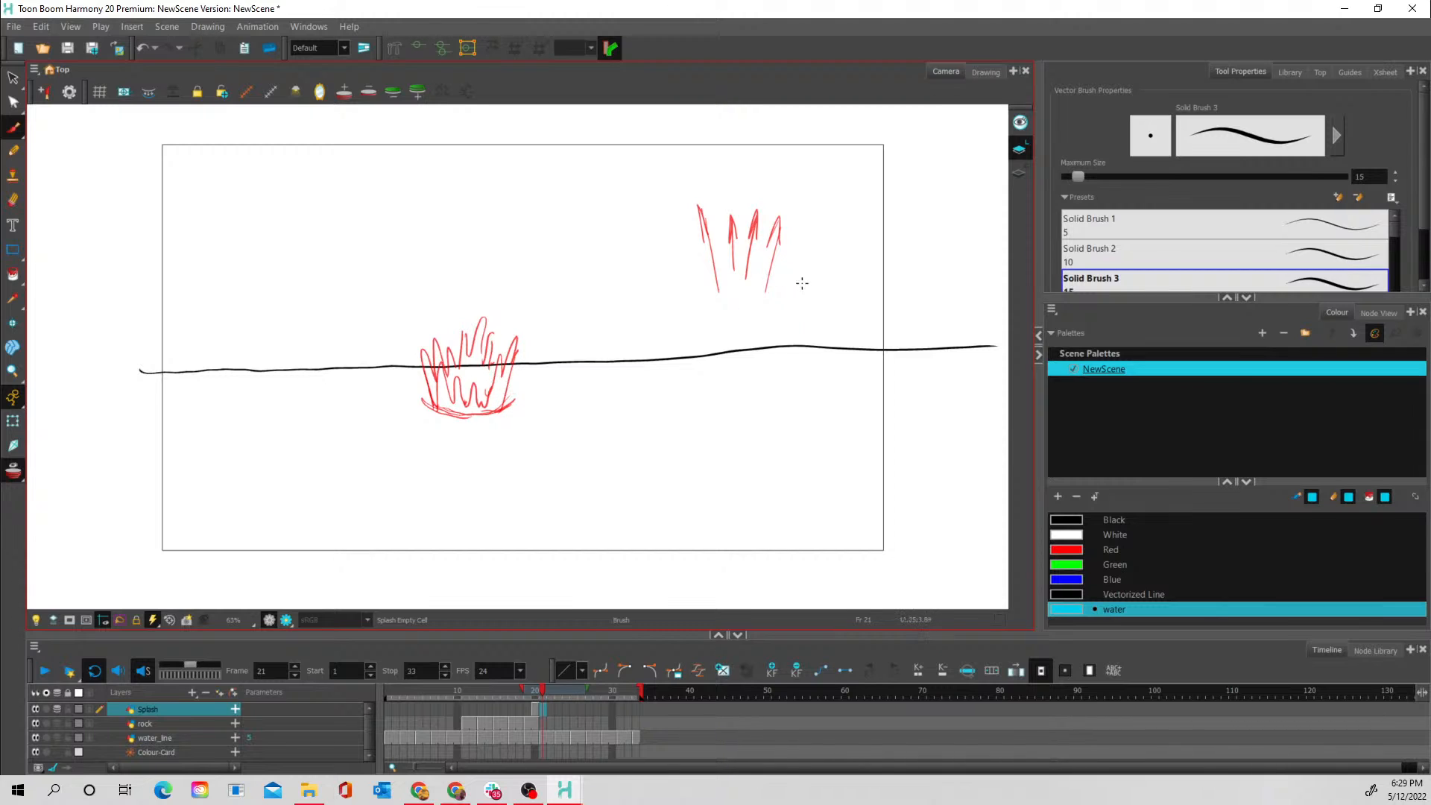
{"action": "mouse_move", "coordinate": [812, 299]}
{"action": "left_mouse_down"}
{"action": "mouse_move", "coordinate": [816, 256]}
{"action": "mouse_move", "coordinate": [821, 280]}
{"action": "mouse_move", "coordinate": [836, 252]}
{"action": "mouse_move", "coordinate": [842, 278]}
{"action": "mouse_move", "coordinate": [853, 253]}
{"action": "mouse_move", "coordinate": [853, 276]}
{"action": "mouse_move", "coordinate": [869, 255]}
{"action": "mouse_move", "coordinate": [860, 295]}
{"action": "mouse_move", "coordinate": [812, 298]}
{"action": "left_mouse_up"}
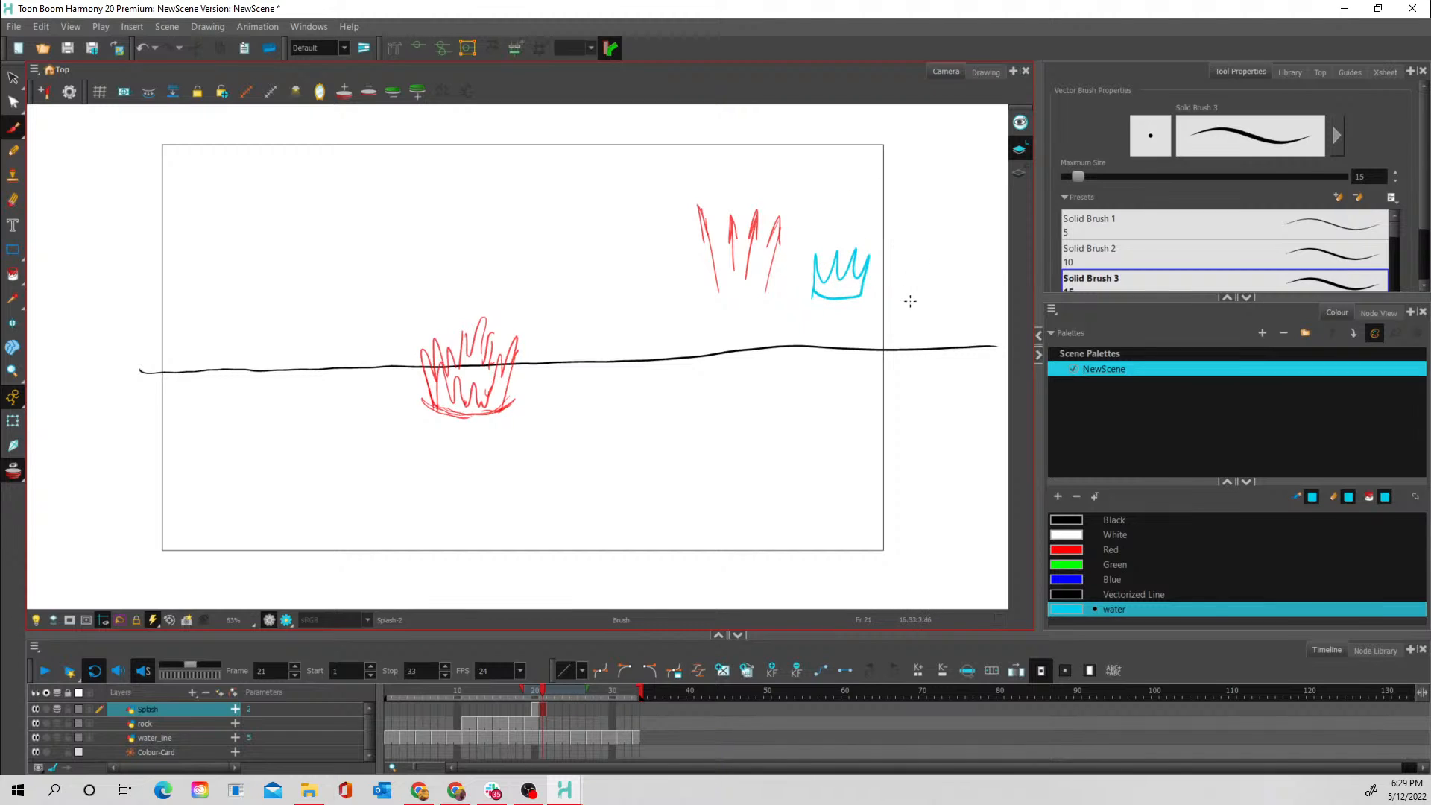
{"action": "mouse_move", "coordinate": [933, 284]}
{"action": "left_mouse_down"}
{"action": "mouse_move", "coordinate": [921, 305]}
{"action": "mouse_move", "coordinate": [935, 284]}
{"action": "mouse_move", "coordinate": [890, 276]}
{"action": "mouse_move", "coordinate": [888, 255]}
{"action": "left_mouse_up"}
{"action": "mouse_move", "coordinate": [951, 292]}
{"action": "left_mouse_down"}
{"action": "mouse_move", "coordinate": [956, 237]}
{"action": "mouse_move", "coordinate": [940, 265]}
{"action": "mouse_move", "coordinate": [898, 270]}
{"action": "mouse_move", "coordinate": [902, 236]}
{"action": "mouse_move", "coordinate": [910, 263]}
{"action": "mouse_move", "coordinate": [938, 256]}
{"action": "mouse_move", "coordinate": [924, 244]}
{"action": "mouse_move", "coordinate": [934, 257]}
{"action": "mouse_move", "coordinate": [951, 225]}
{"action": "left_mouse_up"}
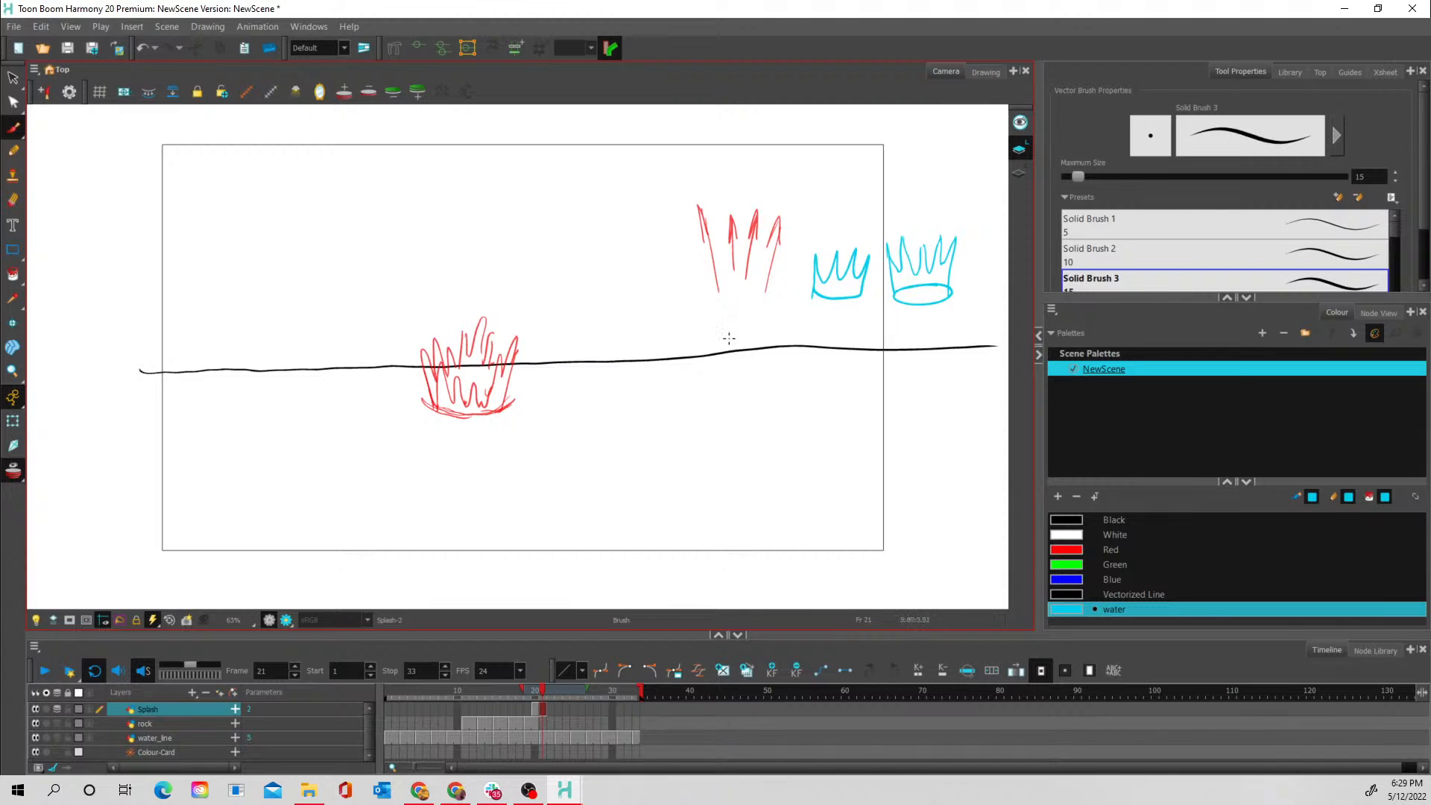
- Draw the frame 21 splash as a crown with sides flaring outward from the previous base, an elliptical rim and jagged spikes around it
{"action": "mouse_move", "coordinate": [506, 407]}
{"action": "left_mouse_down"}
{"action": "mouse_move", "coordinate": [518, 344]}
{"action": "mouse_move", "coordinate": [507, 388]}
{"action": "mouse_move", "coordinate": [554, 314]}
{"action": "mouse_move", "coordinate": [521, 342]}
{"action": "mouse_move", "coordinate": [562, 318]}
{"action": "mouse_move", "coordinate": [535, 327]}
{"action": "mouse_move", "coordinate": [573, 316]}
{"action": "left_mouse_up"}
{"action": "mouse_move", "coordinate": [424, 383]}
{"action": "left_mouse_down"}
{"action": "mouse_move", "coordinate": [400, 330]}
{"action": "mouse_move", "coordinate": [337, 329]}
{"action": "mouse_move", "coordinate": [345, 341]}
{"action": "left_mouse_up"}
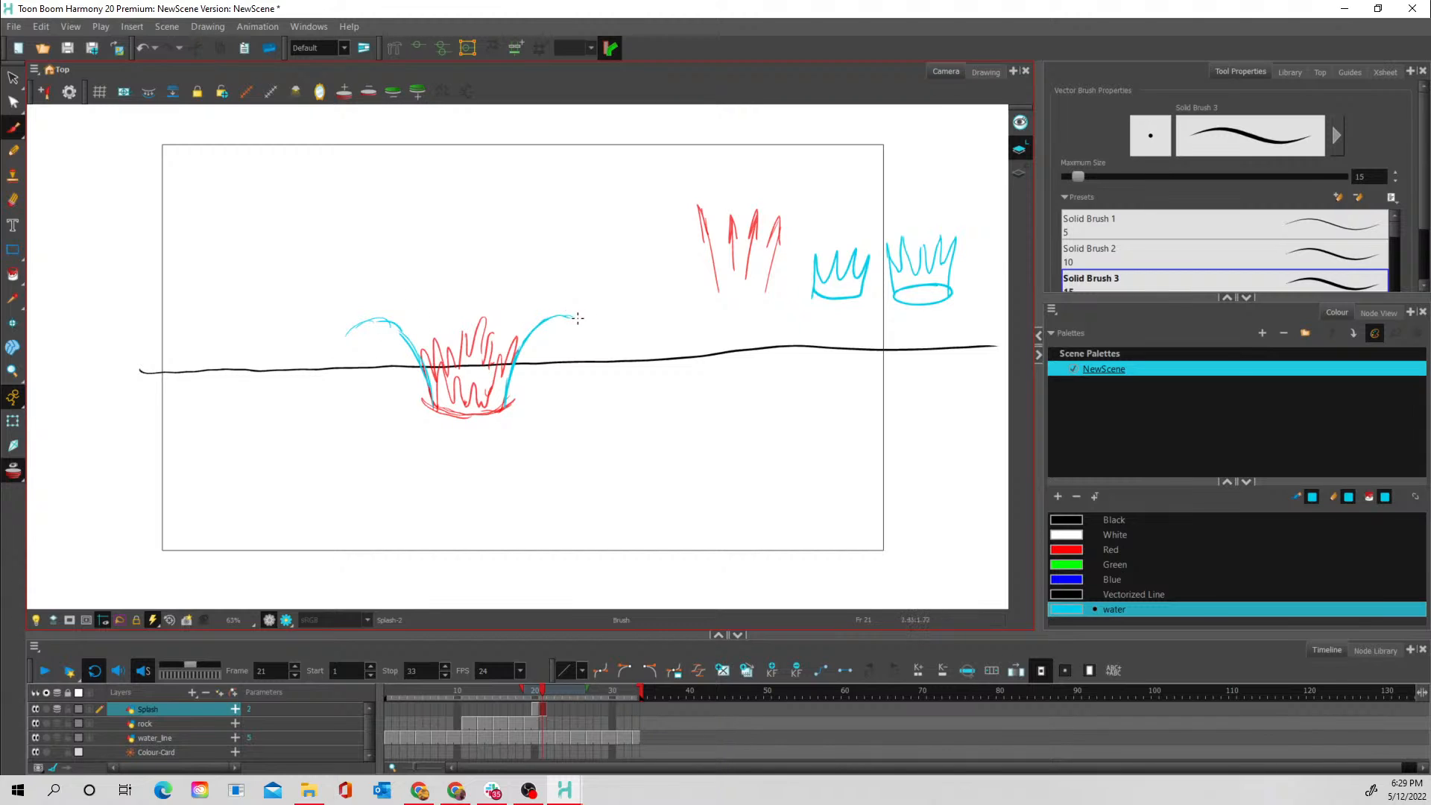
{"action": "left_click_drag", "start_coordinate": [578, 319], "coordinate": [573, 317]}
{"action": "mouse_move", "coordinate": [391, 311]}
{"action": "left_mouse_down"}
{"action": "mouse_move", "coordinate": [490, 296]}
{"action": "mouse_move", "coordinate": [551, 310]}
{"action": "left_mouse_up"}
{"action": "mouse_move", "coordinate": [383, 323]}
{"action": "left_mouse_down"}
{"action": "mouse_move", "coordinate": [448, 350]}
{"action": "mouse_move", "coordinate": [423, 337]}
{"action": "mouse_move", "coordinate": [465, 348]}
{"action": "mouse_move", "coordinate": [513, 332]}
{"action": "mouse_move", "coordinate": [472, 348]}
{"action": "mouse_move", "coordinate": [560, 313]}
{"action": "mouse_move", "coordinate": [485, 348]}
{"action": "mouse_move", "coordinate": [420, 344]}
{"action": "mouse_move", "coordinate": [381, 322]}
{"action": "mouse_move", "coordinate": [415, 302]}
{"action": "mouse_move", "coordinate": [551, 313]}
{"action": "left_mouse_up"}
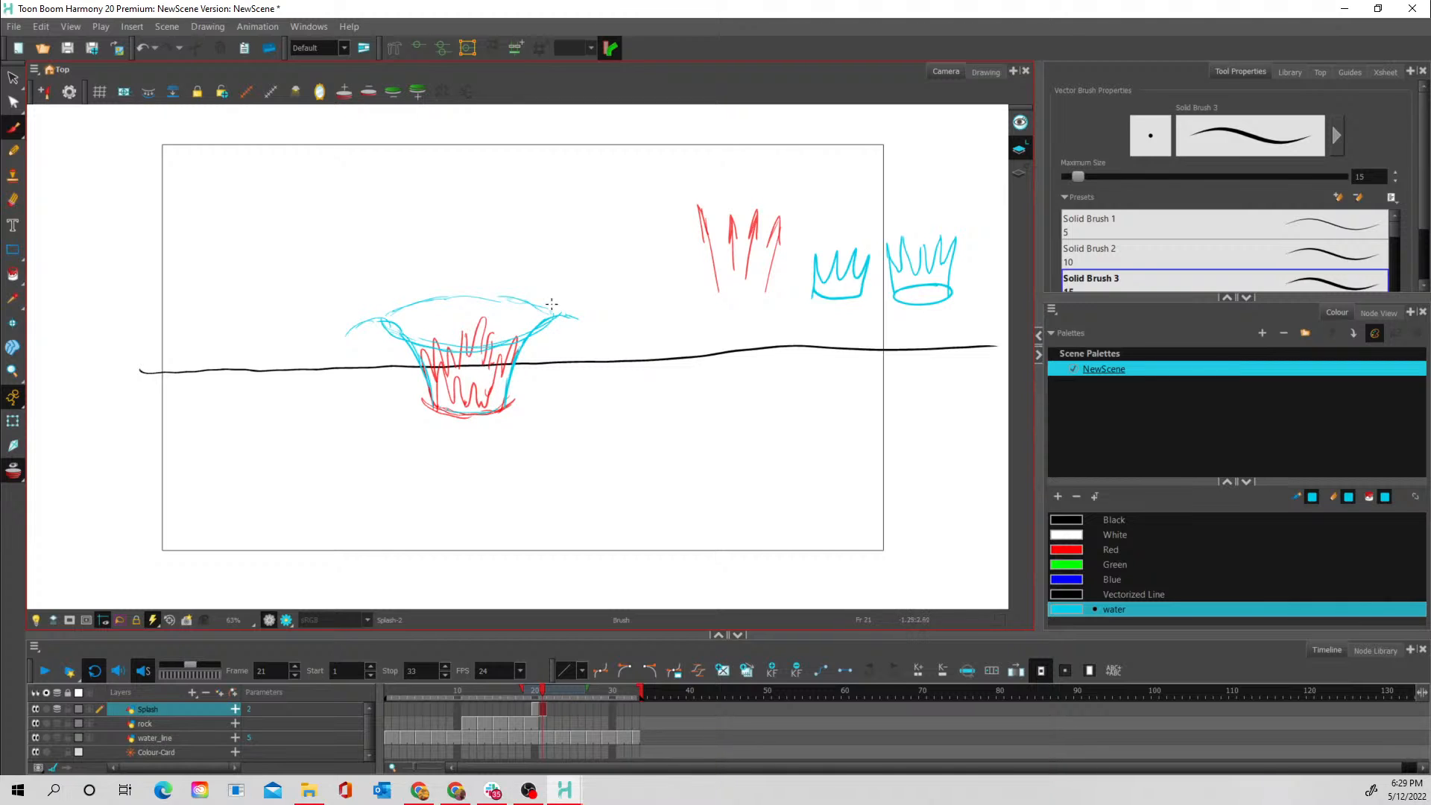
{"action": "mouse_move", "coordinate": [522, 337]}
{"action": "left_mouse_down"}
{"action": "mouse_move", "coordinate": [549, 347]}
{"action": "mouse_move", "coordinate": [560, 315]}
{"action": "left_mouse_up"}
{"action": "mouse_move", "coordinate": [396, 322]}
{"action": "left_mouse_down"}
{"action": "mouse_move", "coordinate": [374, 345]}
{"action": "mouse_move", "coordinate": [401, 346]}
{"action": "mouse_move", "coordinate": [418, 326]}
{"action": "mouse_move", "coordinate": [400, 301]}
{"action": "mouse_move", "coordinate": [385, 311]}
{"action": "mouse_move", "coordinate": [480, 285]}
{"action": "mouse_move", "coordinate": [542, 309]}
{"action": "left_mouse_up"}
{"action": "mouse_move", "coordinate": [412, 309]}
{"action": "left_mouse_down"}
{"action": "mouse_move", "coordinate": [436, 293]}
{"action": "mouse_move", "coordinate": [424, 334]}
{"action": "mouse_move", "coordinate": [544, 328]}
{"action": "left_mouse_up"}
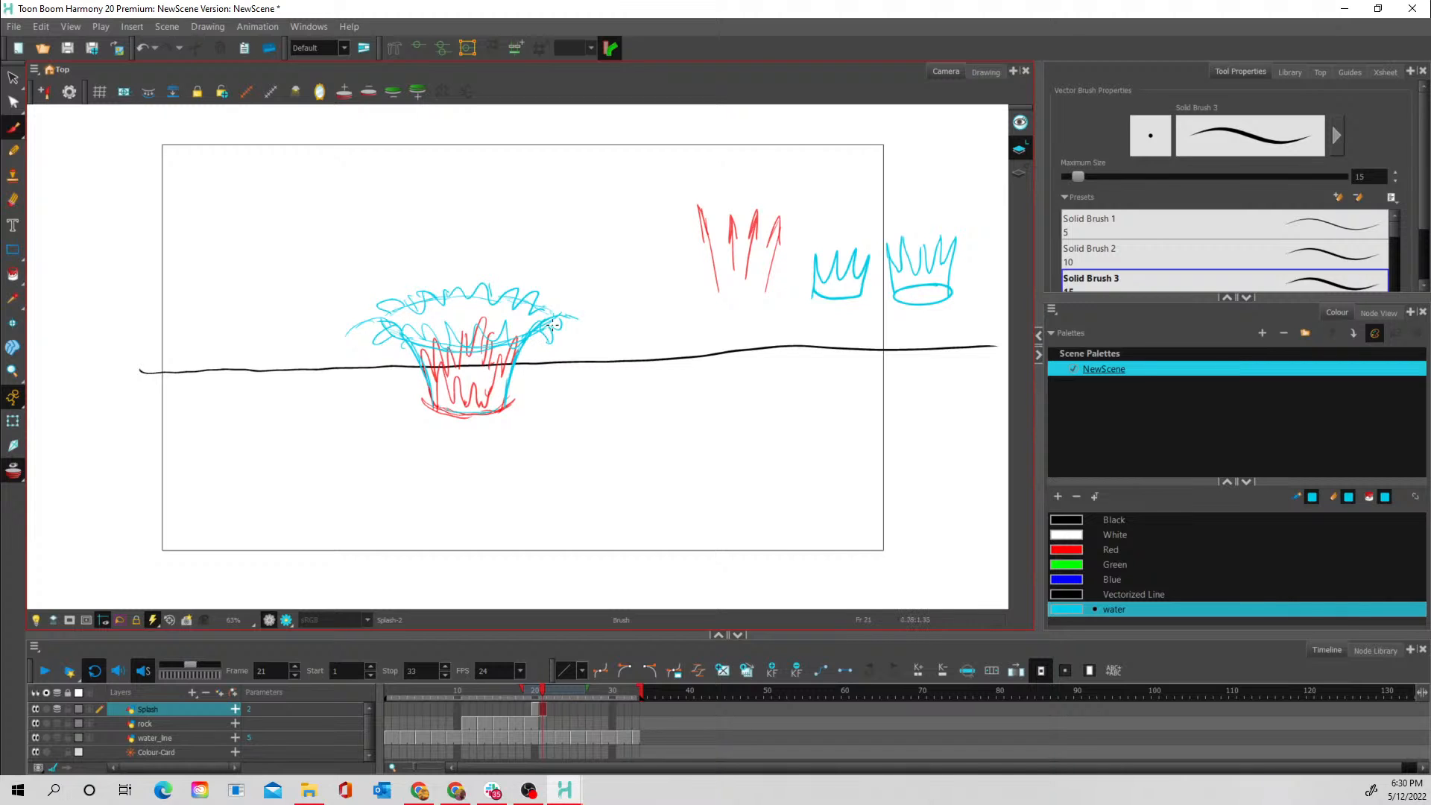
- Turn off onion skin and flip between frames 20 and 21 to examine how the splash grows
{"action": "left_click", "coordinate": [550, 707]}
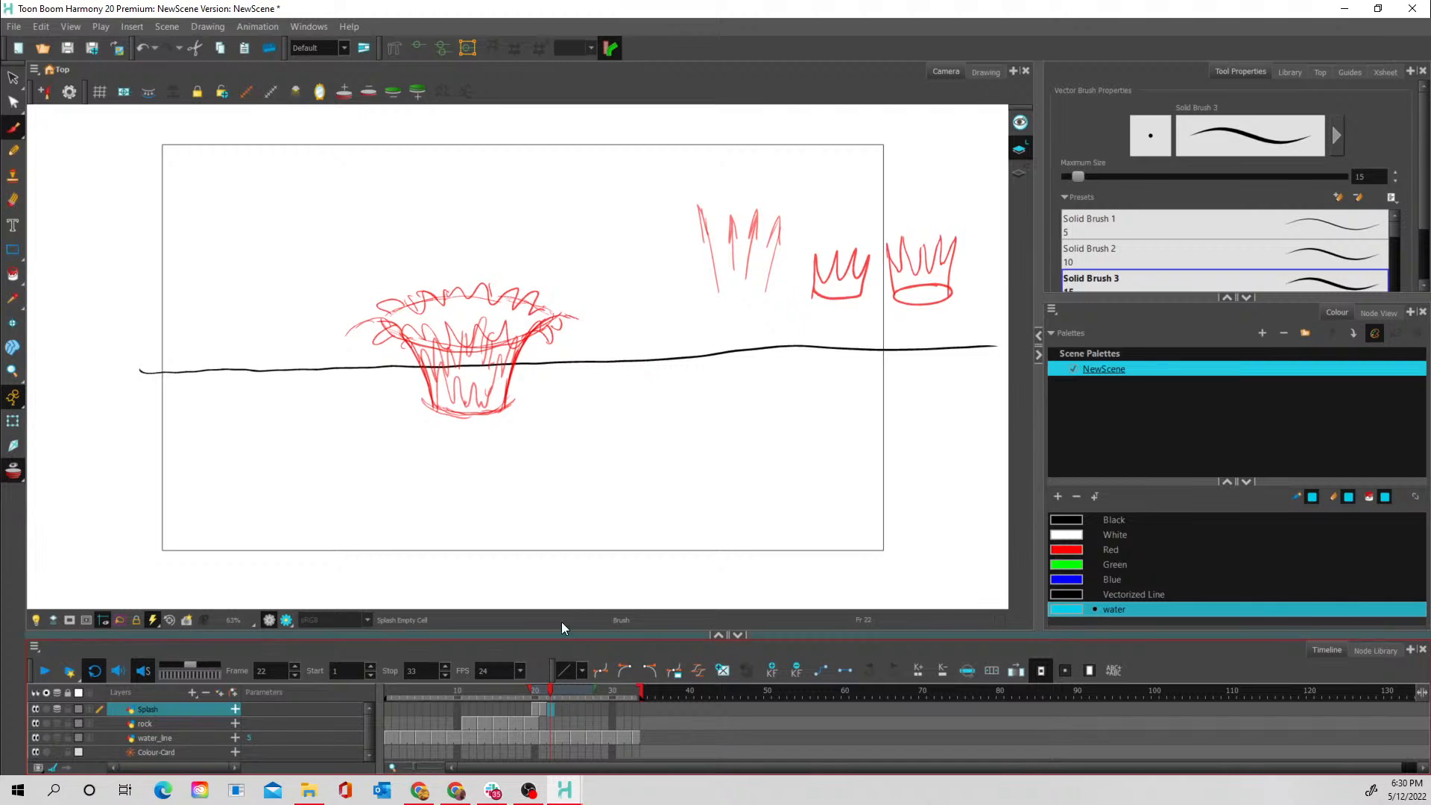
{"action": "left_click", "coordinate": [533, 691]}
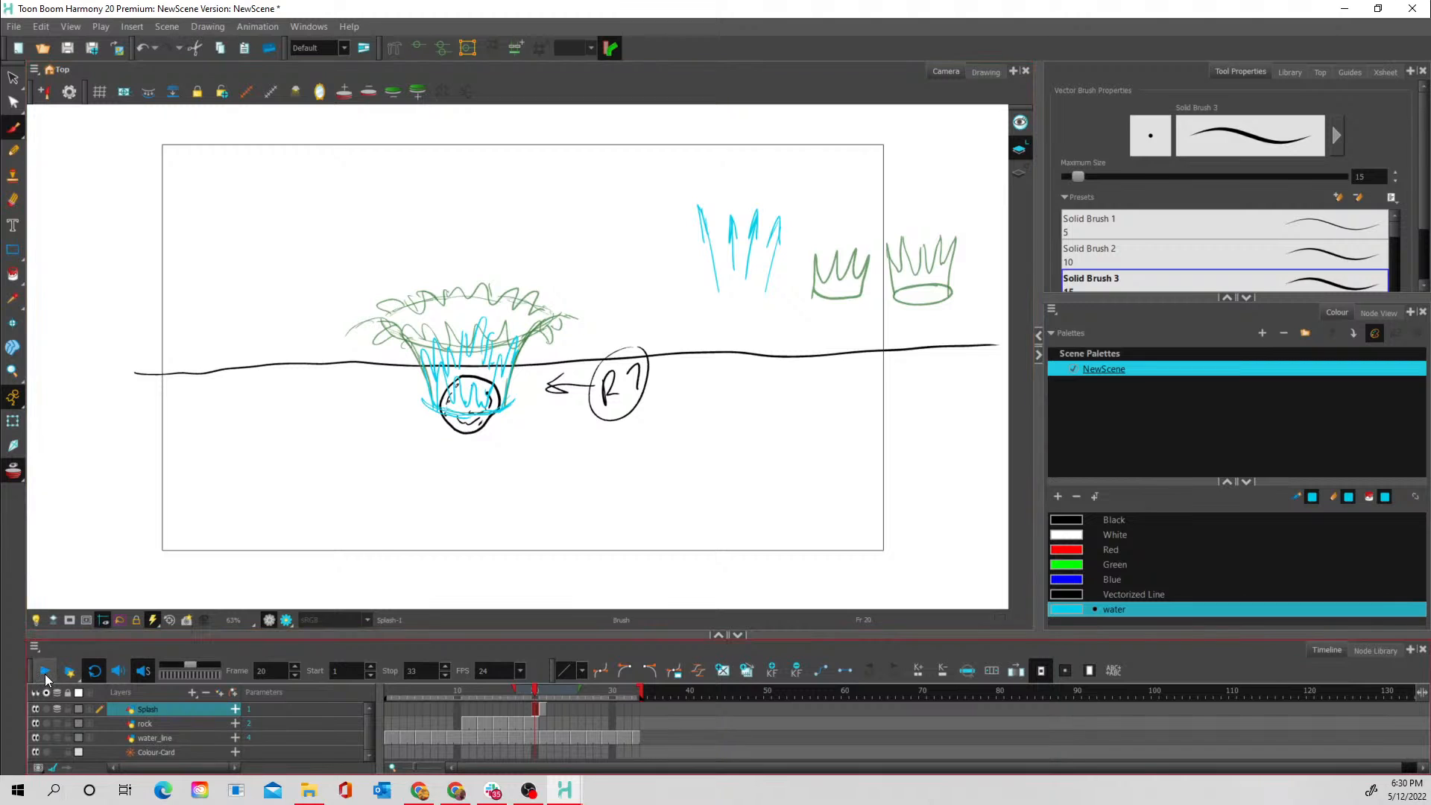
{"action": "left_click", "coordinate": [14, 472]}
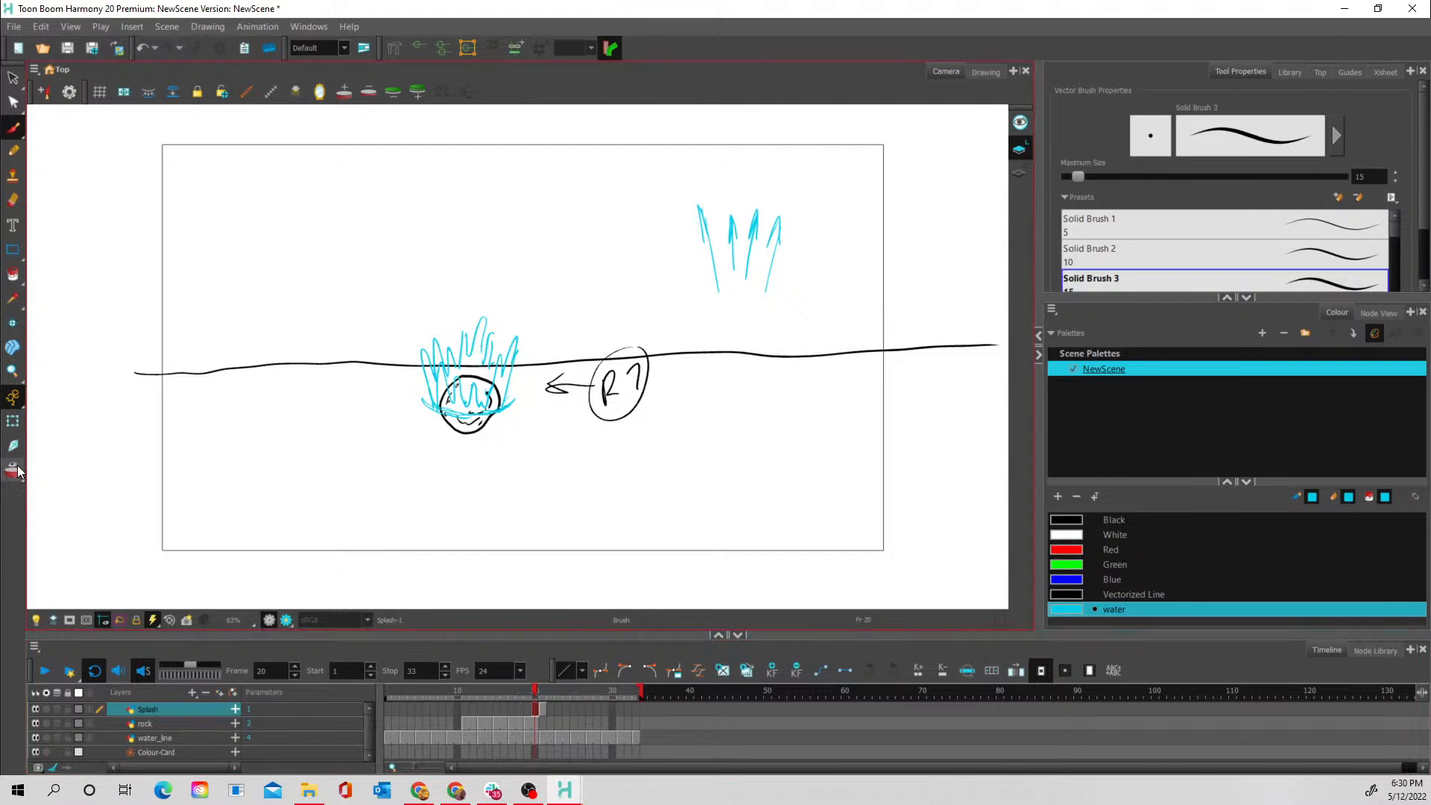
{"action": "left_click", "coordinate": [543, 709]}
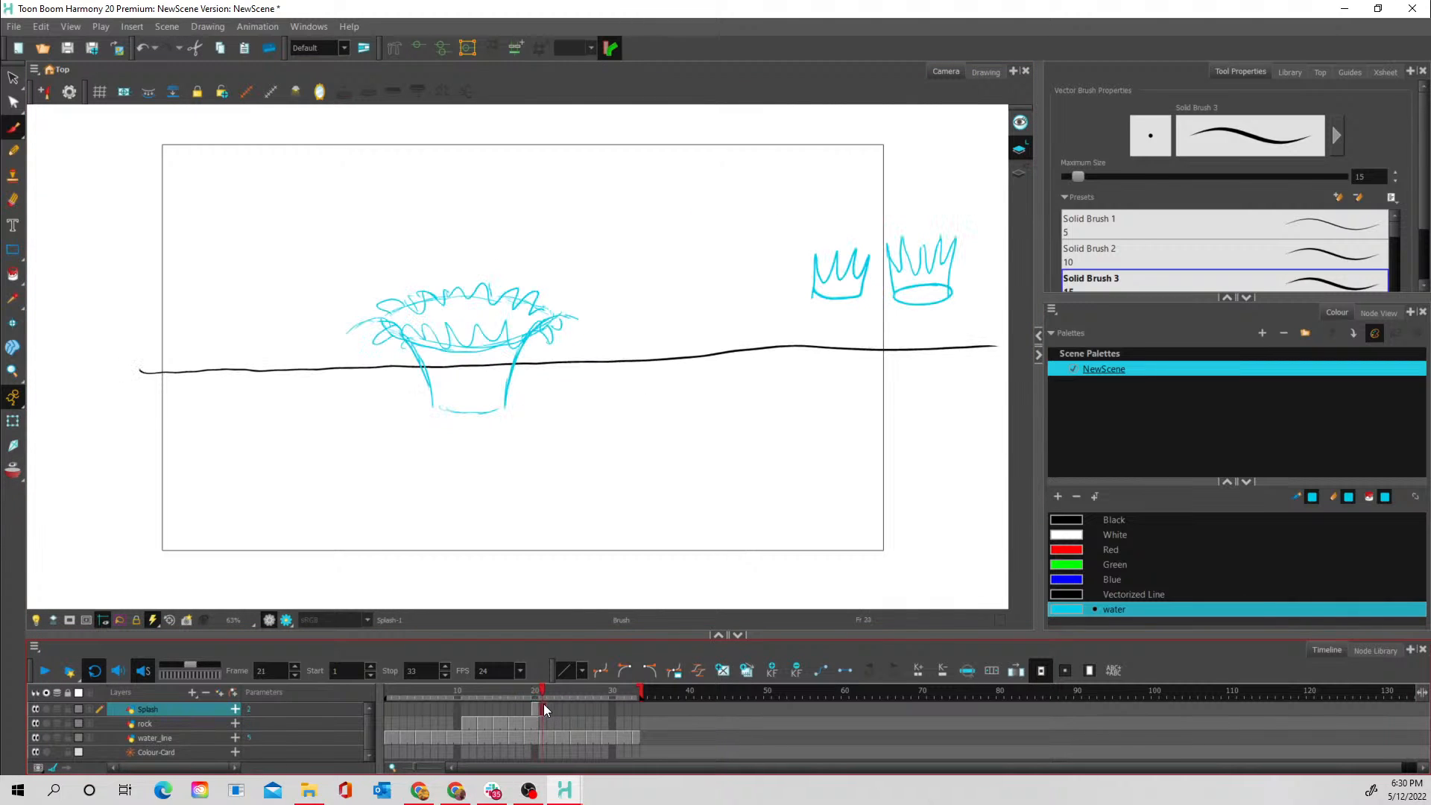
{"action": "left_click", "coordinate": [537, 709]}
{"action": "left_click", "coordinate": [543, 705]}
{"action": "left_click", "coordinate": [537, 708]}
{"action": "left_click", "coordinate": [543, 710]}
- On frame 22 with onion skin on, draw a wider splash with a spiky rim curling outward and downward, plus ripples around its base
{"action": "left_click", "coordinate": [550, 708]}
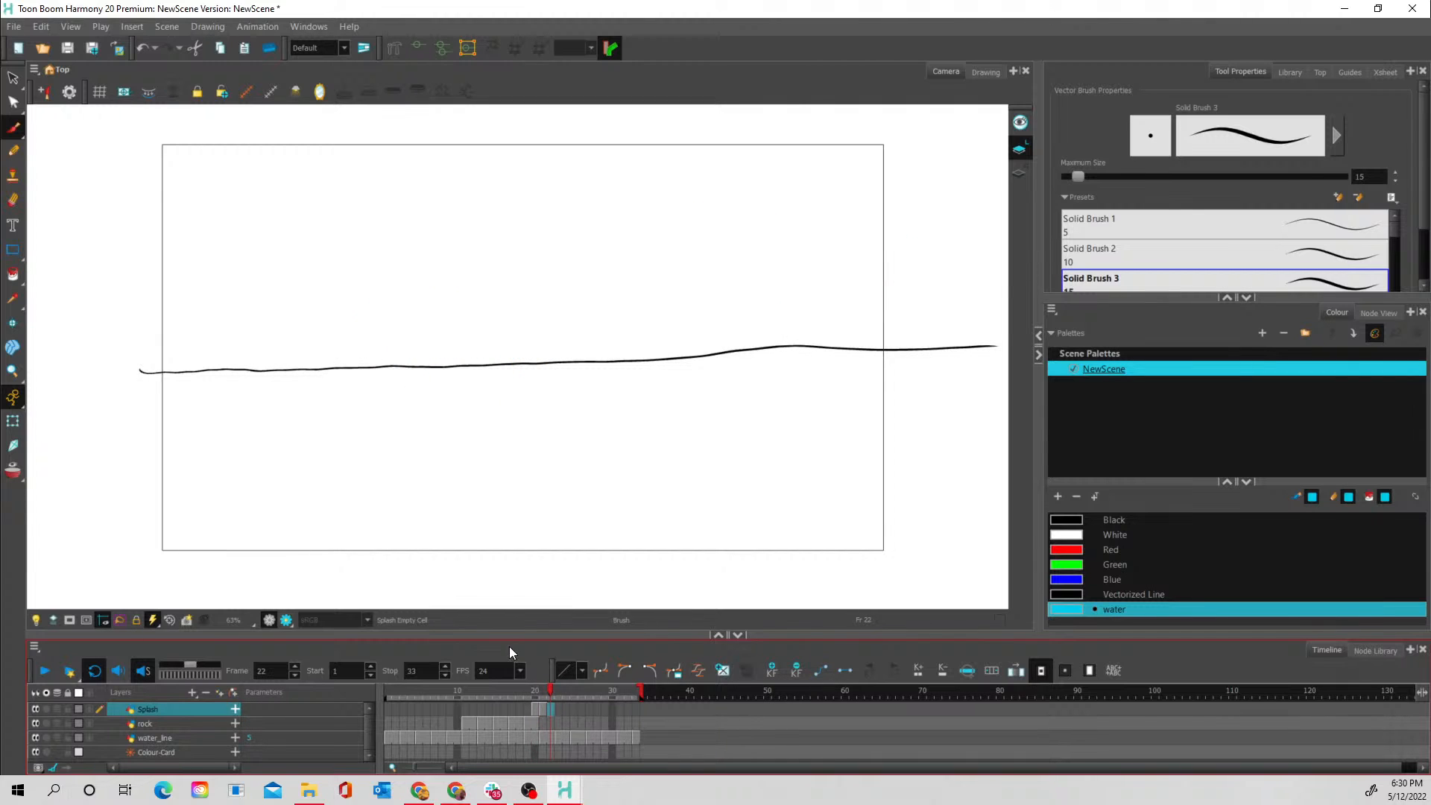
{"action": "key", "text": "alt+o"}
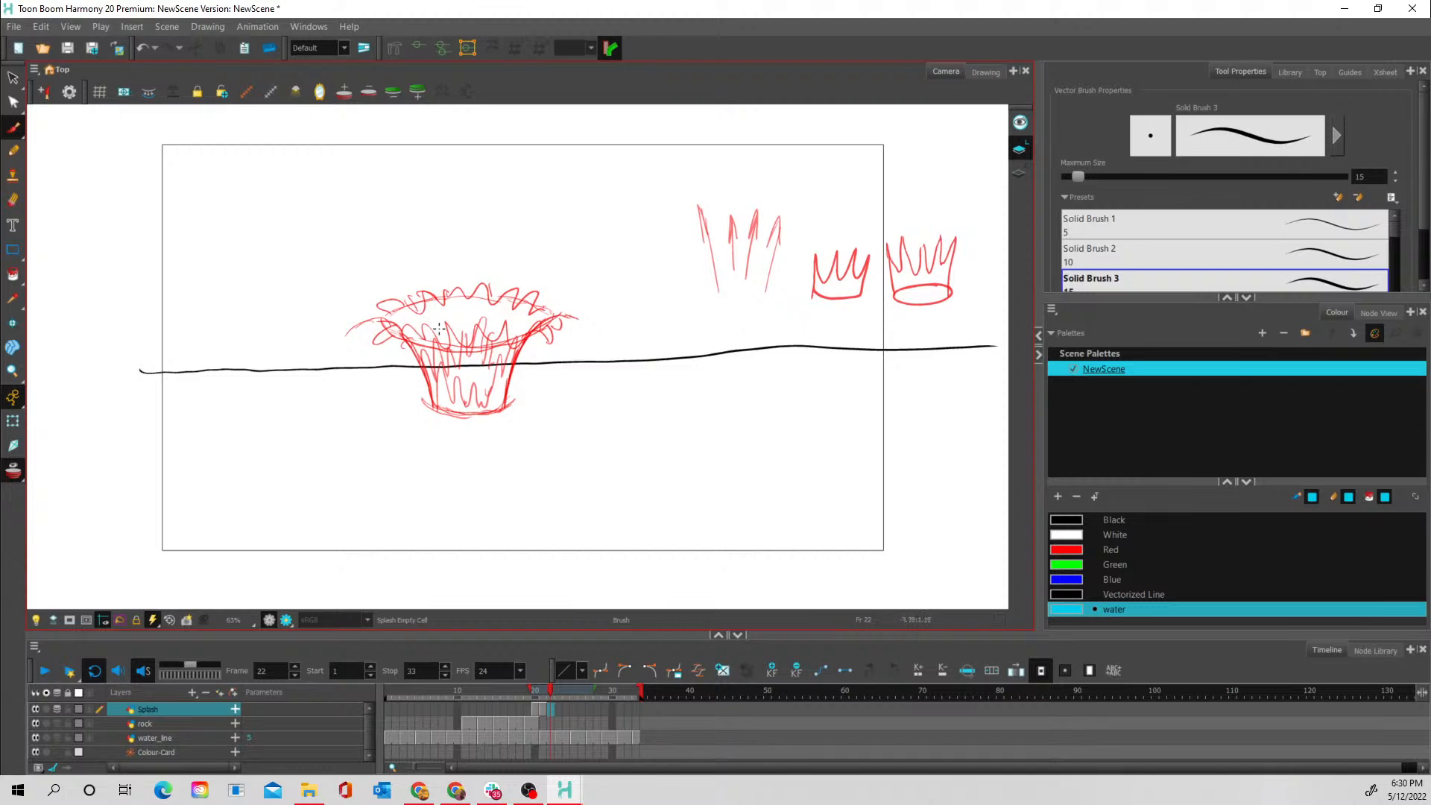
{"action": "mouse_move", "coordinate": [421, 323]}
{"action": "left_mouse_down"}
{"action": "mouse_move", "coordinate": [362, 324]}
{"action": "mouse_move", "coordinate": [390, 312]}
{"action": "mouse_move", "coordinate": [383, 296]}
{"action": "mouse_move", "coordinate": [357, 307]}
{"action": "mouse_move", "coordinate": [371, 364]}
{"action": "mouse_move", "coordinate": [402, 318]}
{"action": "mouse_move", "coordinate": [392, 373]}
{"action": "mouse_move", "coordinate": [420, 331]}
{"action": "mouse_move", "coordinate": [426, 359]}
{"action": "mouse_move", "coordinate": [460, 335]}
{"action": "mouse_move", "coordinate": [443, 358]}
{"action": "mouse_move", "coordinate": [476, 360]}
{"action": "mouse_move", "coordinate": [496, 336]}
{"action": "mouse_move", "coordinate": [511, 379]}
{"action": "mouse_move", "coordinate": [519, 331]}
{"action": "mouse_move", "coordinate": [542, 377]}
{"action": "mouse_move", "coordinate": [542, 325]}
{"action": "mouse_move", "coordinate": [574, 362]}
{"action": "mouse_move", "coordinate": [558, 325]}
{"action": "mouse_move", "coordinate": [569, 335]}
{"action": "mouse_move", "coordinate": [585, 319]}
{"action": "mouse_move", "coordinate": [567, 318]}
{"action": "mouse_move", "coordinate": [547, 277]}
{"action": "mouse_move", "coordinate": [521, 280]}
{"action": "mouse_move", "coordinate": [535, 273]}
{"action": "mouse_move", "coordinate": [557, 295]}
{"action": "mouse_move", "coordinate": [459, 260]}
{"action": "mouse_move", "coordinate": [457, 286]}
{"action": "mouse_move", "coordinate": [409, 276]}
{"action": "mouse_move", "coordinate": [380, 298]}
{"action": "left_mouse_up"}
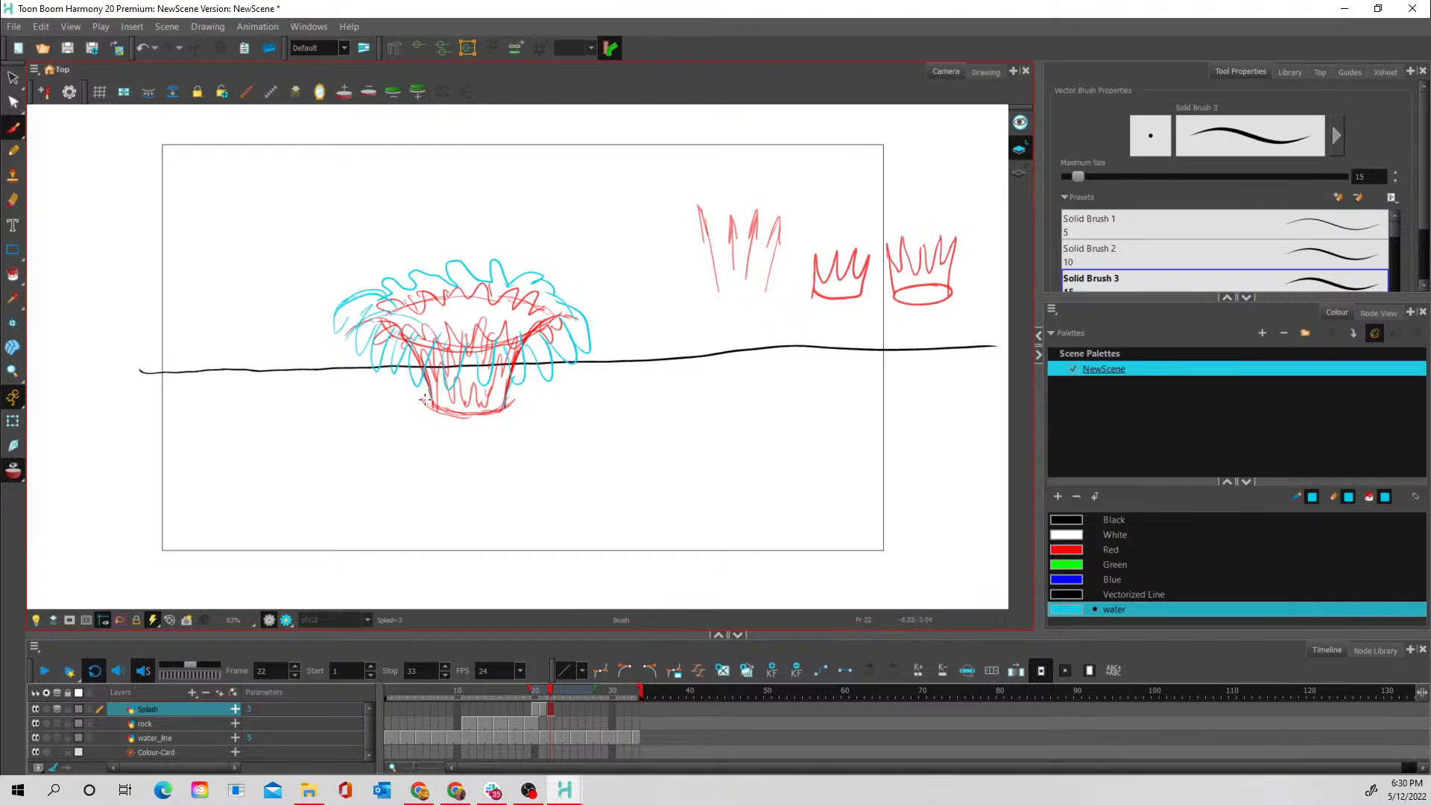
{"action": "mouse_move", "coordinate": [418, 394]}
{"action": "left_mouse_down"}
{"action": "mouse_move", "coordinate": [502, 412]}
{"action": "mouse_move", "coordinate": [528, 398]}
{"action": "mouse_move", "coordinate": [418, 415]}
{"action": "mouse_move", "coordinate": [467, 425]}
{"action": "mouse_move", "coordinate": [538, 410]}
{"action": "mouse_move", "coordinate": [531, 393]}
{"action": "left_mouse_up"}
{"action": "left_click_drag", "start_coordinate": [410, 387], "coordinate": [401, 401]}
- Turn off onion skin and flip between frames 21 and 22 of the Splash layer to compare the two splash shapes
{"action": "left_click", "coordinate": [543, 708]}
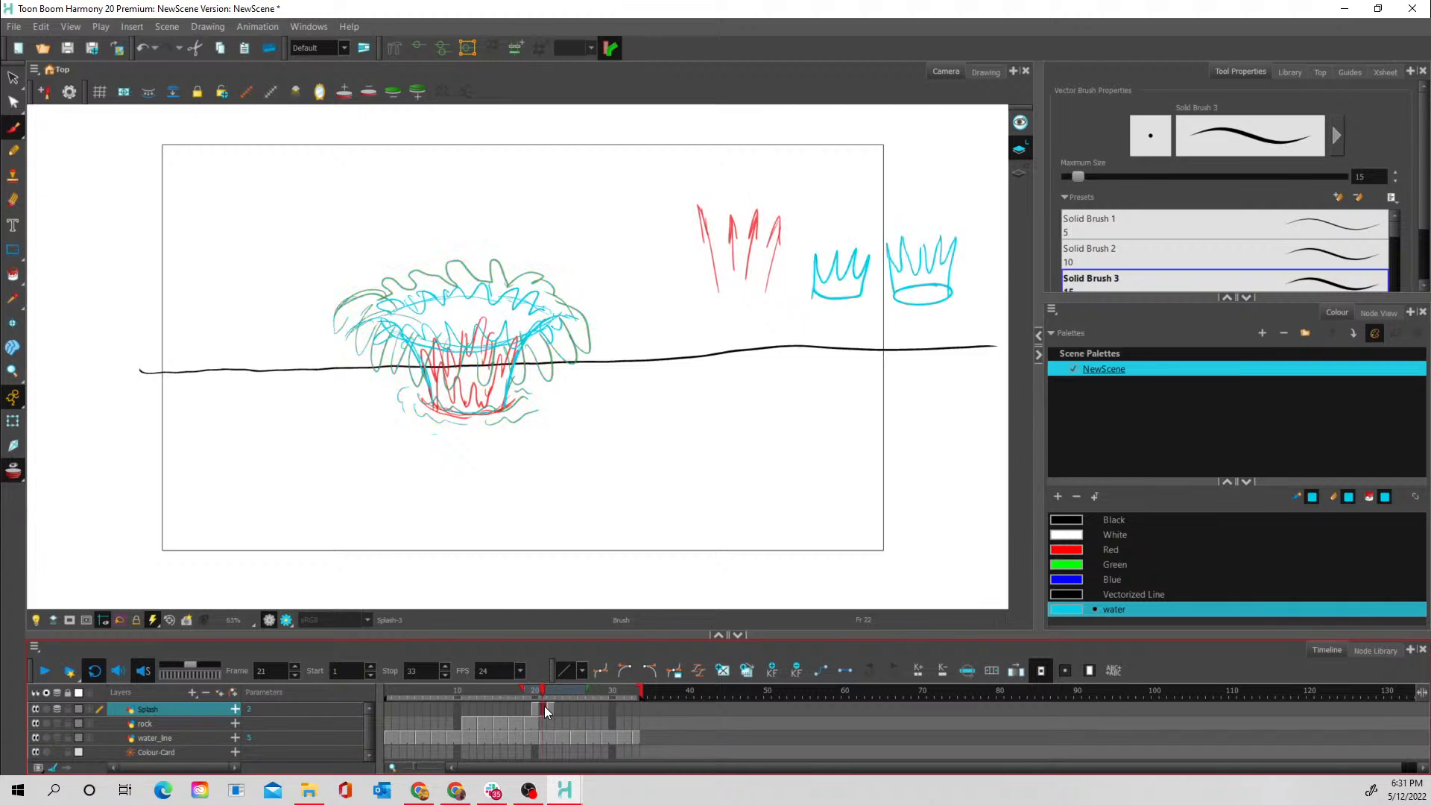
{"action": "left_click", "coordinate": [13, 470]}
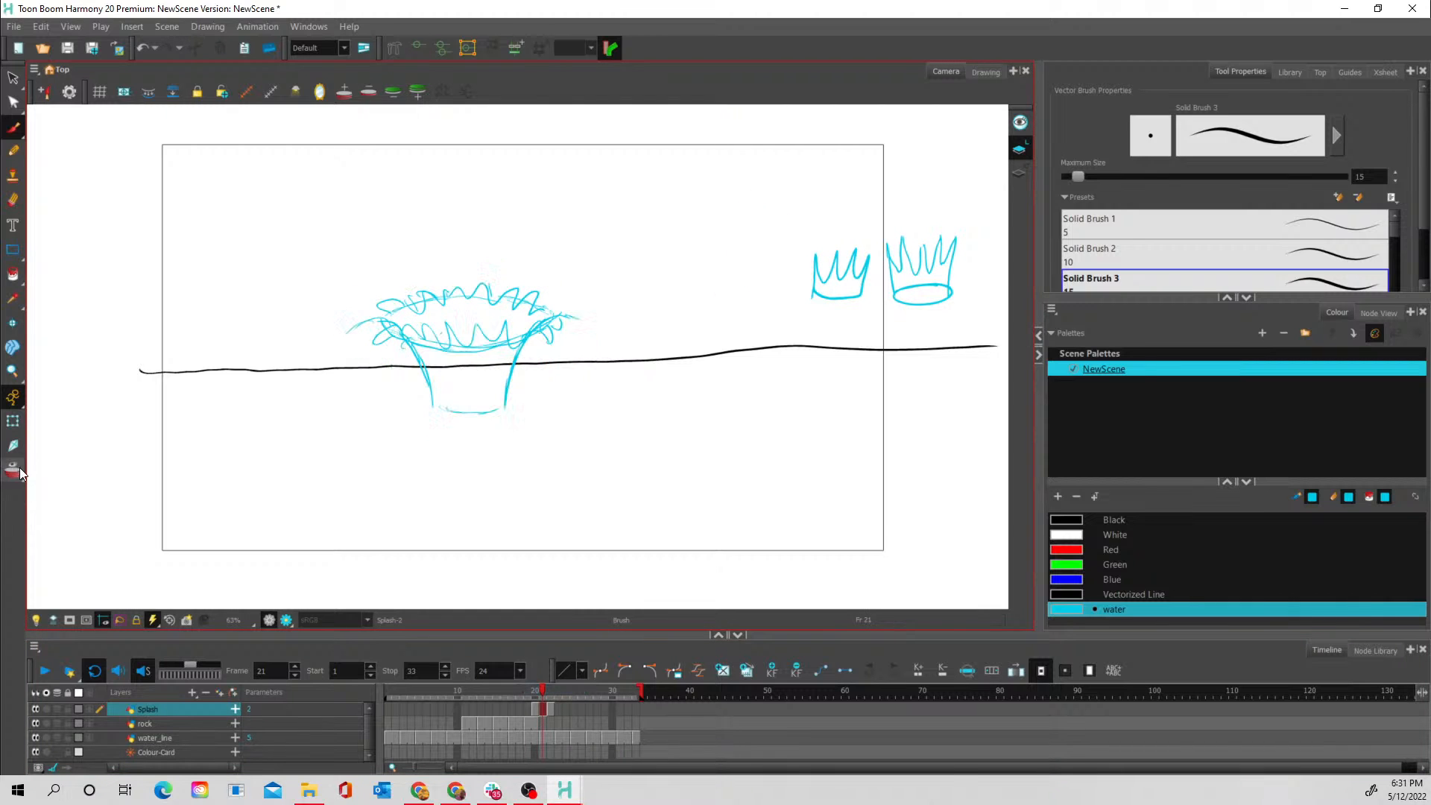
{"action": "left_click", "coordinate": [551, 709]}
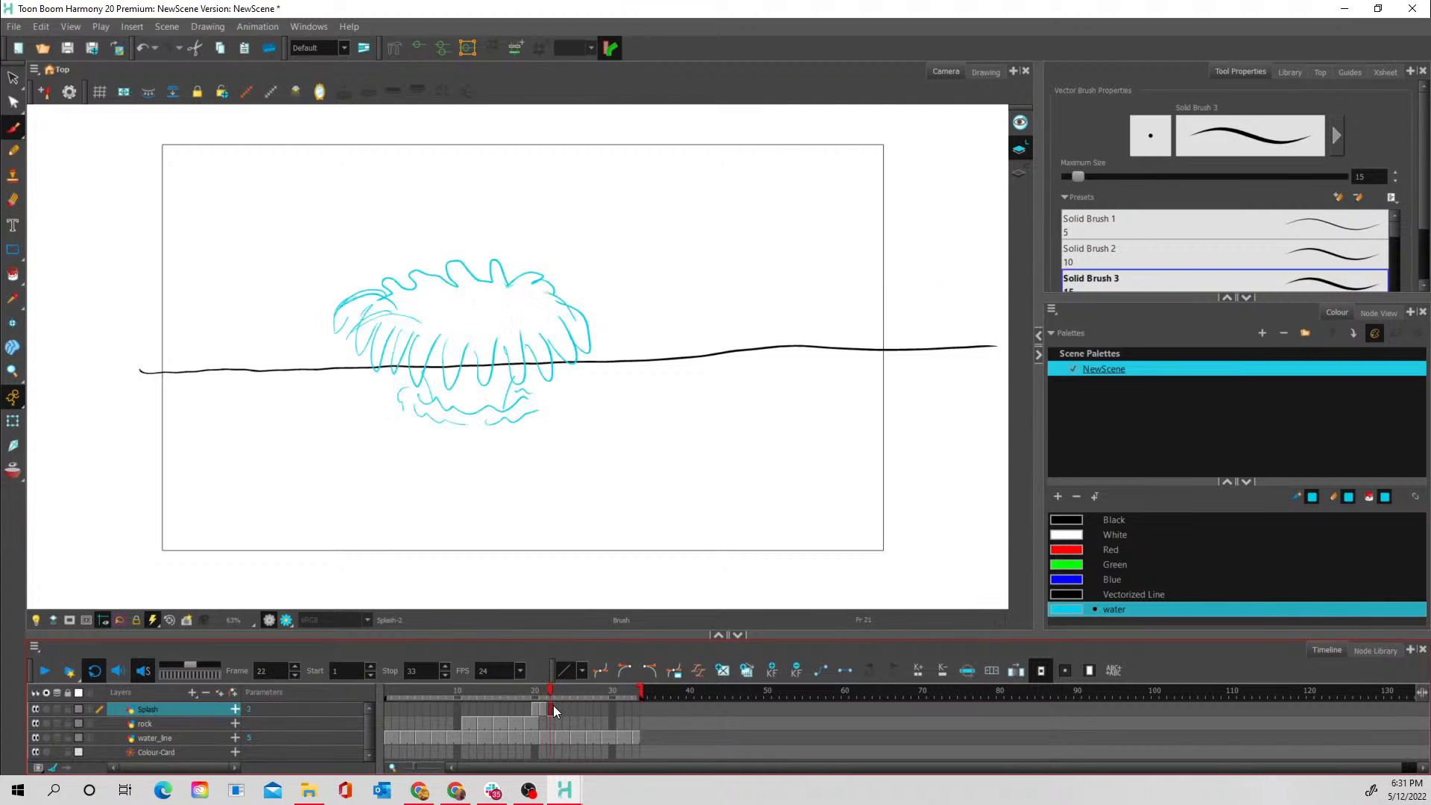
{"action": "left_click", "coordinate": [545, 706]}
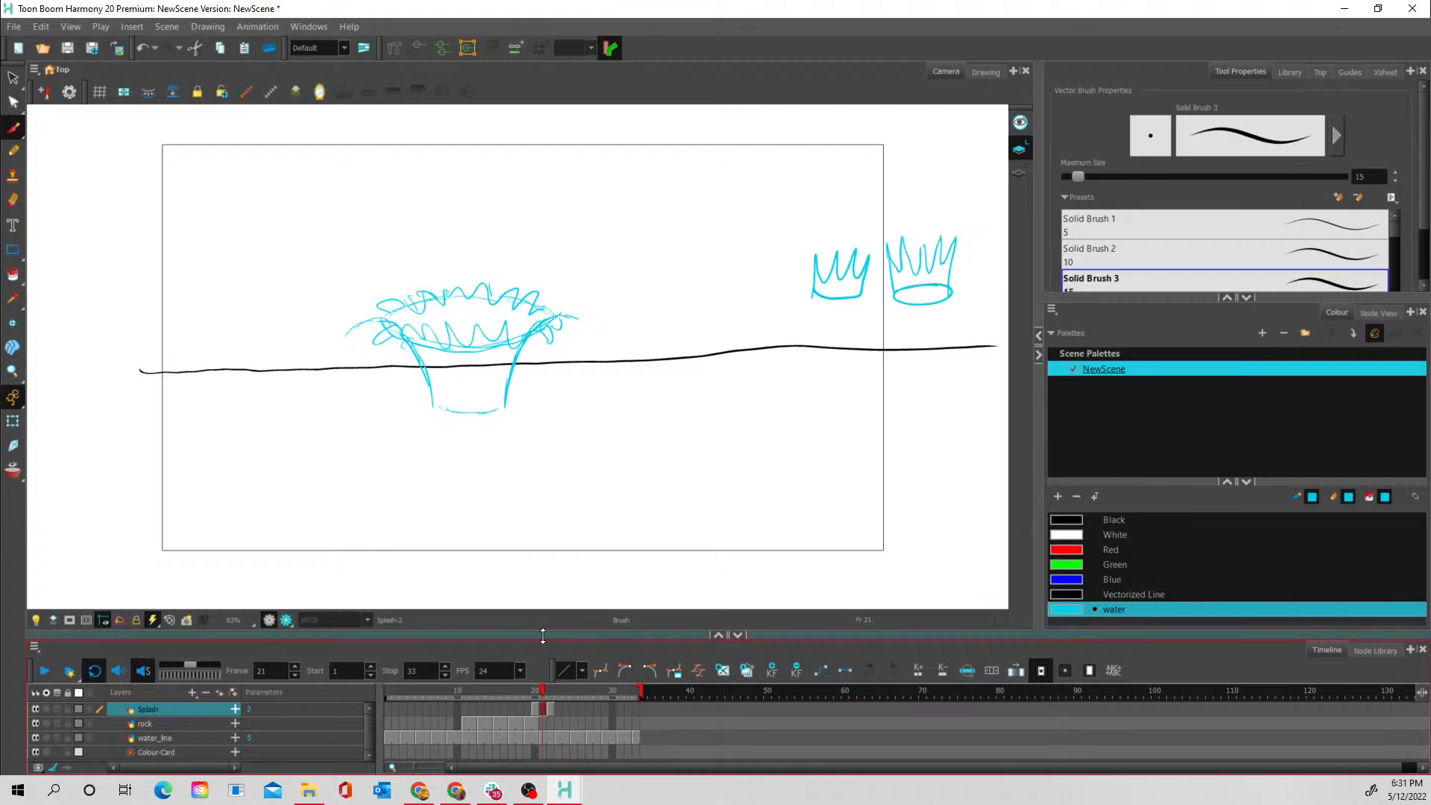
- On frame 22 with onion skin on, draw the inner front rim of the splash and short streaks inside its opening
{"action": "left_click", "coordinate": [12, 470]}
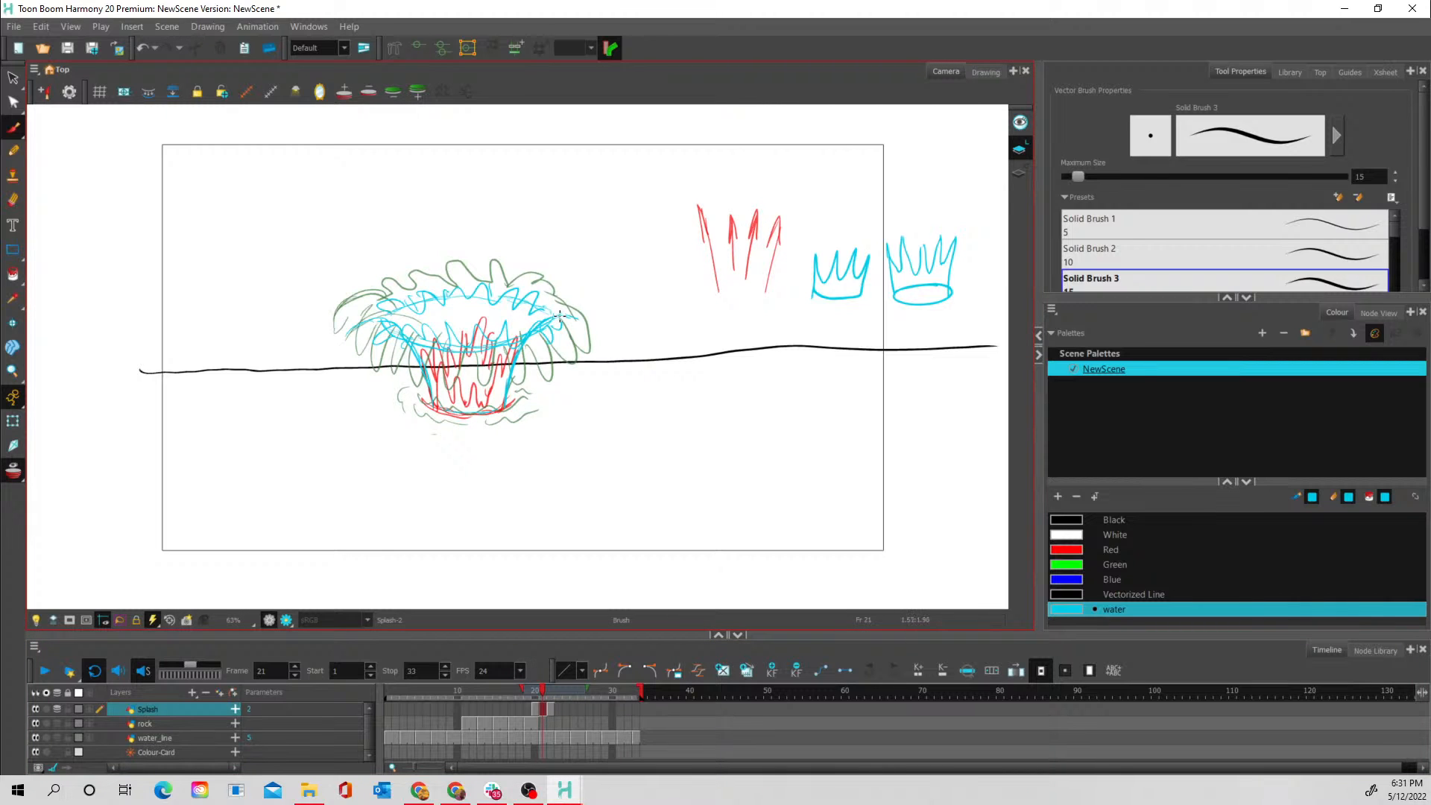
{"action": "left_click", "coordinate": [552, 706]}
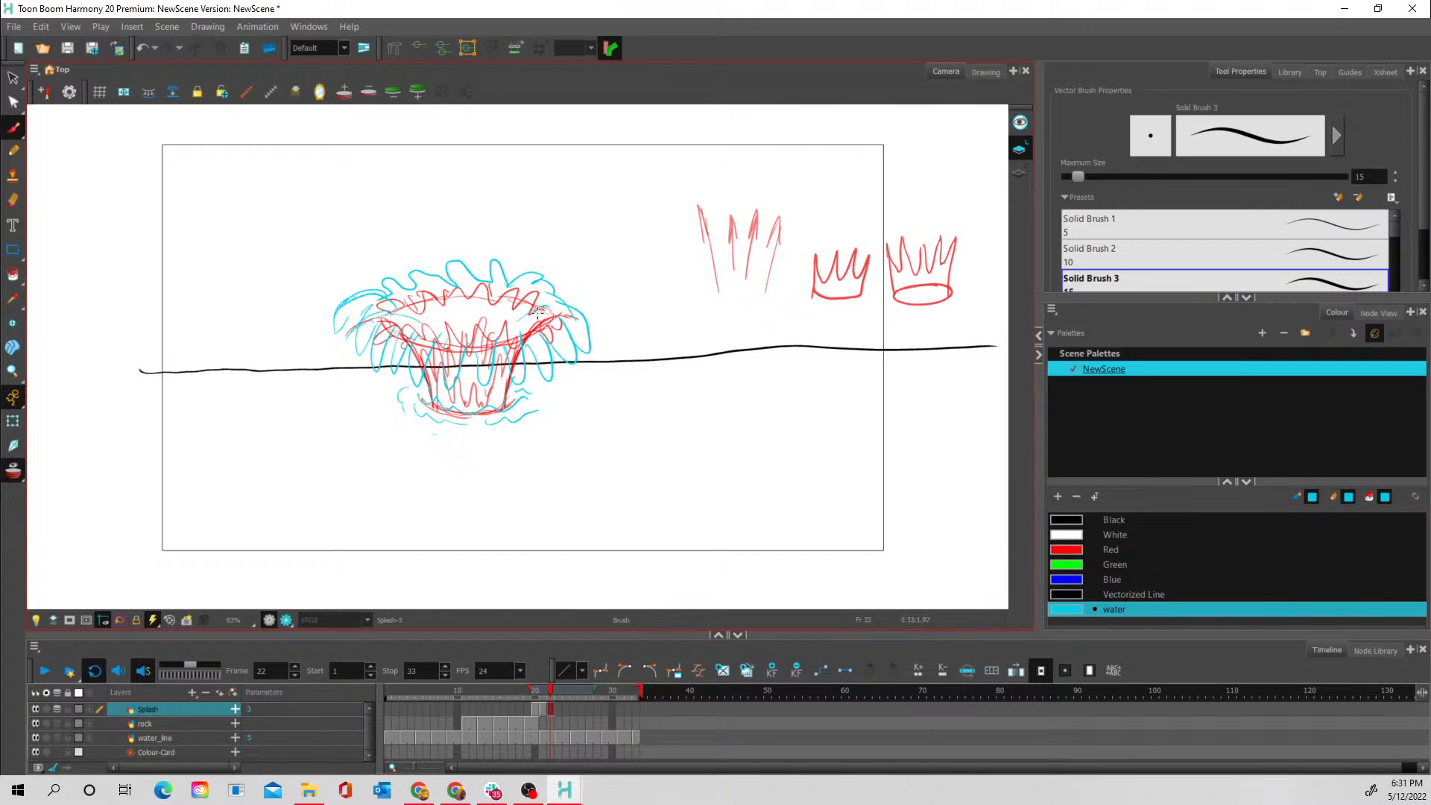
{"action": "mouse_move", "coordinate": [519, 297]}
{"action": "left_mouse_down"}
{"action": "mouse_move", "coordinate": [492, 327]}
{"action": "mouse_move", "coordinate": [487, 293]}
{"action": "mouse_move", "coordinate": [460, 295]}
{"action": "mouse_move", "coordinate": [447, 322]}
{"action": "left_mouse_up"}
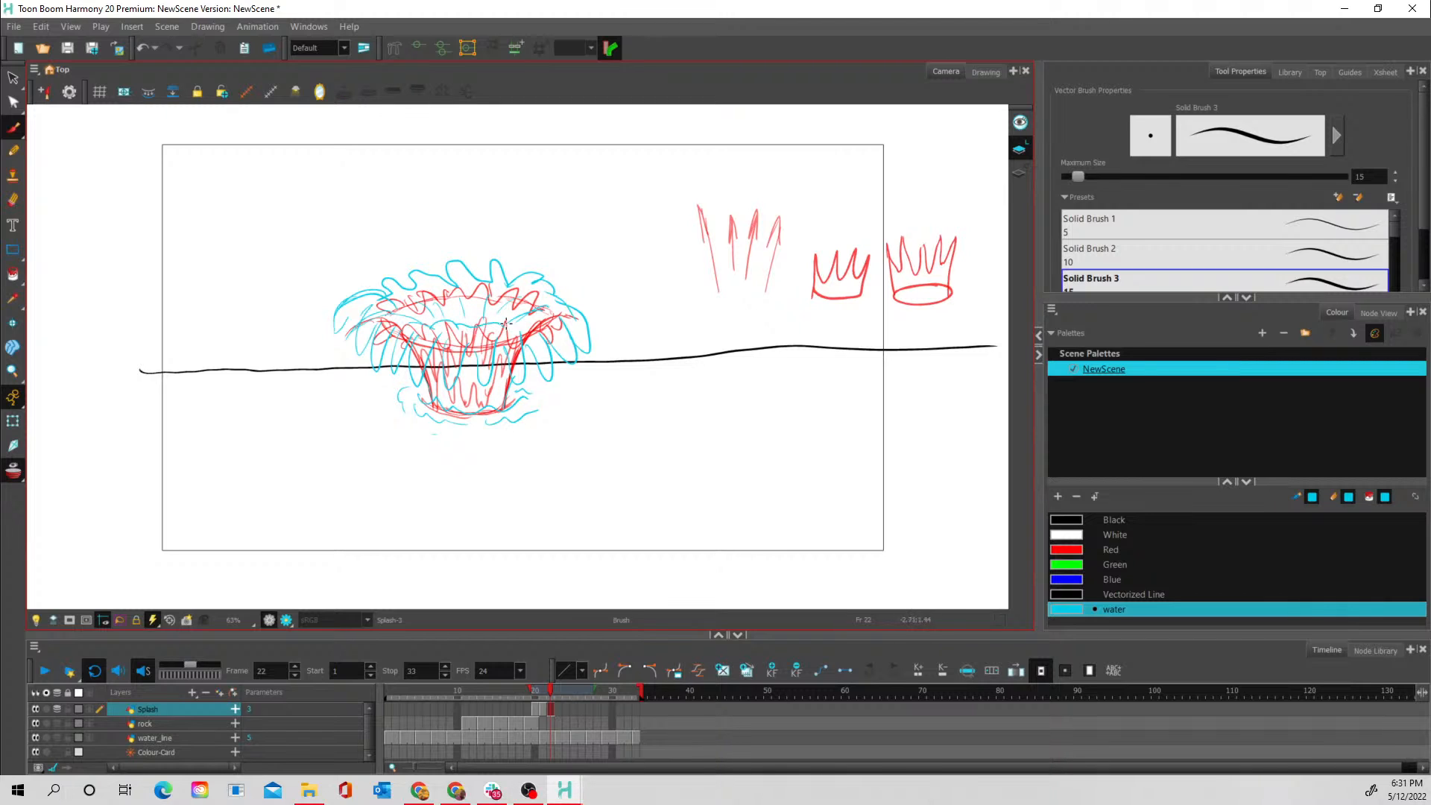
- Flip through frames 20 to 22 without onion skin and add curved strokes to the right outer curl of the frame 22 splash
{"action": "left_click", "coordinate": [12, 470]}
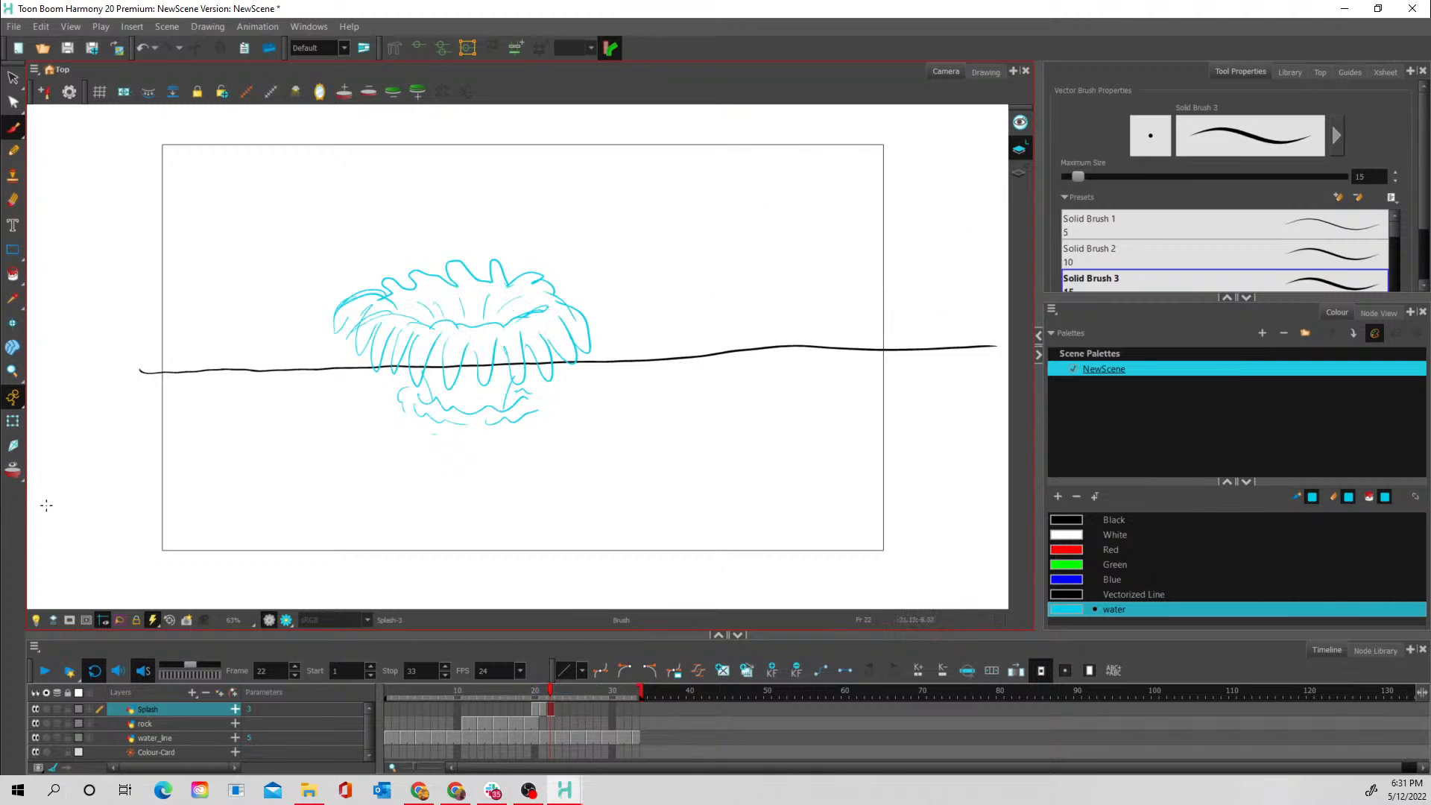
{"action": "left_click", "coordinate": [536, 708]}
{"action": "left_click", "coordinate": [544, 708]}
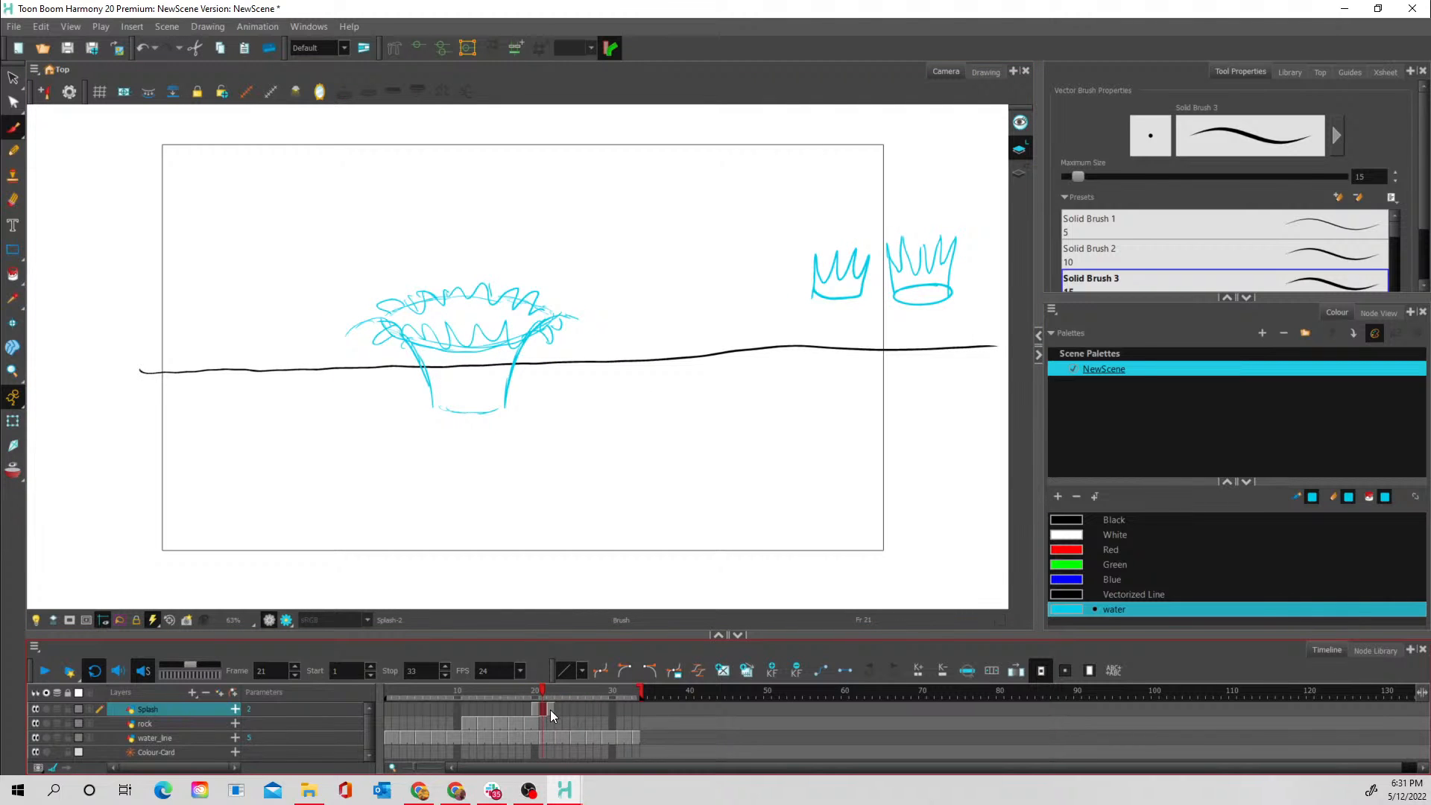
{"action": "left_click", "coordinate": [550, 709]}
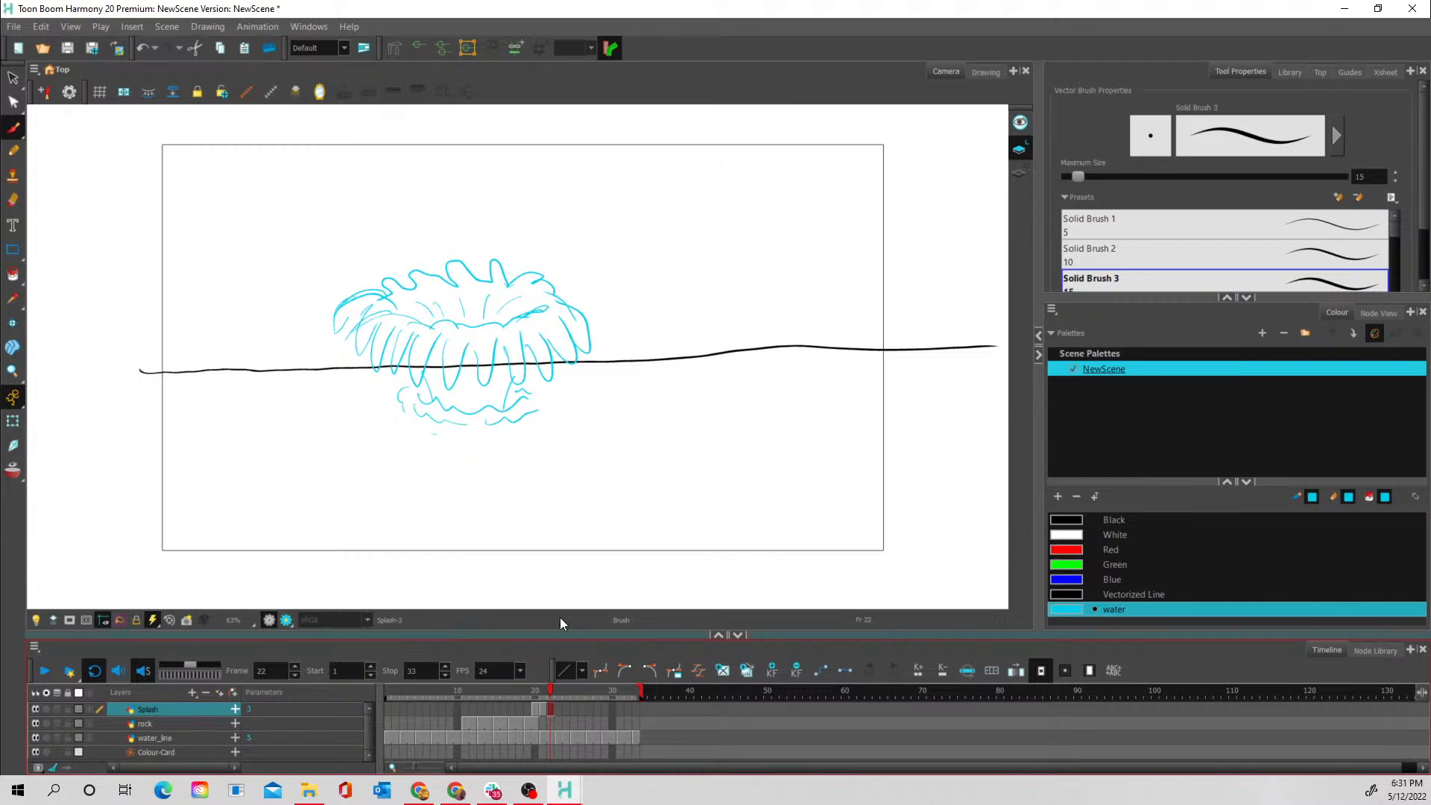
{"action": "mouse_move", "coordinate": [595, 314]}
{"action": "left_mouse_down"}
{"action": "mouse_move", "coordinate": [551, 291]}
{"action": "mouse_move", "coordinate": [583, 296]}
{"action": "mouse_move", "coordinate": [548, 289]}
{"action": "mouse_move", "coordinate": [597, 317]}
{"action": "left_mouse_up"}
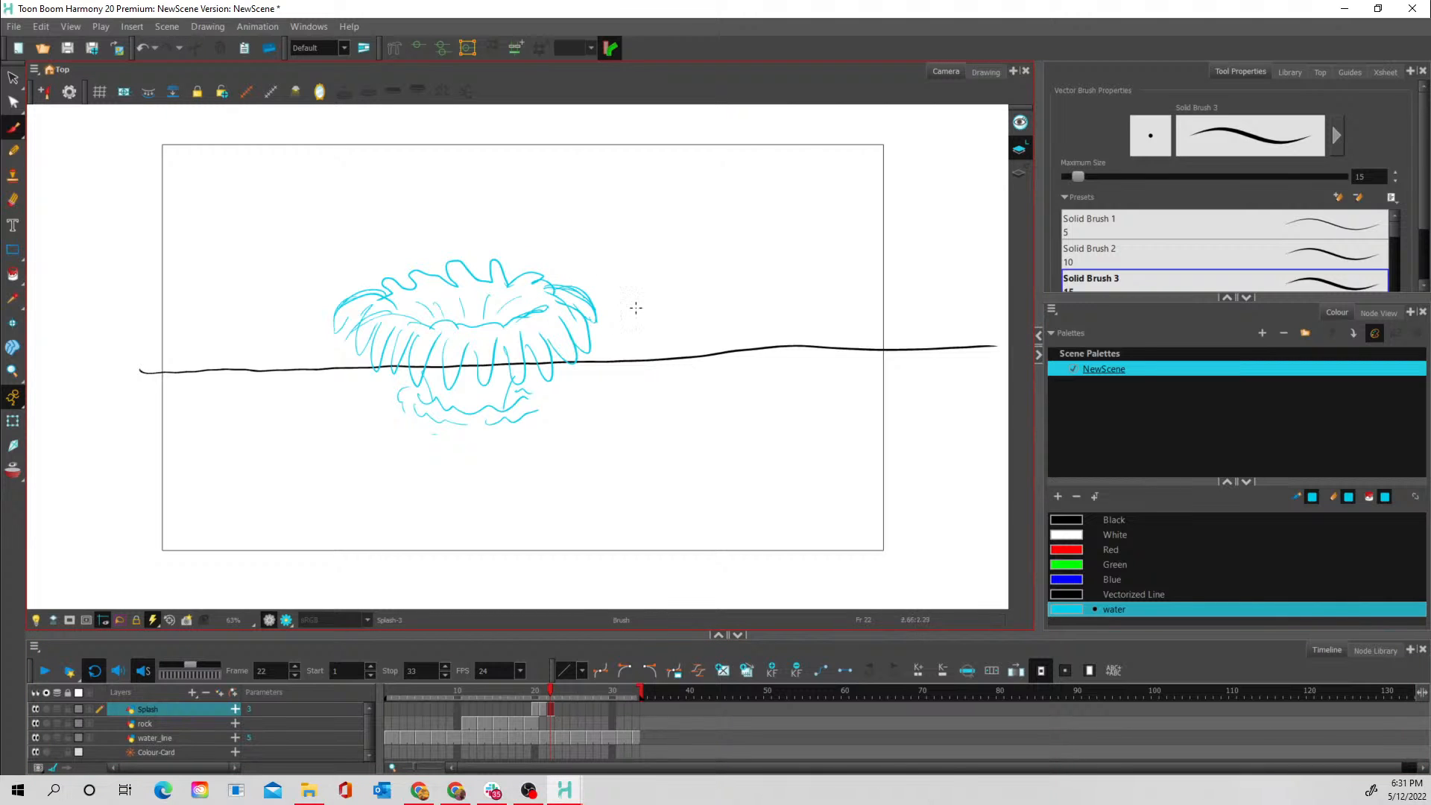
- On frame 23 with onion skin on, draw the splash falling outward as long drooping spikes along its sides and front, below the previous rim
{"action": "left_click", "coordinate": [558, 709]}
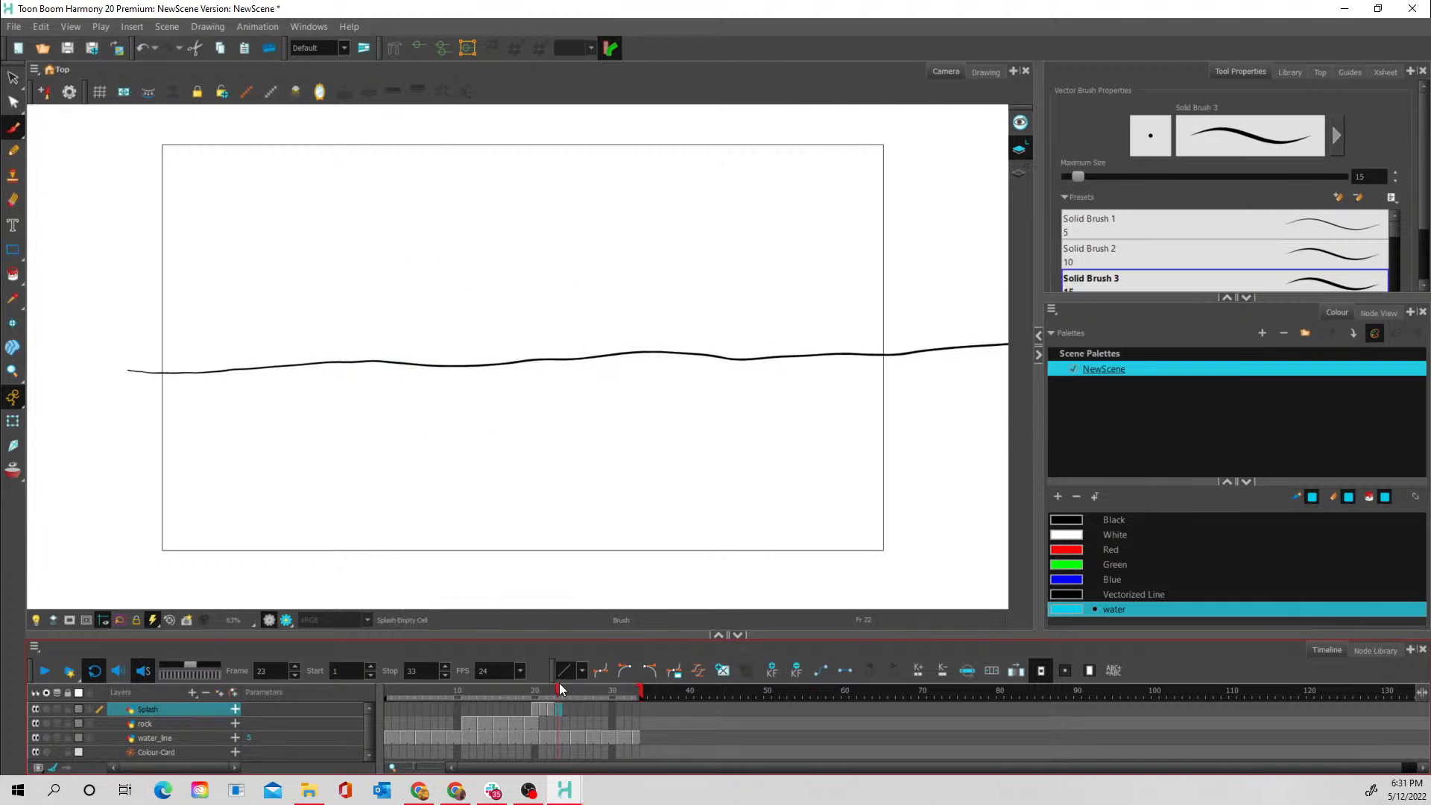
{"action": "left_click", "coordinate": [14, 470]}
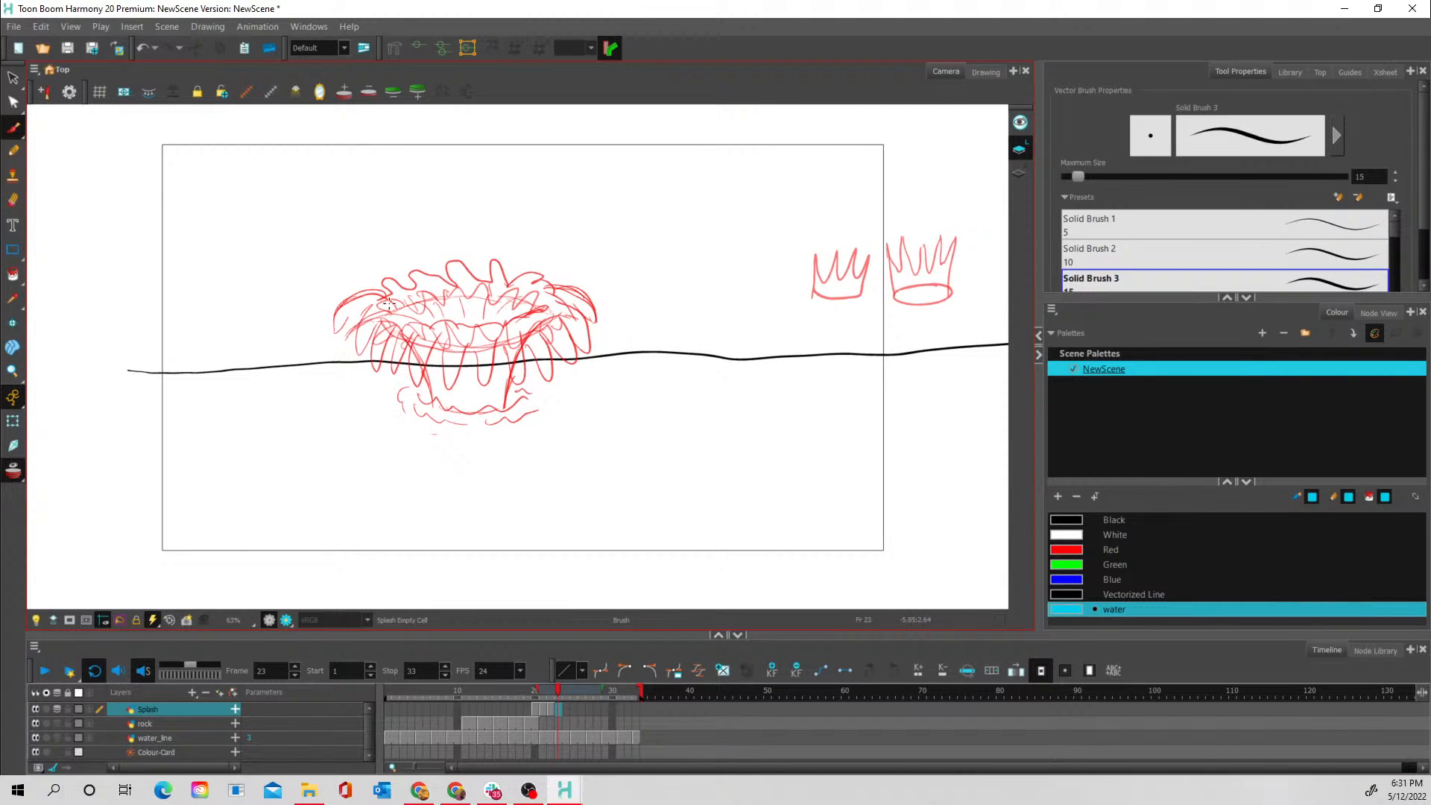
{"action": "mouse_move", "coordinate": [385, 296]}
{"action": "left_mouse_down"}
{"action": "mouse_move", "coordinate": [307, 393]}
{"action": "mouse_move", "coordinate": [298, 378]}
{"action": "mouse_move", "coordinate": [324, 350]}
{"action": "mouse_move", "coordinate": [317, 381]}
{"action": "left_mouse_up"}
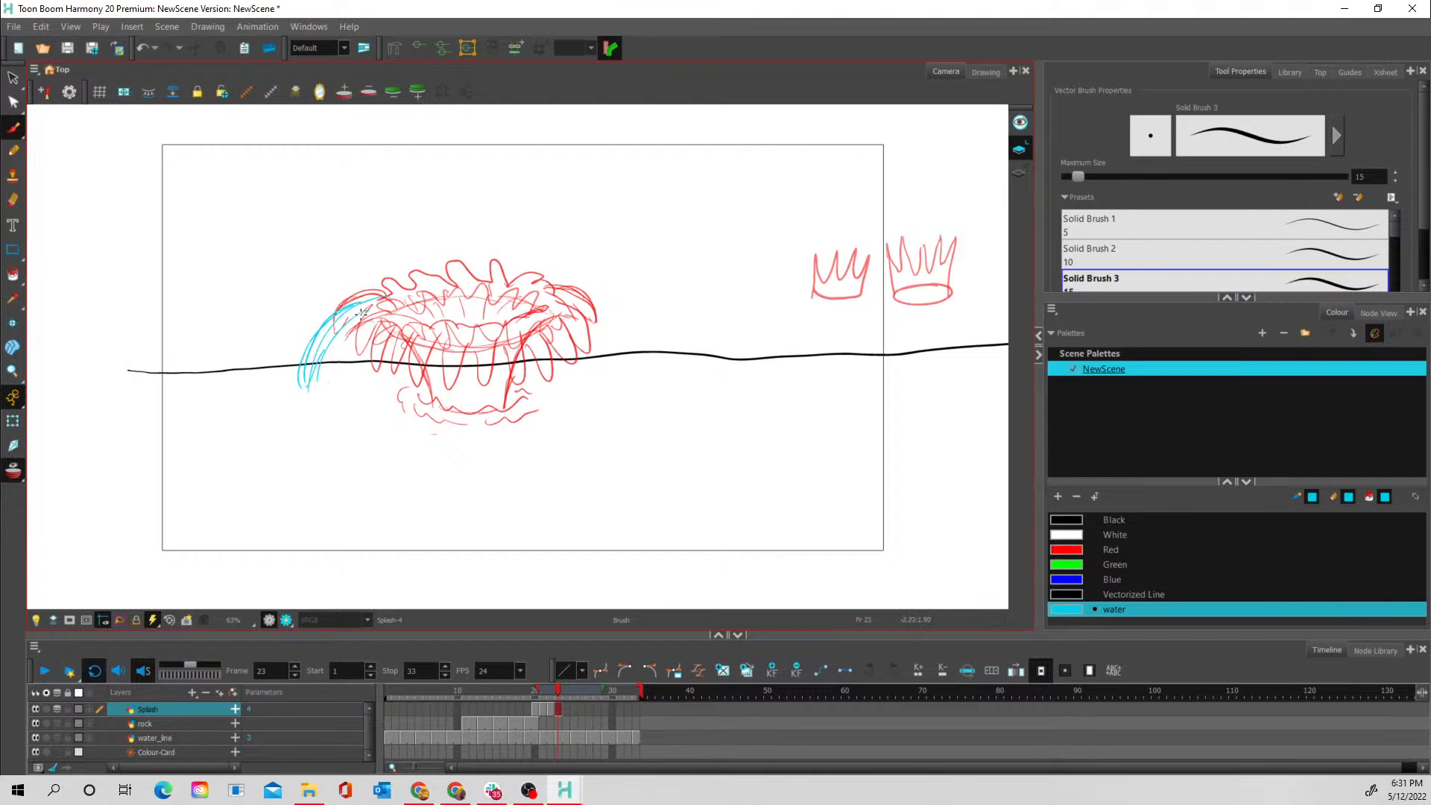
{"action": "left_click_drag", "start_coordinate": [363, 310], "coordinate": [339, 348]}
{"action": "mouse_move", "coordinate": [376, 314]}
{"action": "left_mouse_down"}
{"action": "mouse_move", "coordinate": [341, 350]}
{"action": "mouse_move", "coordinate": [359, 362]}
{"action": "mouse_move", "coordinate": [391, 321]}
{"action": "left_mouse_up"}
{"action": "mouse_move", "coordinate": [395, 323]}
{"action": "left_mouse_down"}
{"action": "mouse_move", "coordinate": [441, 327]}
{"action": "mouse_move", "coordinate": [401, 347]}
{"action": "mouse_move", "coordinate": [415, 367]}
{"action": "mouse_move", "coordinate": [372, 376]}
{"action": "mouse_move", "coordinate": [354, 356]}
{"action": "mouse_move", "coordinate": [357, 385]}
{"action": "mouse_move", "coordinate": [377, 366]}
{"action": "mouse_move", "coordinate": [401, 372]}
{"action": "mouse_move", "coordinate": [396, 393]}
{"action": "mouse_move", "coordinate": [446, 404]}
{"action": "mouse_move", "coordinate": [440, 427]}
{"action": "mouse_move", "coordinate": [460, 394]}
{"action": "mouse_move", "coordinate": [477, 443]}
{"action": "mouse_move", "coordinate": [495, 408]}
{"action": "mouse_move", "coordinate": [509, 427]}
{"action": "mouse_move", "coordinate": [522, 396]}
{"action": "mouse_move", "coordinate": [520, 413]}
{"action": "mouse_move", "coordinate": [536, 396]}
{"action": "mouse_move", "coordinate": [555, 425]}
{"action": "mouse_move", "coordinate": [572, 359]}
{"action": "mouse_move", "coordinate": [601, 395]}
{"action": "mouse_move", "coordinate": [593, 342]}
{"action": "mouse_move", "coordinate": [610, 375]}
{"action": "mouse_move", "coordinate": [582, 317]}
{"action": "mouse_move", "coordinate": [606, 345]}
{"action": "left_mouse_up"}
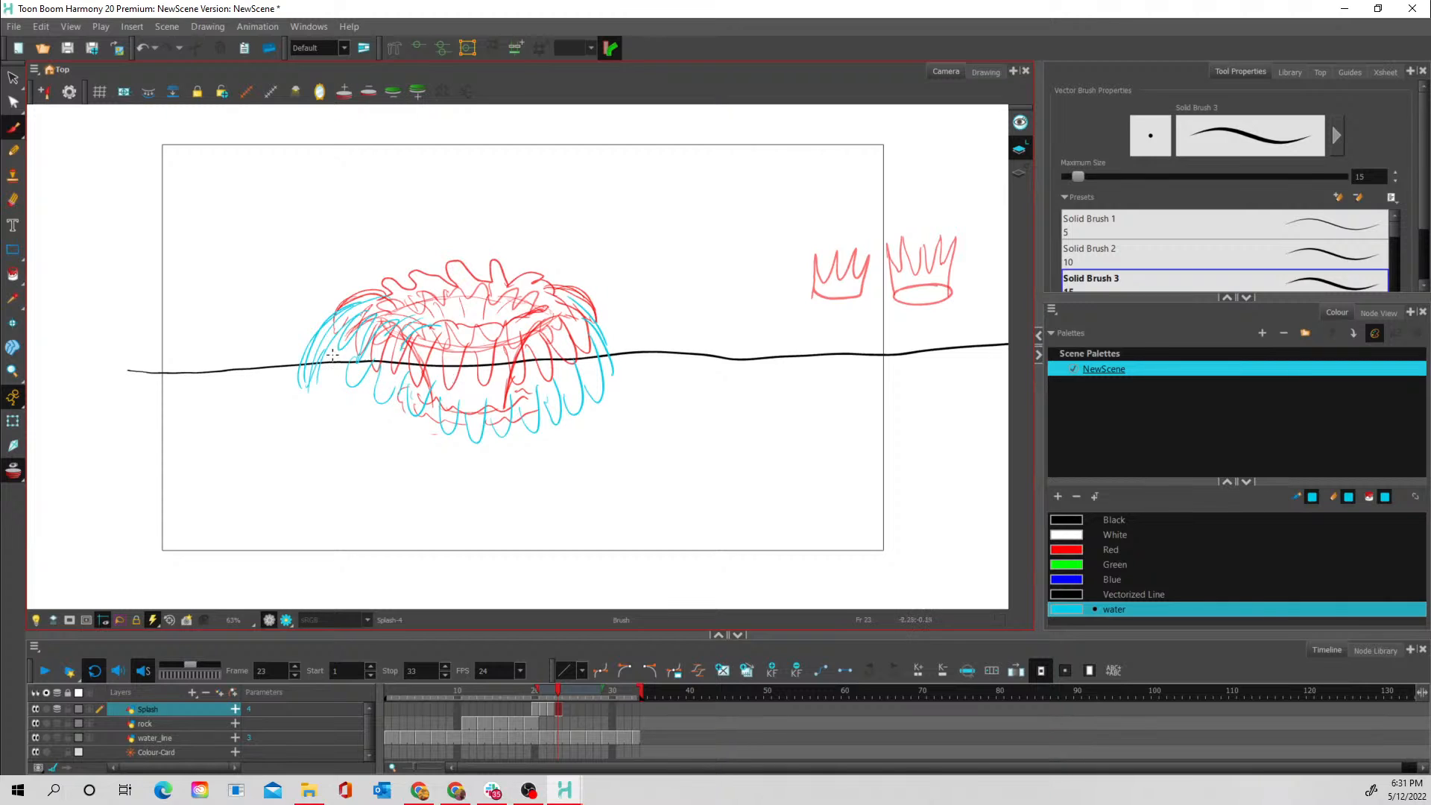
{"action": "mouse_move", "coordinate": [332, 354]}
{"action": "left_mouse_down"}
{"action": "mouse_move", "coordinate": [361, 383]}
{"action": "mouse_move", "coordinate": [340, 403]}
{"action": "mouse_move", "coordinate": [328, 369]}
{"action": "mouse_move", "coordinate": [329, 406]}
{"action": "mouse_move", "coordinate": [353, 378]}
{"action": "mouse_move", "coordinate": [350, 418]}
{"action": "mouse_move", "coordinate": [389, 382]}
{"action": "mouse_move", "coordinate": [372, 408]}
{"action": "mouse_move", "coordinate": [401, 394]}
{"action": "left_mouse_up"}
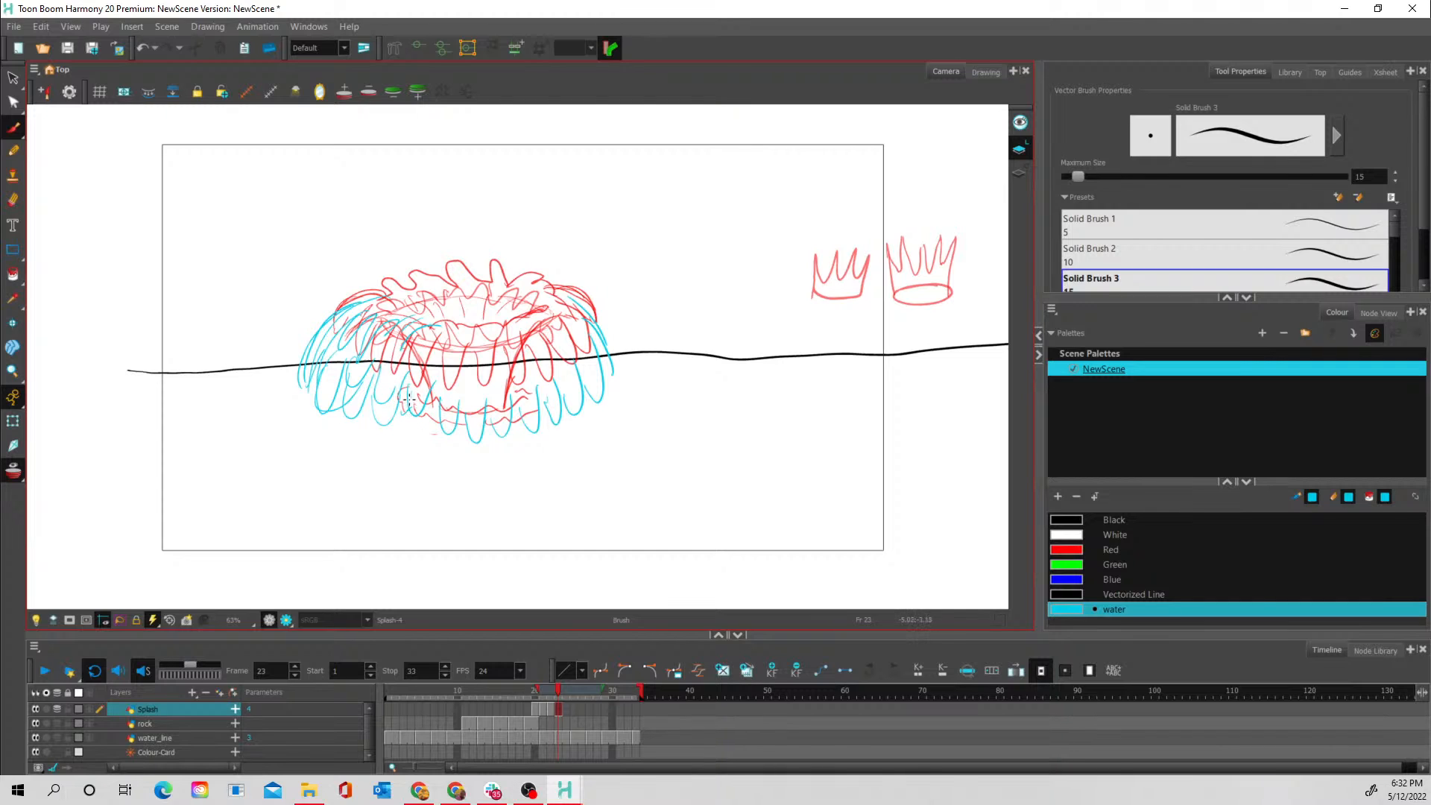
{"action": "left_click_drag", "start_coordinate": [418, 420], "coordinate": [431, 388]}
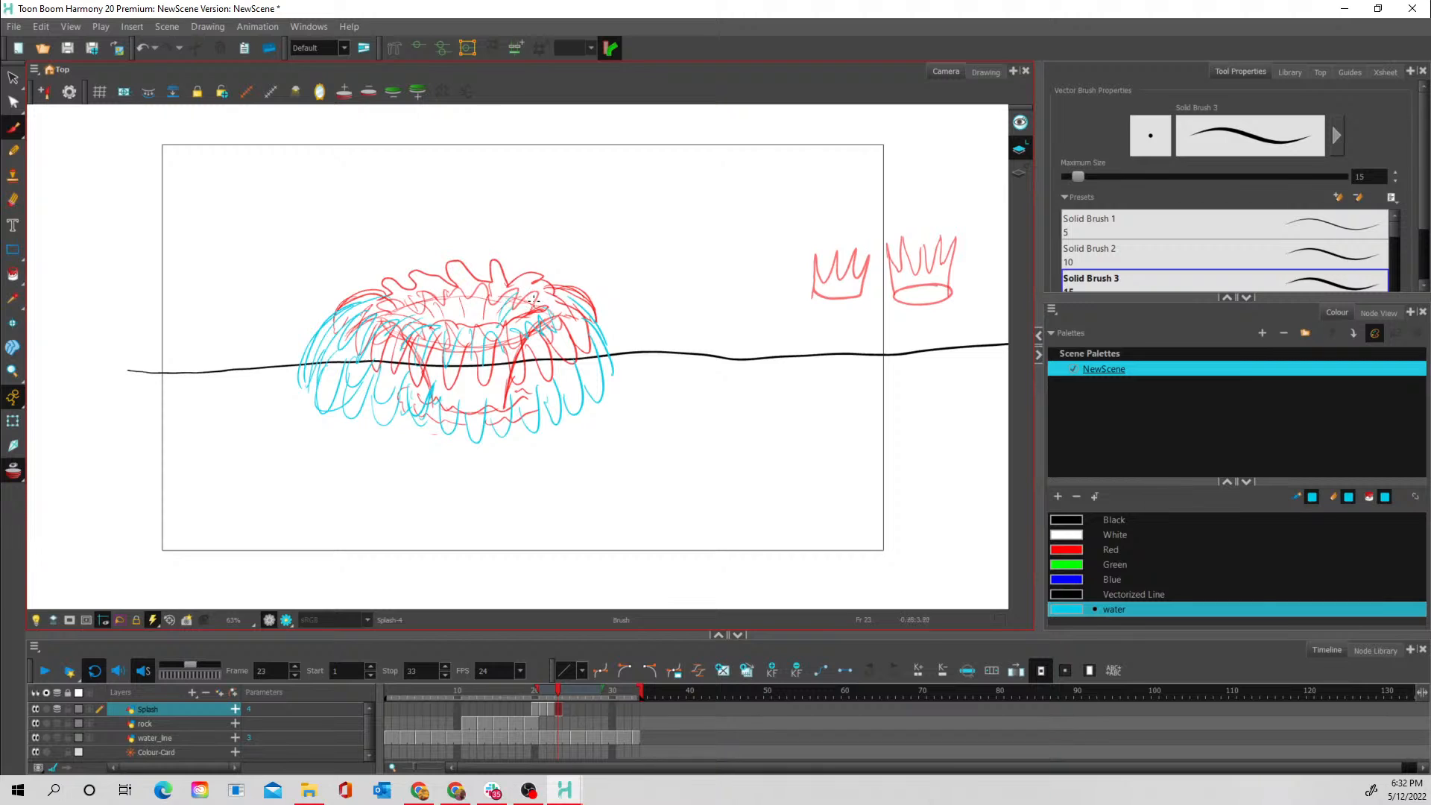
- On frame 23, finish the streaks inside the splash opening and outline its upper rim with one long curved line, with onion skin off
{"action": "left_click_drag", "start_coordinate": [468, 327], "coordinate": [462, 289]}
{"action": "left_click", "coordinate": [25, 472]}
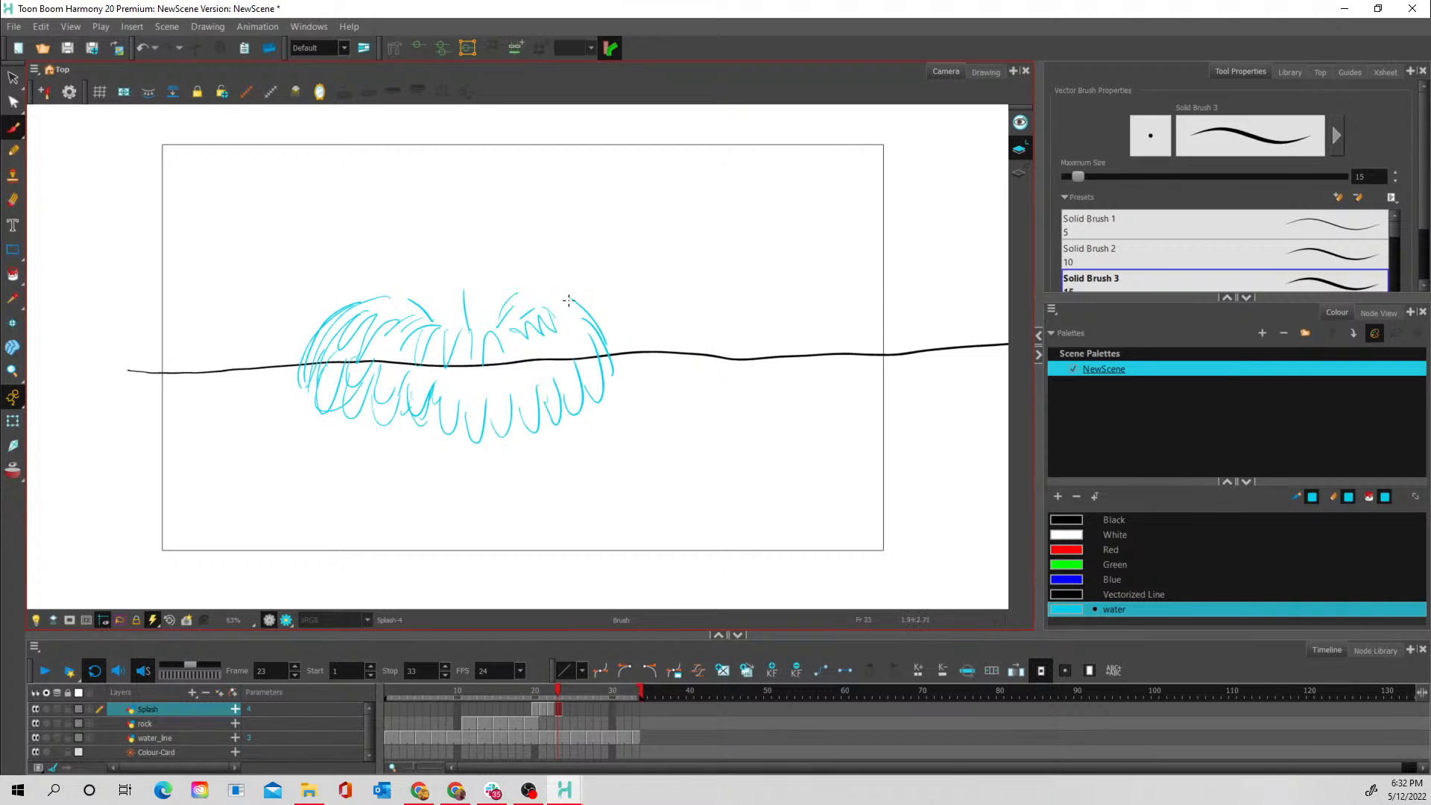
{"action": "left_click_drag", "start_coordinate": [569, 299], "coordinate": [531, 302]}
{"action": "mouse_move", "coordinate": [385, 299]}
{"action": "left_mouse_down"}
{"action": "mouse_move", "coordinate": [564, 293]}
{"action": "mouse_move", "coordinate": [597, 307]}
{"action": "mouse_move", "coordinate": [538, 309]}
{"action": "mouse_move", "coordinate": [577, 321]}
{"action": "mouse_move", "coordinate": [566, 343]}
{"action": "mouse_move", "coordinate": [550, 328]}
{"action": "mouse_move", "coordinate": [555, 345]}
{"action": "mouse_move", "coordinate": [543, 313]}
{"action": "mouse_move", "coordinate": [564, 314]}
{"action": "mouse_move", "coordinate": [543, 307]}
{"action": "mouse_move", "coordinate": [595, 349]}
{"action": "left_mouse_up"}
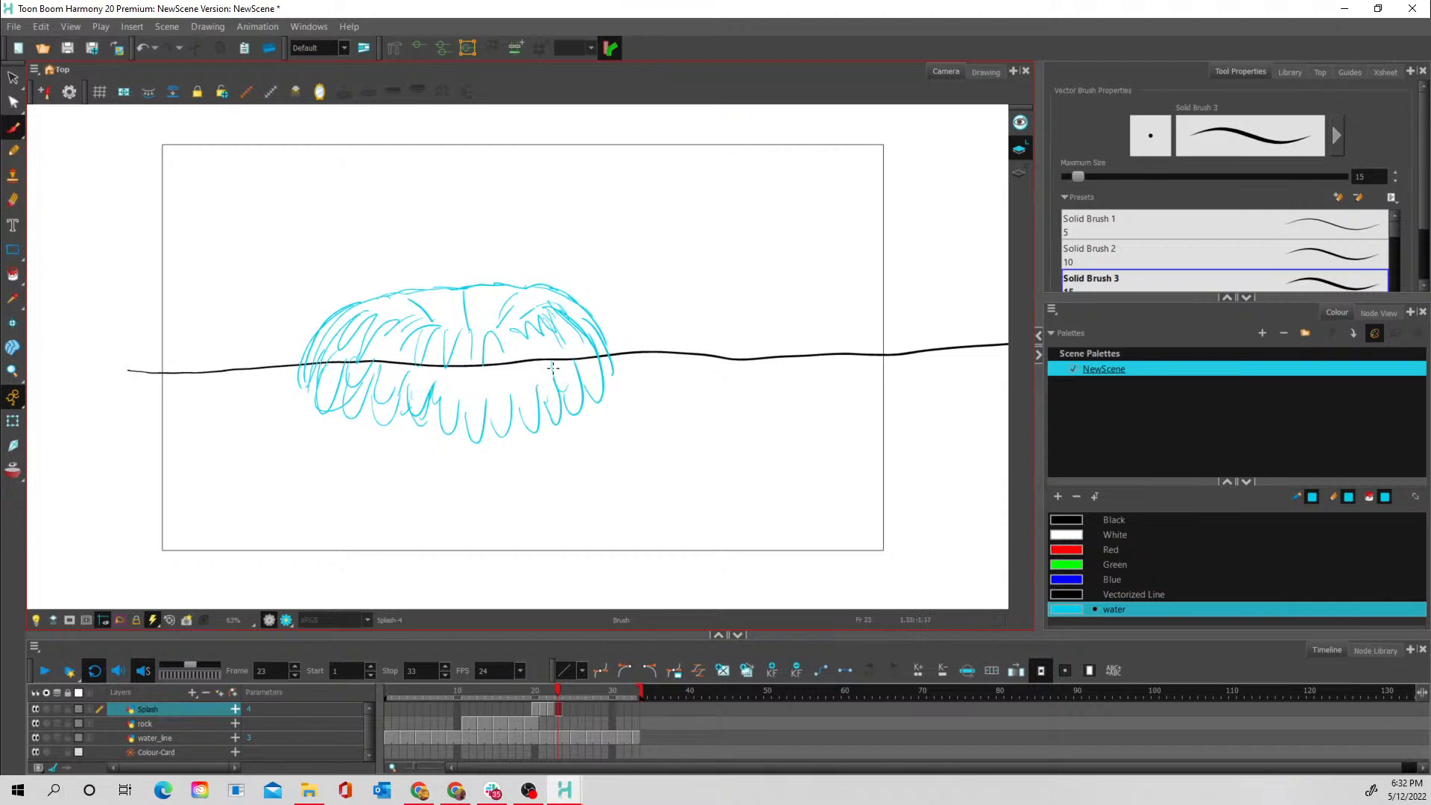
- Erase the crowded strokes at the lower right front of the frame 23 splash and redraw the drooping spikes there
{"action": "left_click_drag", "start_coordinate": [504, 432], "coordinate": [626, 395]}
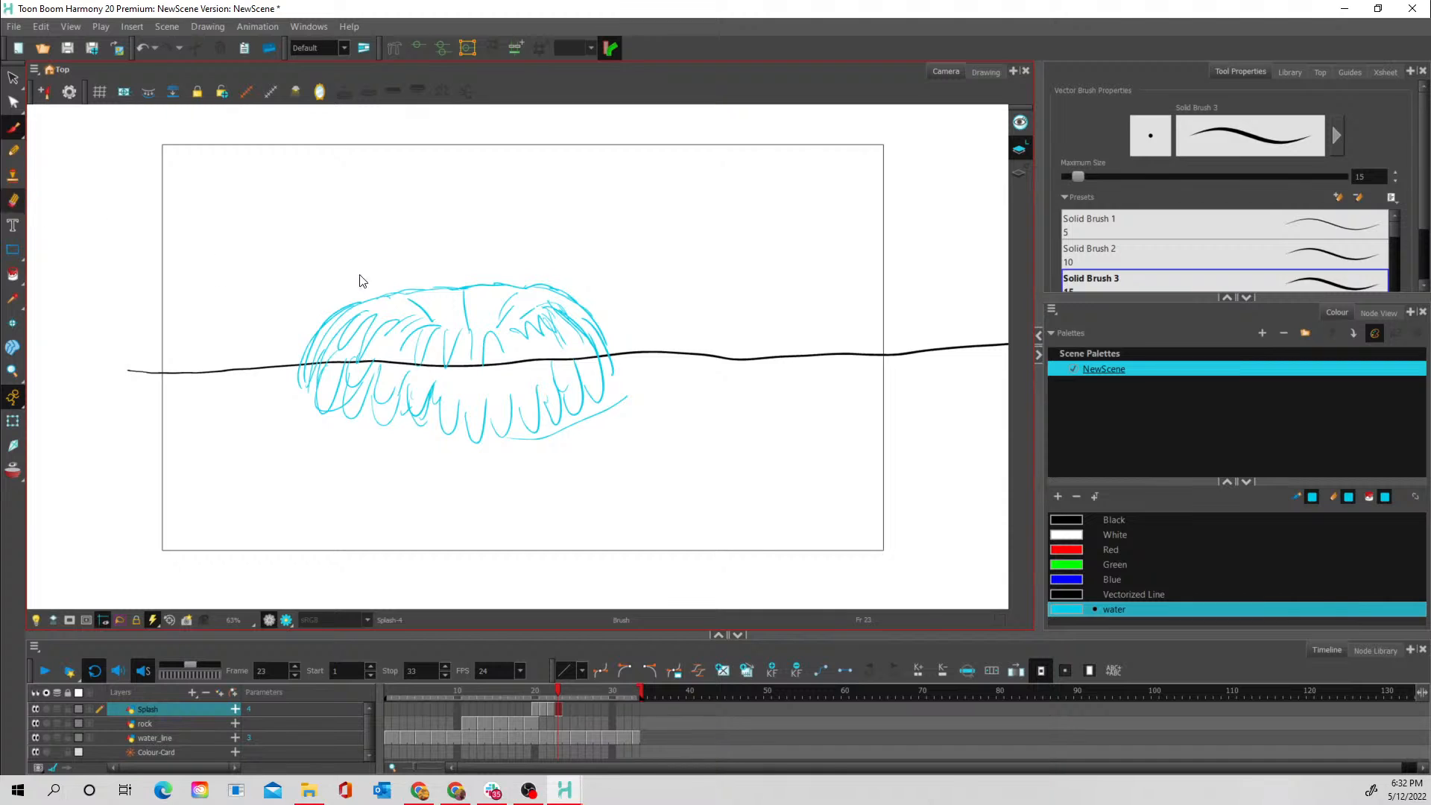
{"action": "key", "text": "alt+e"}
{"action": "mouse_move", "coordinate": [506, 441]}
{"action": "left_mouse_down"}
{"action": "mouse_move", "coordinate": [522, 388]}
{"action": "mouse_move", "coordinate": [544, 432]}
{"action": "mouse_move", "coordinate": [630, 393]}
{"action": "mouse_move", "coordinate": [577, 421]}
{"action": "mouse_move", "coordinate": [581, 363]}
{"action": "left_mouse_up"}
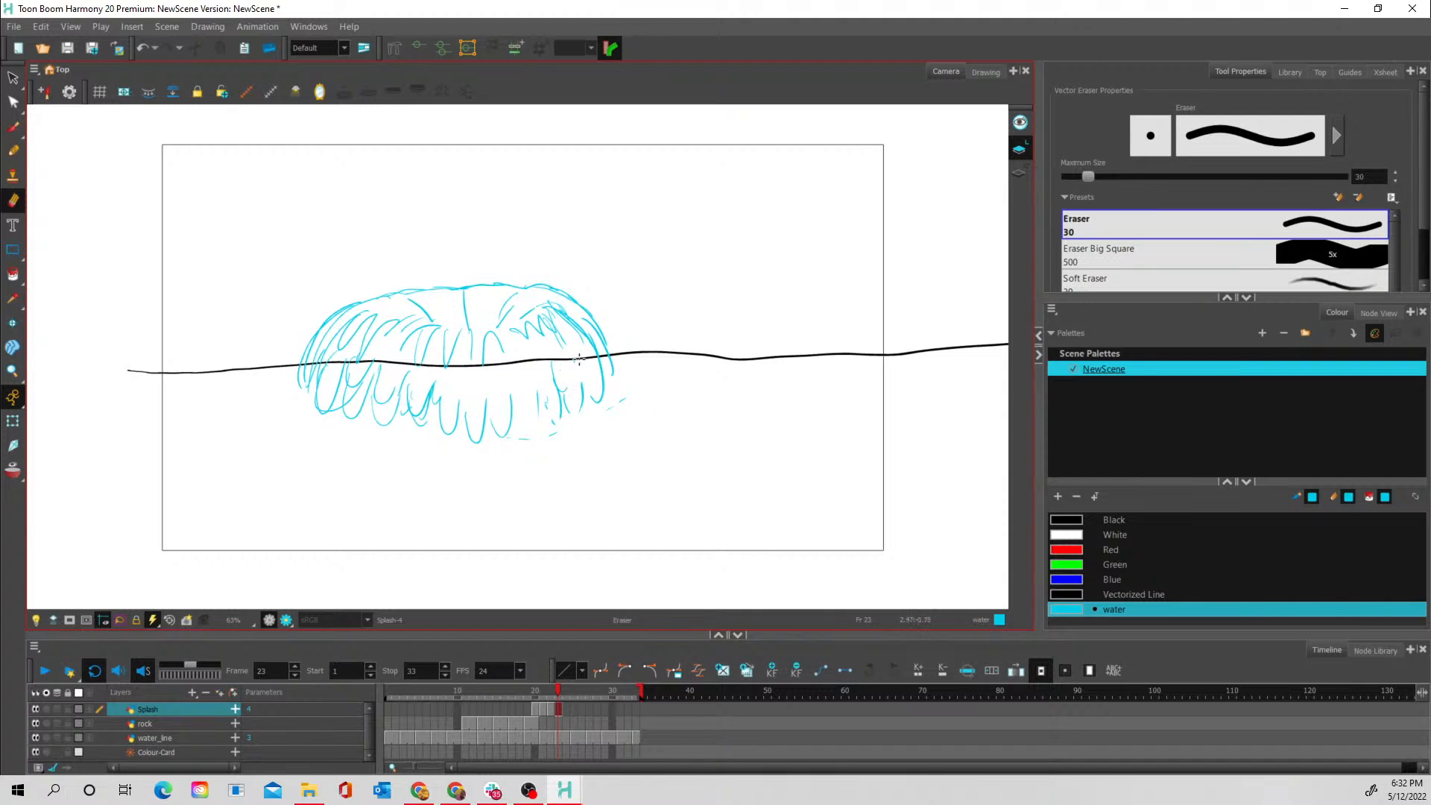
{"action": "key", "text": "alt+b"}
{"action": "mouse_move", "coordinate": [510, 395]}
{"action": "left_mouse_down"}
{"action": "mouse_move", "coordinate": [519, 412]}
{"action": "mouse_move", "coordinate": [524, 386]}
{"action": "mouse_move", "coordinate": [534, 423]}
{"action": "left_mouse_up"}
{"action": "left_click_drag", "start_coordinate": [522, 367], "coordinate": [538, 425]}
{"action": "mouse_move", "coordinate": [538, 372]}
{"action": "left_mouse_down"}
{"action": "mouse_move", "coordinate": [550, 404]}
{"action": "mouse_move", "coordinate": [552, 361]}
{"action": "mouse_move", "coordinate": [559, 392]}
{"action": "mouse_move", "coordinate": [565, 362]}
{"action": "left_mouse_up"}
{"action": "mouse_move", "coordinate": [565, 362]}
{"action": "left_mouse_down"}
{"action": "mouse_move", "coordinate": [584, 399]}
{"action": "mouse_move", "coordinate": [573, 347]}
{"action": "mouse_move", "coordinate": [595, 397]}
{"action": "mouse_move", "coordinate": [602, 325]}
{"action": "mouse_move", "coordinate": [607, 364]}
{"action": "mouse_move", "coordinate": [578, 339]}
{"action": "left_mouse_up"}
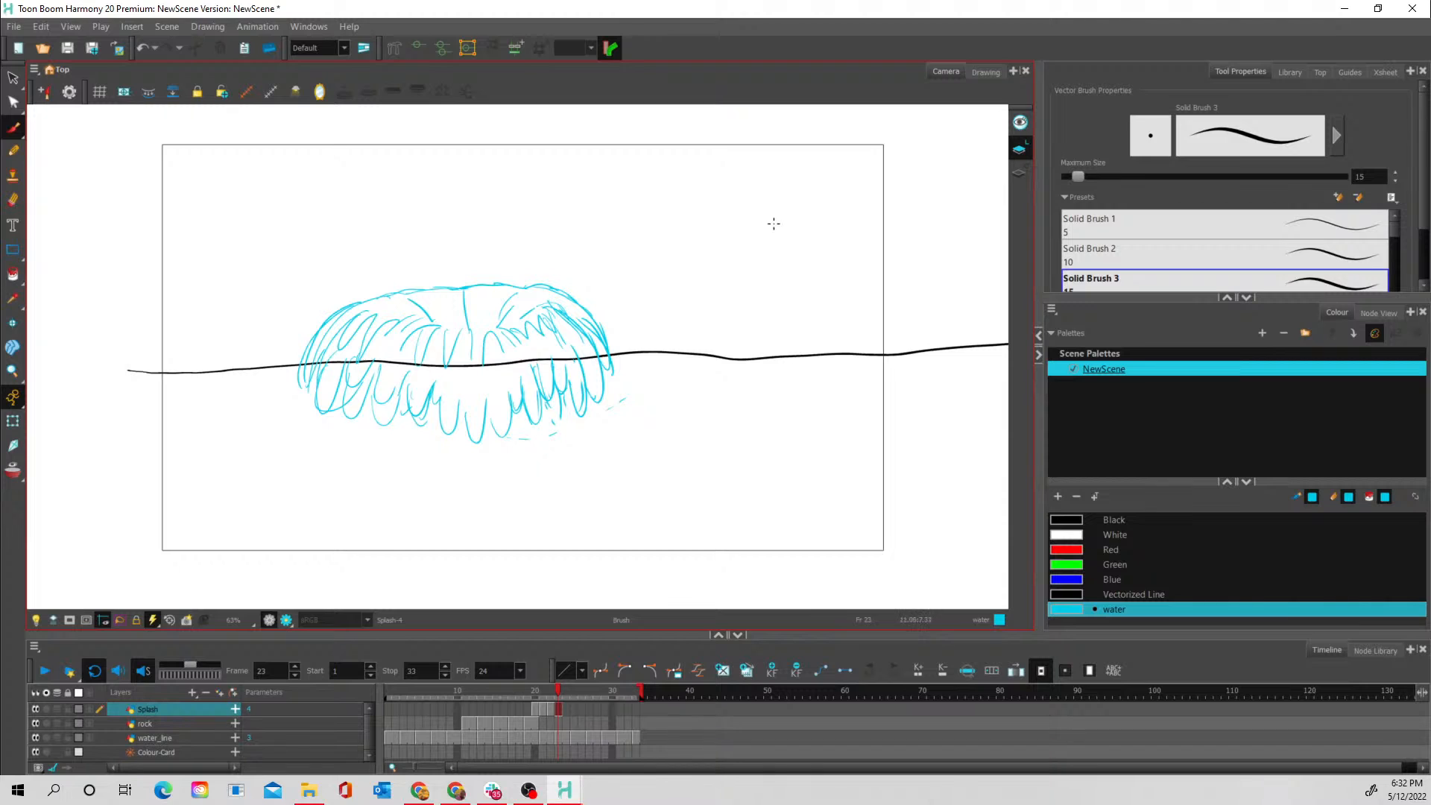
- Sketch a side diagram above the water on frame 23: curling water fingers, a direction arrow and a spiky rim
{"action": "mouse_move", "coordinate": [775, 222]}
{"action": "left_mouse_down"}
{"action": "mouse_move", "coordinate": [746, 203]}
{"action": "mouse_move", "coordinate": [703, 219]}
{"action": "mouse_move", "coordinate": [697, 270]}
{"action": "mouse_move", "coordinate": [703, 229]}
{"action": "mouse_move", "coordinate": [692, 260]}
{"action": "mouse_move", "coordinate": [732, 215]}
{"action": "mouse_move", "coordinate": [772, 218]}
{"action": "mouse_move", "coordinate": [773, 233]}
{"action": "mouse_move", "coordinate": [754, 215]}
{"action": "mouse_move", "coordinate": [729, 246]}
{"action": "mouse_move", "coordinate": [745, 288]}
{"action": "mouse_move", "coordinate": [764, 218]}
{"action": "mouse_move", "coordinate": [716, 246]}
{"action": "mouse_move", "coordinate": [721, 300]}
{"action": "mouse_move", "coordinate": [722, 264]}
{"action": "mouse_move", "coordinate": [770, 193]}
{"action": "mouse_move", "coordinate": [721, 179]}
{"action": "left_mouse_up"}
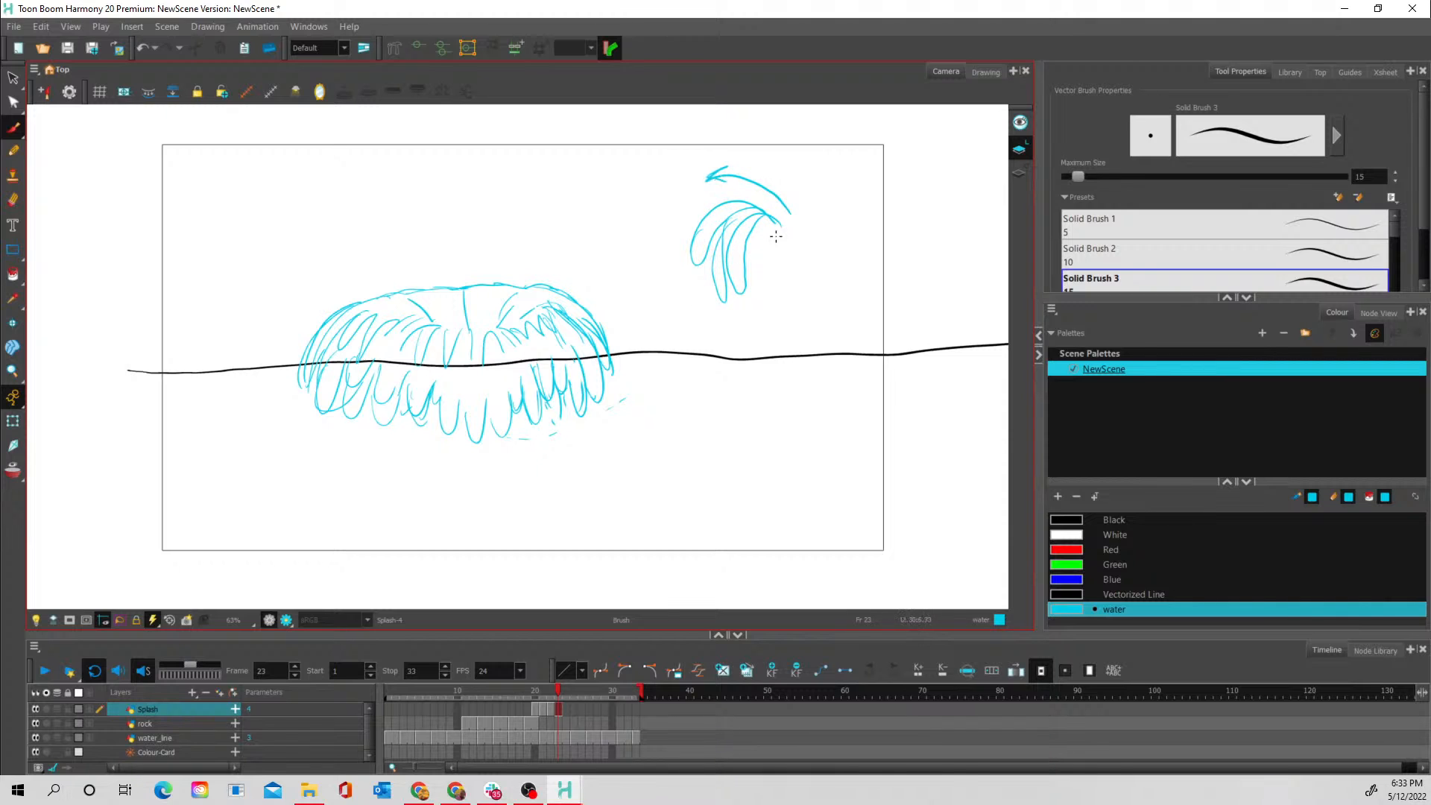
{"action": "mouse_move", "coordinate": [760, 246]}
{"action": "left_mouse_down"}
{"action": "mouse_move", "coordinate": [856, 241]}
{"action": "mouse_move", "coordinate": [787, 259]}
{"action": "mouse_move", "coordinate": [828, 254]}
{"action": "mouse_move", "coordinate": [767, 247]}
{"action": "mouse_move", "coordinate": [758, 228]}
{"action": "mouse_move", "coordinate": [778, 244]}
{"action": "mouse_move", "coordinate": [811, 238]}
{"action": "mouse_move", "coordinate": [829, 212]}
{"action": "mouse_move", "coordinate": [829, 249]}
{"action": "mouse_move", "coordinate": [860, 240]}
{"action": "left_mouse_up"}
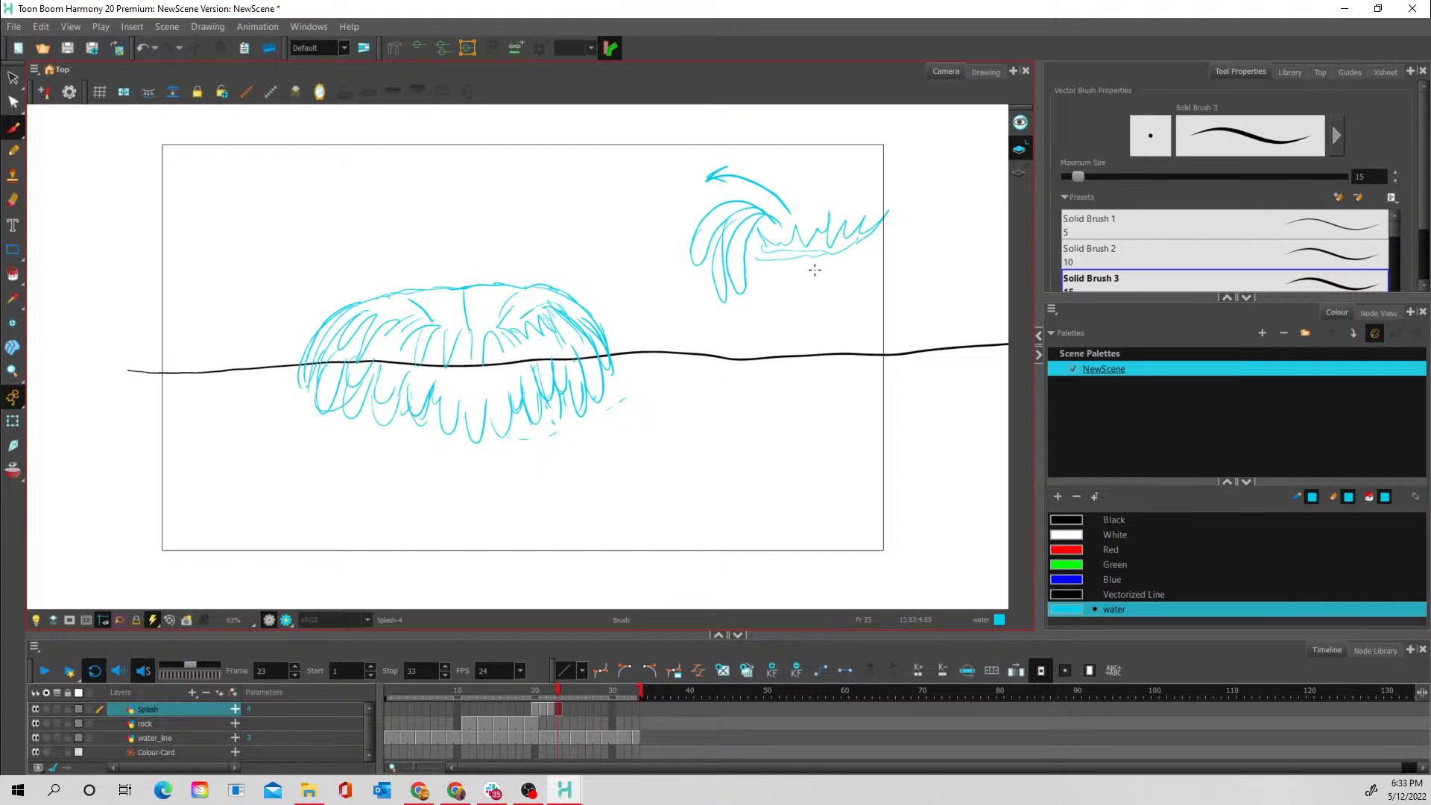
- On frame 24 with onion skin limited to one previous drawing, draw the left half of the collapsing splash as lower spikes with a wavy base
{"action": "left_click", "coordinate": [556, 710]}
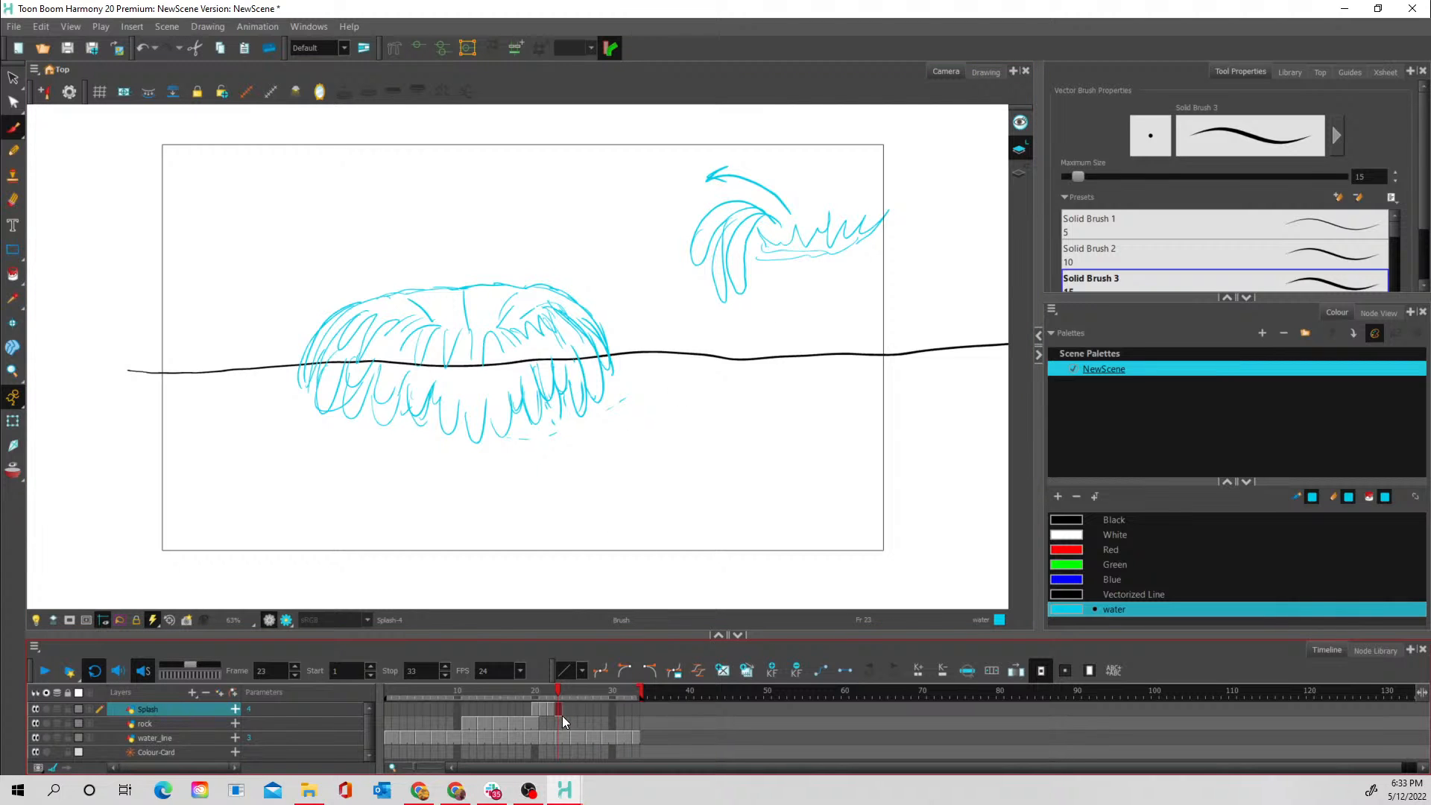
{"action": "left_click", "coordinate": [564, 709]}
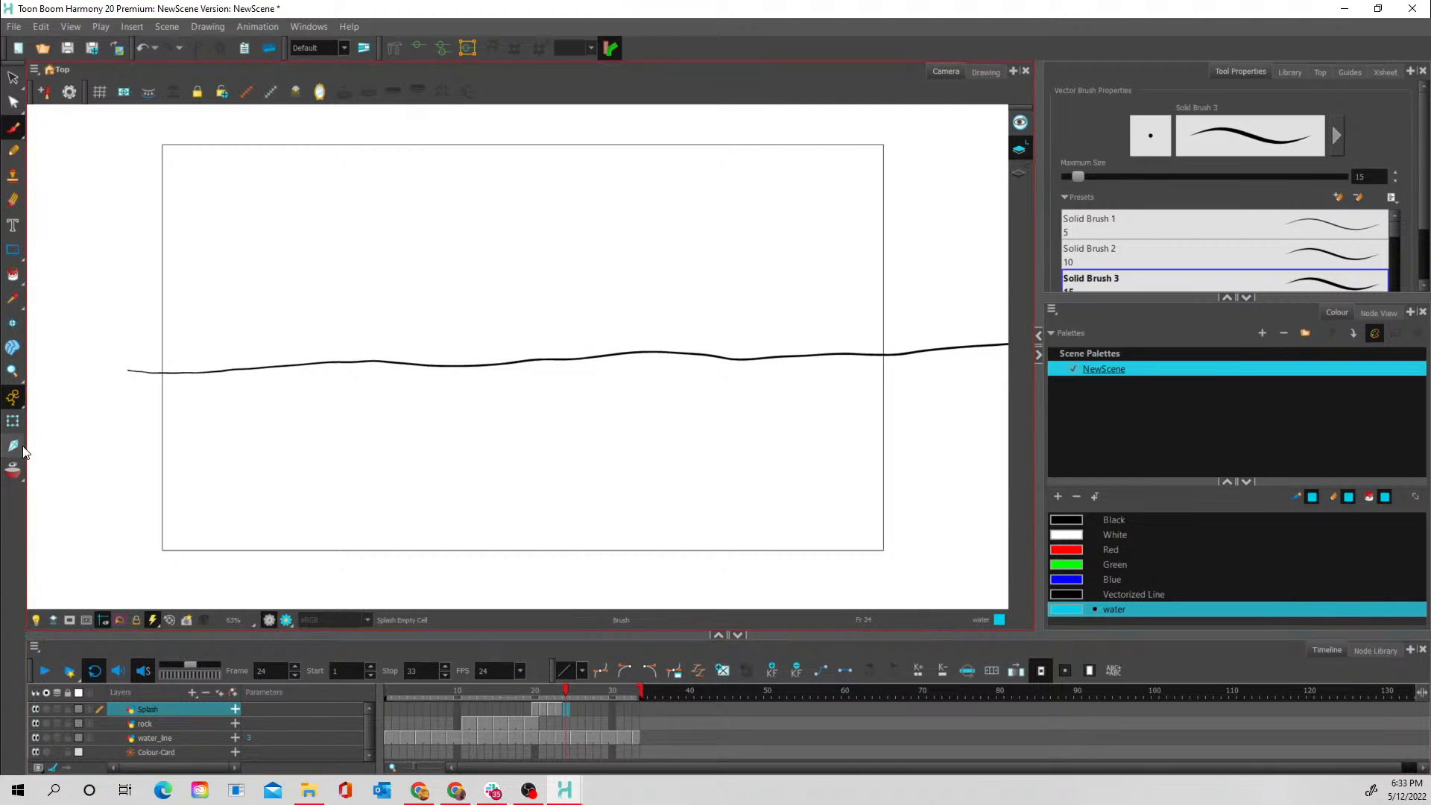
{"action": "left_click", "coordinate": [13, 469]}
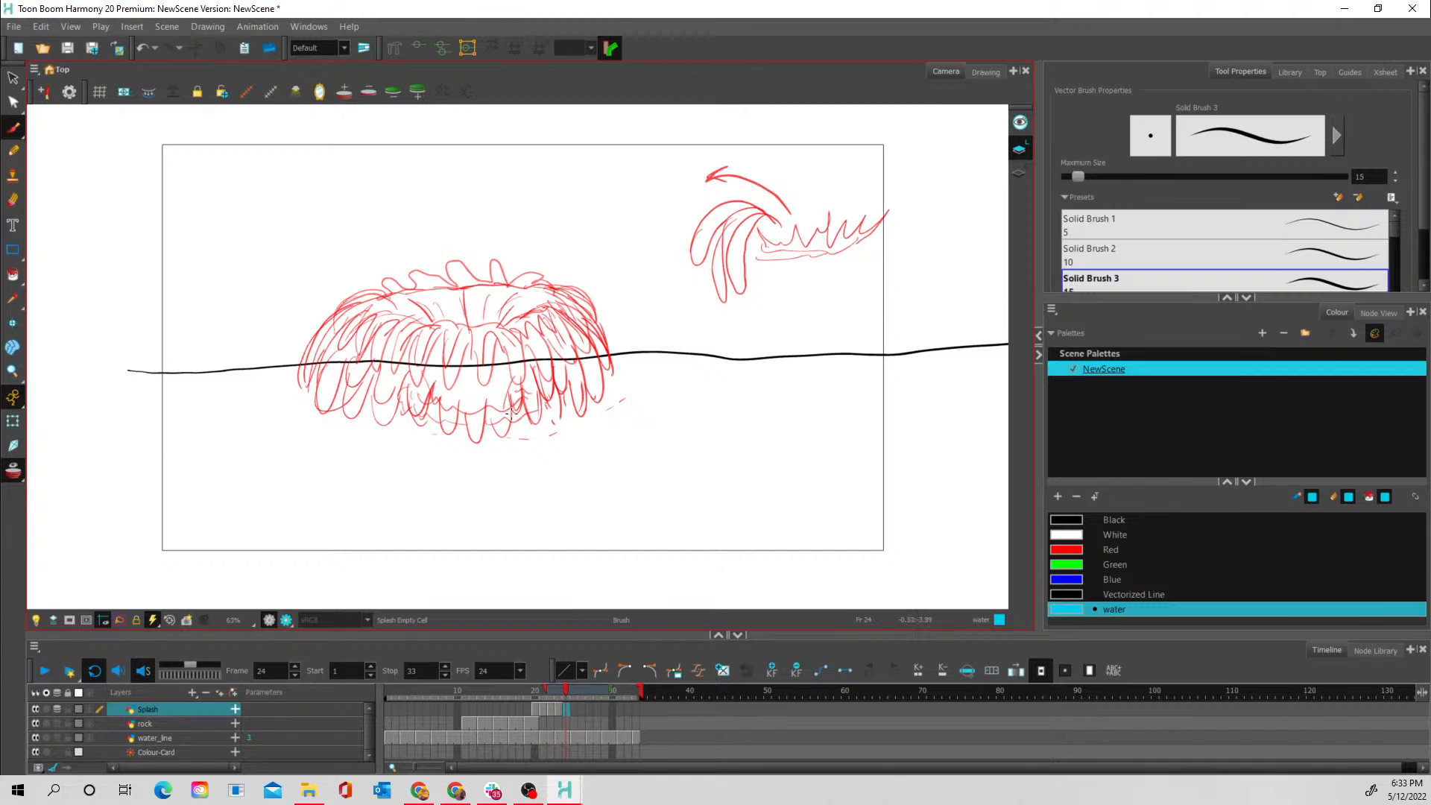
{"action": "left_click_drag", "start_coordinate": [546, 690], "coordinate": [552, 689]}
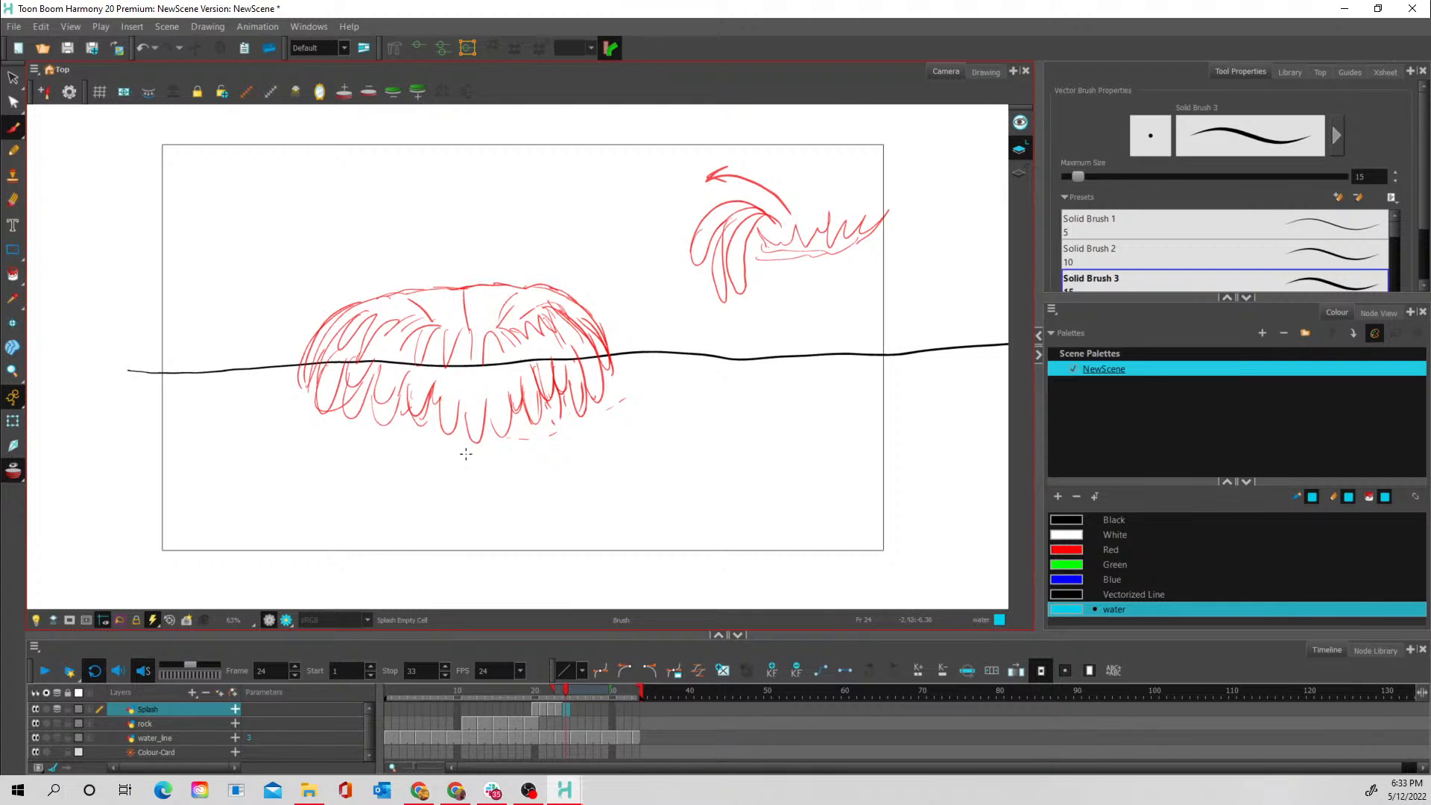
{"action": "mouse_move", "coordinate": [463, 458]}
{"action": "left_mouse_down"}
{"action": "mouse_move", "coordinate": [460, 431]}
{"action": "mouse_move", "coordinate": [464, 452]}
{"action": "mouse_move", "coordinate": [497, 447]}
{"action": "mouse_move", "coordinate": [479, 359]}
{"action": "mouse_move", "coordinate": [471, 415]}
{"action": "mouse_move", "coordinate": [436, 462]}
{"action": "mouse_move", "coordinate": [451, 451]}
{"action": "mouse_move", "coordinate": [432, 445]}
{"action": "mouse_move", "coordinate": [449, 375]}
{"action": "mouse_move", "coordinate": [451, 416]}
{"action": "mouse_move", "coordinate": [403, 456]}
{"action": "left_mouse_up"}
{"action": "mouse_move", "coordinate": [421, 373]}
{"action": "left_mouse_down"}
{"action": "mouse_move", "coordinate": [408, 412]}
{"action": "mouse_move", "coordinate": [424, 403]}
{"action": "mouse_move", "coordinate": [431, 436]}
{"action": "mouse_move", "coordinate": [402, 452]}
{"action": "mouse_move", "coordinate": [410, 433]}
{"action": "mouse_move", "coordinate": [421, 458]}
{"action": "mouse_move", "coordinate": [371, 433]}
{"action": "mouse_move", "coordinate": [383, 430]}
{"action": "mouse_move", "coordinate": [399, 446]}
{"action": "mouse_move", "coordinate": [362, 441]}
{"action": "left_mouse_up"}
{"action": "mouse_move", "coordinate": [292, 411]}
{"action": "left_mouse_down"}
{"action": "mouse_move", "coordinate": [324, 435]}
{"action": "mouse_move", "coordinate": [284, 408]}
{"action": "mouse_move", "coordinate": [366, 369]}
{"action": "mouse_move", "coordinate": [354, 412]}
{"action": "mouse_move", "coordinate": [305, 394]}
{"action": "mouse_move", "coordinate": [286, 412]}
{"action": "mouse_move", "coordinate": [330, 326]}
{"action": "mouse_move", "coordinate": [298, 395]}
{"action": "mouse_move", "coordinate": [342, 326]}
{"action": "mouse_move", "coordinate": [312, 401]}
{"action": "mouse_move", "coordinate": [351, 345]}
{"action": "mouse_move", "coordinate": [336, 402]}
{"action": "mouse_move", "coordinate": [347, 395]}
{"action": "mouse_move", "coordinate": [381, 331]}
{"action": "mouse_move", "coordinate": [365, 404]}
{"action": "mouse_move", "coordinate": [399, 344]}
{"action": "mouse_move", "coordinate": [388, 413]}
{"action": "mouse_move", "coordinate": [431, 344]}
{"action": "mouse_move", "coordinate": [431, 389]}
{"action": "mouse_move", "coordinate": [442, 365]}
{"action": "mouse_move", "coordinate": [450, 374]}
{"action": "mouse_move", "coordinate": [449, 415]}
{"action": "mouse_move", "coordinate": [466, 366]}
{"action": "left_mouse_up"}
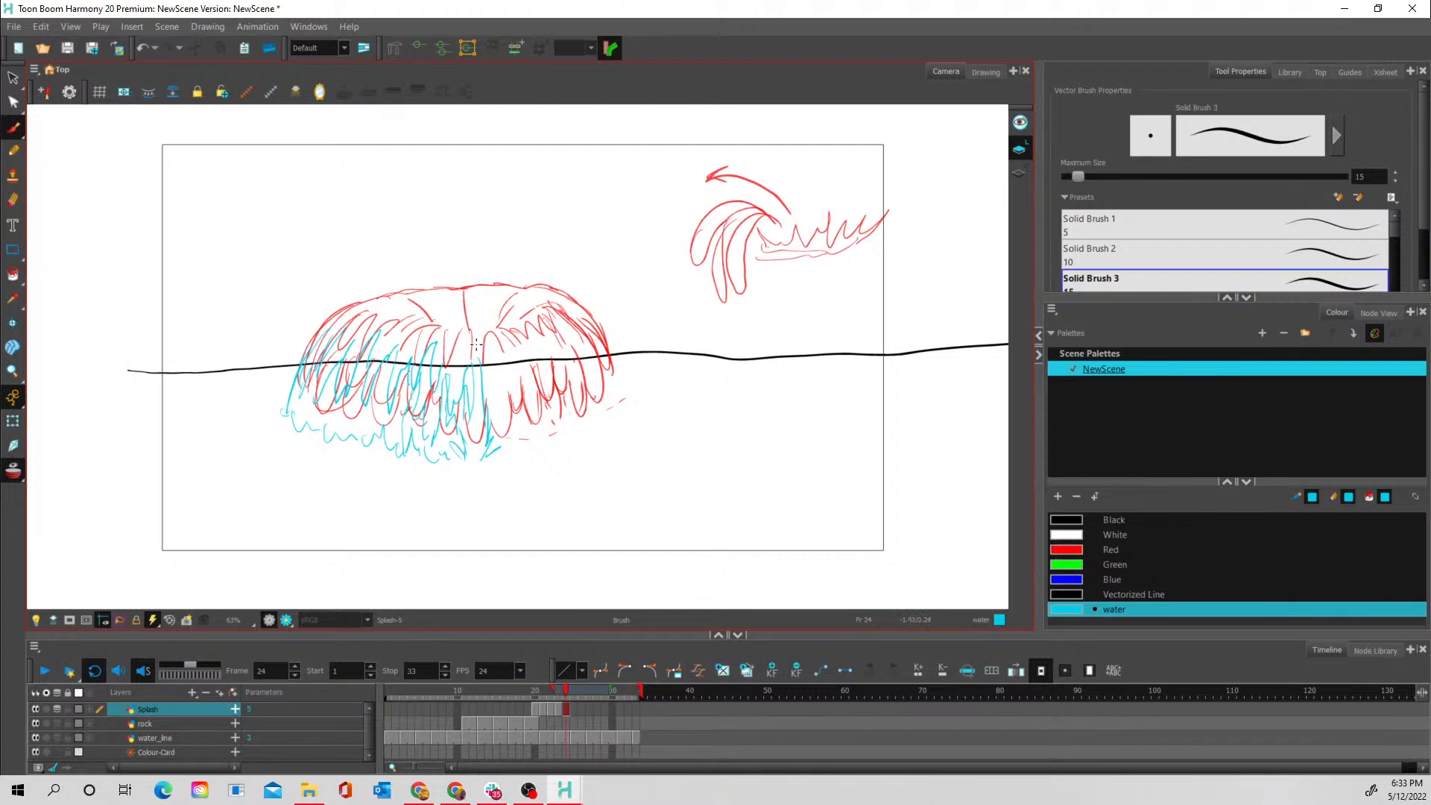
- Draw the right half of the frame 24 splash with falling spikes, a rippled base and small water fingers flaring out to the right
{"action": "left_click", "coordinate": [13, 470]}
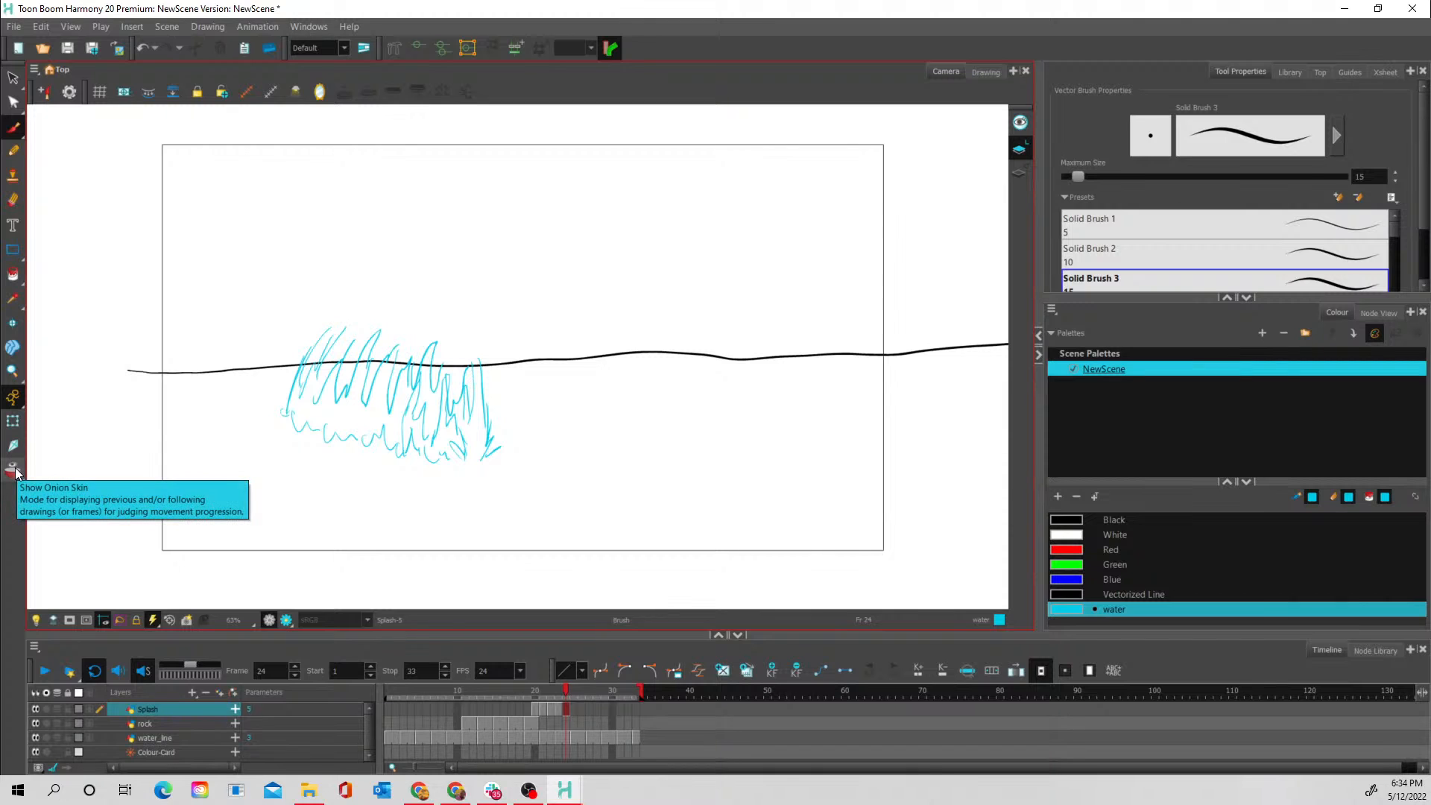
{"action": "left_click", "coordinate": [13, 470]}
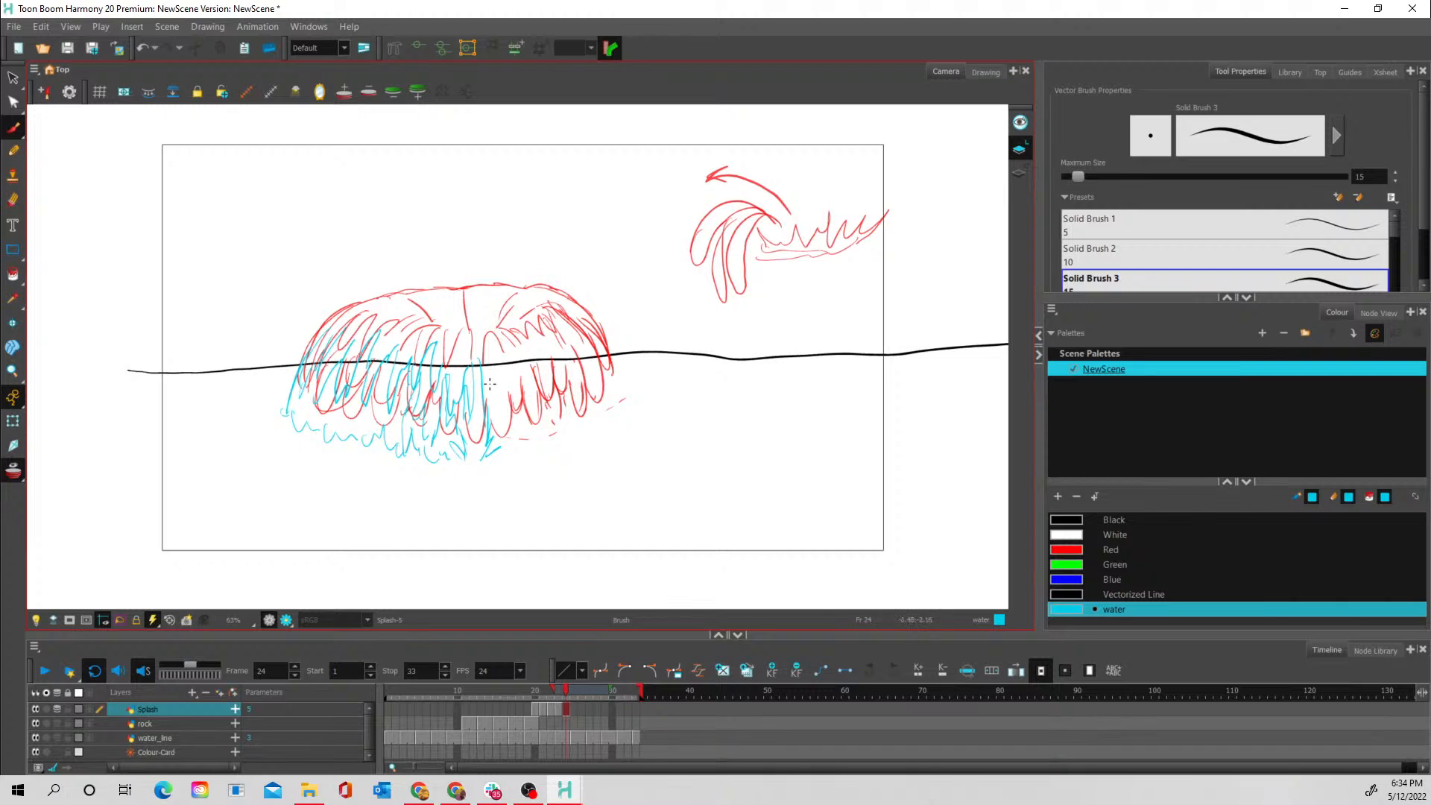
{"action": "mouse_move", "coordinate": [492, 411]}
{"action": "left_mouse_down"}
{"action": "mouse_move", "coordinate": [492, 357]}
{"action": "mouse_move", "coordinate": [520, 419]}
{"action": "mouse_move", "coordinate": [516, 360]}
{"action": "mouse_move", "coordinate": [542, 392]}
{"action": "mouse_move", "coordinate": [535, 349]}
{"action": "mouse_move", "coordinate": [560, 383]}
{"action": "mouse_move", "coordinate": [549, 336]}
{"action": "mouse_move", "coordinate": [579, 347]}
{"action": "mouse_move", "coordinate": [551, 333]}
{"action": "mouse_move", "coordinate": [574, 364]}
{"action": "mouse_move", "coordinate": [564, 321]}
{"action": "mouse_move", "coordinate": [595, 349]}
{"action": "mouse_move", "coordinate": [580, 313]}
{"action": "mouse_move", "coordinate": [626, 392]}
{"action": "mouse_move", "coordinate": [650, 359]}
{"action": "mouse_move", "coordinate": [632, 393]}
{"action": "mouse_move", "coordinate": [669, 376]}
{"action": "mouse_move", "coordinate": [591, 418]}
{"action": "mouse_move", "coordinate": [623, 407]}
{"action": "mouse_move", "coordinate": [608, 431]}
{"action": "mouse_move", "coordinate": [663, 402]}
{"action": "left_mouse_up"}
{"action": "mouse_move", "coordinate": [538, 450]}
{"action": "left_mouse_down"}
{"action": "mouse_move", "coordinate": [580, 435]}
{"action": "mouse_move", "coordinate": [541, 428]}
{"action": "mouse_move", "coordinate": [578, 429]}
{"action": "mouse_move", "coordinate": [541, 410]}
{"action": "mouse_move", "coordinate": [540, 429]}
{"action": "mouse_move", "coordinate": [588, 417]}
{"action": "left_mouse_up"}
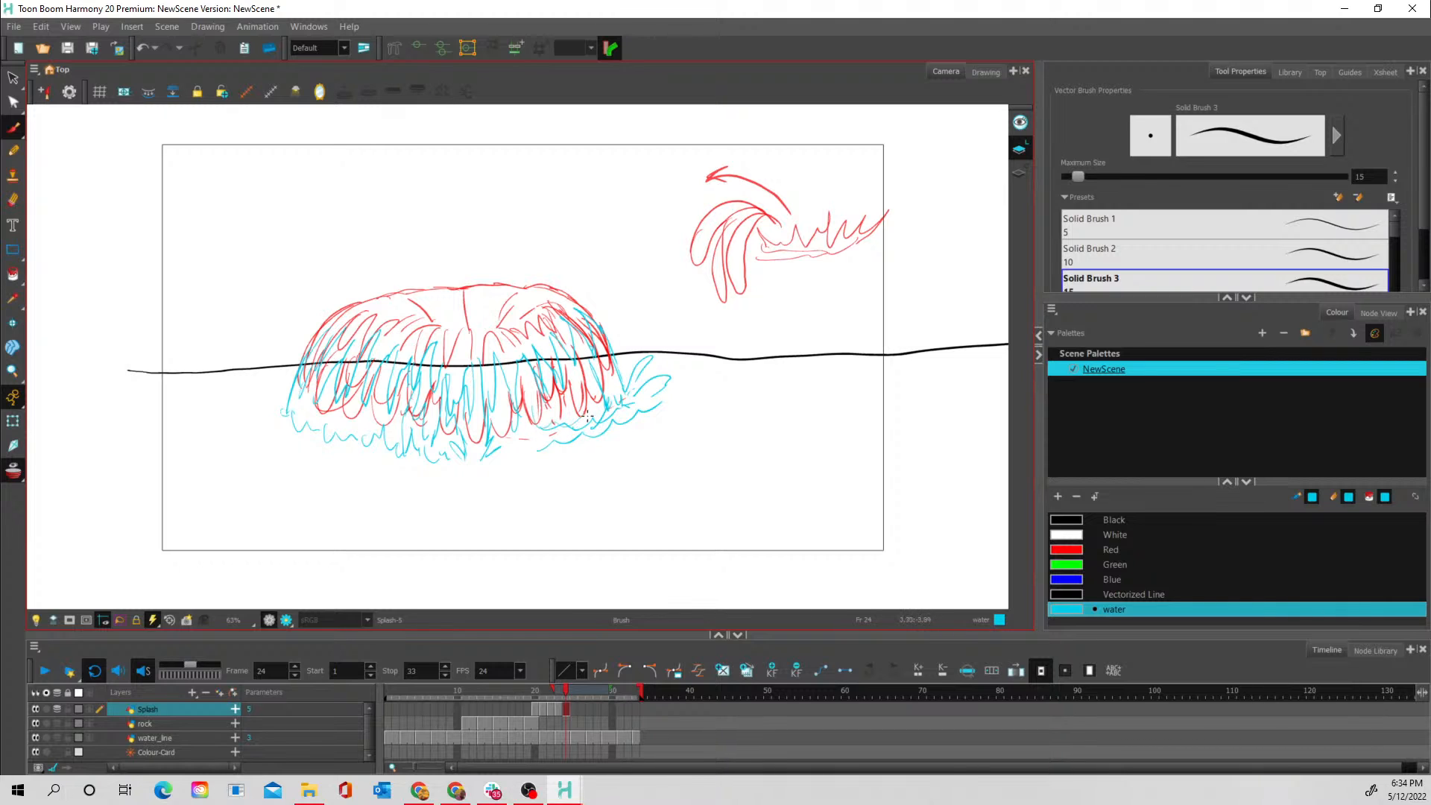
- Turn off onion skin and fill the gaps in the frame 24 splash with base strokes and a row of short back spikes
{"action": "left_click", "coordinate": [15, 471]}
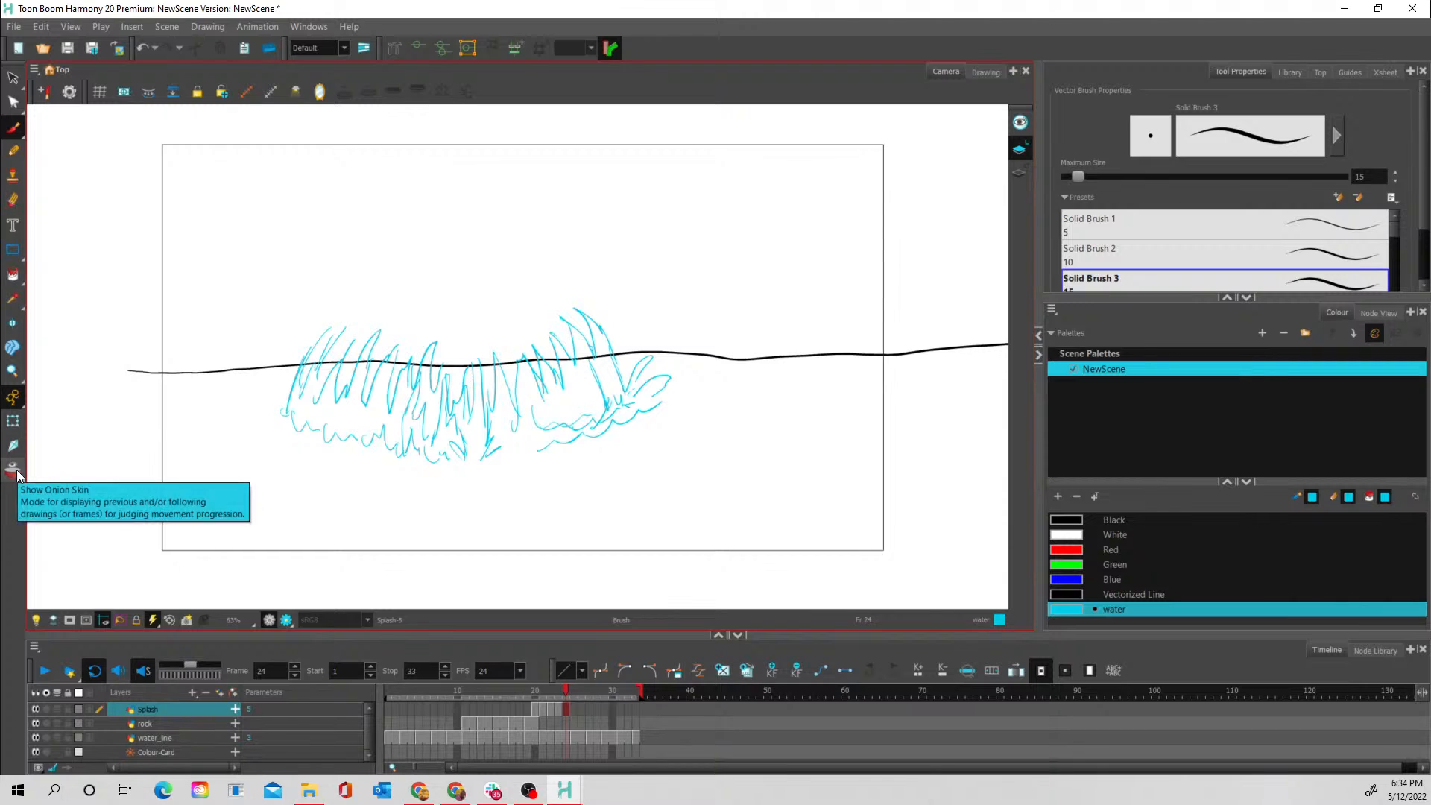
{"action": "mouse_move", "coordinate": [510, 452]}
{"action": "left_mouse_down"}
{"action": "mouse_move", "coordinate": [527, 393]}
{"action": "mouse_move", "coordinate": [540, 438]}
{"action": "mouse_move", "coordinate": [544, 411]}
{"action": "mouse_move", "coordinate": [564, 426]}
{"action": "mouse_move", "coordinate": [553, 379]}
{"action": "mouse_move", "coordinate": [586, 422]}
{"action": "mouse_move", "coordinate": [567, 360]}
{"action": "mouse_move", "coordinate": [599, 414]}
{"action": "mouse_move", "coordinate": [575, 361]}
{"action": "left_mouse_up"}
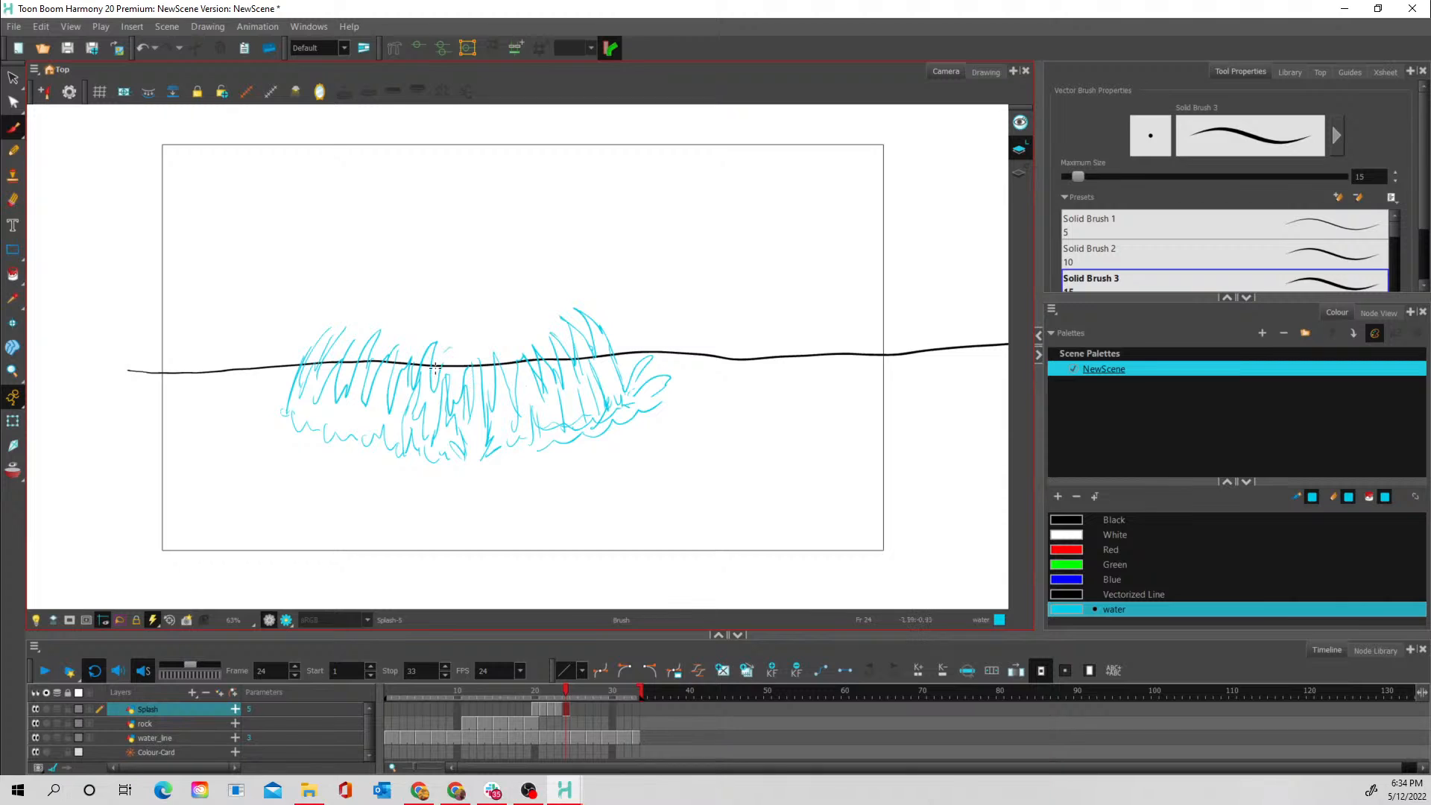
{"action": "mouse_move", "coordinate": [401, 350]}
{"action": "left_mouse_down"}
{"action": "mouse_move", "coordinate": [457, 325]}
{"action": "mouse_move", "coordinate": [464, 355]}
{"action": "mouse_move", "coordinate": [476, 335]}
{"action": "mouse_move", "coordinate": [501, 352]}
{"action": "mouse_move", "coordinate": [515, 329]}
{"action": "mouse_move", "coordinate": [528, 348]}
{"action": "mouse_move", "coordinate": [569, 335]}
{"action": "left_mouse_up"}
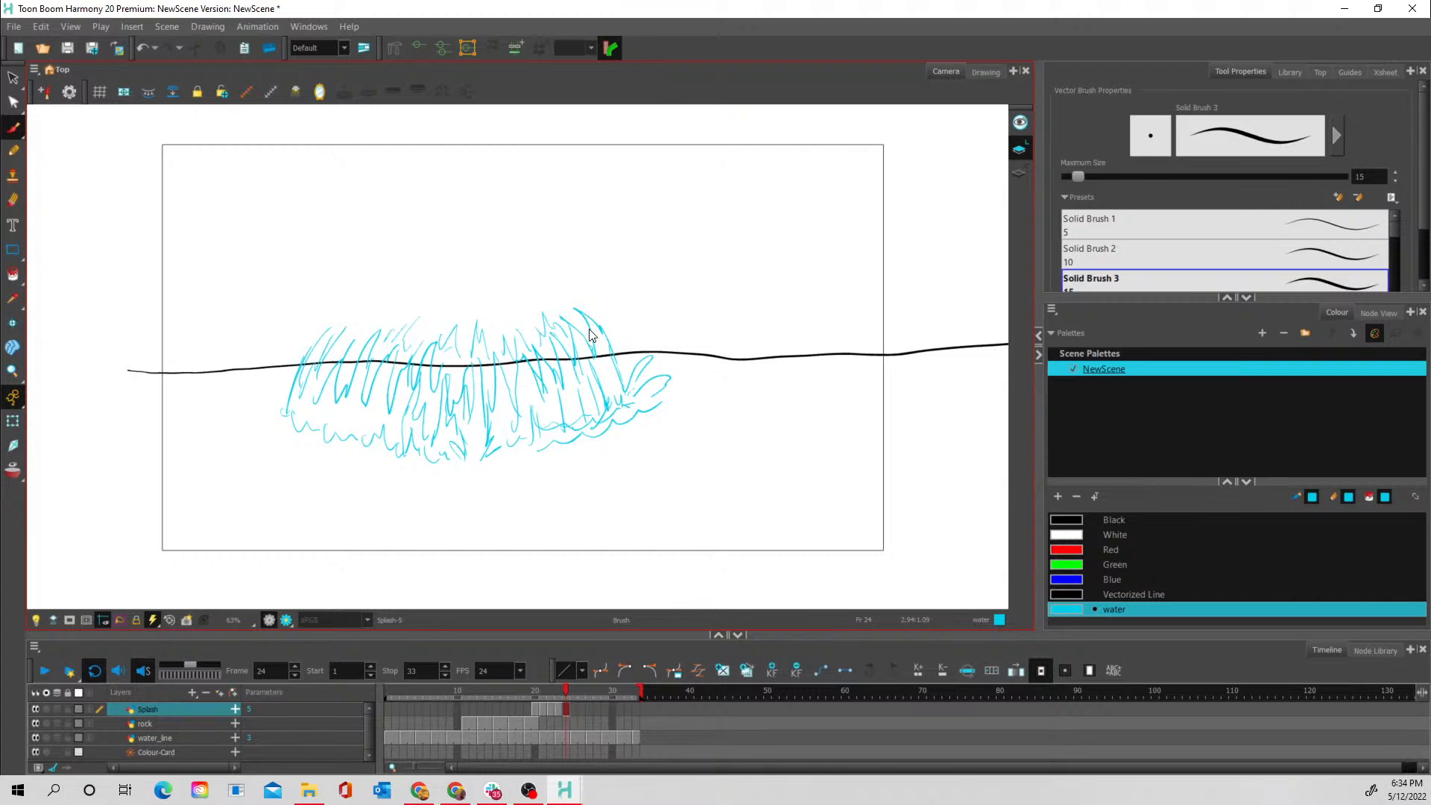
- Flip through frames 20 to 24 of the Splash layer to check how the splash rises and falls
{"action": "left_click", "coordinate": [539, 709]}
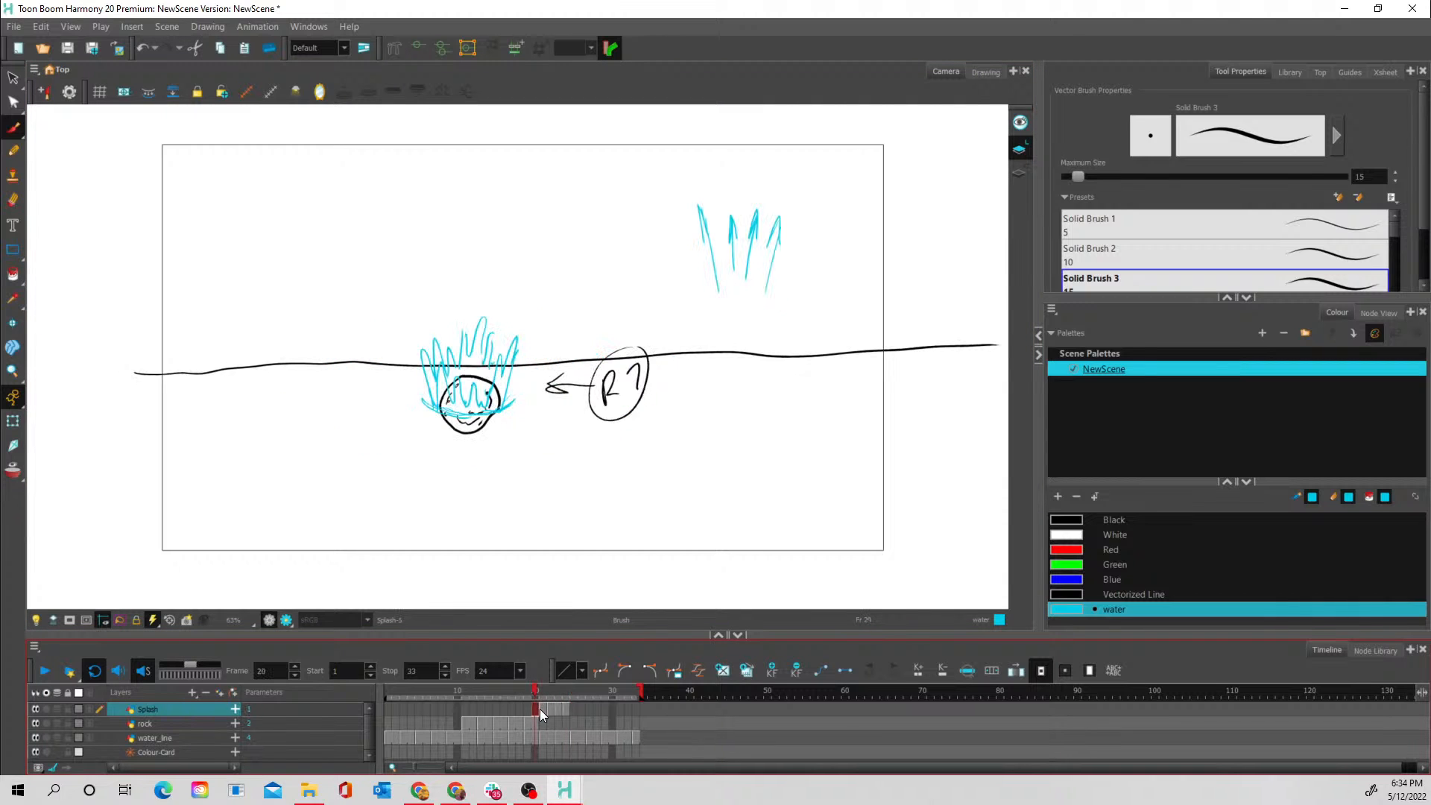
{"action": "left_click", "coordinate": [549, 709]}
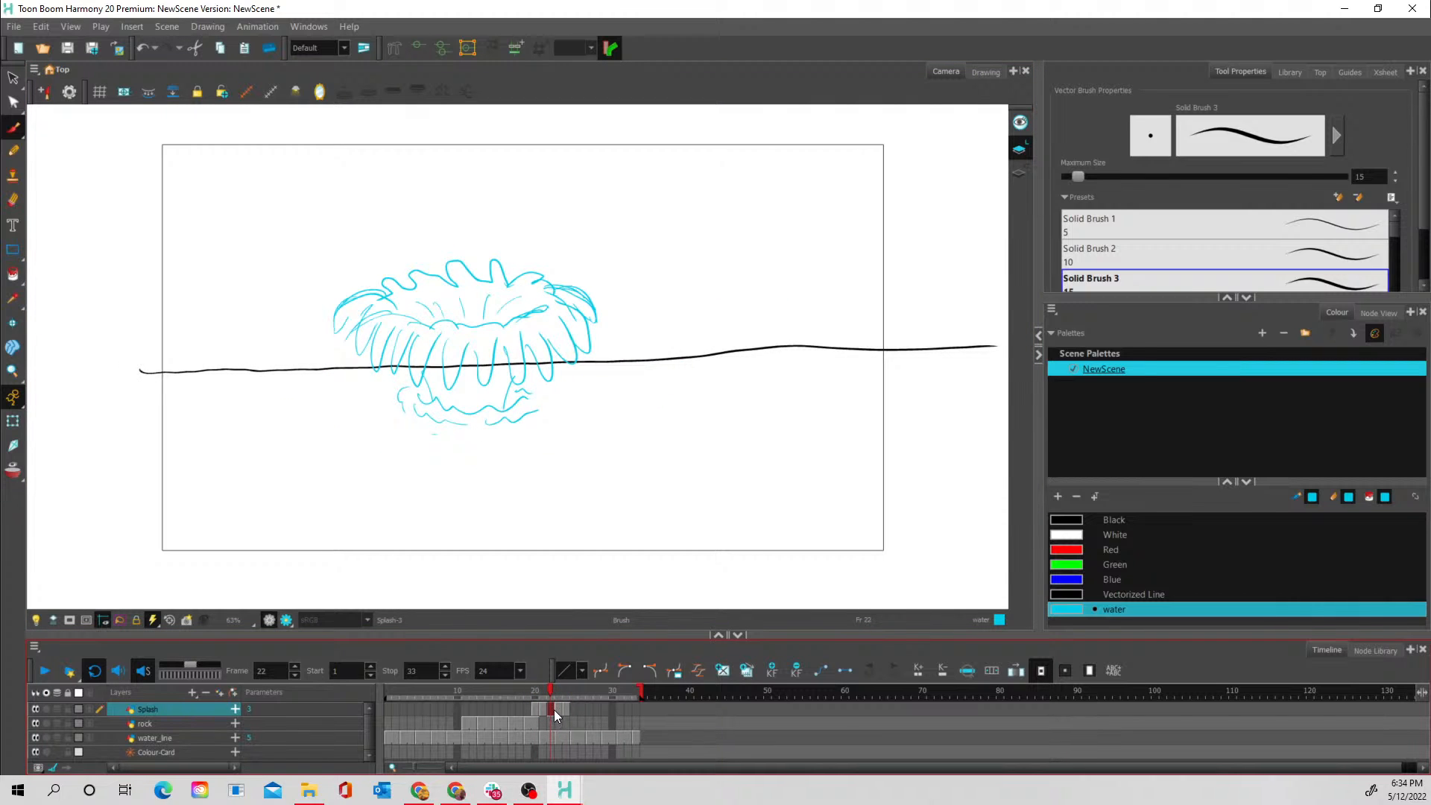
{"action": "left_click", "coordinate": [557, 712]}
{"action": "left_click", "coordinate": [565, 712]}
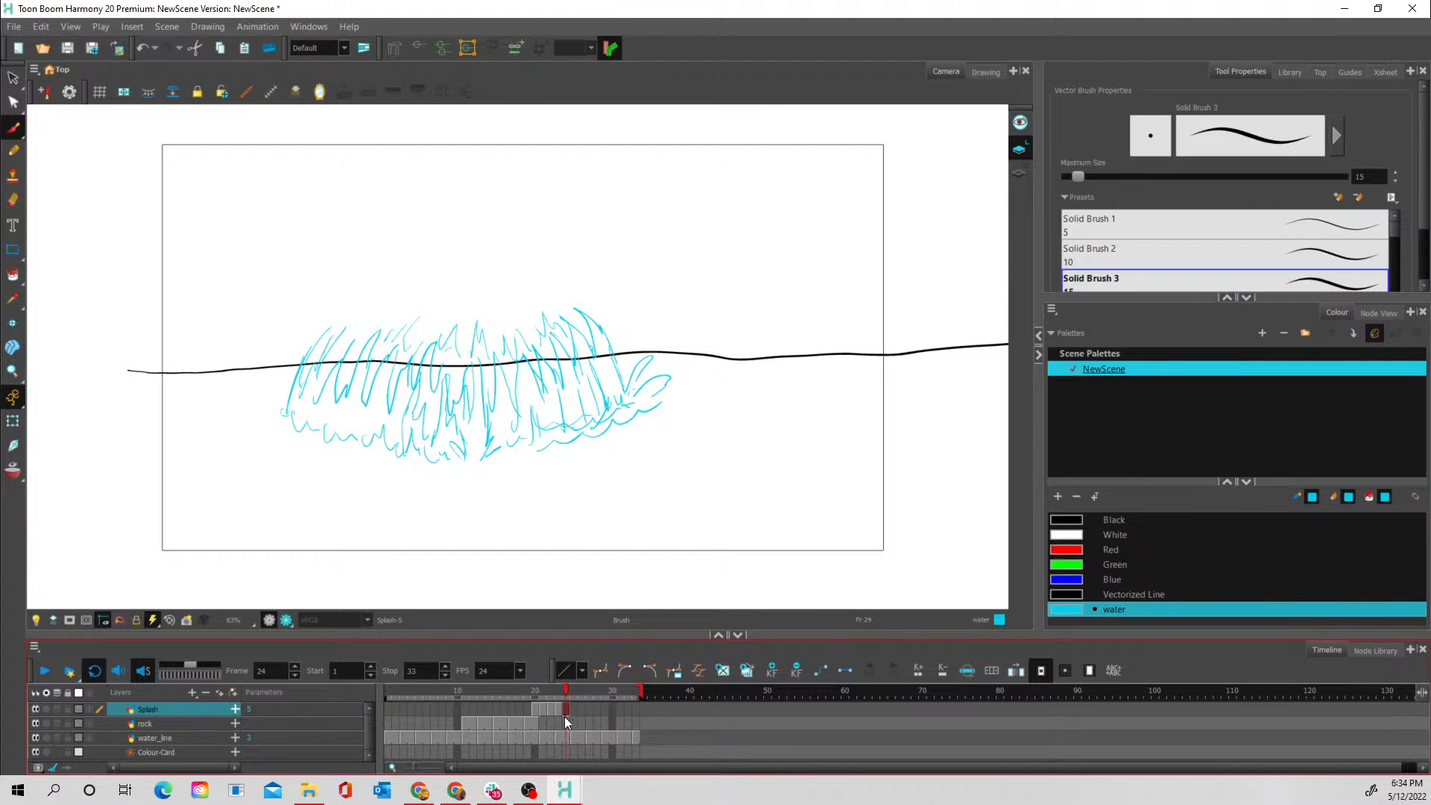
{"action": "left_click", "coordinate": [535, 709]}
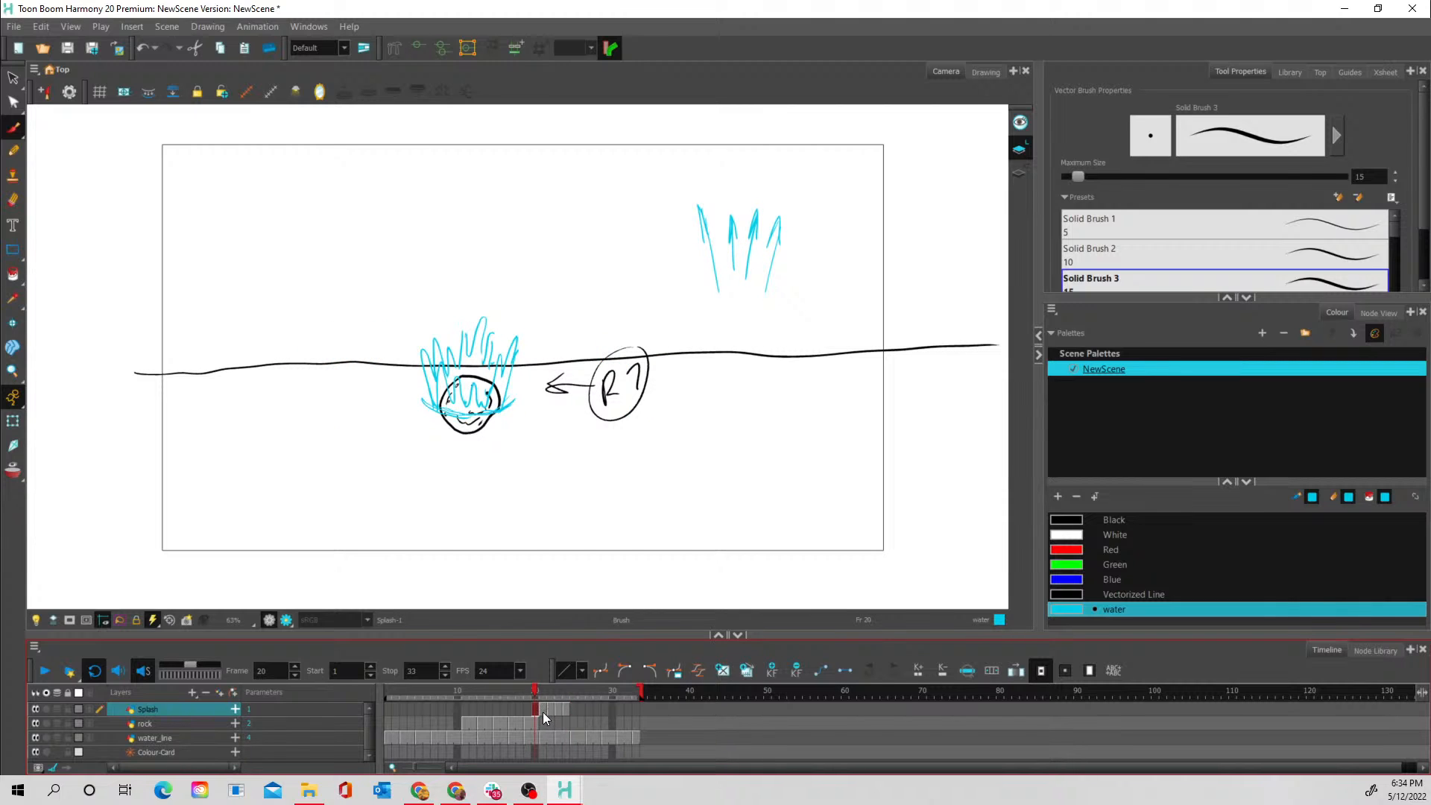
{"action": "left_click", "coordinate": [543, 708]}
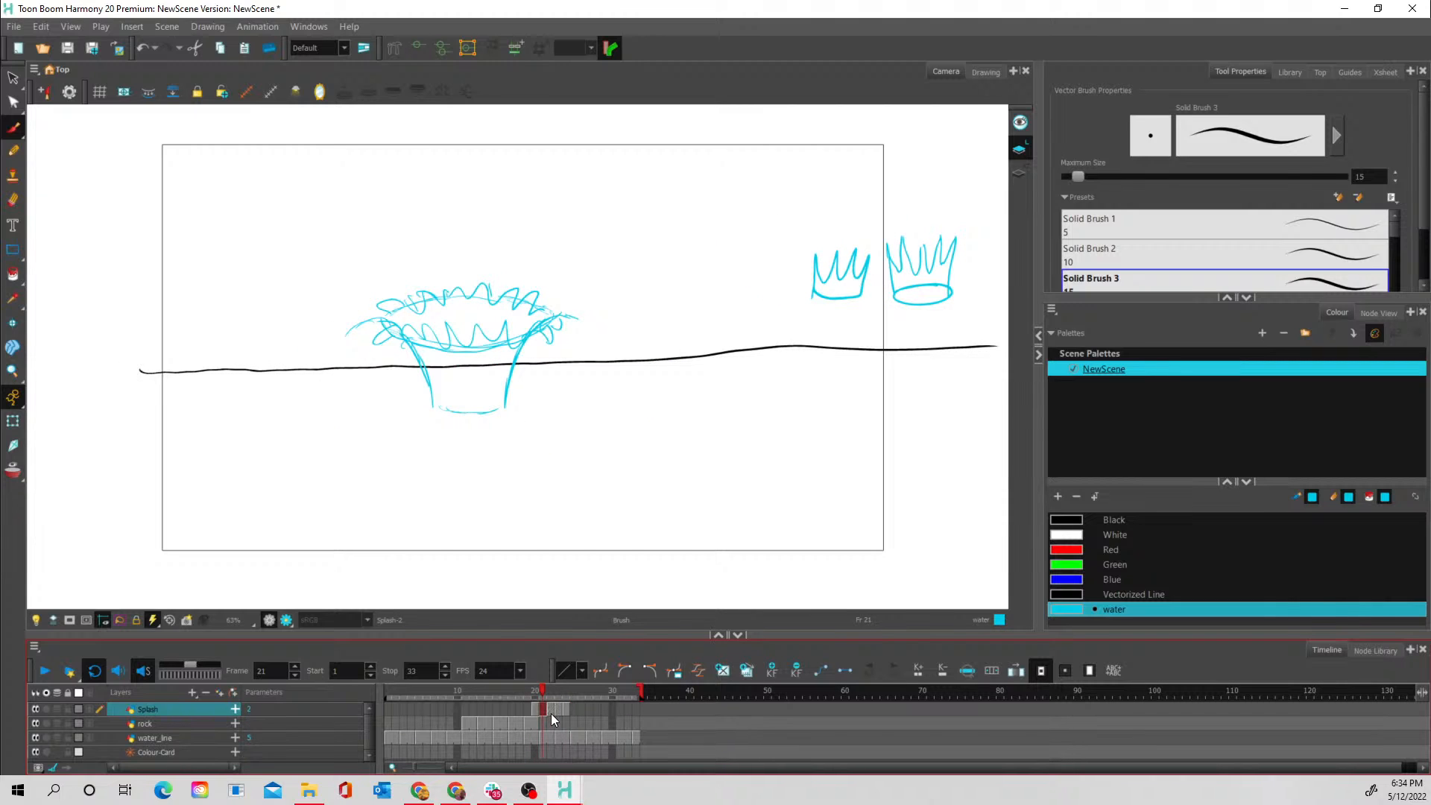
{"action": "left_click", "coordinate": [550, 710]}
{"action": "left_click", "coordinate": [558, 709]}
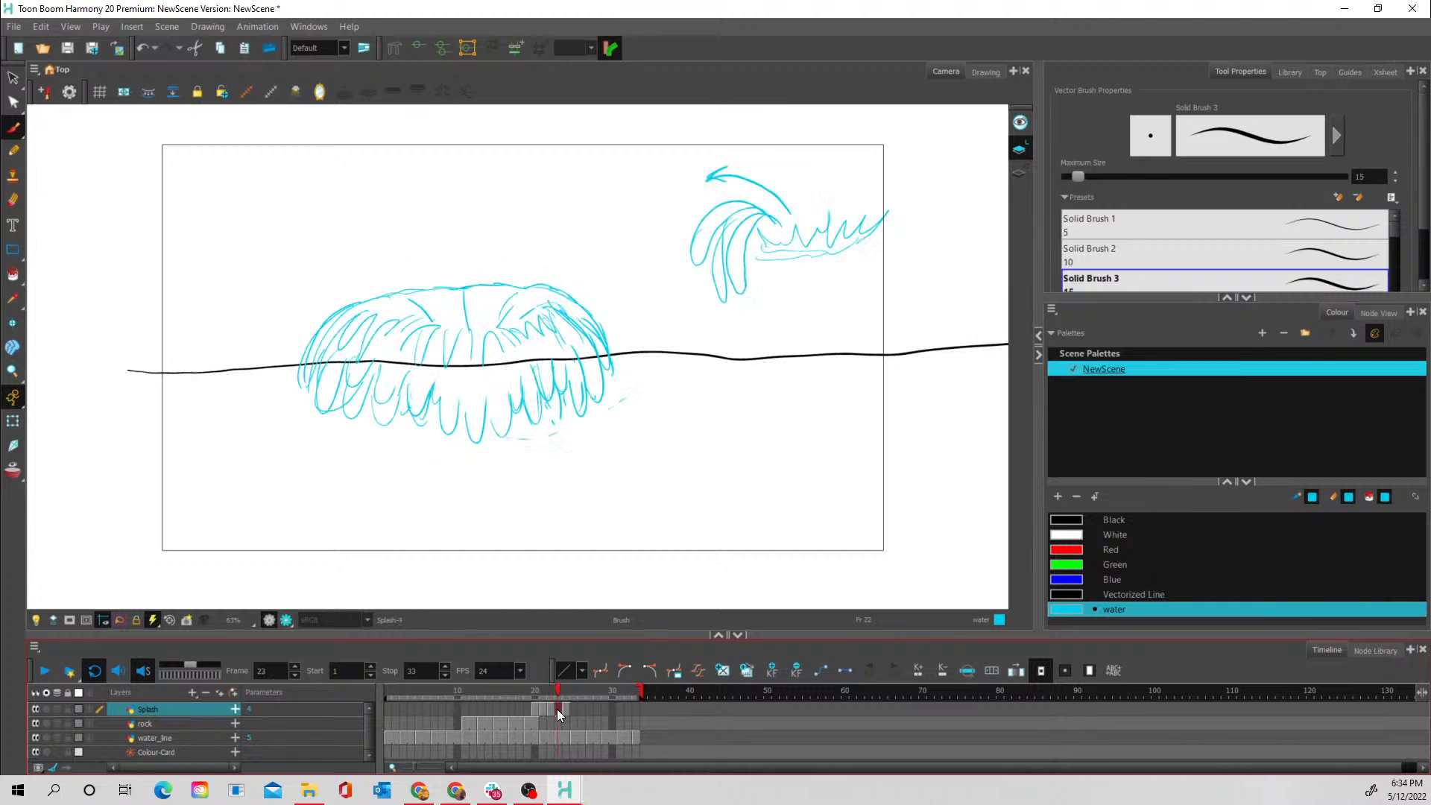
{"action": "left_click", "coordinate": [565, 710]}
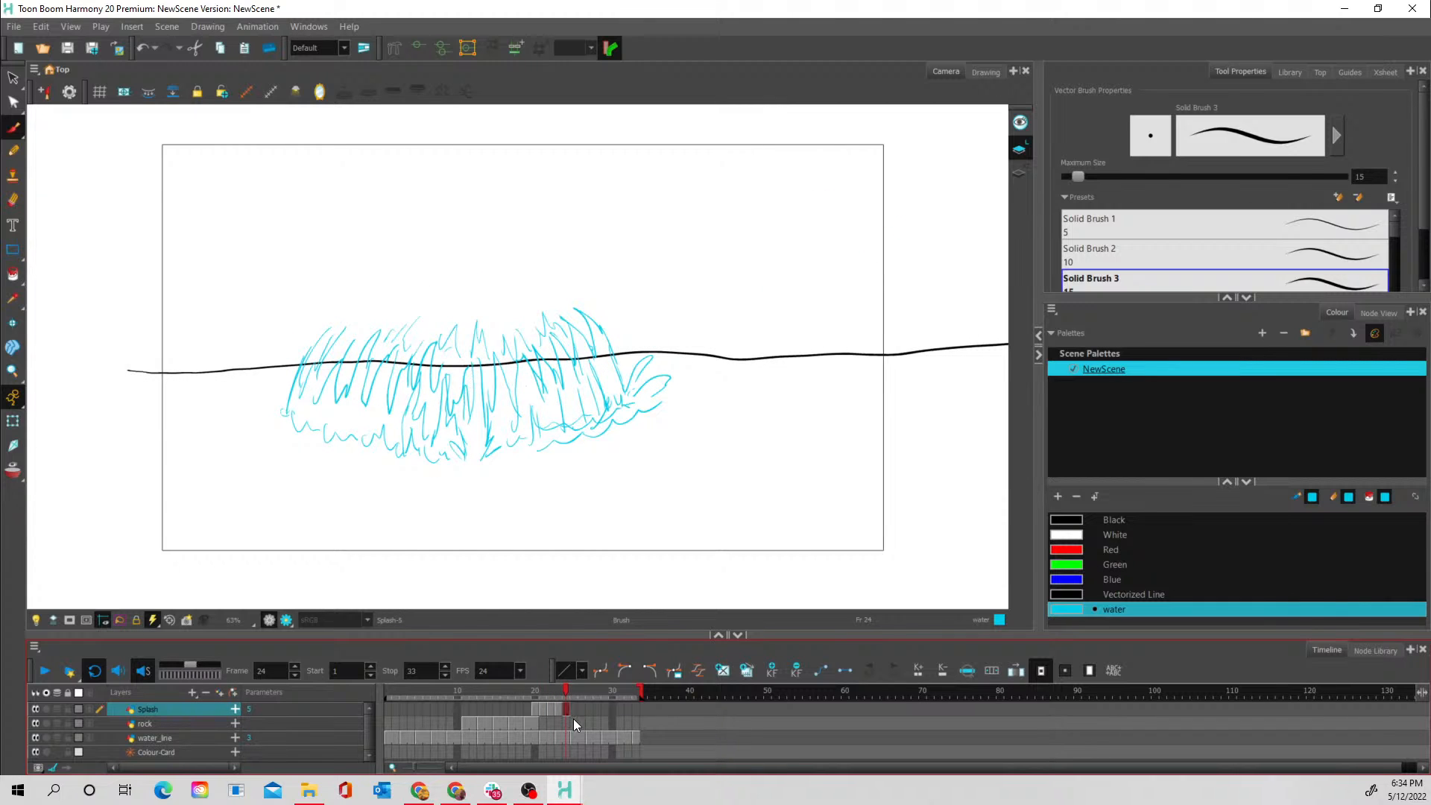
- On frame 25 with onion skin on, draw the splash sinking as two low zigzag rows of spikes, with ripple strokes at its right front
{"action": "left_click", "coordinate": [573, 709]}
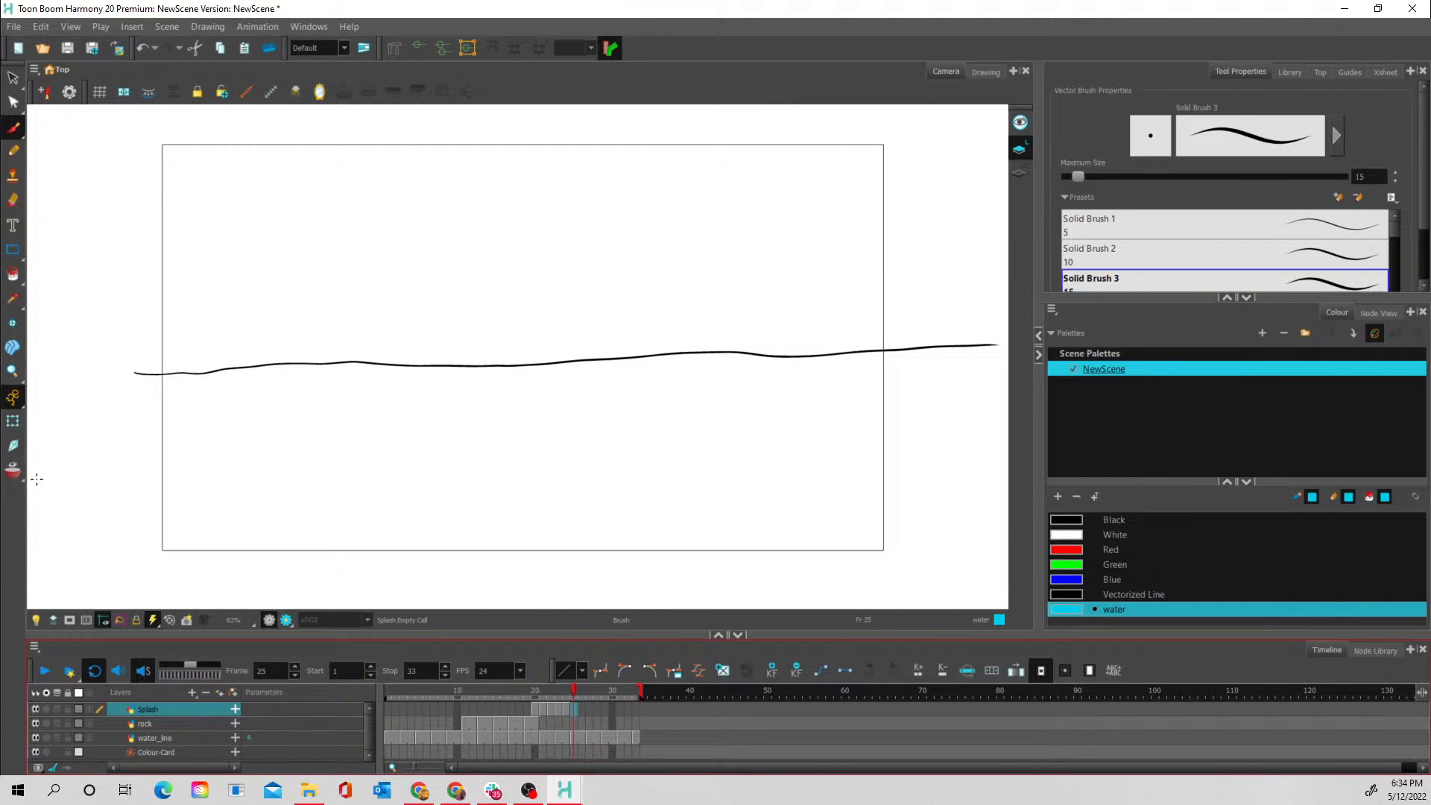
{"action": "left_click", "coordinate": [13, 471]}
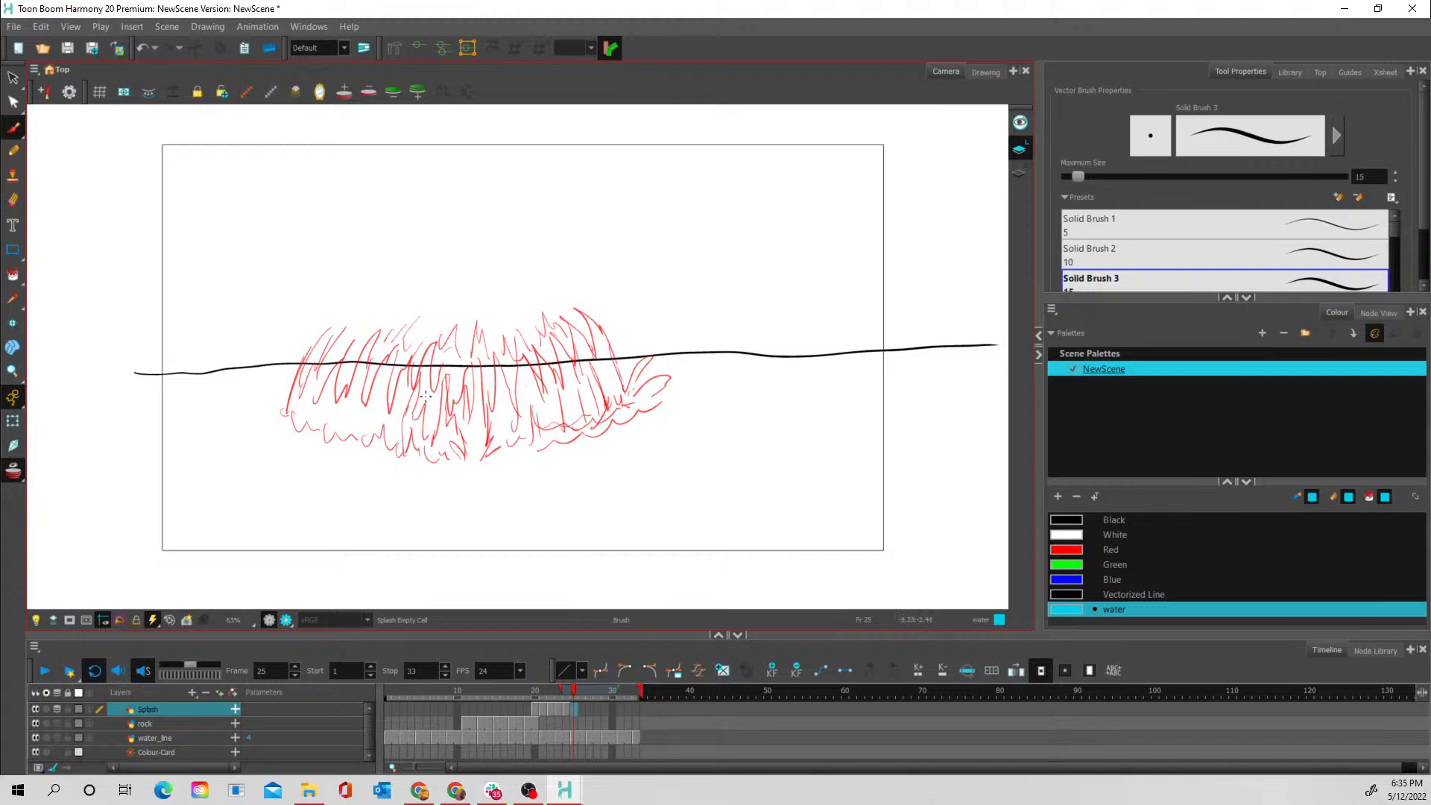
{"action": "mouse_move", "coordinate": [305, 407]}
{"action": "left_mouse_down"}
{"action": "mouse_move", "coordinate": [300, 374]}
{"action": "mouse_move", "coordinate": [296, 412]}
{"action": "mouse_move", "coordinate": [319, 391]}
{"action": "mouse_move", "coordinate": [317, 420]}
{"action": "mouse_move", "coordinate": [330, 390]}
{"action": "mouse_move", "coordinate": [339, 423]}
{"action": "left_mouse_up"}
{"action": "mouse_move", "coordinate": [303, 377]}
{"action": "left_mouse_down"}
{"action": "mouse_move", "coordinate": [355, 386]}
{"action": "mouse_move", "coordinate": [386, 367]}
{"action": "mouse_move", "coordinate": [366, 378]}
{"action": "mouse_move", "coordinate": [374, 366]}
{"action": "mouse_move", "coordinate": [405, 389]}
{"action": "mouse_move", "coordinate": [448, 365]}
{"action": "mouse_move", "coordinate": [458, 389]}
{"action": "mouse_move", "coordinate": [476, 370]}
{"action": "mouse_move", "coordinate": [492, 390]}
{"action": "mouse_move", "coordinate": [587, 358]}
{"action": "mouse_move", "coordinate": [612, 370]}
{"action": "left_mouse_up"}
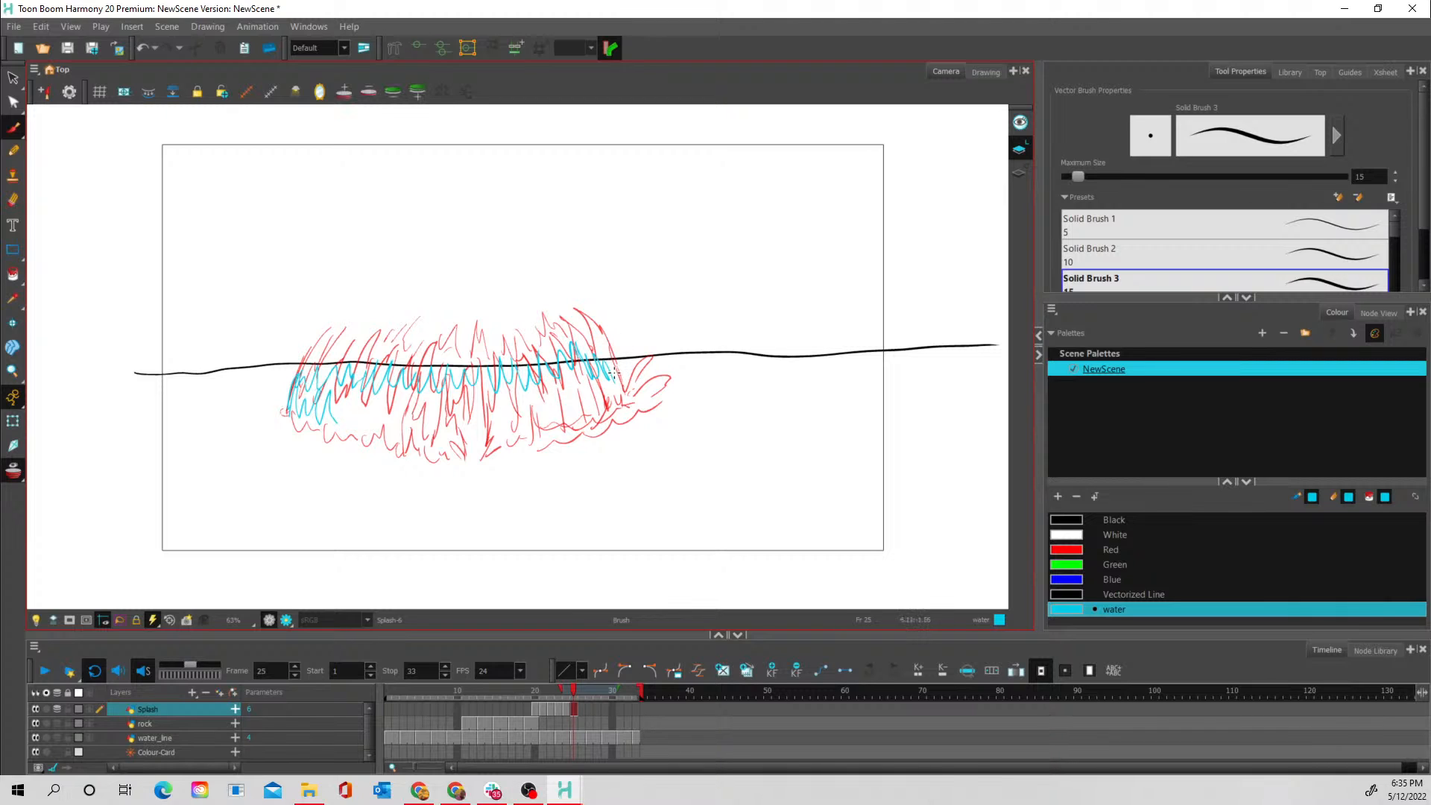
{"action": "mouse_move", "coordinate": [337, 437]}
{"action": "left_mouse_down"}
{"action": "mouse_move", "coordinate": [350, 404]}
{"action": "mouse_move", "coordinate": [369, 427]}
{"action": "mouse_move", "coordinate": [389, 397]}
{"action": "mouse_move", "coordinate": [396, 418]}
{"action": "mouse_move", "coordinate": [436, 407]}
{"action": "mouse_move", "coordinate": [454, 435]}
{"action": "mouse_move", "coordinate": [464, 392]}
{"action": "mouse_move", "coordinate": [469, 428]}
{"action": "mouse_move", "coordinate": [491, 423]}
{"action": "mouse_move", "coordinate": [496, 447]}
{"action": "mouse_move", "coordinate": [507, 393]}
{"action": "mouse_move", "coordinate": [529, 441]}
{"action": "mouse_move", "coordinate": [532, 382]}
{"action": "mouse_move", "coordinate": [558, 410]}
{"action": "mouse_move", "coordinate": [556, 377]}
{"action": "mouse_move", "coordinate": [570, 404]}
{"action": "mouse_move", "coordinate": [589, 402]}
{"action": "mouse_move", "coordinate": [582, 389]}
{"action": "mouse_move", "coordinate": [620, 411]}
{"action": "mouse_move", "coordinate": [623, 339]}
{"action": "left_mouse_up"}
{"action": "mouse_move", "coordinate": [656, 404]}
{"action": "left_mouse_down"}
{"action": "mouse_move", "coordinate": [701, 378]}
{"action": "mouse_move", "coordinate": [696, 401]}
{"action": "mouse_move", "coordinate": [634, 388]}
{"action": "mouse_move", "coordinate": [660, 403]}
{"action": "mouse_move", "coordinate": [637, 381]}
{"action": "mouse_move", "coordinate": [648, 412]}
{"action": "mouse_move", "coordinate": [560, 450]}
{"action": "mouse_move", "coordinate": [657, 406]}
{"action": "mouse_move", "coordinate": [564, 465]}
{"action": "mouse_move", "coordinate": [585, 454]}
{"action": "mouse_move", "coordinate": [482, 467]}
{"action": "mouse_move", "coordinate": [542, 458]}
{"action": "mouse_move", "coordinate": [470, 455]}
{"action": "mouse_move", "coordinate": [517, 452]}
{"action": "left_mouse_up"}
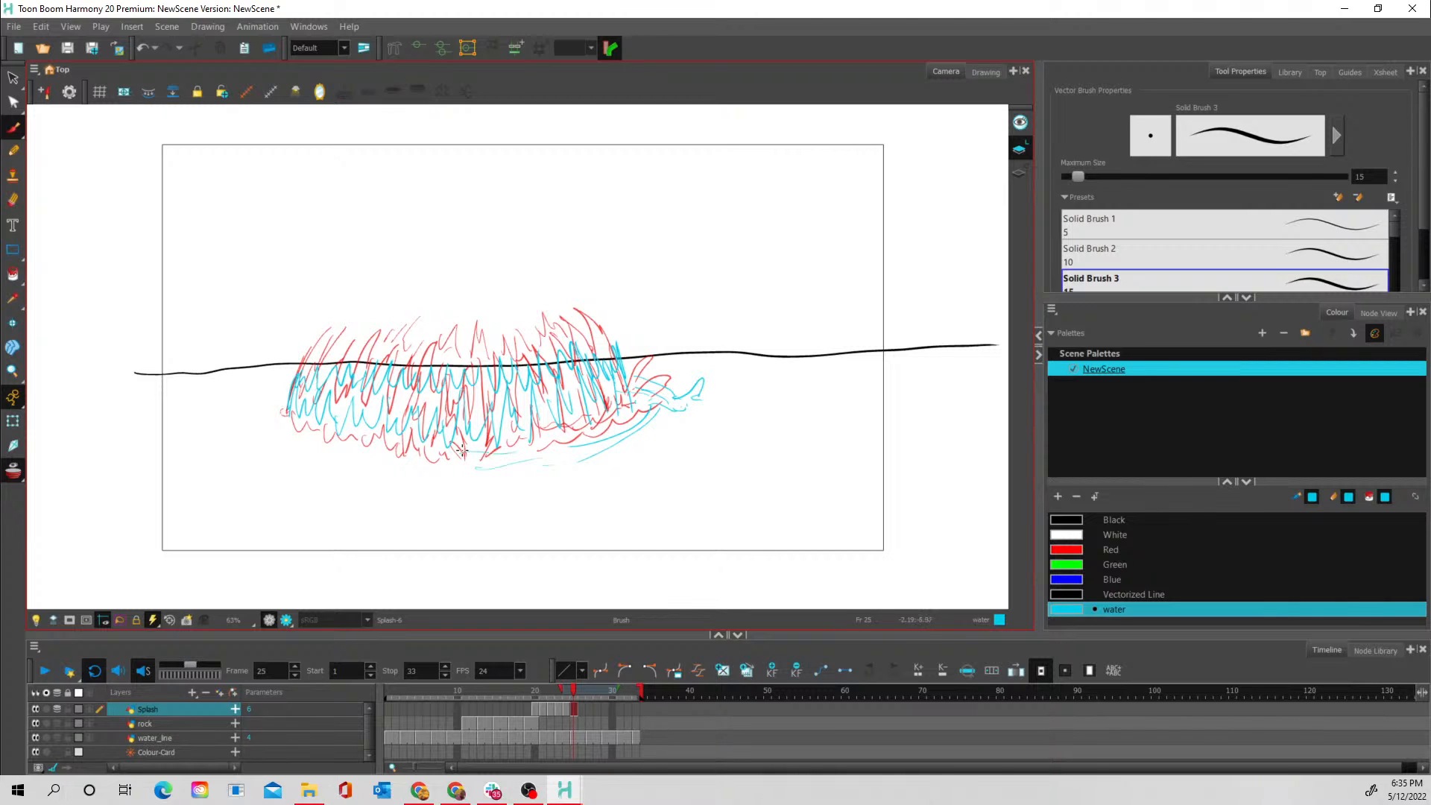
- Complete the ripple around the front and left of the frame 25 splash, reinforcing its curved lines with onion skin off
{"action": "mouse_move", "coordinate": [360, 469]}
{"action": "left_mouse_down"}
{"action": "mouse_move", "coordinate": [453, 466]}
{"action": "mouse_move", "coordinate": [464, 452]}
{"action": "left_mouse_up"}
{"action": "left_click_drag", "start_coordinate": [287, 442], "coordinate": [346, 460]}
{"action": "left_click_drag", "start_coordinate": [270, 415], "coordinate": [322, 457]}
{"action": "left_click", "coordinate": [13, 470]}
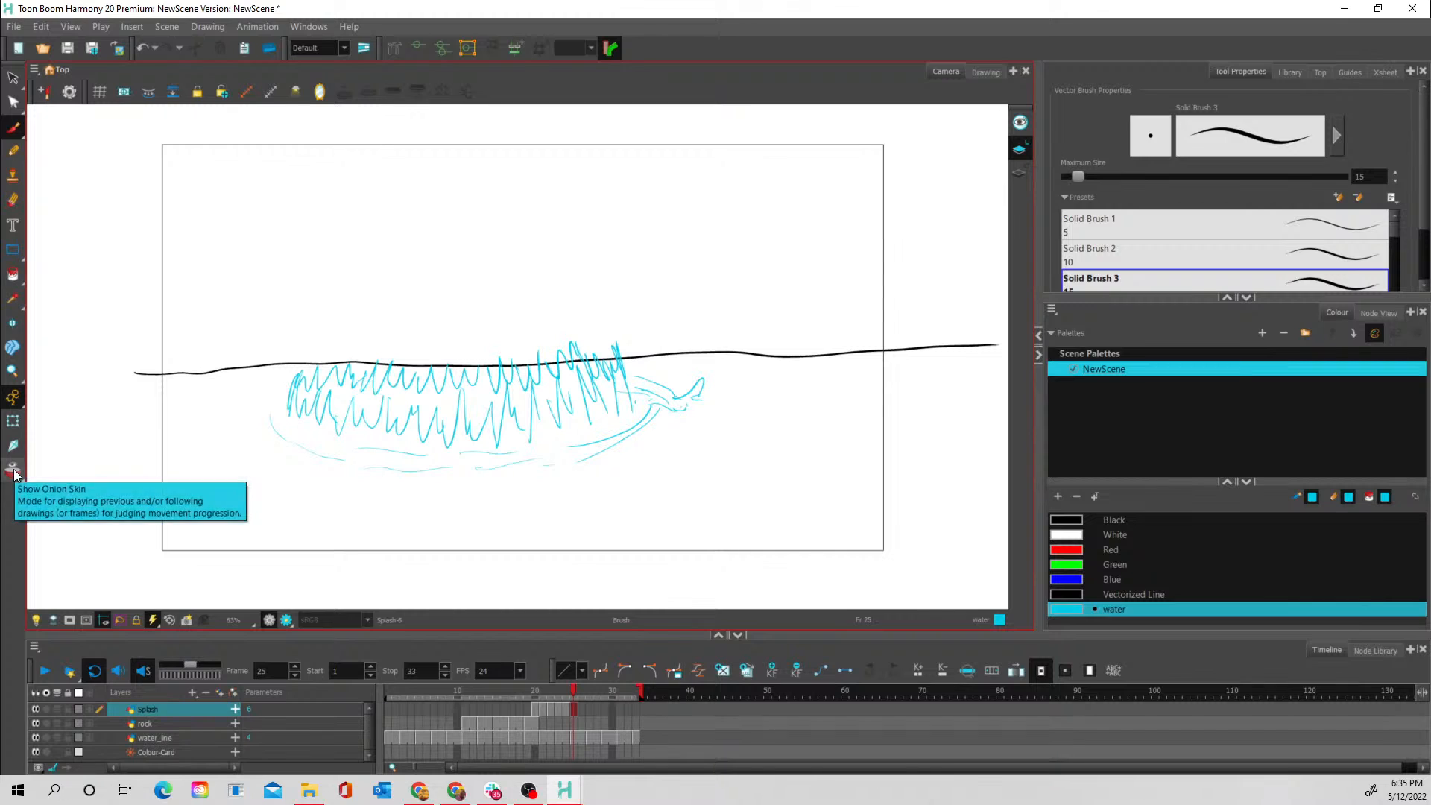
{"action": "mouse_move", "coordinate": [282, 408]}
{"action": "left_mouse_down"}
{"action": "mouse_move", "coordinate": [316, 446]}
{"action": "mouse_move", "coordinate": [280, 403]}
{"action": "mouse_move", "coordinate": [274, 424]}
{"action": "mouse_move", "coordinate": [317, 454]}
{"action": "left_mouse_up"}
{"action": "mouse_move", "coordinate": [277, 398]}
{"action": "left_mouse_down"}
{"action": "mouse_move", "coordinate": [349, 449]}
{"action": "mouse_move", "coordinate": [326, 453]}
{"action": "mouse_move", "coordinate": [383, 463]}
{"action": "mouse_move", "coordinate": [368, 443]}
{"action": "mouse_move", "coordinate": [376, 401]}
{"action": "mouse_move", "coordinate": [355, 445]}
{"action": "mouse_move", "coordinate": [474, 449]}
{"action": "mouse_move", "coordinate": [410, 467]}
{"action": "mouse_move", "coordinate": [535, 464]}
{"action": "mouse_move", "coordinate": [482, 467]}
{"action": "mouse_move", "coordinate": [546, 458]}
{"action": "mouse_move", "coordinate": [490, 450]}
{"action": "mouse_move", "coordinate": [538, 442]}
{"action": "mouse_move", "coordinate": [597, 440]}
{"action": "mouse_move", "coordinate": [546, 462]}
{"action": "mouse_move", "coordinate": [589, 458]}
{"action": "mouse_move", "coordinate": [580, 445]}
{"action": "mouse_move", "coordinate": [707, 392]}
{"action": "left_mouse_up"}
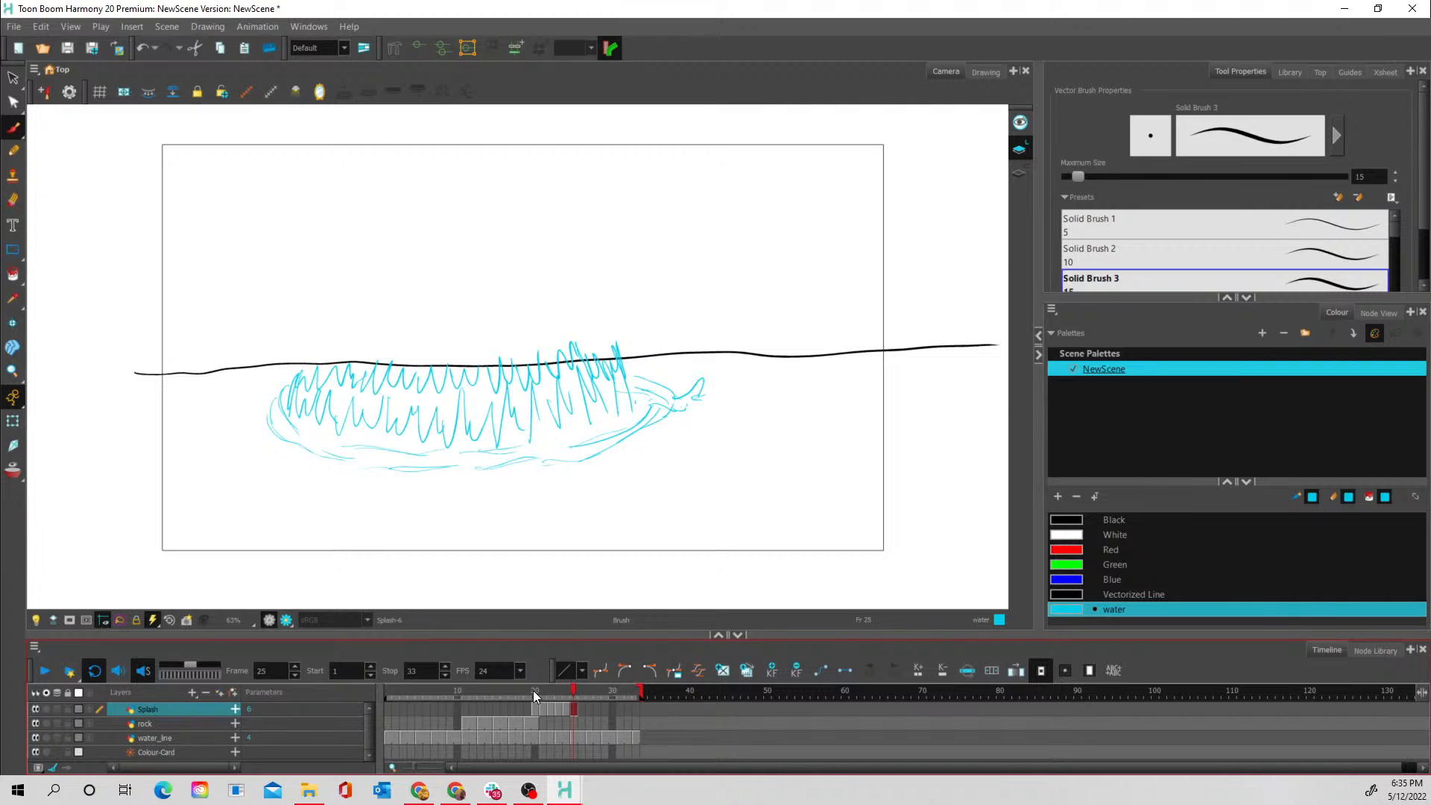
- On frame 26 of the Splash layer with onion skin on, draw a slightly wider ring of ripple strokes around the sinking splash
{"action": "mouse_move", "coordinate": [538, 690]}
{"action": "left_mouse_down"}
{"action": "mouse_move", "coordinate": [566, 692]}
{"action": "mouse_move", "coordinate": [526, 696]}
{"action": "mouse_move", "coordinate": [551, 696]}
{"action": "left_mouse_up"}
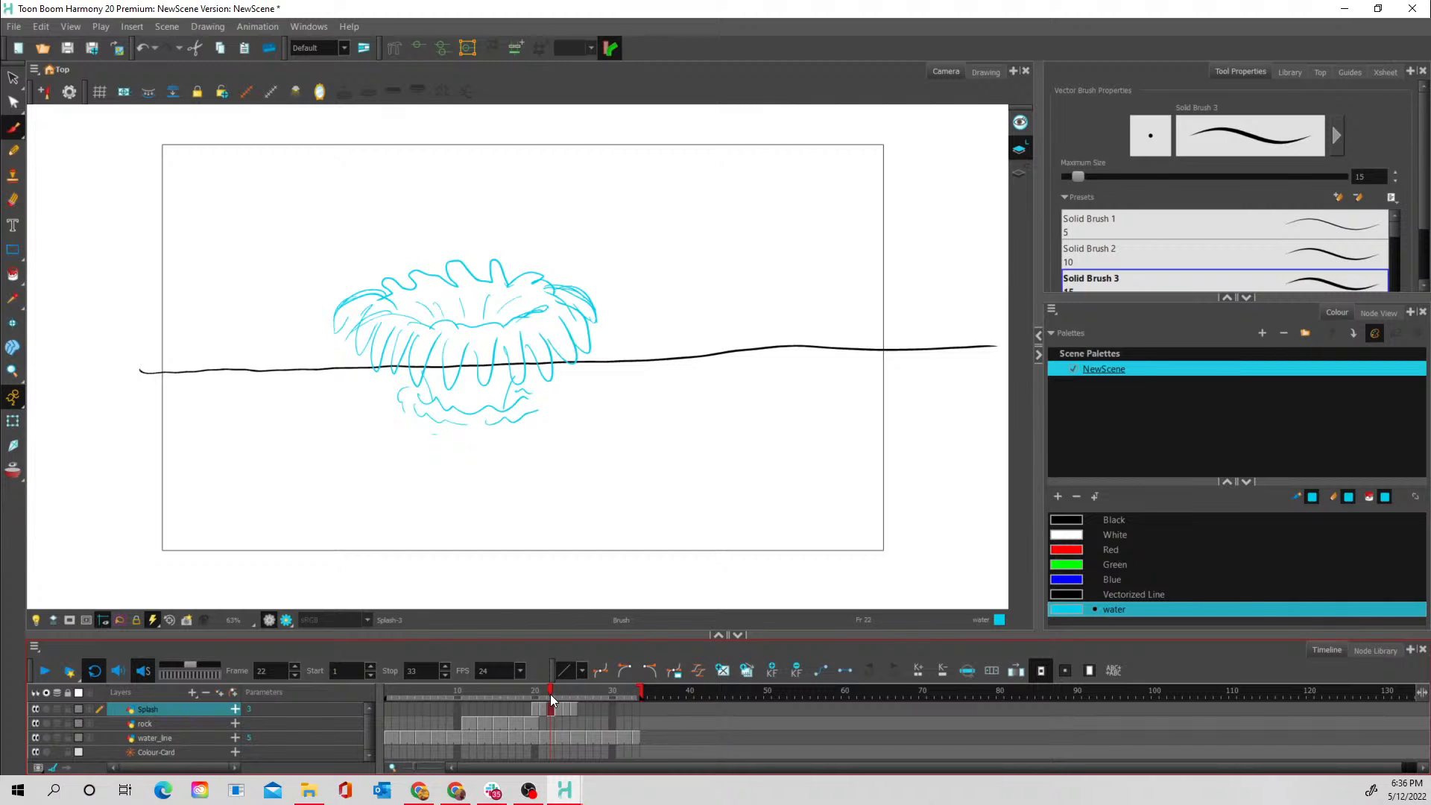
{"action": "left_click_drag", "start_coordinate": [552, 694], "coordinate": [579, 700]}
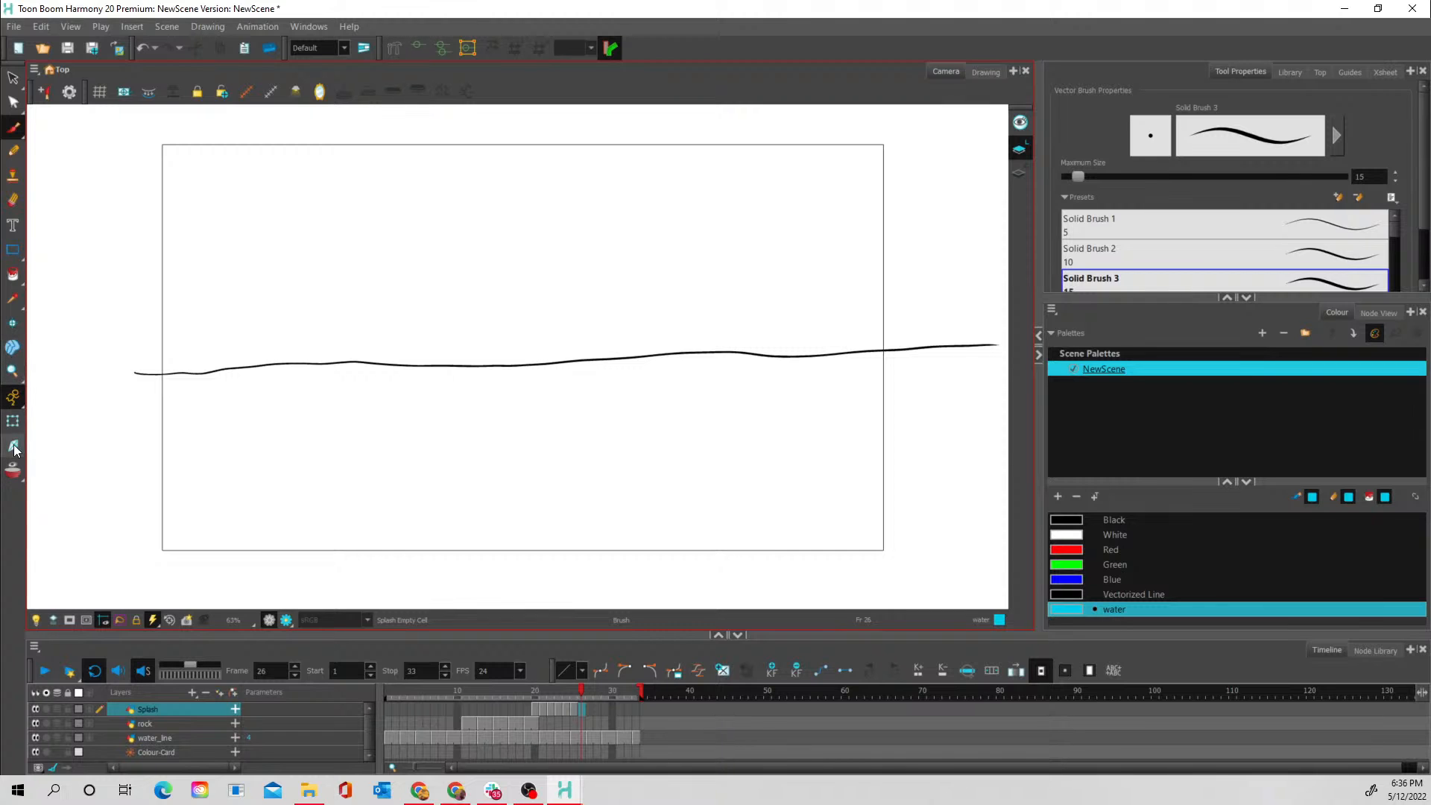
{"action": "left_click", "coordinate": [12, 470]}
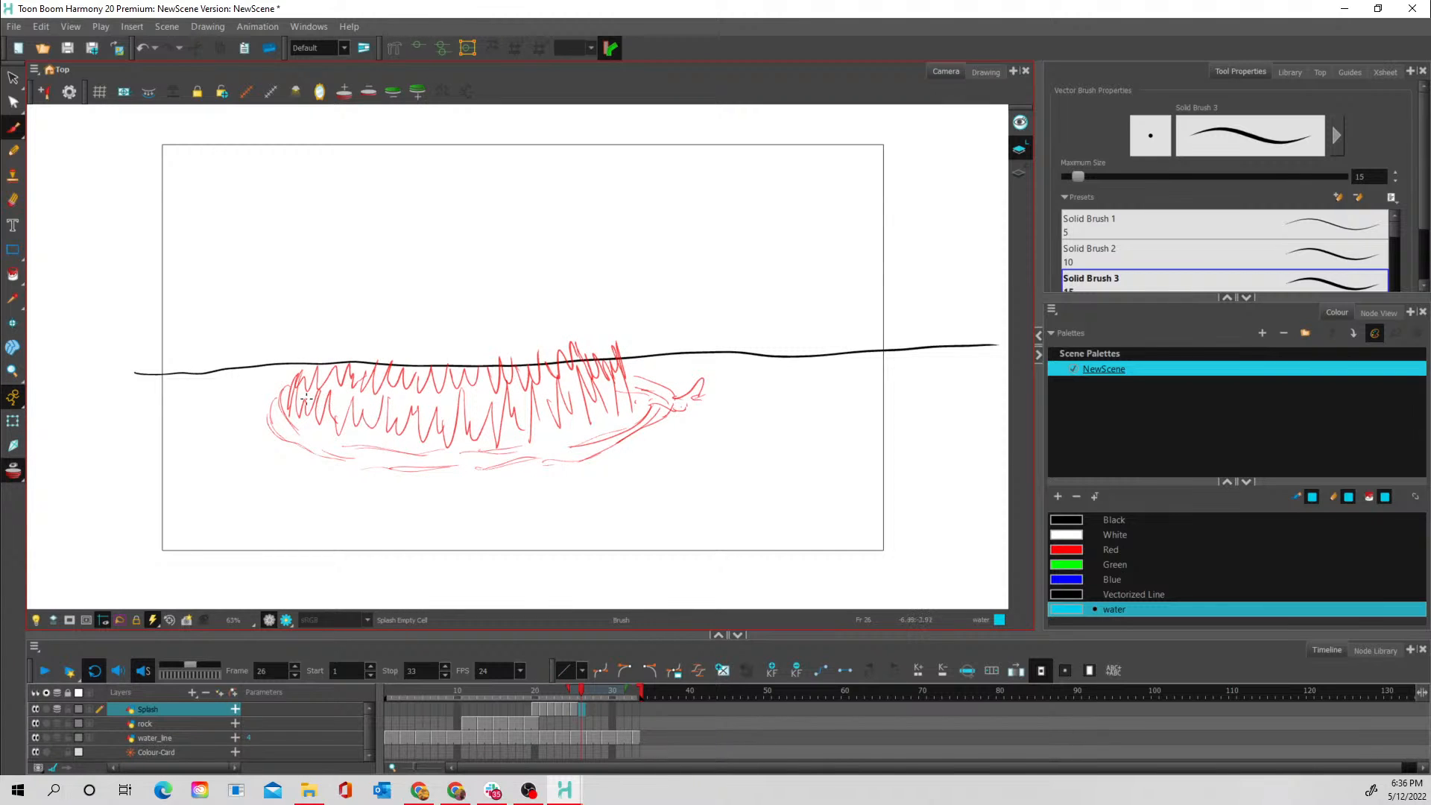
{"action": "mouse_move", "coordinate": [270, 386]}
{"action": "left_mouse_down"}
{"action": "mouse_move", "coordinate": [290, 434]}
{"action": "mouse_move", "coordinate": [246, 414]}
{"action": "mouse_move", "coordinate": [251, 402]}
{"action": "mouse_move", "coordinate": [257, 436]}
{"action": "mouse_move", "coordinate": [300, 462]}
{"action": "mouse_move", "coordinate": [390, 451]}
{"action": "mouse_move", "coordinate": [423, 464]}
{"action": "mouse_move", "coordinate": [385, 473]}
{"action": "mouse_move", "coordinate": [434, 483]}
{"action": "mouse_move", "coordinate": [398, 481]}
{"action": "mouse_move", "coordinate": [641, 460]}
{"action": "mouse_move", "coordinate": [595, 458]}
{"action": "mouse_move", "coordinate": [655, 439]}
{"action": "mouse_move", "coordinate": [682, 408]}
{"action": "mouse_move", "coordinate": [647, 374]}
{"action": "mouse_move", "coordinate": [674, 389]}
{"action": "left_mouse_up"}
{"action": "mouse_move", "coordinate": [386, 458]}
{"action": "left_mouse_down"}
{"action": "mouse_move", "coordinate": [553, 448]}
{"action": "mouse_move", "coordinate": [520, 459]}
{"action": "mouse_move", "coordinate": [533, 463]}
{"action": "mouse_move", "coordinate": [626, 430]}
{"action": "left_mouse_up"}
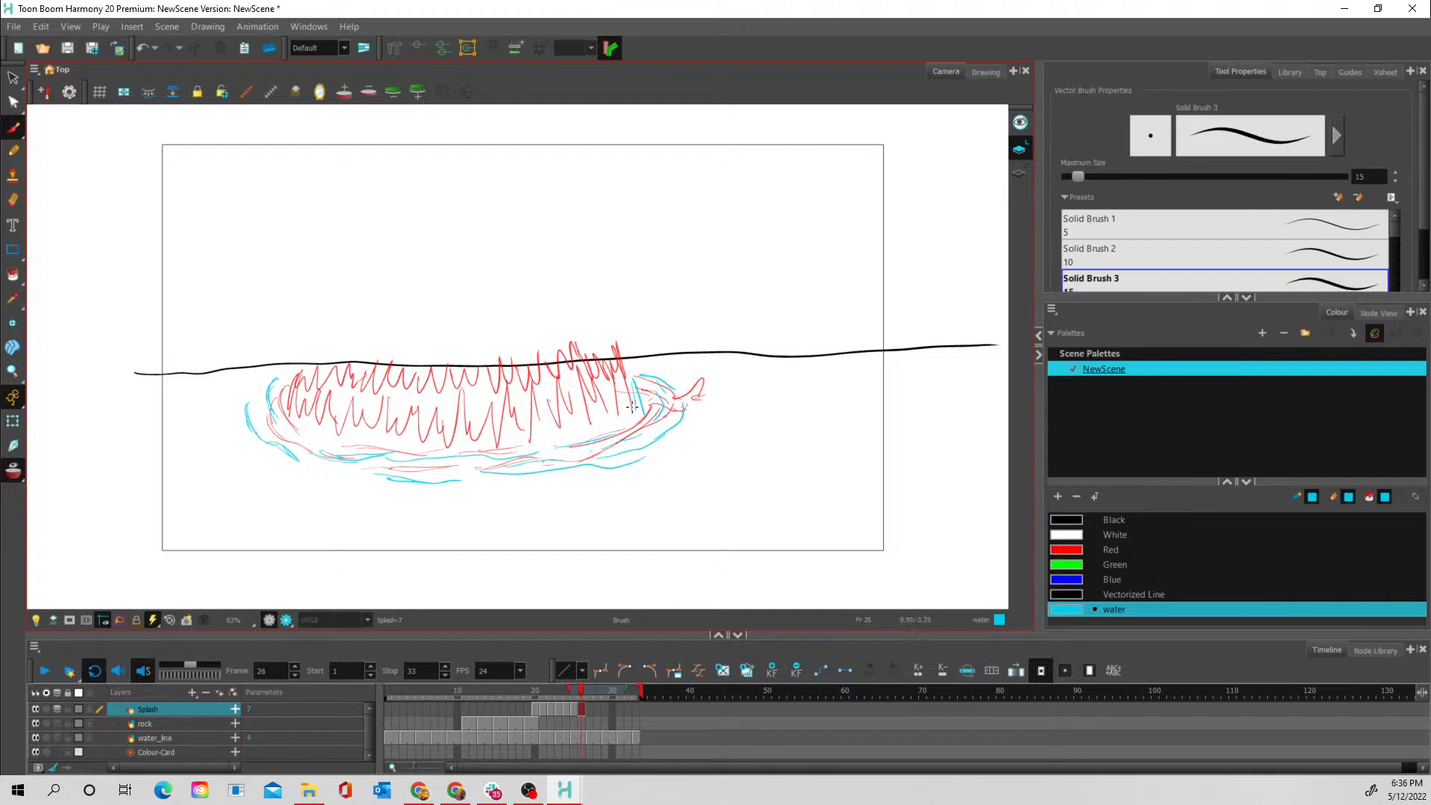
- Draw lower front and back rows of short jagged spikes inside the frame 26 ripple ring, and turn onion skin off
{"action": "mouse_move", "coordinate": [632, 393]}
{"action": "left_mouse_down"}
{"action": "mouse_move", "coordinate": [609, 421]}
{"action": "mouse_move", "coordinate": [578, 403]}
{"action": "mouse_move", "coordinate": [600, 373]}
{"action": "mouse_move", "coordinate": [621, 399]}
{"action": "mouse_move", "coordinate": [618, 385]}
{"action": "mouse_move", "coordinate": [568, 419]}
{"action": "mouse_move", "coordinate": [569, 442]}
{"action": "mouse_move", "coordinate": [564, 411]}
{"action": "mouse_move", "coordinate": [602, 418]}
{"action": "mouse_move", "coordinate": [559, 420]}
{"action": "mouse_move", "coordinate": [555, 439]}
{"action": "mouse_move", "coordinate": [543, 419]}
{"action": "mouse_move", "coordinate": [531, 438]}
{"action": "mouse_move", "coordinate": [557, 426]}
{"action": "mouse_move", "coordinate": [489, 433]}
{"action": "mouse_move", "coordinate": [521, 430]}
{"action": "mouse_move", "coordinate": [485, 433]}
{"action": "mouse_move", "coordinate": [478, 414]}
{"action": "mouse_move", "coordinate": [460, 444]}
{"action": "mouse_move", "coordinate": [431, 415]}
{"action": "mouse_move", "coordinate": [441, 436]}
{"action": "mouse_move", "coordinate": [379, 448]}
{"action": "mouse_move", "coordinate": [368, 419]}
{"action": "mouse_move", "coordinate": [373, 444]}
{"action": "mouse_move", "coordinate": [358, 423]}
{"action": "mouse_move", "coordinate": [327, 442]}
{"action": "mouse_move", "coordinate": [314, 411]}
{"action": "mouse_move", "coordinate": [299, 424]}
{"action": "mouse_move", "coordinate": [294, 359]}
{"action": "mouse_move", "coordinate": [323, 367]}
{"action": "mouse_move", "coordinate": [299, 399]}
{"action": "mouse_move", "coordinate": [458, 418]}
{"action": "left_mouse_up"}
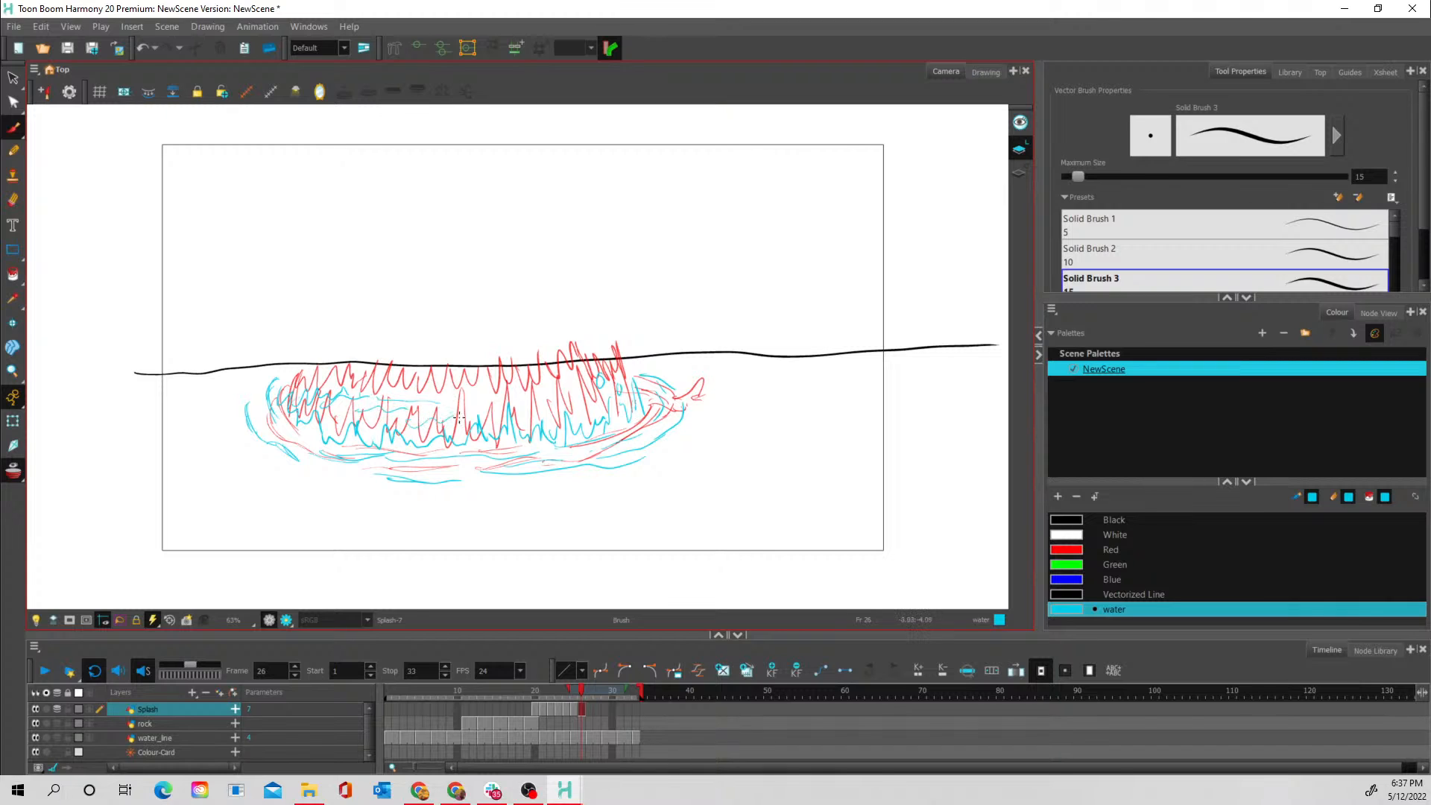
{"action": "left_click", "coordinate": [13, 471]}
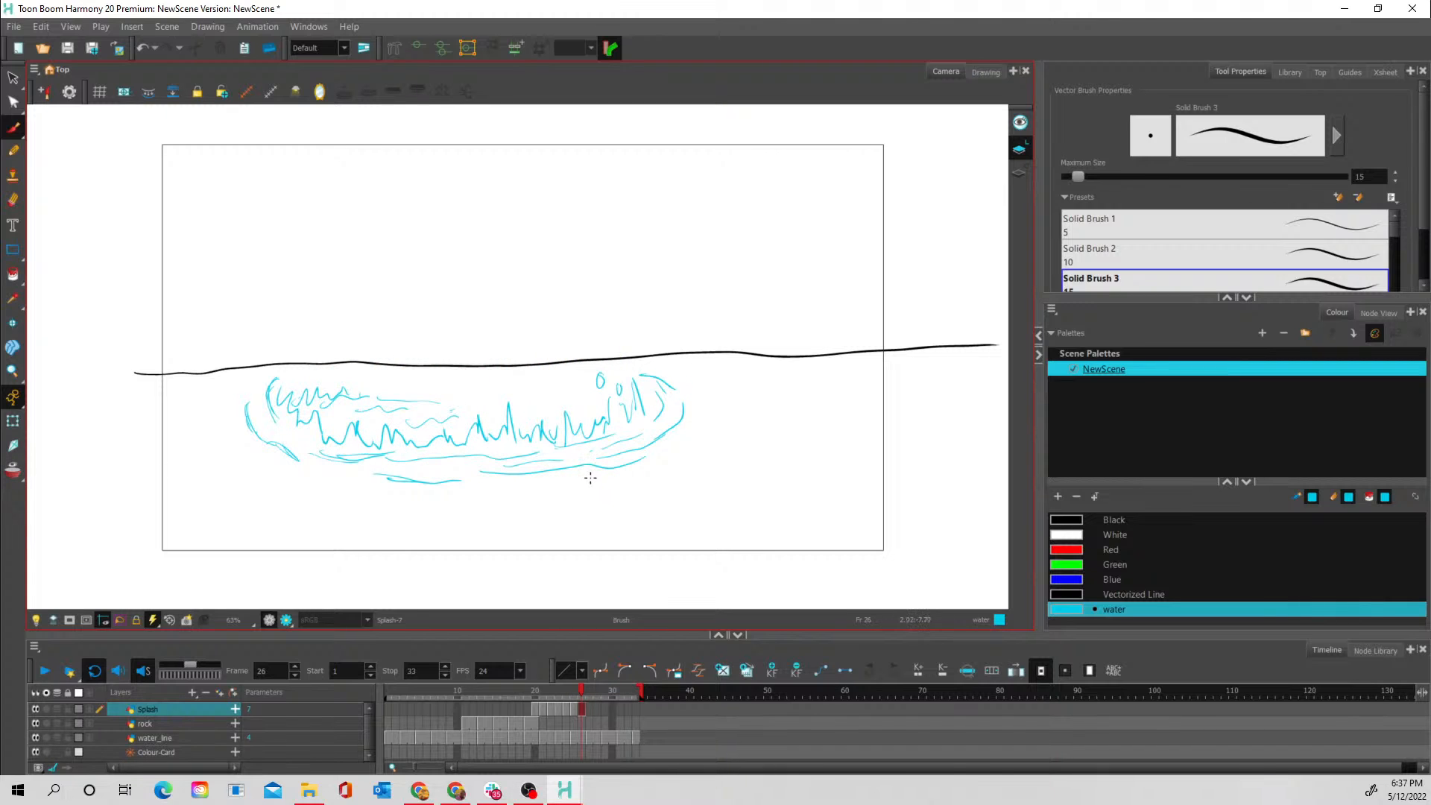
{"action": "left_click", "coordinate": [14, 470]}
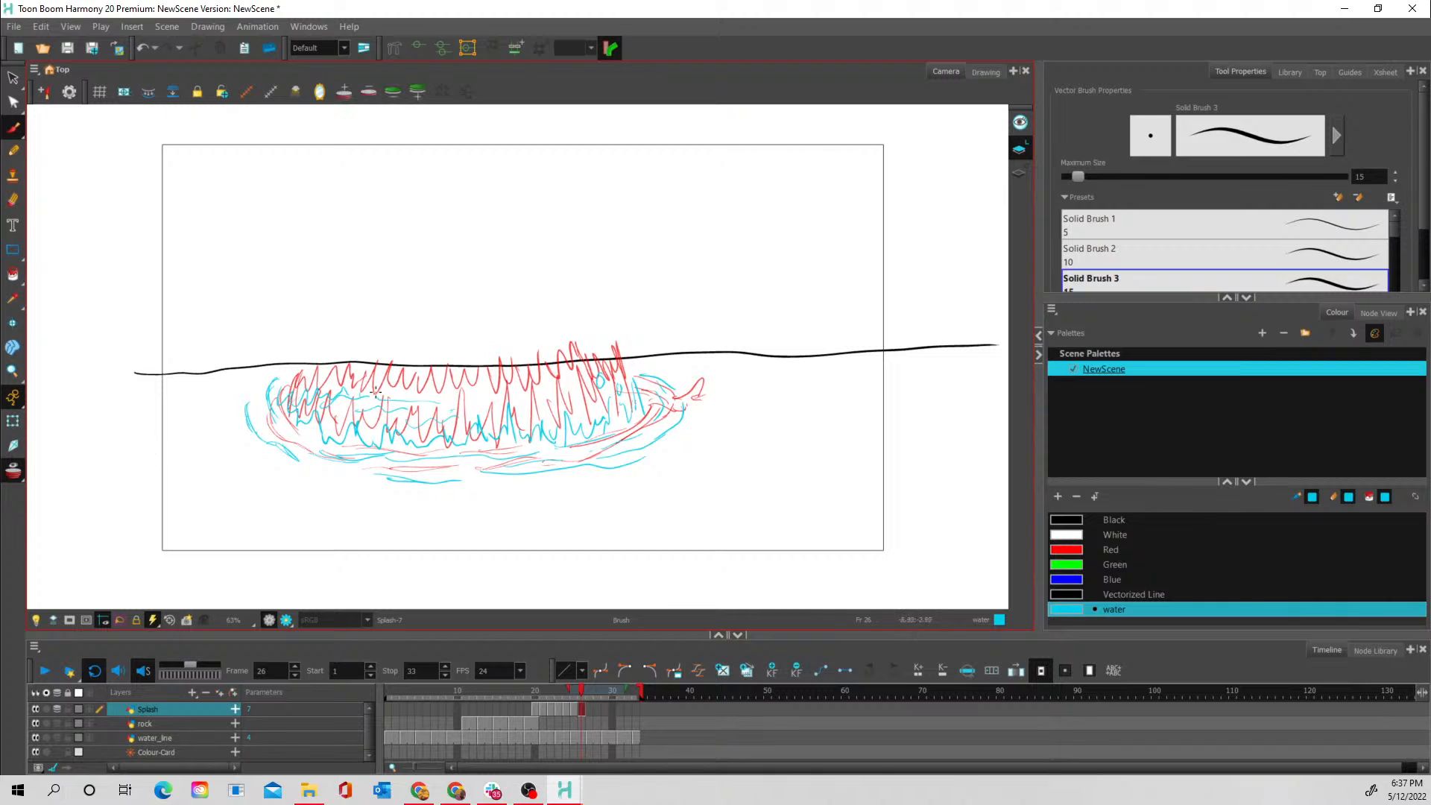
{"action": "mouse_move", "coordinate": [358, 389]}
{"action": "left_mouse_down"}
{"action": "mouse_move", "coordinate": [480, 395]}
{"action": "mouse_move", "coordinate": [462, 385]}
{"action": "mouse_move", "coordinate": [551, 373]}
{"action": "mouse_move", "coordinate": [629, 389]}
{"action": "left_mouse_up"}
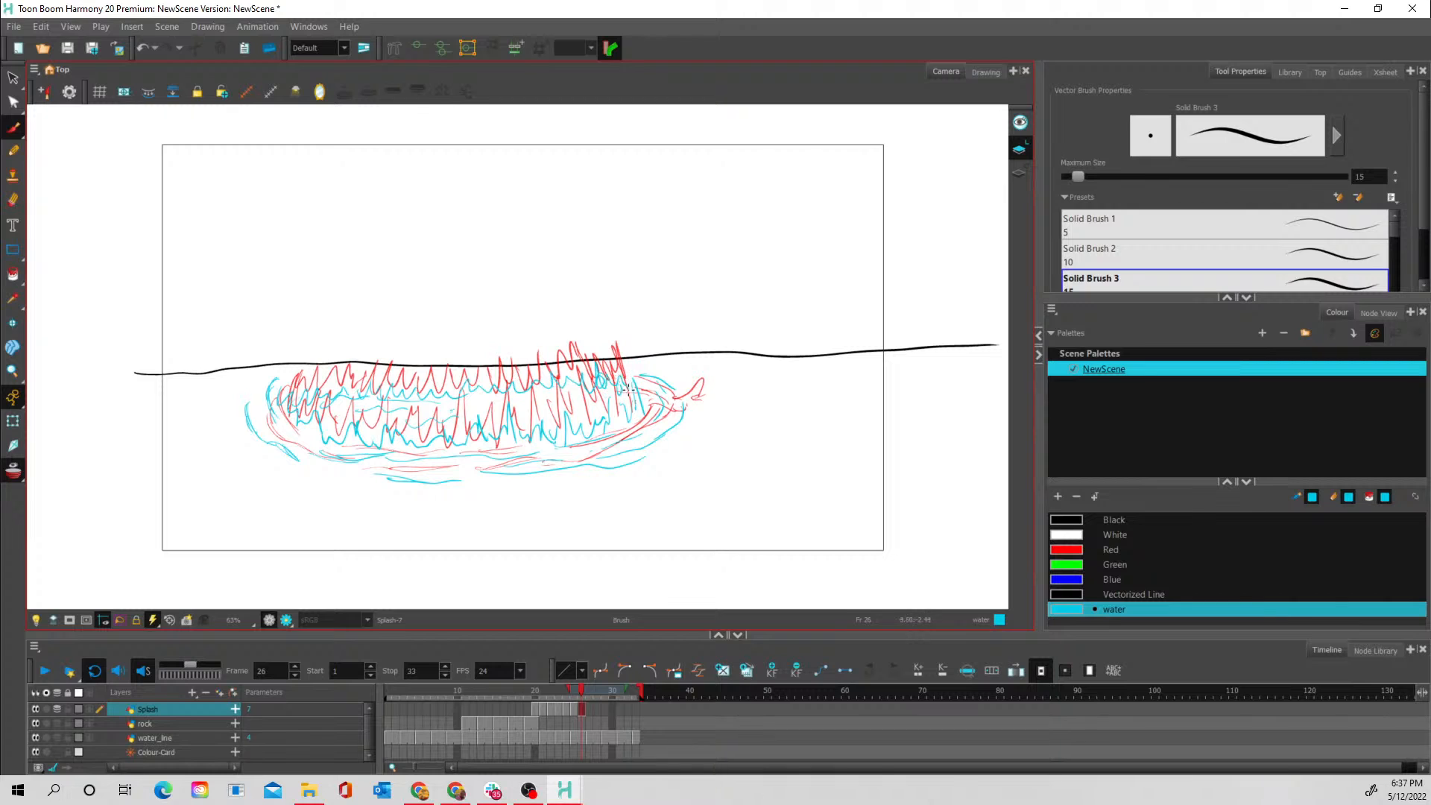
{"action": "left_click_drag", "start_coordinate": [501, 401], "coordinate": [648, 380]}
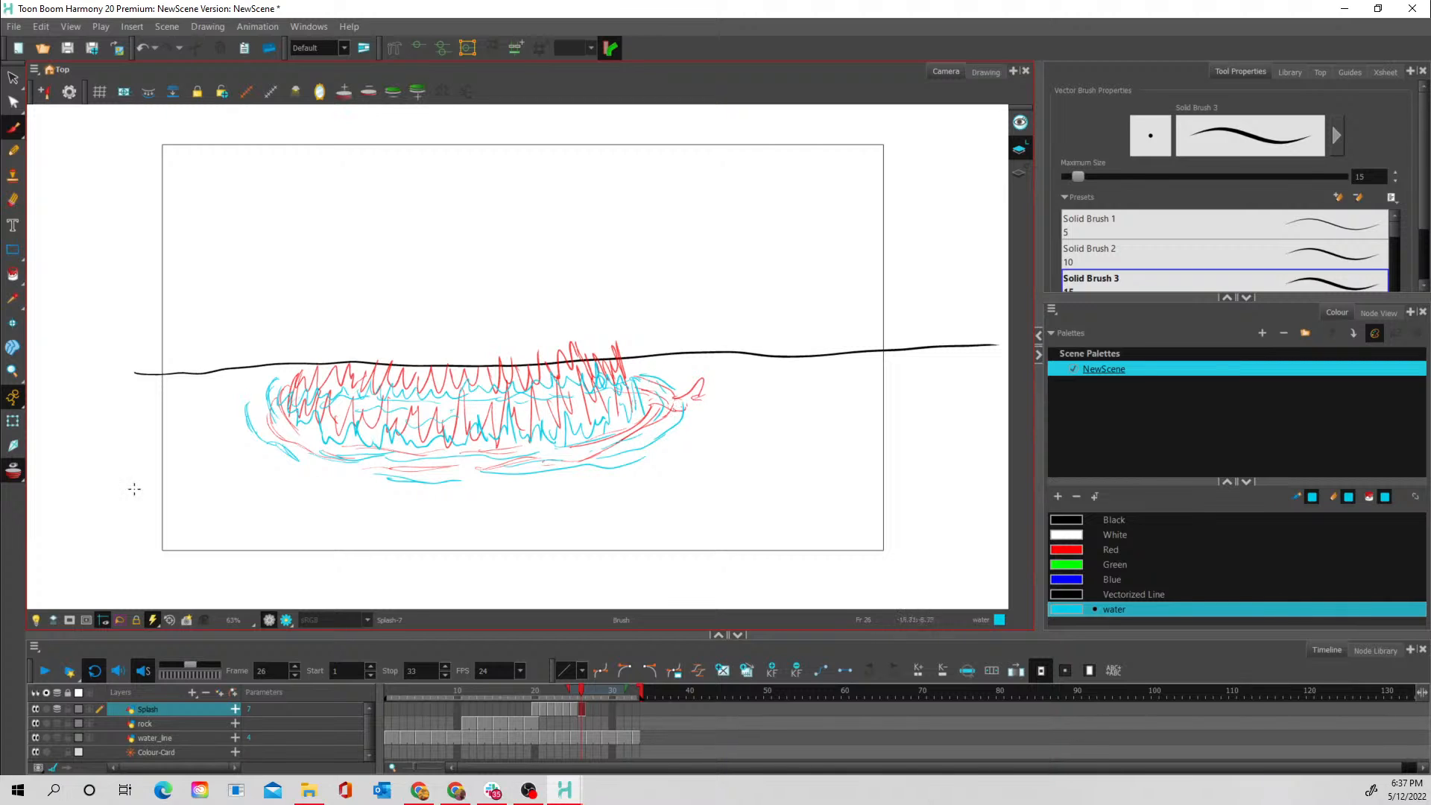
{"action": "left_click", "coordinate": [12, 471]}
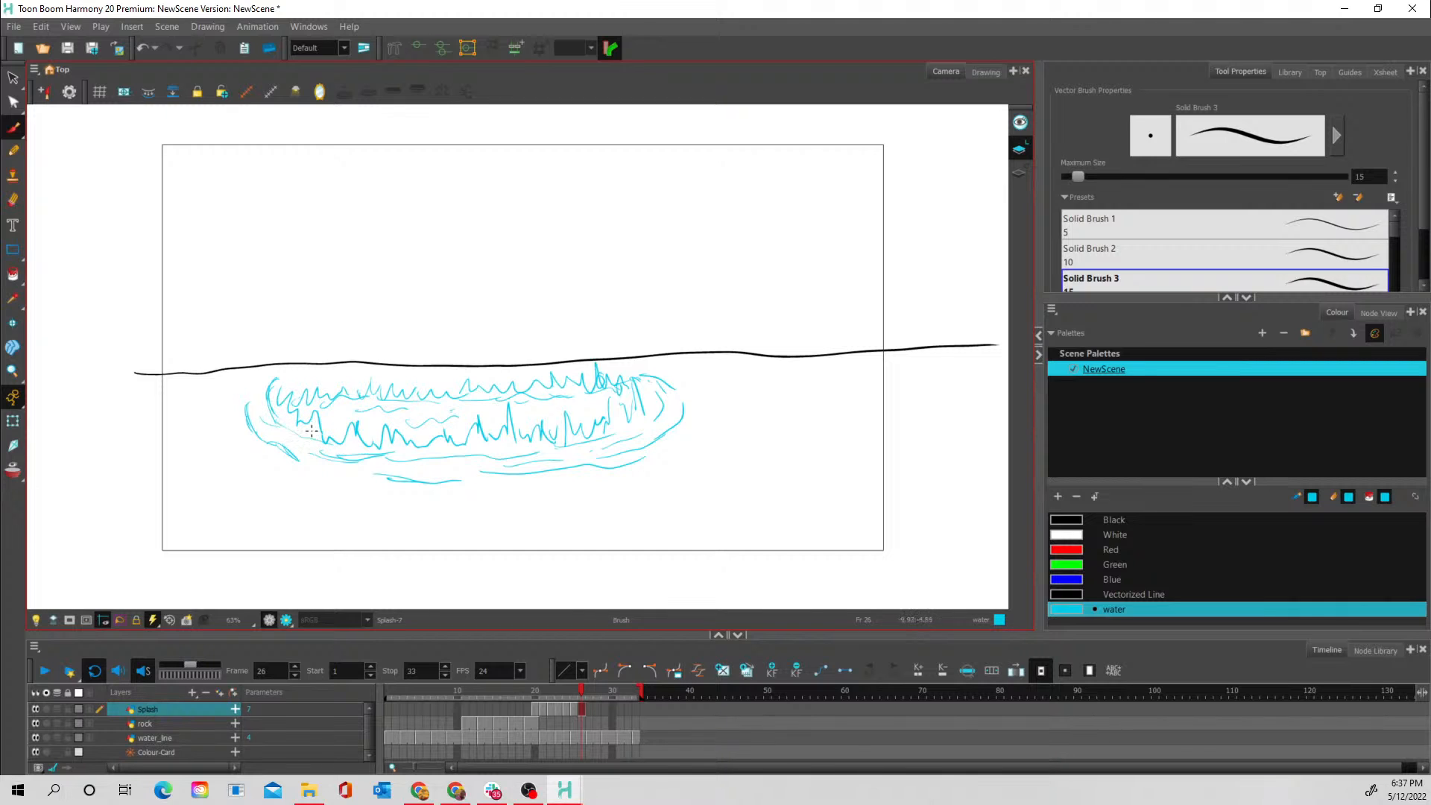
- Sketch a reference of concentric elliptical ripples breaking into outer dashes in the empty area above and right of the splash
{"action": "mouse_move", "coordinate": [922, 178]}
{"action": "left_mouse_down"}
{"action": "mouse_move", "coordinate": [815, 195]}
{"action": "mouse_move", "coordinate": [930, 192]}
{"action": "mouse_move", "coordinate": [866, 180]}
{"action": "mouse_move", "coordinate": [823, 199]}
{"action": "mouse_move", "coordinate": [921, 197]}
{"action": "mouse_move", "coordinate": [880, 190]}
{"action": "mouse_move", "coordinate": [892, 183]}
{"action": "mouse_move", "coordinate": [844, 190]}
{"action": "mouse_move", "coordinate": [907, 193]}
{"action": "mouse_move", "coordinate": [831, 197]}
{"action": "mouse_move", "coordinate": [862, 174]}
{"action": "mouse_move", "coordinate": [802, 185]}
{"action": "mouse_move", "coordinate": [796, 203]}
{"action": "mouse_move", "coordinate": [883, 210]}
{"action": "mouse_move", "coordinate": [952, 194]}
{"action": "mouse_move", "coordinate": [915, 174]}
{"action": "mouse_move", "coordinate": [958, 189]}
{"action": "left_mouse_up"}
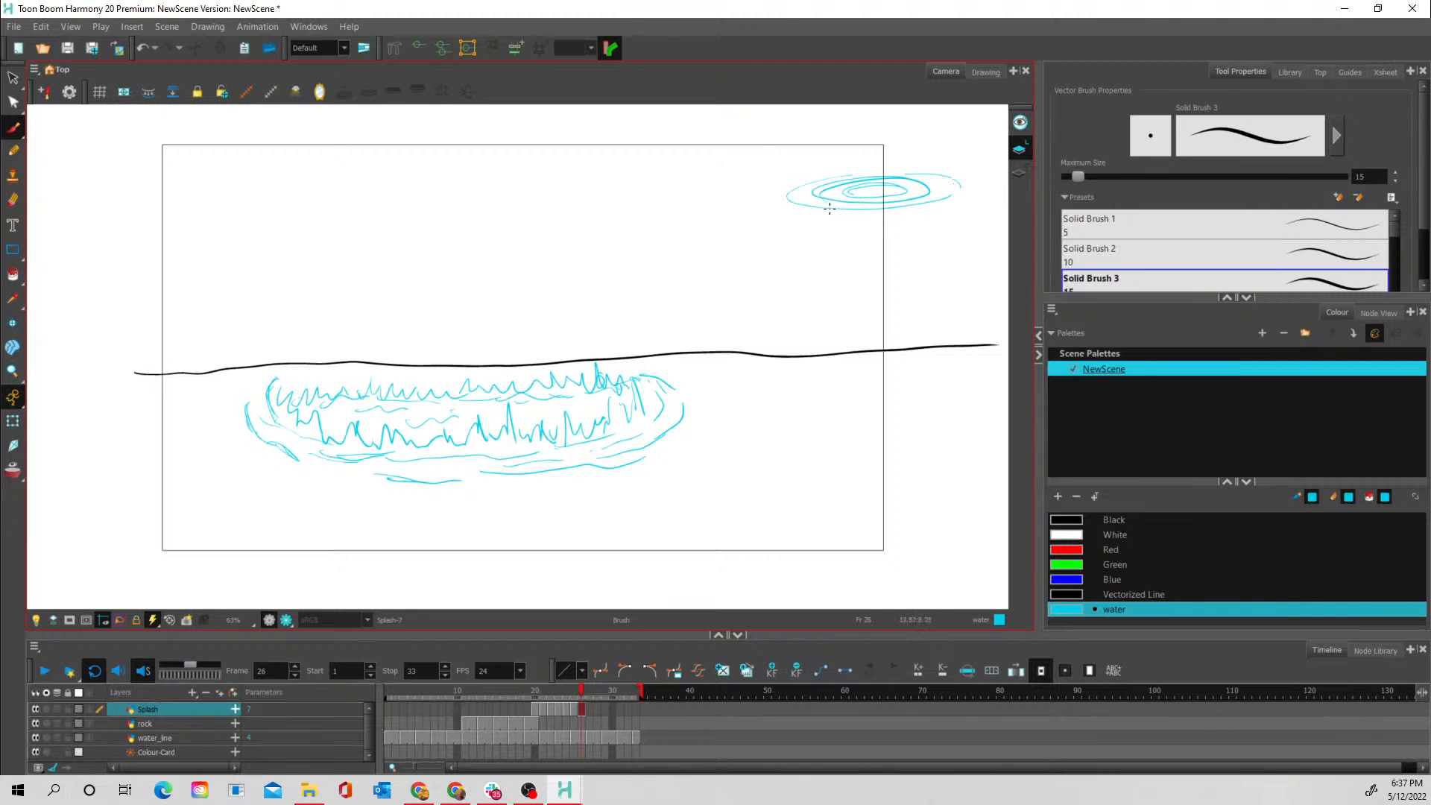
{"action": "mouse_move", "coordinate": [801, 212]}
{"action": "left_mouse_down"}
{"action": "mouse_move", "coordinate": [874, 212]}
{"action": "mouse_move", "coordinate": [772, 203]}
{"action": "mouse_move", "coordinate": [872, 218]}
{"action": "mouse_move", "coordinate": [962, 199]}
{"action": "mouse_move", "coordinate": [911, 213]}
{"action": "left_mouse_up"}
{"action": "left_click_drag", "start_coordinate": [806, 233], "coordinate": [904, 229]}
- Add small flying droplets above the left, middle and right of the frame 26 splash
{"action": "left_click_drag", "start_coordinate": [456, 376], "coordinate": [455, 411]}
{"action": "left_click_drag", "start_coordinate": [310, 371], "coordinate": [367, 335]}
{"action": "mouse_move", "coordinate": [599, 355]}
{"action": "left_mouse_down"}
{"action": "mouse_move", "coordinate": [595, 339]}
{"action": "mouse_move", "coordinate": [658, 373]}
{"action": "mouse_move", "coordinate": [615, 359]}
{"action": "left_mouse_up"}
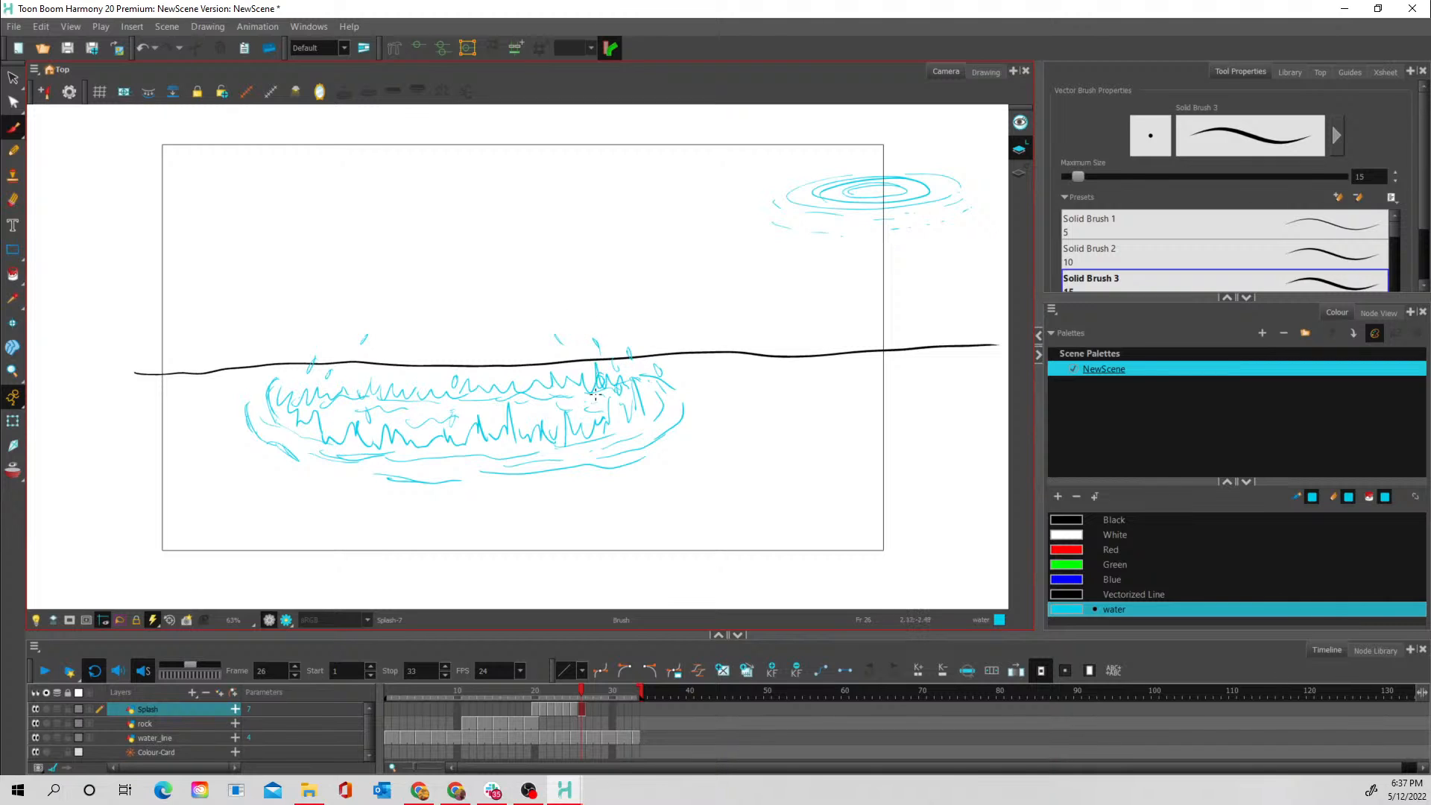
- On frame 27 with onion skin on, draw a wider, broken outer ripple ring and an arrow pointing at the ripple reference
{"action": "mouse_move", "coordinate": [564, 695]}
{"action": "left_mouse_down"}
{"action": "mouse_move", "coordinate": [539, 686]}
{"action": "mouse_move", "coordinate": [587, 688]}
{"action": "left_mouse_up"}
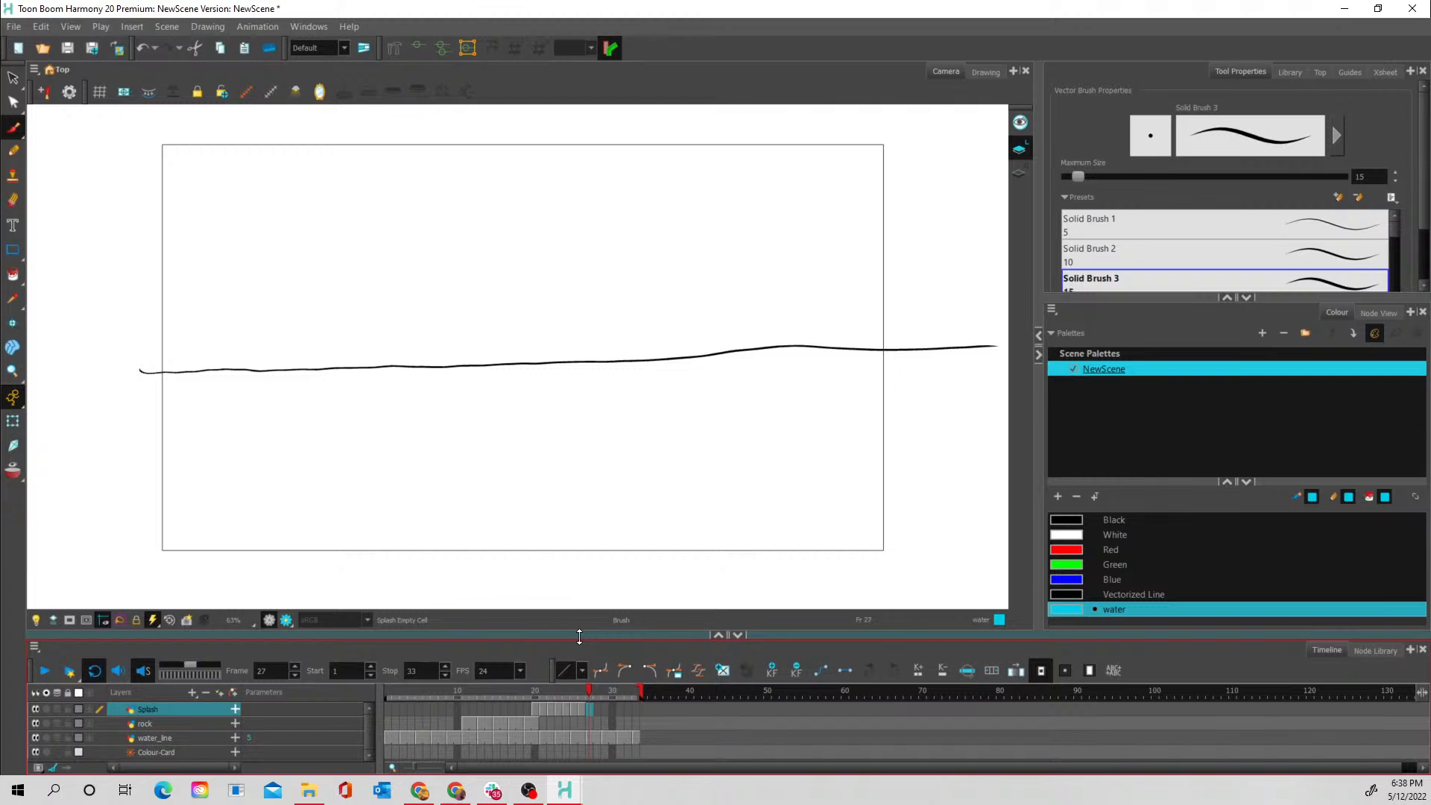
{"action": "left_click", "coordinate": [584, 712]}
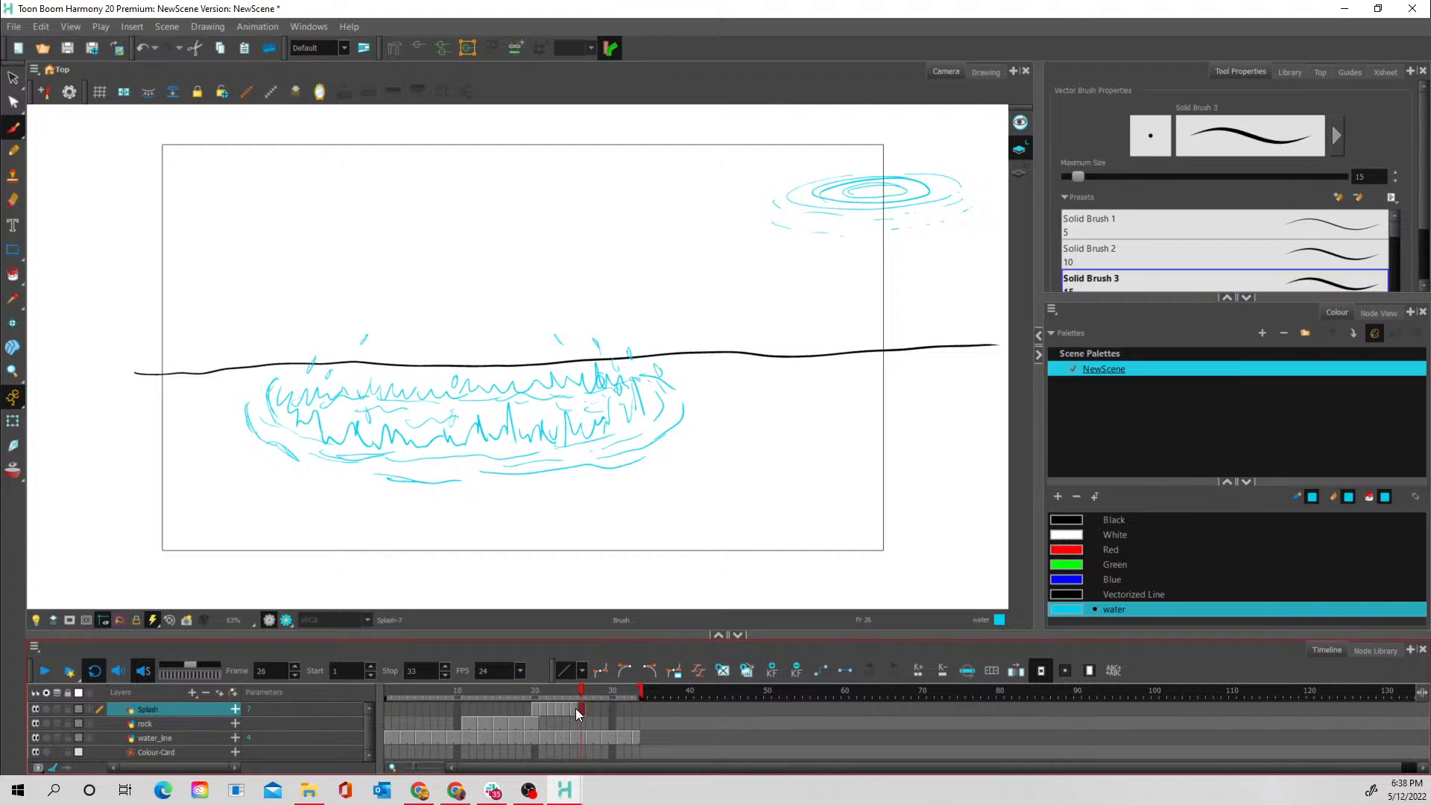
{"action": "left_click", "coordinate": [573, 709]}
{"action": "left_click", "coordinate": [582, 710]}
{"action": "left_click", "coordinate": [587, 710]}
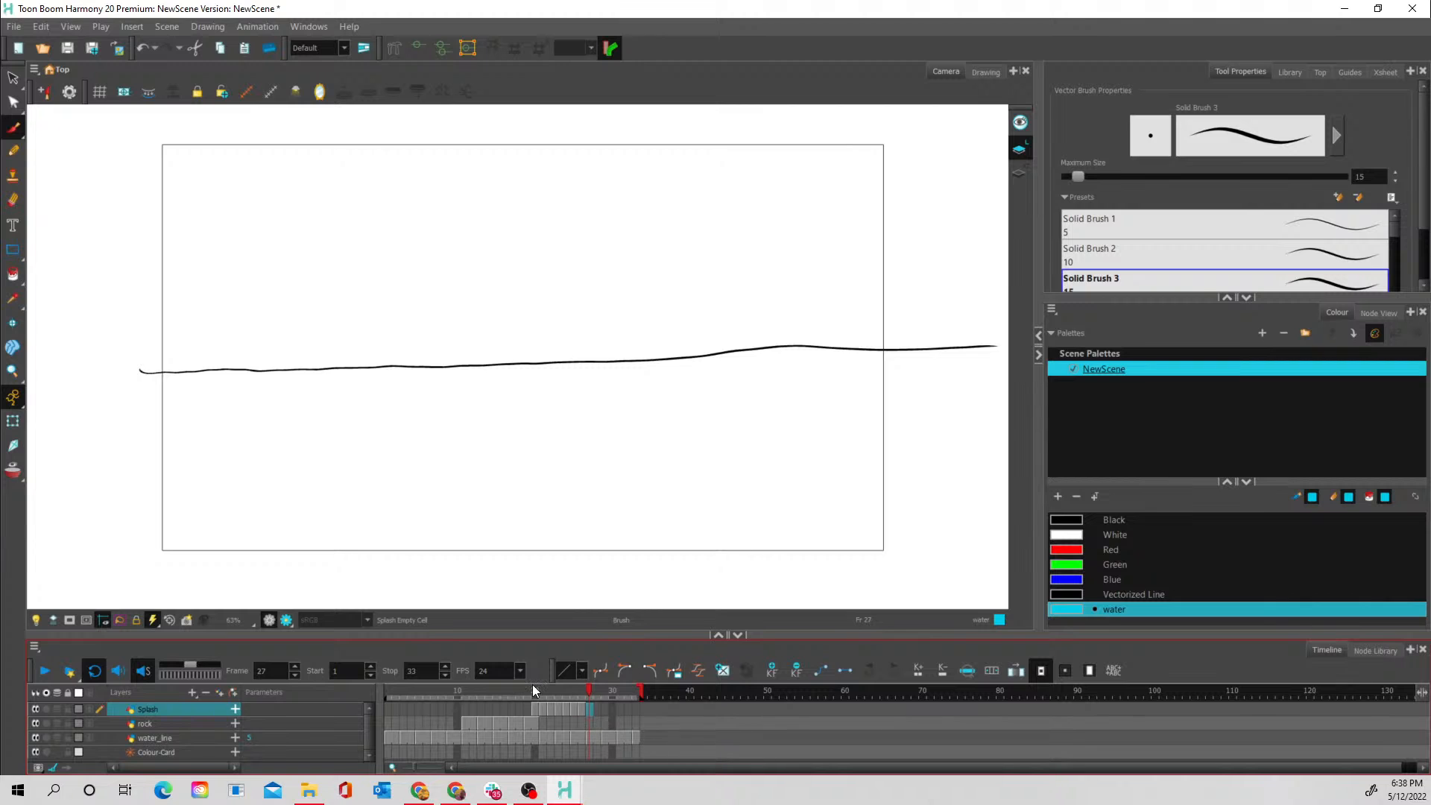
{"action": "key", "text": "alt+o"}
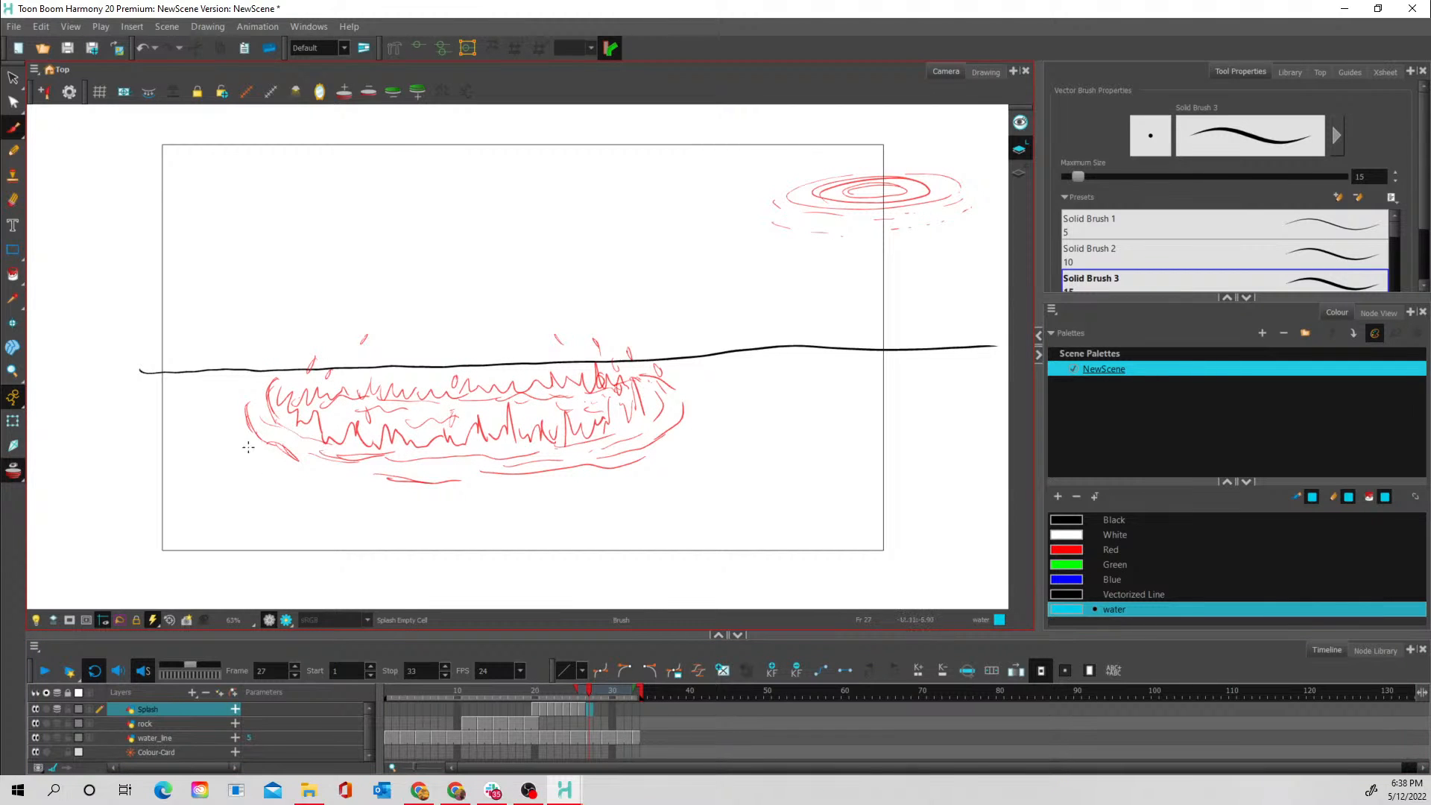
{"action": "mouse_move", "coordinate": [245, 397]}
{"action": "left_mouse_down"}
{"action": "mouse_move", "coordinate": [226, 427]}
{"action": "mouse_move", "coordinate": [286, 452]}
{"action": "left_mouse_up"}
{"action": "mouse_move", "coordinate": [250, 396]}
{"action": "left_mouse_down"}
{"action": "mouse_move", "coordinate": [230, 419]}
{"action": "mouse_move", "coordinate": [261, 445]}
{"action": "left_mouse_up"}
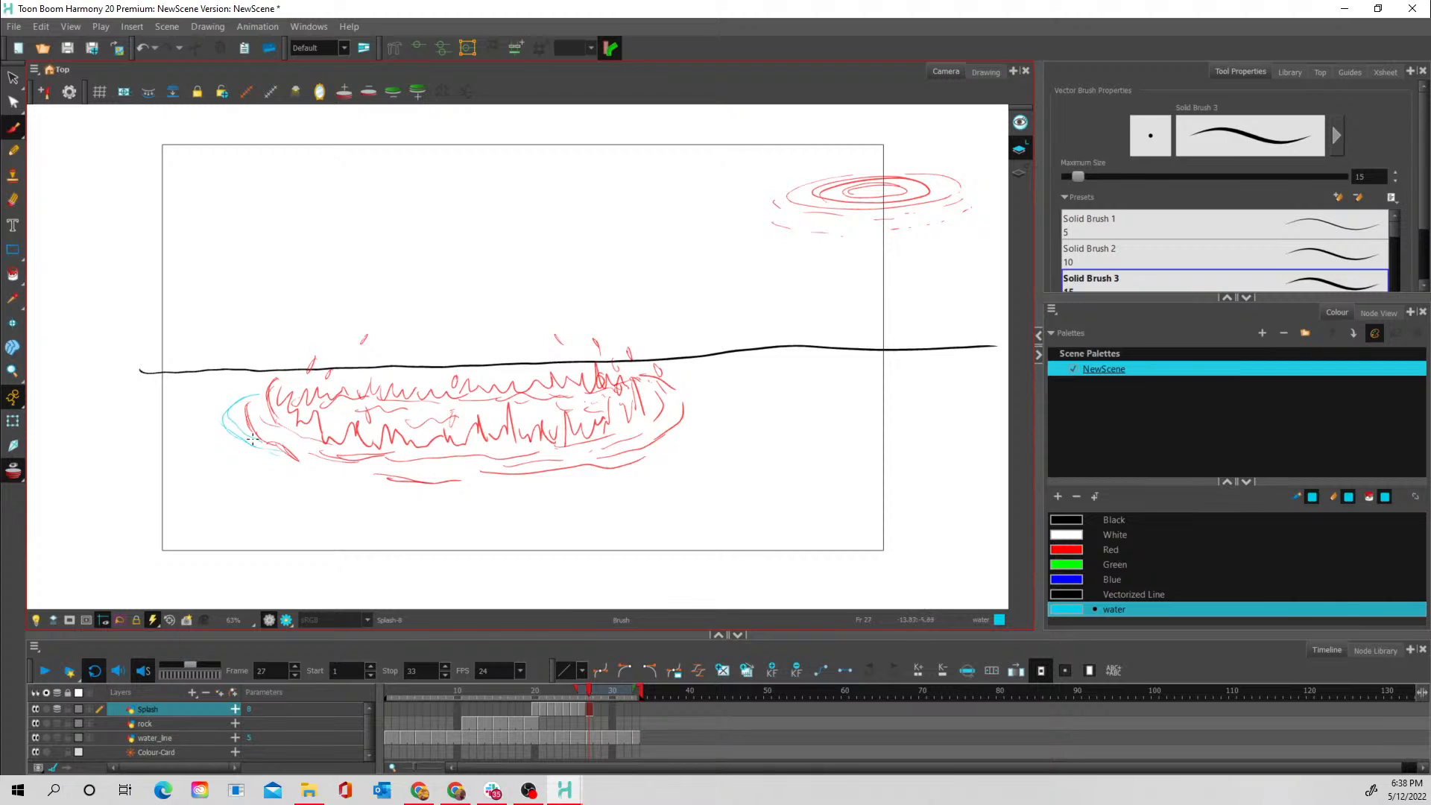
{"action": "mouse_move", "coordinate": [358, 487]}
{"action": "left_mouse_down"}
{"action": "mouse_move", "coordinate": [602, 479]}
{"action": "mouse_move", "coordinate": [680, 457]}
{"action": "mouse_move", "coordinate": [706, 425]}
{"action": "left_mouse_up"}
{"action": "mouse_move", "coordinate": [802, 249]}
{"action": "left_mouse_down"}
{"action": "mouse_move", "coordinate": [816, 222]}
{"action": "mouse_move", "coordinate": [825, 235]}
{"action": "left_mouse_up"}
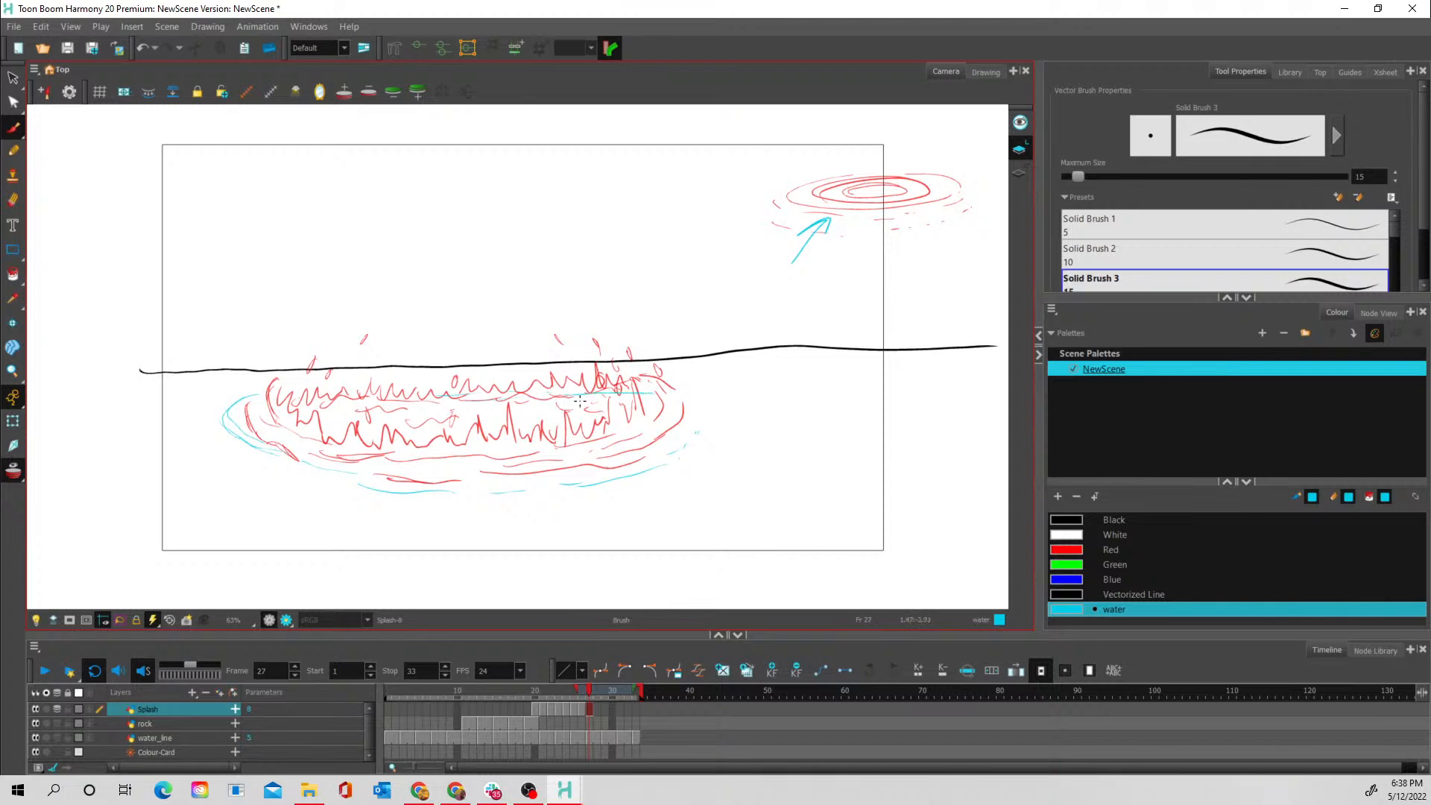
{"action": "mouse_move", "coordinate": [580, 401]}
{"action": "left_mouse_down"}
{"action": "mouse_move", "coordinate": [676, 397]}
{"action": "mouse_move", "coordinate": [656, 389]}
{"action": "mouse_move", "coordinate": [707, 412]}
{"action": "mouse_move", "coordinate": [656, 403]}
{"action": "mouse_move", "coordinate": [712, 418]}
{"action": "mouse_move", "coordinate": [689, 391]}
{"action": "mouse_move", "coordinate": [721, 423]}
{"action": "mouse_move", "coordinate": [704, 444]}
{"action": "mouse_move", "coordinate": [704, 426]}
{"action": "mouse_move", "coordinate": [665, 446]}
{"action": "mouse_move", "coordinate": [716, 445]}
{"action": "mouse_move", "coordinate": [665, 462]}
{"action": "left_mouse_up"}
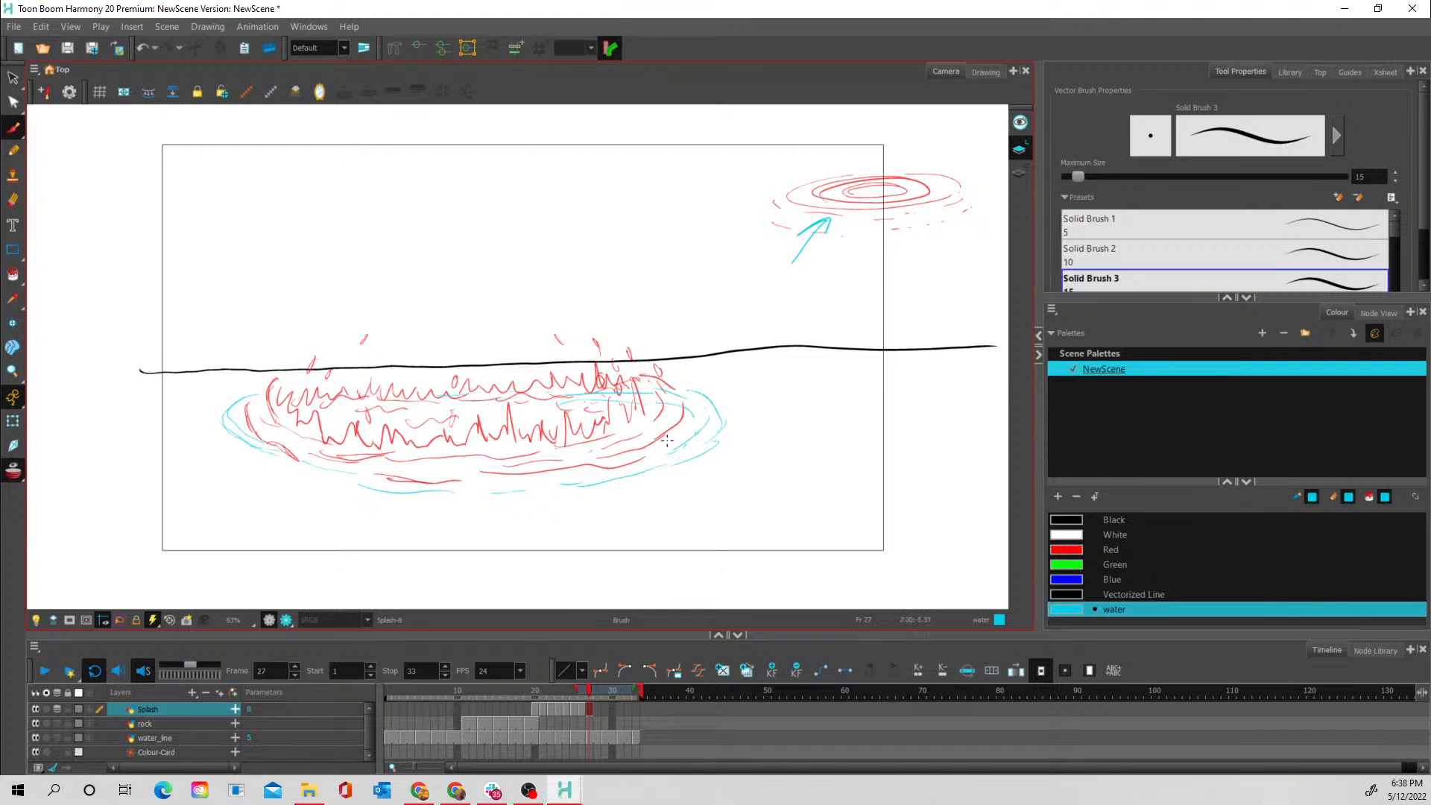
- Add dashed inner ripple strokes along the front, left and back of the frame 27 ring, checking them without onion skin
{"action": "left_click_drag", "start_coordinate": [423, 471], "coordinate": [440, 471]}
{"action": "mouse_move", "coordinate": [252, 421]}
{"action": "left_mouse_down"}
{"action": "mouse_move", "coordinate": [331, 440]}
{"action": "mouse_move", "coordinate": [287, 411]}
{"action": "mouse_move", "coordinate": [307, 439]}
{"action": "mouse_move", "coordinate": [374, 436]}
{"action": "mouse_move", "coordinate": [287, 409]}
{"action": "mouse_move", "coordinate": [431, 407]}
{"action": "left_mouse_up"}
{"action": "key", "text": "alt+o"}
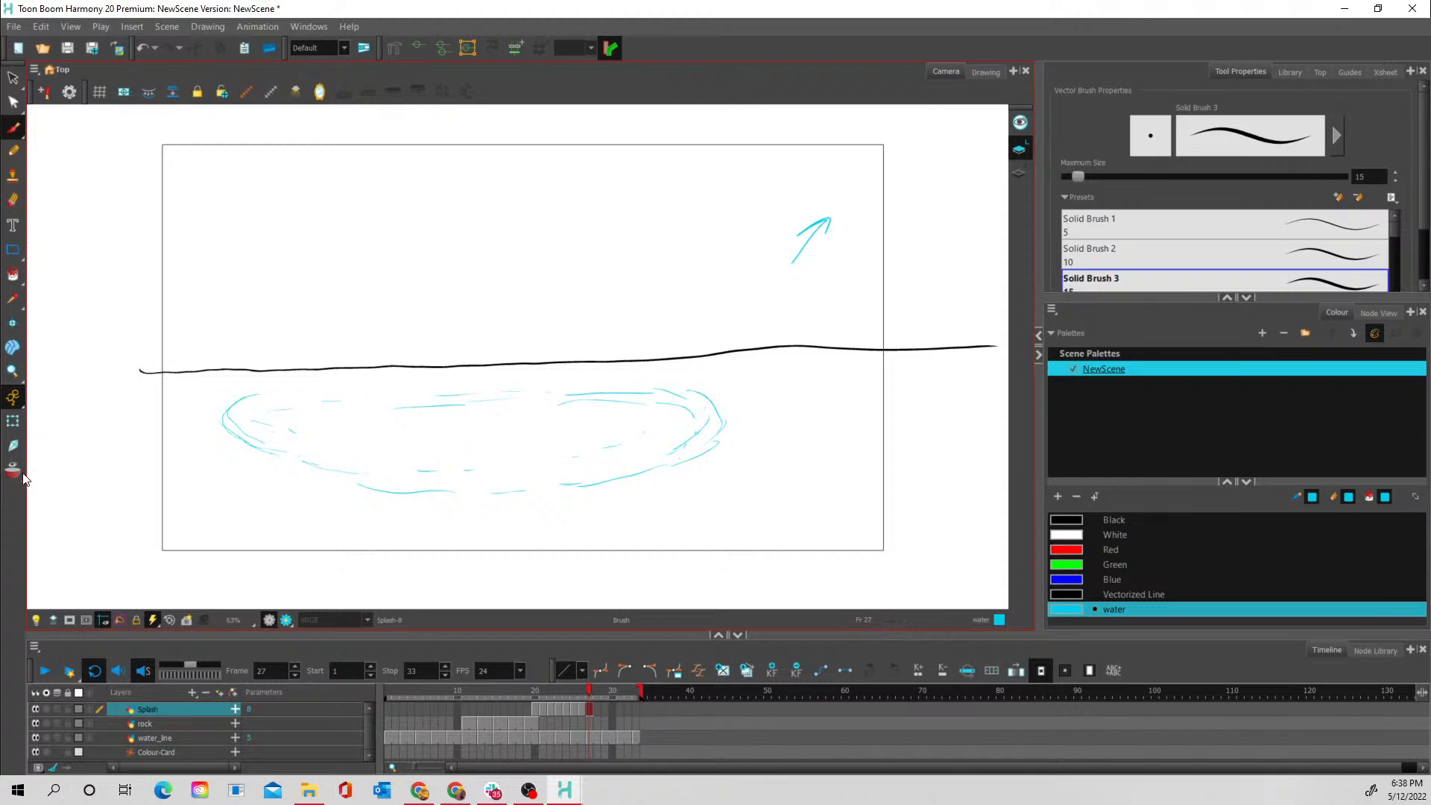
{"action": "key", "text": "alt+o"}
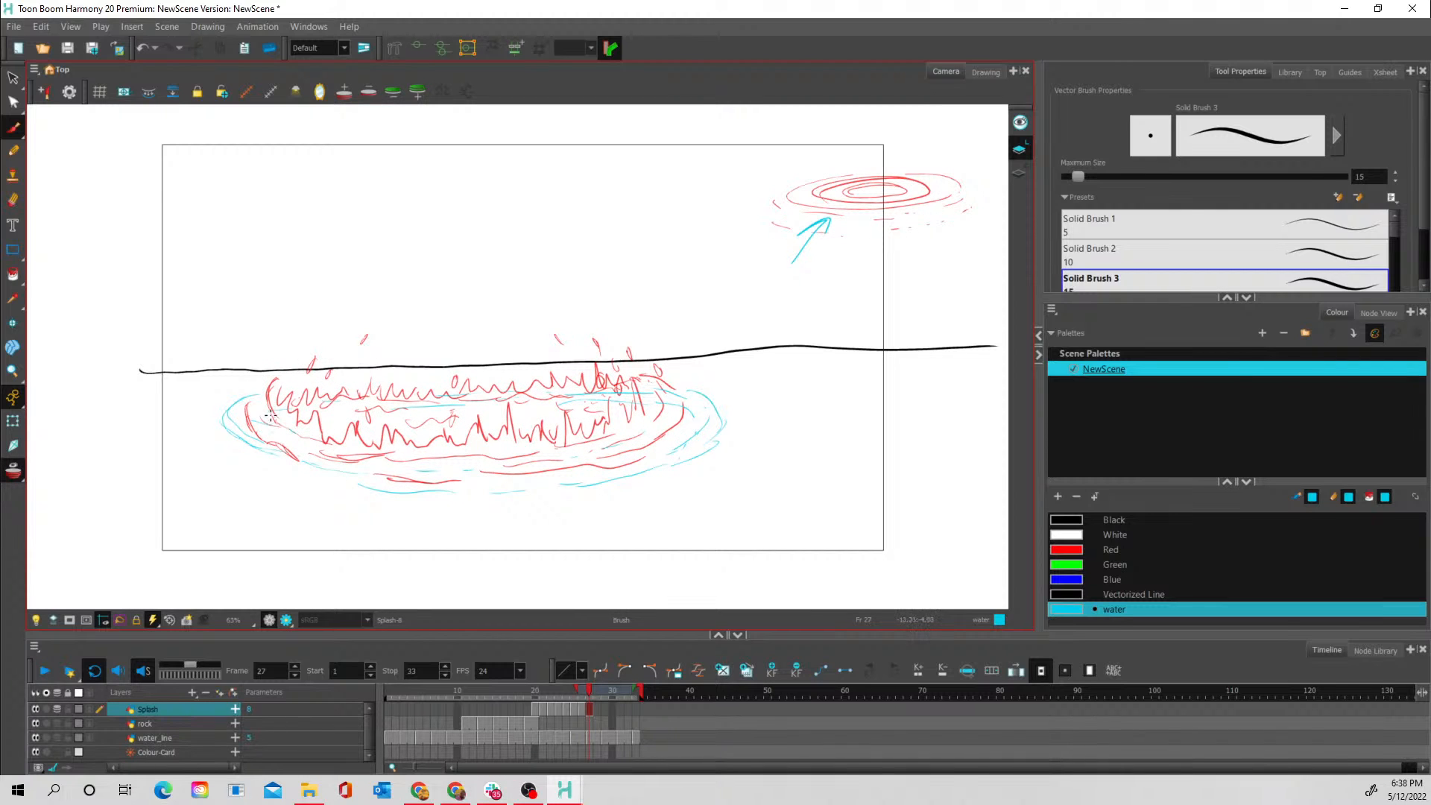
{"action": "key", "text": "alt+o"}
- Draw a very low jagged crest along the left, right and front inside the frame 27 ring, with a few droplets above
{"action": "left_click_drag", "start_coordinate": [296, 440], "coordinate": [317, 447]}
{"action": "key", "text": "alt+o"}
{"action": "left_click_drag", "start_coordinate": [342, 372], "coordinate": [350, 360]}
{"action": "mouse_move", "coordinate": [574, 364]}
{"action": "left_mouse_down"}
{"action": "mouse_move", "coordinate": [635, 401]}
{"action": "mouse_move", "coordinate": [658, 389]}
{"action": "mouse_move", "coordinate": [679, 401]}
{"action": "mouse_move", "coordinate": [675, 385]}
{"action": "mouse_move", "coordinate": [675, 417]}
{"action": "mouse_move", "coordinate": [649, 420]}
{"action": "mouse_move", "coordinate": [669, 390]}
{"action": "mouse_move", "coordinate": [681, 405]}
{"action": "mouse_move", "coordinate": [564, 449]}
{"action": "mouse_move", "coordinate": [607, 452]}
{"action": "mouse_move", "coordinate": [571, 447]}
{"action": "mouse_move", "coordinate": [683, 415]}
{"action": "left_mouse_up"}
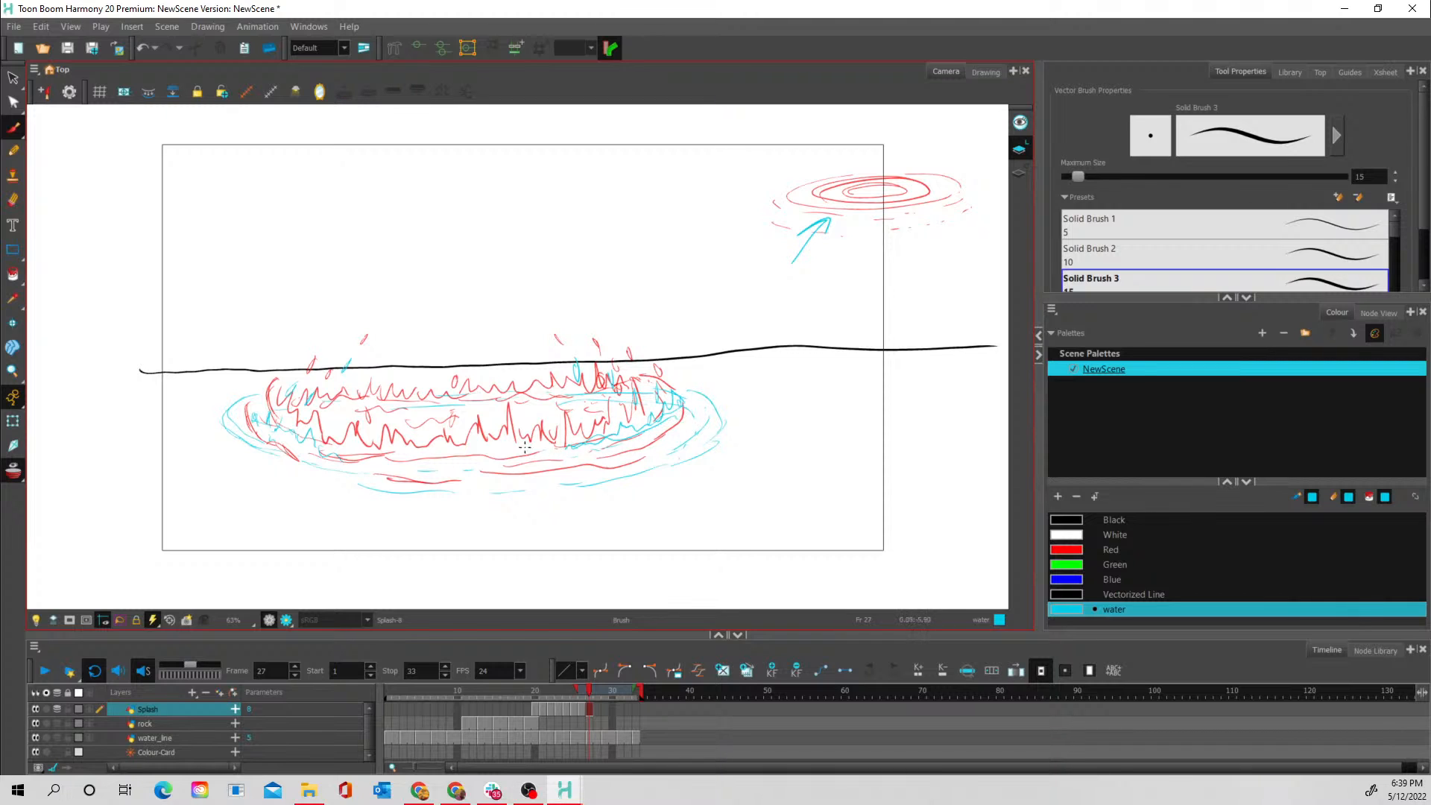
{"action": "mouse_move", "coordinate": [525, 445]}
{"action": "left_mouse_down"}
{"action": "mouse_move", "coordinate": [545, 448]}
{"action": "mouse_move", "coordinate": [391, 458]}
{"action": "mouse_move", "coordinate": [462, 459]}
{"action": "left_mouse_up"}
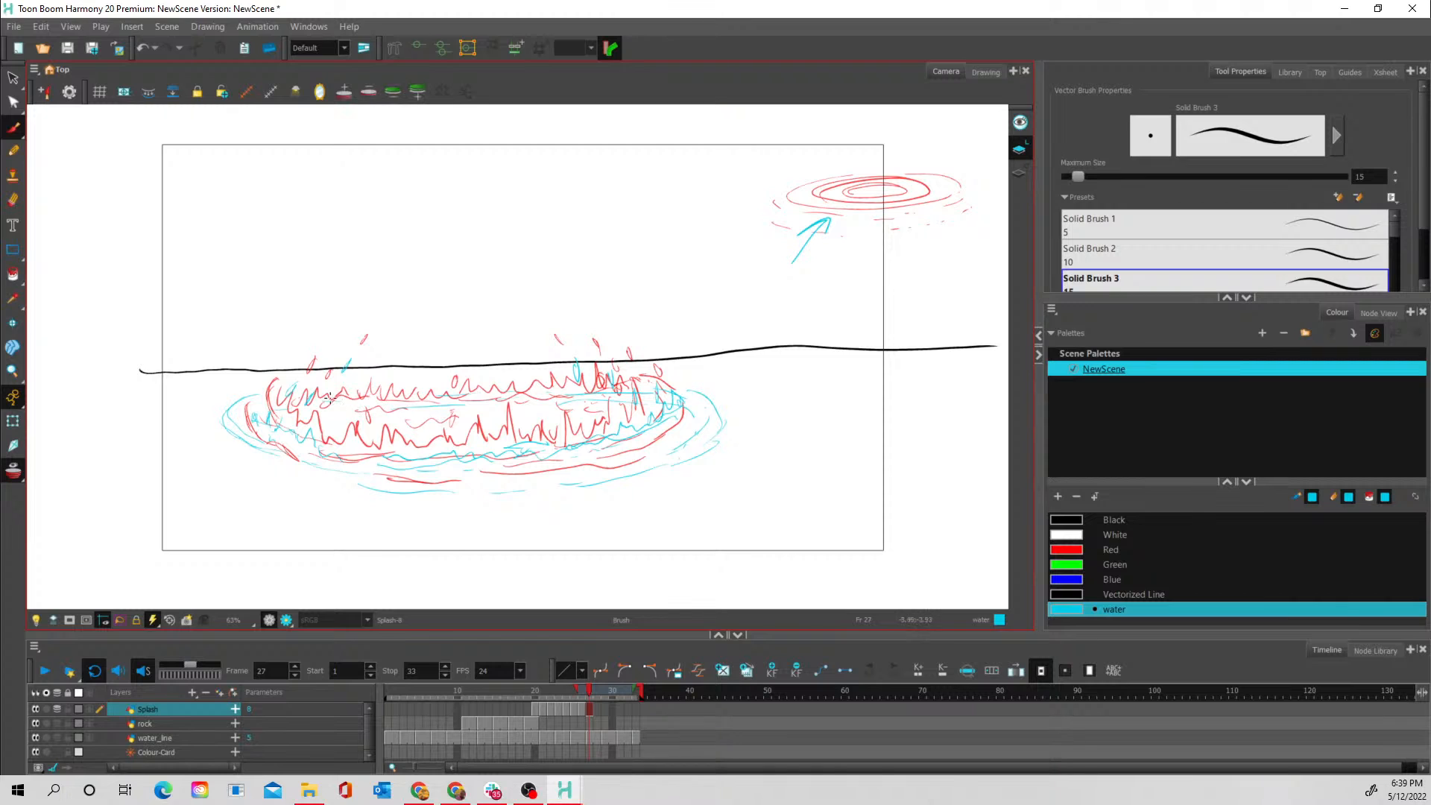
- Draw wavy strokes along the back edge of the frame 27 splash and, with onion skin off, extra ripple strokes at its front
{"action": "left_click_drag", "start_coordinate": [506, 399], "coordinate": [452, 404]}
{"action": "left_click_drag", "start_coordinate": [552, 394], "coordinate": [631, 389]}
{"action": "left_click", "coordinate": [12, 473]}
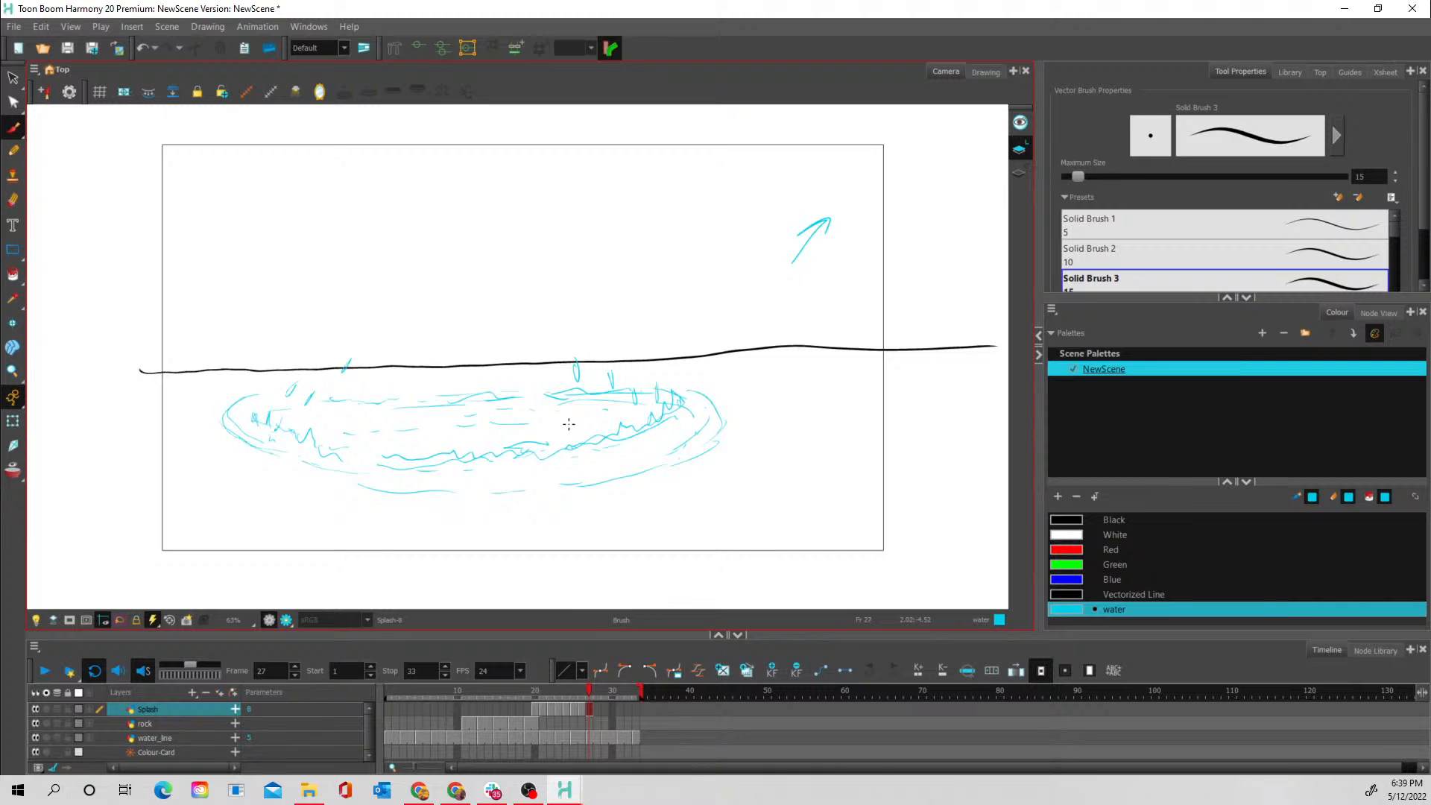
{"action": "mouse_move", "coordinate": [608, 461]}
{"action": "left_mouse_down"}
{"action": "mouse_move", "coordinate": [564, 478]}
{"action": "mouse_move", "coordinate": [698, 411]}
{"action": "mouse_move", "coordinate": [645, 447]}
{"action": "left_mouse_up"}
{"action": "left_click_drag", "start_coordinate": [444, 478], "coordinate": [452, 478]}
{"action": "mouse_move", "coordinate": [476, 478]}
{"action": "left_mouse_down"}
{"action": "mouse_move", "coordinate": [597, 467]}
{"action": "mouse_move", "coordinate": [506, 470]}
{"action": "mouse_move", "coordinate": [580, 466]}
{"action": "left_mouse_up"}
- Play the whole animation from frame 1 to check the rock's fall and the splash
{"action": "mouse_move", "coordinate": [570, 690]}
{"action": "left_mouse_down"}
{"action": "mouse_move", "coordinate": [534, 685]}
{"action": "mouse_move", "coordinate": [587, 696]}
{"action": "mouse_move", "coordinate": [536, 702]}
{"action": "mouse_move", "coordinate": [594, 710]}
{"action": "mouse_move", "coordinate": [558, 715]}
{"action": "mouse_move", "coordinate": [591, 726]}
{"action": "mouse_move", "coordinate": [542, 723]}
{"action": "mouse_move", "coordinate": [596, 726]}
{"action": "mouse_move", "coordinate": [529, 708]}
{"action": "left_mouse_up"}
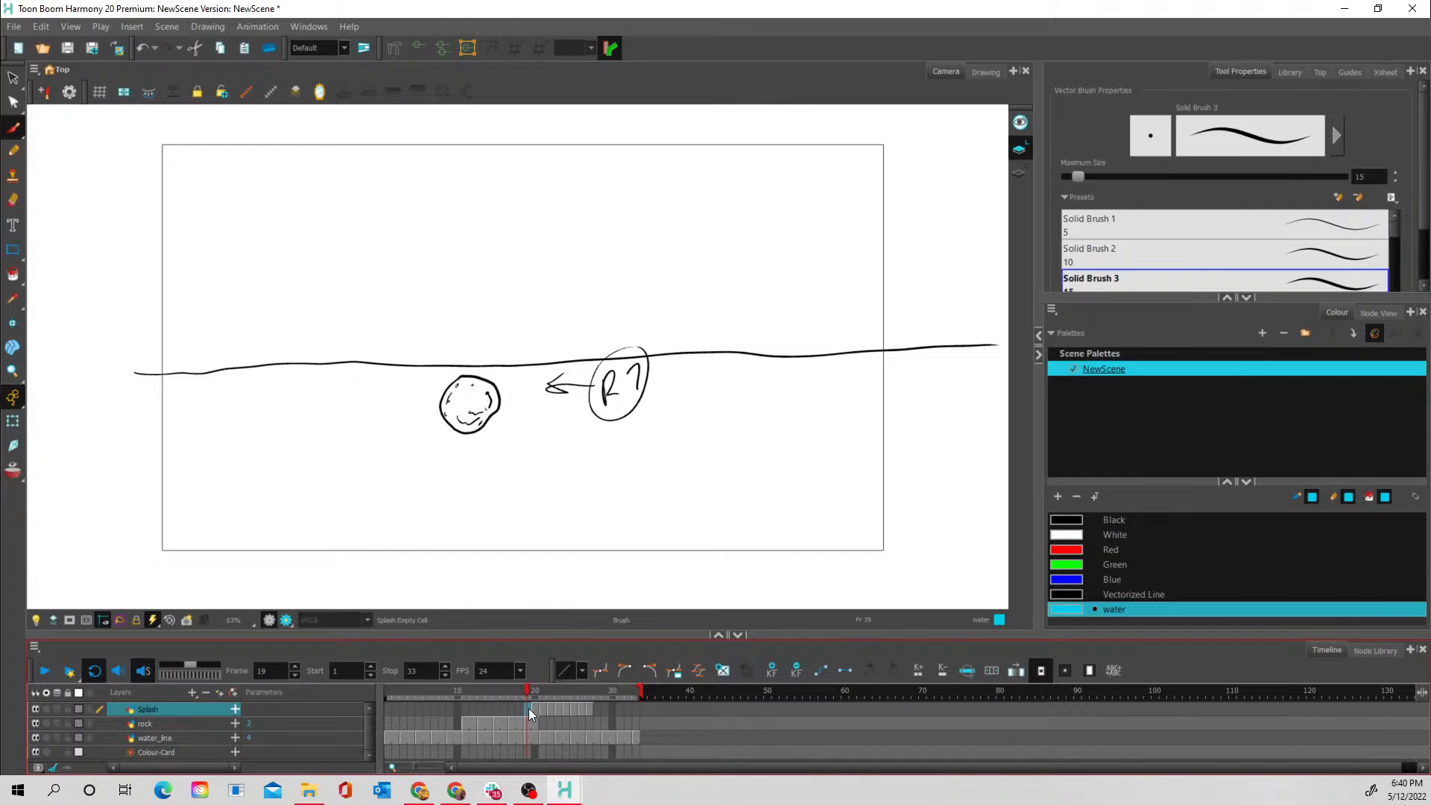
{"action": "left_click", "coordinate": [392, 702]}
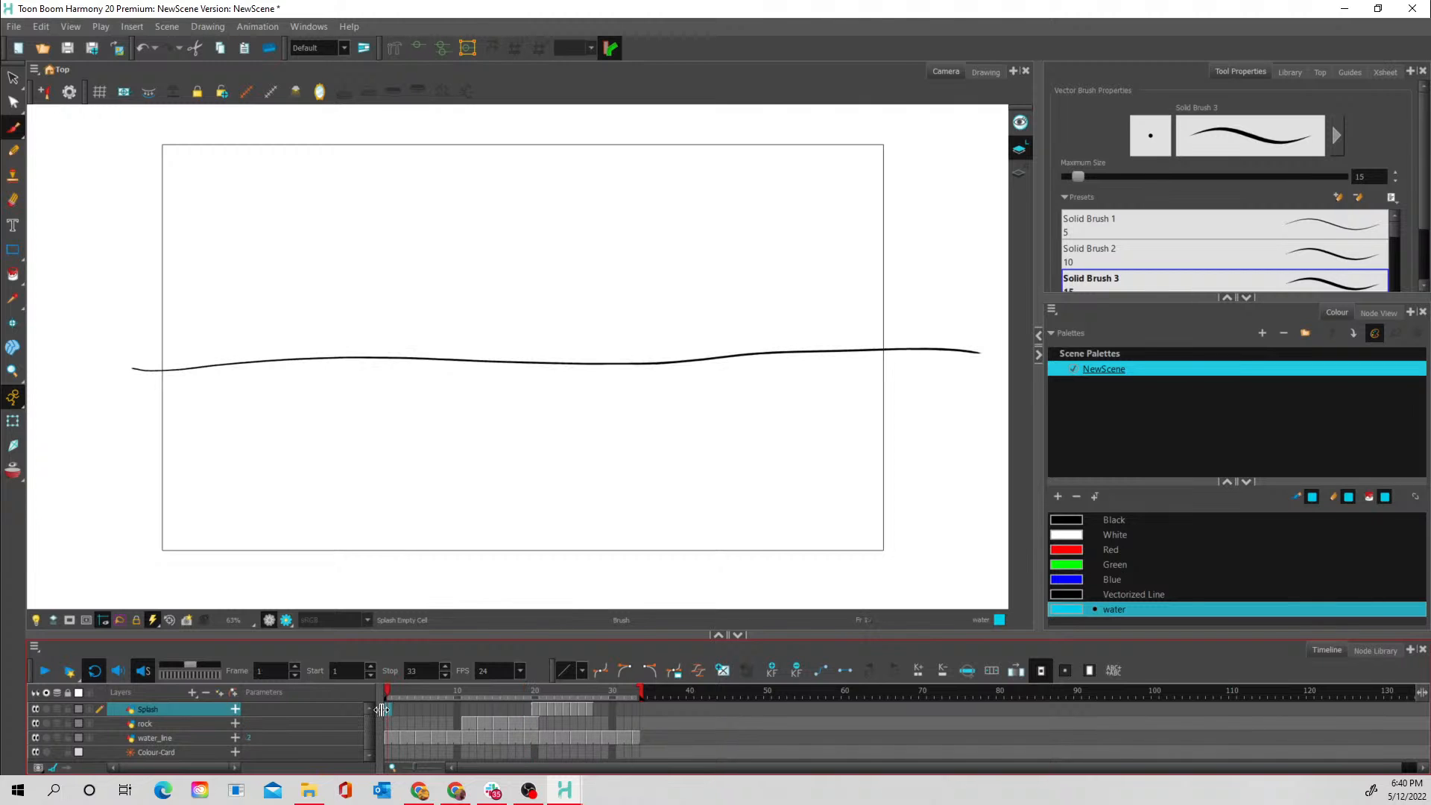
{"action": "left_click", "coordinate": [42, 673]}
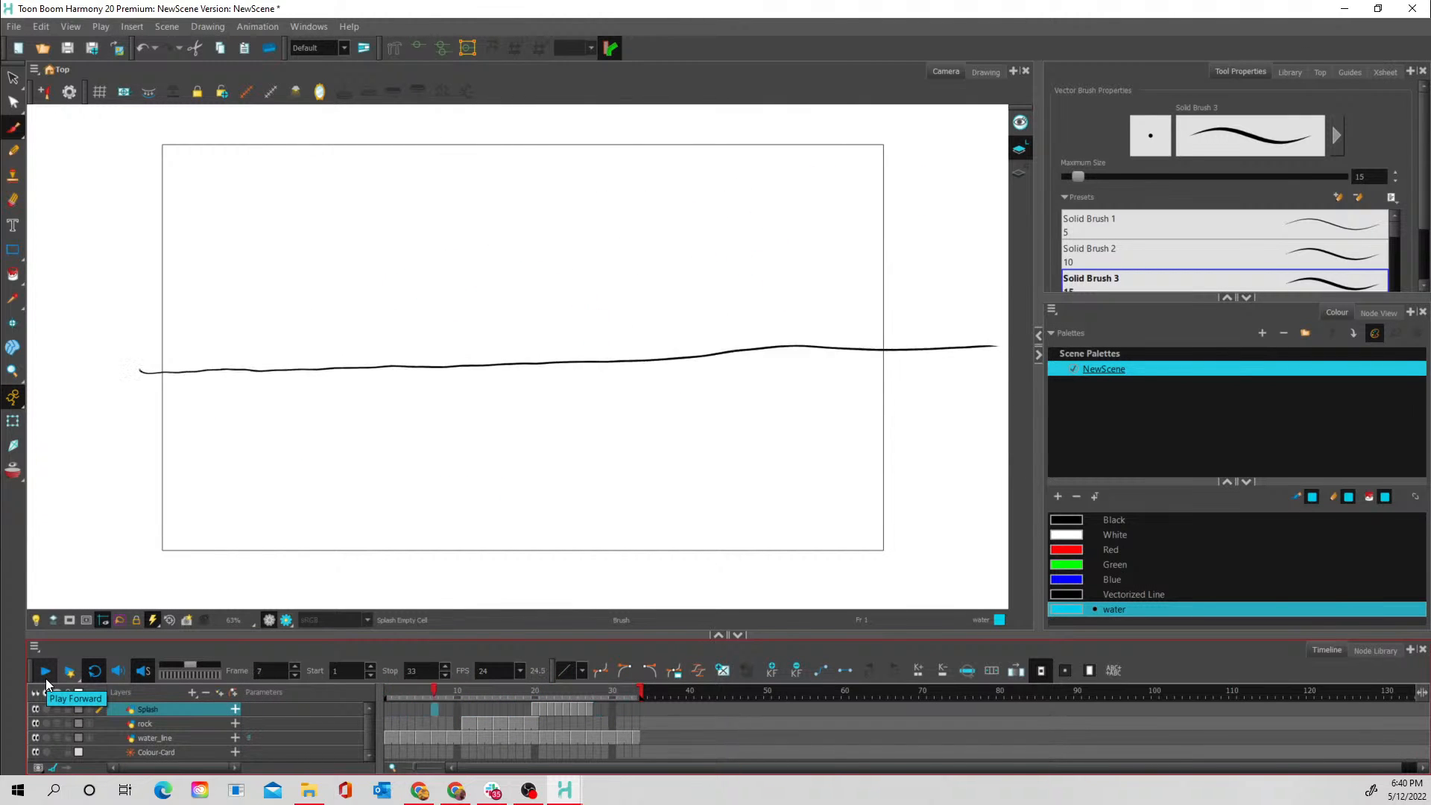
- On frame 22 of the Splash layer, turn on onion skin and narrow its range to the next frame only
{"action": "mouse_move", "coordinate": [546, 693]}
{"action": "left_mouse_down"}
{"action": "mouse_move", "coordinate": [531, 694]}
{"action": "mouse_move", "coordinate": [547, 698]}
{"action": "left_mouse_up"}
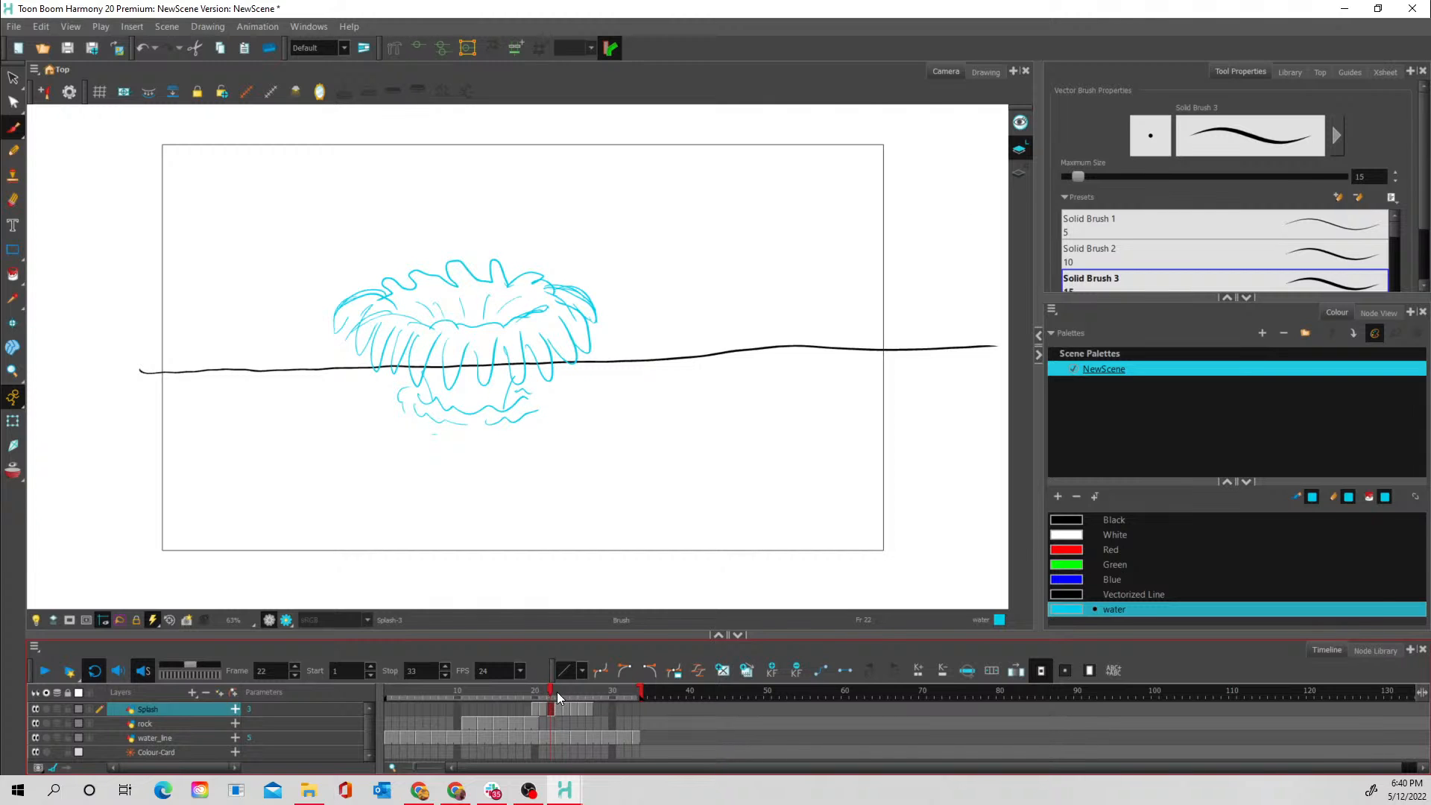
{"action": "left_click", "coordinate": [13, 469]}
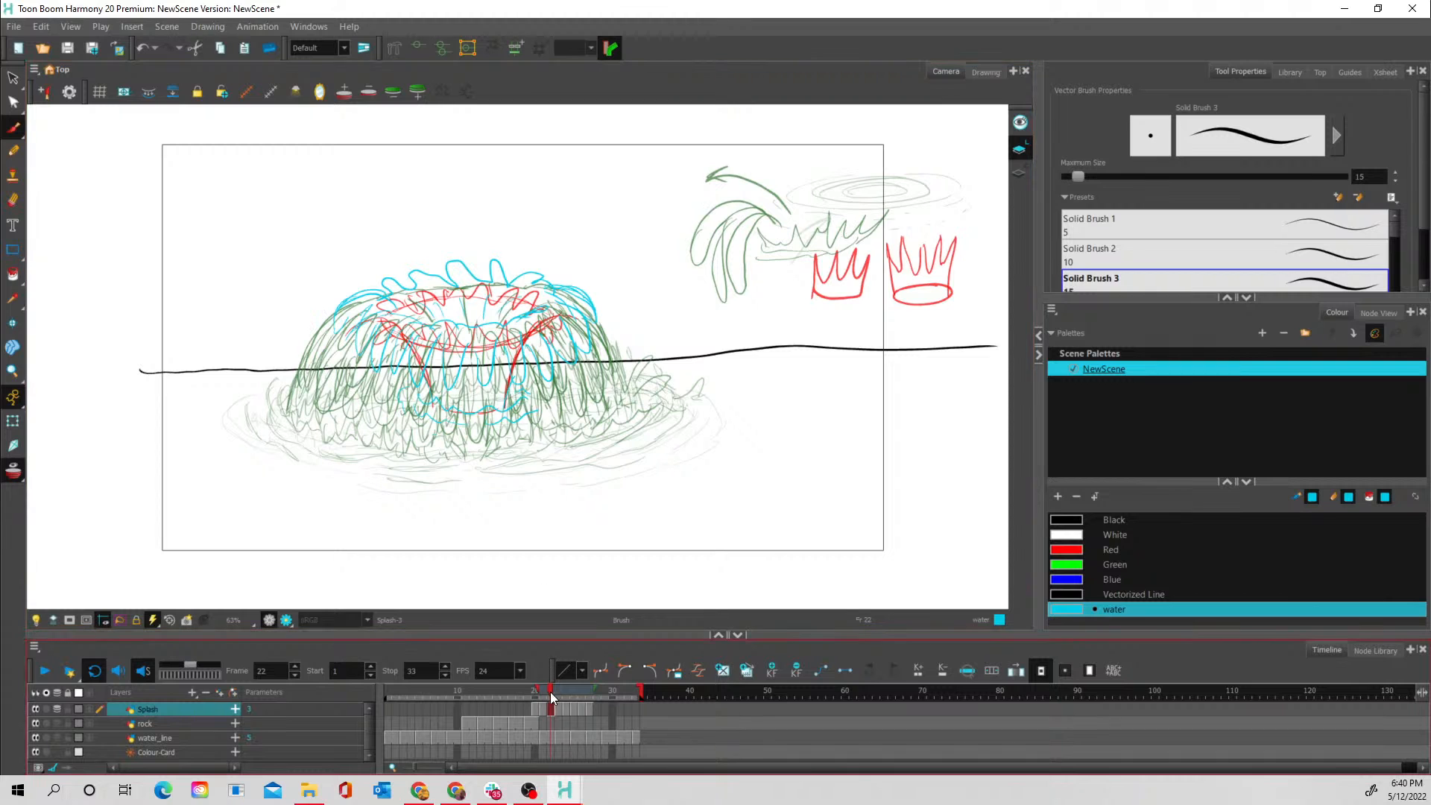
{"action": "left_click", "coordinate": [12, 77]}
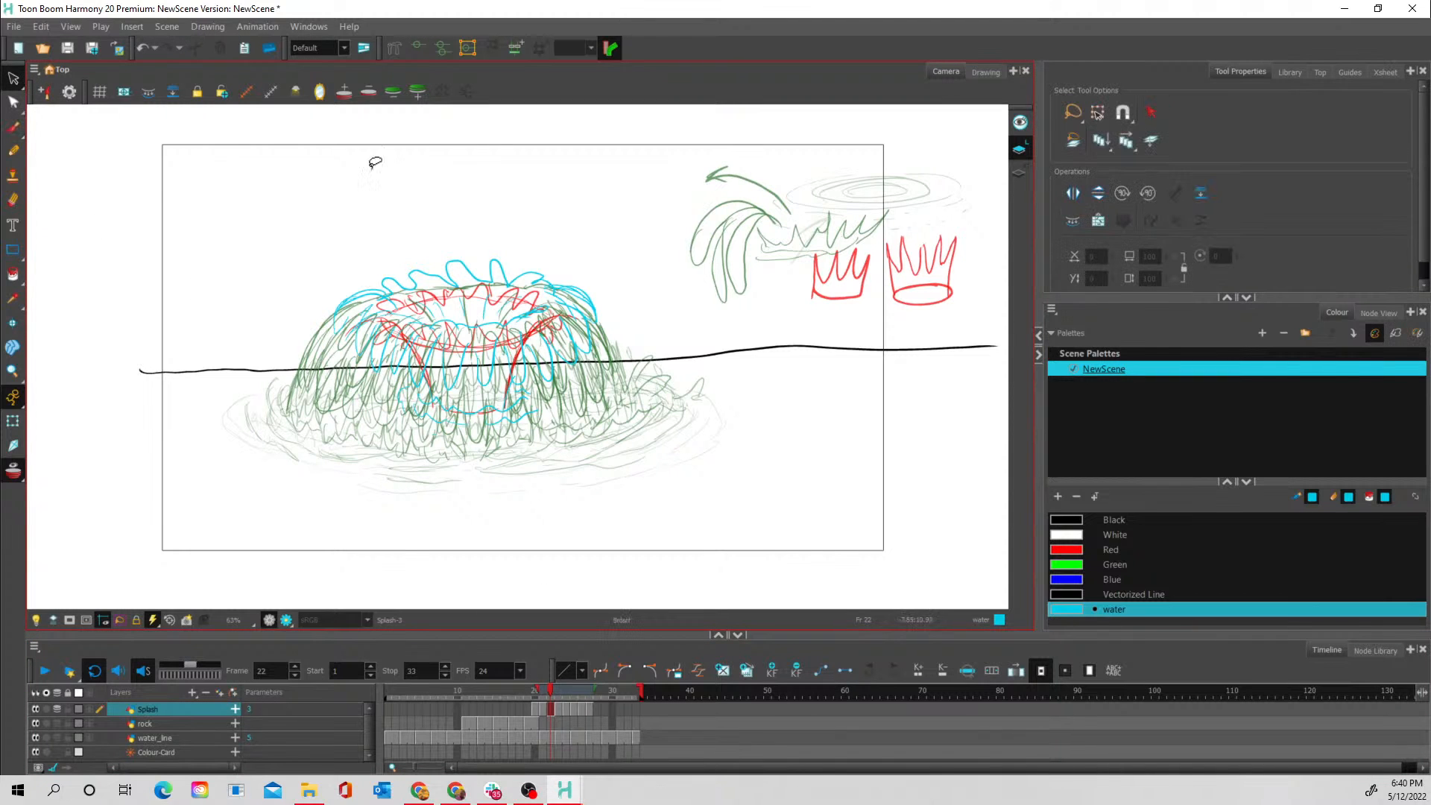
{"action": "mouse_move", "coordinate": [539, 234]}
{"action": "left_mouse_down"}
{"action": "mouse_move", "coordinate": [375, 236]}
{"action": "mouse_move", "coordinate": [303, 430]}
{"action": "mouse_move", "coordinate": [522, 495]}
{"action": "mouse_move", "coordinate": [666, 312]}
{"action": "mouse_move", "coordinate": [491, 187]}
{"action": "left_mouse_up"}
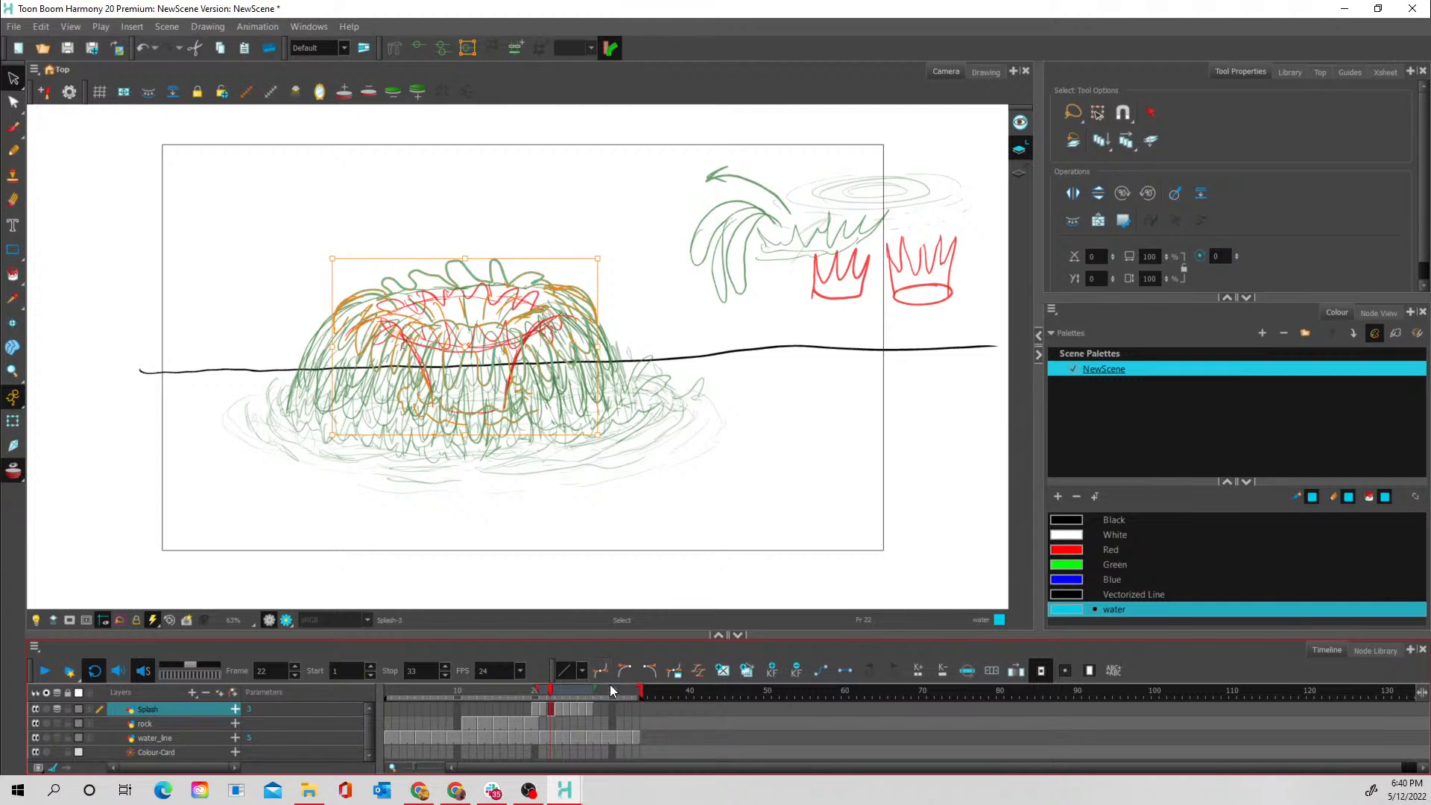
{"action": "mouse_move", "coordinate": [590, 693]}
{"action": "left_mouse_down"}
{"action": "mouse_move", "coordinate": [535, 694]}
{"action": "mouse_move", "coordinate": [607, 693]}
{"action": "mouse_move", "coordinate": [572, 695]}
{"action": "left_mouse_up"}
{"action": "left_click", "coordinate": [550, 709]}
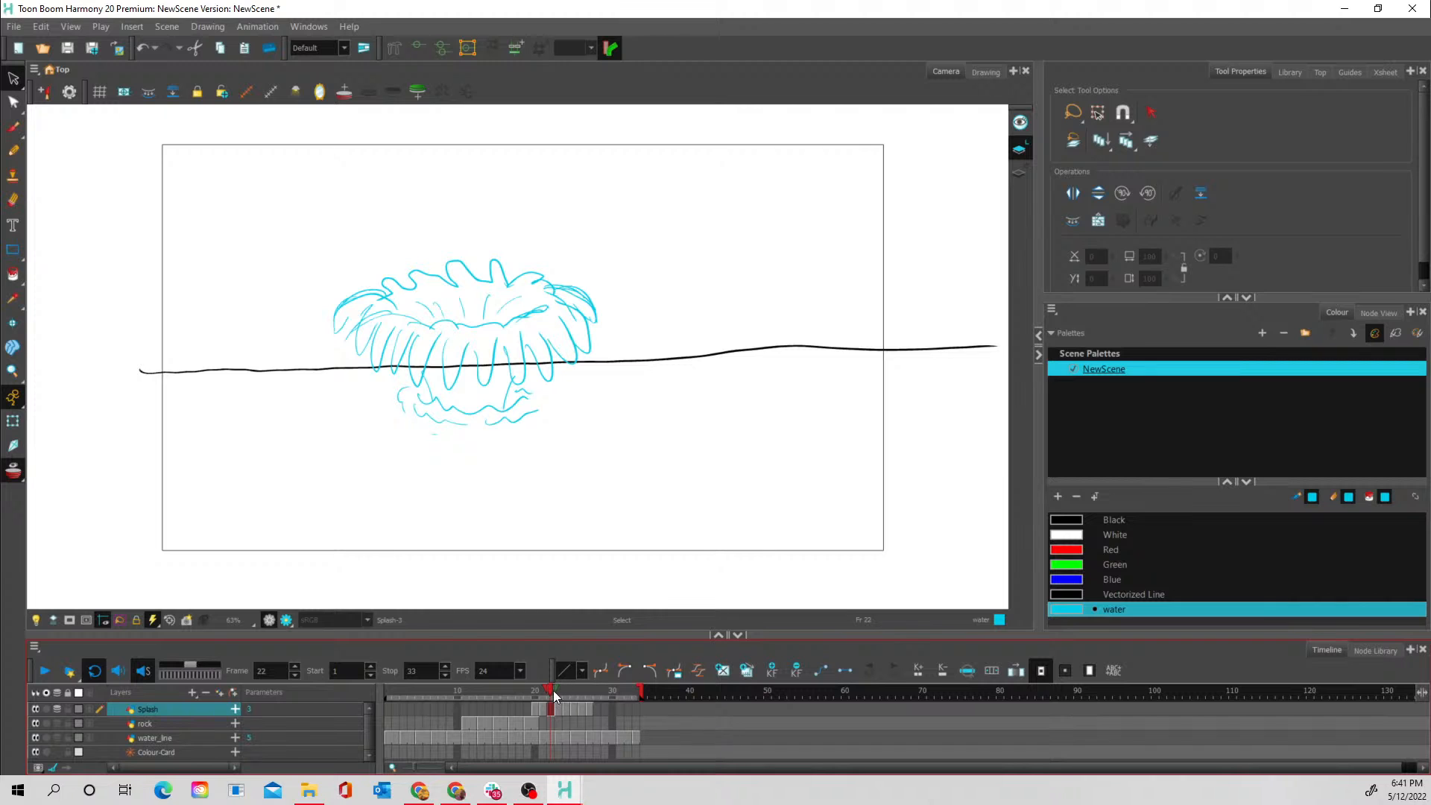
{"action": "left_click_drag", "start_coordinate": [553, 690], "coordinate": [550, 690]}
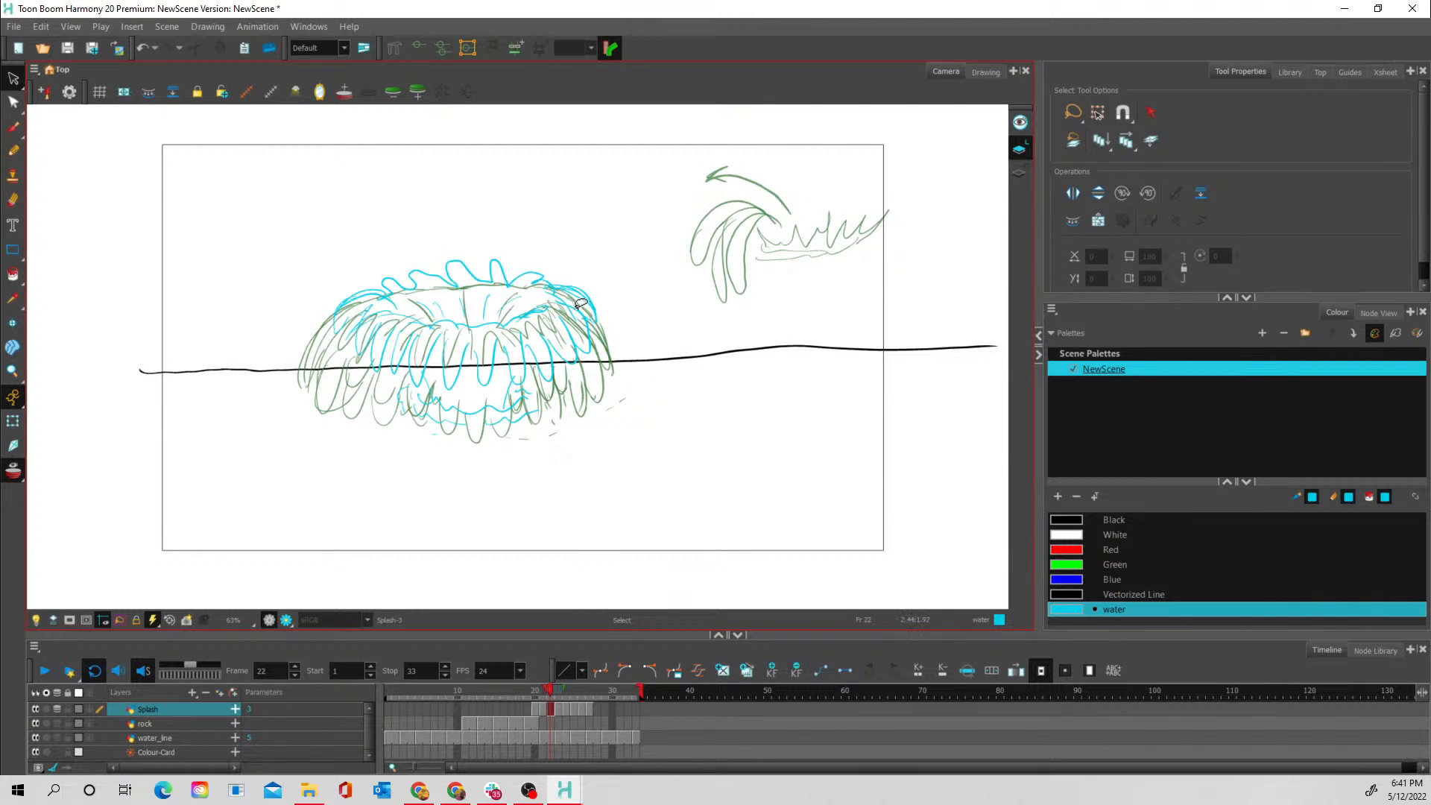
- Select the whole frame 22 splash with the Perspective tool and stretch its upper edge upward
{"action": "mouse_move", "coordinate": [597, 284]}
{"action": "left_mouse_down"}
{"action": "mouse_move", "coordinate": [556, 241]}
{"action": "mouse_move", "coordinate": [363, 245]}
{"action": "mouse_move", "coordinate": [337, 422]}
{"action": "mouse_move", "coordinate": [568, 434]}
{"action": "mouse_move", "coordinate": [552, 233]}
{"action": "left_mouse_up"}
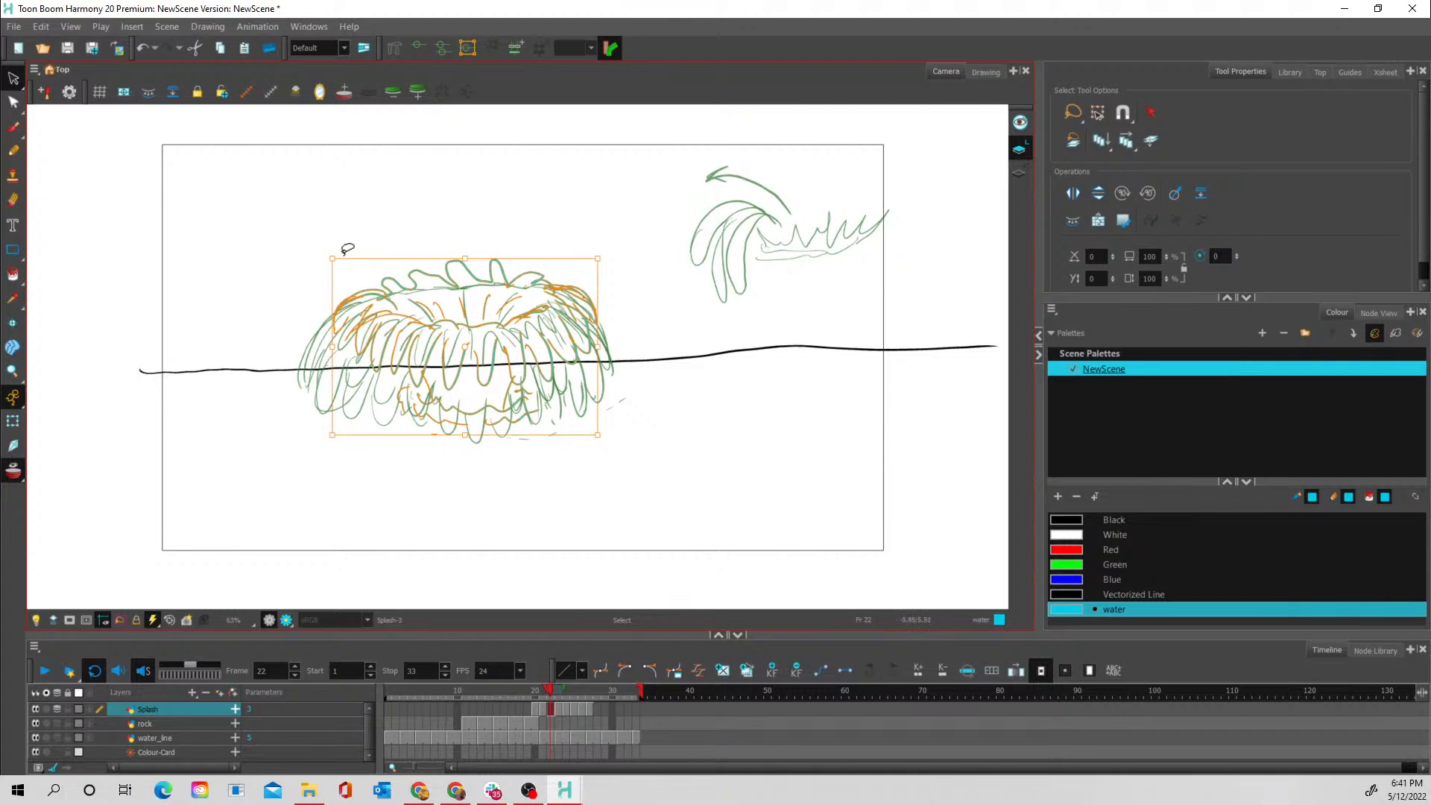
{"action": "left_click", "coordinate": [15, 105]}
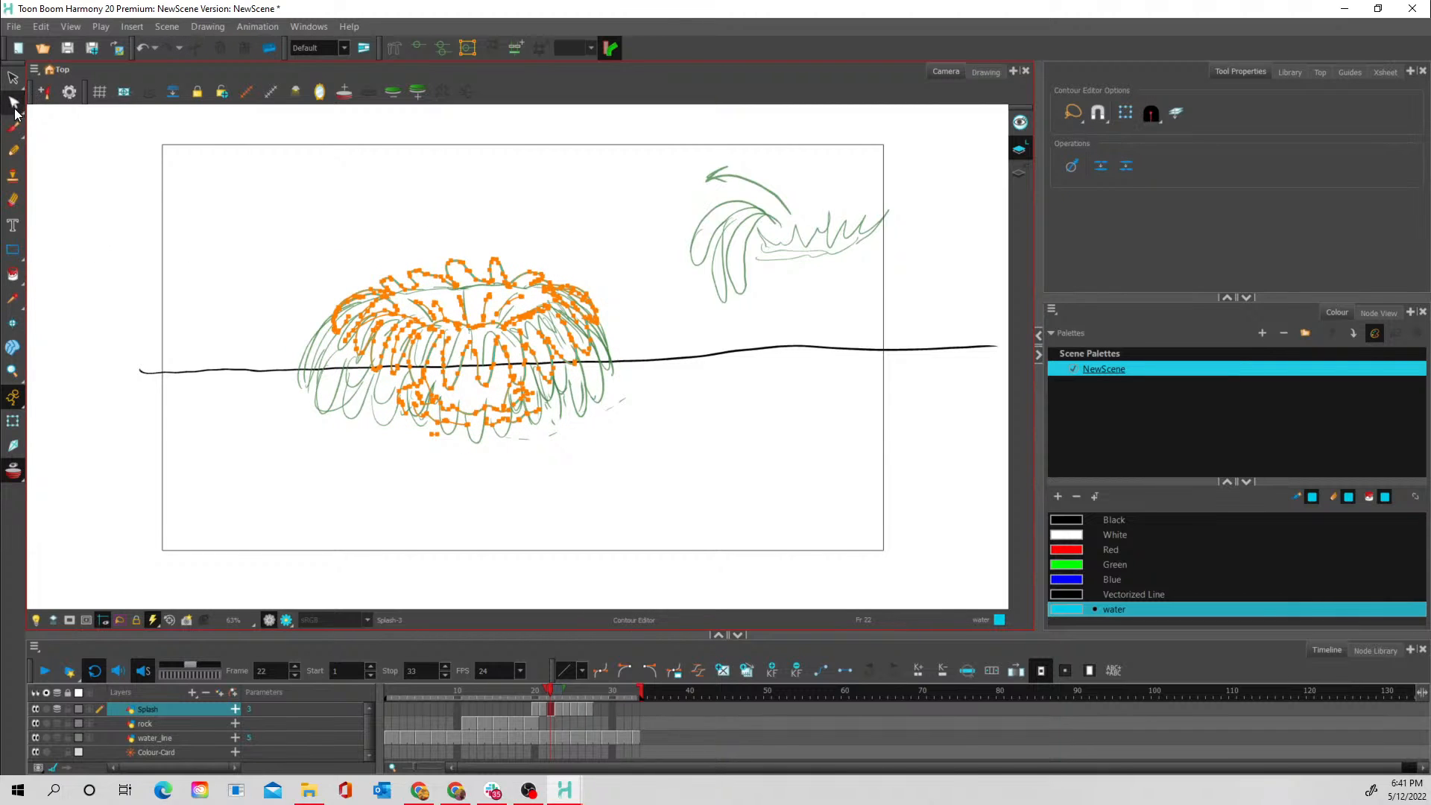
{"action": "left_click", "coordinate": [21, 111]}
{"action": "left_click", "coordinate": [75, 164]}
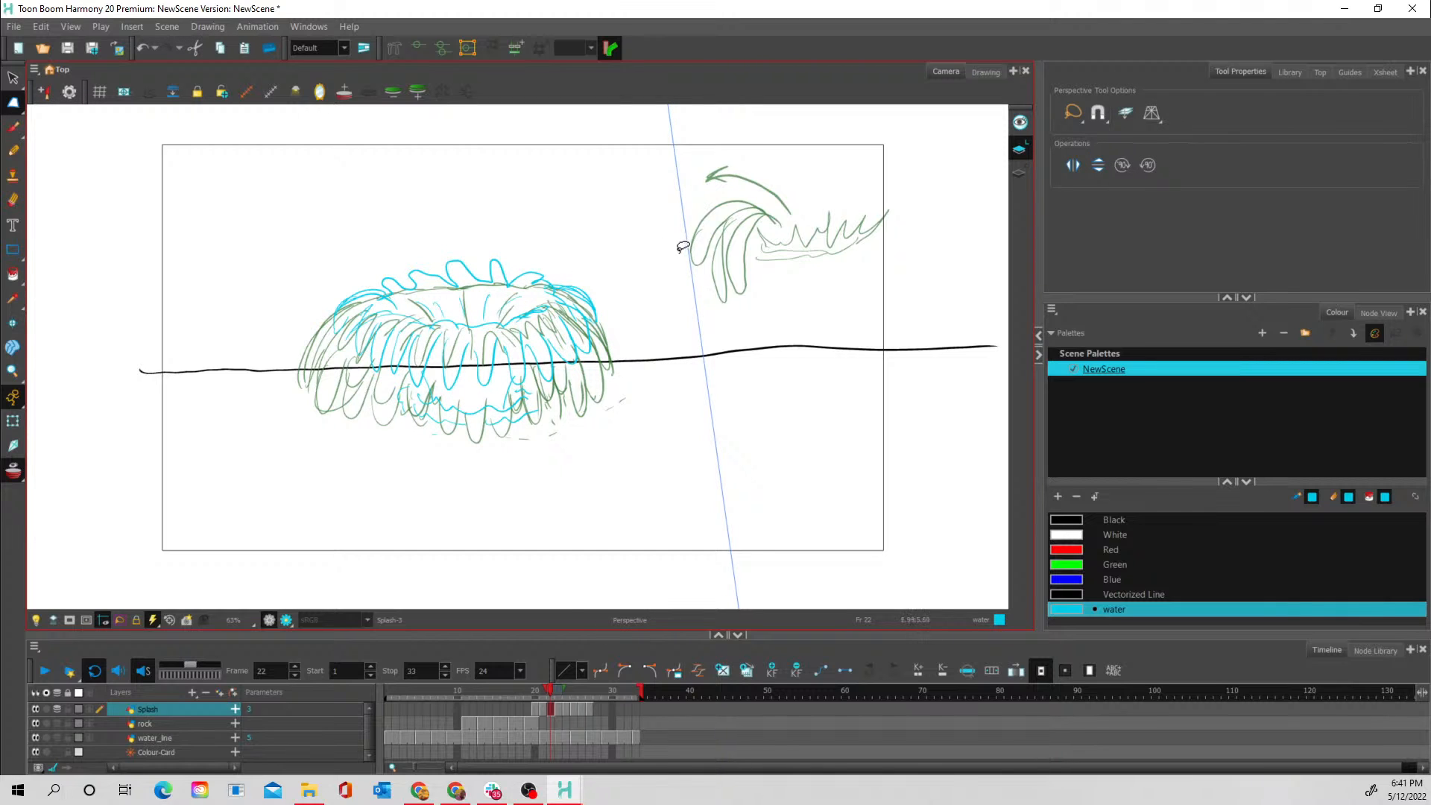
{"action": "left_click", "coordinate": [601, 266]}
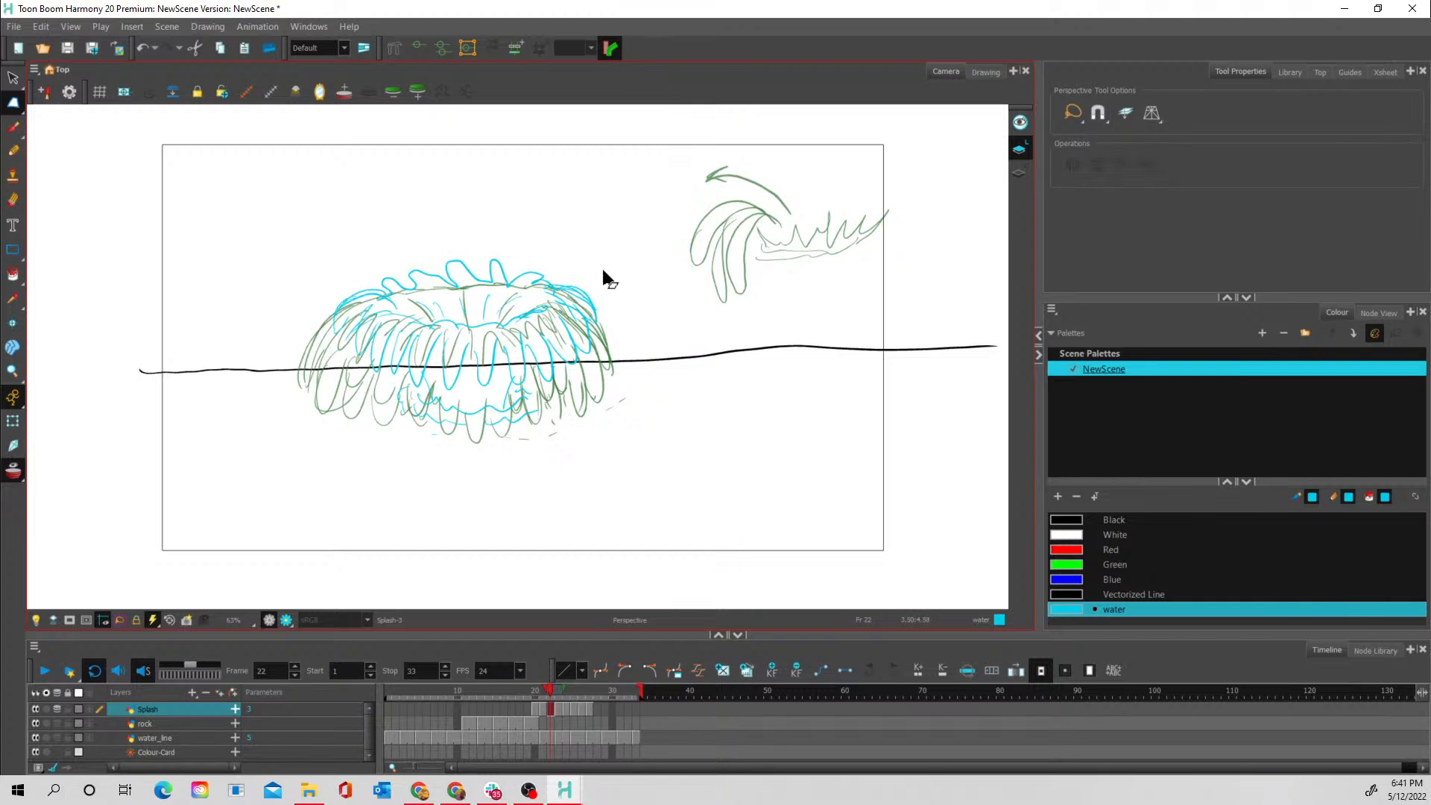
{"action": "mouse_move", "coordinate": [568, 257]}
{"action": "left_mouse_down"}
{"action": "mouse_move", "coordinate": [302, 390]}
{"action": "mouse_move", "coordinate": [629, 293]}
{"action": "mouse_move", "coordinate": [545, 213]}
{"action": "left_mouse_up"}
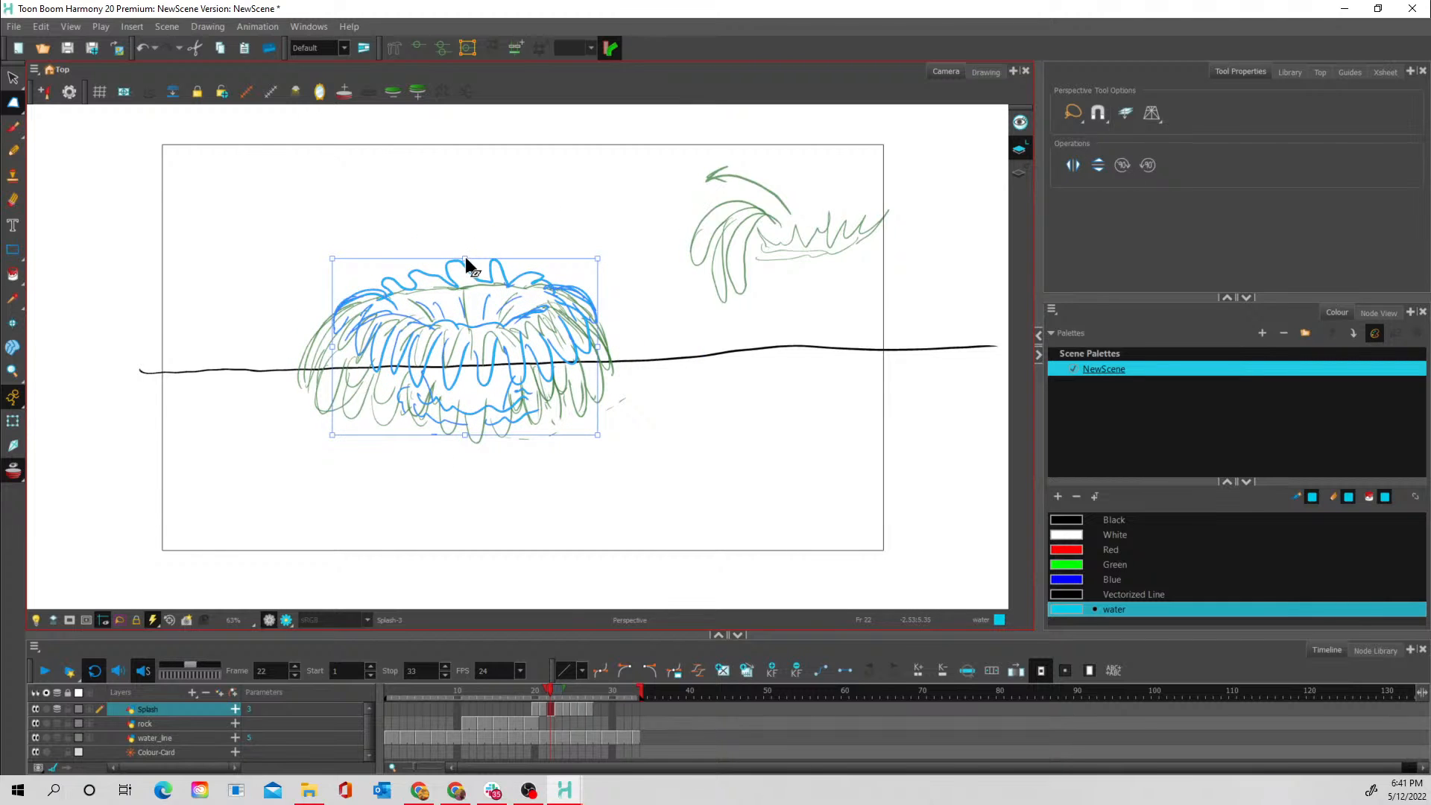
{"action": "left_click_drag", "start_coordinate": [465, 257], "coordinate": [466, 227]}
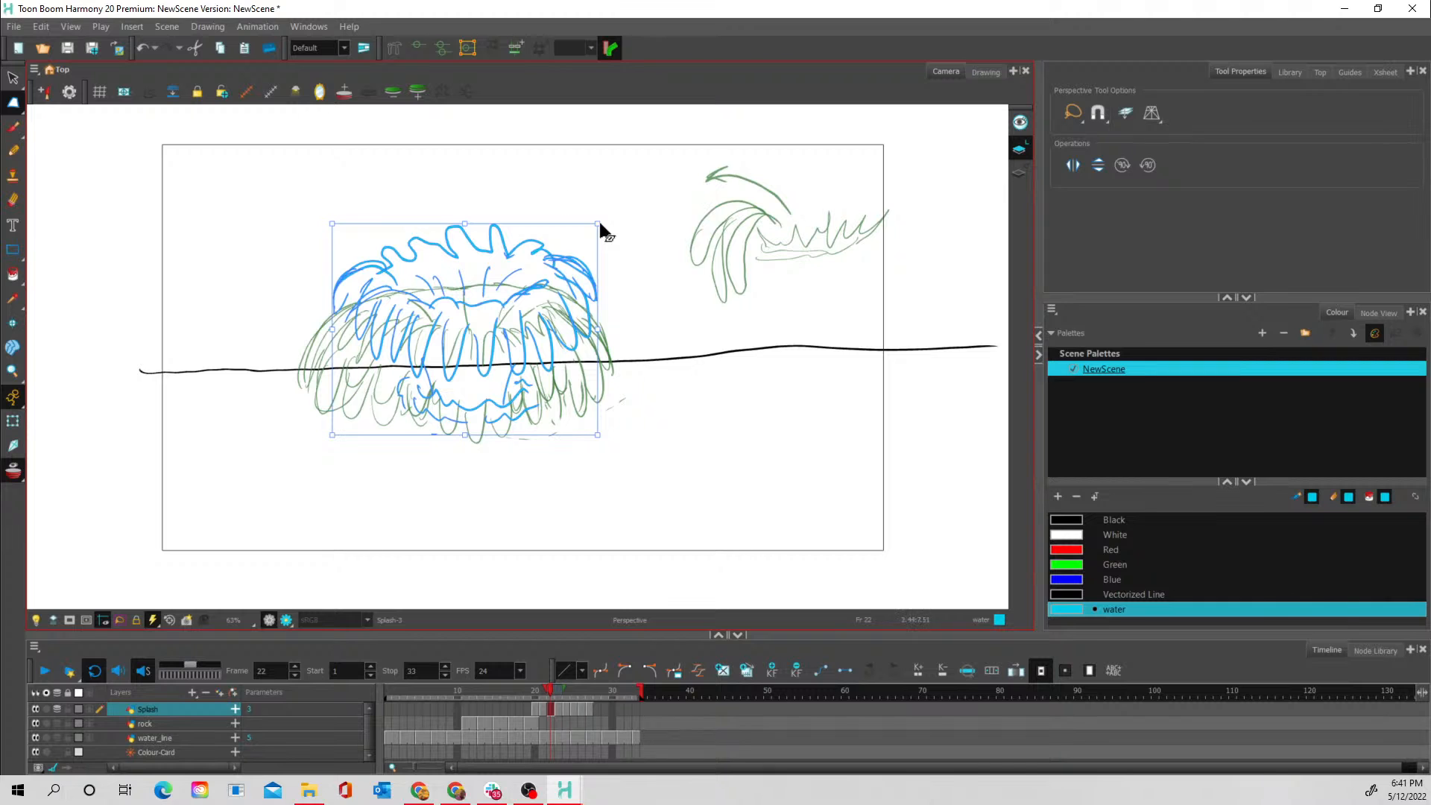
- Flare the frame 22 splash by pulling its two upper corners outward and its two lower corners inward
{"action": "left_click_drag", "start_coordinate": [598, 224], "coordinate": [611, 222]}
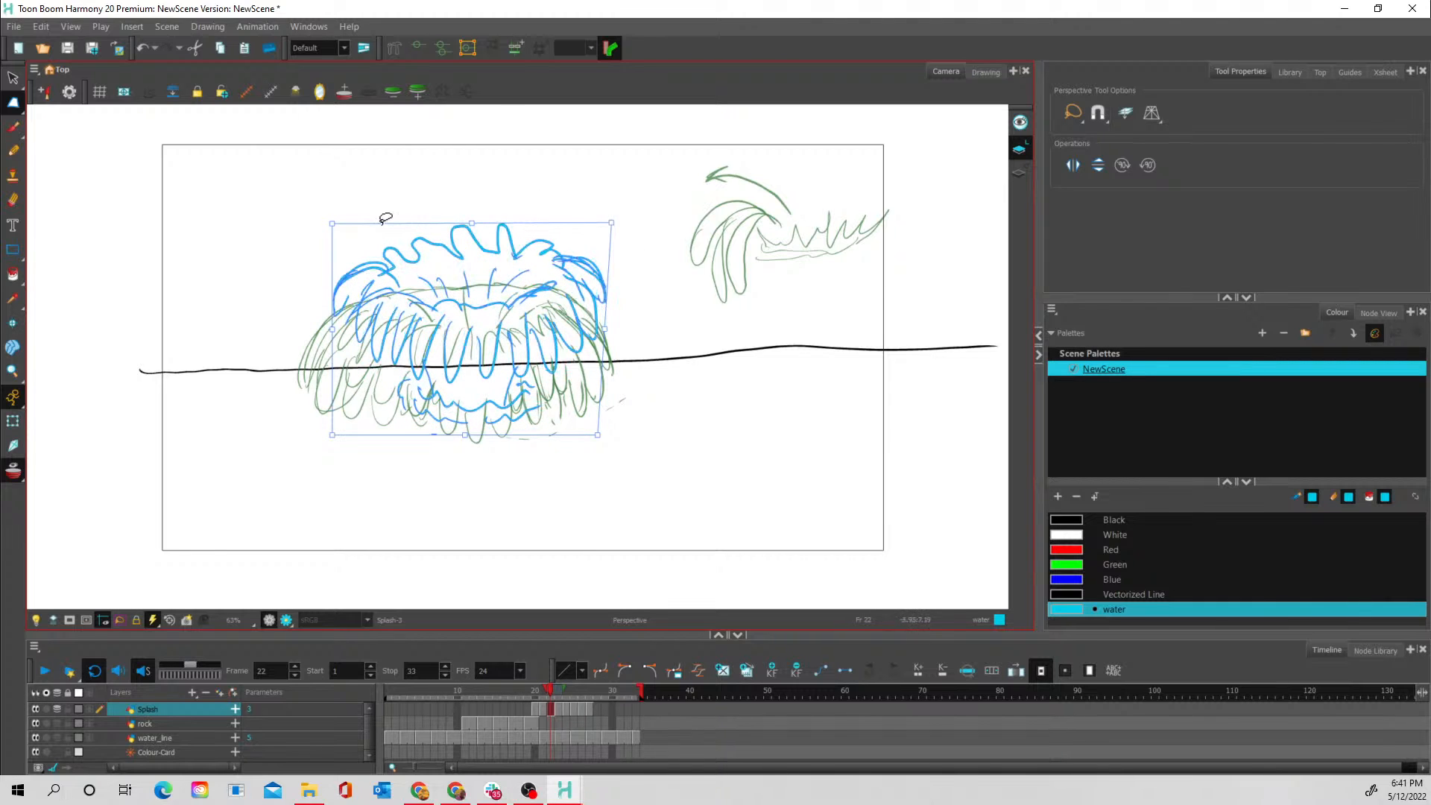
{"action": "left_click_drag", "start_coordinate": [334, 225], "coordinate": [316, 217]}
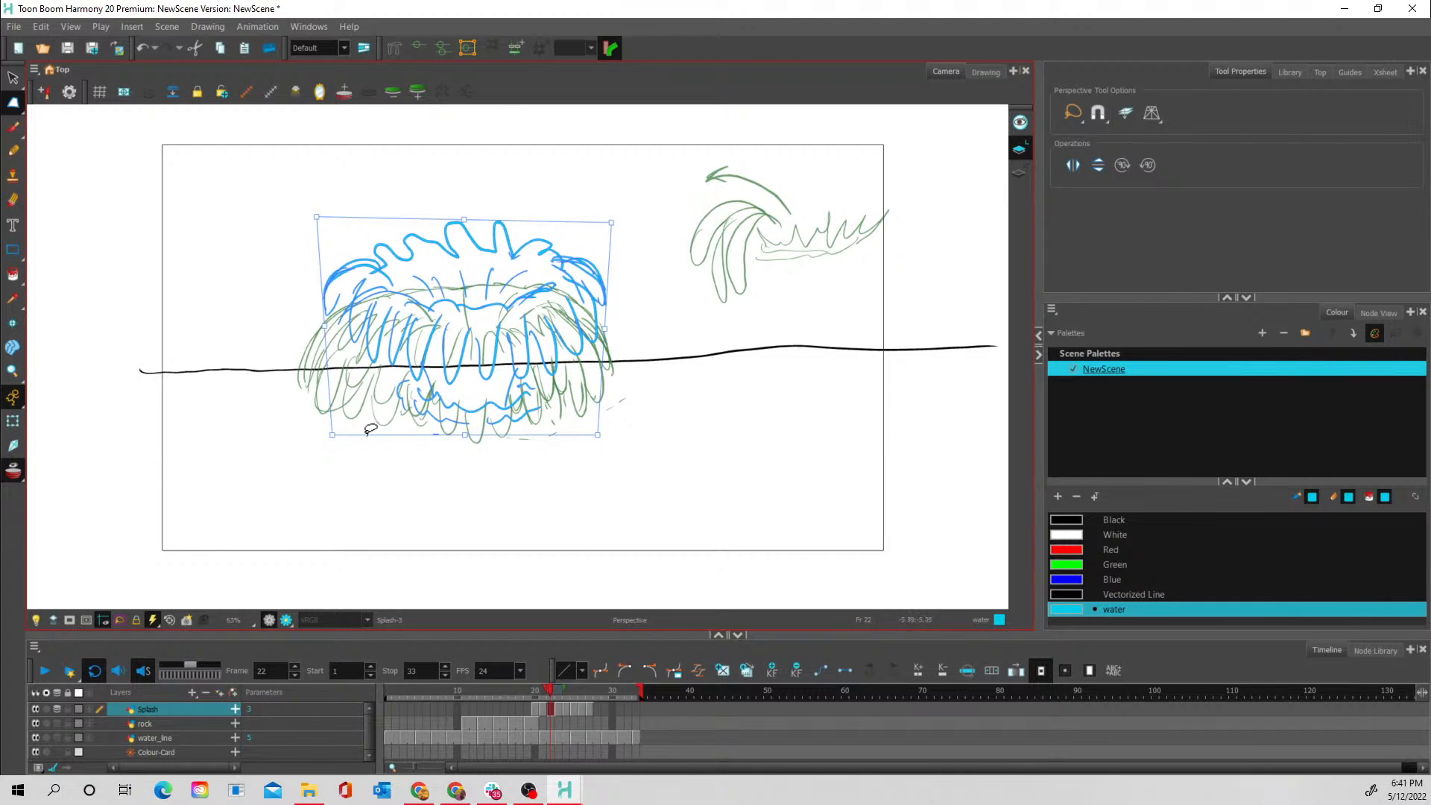
{"action": "left_click_drag", "start_coordinate": [332, 436], "coordinate": [351, 436]}
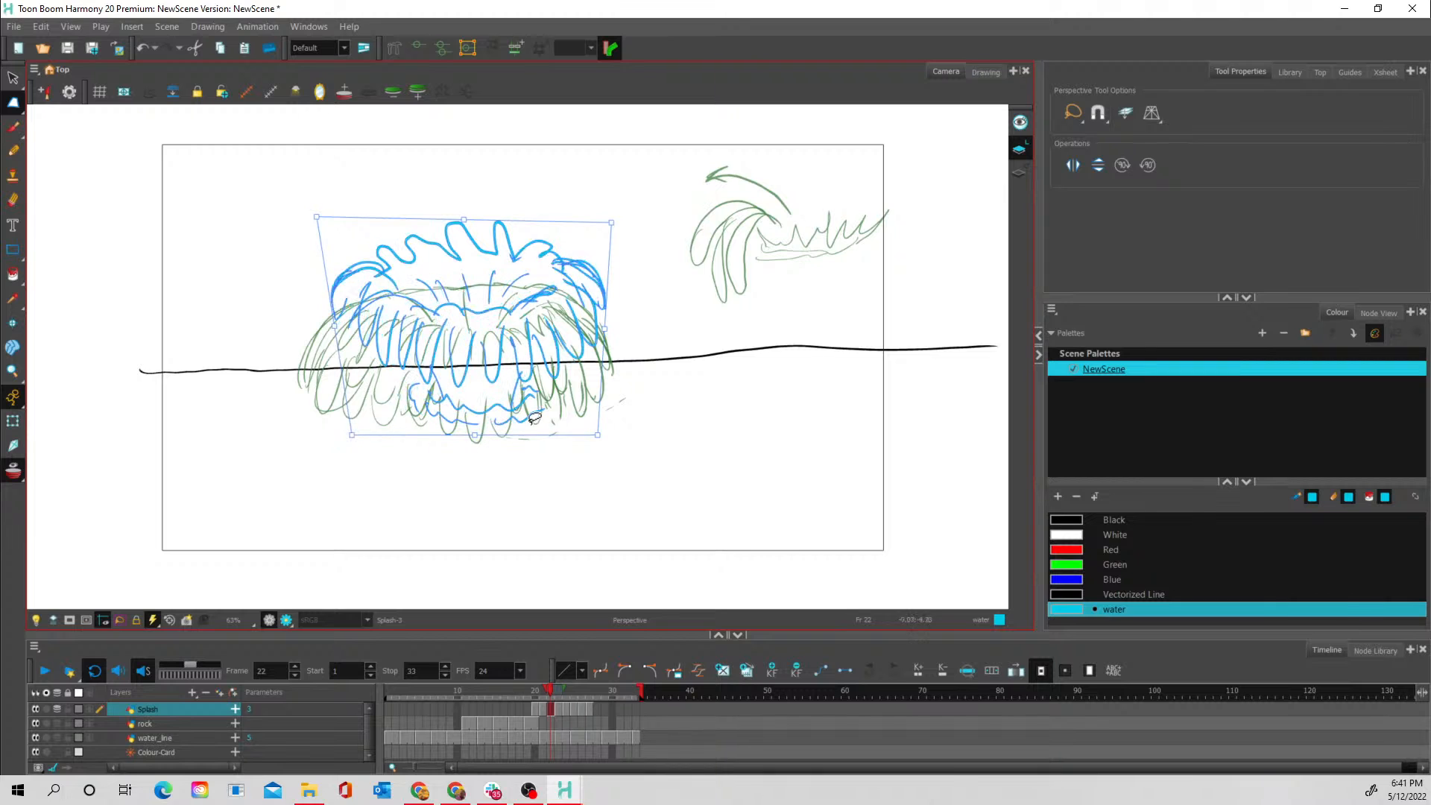
{"action": "left_click_drag", "start_coordinate": [598, 437], "coordinate": [588, 431]}
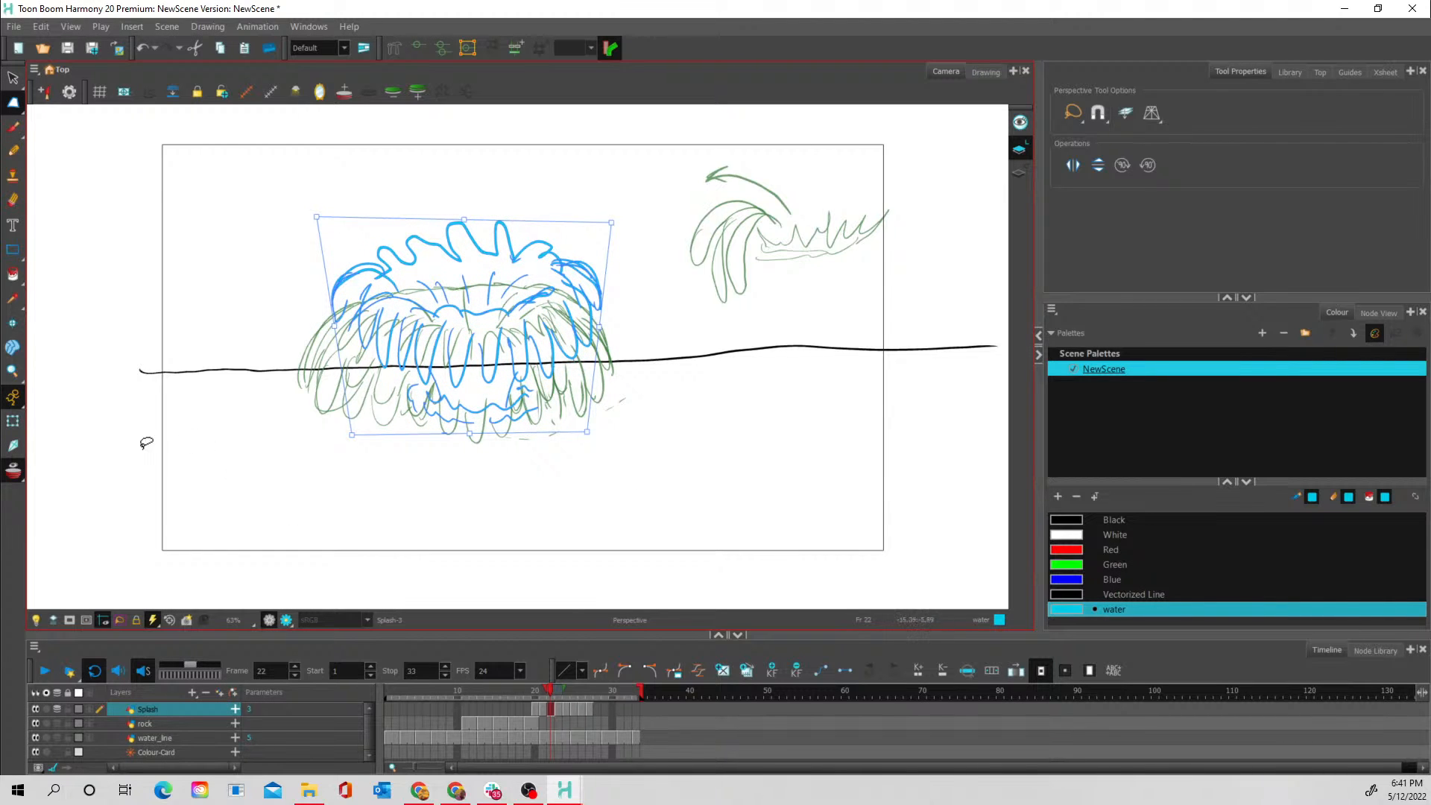
- Scrub the splash from frame 19 to empty frame 28 and extend the onion skin range back to show the preceding drawing
{"action": "left_click", "coordinate": [526, 693]}
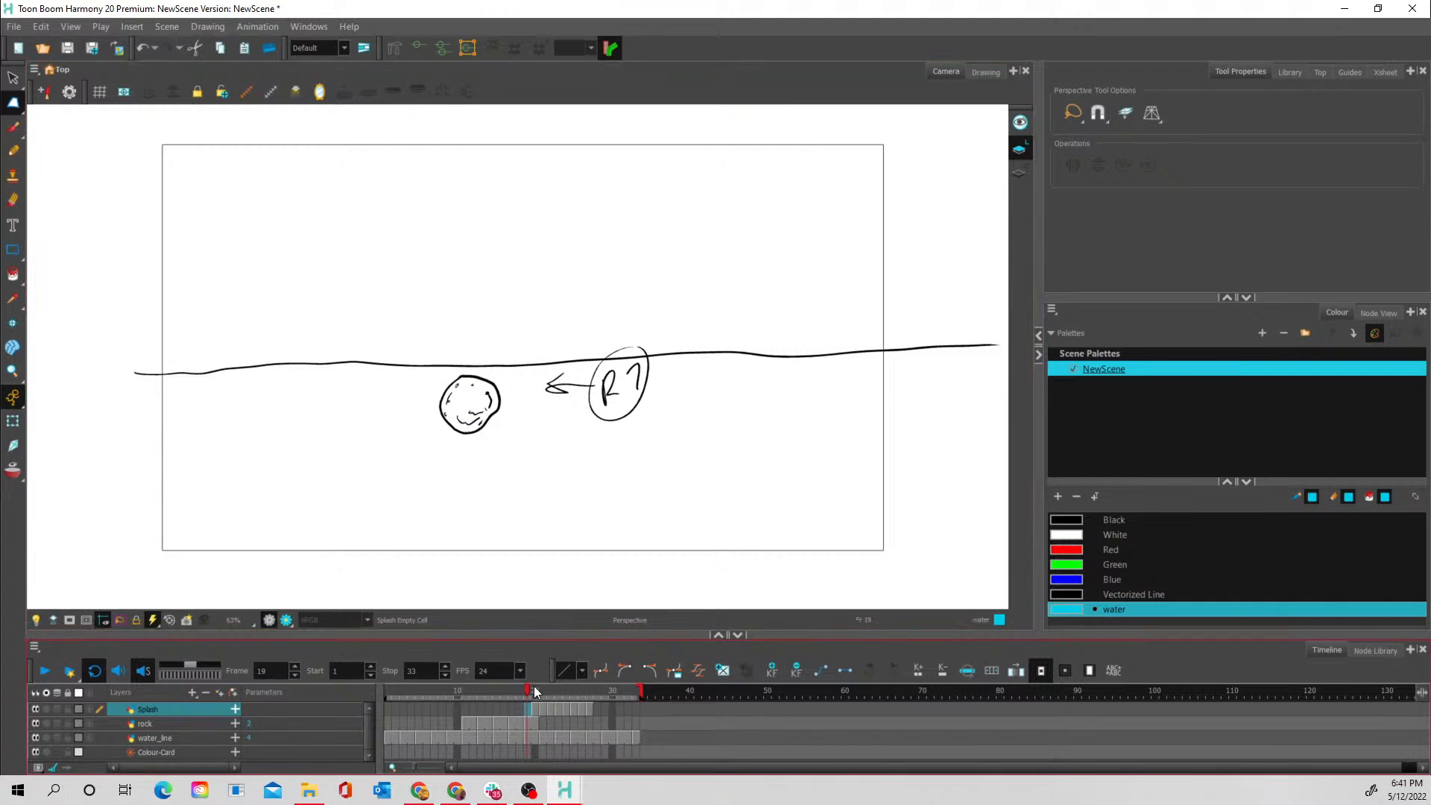
{"action": "left_click_drag", "start_coordinate": [532, 690], "coordinate": [596, 684]}
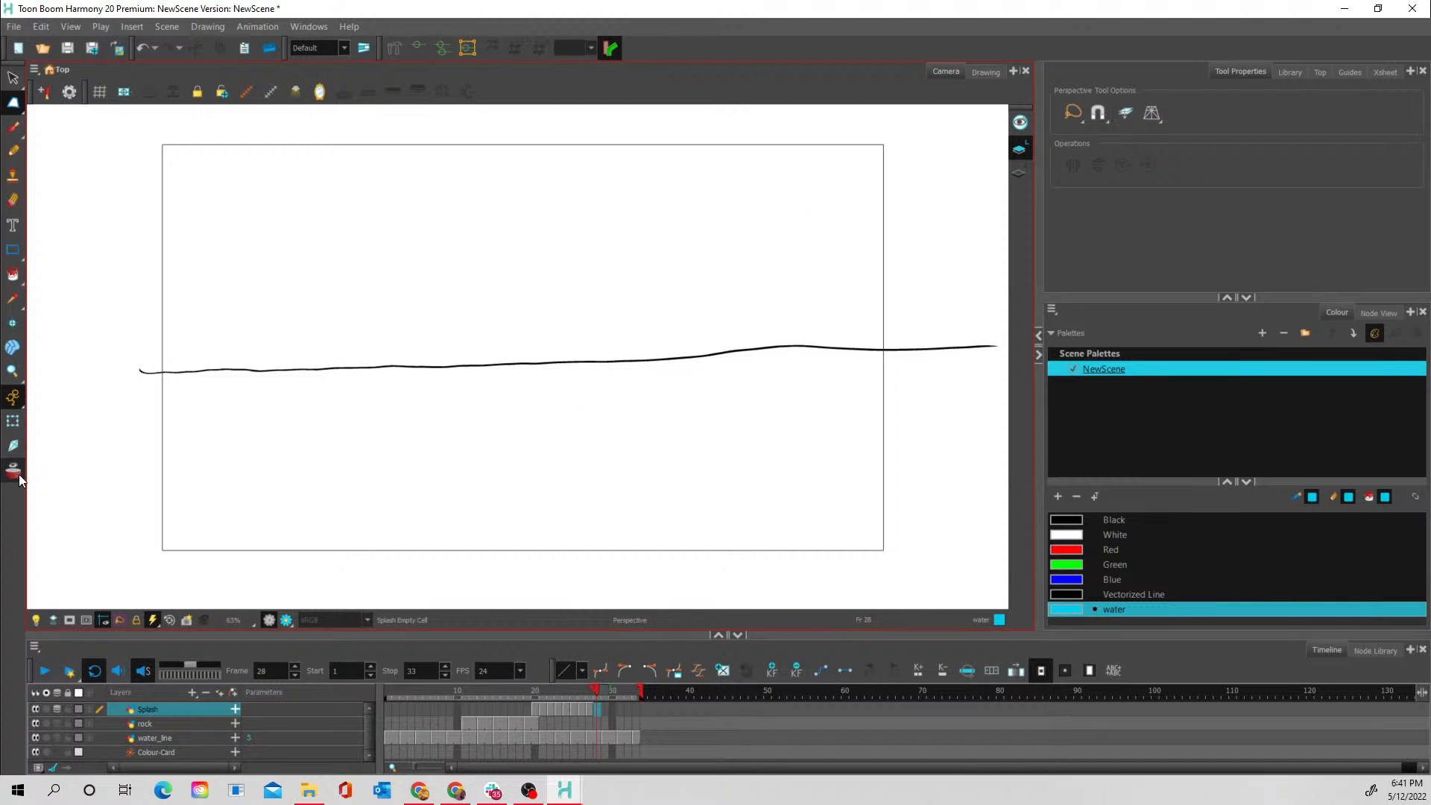
{"action": "left_click", "coordinate": [593, 690]}
{"action": "left_click_drag", "start_coordinate": [594, 693], "coordinate": [587, 694]}
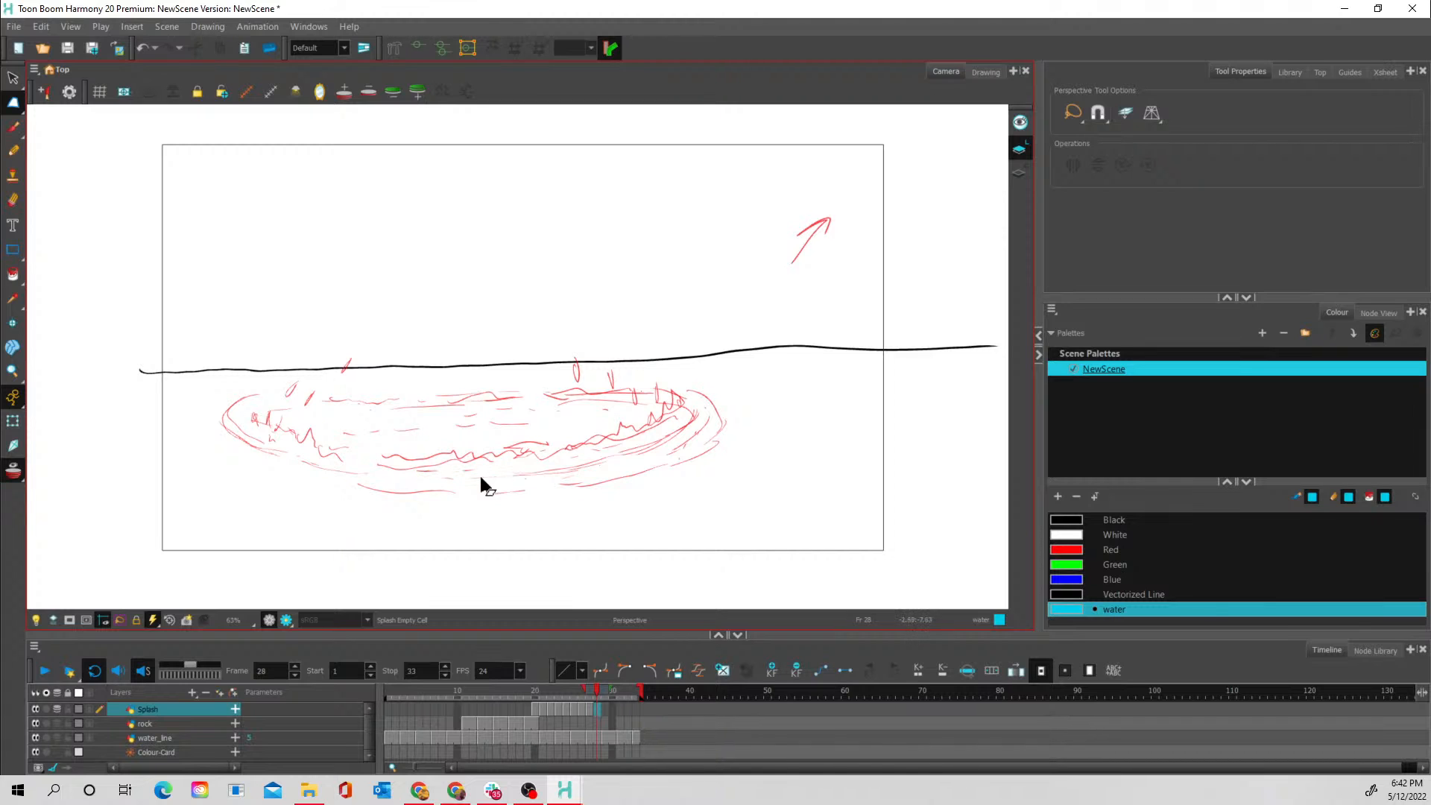
- Brush a broken outer ripple ring on frame 28, slightly wider than the onion-skinned one, with short dashes inside its front edge
{"action": "left_click", "coordinate": [13, 127]}
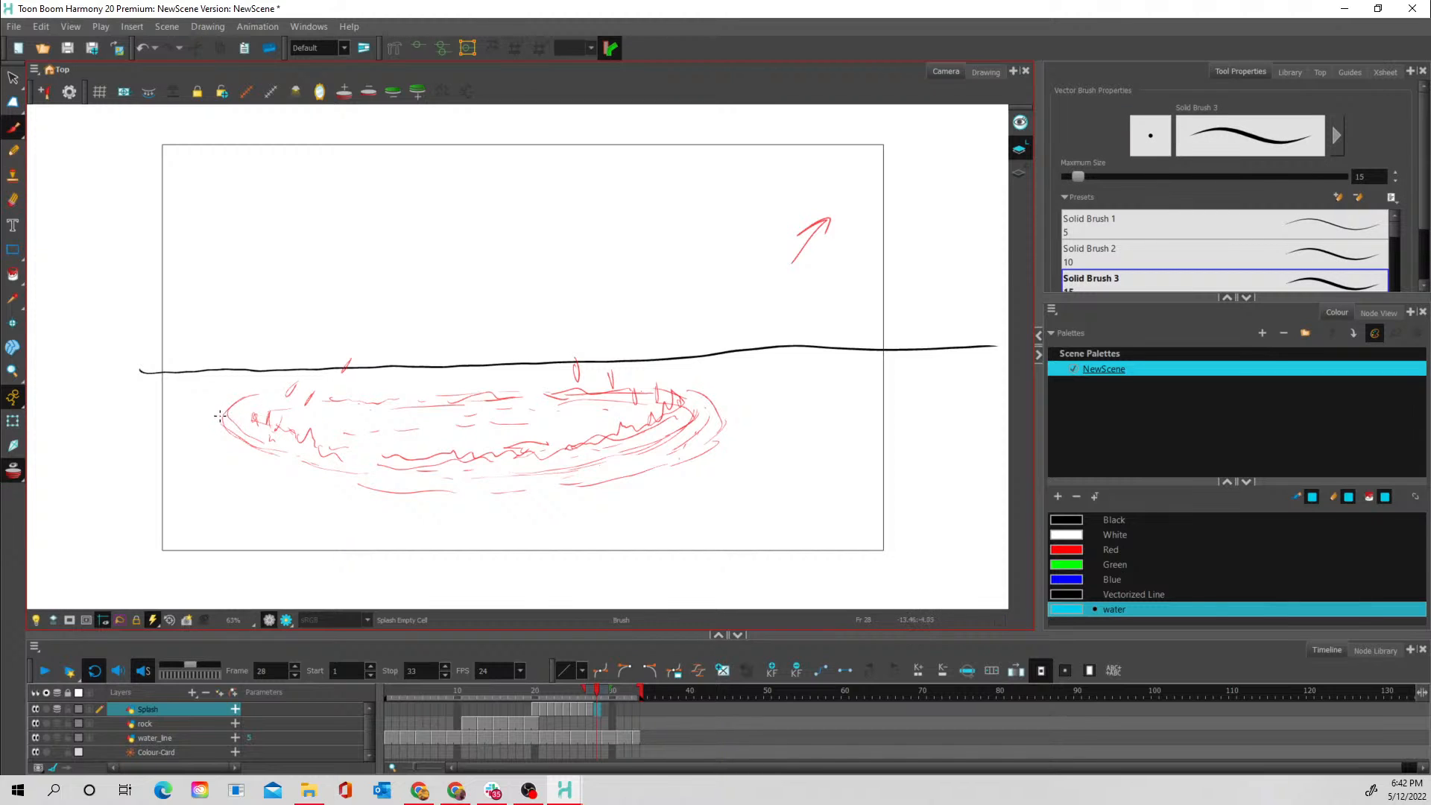
{"action": "mouse_move", "coordinate": [238, 400]}
{"action": "left_mouse_down"}
{"action": "mouse_move", "coordinate": [204, 428]}
{"action": "mouse_move", "coordinate": [234, 398]}
{"action": "mouse_move", "coordinate": [207, 417]}
{"action": "mouse_move", "coordinate": [238, 456]}
{"action": "mouse_move", "coordinate": [440, 508]}
{"action": "mouse_move", "coordinate": [705, 462]}
{"action": "left_mouse_up"}
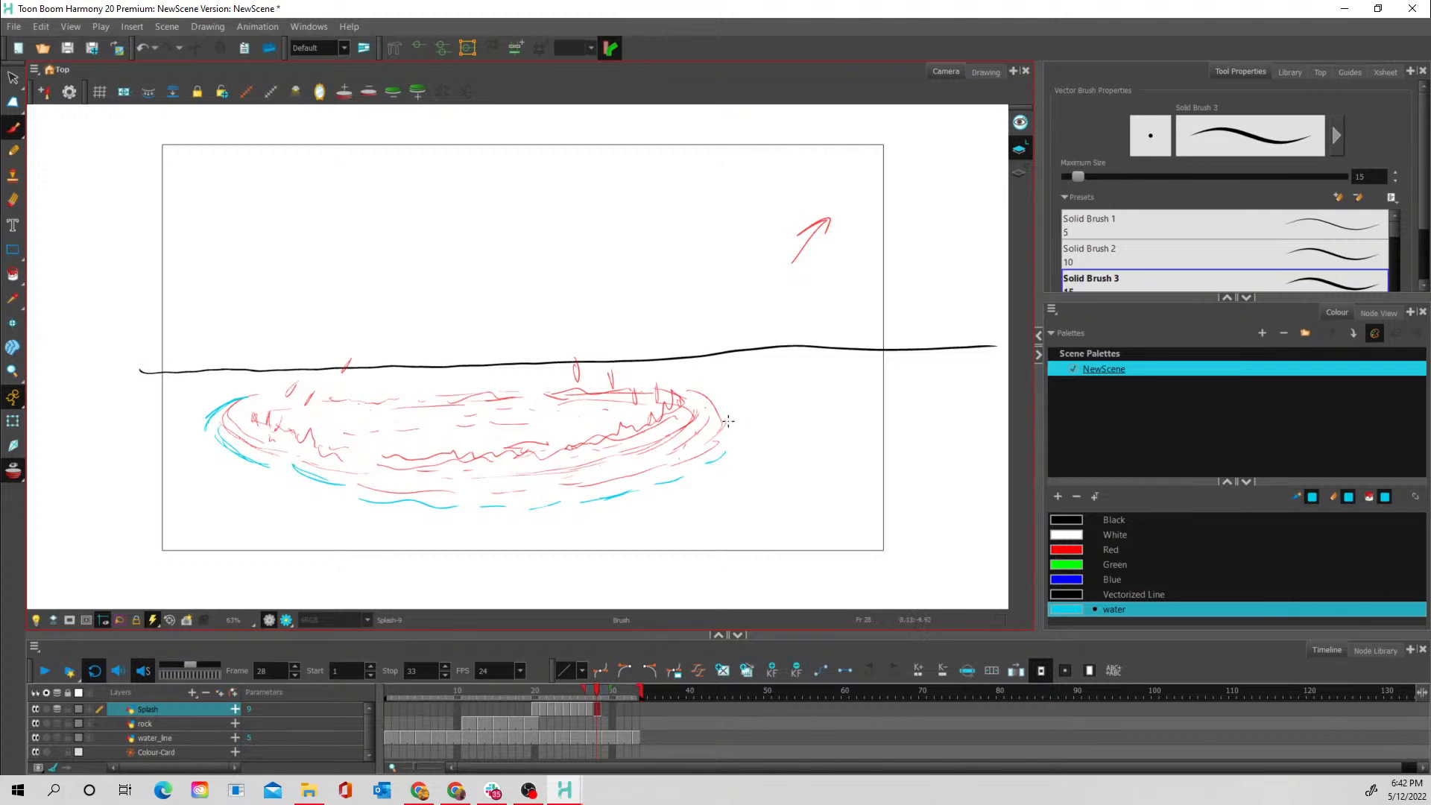
{"action": "mouse_move", "coordinate": [724, 415]}
{"action": "left_mouse_down"}
{"action": "mouse_move", "coordinate": [723, 429]}
{"action": "mouse_move", "coordinate": [715, 415]}
{"action": "left_mouse_up"}
{"action": "left_click_drag", "start_coordinate": [556, 477], "coordinate": [522, 479]}
{"action": "left_click_drag", "start_coordinate": [425, 481], "coordinate": [447, 483]}
- Draw short dashes along the back edge of the frame 28 ripple and small droplets near its left and right ends
{"action": "left_click_drag", "start_coordinate": [383, 394], "coordinate": [432, 392]}
{"action": "left_click_drag", "start_coordinate": [538, 386], "coordinate": [585, 388]}
{"action": "left_click_drag", "start_coordinate": [339, 398], "coordinate": [358, 395]}
{"action": "mouse_move", "coordinate": [276, 418]}
{"action": "left_mouse_down"}
{"action": "mouse_move", "coordinate": [296, 423]}
{"action": "mouse_move", "coordinate": [332, 388]}
{"action": "left_mouse_up"}
{"action": "left_click_drag", "start_coordinate": [589, 398], "coordinate": [618, 404]}
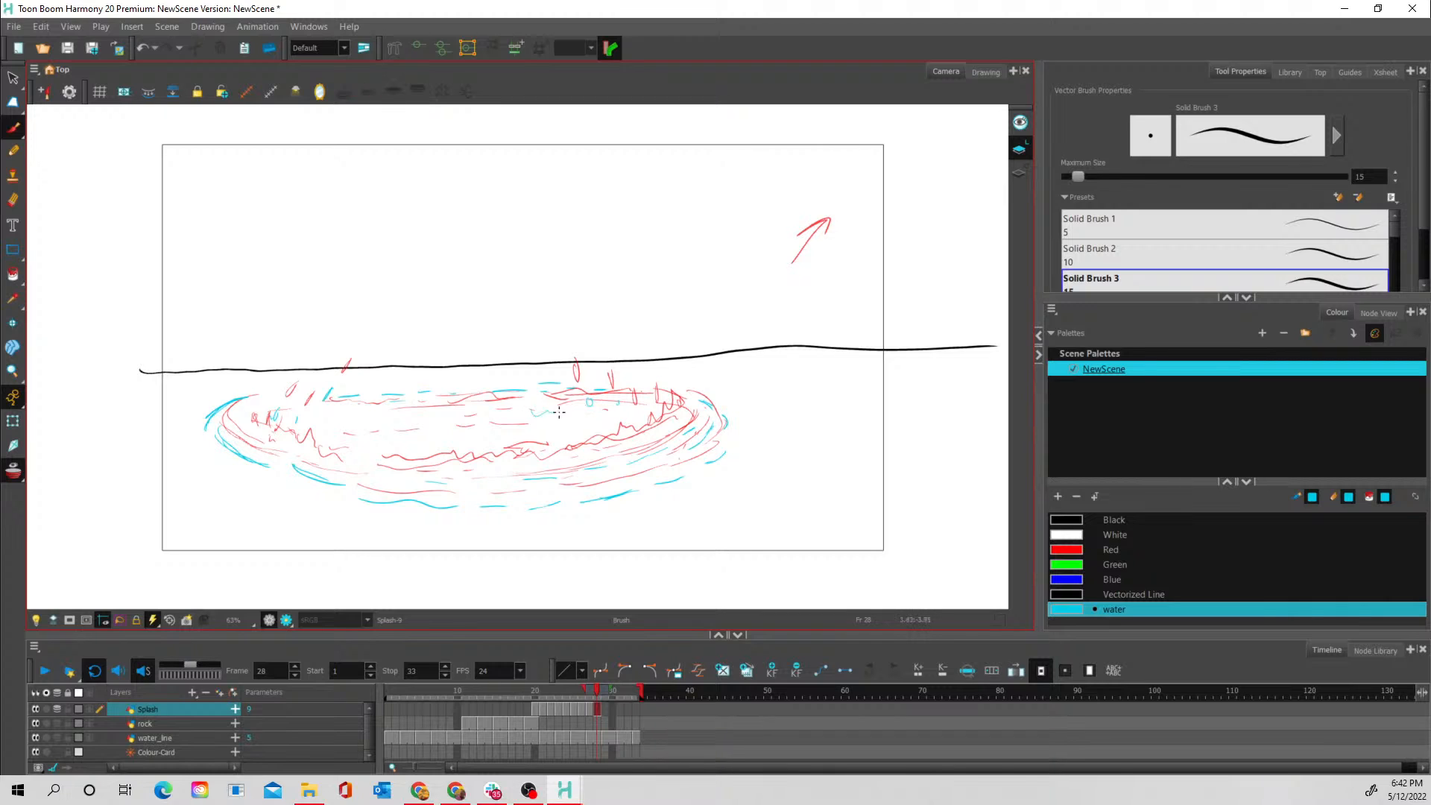
- Draw wavy ripple strokes inside the frame 28 ring along its back, centre, front and both sides, and turn onion skin off
{"action": "mouse_move", "coordinate": [397, 414]}
{"action": "left_mouse_down"}
{"action": "mouse_move", "coordinate": [513, 419]}
{"action": "mouse_move", "coordinate": [553, 403]}
{"action": "left_mouse_up"}
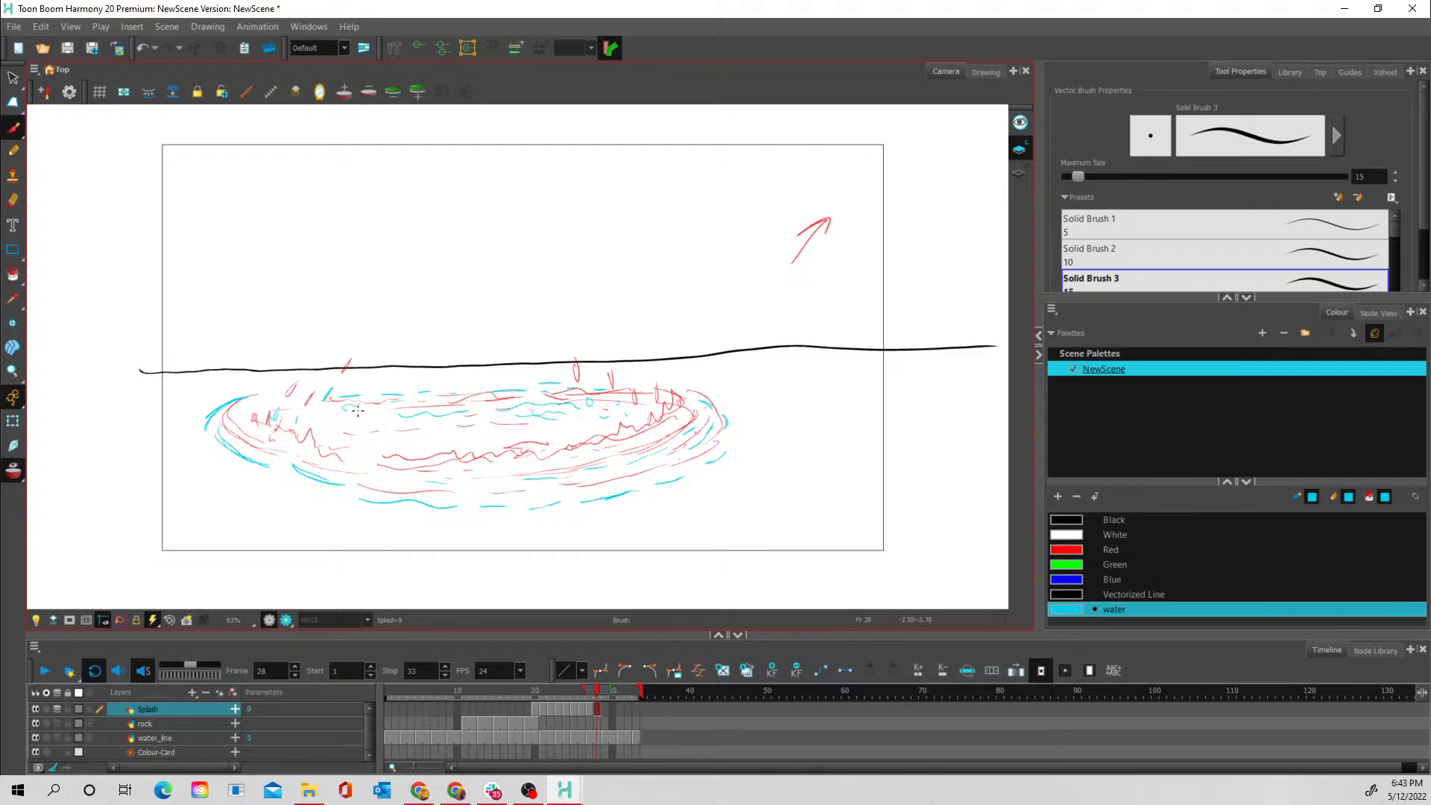
{"action": "mouse_move", "coordinate": [343, 407]}
{"action": "left_mouse_down"}
{"action": "mouse_move", "coordinate": [374, 410]}
{"action": "mouse_move", "coordinate": [305, 418]}
{"action": "mouse_move", "coordinate": [382, 427]}
{"action": "mouse_move", "coordinate": [325, 442]}
{"action": "mouse_move", "coordinate": [360, 451]}
{"action": "left_mouse_up"}
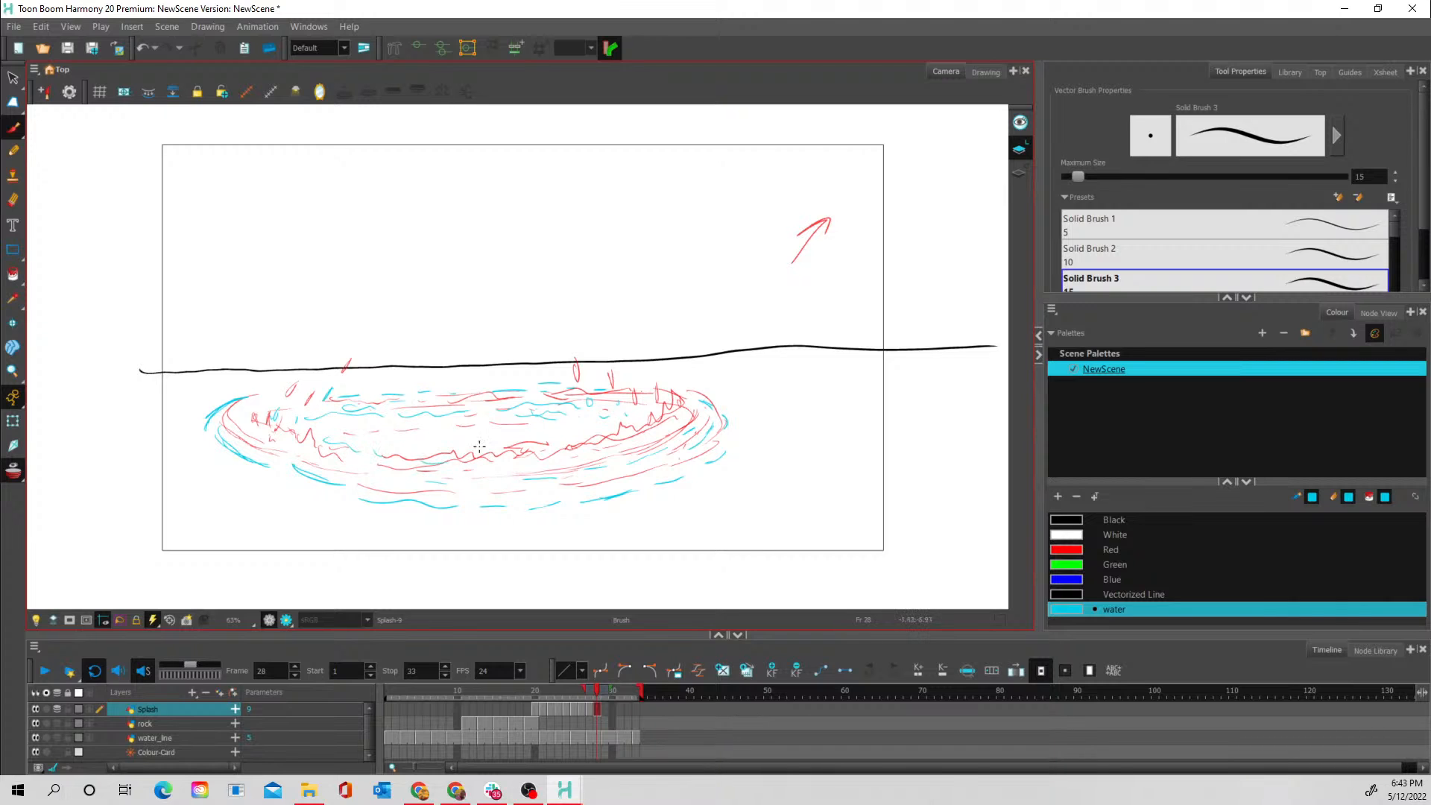
{"action": "mouse_move", "coordinate": [512, 447]}
{"action": "left_mouse_down"}
{"action": "mouse_move", "coordinate": [537, 469]}
{"action": "mouse_move", "coordinate": [661, 448]}
{"action": "left_mouse_up"}
{"action": "mouse_move", "coordinate": [574, 467]}
{"action": "left_mouse_down"}
{"action": "mouse_move", "coordinate": [693, 408]}
{"action": "mouse_move", "coordinate": [588, 460]}
{"action": "left_mouse_up"}
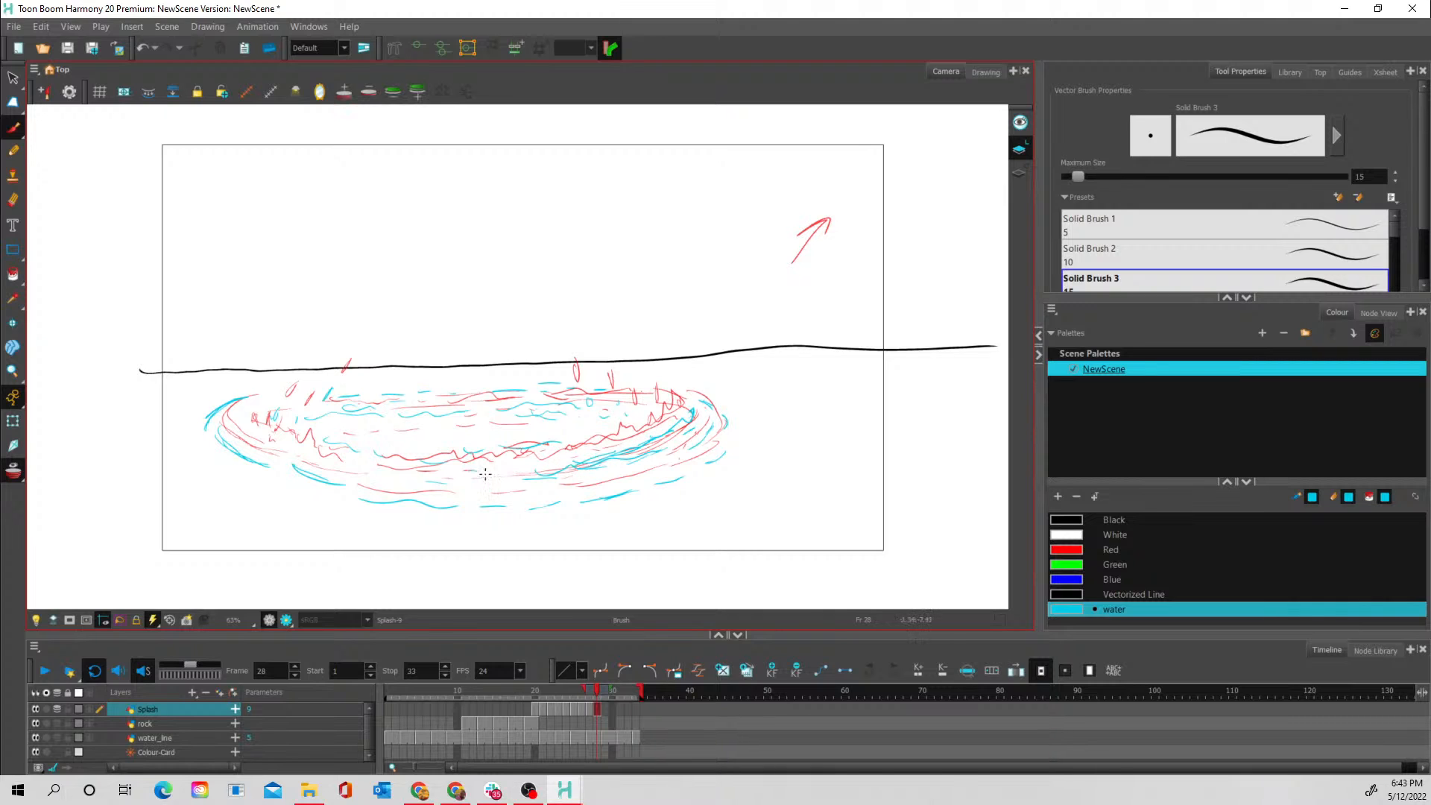
{"action": "mouse_move", "coordinate": [430, 476]}
{"action": "left_mouse_down"}
{"action": "mouse_move", "coordinate": [532, 462]}
{"action": "mouse_move", "coordinate": [414, 479]}
{"action": "mouse_move", "coordinate": [458, 477]}
{"action": "mouse_move", "coordinate": [257, 445]}
{"action": "mouse_move", "coordinate": [237, 415]}
{"action": "left_mouse_up"}
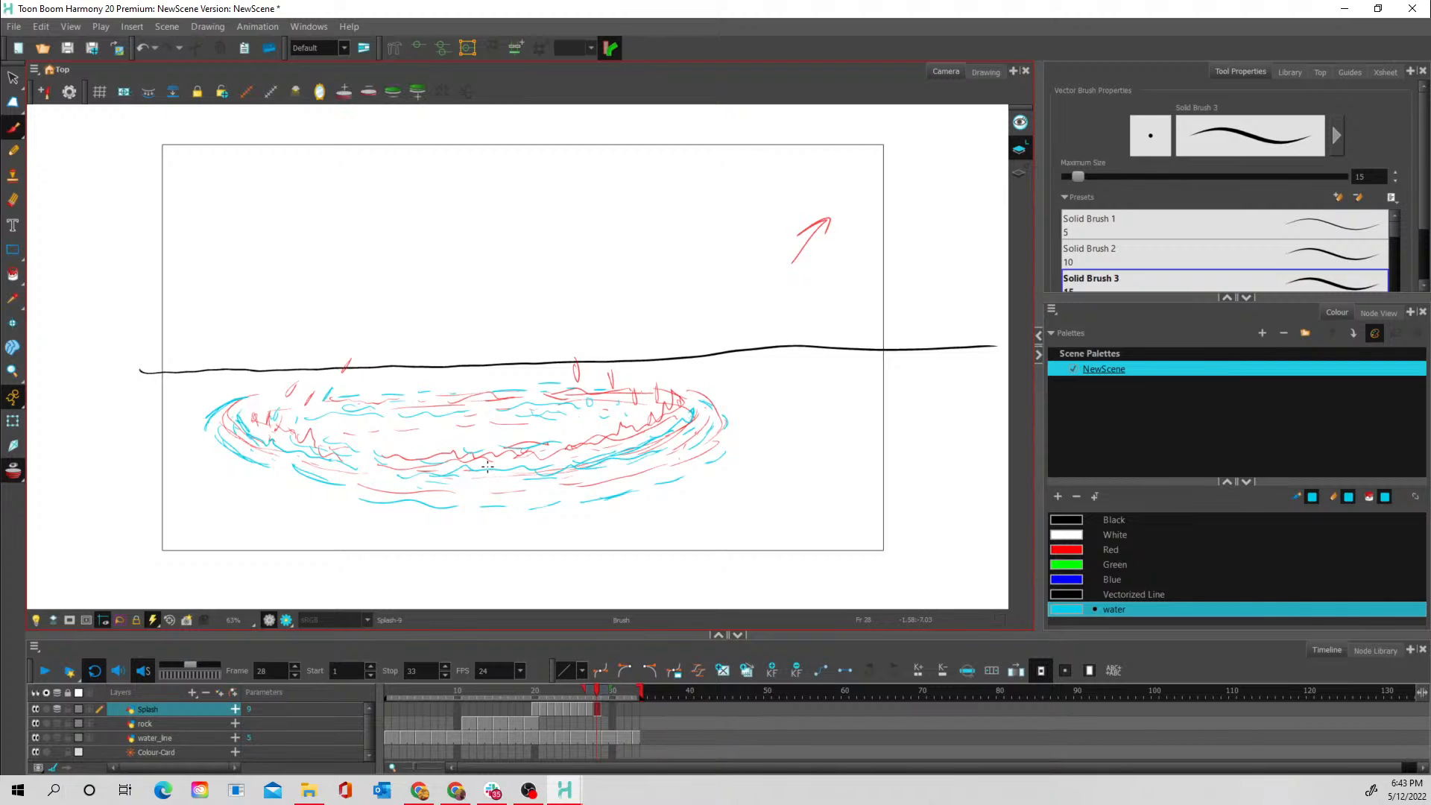
{"action": "left_click", "coordinate": [14, 473]}
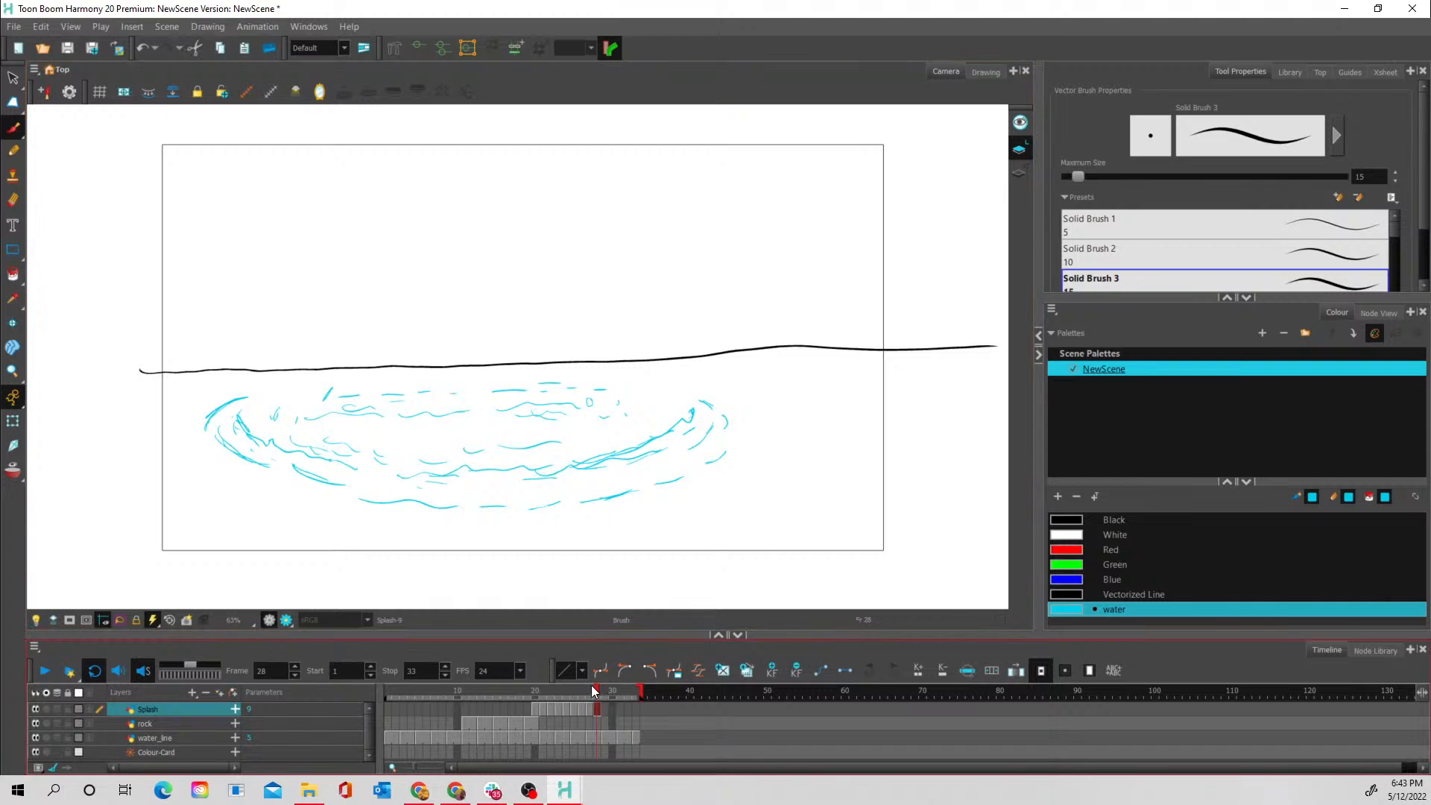
- Copy all the frame 28 ripple strokes into frame 29 of the Splash layer and enlarge the copy slightly outward
{"action": "mouse_move", "coordinate": [596, 690]}
{"action": "left_mouse_down"}
{"action": "mouse_move", "coordinate": [578, 701]}
{"action": "mouse_move", "coordinate": [601, 693]}
{"action": "left_mouse_up"}
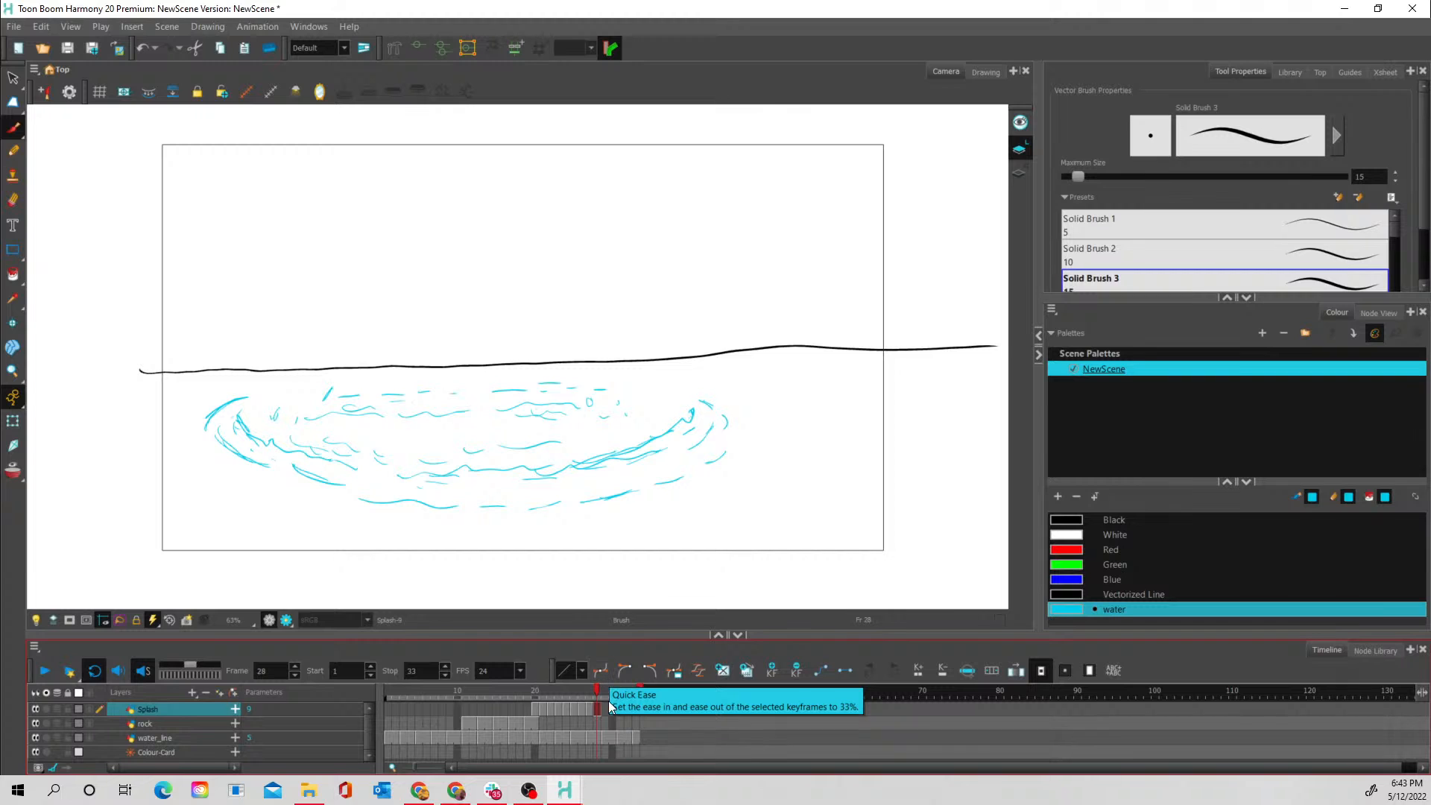
{"action": "left_click", "coordinate": [604, 708]}
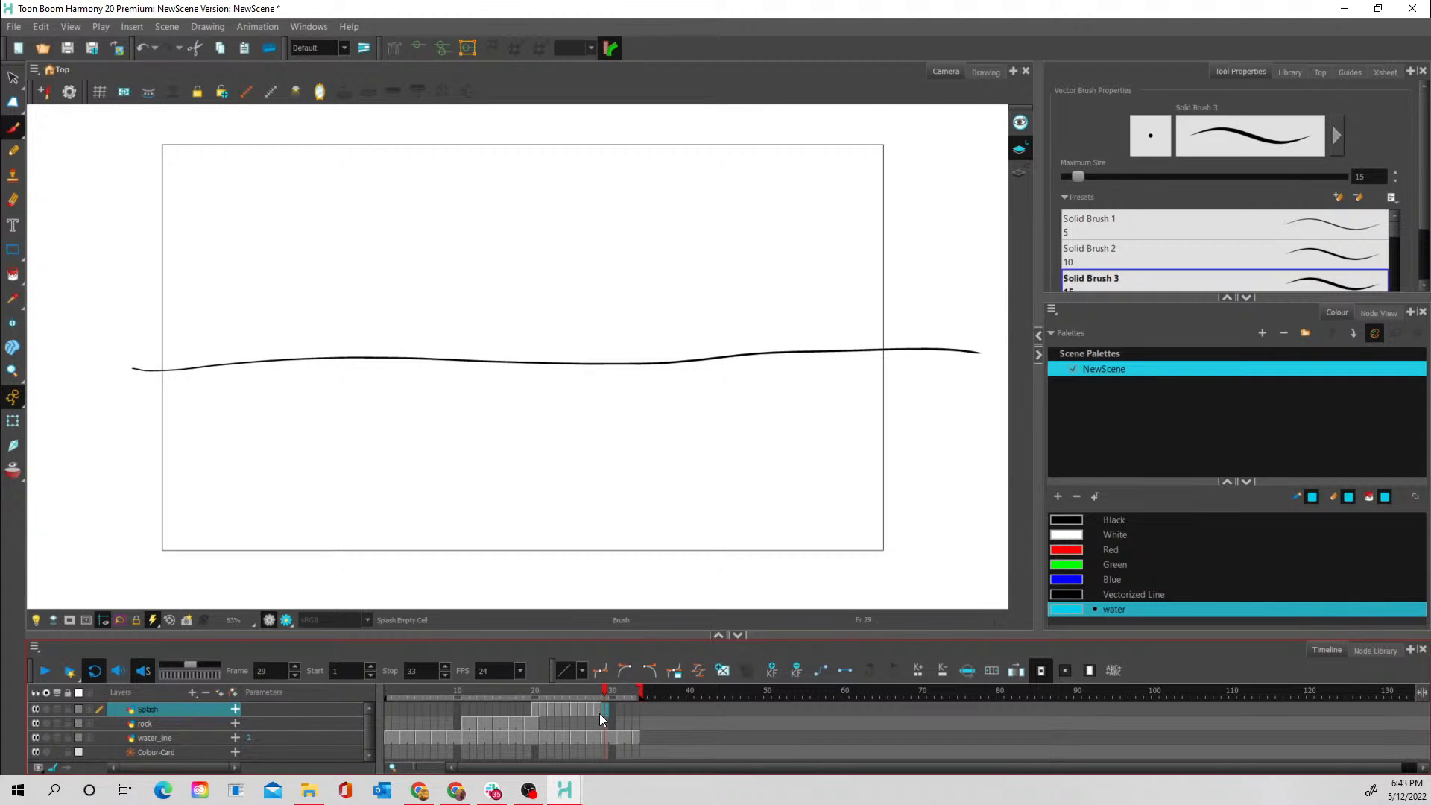
{"action": "left_click", "coordinate": [598, 710]}
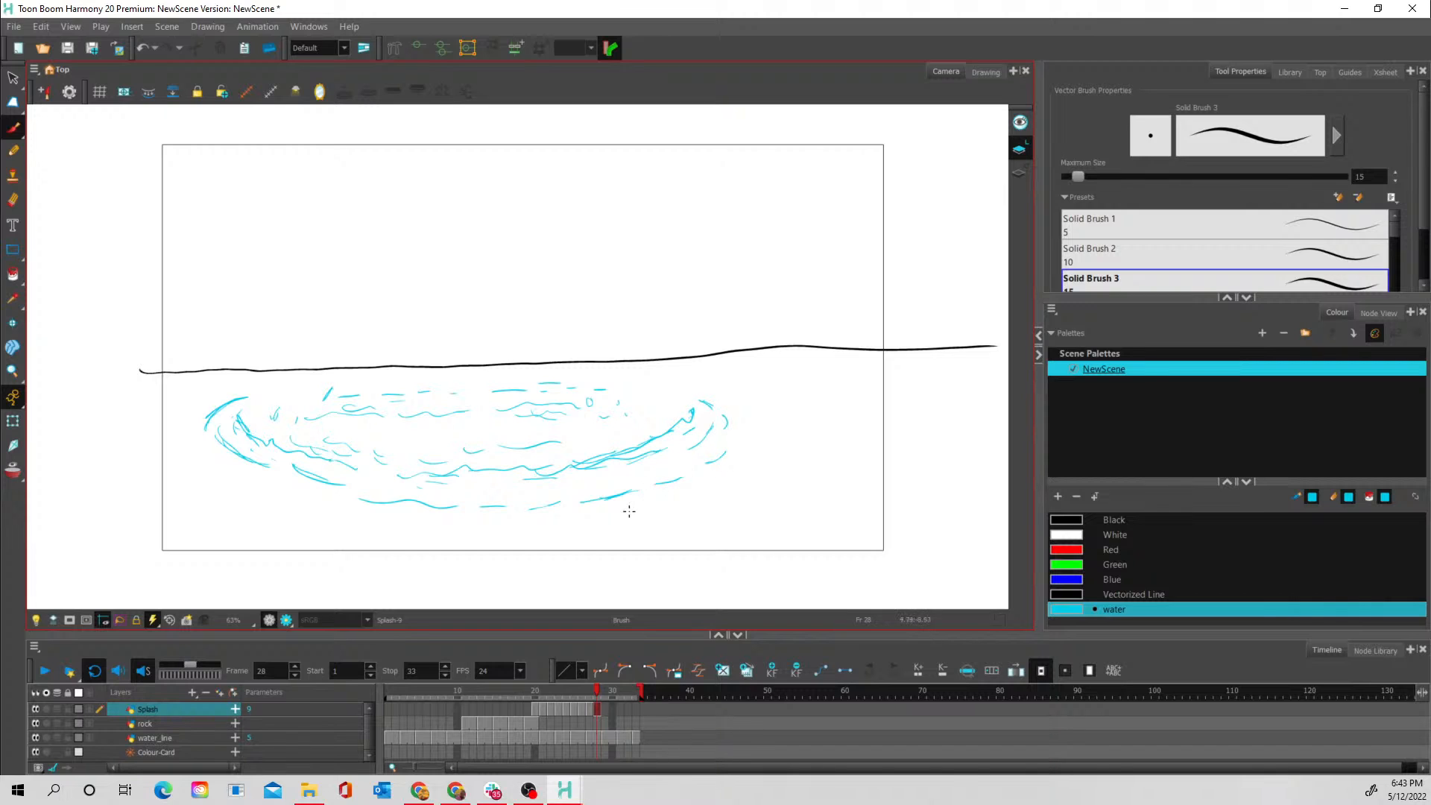
{"action": "left_click", "coordinate": [12, 78]}
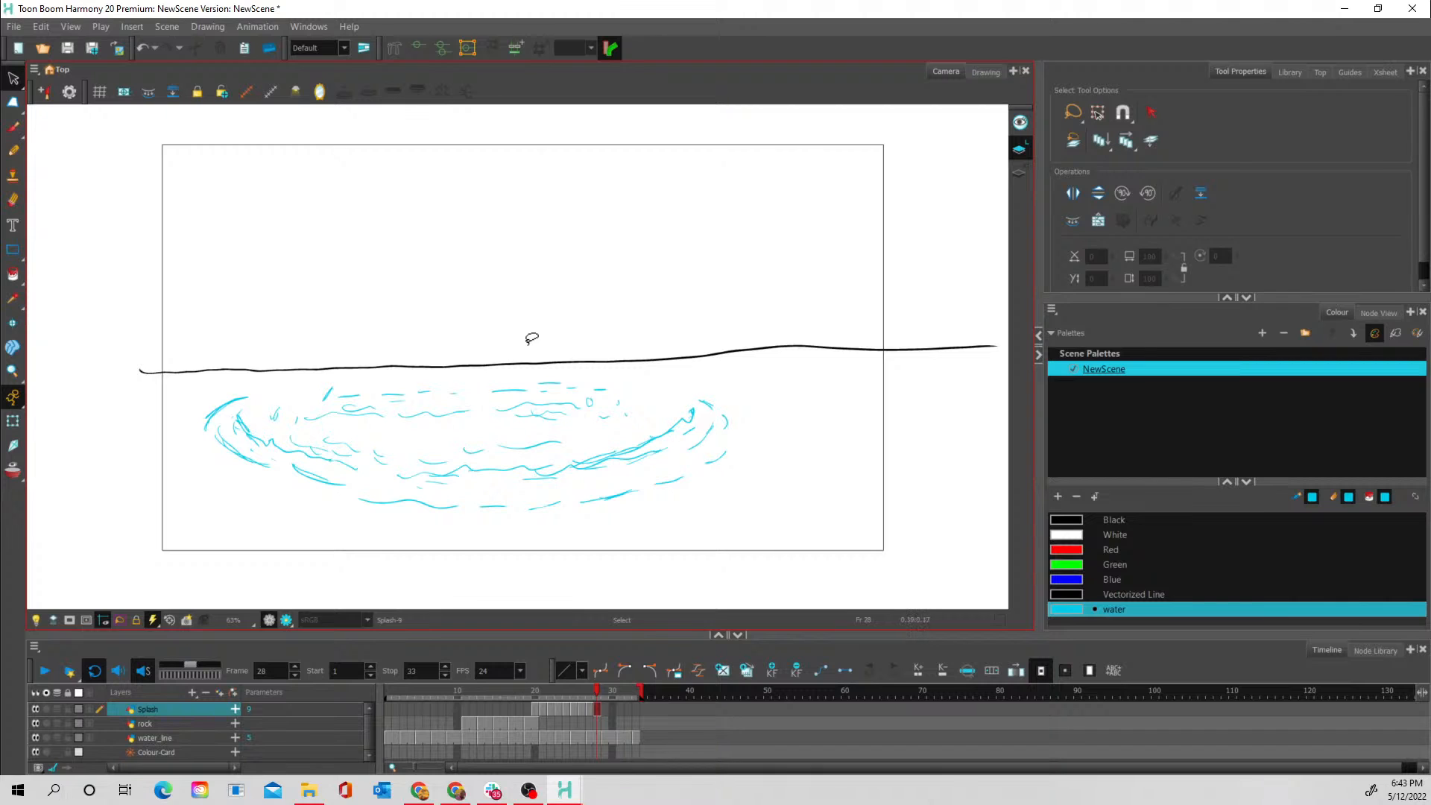
{"action": "mouse_move", "coordinate": [553, 336]}
{"action": "left_mouse_down"}
{"action": "mouse_move", "coordinate": [260, 342]}
{"action": "mouse_move", "coordinate": [233, 504]}
{"action": "mouse_move", "coordinate": [629, 545]}
{"action": "mouse_move", "coordinate": [743, 358]}
{"action": "left_mouse_up"}
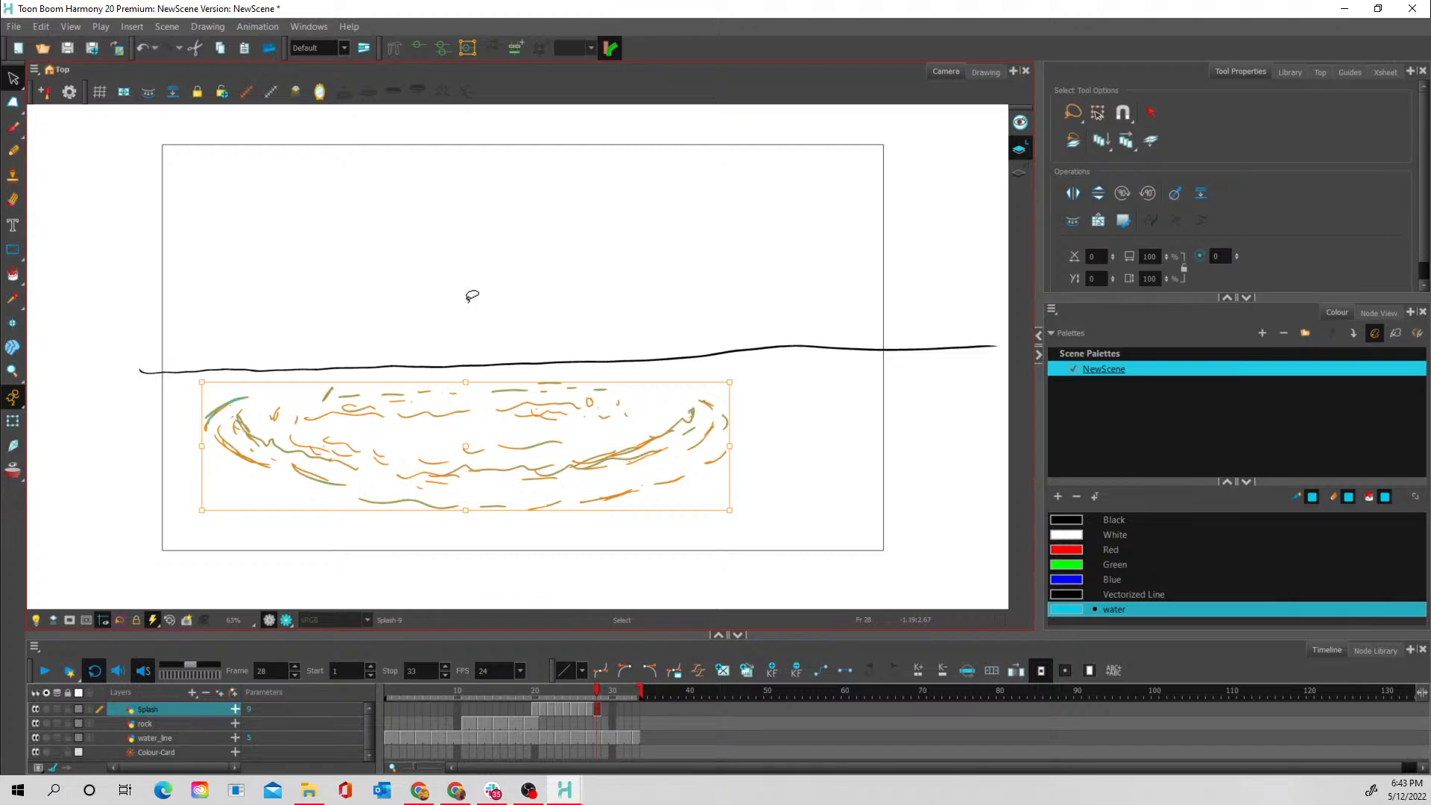
{"action": "left_click", "coordinate": [603, 709]}
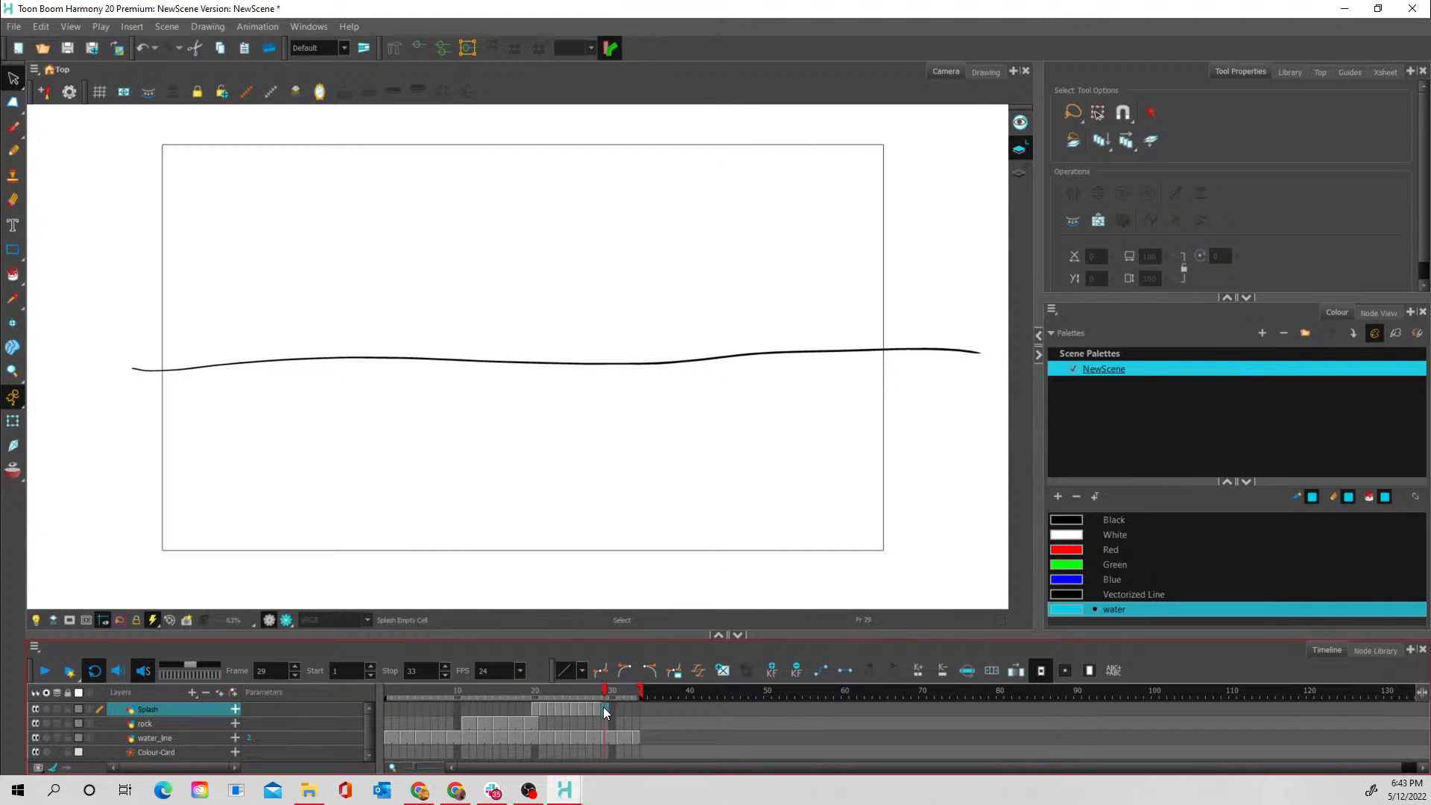
{"action": "key", "text": "ctrl+v"}
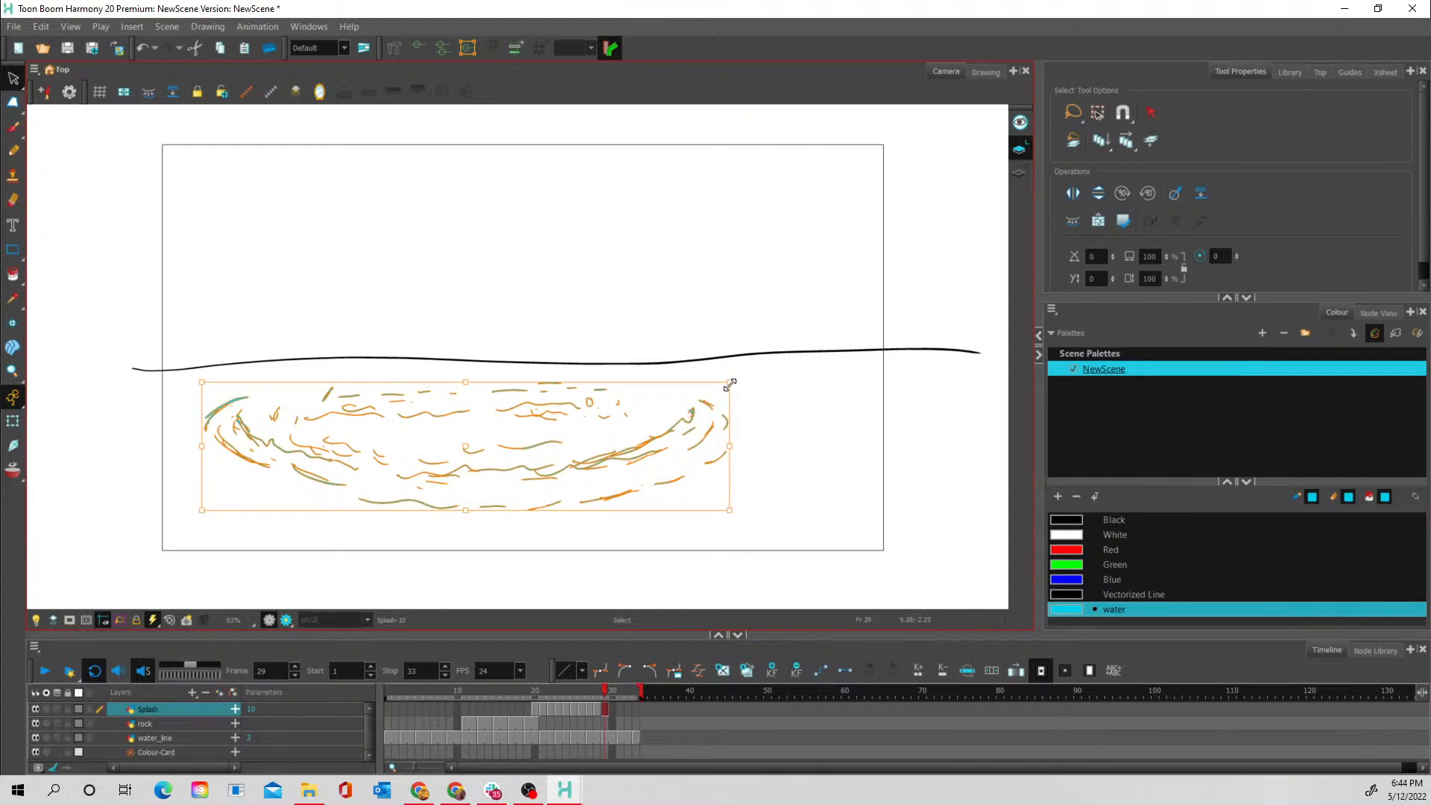
{"action": "left_click_drag", "start_coordinate": [730, 384], "coordinate": [773, 366]}
{"action": "left_click_drag", "start_coordinate": [672, 441], "coordinate": [659, 447]}
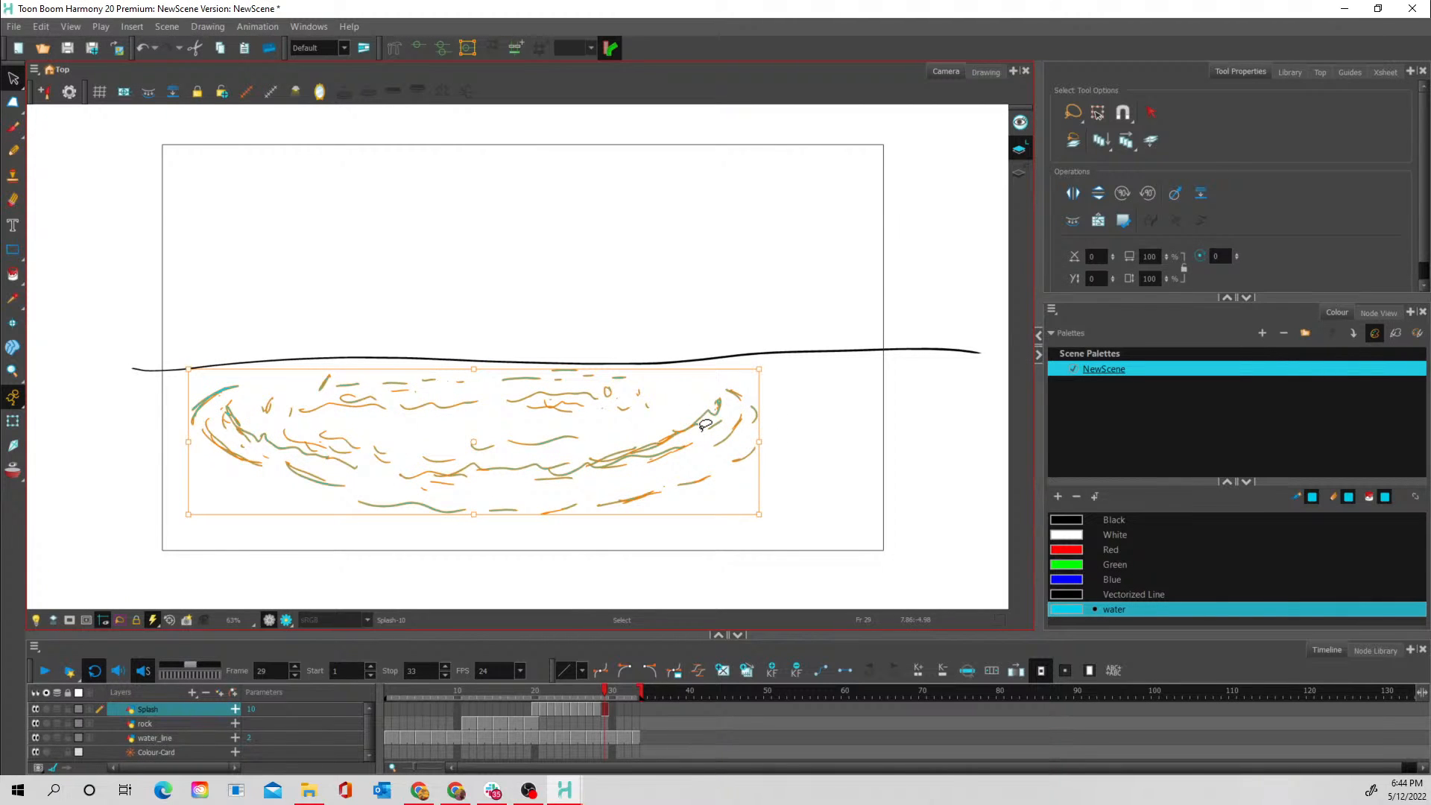
- Erase small gaps along the left, front and right outer lines of the frame 29 ripple to break them into shorter dashes
{"action": "left_click", "coordinate": [13, 199]}
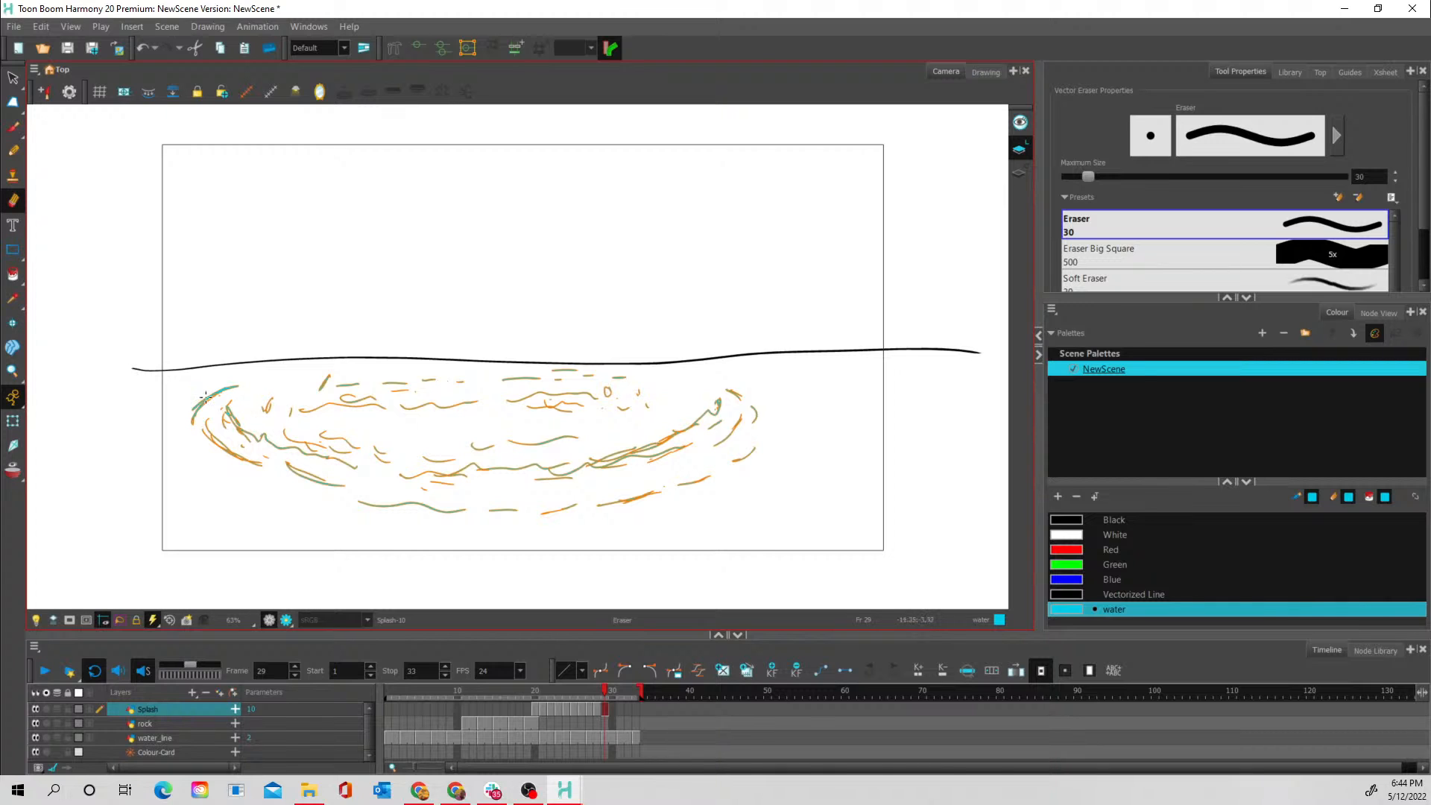
{"action": "mouse_move", "coordinate": [217, 391]}
{"action": "left_mouse_down"}
{"action": "mouse_move", "coordinate": [199, 414]}
{"action": "mouse_move", "coordinate": [241, 454]}
{"action": "mouse_move", "coordinate": [231, 446]}
{"action": "mouse_move", "coordinate": [310, 480]}
{"action": "mouse_move", "coordinate": [296, 468]}
{"action": "mouse_move", "coordinate": [425, 488]}
{"action": "mouse_move", "coordinate": [439, 519]}
{"action": "mouse_move", "coordinate": [412, 505]}
{"action": "left_mouse_up"}
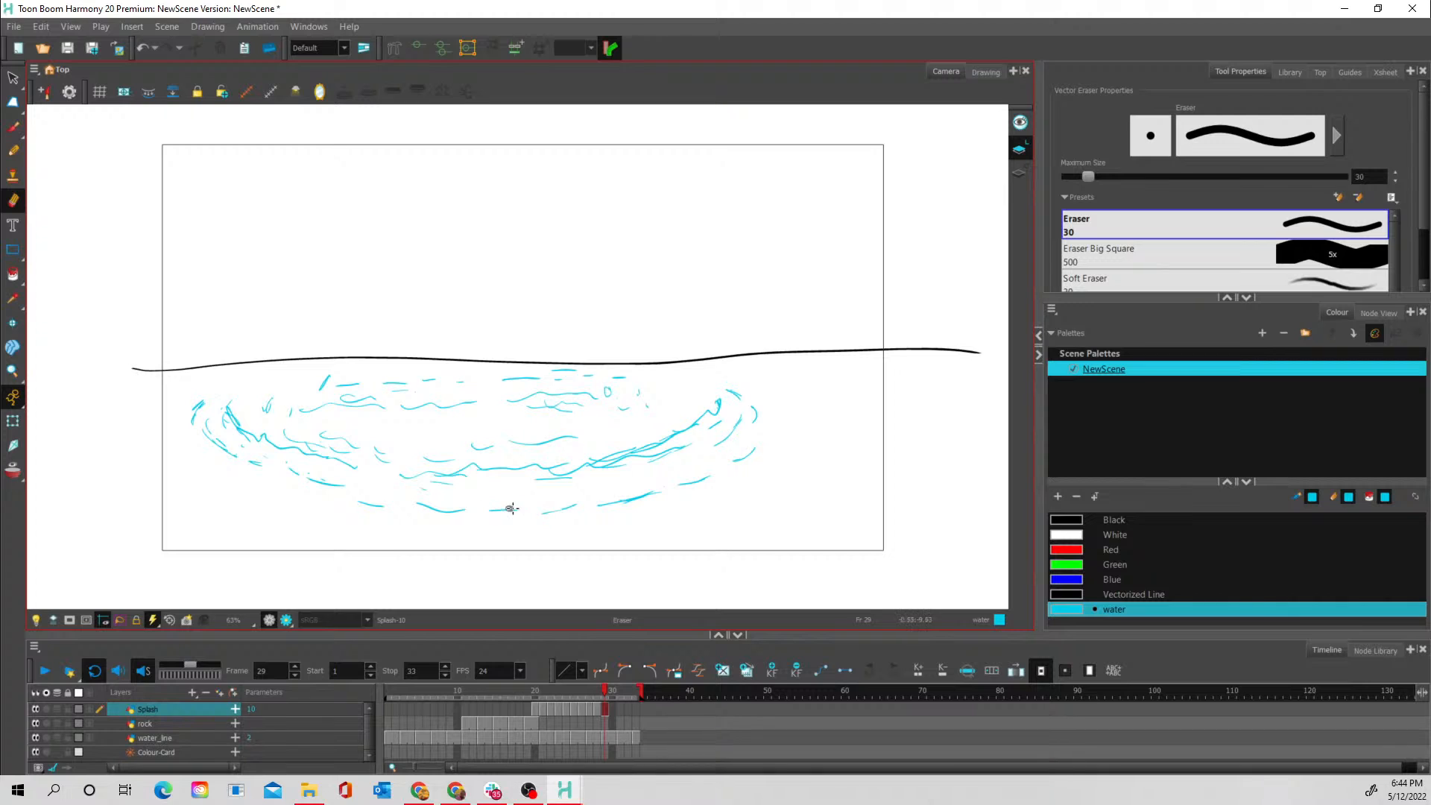
{"action": "left_click_drag", "start_coordinate": [504, 507], "coordinate": [515, 506]}
{"action": "left_click_drag", "start_coordinate": [627, 503], "coordinate": [609, 505]}
{"action": "mouse_move", "coordinate": [690, 481]}
{"action": "left_mouse_down"}
{"action": "mouse_move", "coordinate": [762, 443]}
{"action": "mouse_move", "coordinate": [750, 416]}
{"action": "mouse_move", "coordinate": [670, 433]}
{"action": "mouse_move", "coordinate": [633, 462]}
{"action": "left_mouse_up"}
- Copy all the ripple strokes from frame 29 into frame 30 of the Splash layer
{"action": "mouse_move", "coordinate": [602, 691]}
{"action": "left_mouse_down"}
{"action": "mouse_move", "coordinate": [589, 697]}
{"action": "mouse_move", "coordinate": [605, 698]}
{"action": "left_mouse_up"}
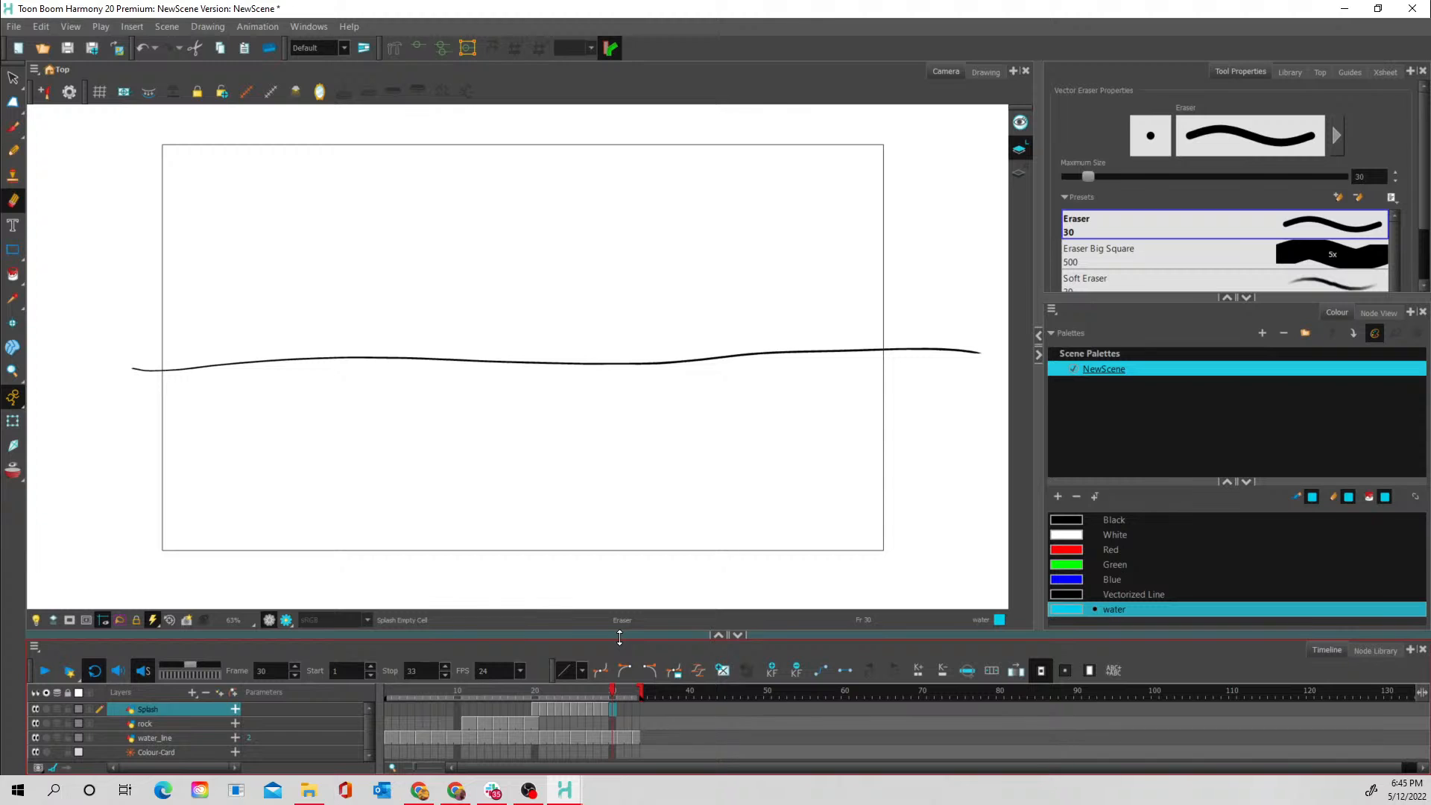
{"action": "left_click", "coordinate": [604, 708]}
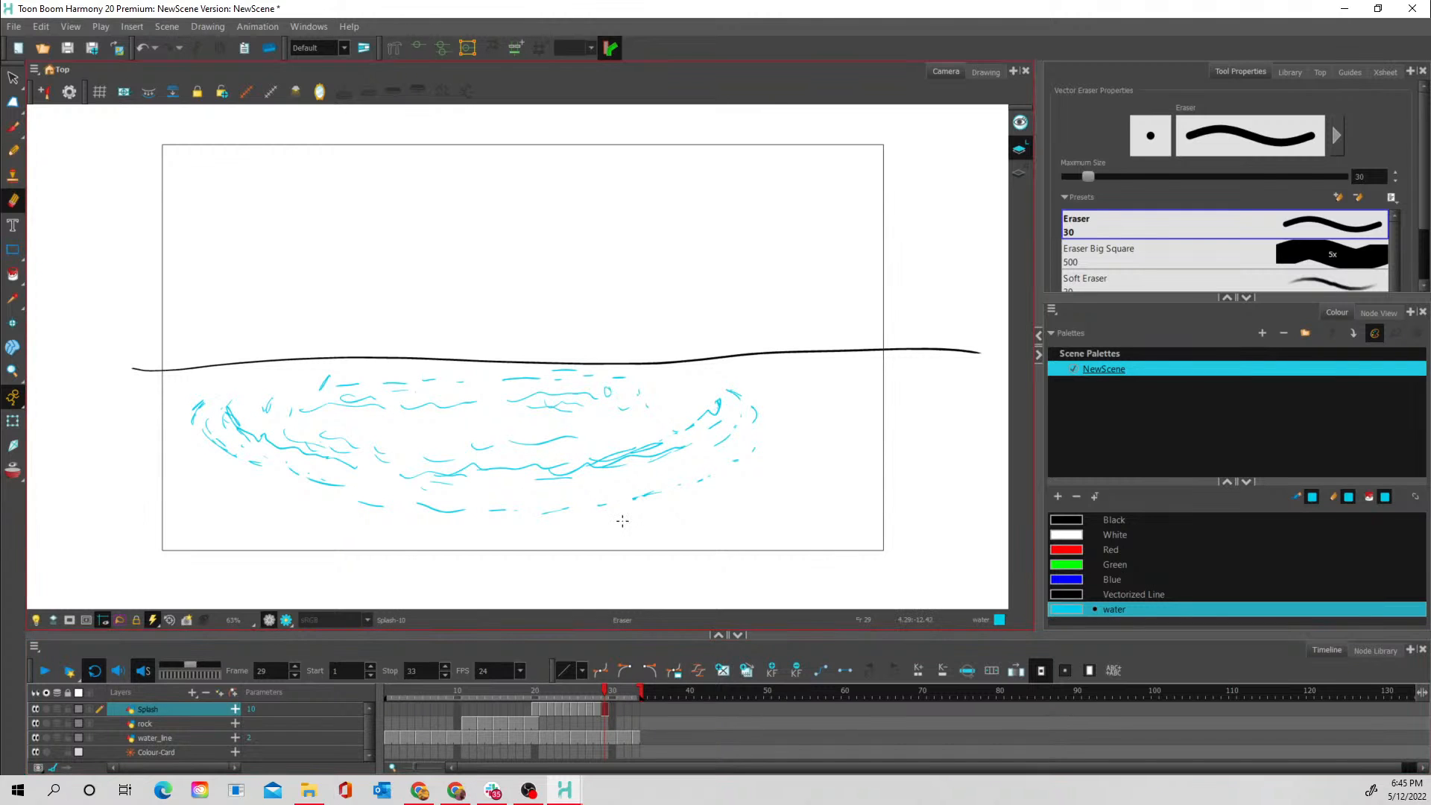
{"action": "left_click", "coordinate": [12, 77]}
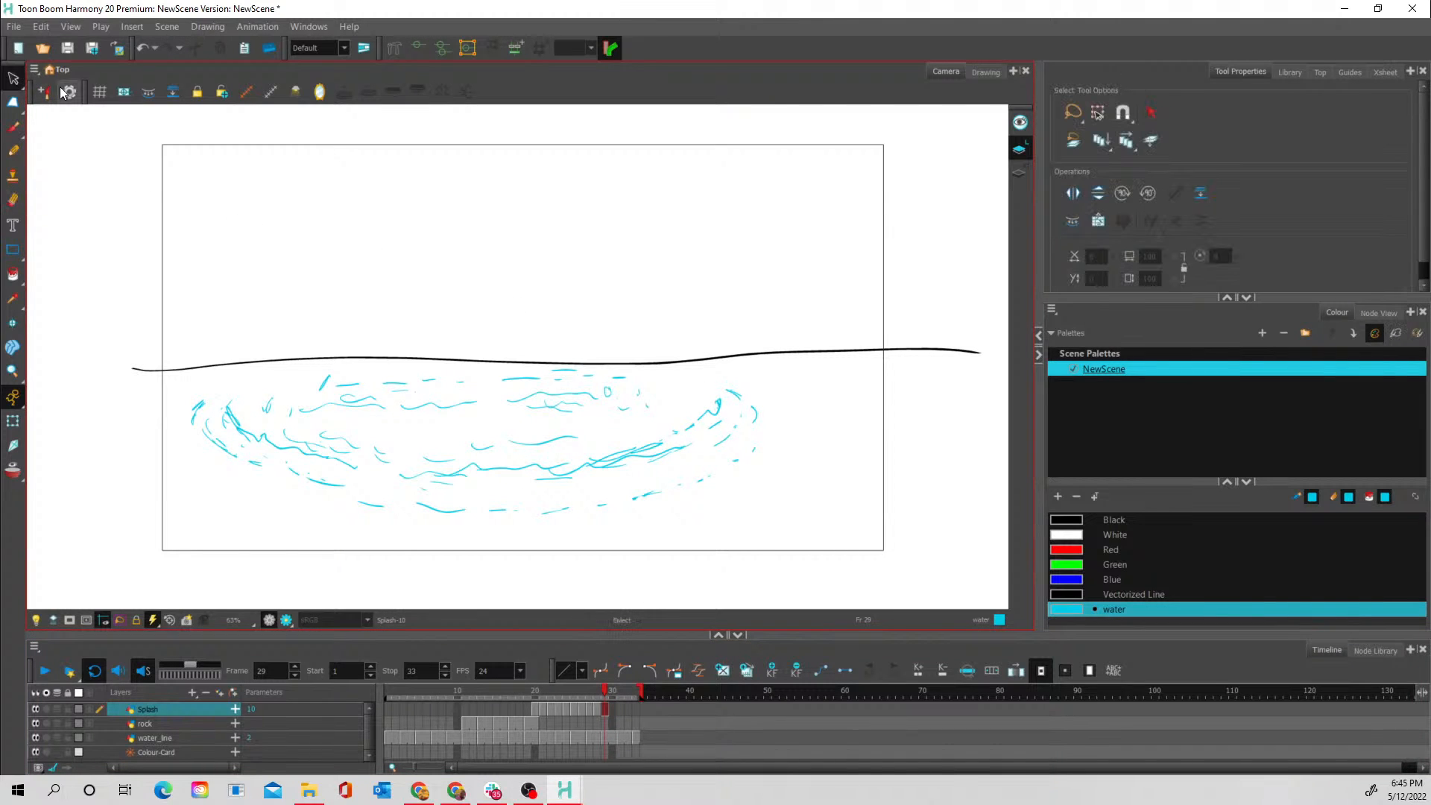
{"action": "mouse_move", "coordinate": [492, 340]}
{"action": "left_mouse_down"}
{"action": "mouse_move", "coordinate": [183, 458]}
{"action": "mouse_move", "coordinate": [792, 409]}
{"action": "mouse_move", "coordinate": [389, 331]}
{"action": "left_mouse_up"}
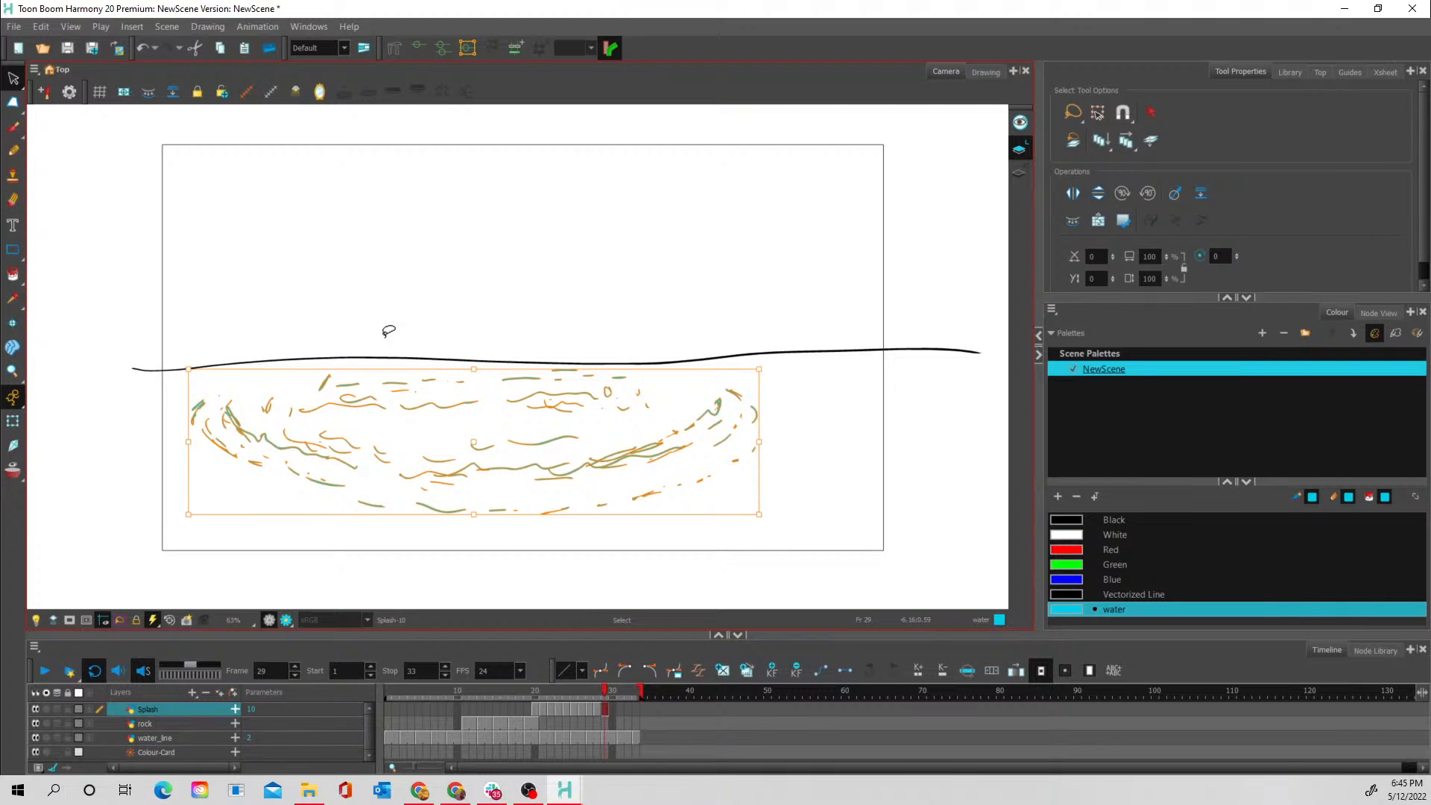
{"action": "left_click", "coordinate": [612, 709]}
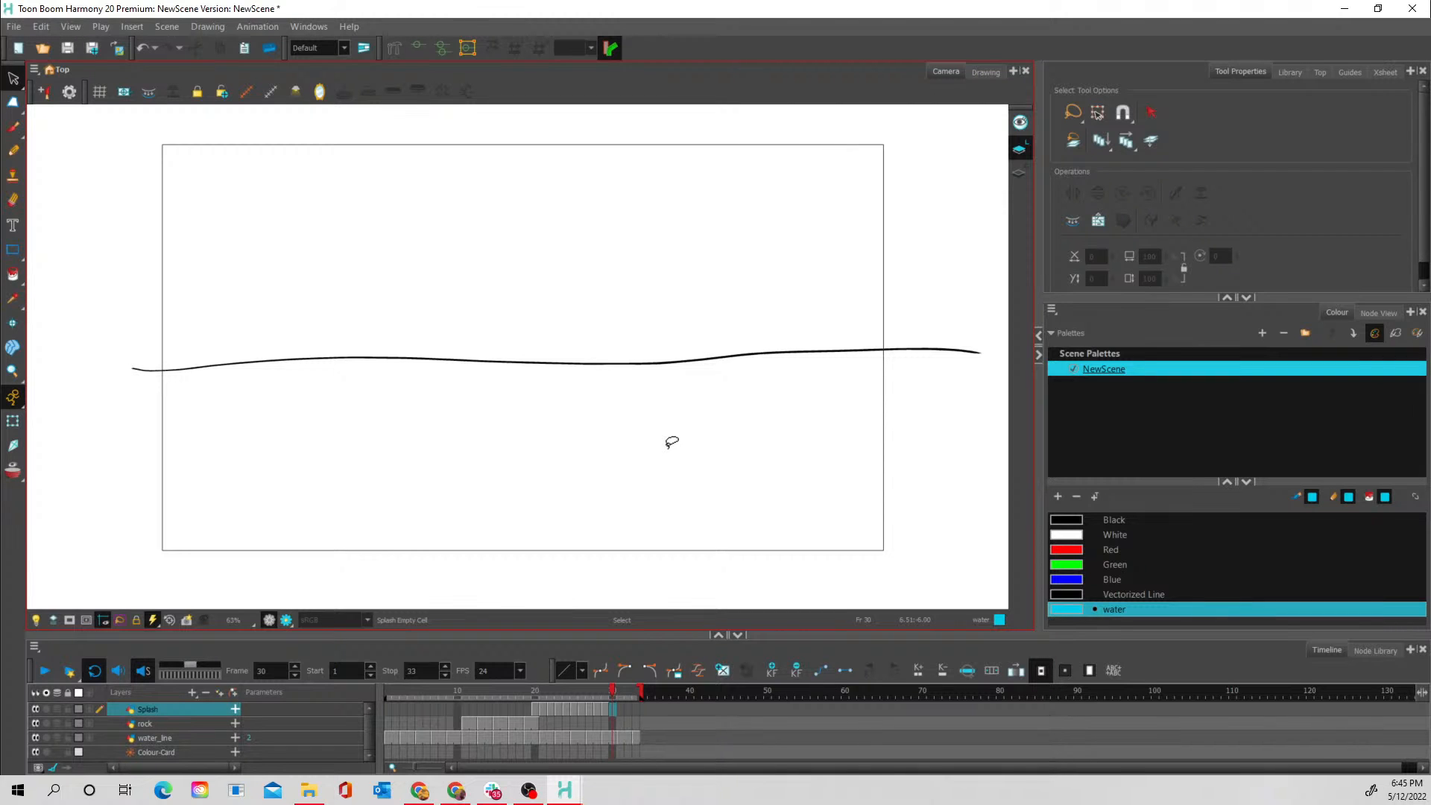
{"action": "key", "text": "ctrl+v"}
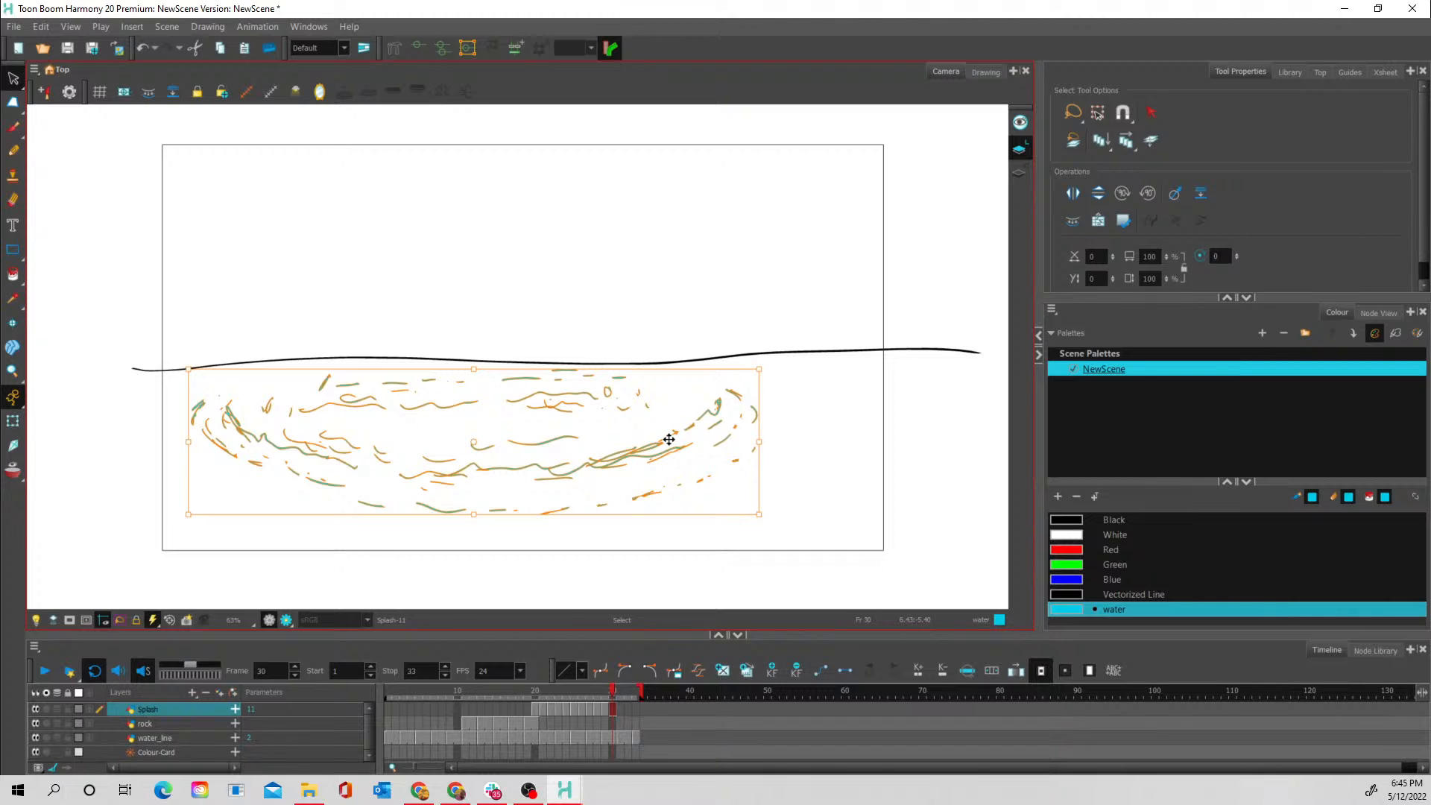
- Flip the pasted frame 30 ripple horizontally and check it against frame 29 with onion skin
{"action": "right_click", "coordinate": [653, 440]}
{"action": "mouse_move", "coordinate": [691, 413]}
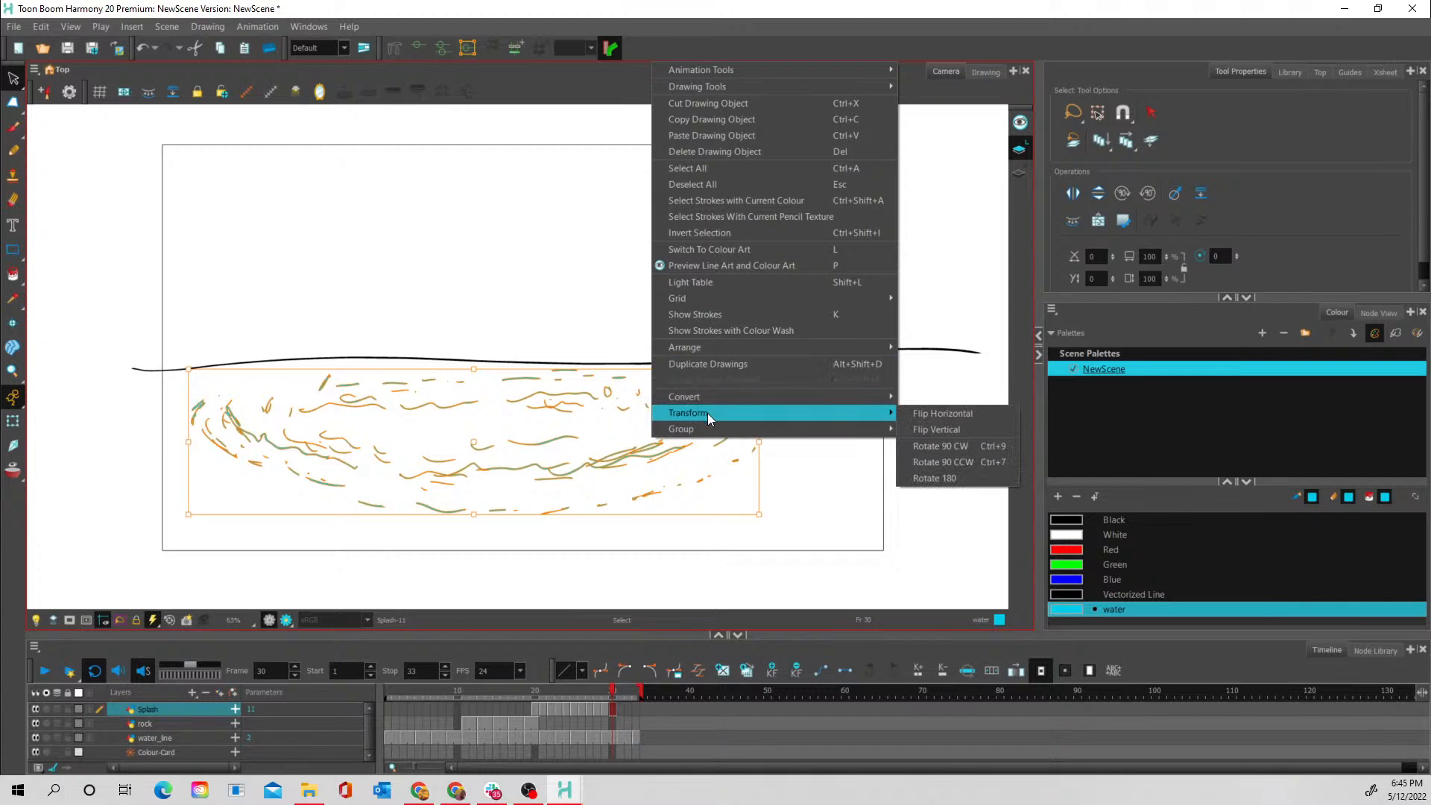
{"action": "left_click", "coordinate": [941, 414]}
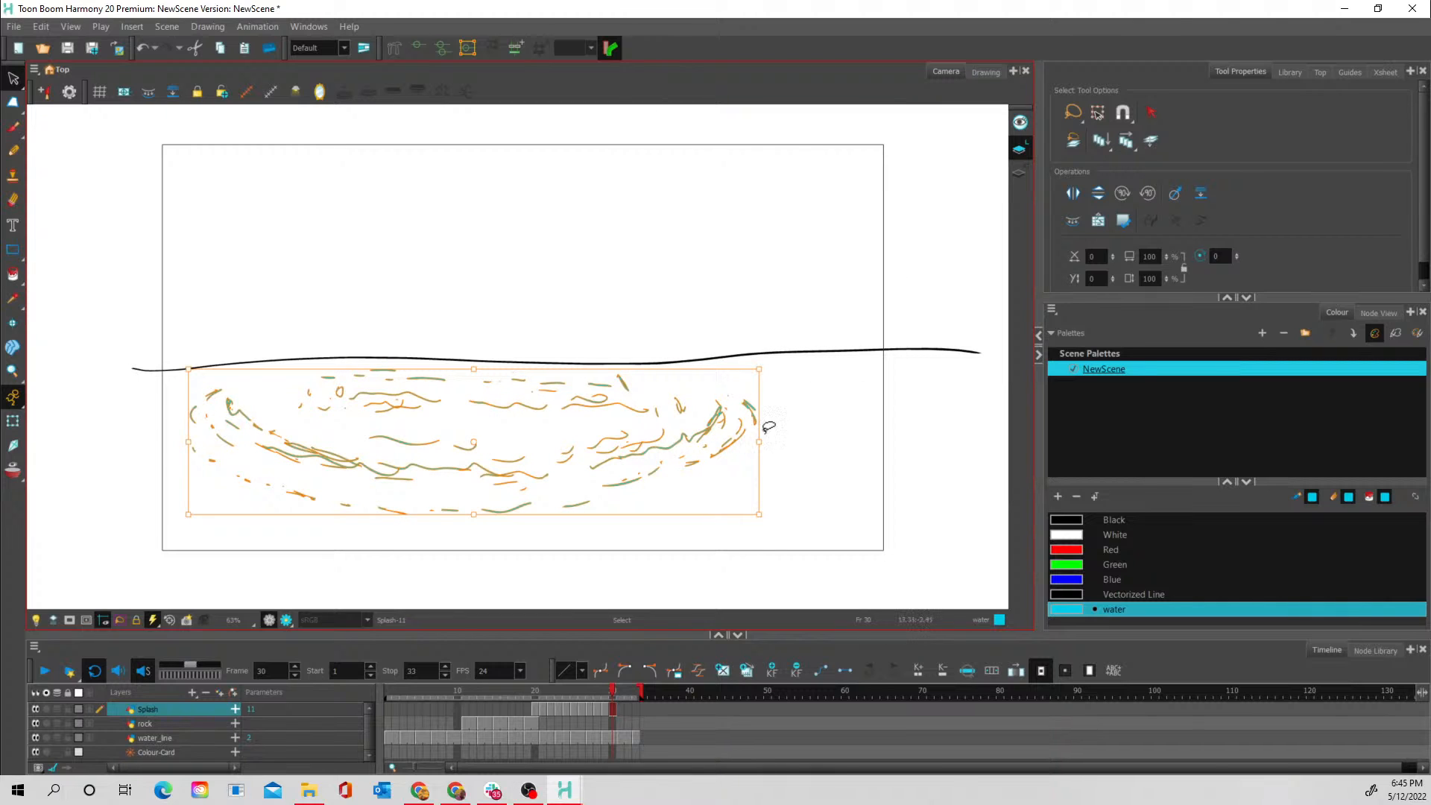
{"action": "left_click", "coordinate": [602, 705]}
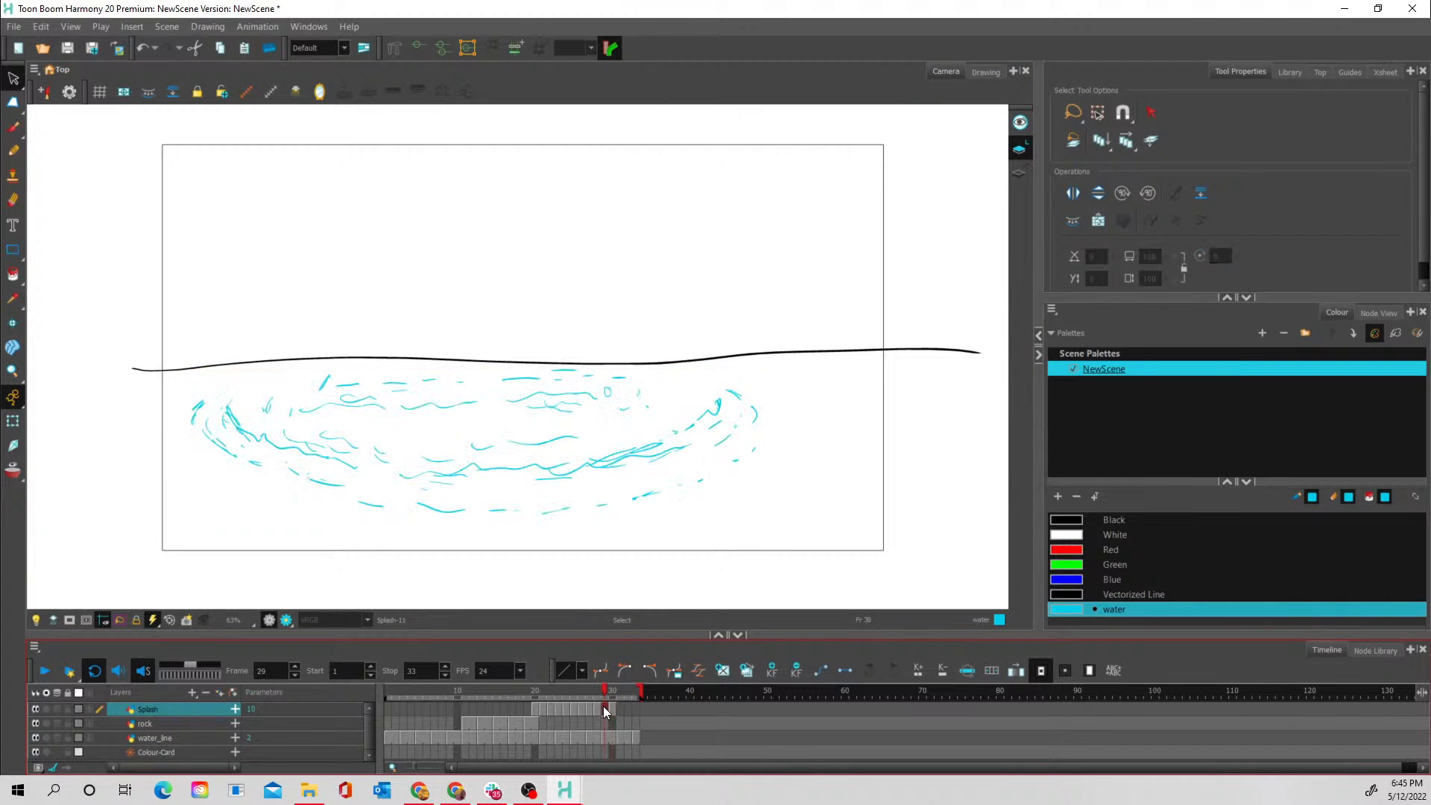
{"action": "left_click", "coordinate": [13, 469]}
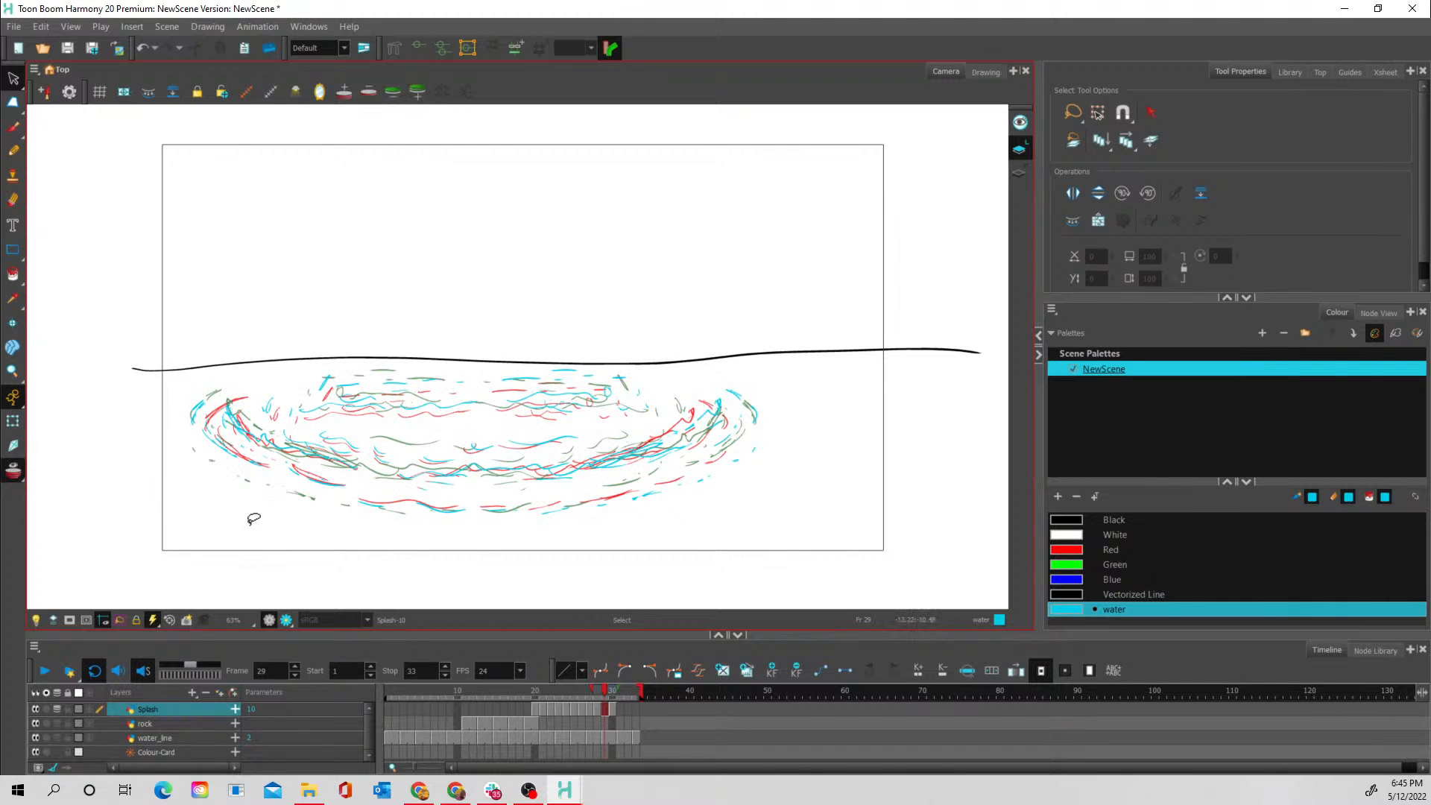
{"action": "left_click", "coordinate": [13, 470]}
- Select all the flipped ripple strokes on frame 30 and enlarge them slightly toward the lower right
{"action": "mouse_move", "coordinate": [606, 693]}
{"action": "left_mouse_down"}
{"action": "mouse_move", "coordinate": [586, 694]}
{"action": "mouse_move", "coordinate": [612, 698]}
{"action": "left_mouse_up"}
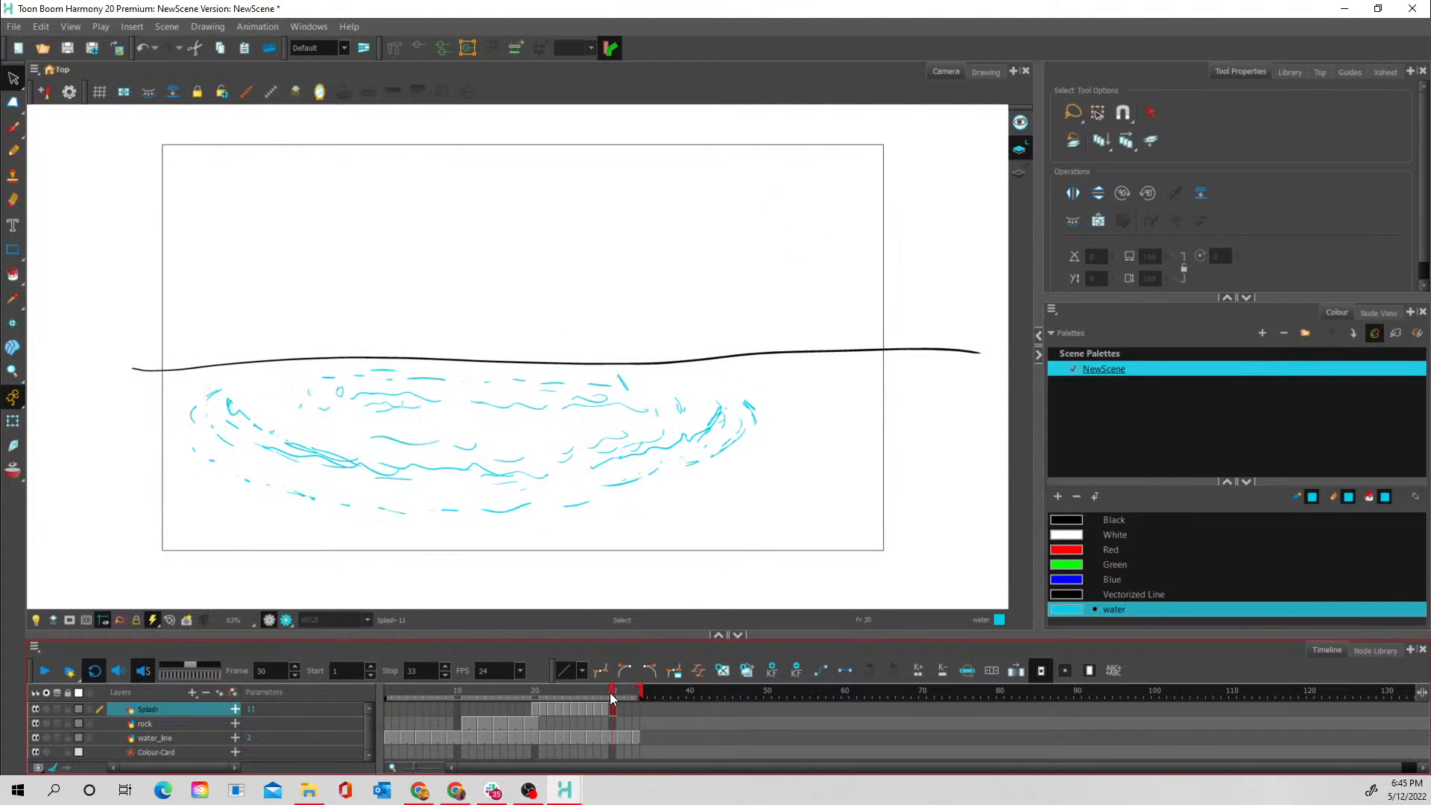
{"action": "left_click", "coordinate": [656, 629]}
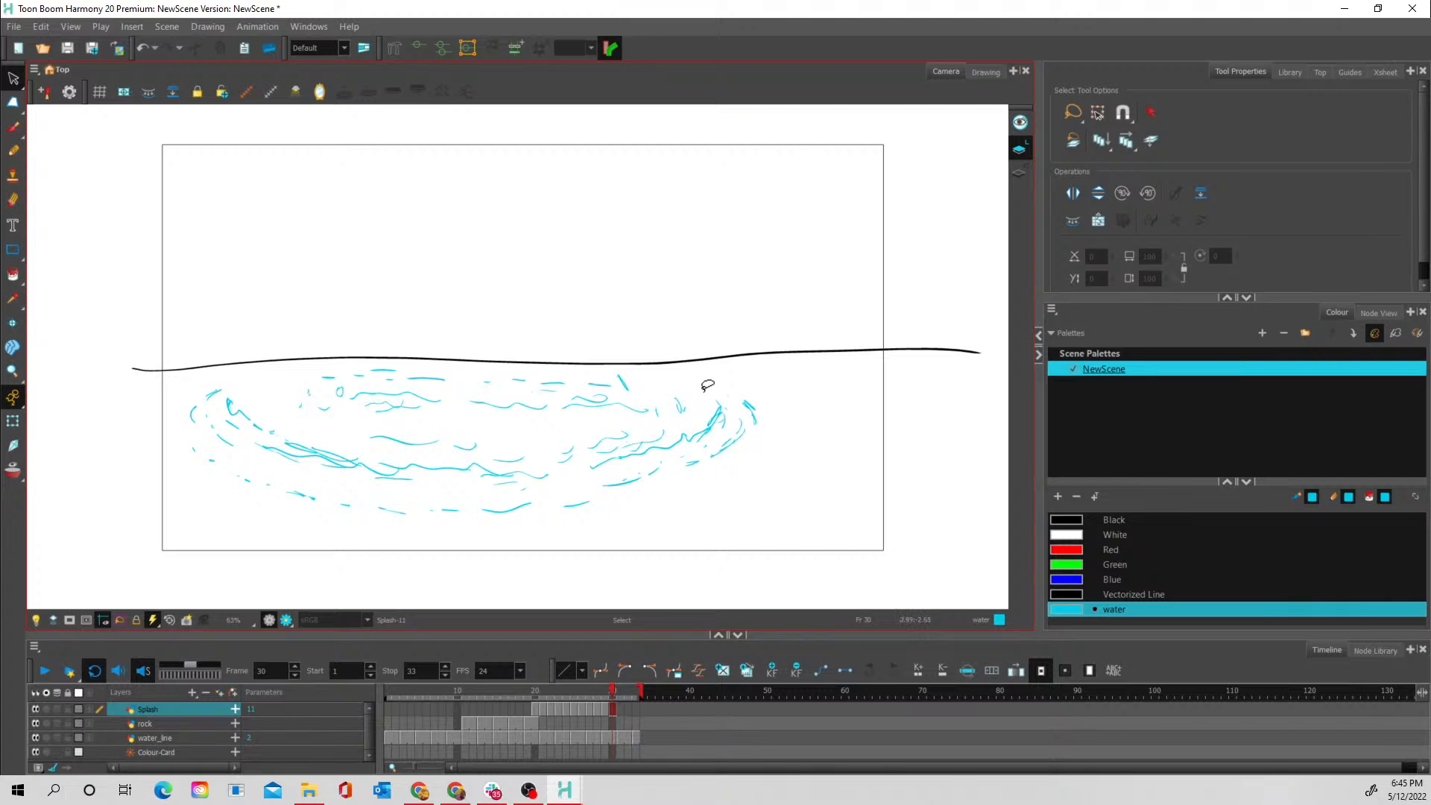
{"action": "left_click", "coordinate": [599, 650]}
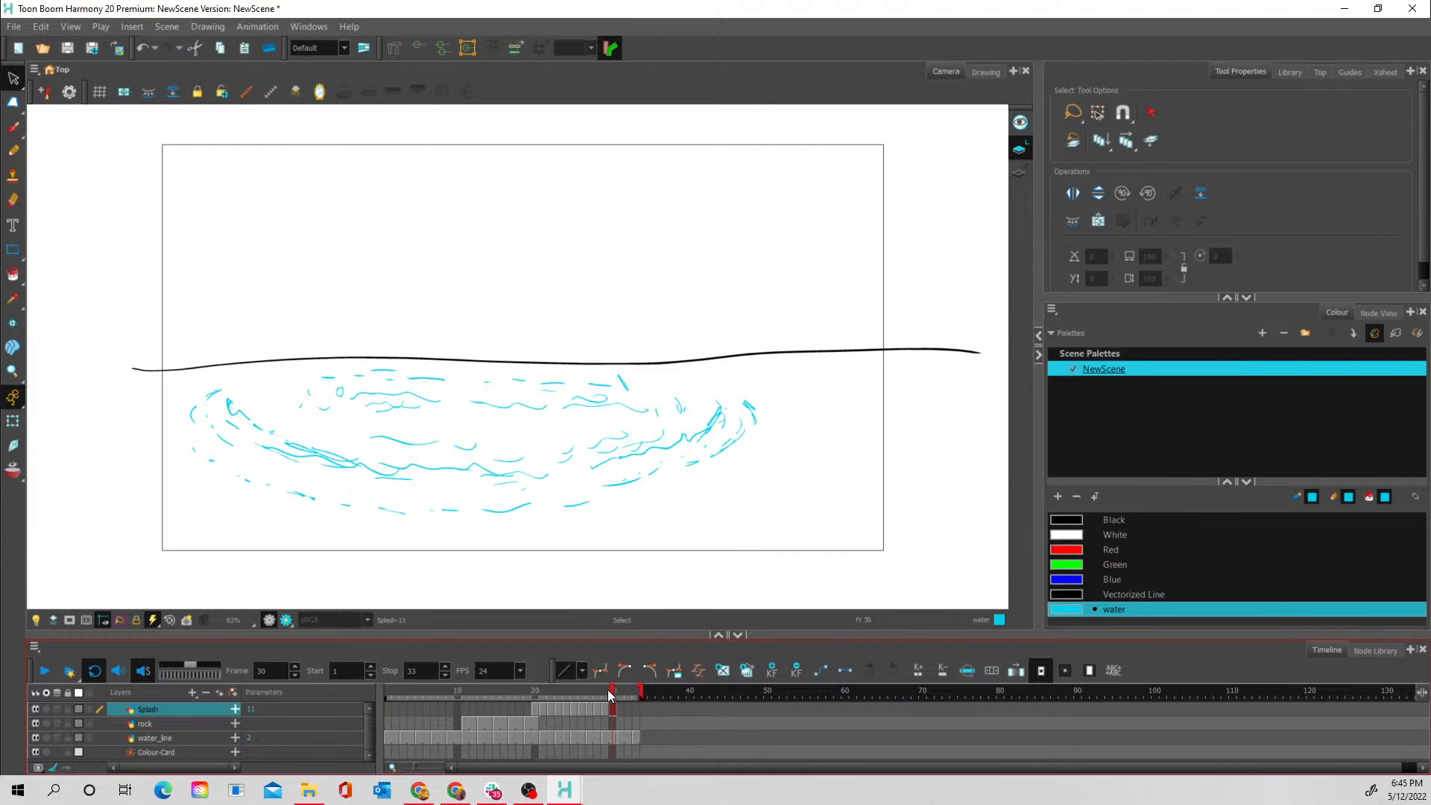
{"action": "mouse_move", "coordinate": [611, 699]}
{"action": "left_mouse_down"}
{"action": "mouse_move", "coordinate": [587, 701]}
{"action": "mouse_move", "coordinate": [611, 701]}
{"action": "left_mouse_up"}
{"action": "mouse_move", "coordinate": [721, 366]}
{"action": "left_mouse_down"}
{"action": "mouse_move", "coordinate": [455, 311]}
{"action": "mouse_move", "coordinate": [135, 407]}
{"action": "mouse_move", "coordinate": [271, 546]}
{"action": "mouse_move", "coordinate": [650, 551]}
{"action": "mouse_move", "coordinate": [723, 368]}
{"action": "left_mouse_up"}
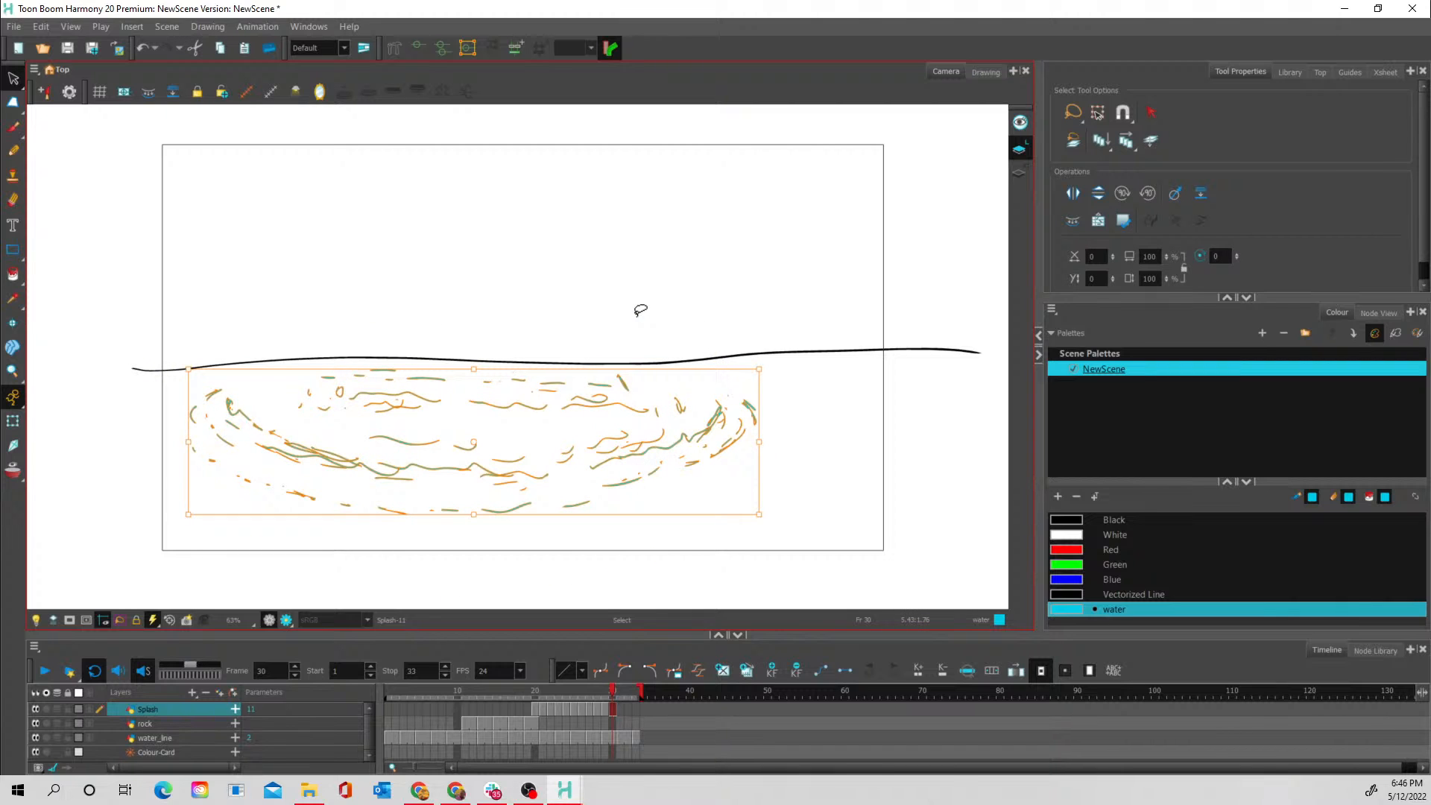
{"action": "left_click_drag", "start_coordinate": [759, 515], "coordinate": [777, 521]}
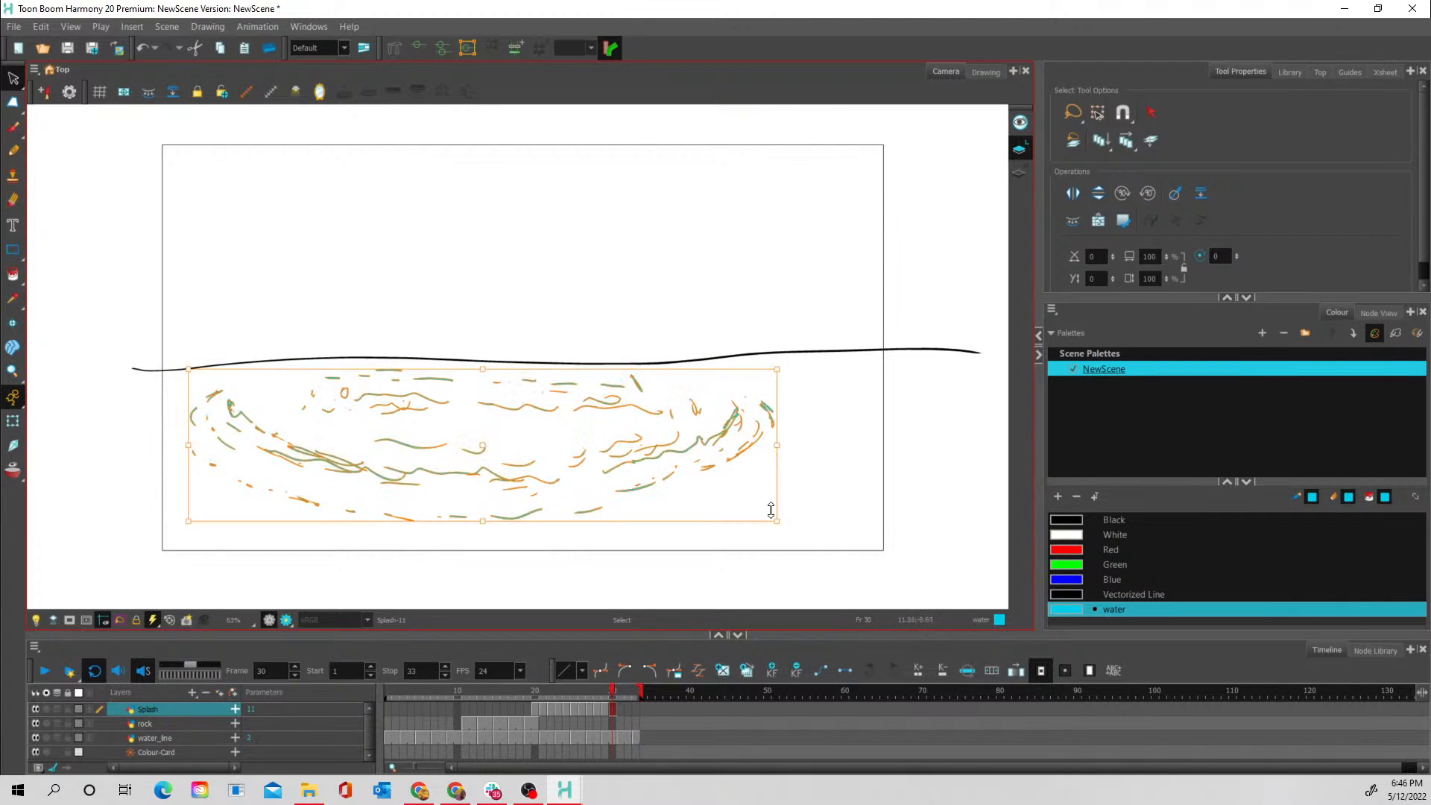
- Extend the first splash drawing on the Splash layer so that it starts one frame earlier, at frame 19
{"action": "left_click", "coordinate": [595, 690]}
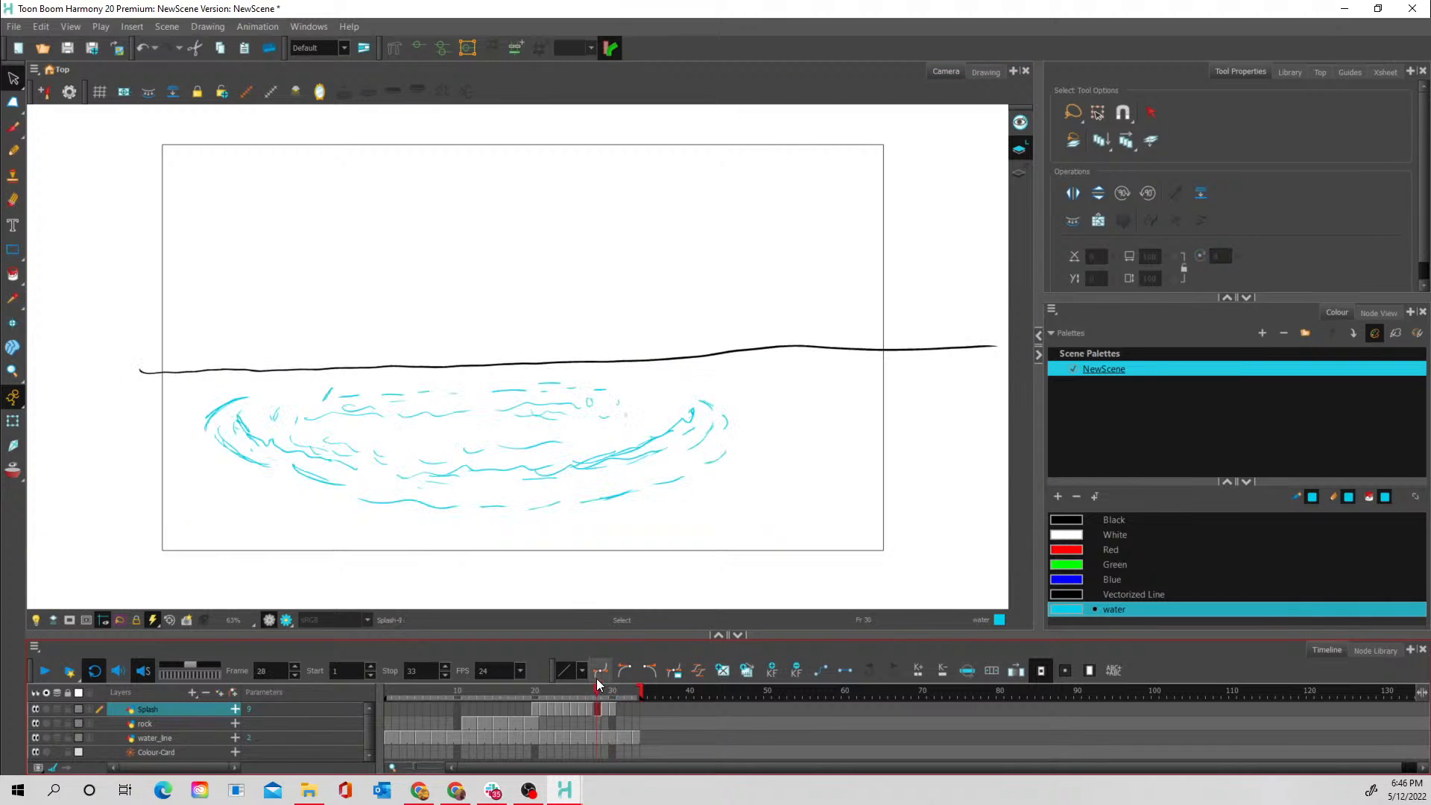
{"action": "mouse_move", "coordinate": [537, 690]}
{"action": "left_mouse_down"}
{"action": "mouse_move", "coordinate": [616, 698]}
{"action": "mouse_move", "coordinate": [516, 690]}
{"action": "mouse_move", "coordinate": [545, 691]}
{"action": "mouse_move", "coordinate": [532, 691]}
{"action": "left_mouse_up"}
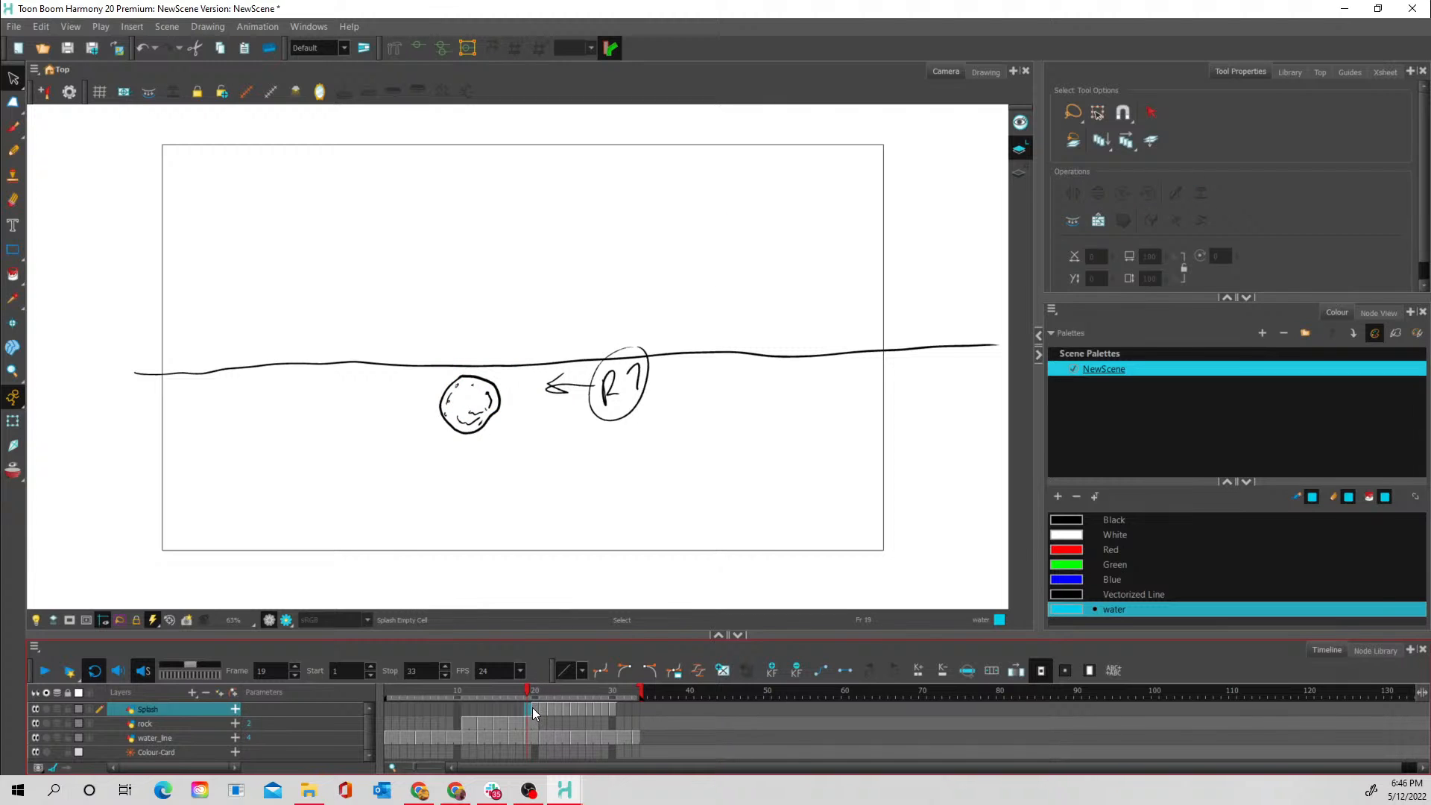
{"action": "left_click", "coordinate": [533, 709]}
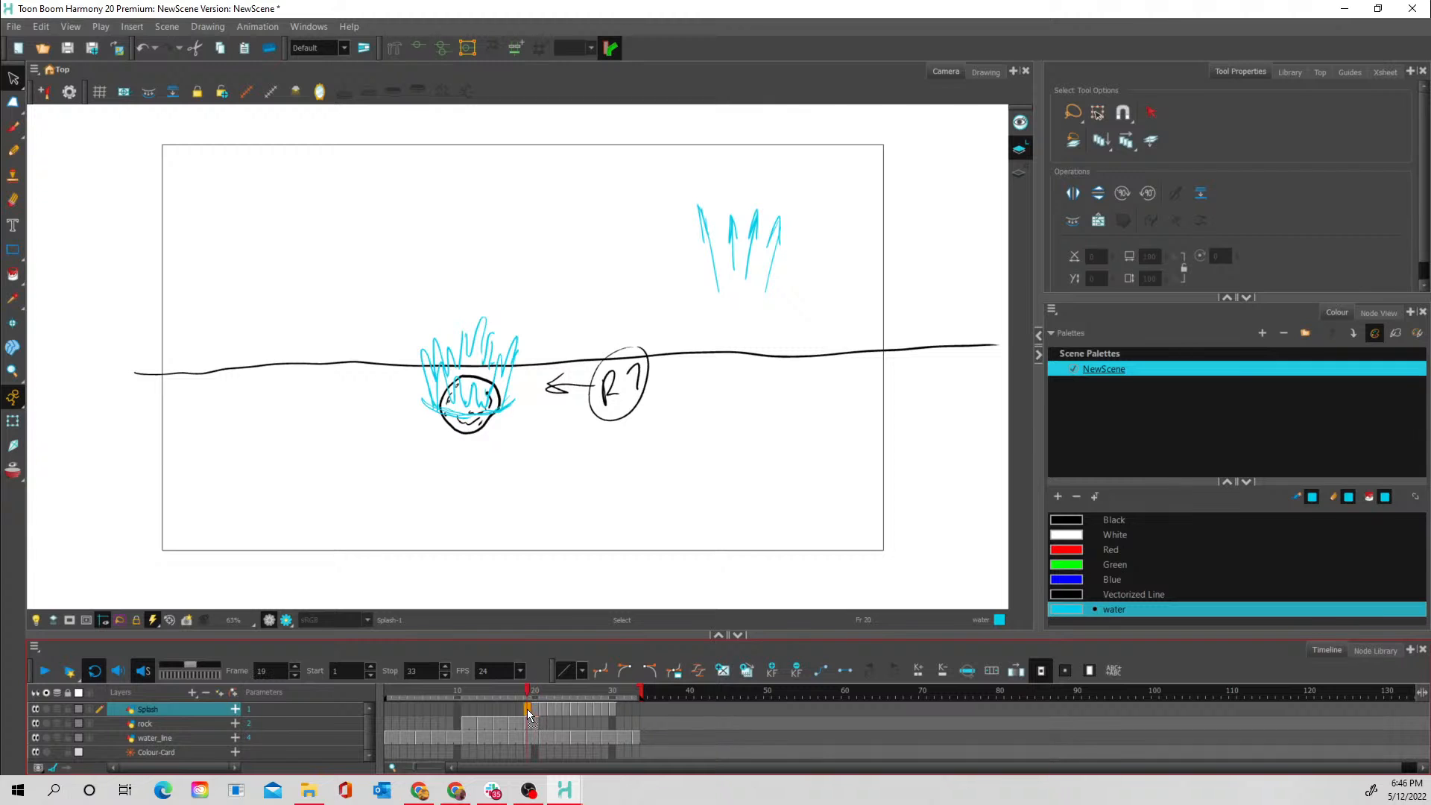
- Draw pointed spikes around the rim of the frame 21 splash, using onion skin of only the previous drawing as reference
{"action": "mouse_move", "coordinate": [529, 690]}
{"action": "left_mouse_down"}
{"action": "mouse_move", "coordinate": [513, 689]}
{"action": "mouse_move", "coordinate": [561, 688]}
{"action": "mouse_move", "coordinate": [527, 694]}
{"action": "mouse_move", "coordinate": [544, 697]}
{"action": "left_mouse_up"}
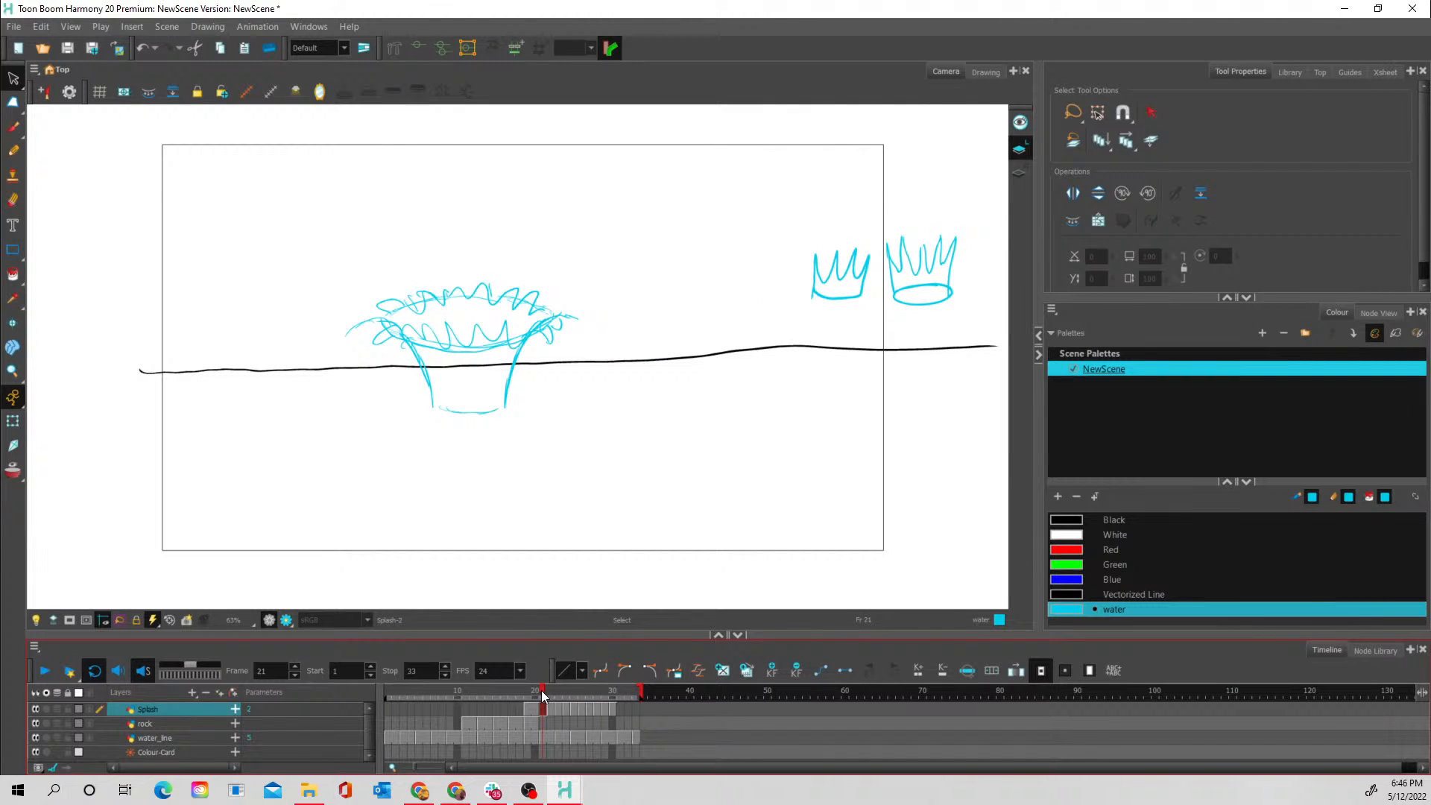
{"action": "left_click_drag", "start_coordinate": [539, 706], "coordinate": [543, 705]}
{"action": "left_click", "coordinate": [13, 471]}
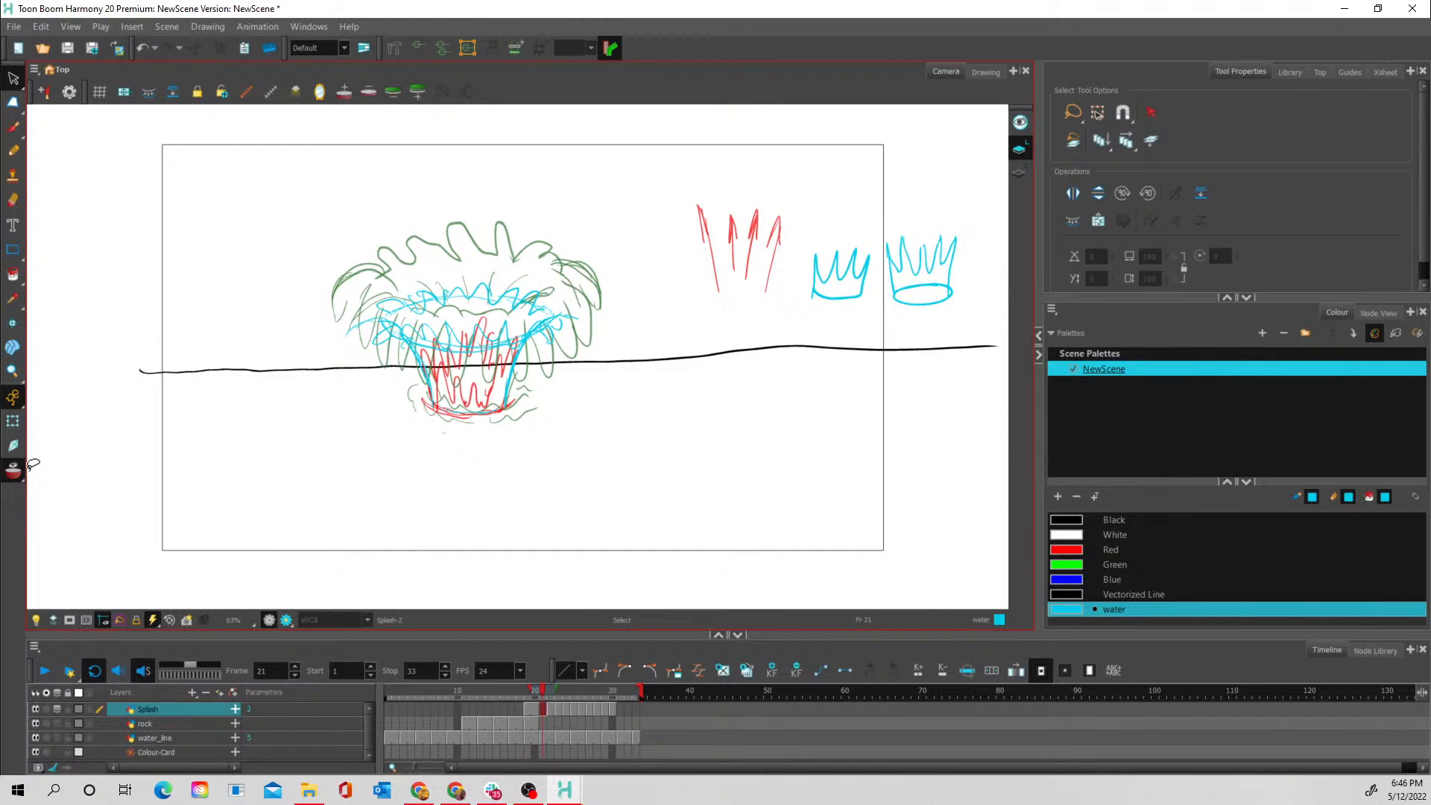
{"action": "left_click_drag", "start_coordinate": [554, 691], "coordinate": [546, 690]}
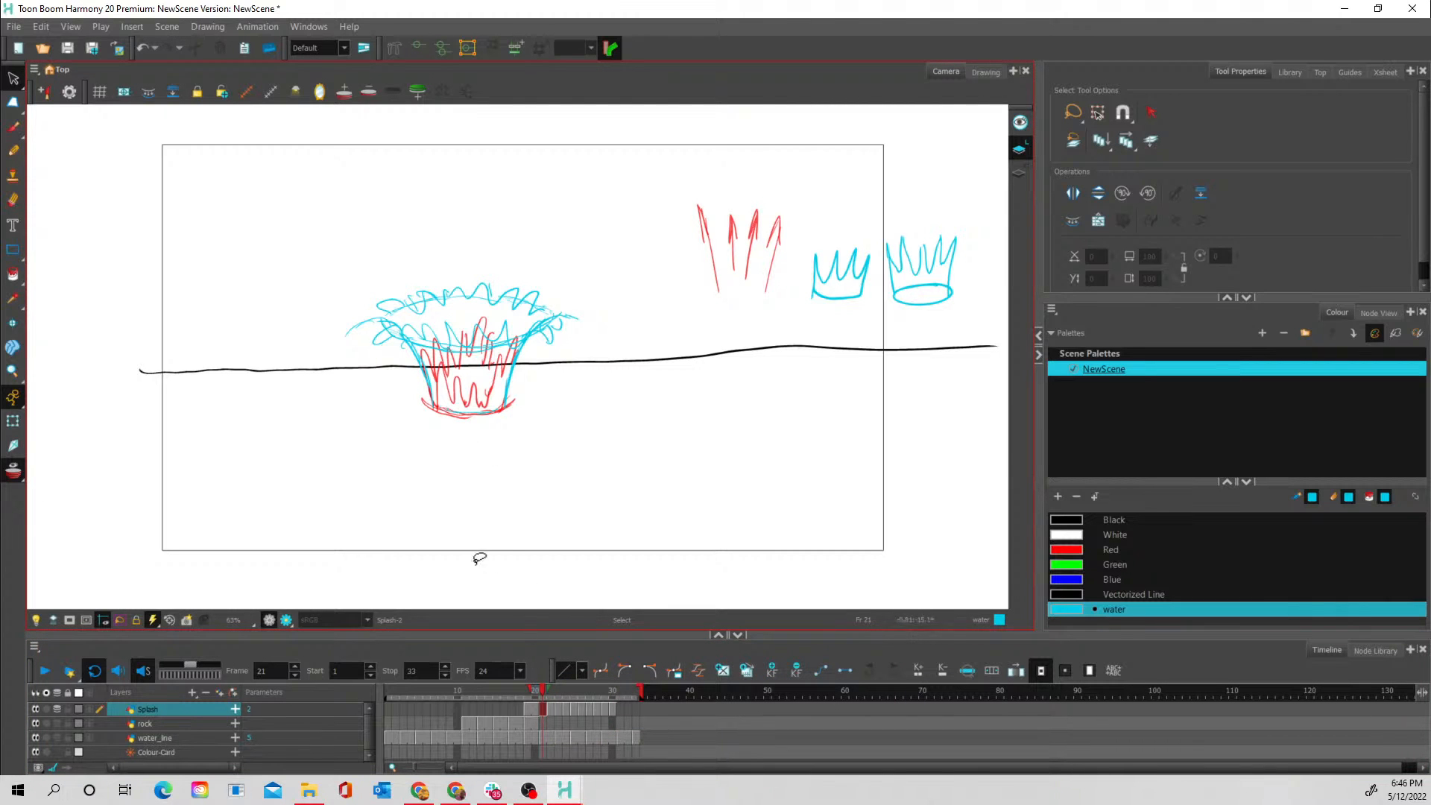
{"action": "left_click", "coordinate": [13, 128]}
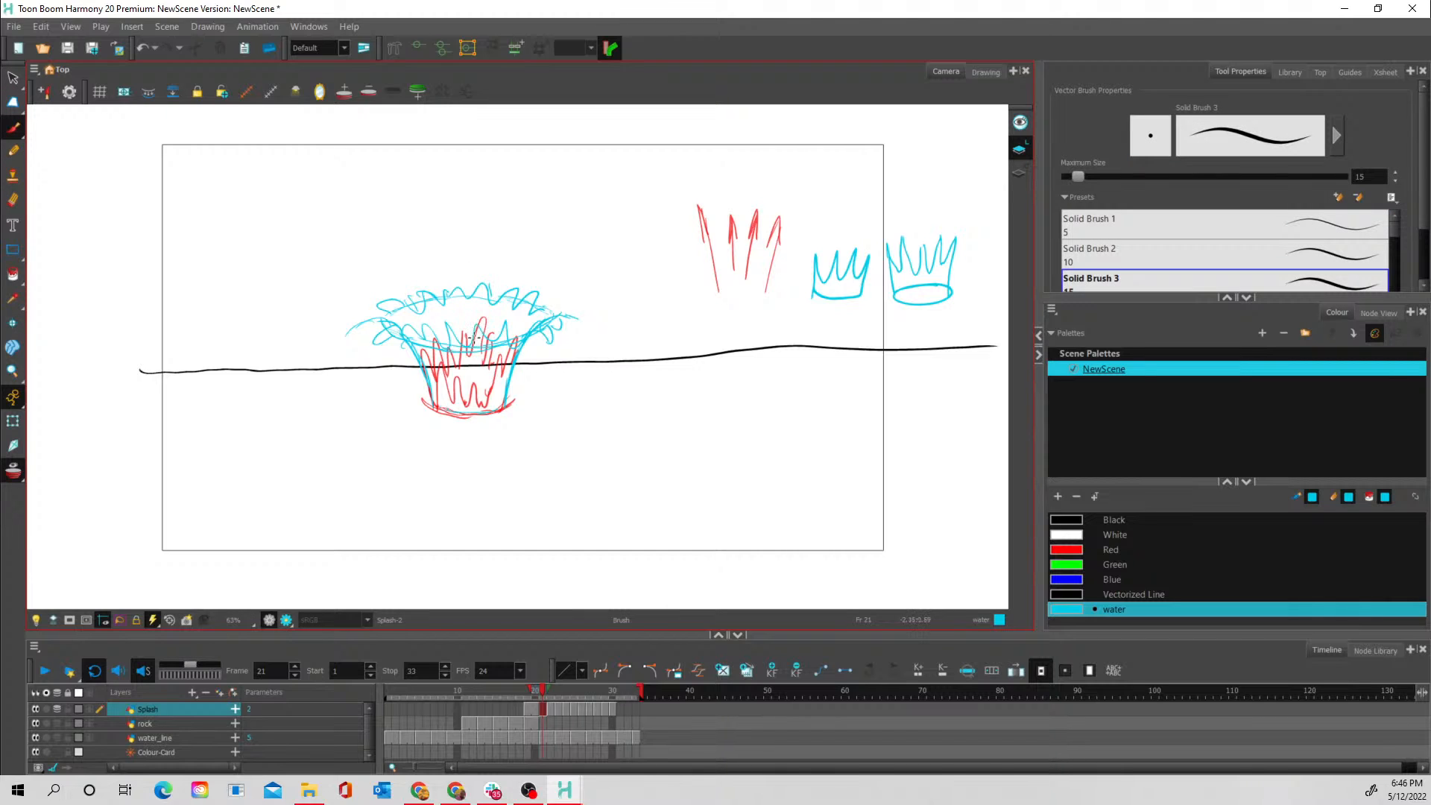
{"action": "mouse_move", "coordinate": [471, 337]}
{"action": "left_mouse_down"}
{"action": "mouse_move", "coordinate": [486, 307]}
{"action": "mouse_move", "coordinate": [486, 333]}
{"action": "mouse_move", "coordinate": [511, 305]}
{"action": "mouse_move", "coordinate": [501, 331]}
{"action": "mouse_move", "coordinate": [522, 311]}
{"action": "mouse_move", "coordinate": [520, 338]}
{"action": "mouse_move", "coordinate": [552, 321]}
{"action": "mouse_move", "coordinate": [541, 295]}
{"action": "mouse_move", "coordinate": [530, 305]}
{"action": "mouse_move", "coordinate": [555, 296]}
{"action": "mouse_move", "coordinate": [540, 317]}
{"action": "mouse_move", "coordinate": [459, 316]}
{"action": "mouse_move", "coordinate": [472, 335]}
{"action": "mouse_move", "coordinate": [464, 307]}
{"action": "mouse_move", "coordinate": [450, 328]}
{"action": "mouse_move", "coordinate": [438, 307]}
{"action": "mouse_move", "coordinate": [433, 338]}
{"action": "mouse_move", "coordinate": [377, 307]}
{"action": "mouse_move", "coordinate": [409, 338]}
{"action": "mouse_move", "coordinate": [434, 288]}
{"action": "mouse_move", "coordinate": [393, 310]}
{"action": "mouse_move", "coordinate": [386, 292]}
{"action": "mouse_move", "coordinate": [471, 296]}
{"action": "mouse_move", "coordinate": [518, 285]}
{"action": "left_mouse_up"}
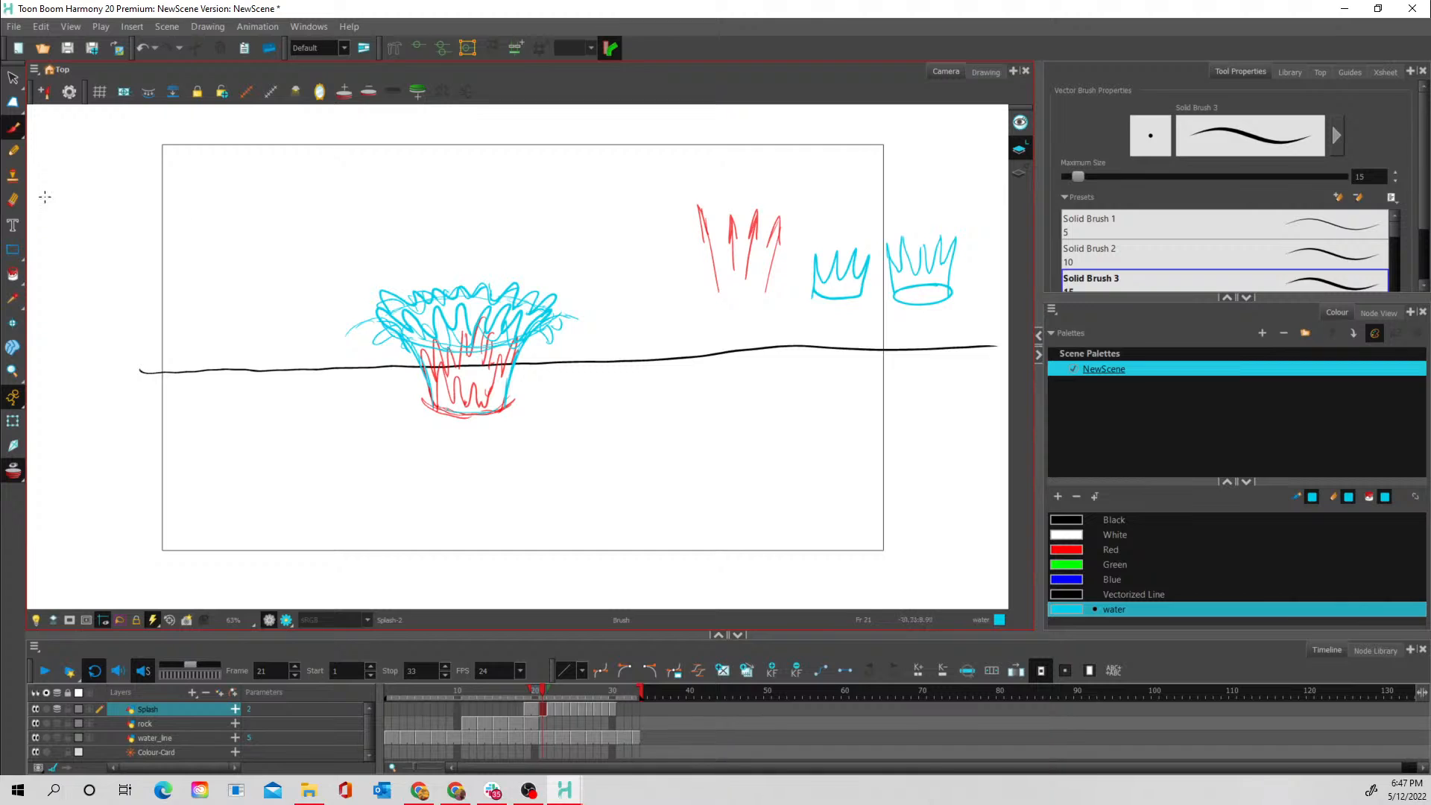
- Turn off onion skin and erase the rough rim guides and drooping side strokes from the frame 21 splash
{"action": "left_click", "coordinate": [12, 199]}
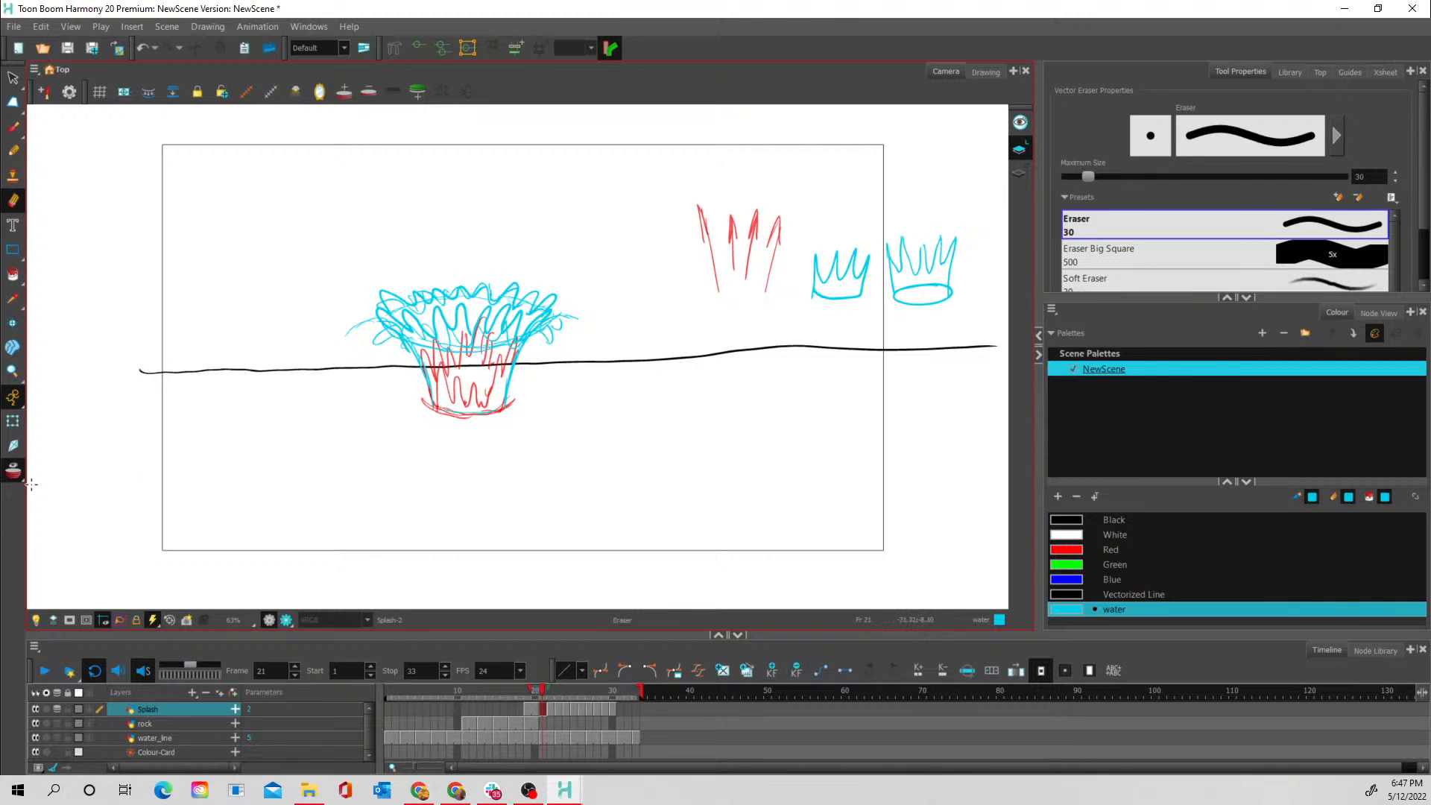
{"action": "left_click", "coordinate": [13, 471]}
{"action": "mouse_move", "coordinate": [359, 311]}
{"action": "left_mouse_down"}
{"action": "mouse_move", "coordinate": [354, 331]}
{"action": "mouse_move", "coordinate": [384, 346]}
{"action": "mouse_move", "coordinate": [415, 350]}
{"action": "mouse_move", "coordinate": [389, 332]}
{"action": "mouse_move", "coordinate": [453, 359]}
{"action": "mouse_move", "coordinate": [420, 336]}
{"action": "mouse_move", "coordinate": [437, 353]}
{"action": "mouse_move", "coordinate": [435, 322]}
{"action": "mouse_move", "coordinate": [453, 356]}
{"action": "mouse_move", "coordinate": [488, 319]}
{"action": "left_mouse_up"}
{"action": "mouse_move", "coordinate": [481, 371]}
{"action": "left_mouse_down"}
{"action": "mouse_move", "coordinate": [493, 322]}
{"action": "mouse_move", "coordinate": [506, 373]}
{"action": "mouse_move", "coordinate": [509, 337]}
{"action": "mouse_move", "coordinate": [514, 348]}
{"action": "mouse_move", "coordinate": [563, 305]}
{"action": "mouse_move", "coordinate": [530, 352]}
{"action": "mouse_move", "coordinate": [574, 313]}
{"action": "left_mouse_up"}
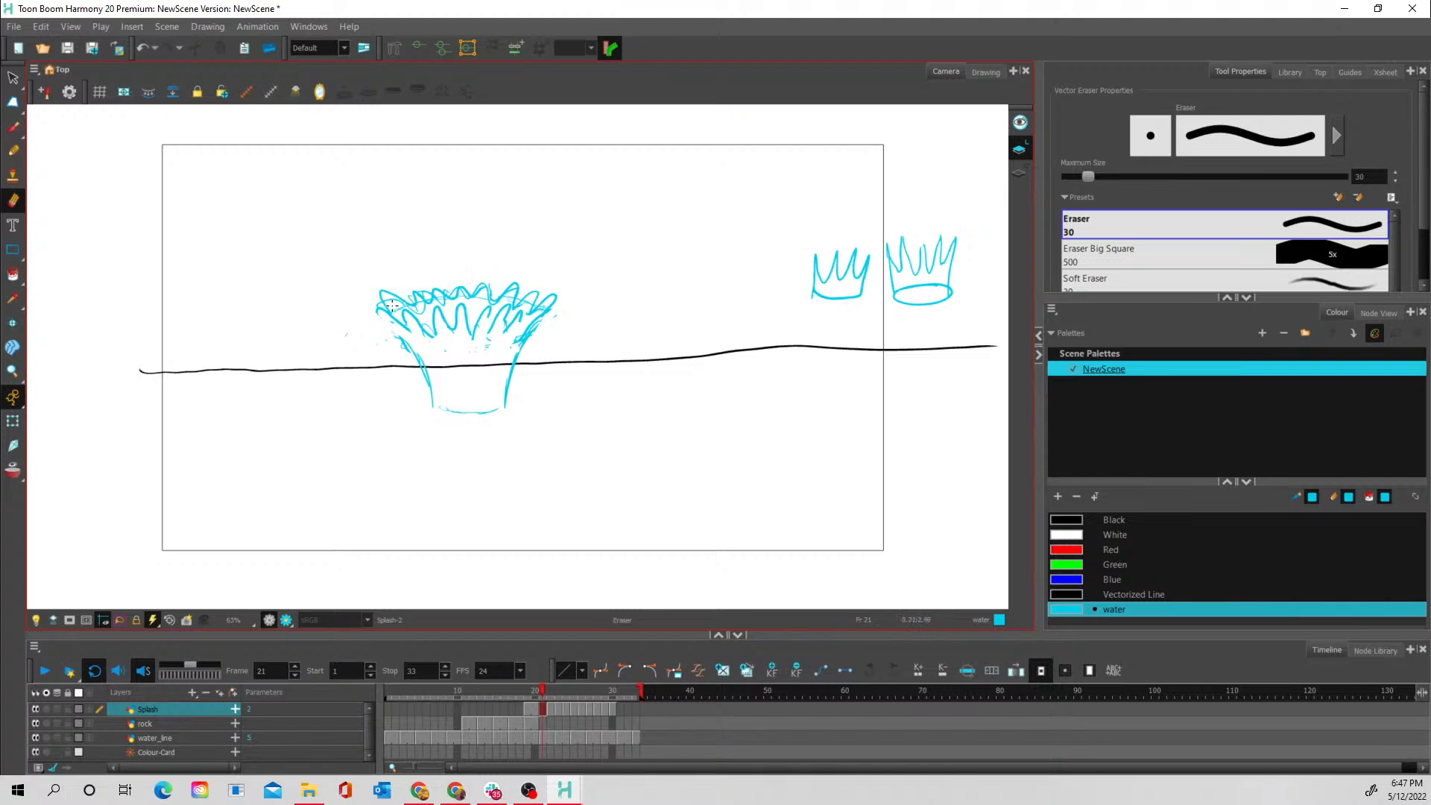
- Redraw the frame 21 splash's sides and add vertical flow lines down its body with the Brush
{"action": "left_click", "coordinate": [15, 127]}
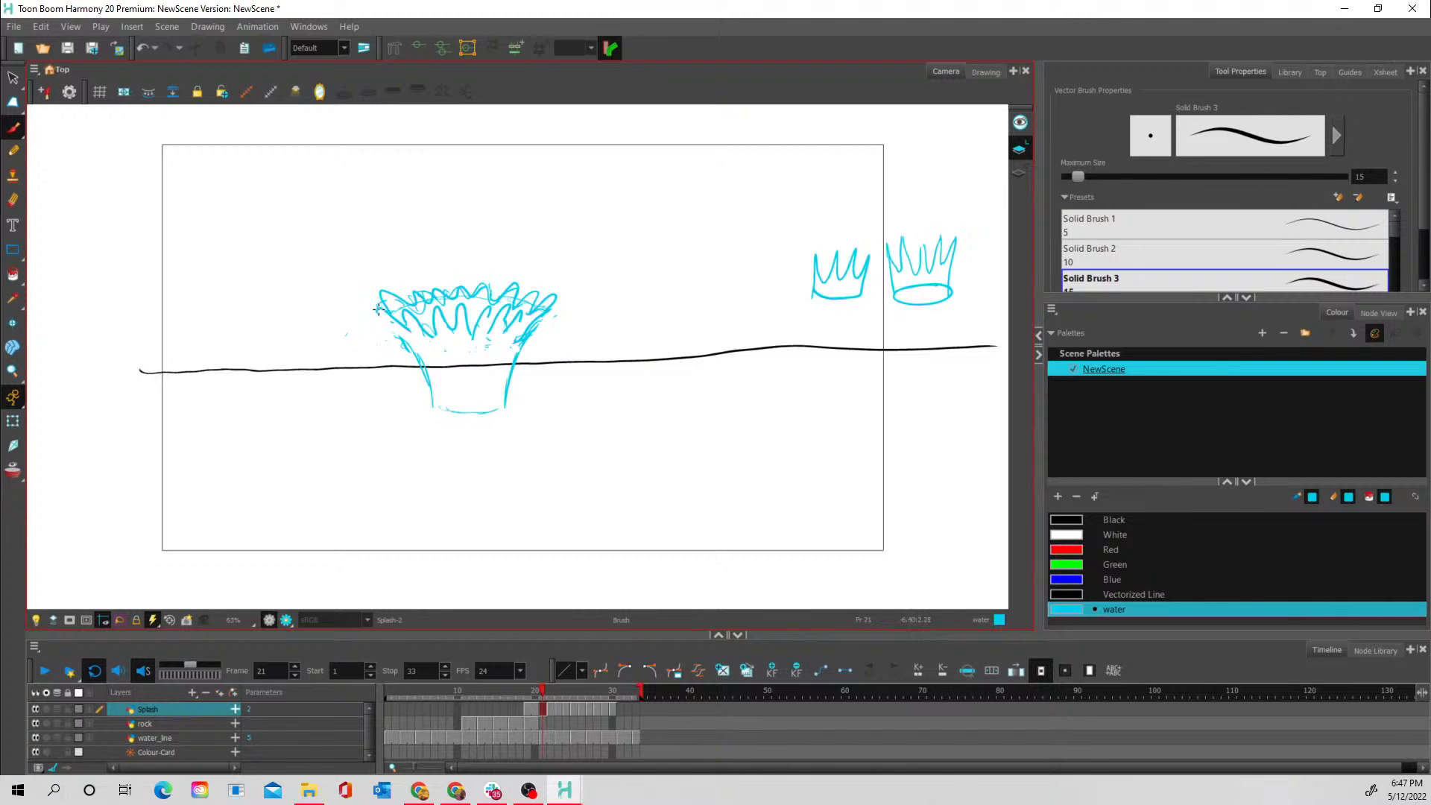
{"action": "mouse_move", "coordinate": [379, 309]}
{"action": "left_mouse_down"}
{"action": "mouse_move", "coordinate": [424, 363]}
{"action": "mouse_move", "coordinate": [414, 342]}
{"action": "mouse_move", "coordinate": [439, 395]}
{"action": "left_mouse_up"}
{"action": "mouse_move", "coordinate": [441, 343]}
{"action": "left_mouse_down"}
{"action": "mouse_move", "coordinate": [446, 386]}
{"action": "mouse_move", "coordinate": [449, 349]}
{"action": "mouse_move", "coordinate": [470, 408]}
{"action": "mouse_move", "coordinate": [467, 357]}
{"action": "left_mouse_up"}
{"action": "mouse_move", "coordinate": [493, 408]}
{"action": "left_mouse_down"}
{"action": "mouse_move", "coordinate": [516, 337]}
{"action": "mouse_move", "coordinate": [497, 392]}
{"action": "mouse_move", "coordinate": [451, 409]}
{"action": "mouse_move", "coordinate": [447, 377]}
{"action": "left_mouse_up"}
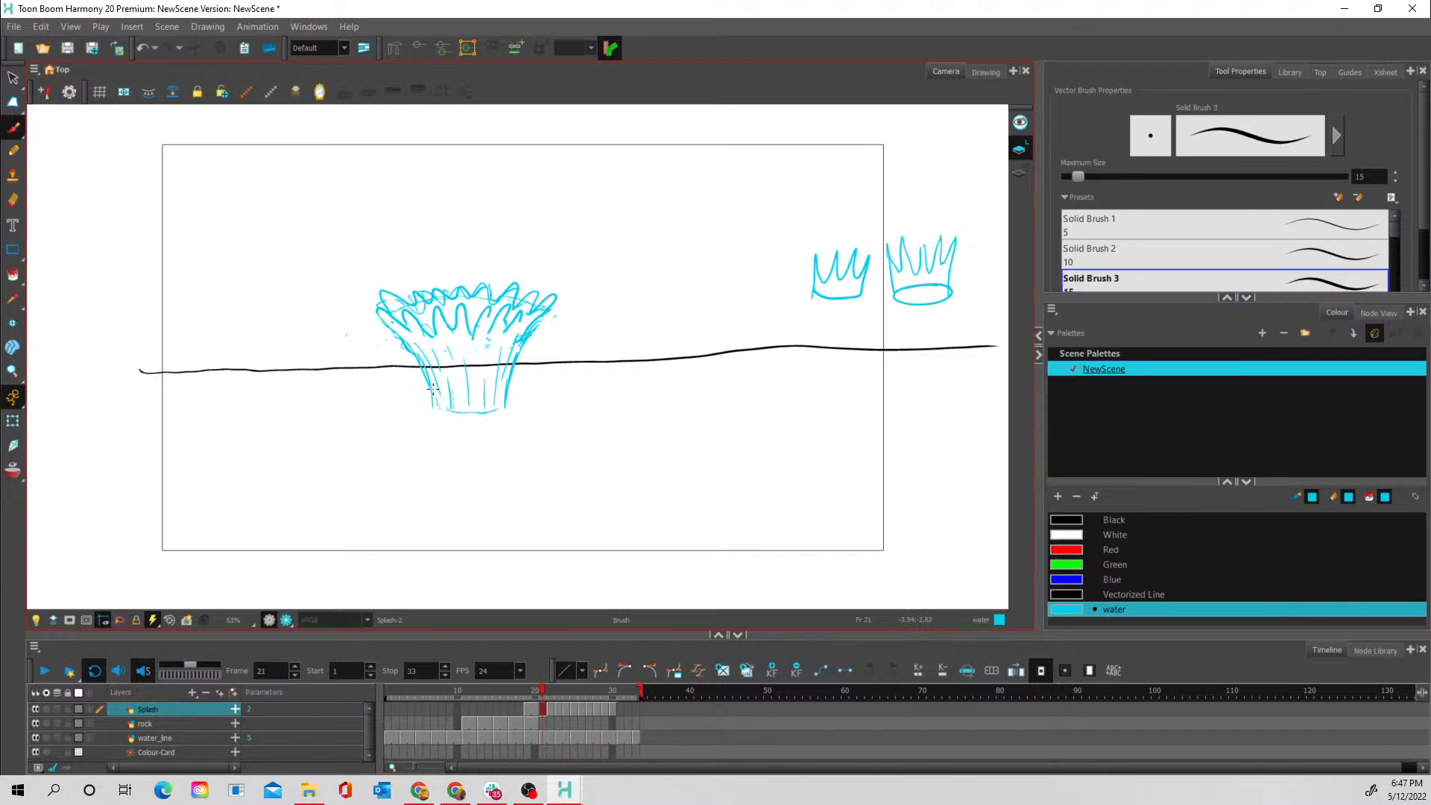
{"action": "mouse_move", "coordinate": [431, 403]}
{"action": "left_mouse_down"}
{"action": "mouse_move", "coordinate": [494, 413]}
{"action": "mouse_move", "coordinate": [511, 399]}
{"action": "left_mouse_up"}
- Step back and forth through frames 20 to 23 to examine how the splash rises and folds over
{"action": "left_click", "coordinate": [547, 705]}
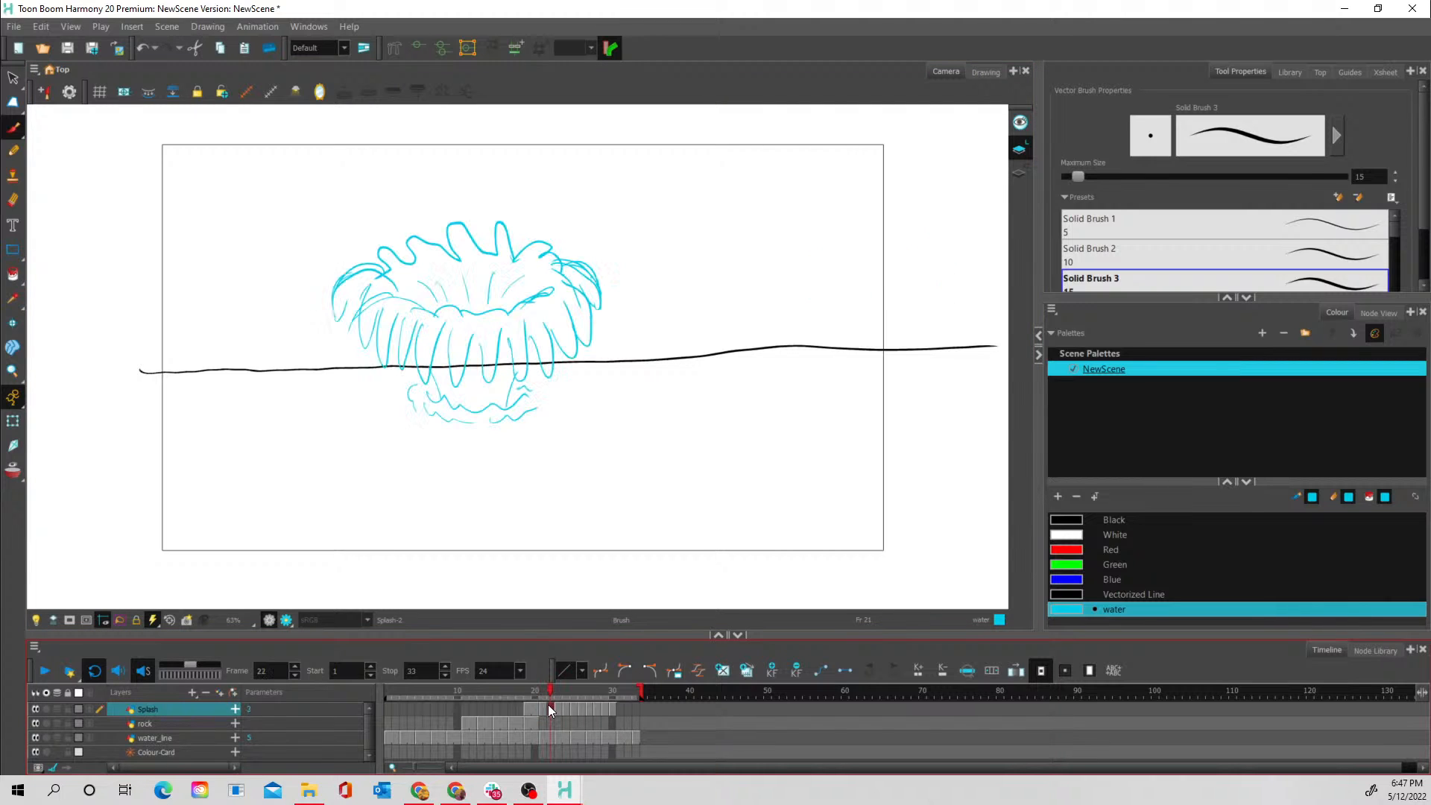
{"action": "left_click", "coordinate": [543, 709]}
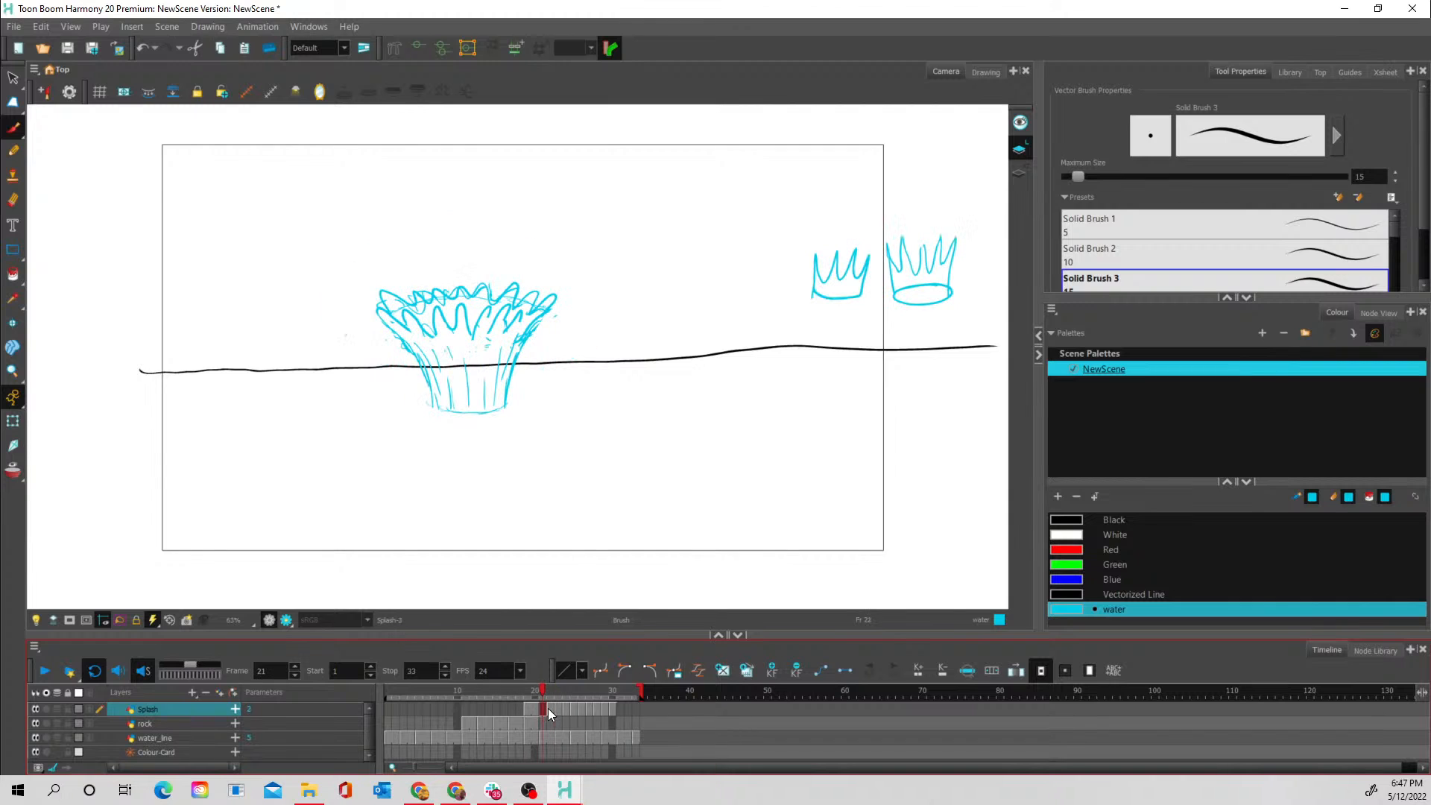
{"action": "left_click", "coordinate": [537, 709]}
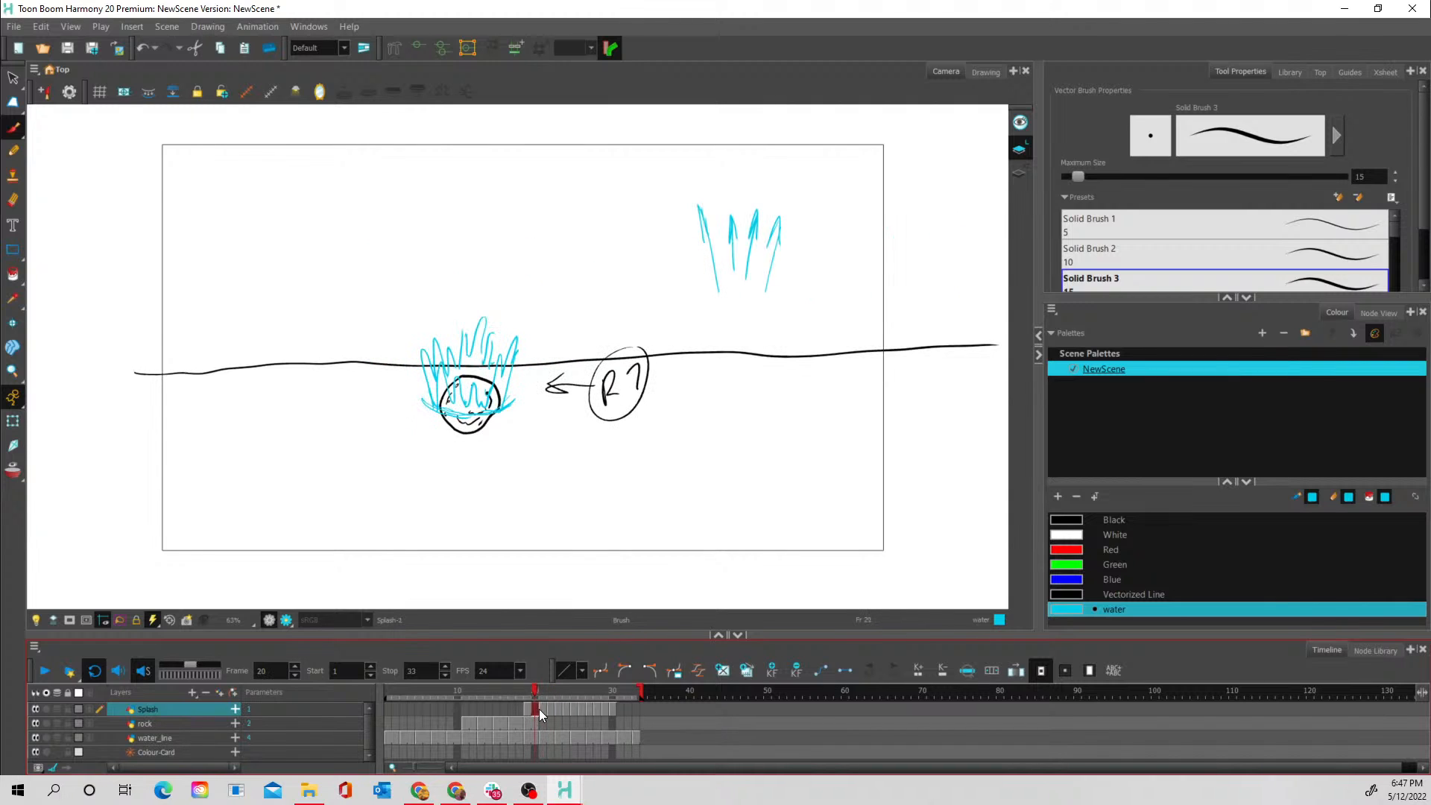
{"action": "left_click", "coordinate": [542, 709]}
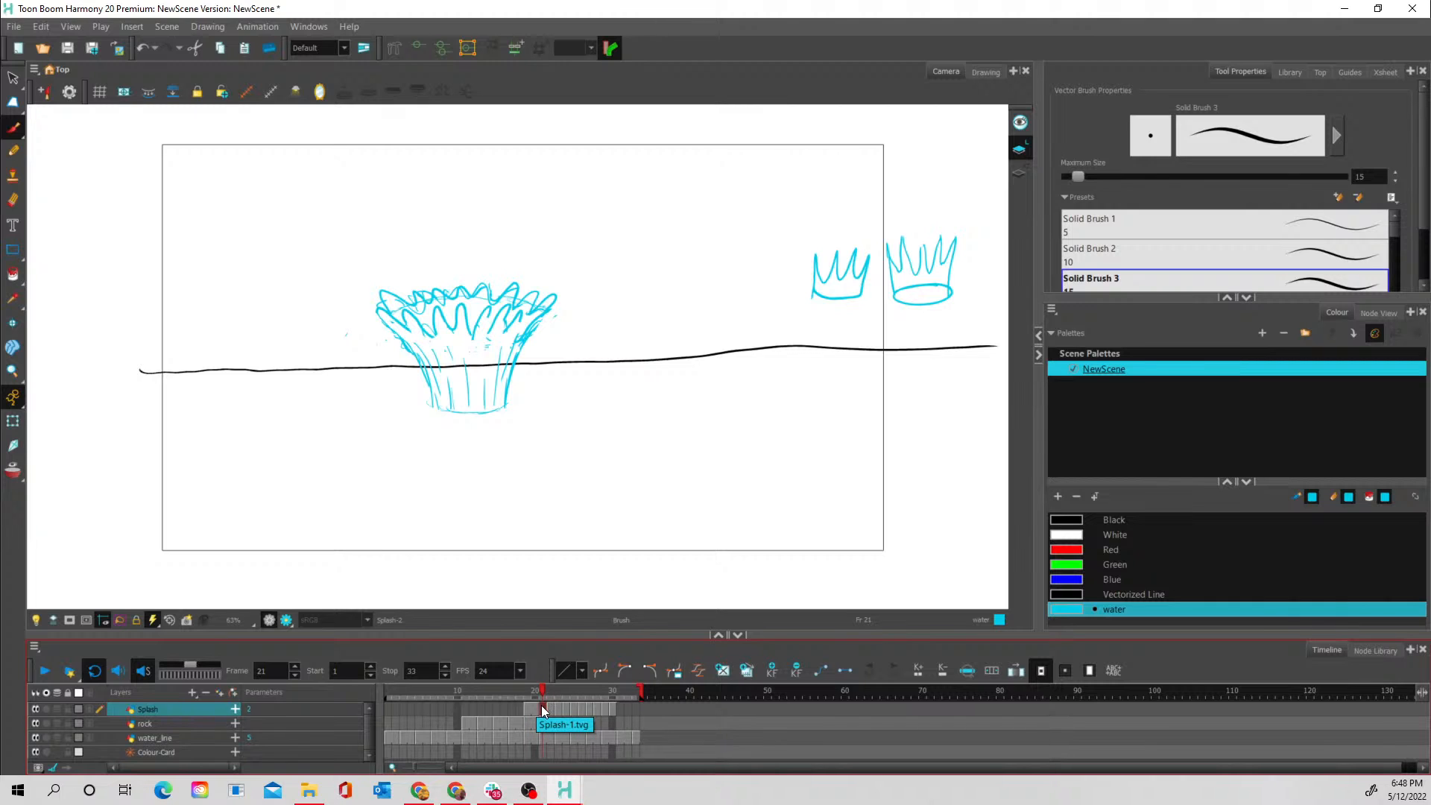
{"action": "left_click", "coordinate": [551, 705]}
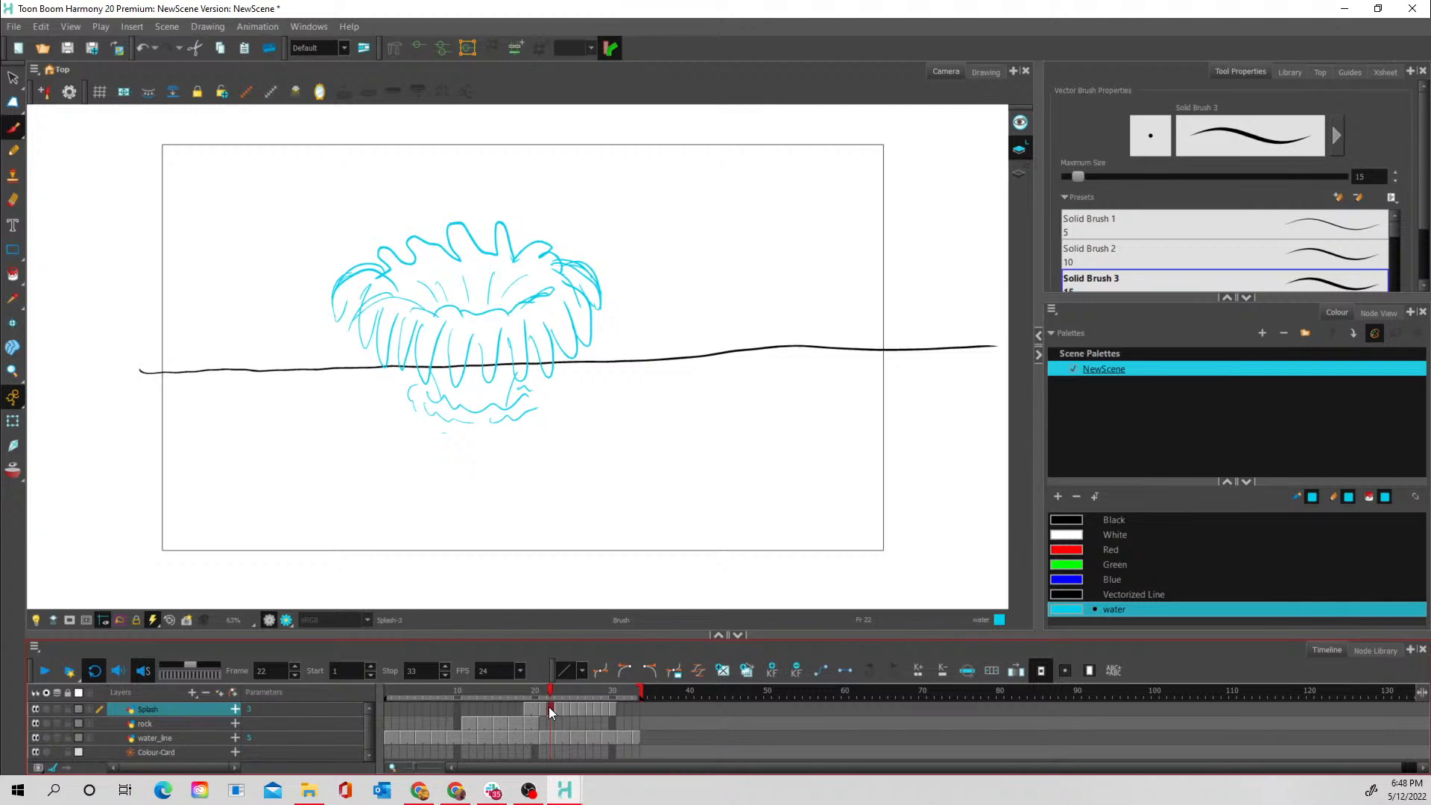
{"action": "left_click", "coordinate": [544, 706]}
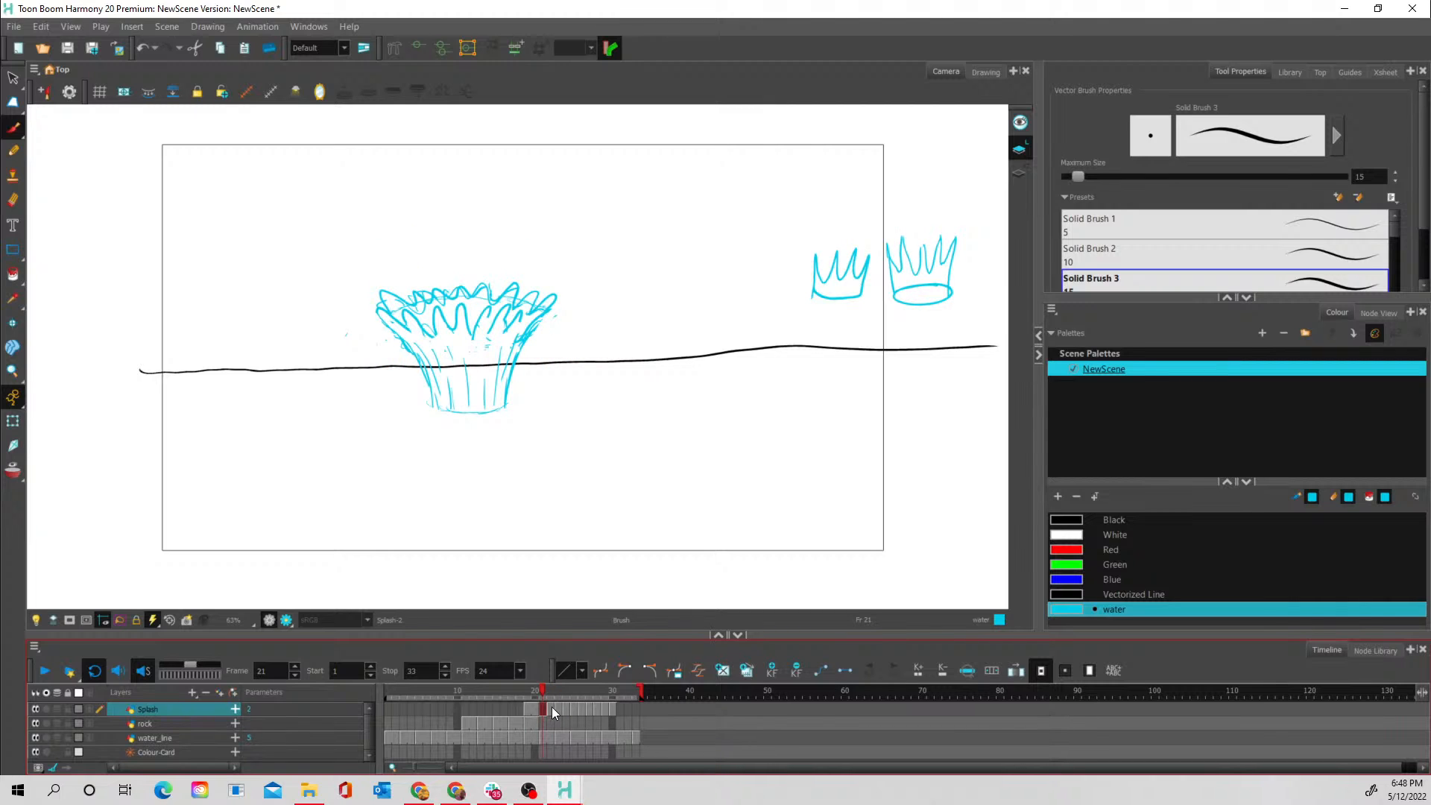
{"action": "left_click", "coordinate": [551, 707]}
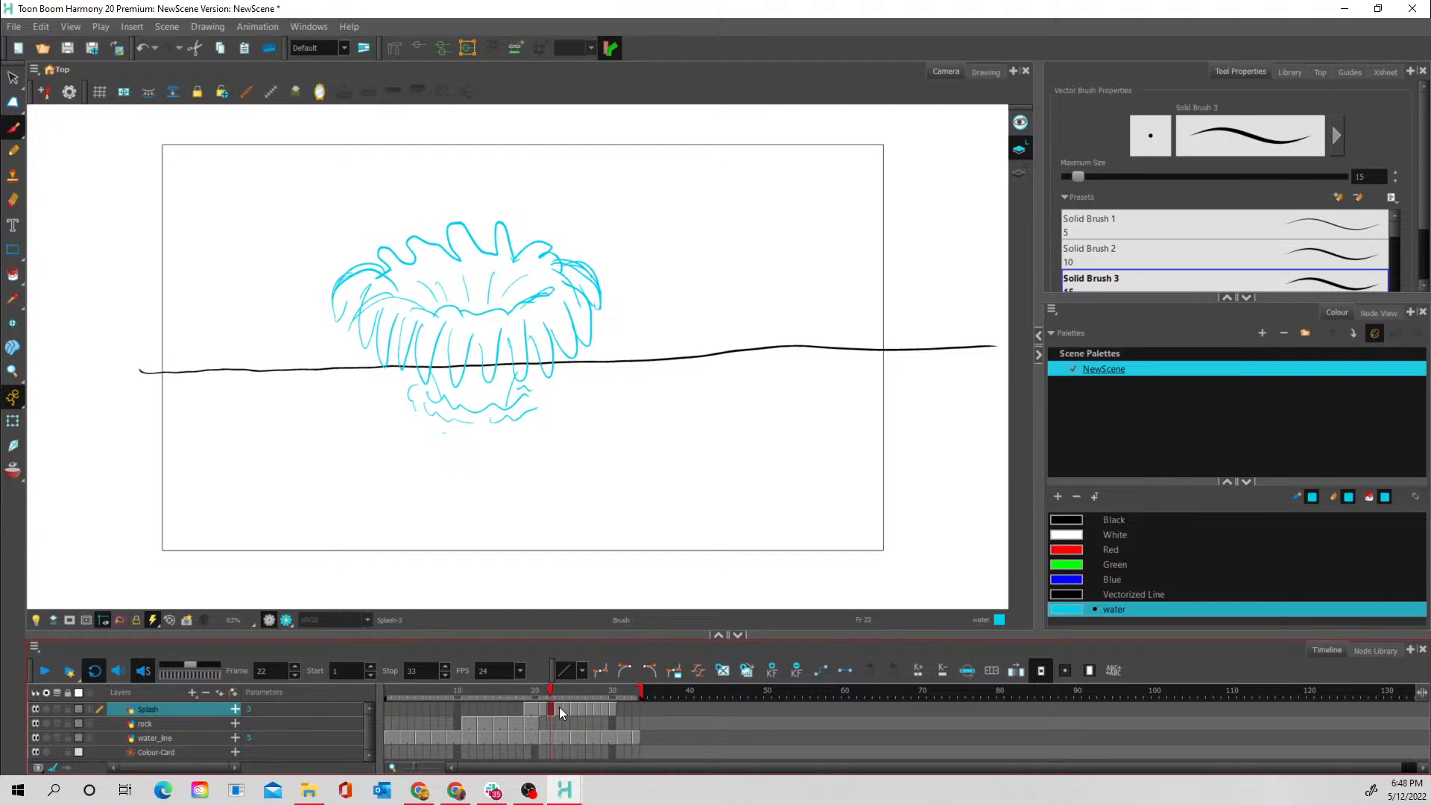
{"action": "left_click", "coordinate": [560, 710]}
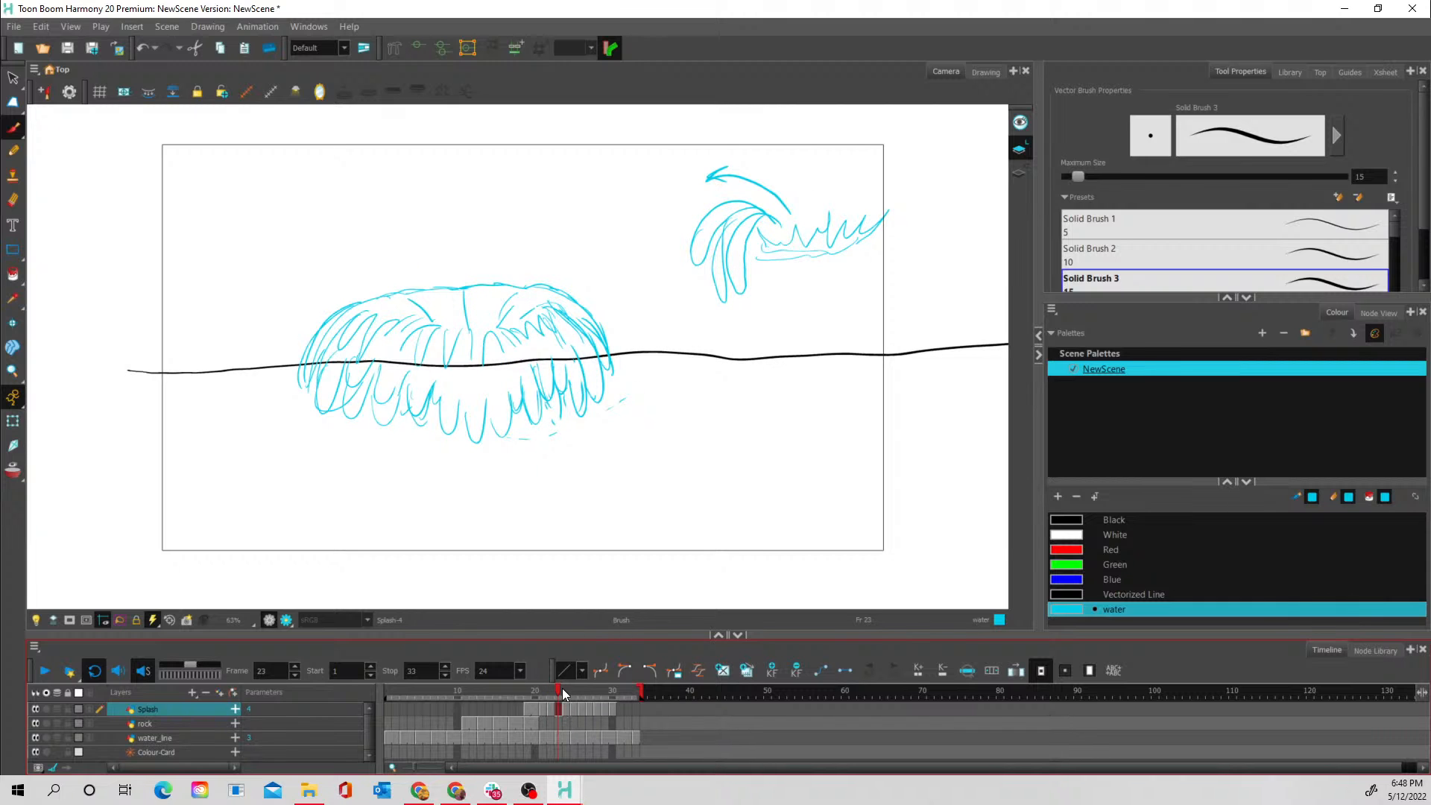
- Set the exposure of the Splash ripple drawings on frames 27 to 30 to 2
{"action": "mouse_move", "coordinate": [560, 687]}
{"action": "left_mouse_down"}
{"action": "mouse_move", "coordinate": [597, 688]}
{"action": "mouse_move", "coordinate": [566, 690]}
{"action": "left_mouse_up"}
{"action": "mouse_move", "coordinate": [599, 690]}
{"action": "left_mouse_down"}
{"action": "mouse_move", "coordinate": [546, 700]}
{"action": "mouse_move", "coordinate": [606, 693]}
{"action": "mouse_move", "coordinate": [587, 701]}
{"action": "left_mouse_up"}
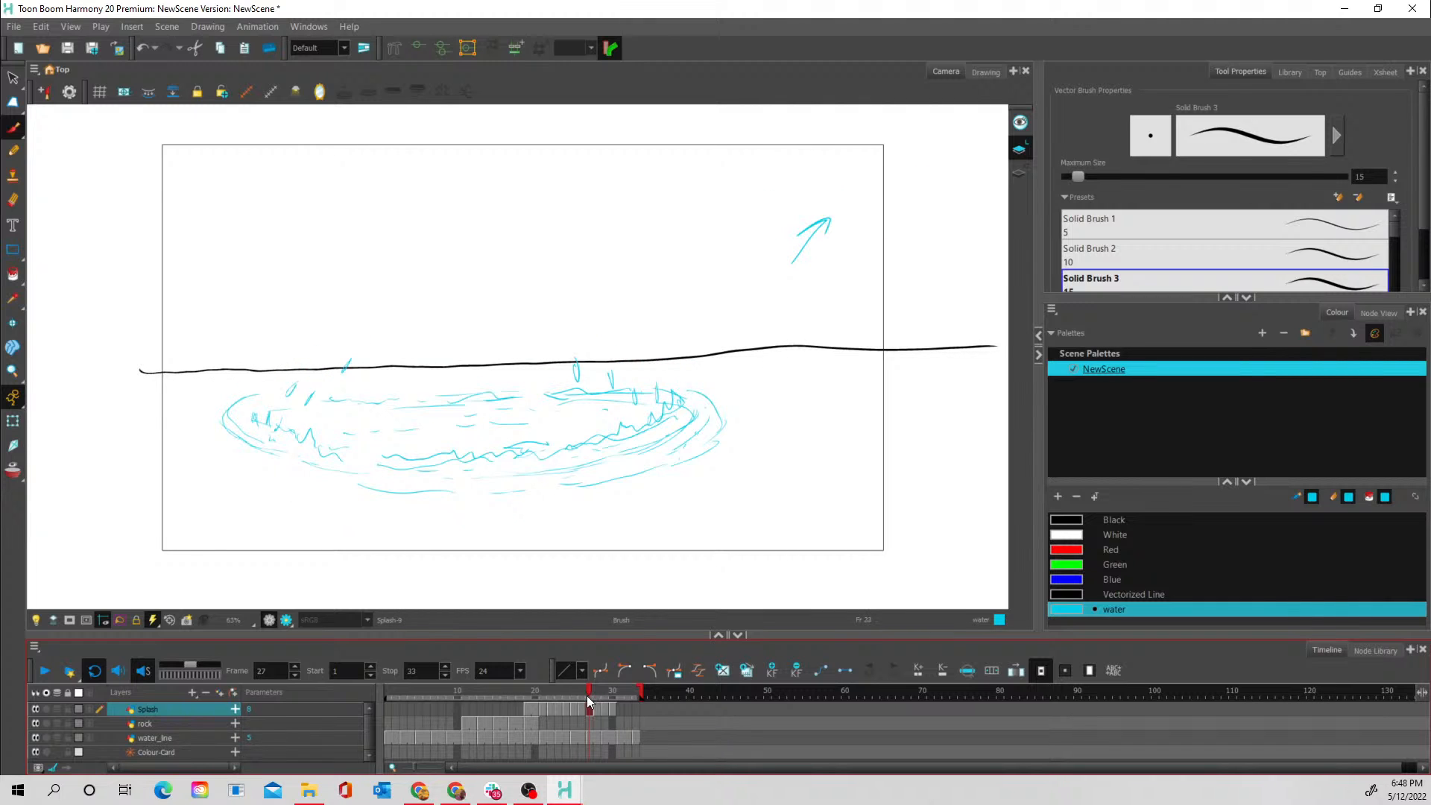
{"action": "left_click", "coordinate": [582, 704]}
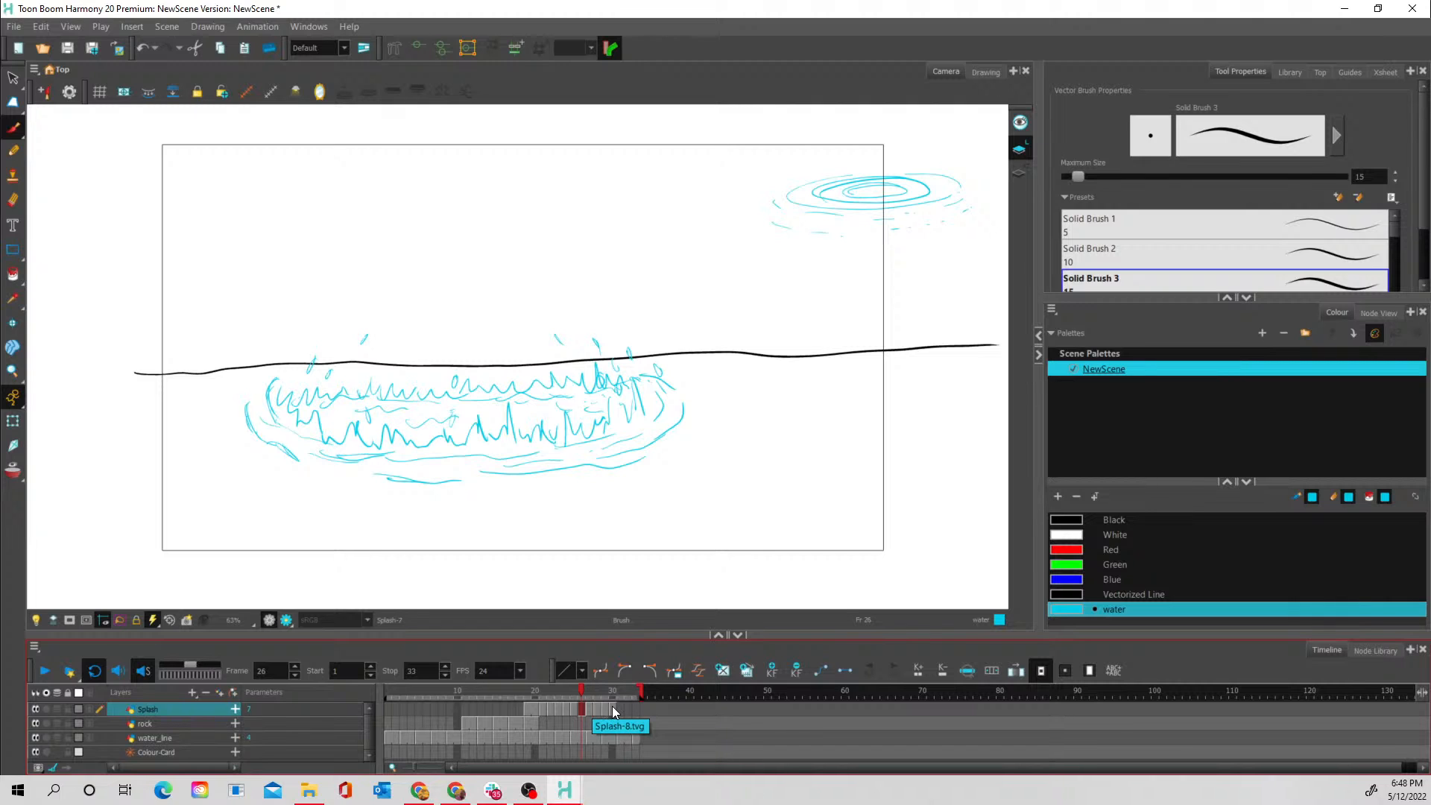
{"action": "right_click", "coordinate": [612, 705]}
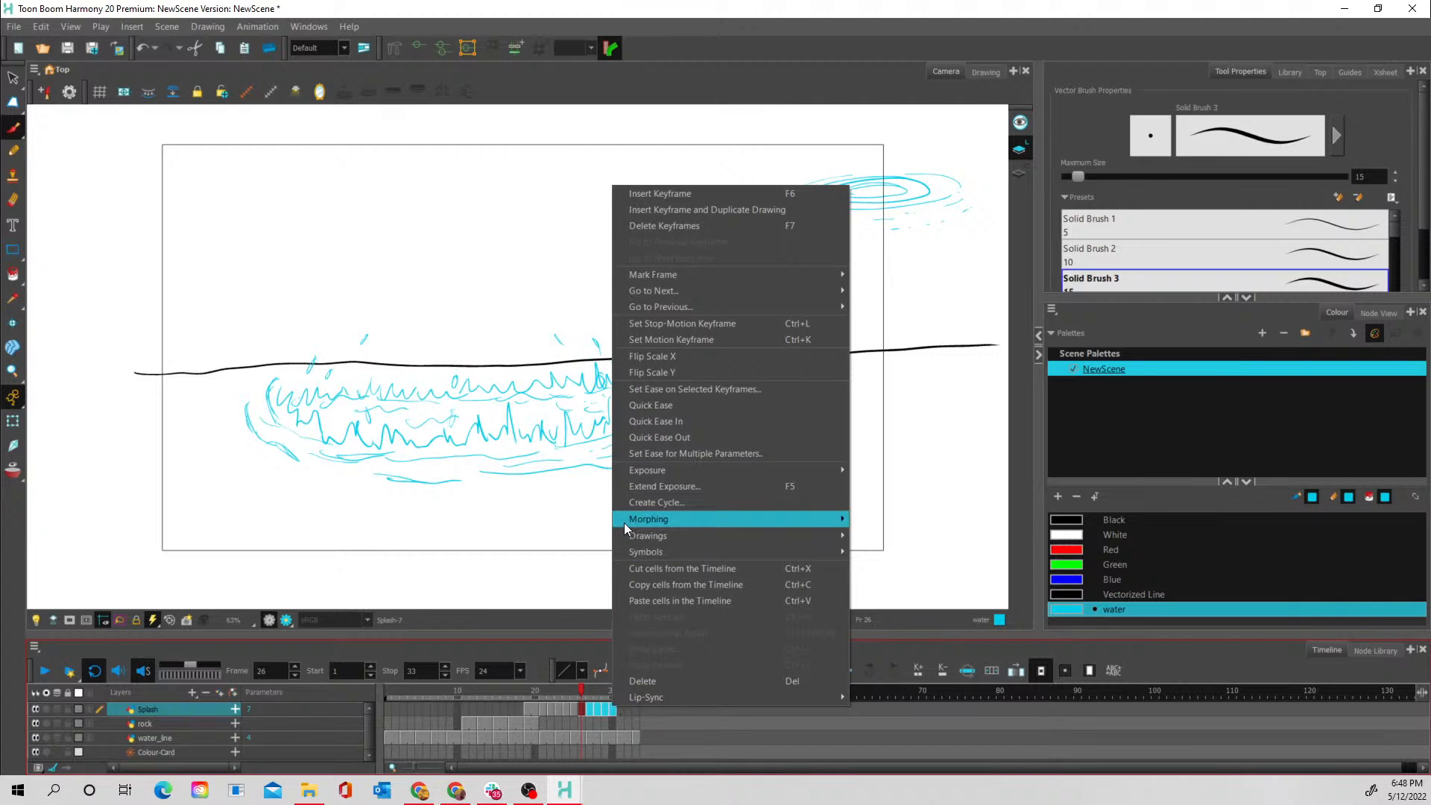
{"action": "mouse_move", "coordinate": [666, 471]}
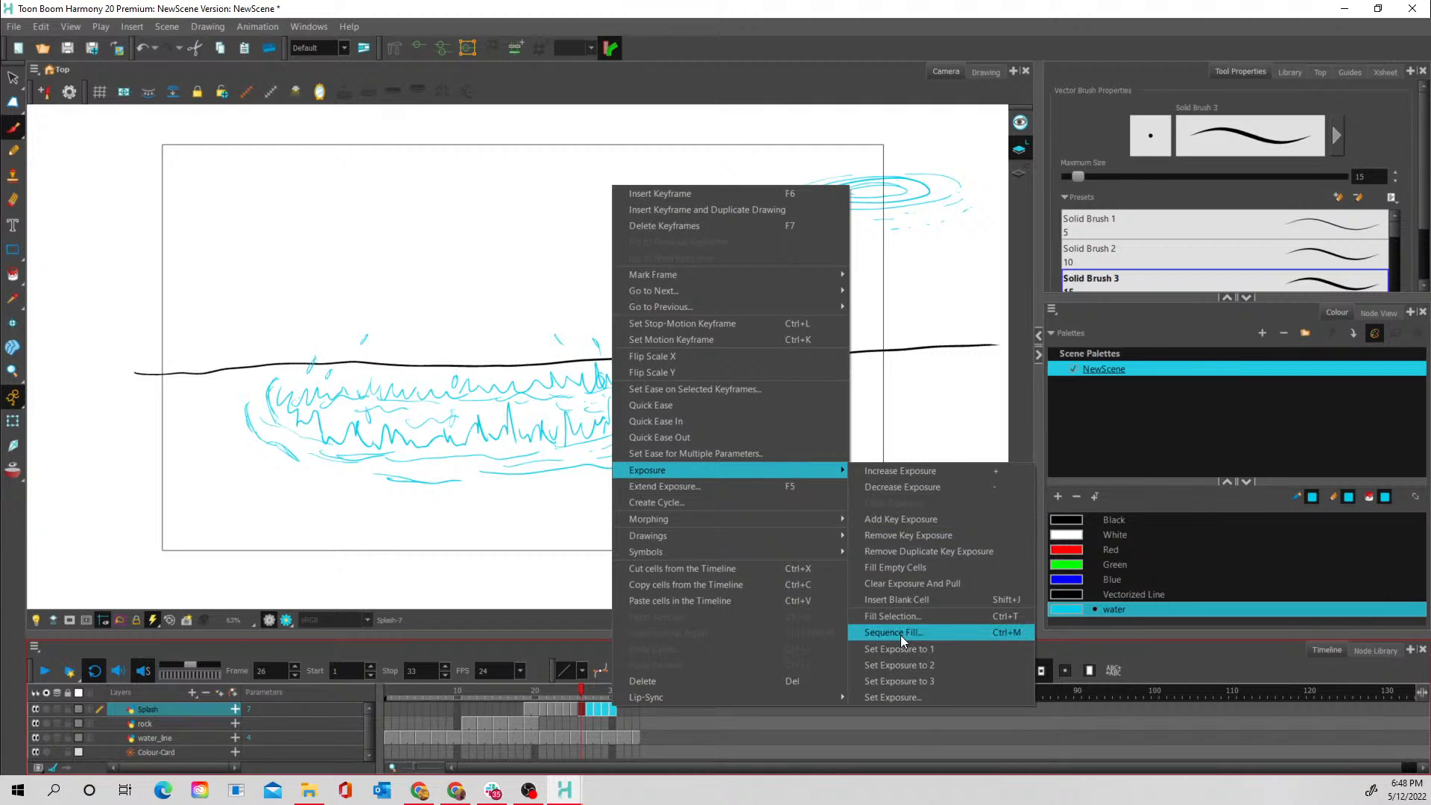
{"action": "left_click", "coordinate": [907, 665]}
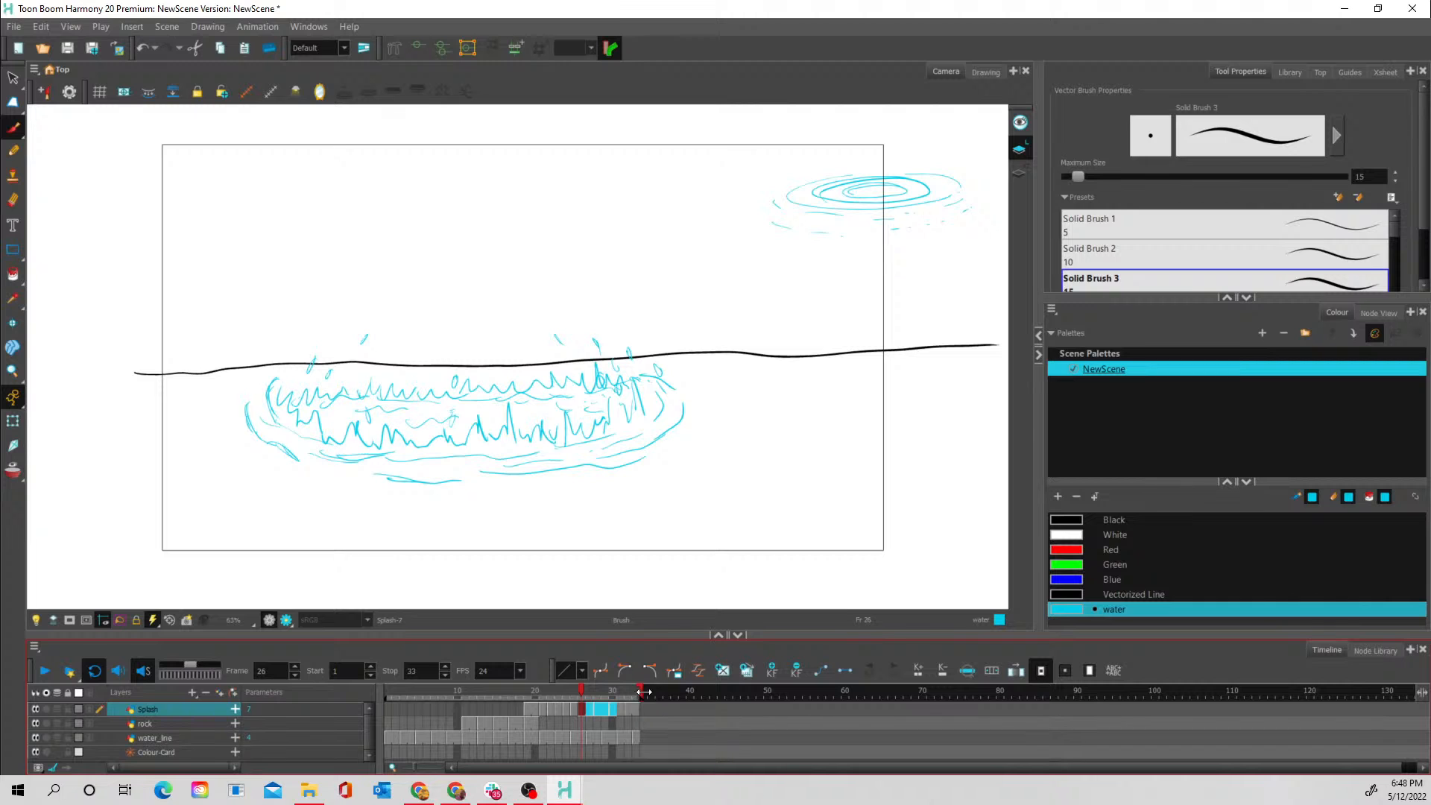
- Extend the scene to frame 39 and set the exposure of the last Splash ripple drawings, from frame 33 to 35, to 3
{"action": "mouse_move", "coordinate": [641, 692]}
{"action": "left_mouse_down"}
{"action": "mouse_move", "coordinate": [690, 695]}
{"action": "mouse_move", "coordinate": [566, 681]}
{"action": "mouse_move", "coordinate": [640, 686]}
{"action": "mouse_move", "coordinate": [627, 687]}
{"action": "left_mouse_up"}
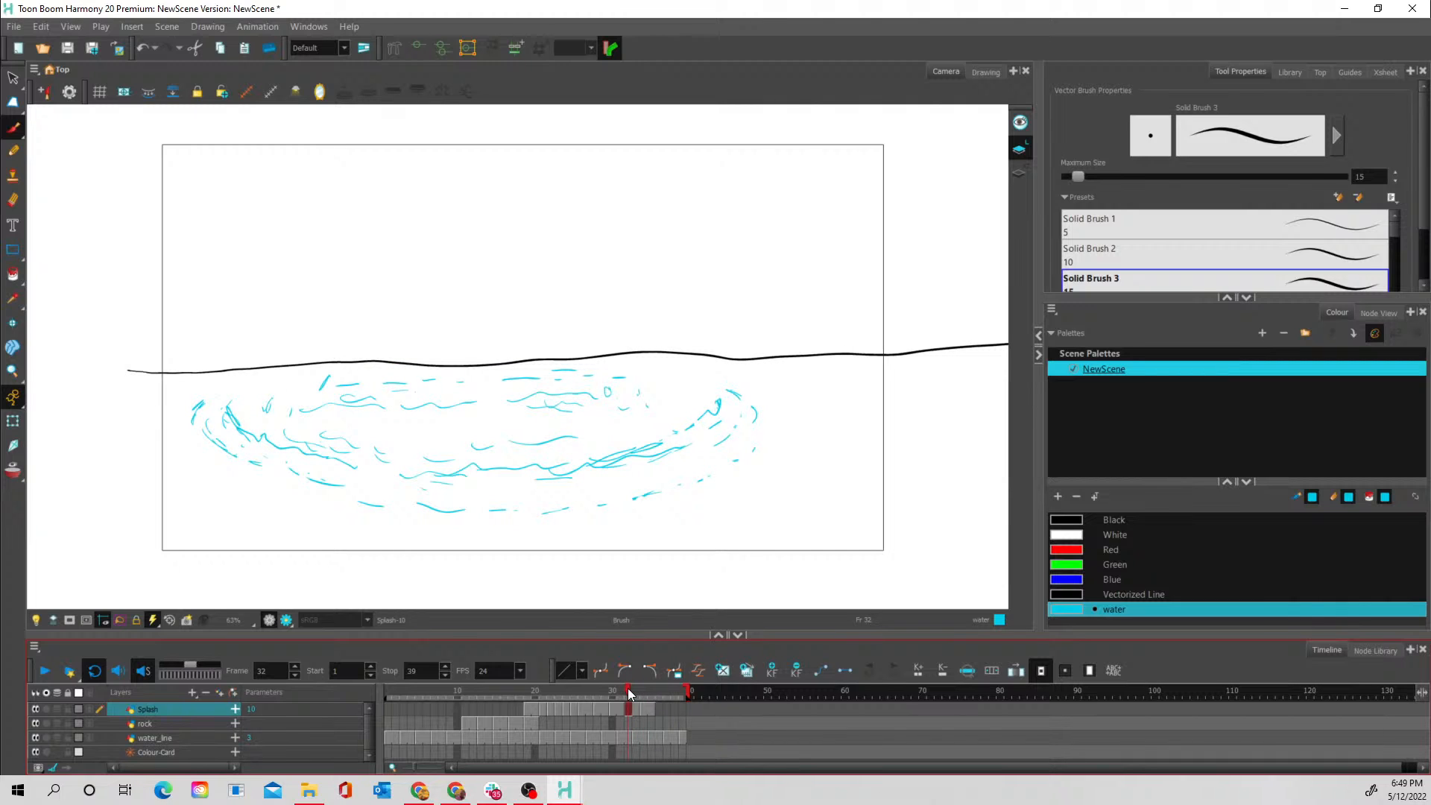
{"action": "left_click", "coordinate": [654, 708]}
{"action": "left_click", "coordinate": [650, 705]}
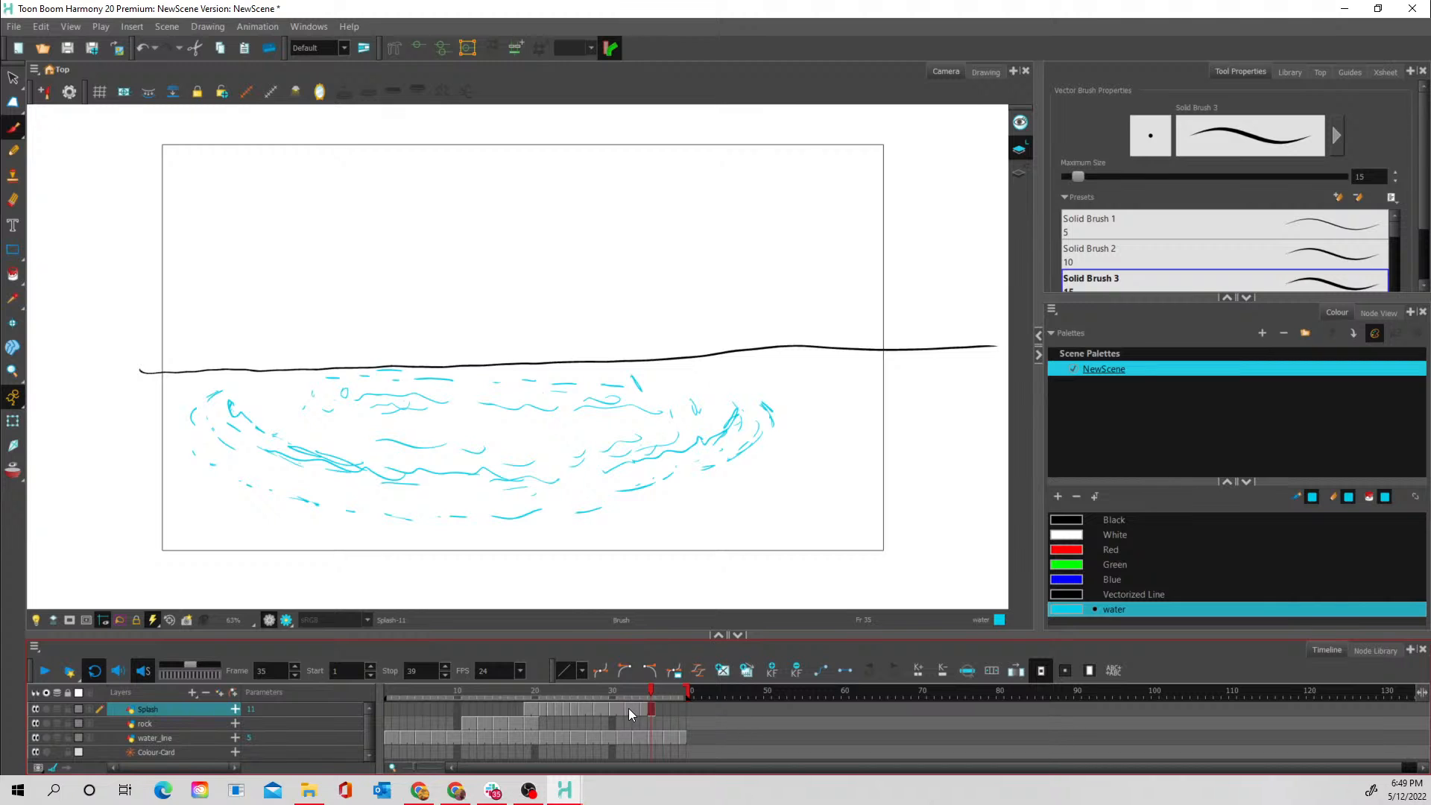
{"action": "left_click", "coordinate": [628, 708]}
{"action": "right_click", "coordinate": [654, 709]}
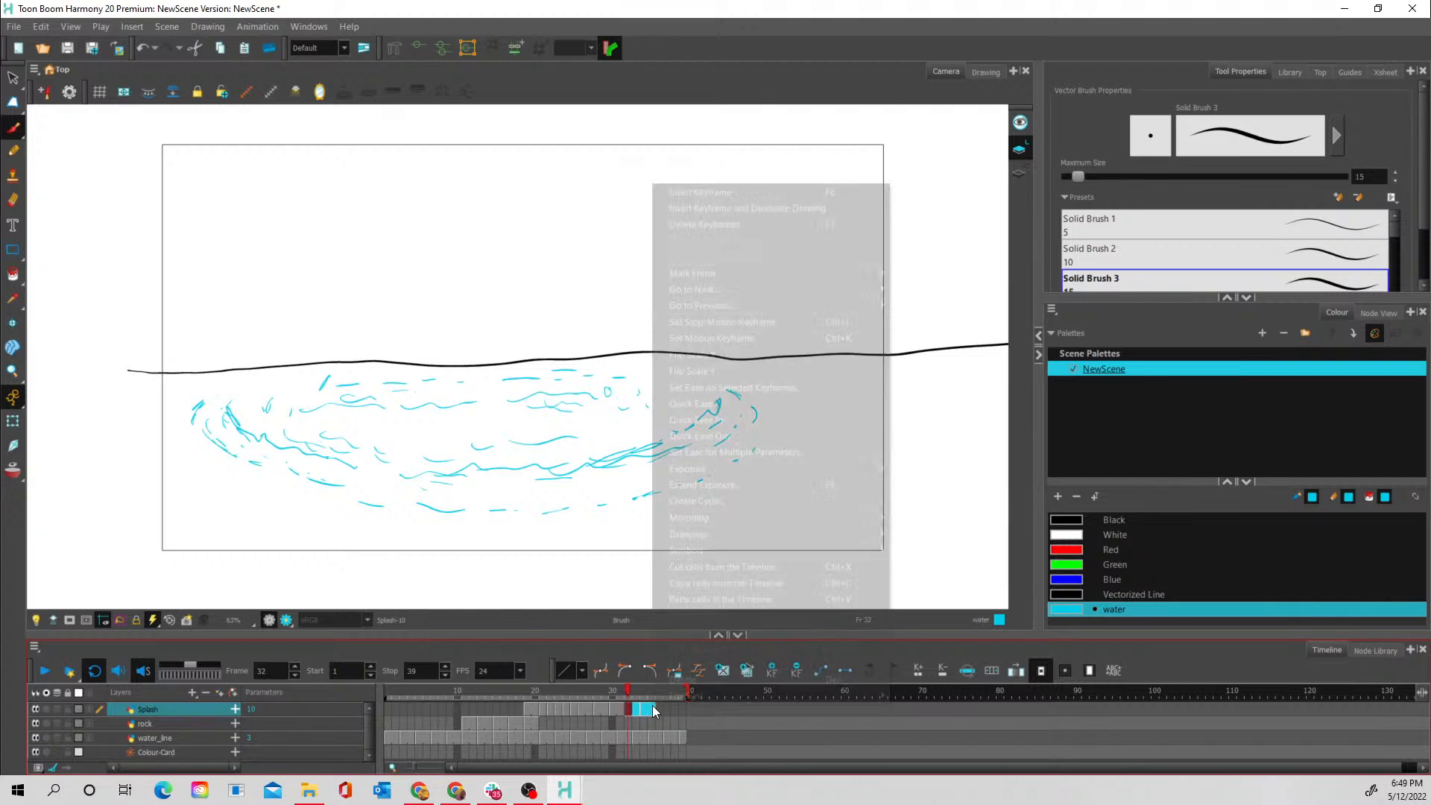
{"action": "mouse_move", "coordinate": [690, 535]}
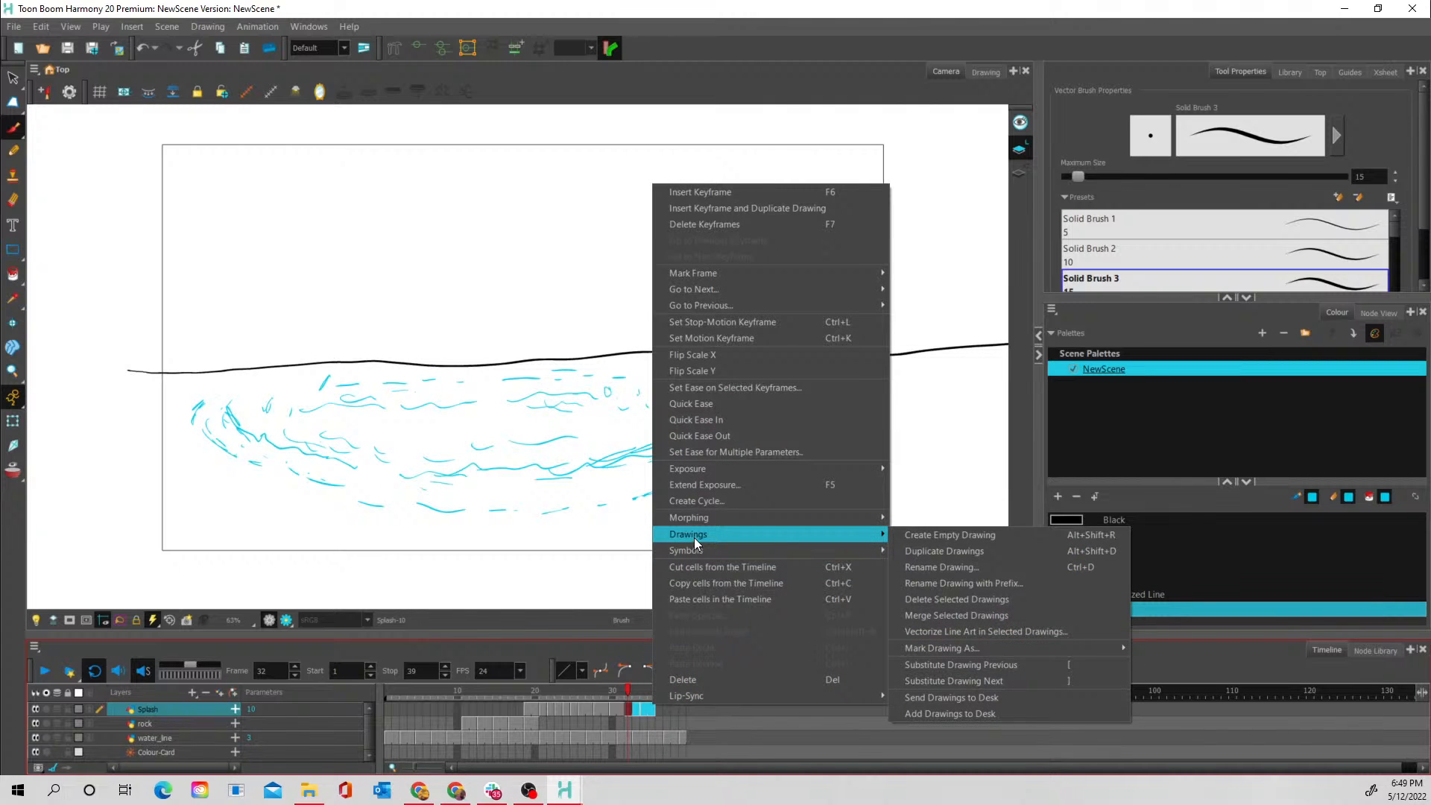
{"action": "mouse_move", "coordinate": [736, 469]}
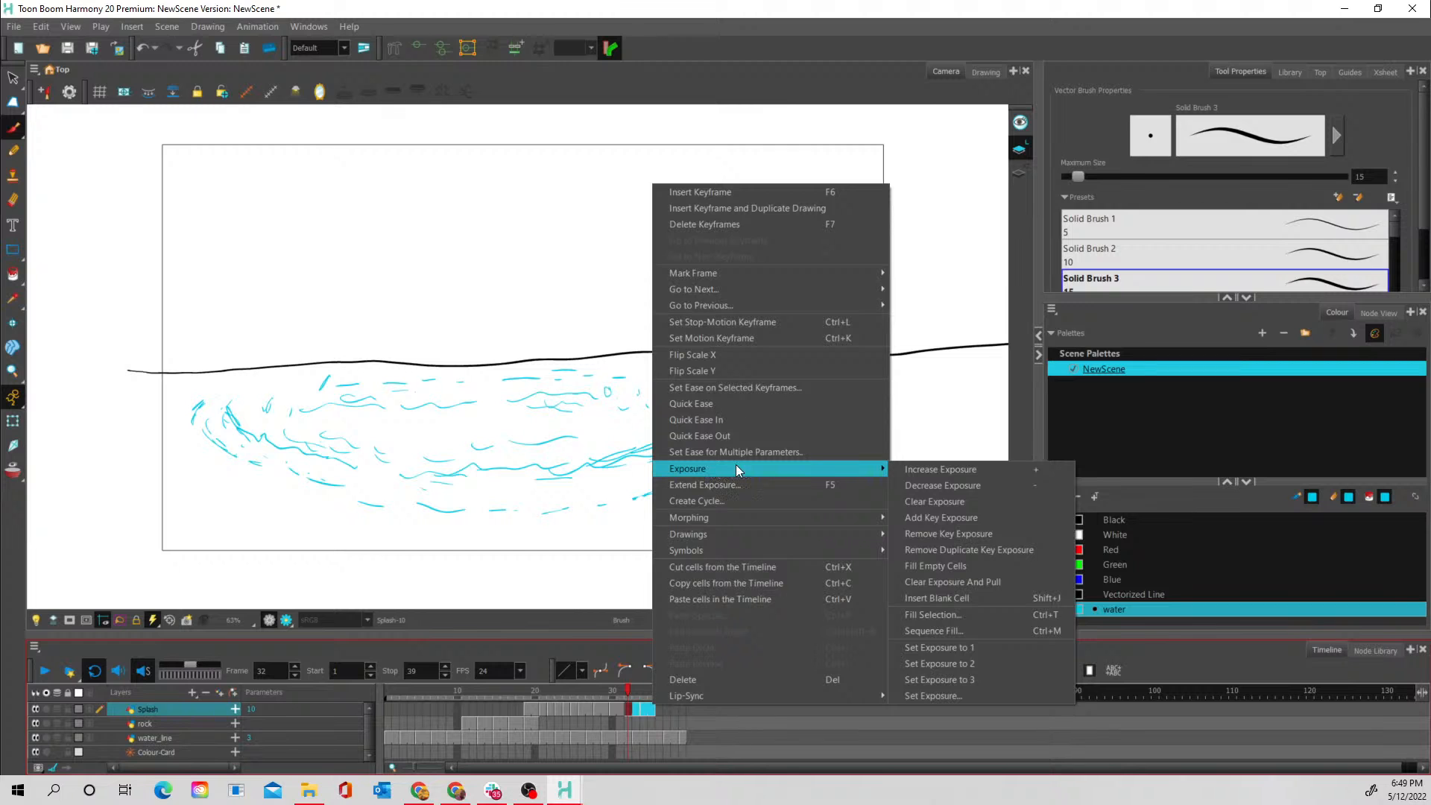
{"action": "left_click", "coordinate": [958, 680]}
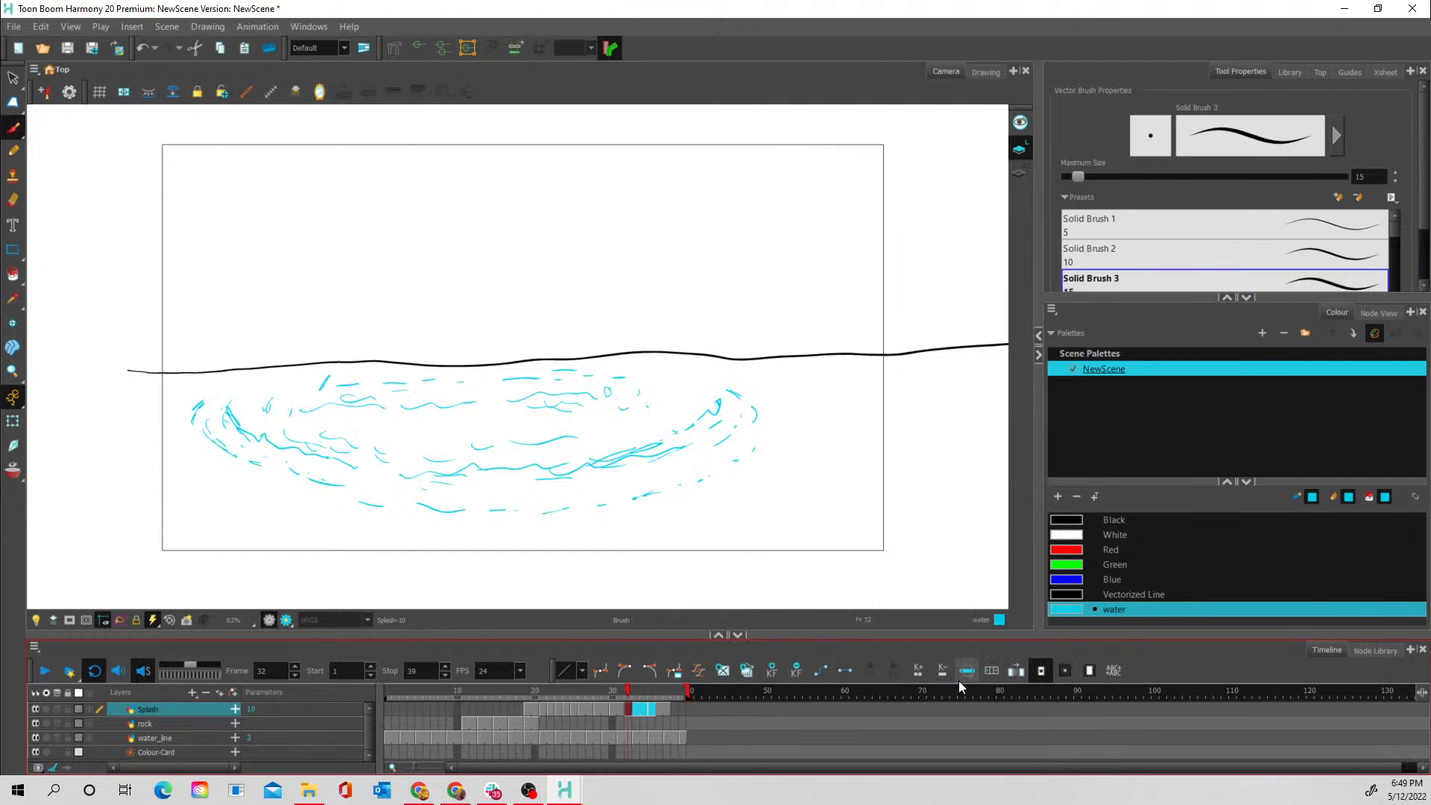
- Step back and forth through frames 20 to 22 to compare the spacing of the early splash drawings
{"action": "mouse_move", "coordinate": [612, 695]}
{"action": "left_mouse_down"}
{"action": "mouse_move", "coordinate": [585, 687]}
{"action": "mouse_move", "coordinate": [675, 696]}
{"action": "mouse_move", "coordinate": [567, 674]}
{"action": "mouse_move", "coordinate": [601, 683]}
{"action": "mouse_move", "coordinate": [528, 683]}
{"action": "mouse_move", "coordinate": [561, 679]}
{"action": "mouse_move", "coordinate": [543, 682]}
{"action": "left_mouse_up"}
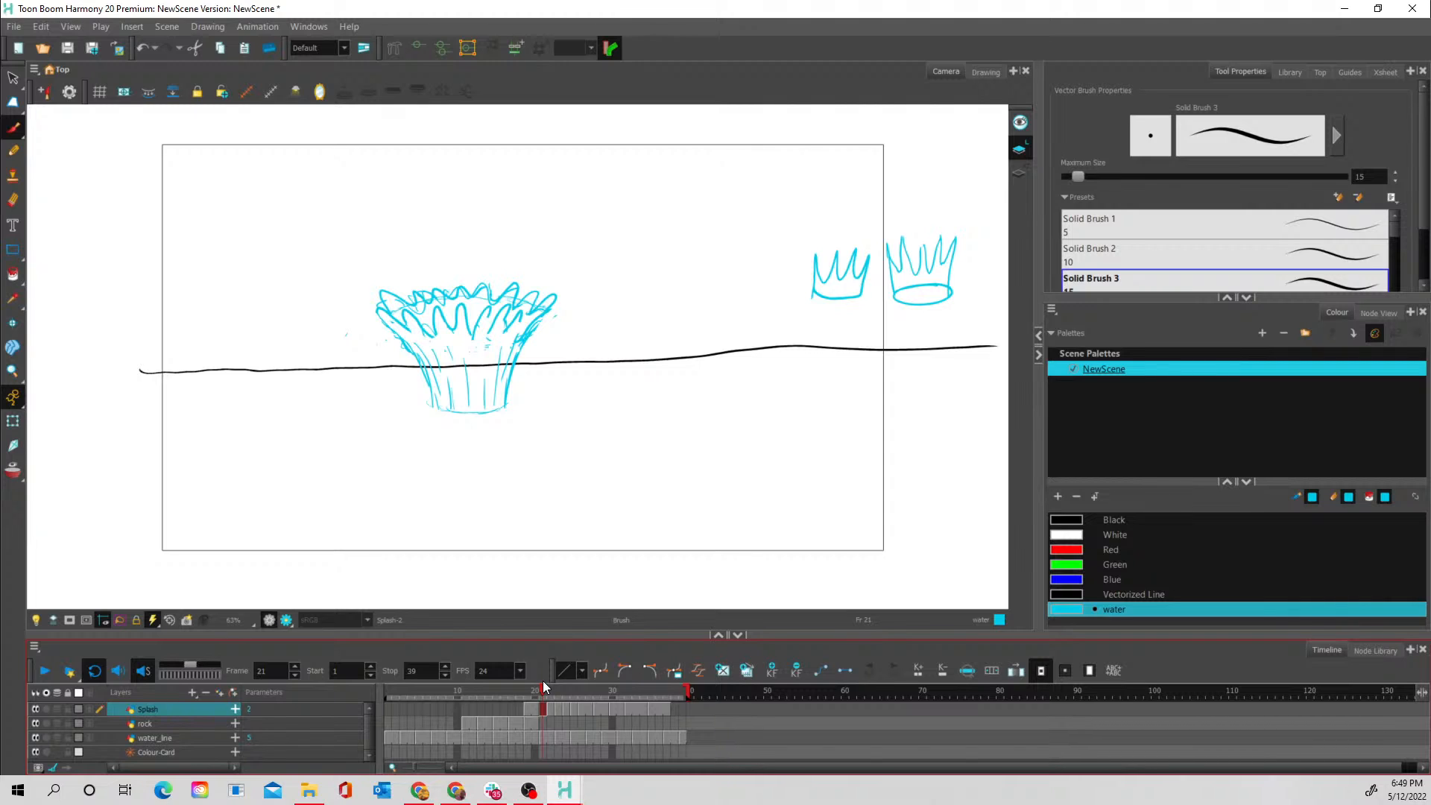
{"action": "left_click", "coordinate": [533, 709]}
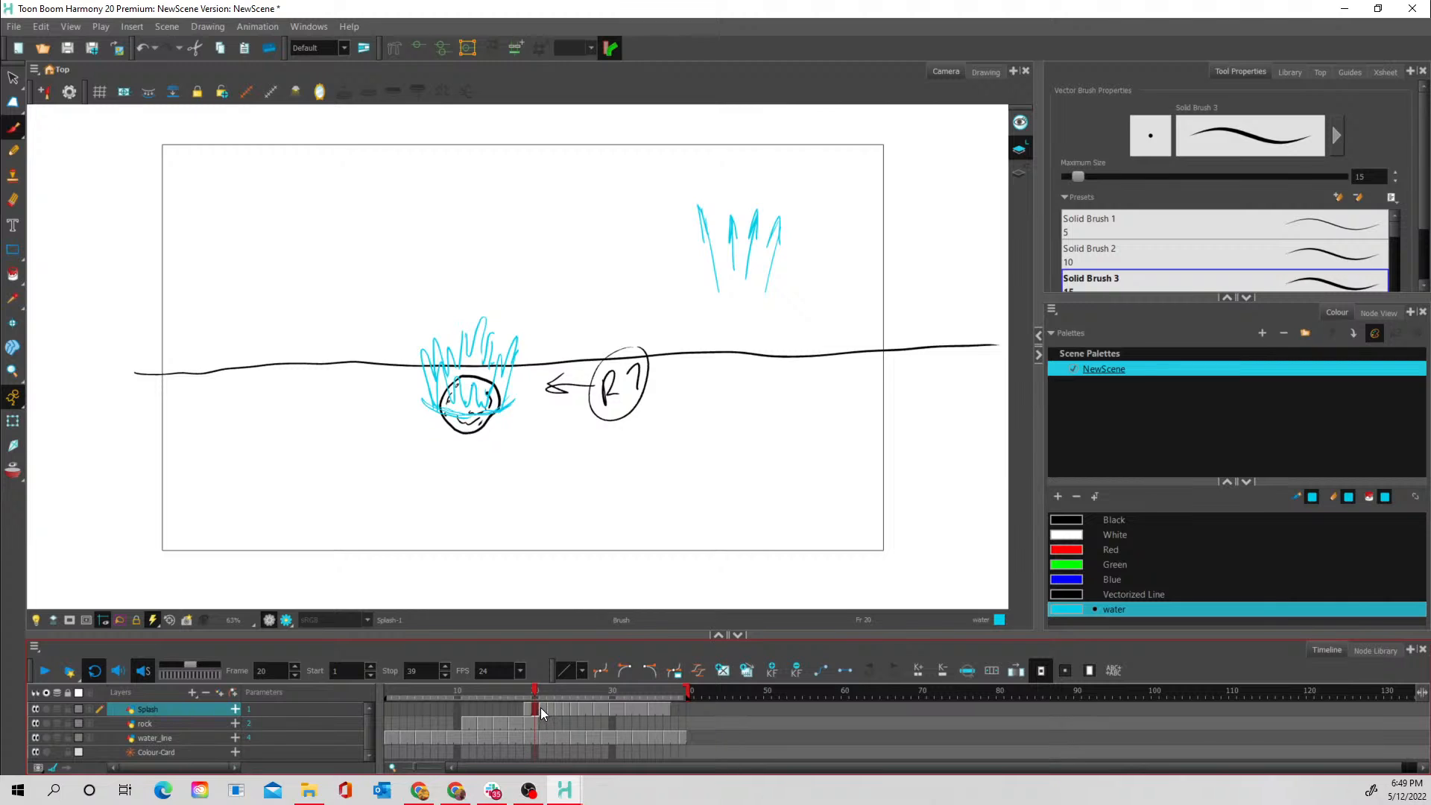
{"action": "left_click", "coordinate": [542, 687]}
{"action": "left_click", "coordinate": [548, 708]}
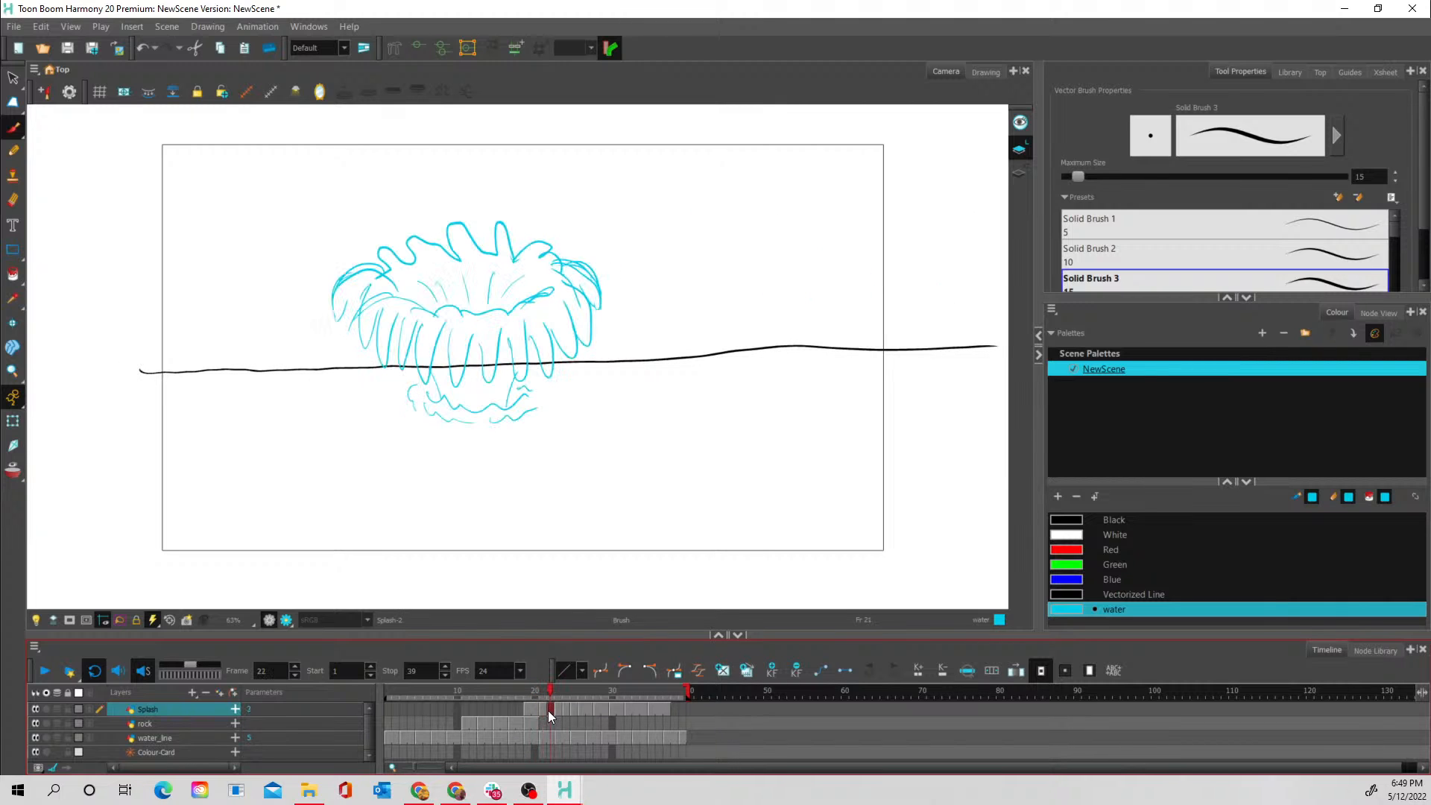
{"action": "left_click", "coordinate": [544, 709]}
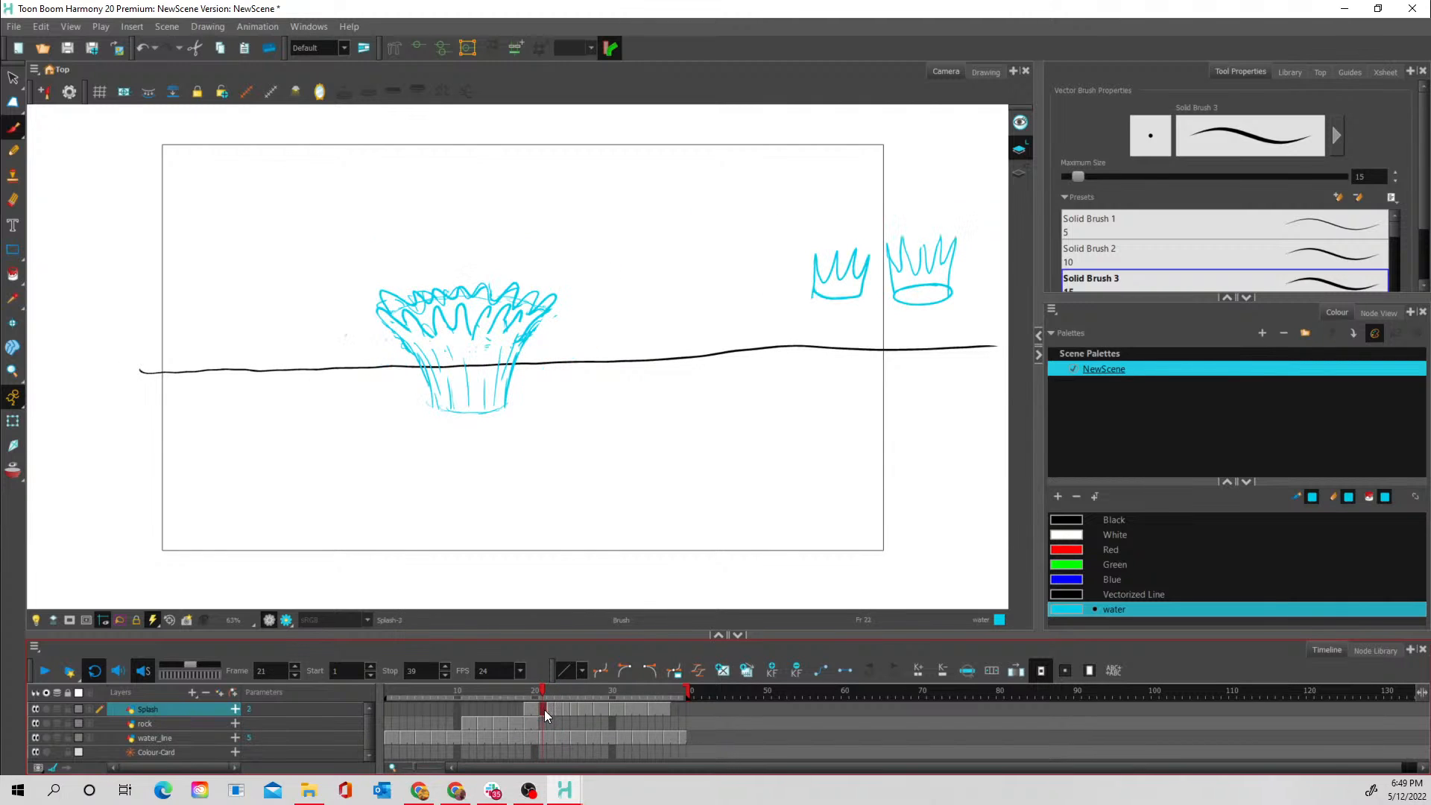
{"action": "left_click", "coordinate": [548, 711]}
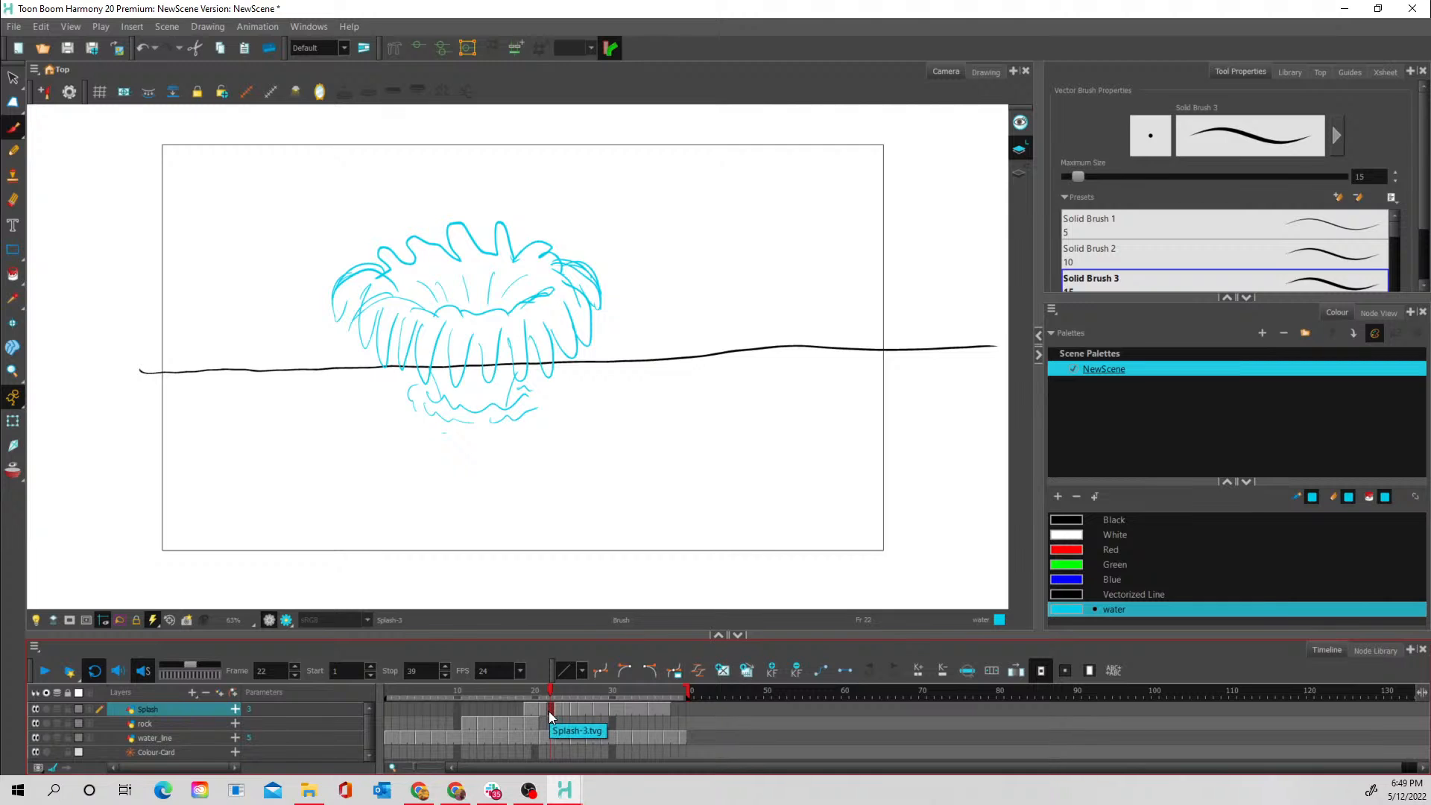
- Hold the frame 21 splash one frame longer and clear frame 22 of the Splash layer to an empty cell
{"action": "left_click", "coordinate": [543, 706]}
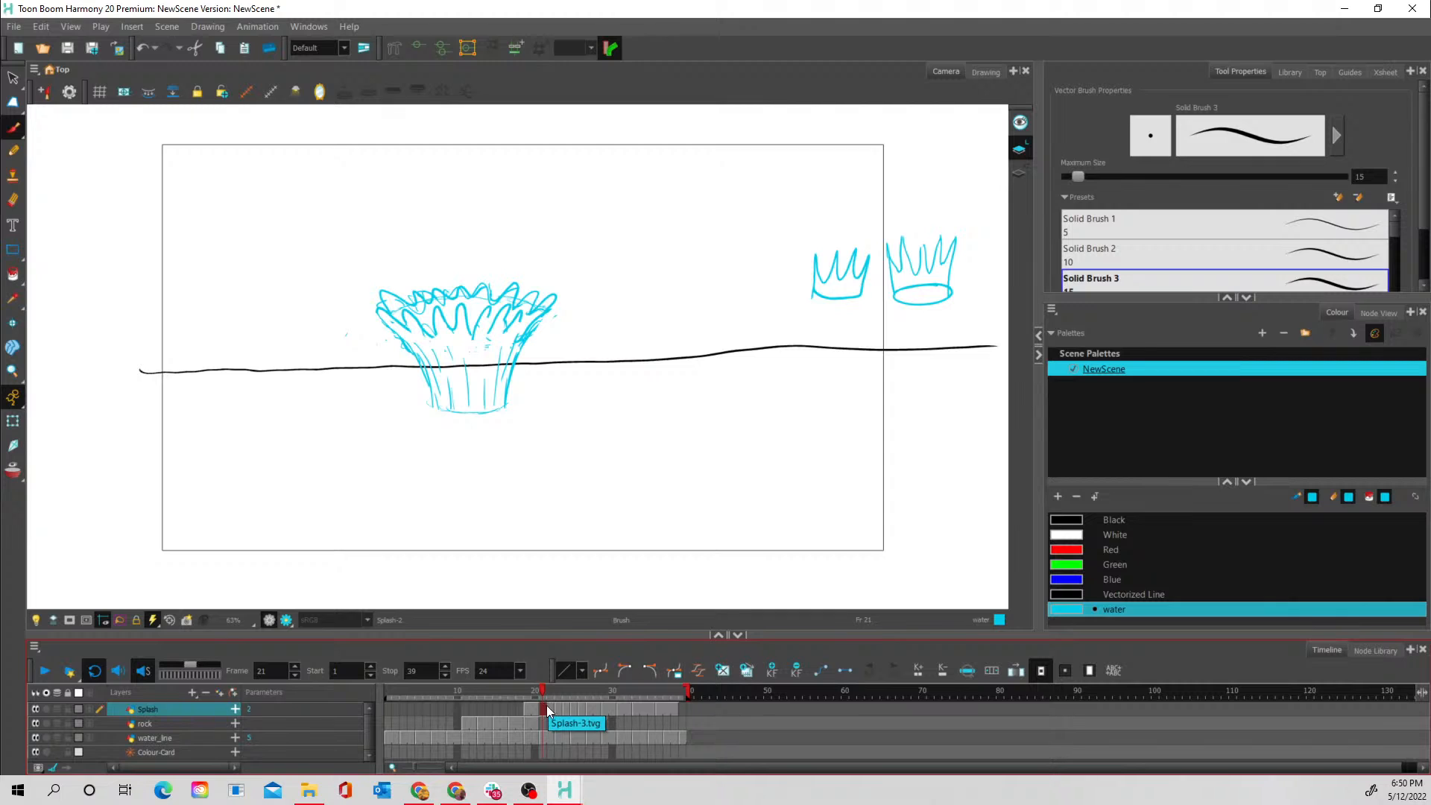
{"action": "left_click", "coordinate": [550, 706]}
{"action": "key", "text": "Delete"}
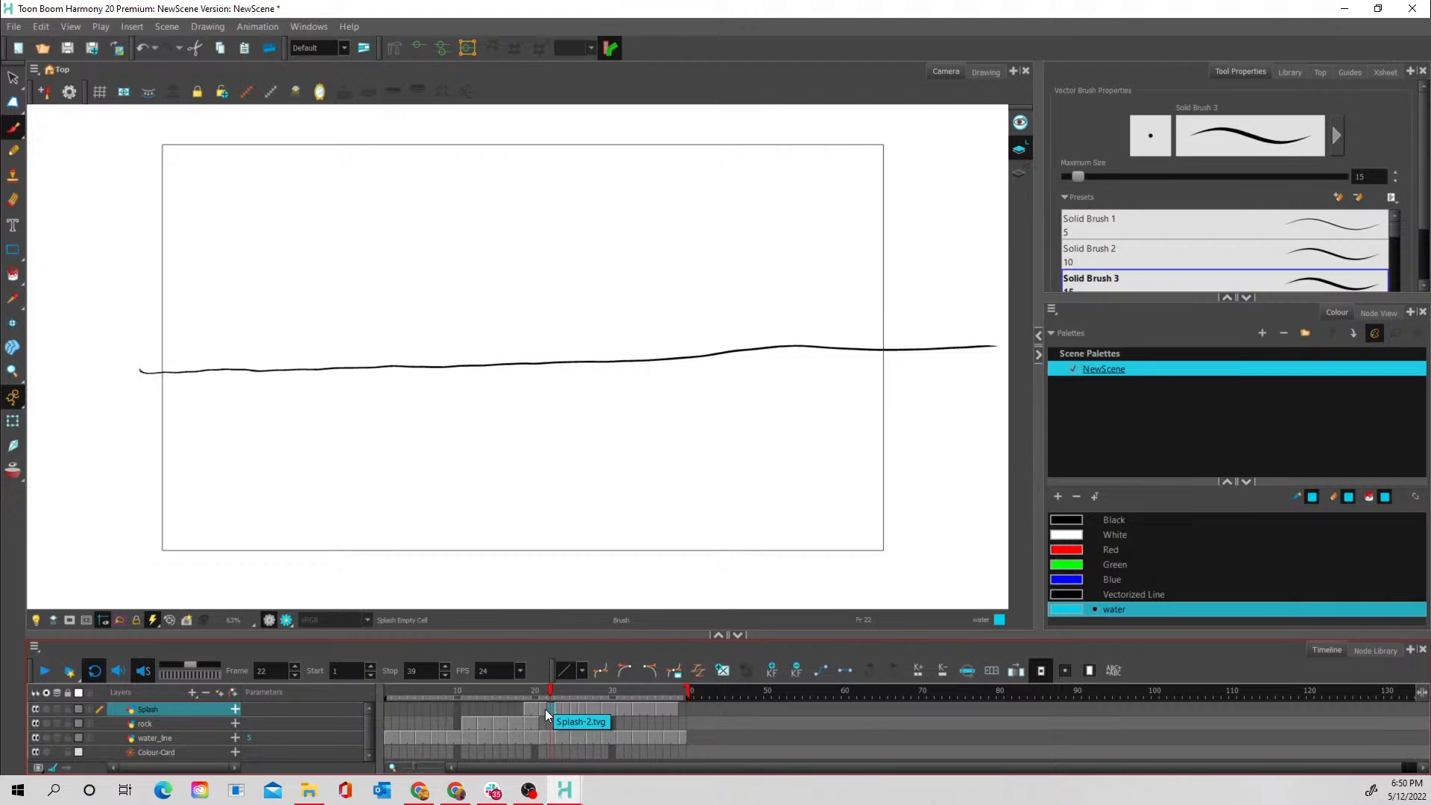
{"action": "key", "text": "ctrl+z"}
{"action": "left_click", "coordinate": [557, 708]}
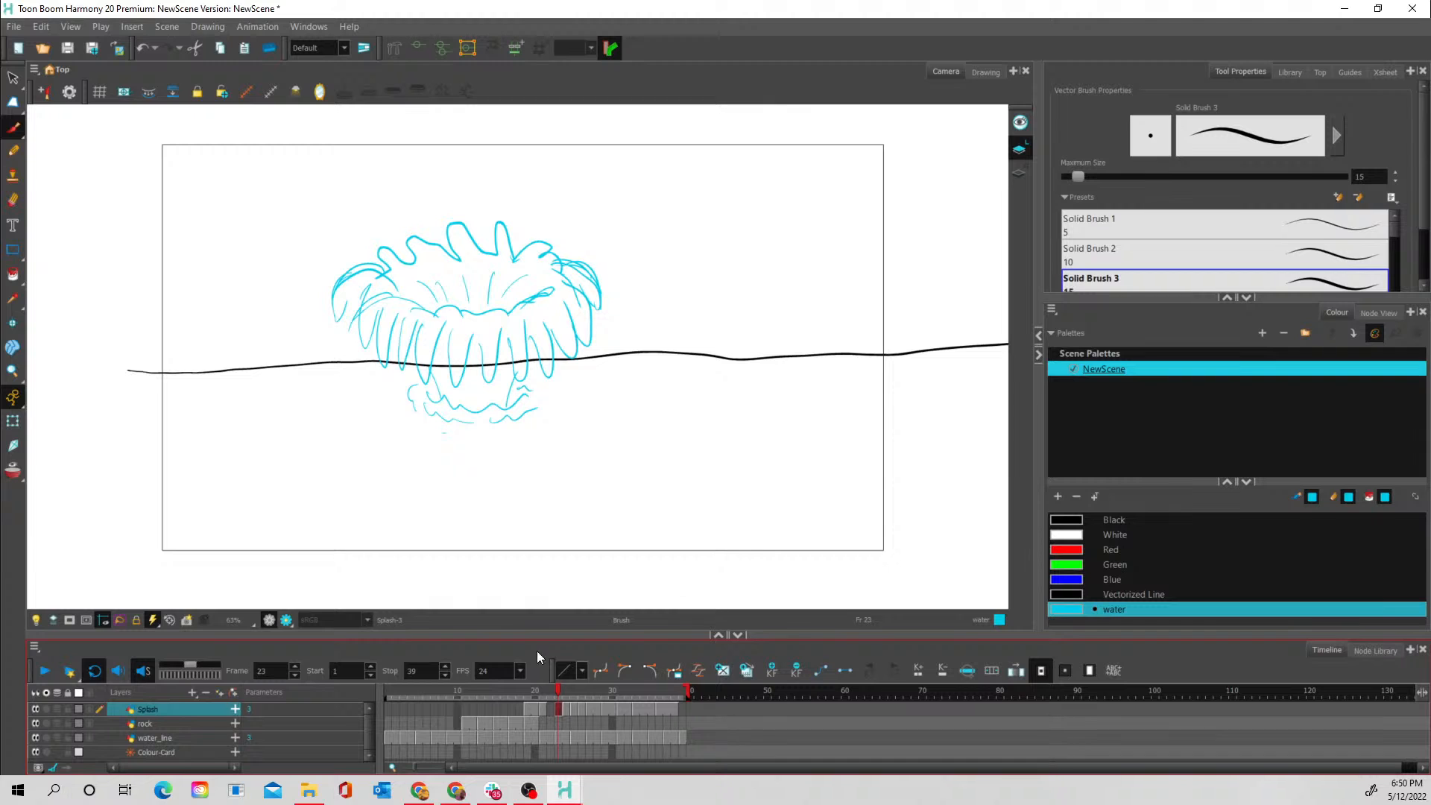
- Turn on onion skin for the neighbouring drawings and draw an in-between splash's spiked outer rim and inner edge on frame 22
{"action": "left_click", "coordinate": [15, 469]}
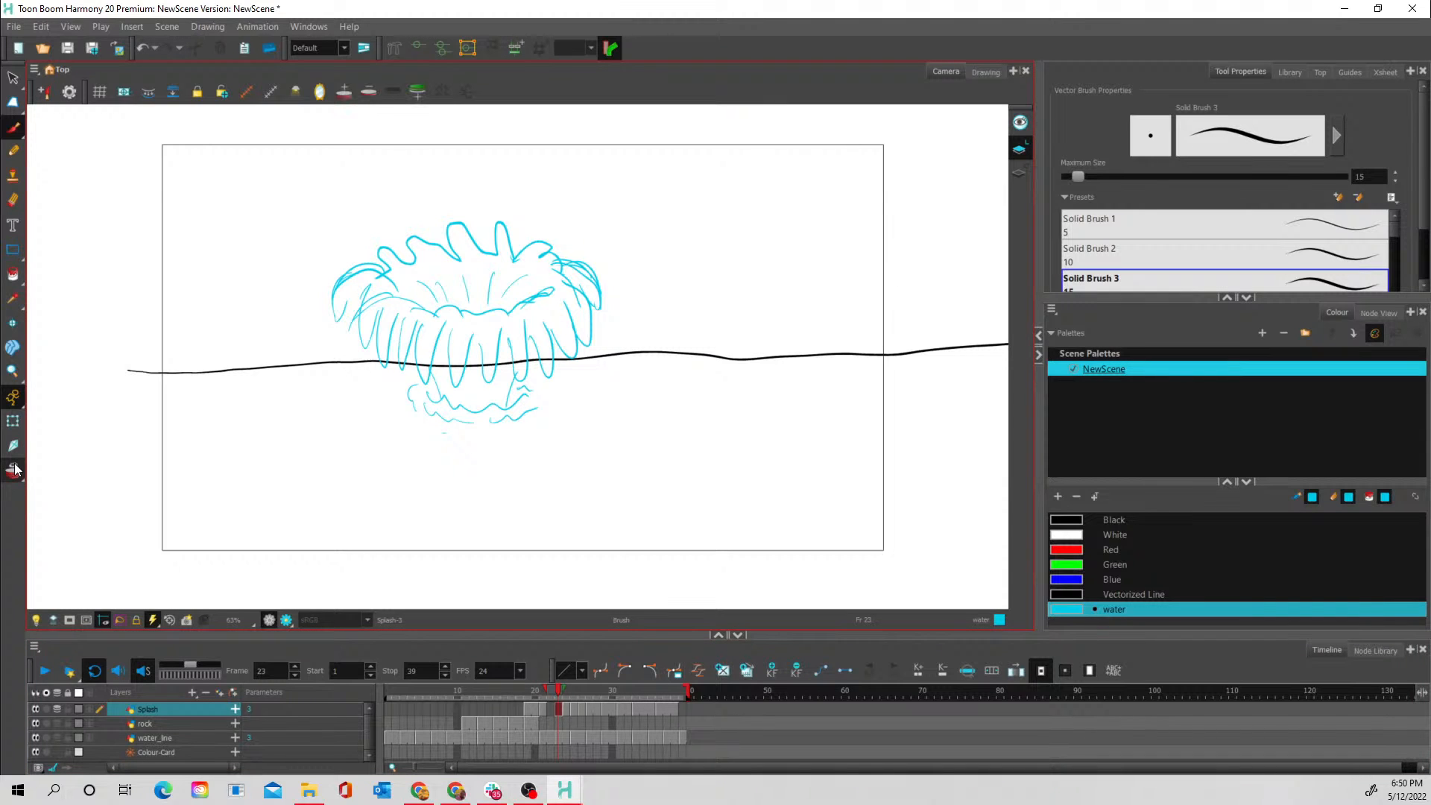
{"action": "left_click", "coordinate": [551, 709]}
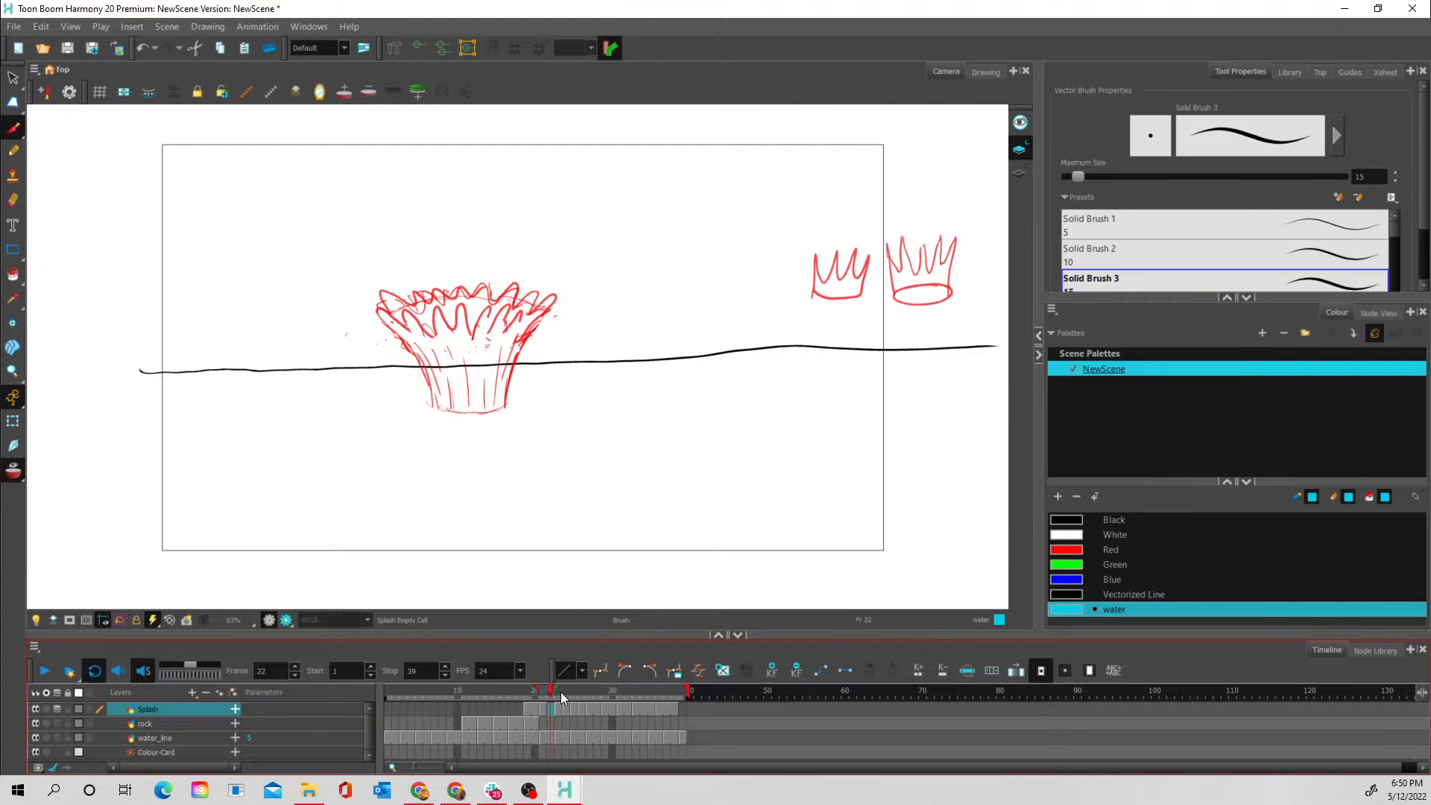
{"action": "mouse_move", "coordinate": [557, 690]}
{"action": "left_mouse_down"}
{"action": "mouse_move", "coordinate": [575, 691]}
{"action": "mouse_move", "coordinate": [559, 691]}
{"action": "left_mouse_up"}
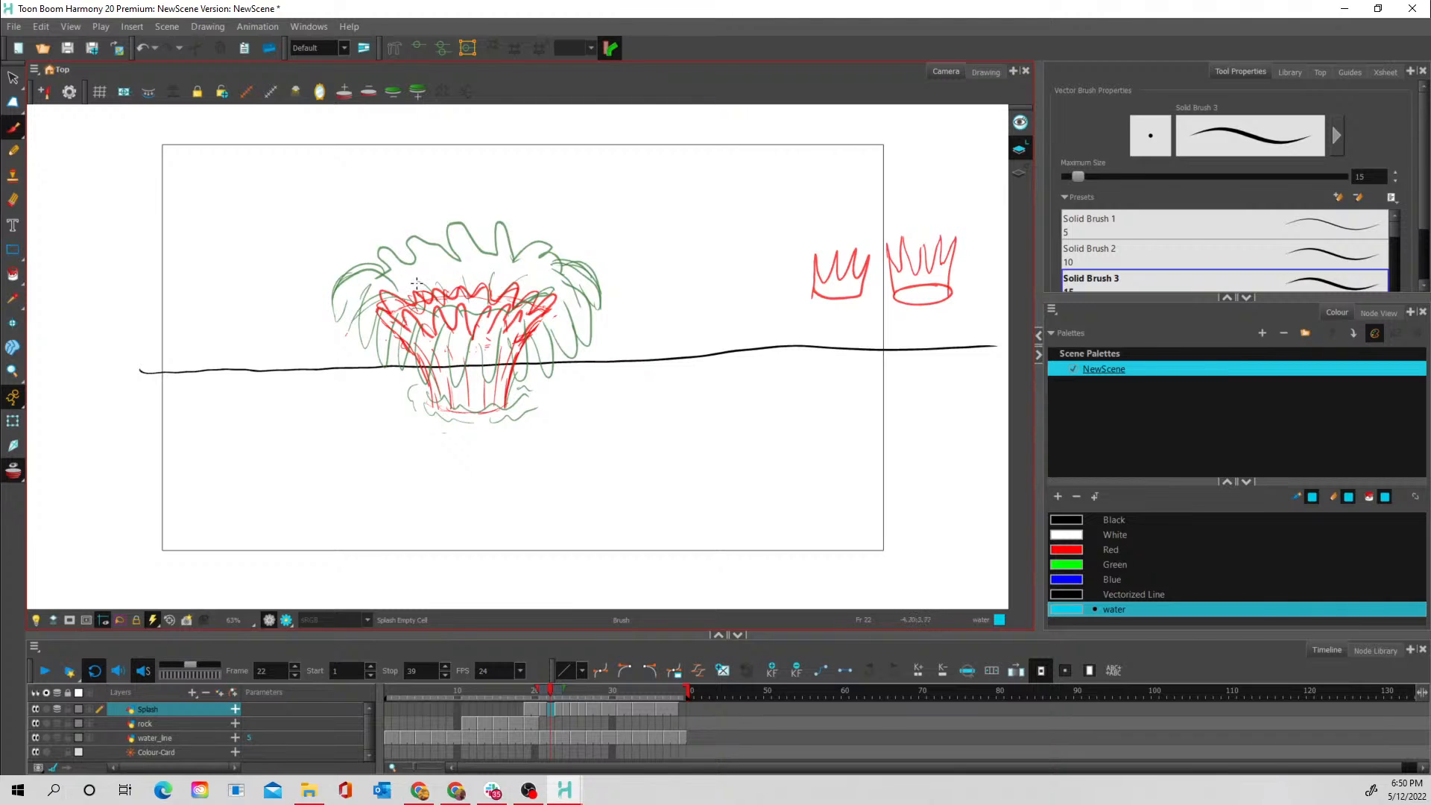
{"action": "mouse_move", "coordinate": [415, 282]}
{"action": "left_mouse_down"}
{"action": "mouse_move", "coordinate": [356, 291]}
{"action": "mouse_move", "coordinate": [383, 295]}
{"action": "mouse_move", "coordinate": [352, 321]}
{"action": "mouse_move", "coordinate": [388, 305]}
{"action": "mouse_move", "coordinate": [381, 334]}
{"action": "mouse_move", "coordinate": [408, 307]}
{"action": "mouse_move", "coordinate": [422, 327]}
{"action": "mouse_move", "coordinate": [395, 333]}
{"action": "mouse_move", "coordinate": [427, 316]}
{"action": "mouse_move", "coordinate": [424, 335]}
{"action": "mouse_move", "coordinate": [462, 306]}
{"action": "mouse_move", "coordinate": [436, 323]}
{"action": "mouse_move", "coordinate": [444, 345]}
{"action": "mouse_move", "coordinate": [463, 324]}
{"action": "mouse_move", "coordinate": [477, 341]}
{"action": "mouse_move", "coordinate": [482, 315]}
{"action": "mouse_move", "coordinate": [489, 335]}
{"action": "mouse_move", "coordinate": [506, 320]}
{"action": "mouse_move", "coordinate": [522, 343]}
{"action": "mouse_move", "coordinate": [532, 318]}
{"action": "mouse_move", "coordinate": [551, 342]}
{"action": "mouse_move", "coordinate": [555, 311]}
{"action": "mouse_move", "coordinate": [572, 318]}
{"action": "mouse_move", "coordinate": [564, 298]}
{"action": "mouse_move", "coordinate": [586, 313]}
{"action": "mouse_move", "coordinate": [586, 279]}
{"action": "mouse_move", "coordinate": [524, 274]}
{"action": "mouse_move", "coordinate": [528, 258]}
{"action": "mouse_move", "coordinate": [497, 274]}
{"action": "mouse_move", "coordinate": [499, 253]}
{"action": "mouse_move", "coordinate": [478, 275]}
{"action": "mouse_move", "coordinate": [461, 241]}
{"action": "mouse_move", "coordinate": [455, 265]}
{"action": "mouse_move", "coordinate": [439, 257]}
{"action": "mouse_move", "coordinate": [408, 271]}
{"action": "left_mouse_up"}
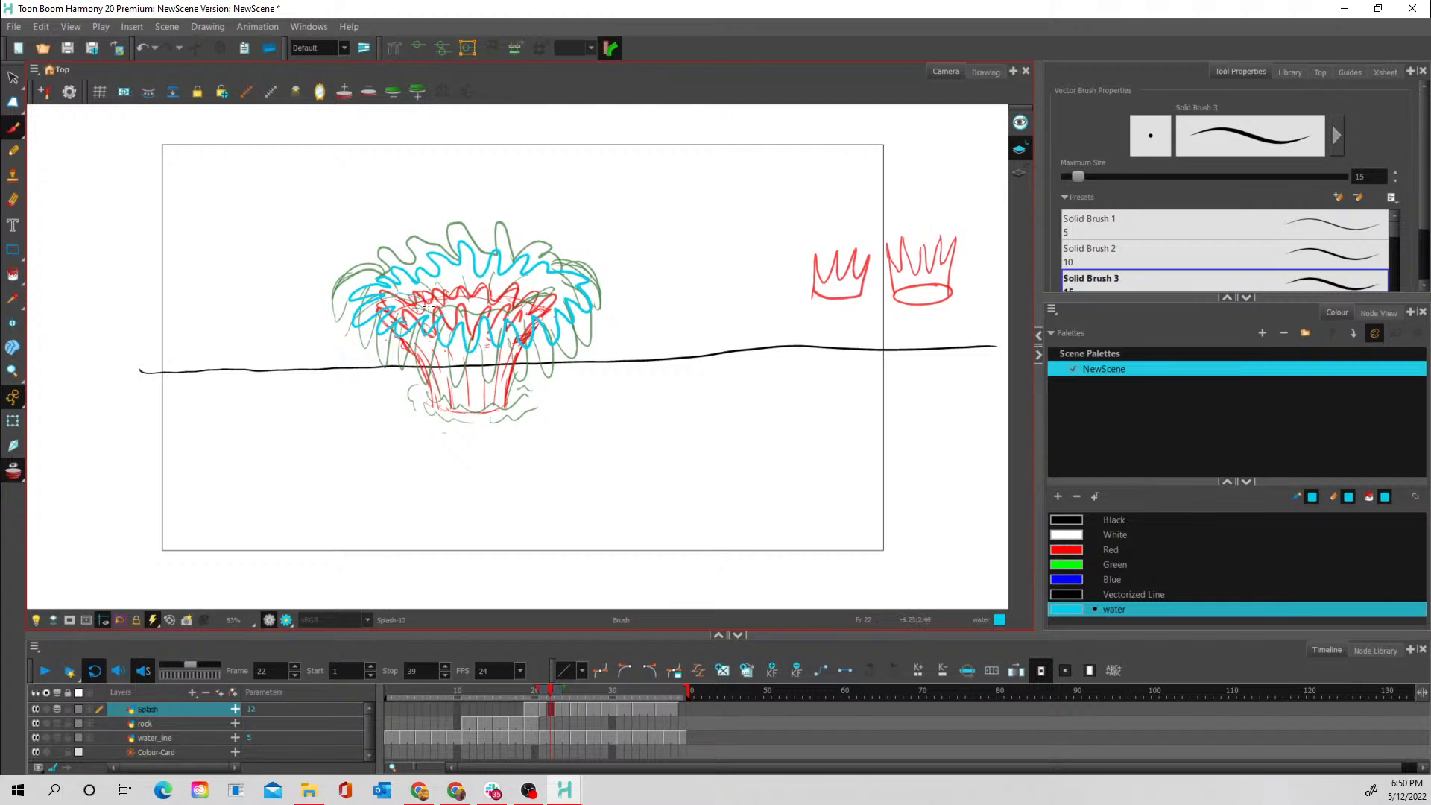
{"action": "left_click_drag", "start_coordinate": [397, 295], "coordinate": [417, 301]}
{"action": "left_click_drag", "start_coordinate": [512, 301], "coordinate": [554, 287]}
- Draw the frame 22 splash's sides, flow lines and wavy base with the Brush, and turn off onion skin
{"action": "left_click_drag", "start_coordinate": [525, 339], "coordinate": [504, 410]}
{"action": "left_click_drag", "start_coordinate": [416, 337], "coordinate": [453, 406]}
{"action": "left_click_drag", "start_coordinate": [490, 335], "coordinate": [485, 406]}
{"action": "mouse_move", "coordinate": [498, 361]}
{"action": "left_mouse_down"}
{"action": "mouse_move", "coordinate": [493, 380]}
{"action": "mouse_move", "coordinate": [510, 395]}
{"action": "left_mouse_up"}
{"action": "mouse_move", "coordinate": [421, 403]}
{"action": "left_mouse_down"}
{"action": "mouse_move", "coordinate": [495, 412]}
{"action": "mouse_move", "coordinate": [521, 392]}
{"action": "left_mouse_up"}
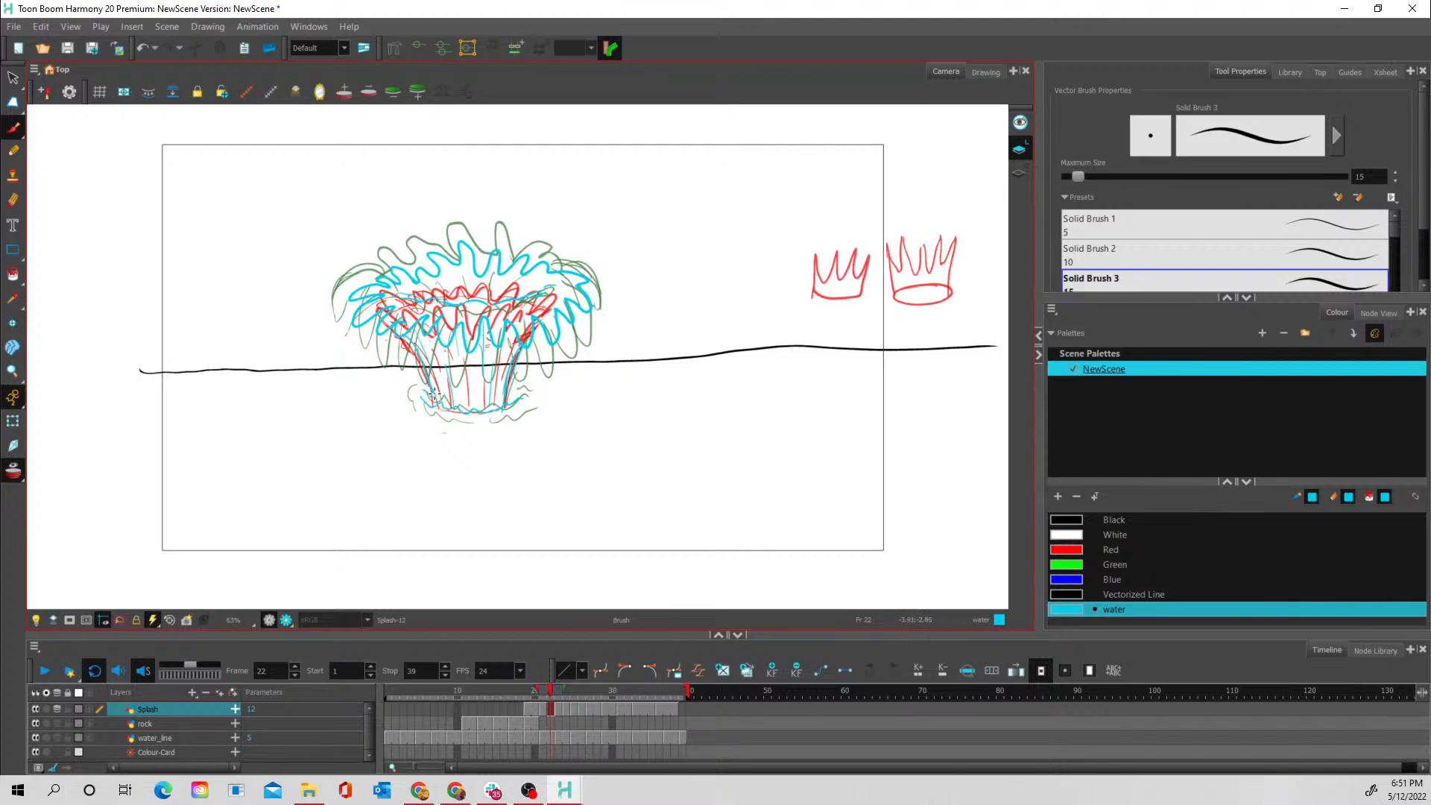
{"action": "mouse_move", "coordinate": [435, 393]}
{"action": "left_mouse_down"}
{"action": "mouse_move", "coordinate": [435, 410]}
{"action": "mouse_move", "coordinate": [481, 414]}
{"action": "mouse_move", "coordinate": [527, 398]}
{"action": "left_mouse_up"}
{"action": "left_click", "coordinate": [20, 474]}
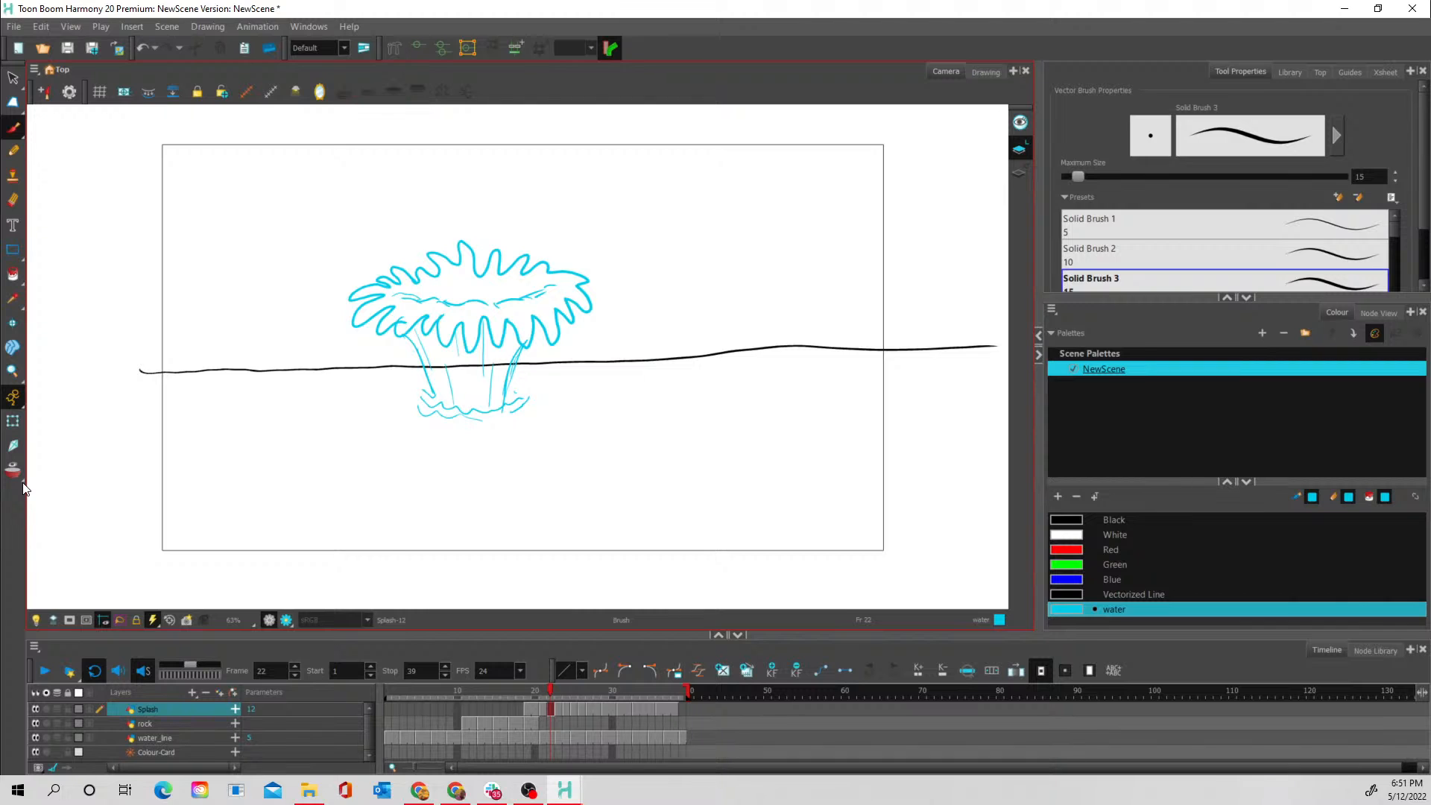
- Draw an extra row of pointed, drooping spikes along the front rim of the frame 23 splash
{"action": "mouse_move", "coordinate": [548, 689]}
{"action": "left_mouse_down"}
{"action": "mouse_move", "coordinate": [530, 687]}
{"action": "mouse_move", "coordinate": [556, 678]}
{"action": "left_mouse_up"}
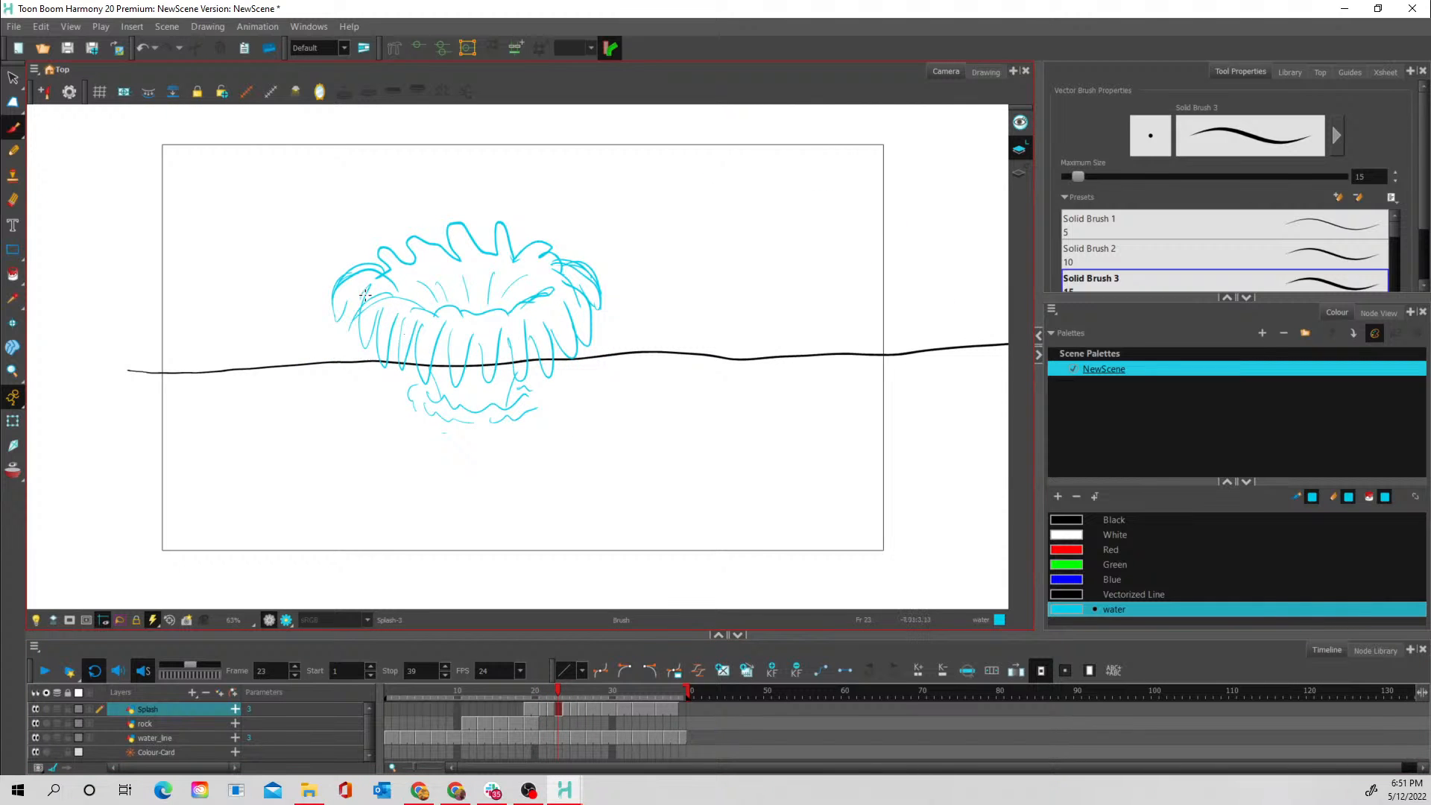
{"action": "mouse_move", "coordinate": [370, 293]}
{"action": "left_mouse_down"}
{"action": "mouse_move", "coordinate": [348, 338]}
{"action": "mouse_move", "coordinate": [381, 311]}
{"action": "mouse_move", "coordinate": [371, 325]}
{"action": "mouse_move", "coordinate": [393, 321]}
{"action": "mouse_move", "coordinate": [385, 357]}
{"action": "mouse_move", "coordinate": [401, 332]}
{"action": "mouse_move", "coordinate": [392, 341]}
{"action": "mouse_move", "coordinate": [426, 331]}
{"action": "mouse_move", "coordinate": [410, 326]}
{"action": "mouse_move", "coordinate": [404, 354]}
{"action": "mouse_move", "coordinate": [426, 337]}
{"action": "mouse_move", "coordinate": [421, 357]}
{"action": "mouse_move", "coordinate": [435, 329]}
{"action": "mouse_move", "coordinate": [442, 356]}
{"action": "mouse_move", "coordinate": [457, 331]}
{"action": "mouse_move", "coordinate": [454, 367]}
{"action": "mouse_move", "coordinate": [484, 333]}
{"action": "mouse_move", "coordinate": [477, 378]}
{"action": "left_mouse_up"}
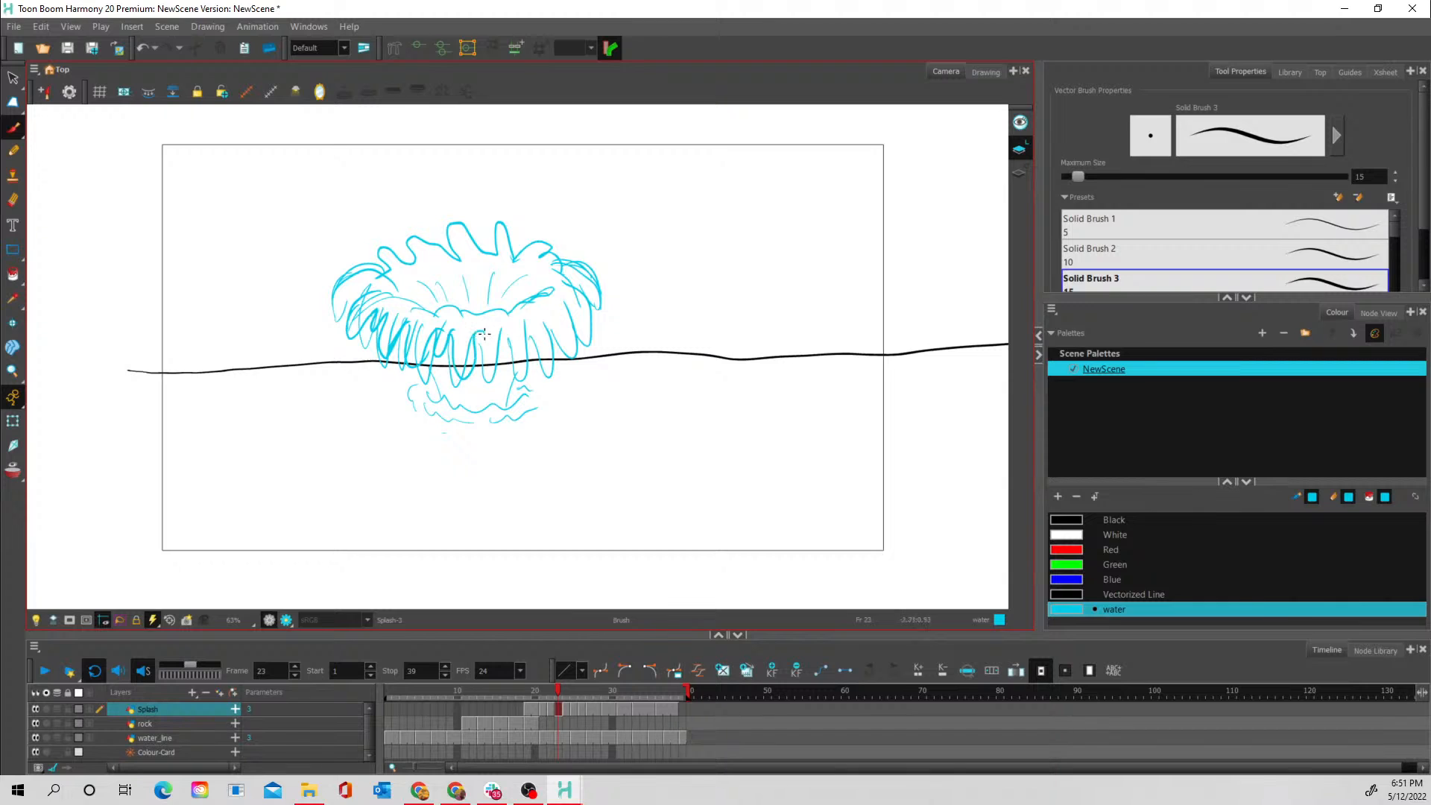
{"action": "mouse_move", "coordinate": [483, 327]}
{"action": "left_mouse_down"}
{"action": "mouse_move", "coordinate": [487, 363]}
{"action": "mouse_move", "coordinate": [508, 352]}
{"action": "mouse_move", "coordinate": [493, 366]}
{"action": "mouse_move", "coordinate": [507, 330]}
{"action": "left_mouse_up"}
{"action": "mouse_move", "coordinate": [531, 329]}
{"action": "left_mouse_down"}
{"action": "mouse_move", "coordinate": [556, 346]}
{"action": "mouse_move", "coordinate": [552, 317]}
{"action": "mouse_move", "coordinate": [573, 342]}
{"action": "mouse_move", "coordinate": [571, 305]}
{"action": "mouse_move", "coordinate": [593, 310]}
{"action": "mouse_move", "coordinate": [589, 272]}
{"action": "left_mouse_up"}
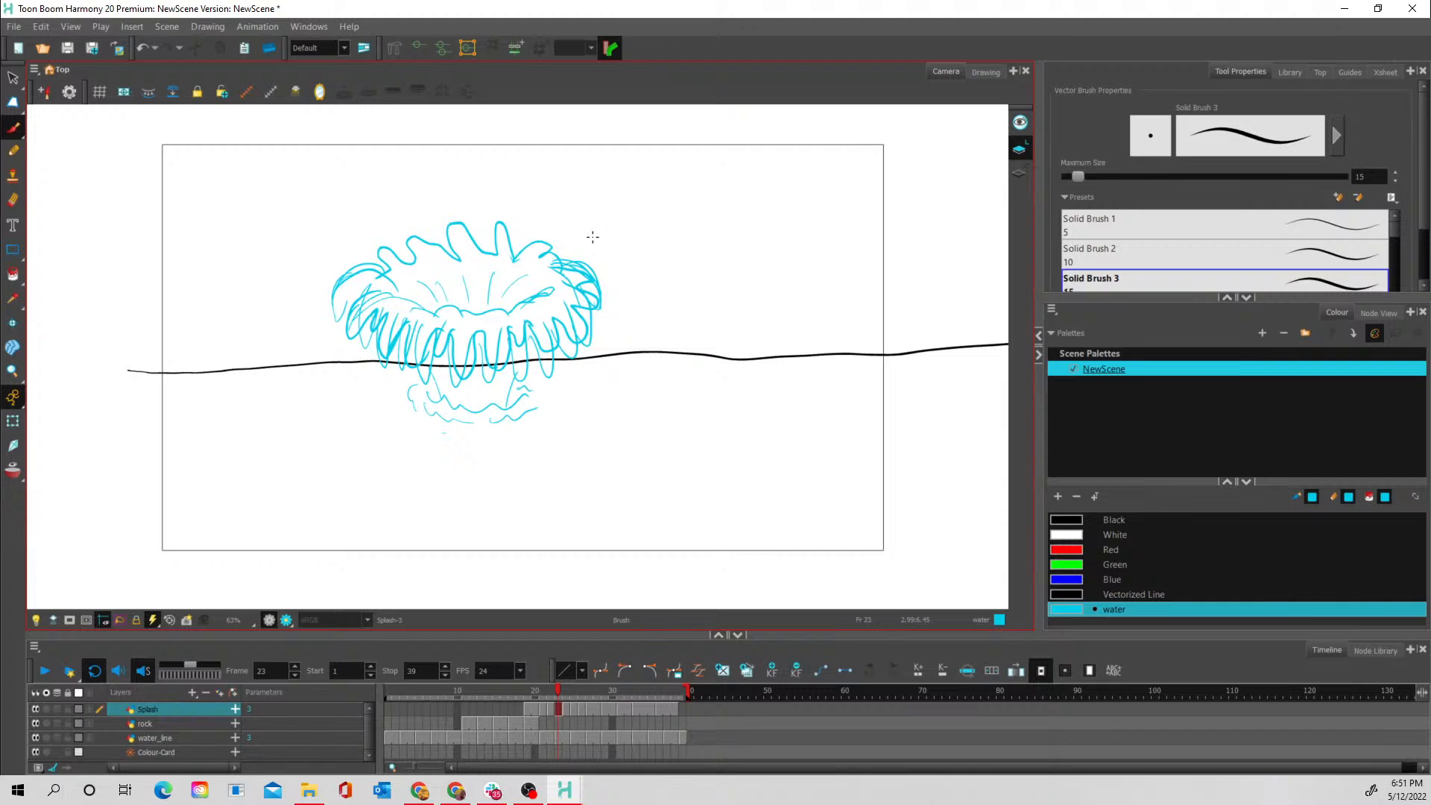
- Erase the old overlapping droop strokes from the front and sides of the frame 23 splash, using the 30-size Eraser
{"action": "left_click", "coordinate": [12, 200]}
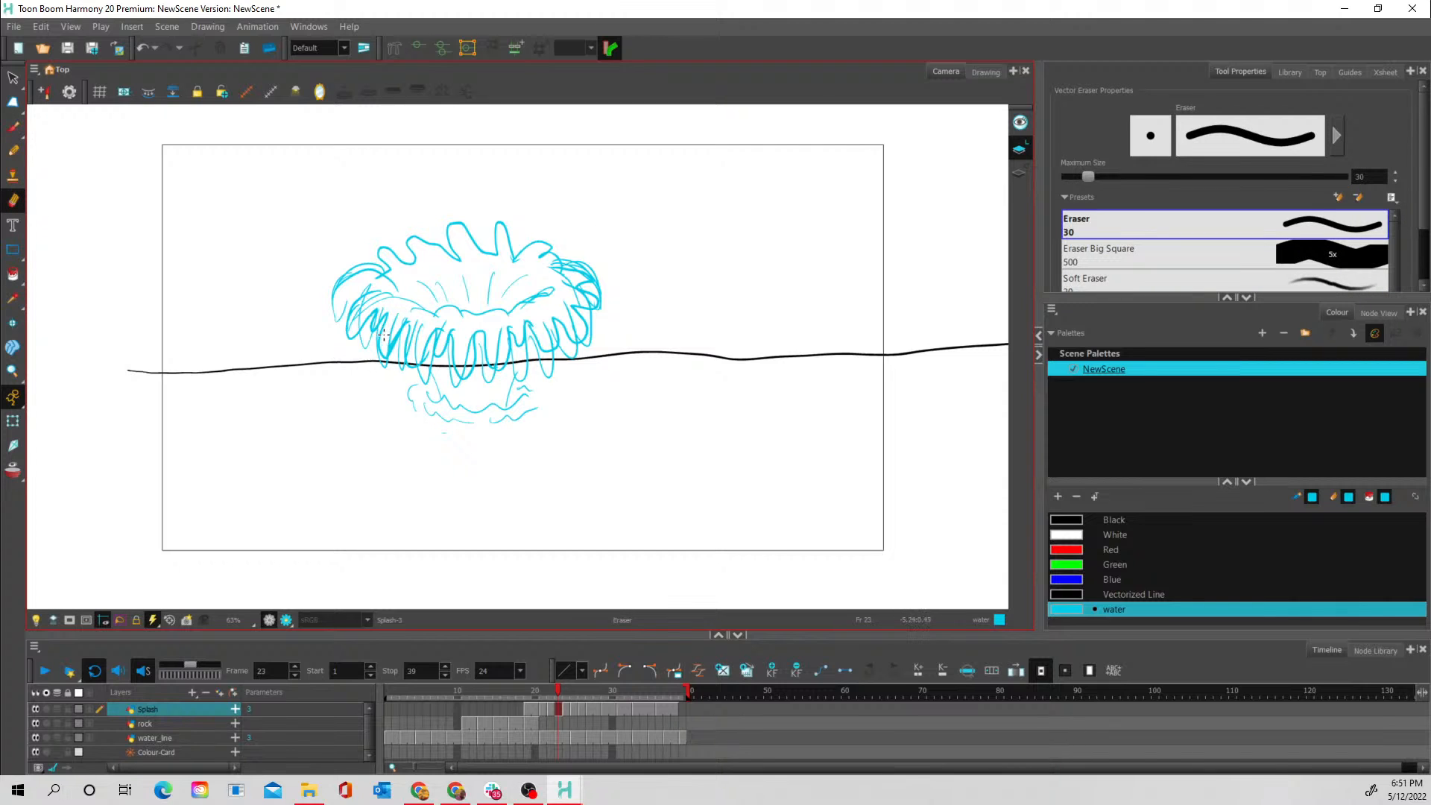
{"action": "mouse_move", "coordinate": [395, 312]}
{"action": "left_mouse_down"}
{"action": "mouse_move", "coordinate": [385, 343]}
{"action": "mouse_move", "coordinate": [403, 308]}
{"action": "mouse_move", "coordinate": [367, 333]}
{"action": "left_mouse_up"}
{"action": "mouse_move", "coordinate": [372, 304]}
{"action": "left_mouse_down"}
{"action": "mouse_move", "coordinate": [378, 360]}
{"action": "mouse_move", "coordinate": [396, 326]}
{"action": "mouse_move", "coordinate": [396, 367]}
{"action": "mouse_move", "coordinate": [421, 322]}
{"action": "mouse_move", "coordinate": [408, 354]}
{"action": "left_mouse_up"}
{"action": "mouse_move", "coordinate": [433, 365]}
{"action": "left_mouse_down"}
{"action": "mouse_move", "coordinate": [418, 376]}
{"action": "mouse_move", "coordinate": [443, 337]}
{"action": "mouse_move", "coordinate": [455, 366]}
{"action": "left_mouse_up"}
{"action": "mouse_move", "coordinate": [445, 357]}
{"action": "left_mouse_down"}
{"action": "mouse_move", "coordinate": [459, 388]}
{"action": "mouse_move", "coordinate": [464, 371]}
{"action": "left_mouse_up"}
{"action": "left_click_drag", "start_coordinate": [499, 321], "coordinate": [494, 356]}
{"action": "left_click_drag", "start_coordinate": [481, 349], "coordinate": [493, 371]}
{"action": "mouse_move", "coordinate": [523, 325]}
{"action": "left_mouse_down"}
{"action": "mouse_move", "coordinate": [518, 371]}
{"action": "mouse_move", "coordinate": [532, 339]}
{"action": "mouse_move", "coordinate": [547, 361]}
{"action": "mouse_move", "coordinate": [555, 307]}
{"action": "mouse_move", "coordinate": [570, 351]}
{"action": "mouse_move", "coordinate": [575, 302]}
{"action": "mouse_move", "coordinate": [572, 326]}
{"action": "mouse_move", "coordinate": [562, 301]}
{"action": "mouse_move", "coordinate": [594, 331]}
{"action": "mouse_move", "coordinate": [574, 262]}
{"action": "mouse_move", "coordinate": [590, 275]}
{"action": "mouse_move", "coordinate": [565, 261]}
{"action": "mouse_move", "coordinate": [596, 275]}
{"action": "left_mouse_up"}
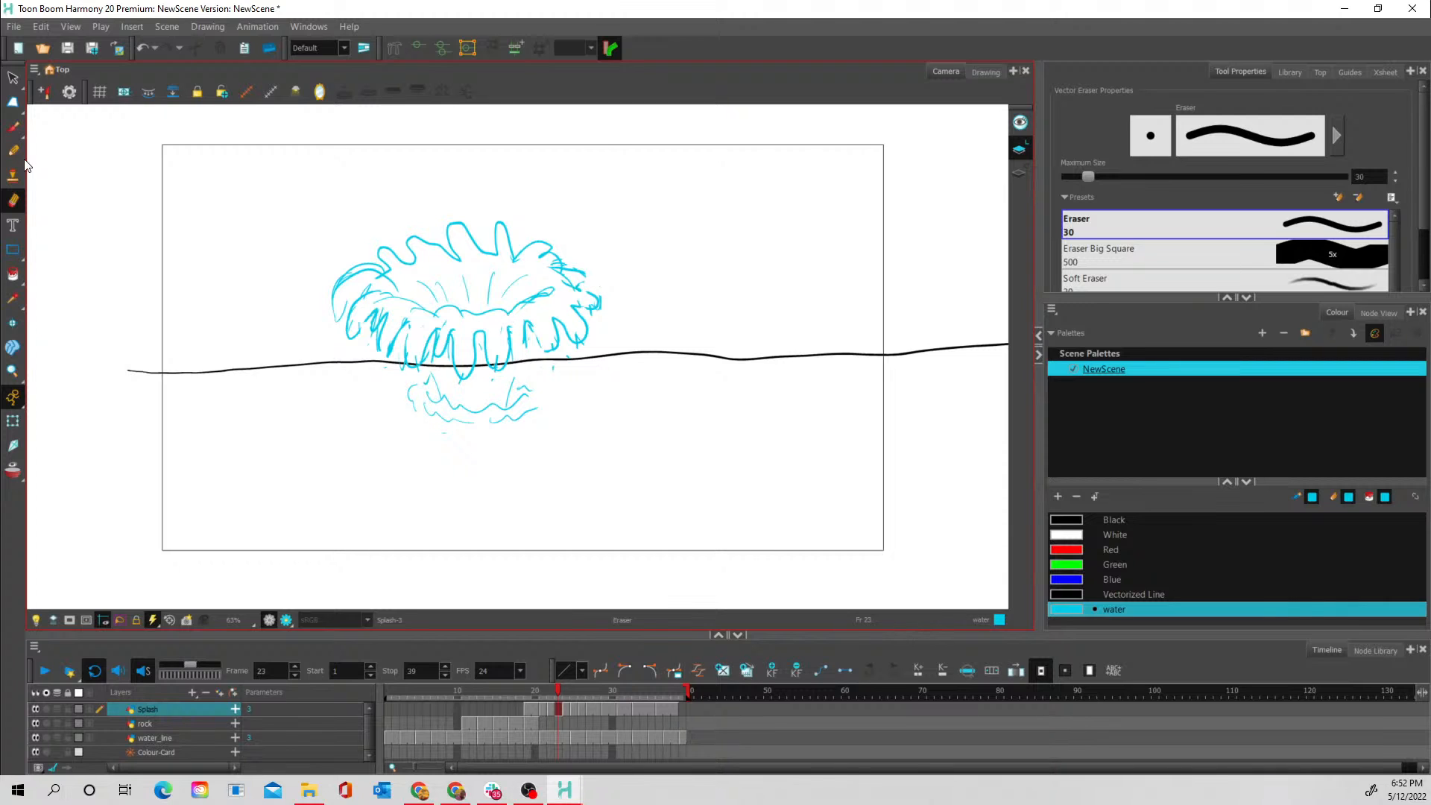
- Draw the side edges and flow lines of the frame 23 splash's column beneath its rim with the Brush
{"action": "key", "text": "alt+b"}
{"action": "mouse_move", "coordinate": [510, 353]}
{"action": "left_mouse_down"}
{"action": "mouse_move", "coordinate": [524, 324]}
{"action": "mouse_move", "coordinate": [536, 334]}
{"action": "mouse_move", "coordinate": [516, 366]}
{"action": "left_mouse_up"}
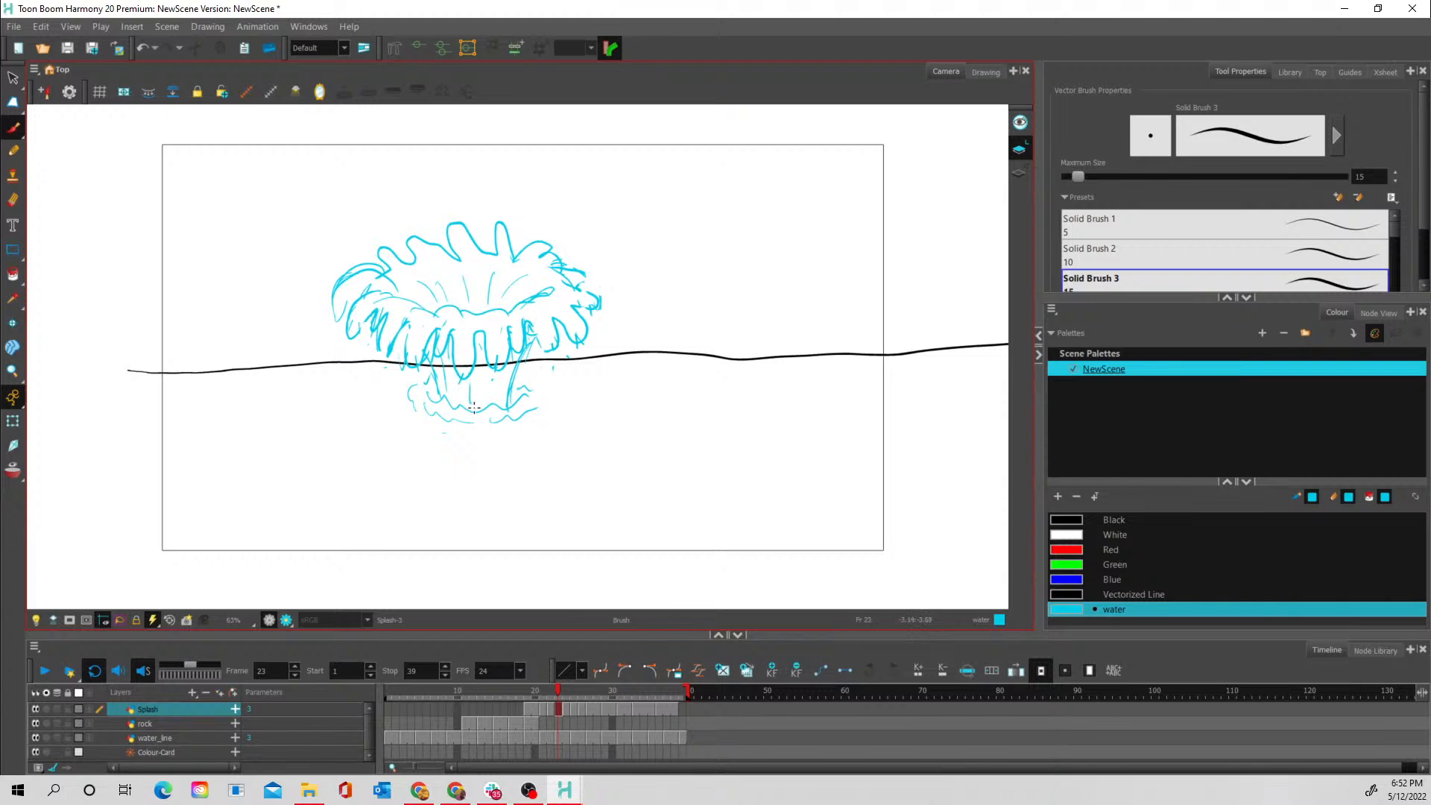
{"action": "mouse_move", "coordinate": [481, 340]}
{"action": "left_mouse_down"}
{"action": "mouse_move", "coordinate": [486, 372]}
{"action": "mouse_move", "coordinate": [516, 350]}
{"action": "left_mouse_up"}
- Increase the exposure of the frame 21 splash drawing by one frame and step through frames 23 to 26 to check the collapse
{"action": "mouse_move", "coordinate": [552, 691]}
{"action": "left_mouse_down"}
{"action": "mouse_move", "coordinate": [530, 689]}
{"action": "mouse_move", "coordinate": [571, 687]}
{"action": "mouse_move", "coordinate": [525, 688]}
{"action": "mouse_move", "coordinate": [540, 686]}
{"action": "left_mouse_up"}
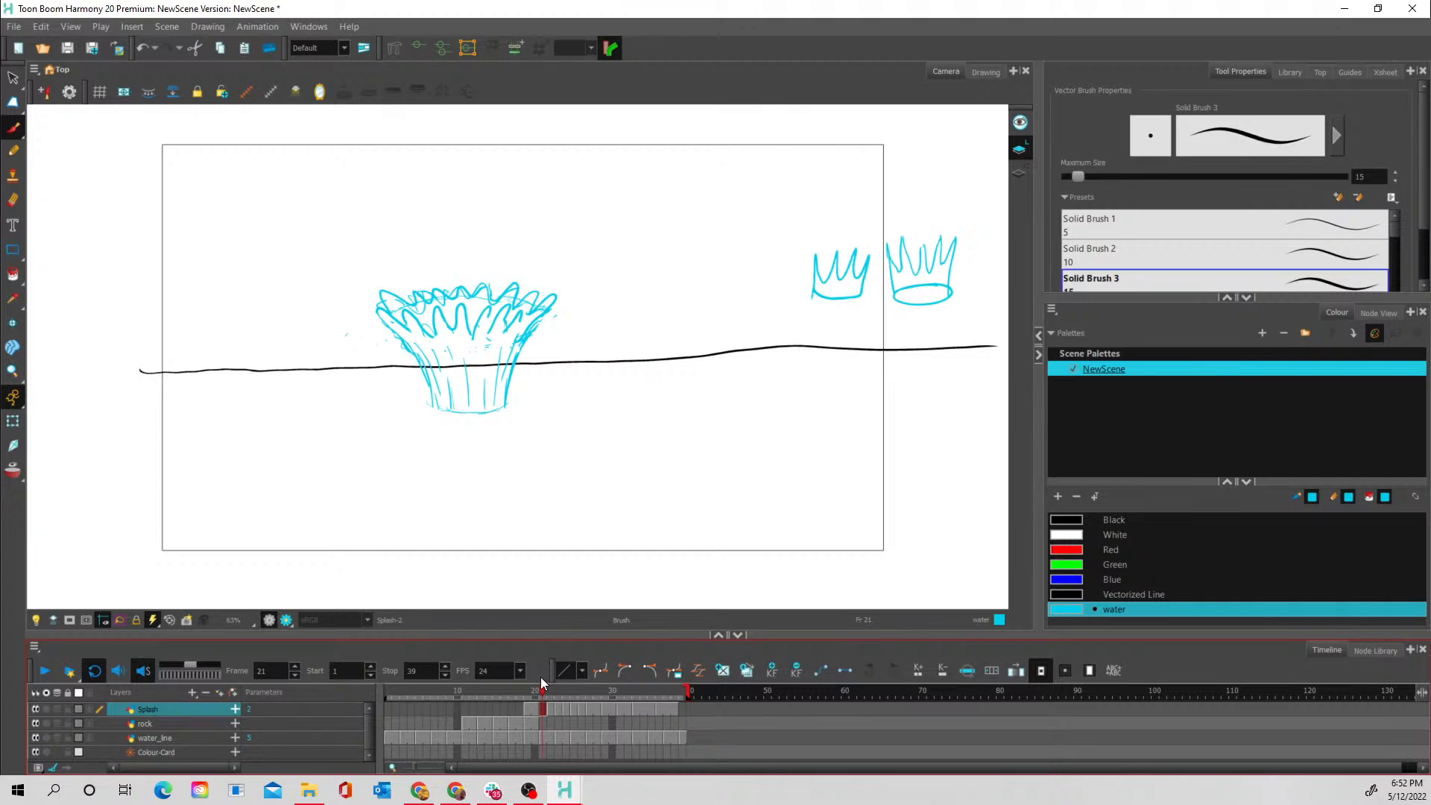
{"action": "key", "text": "plus"}
{"action": "left_click", "coordinate": [560, 687]}
{"action": "left_click", "coordinate": [565, 708]}
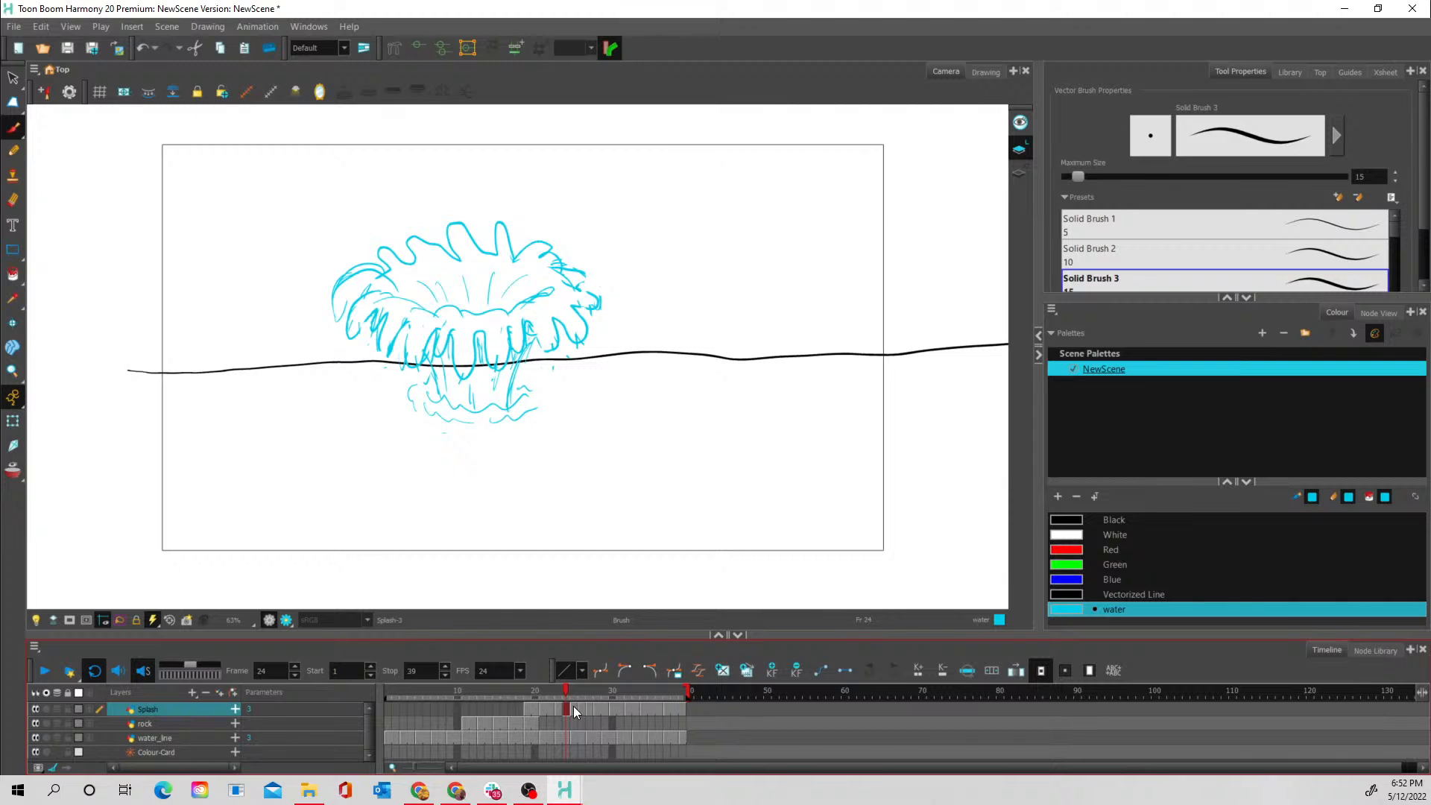
{"action": "left_click", "coordinate": [574, 710]}
{"action": "left_click", "coordinate": [566, 707]}
{"action": "left_click", "coordinate": [574, 709]}
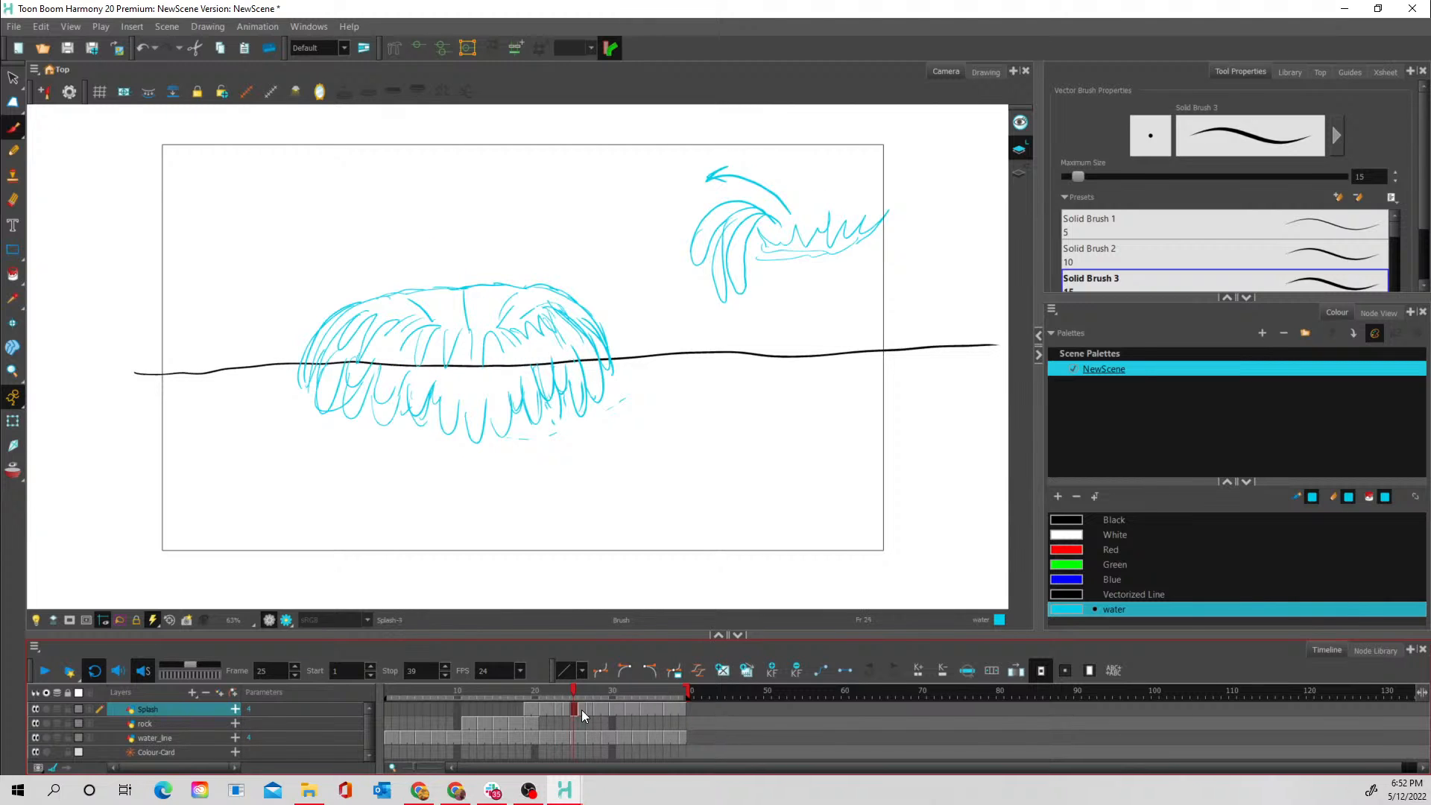
{"action": "left_click", "coordinate": [581, 709]}
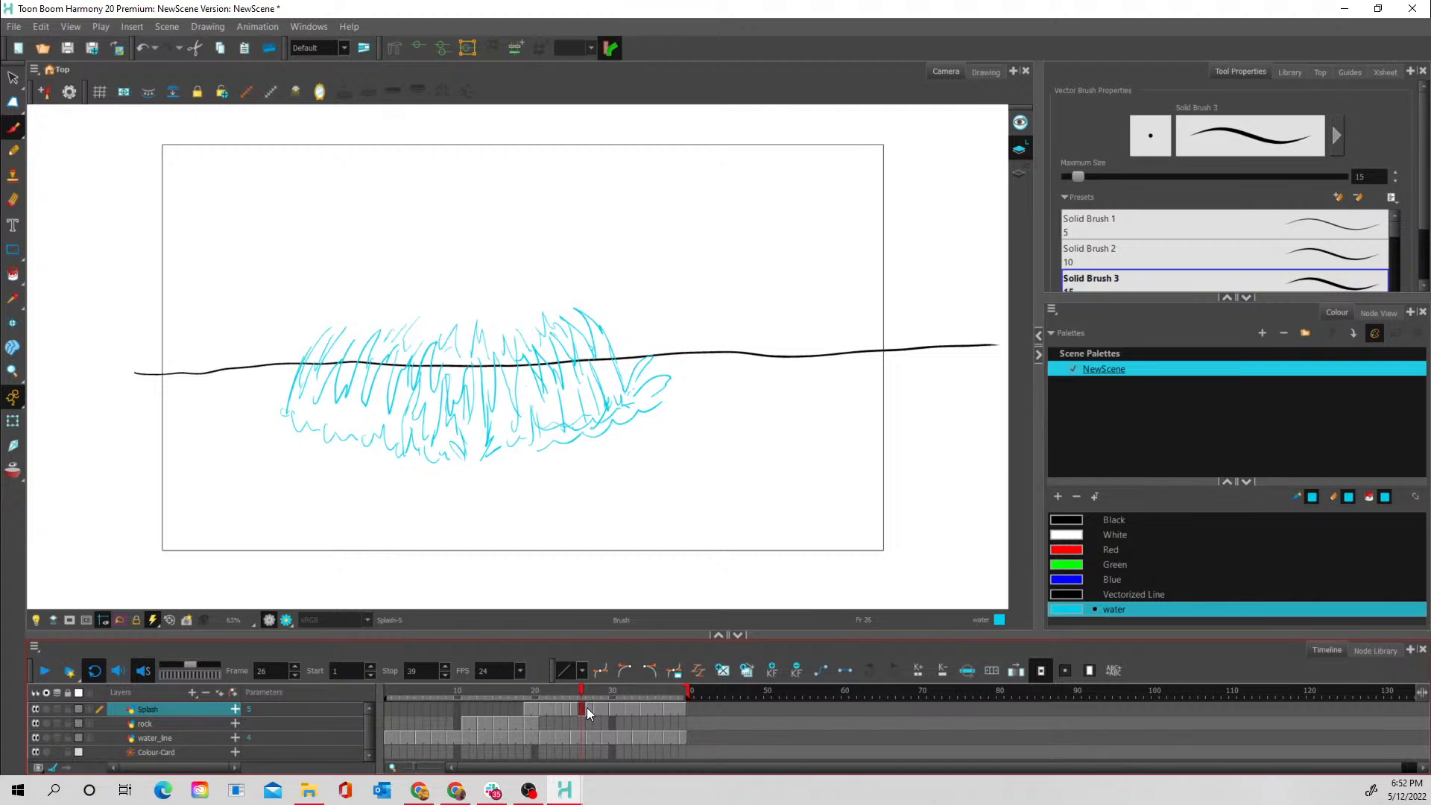
- Step through the splash and ripple drawings up to frame 37 and extend the scene's end to frame 45
{"action": "left_click", "coordinate": [589, 710]}
{"action": "left_click", "coordinate": [597, 709]}
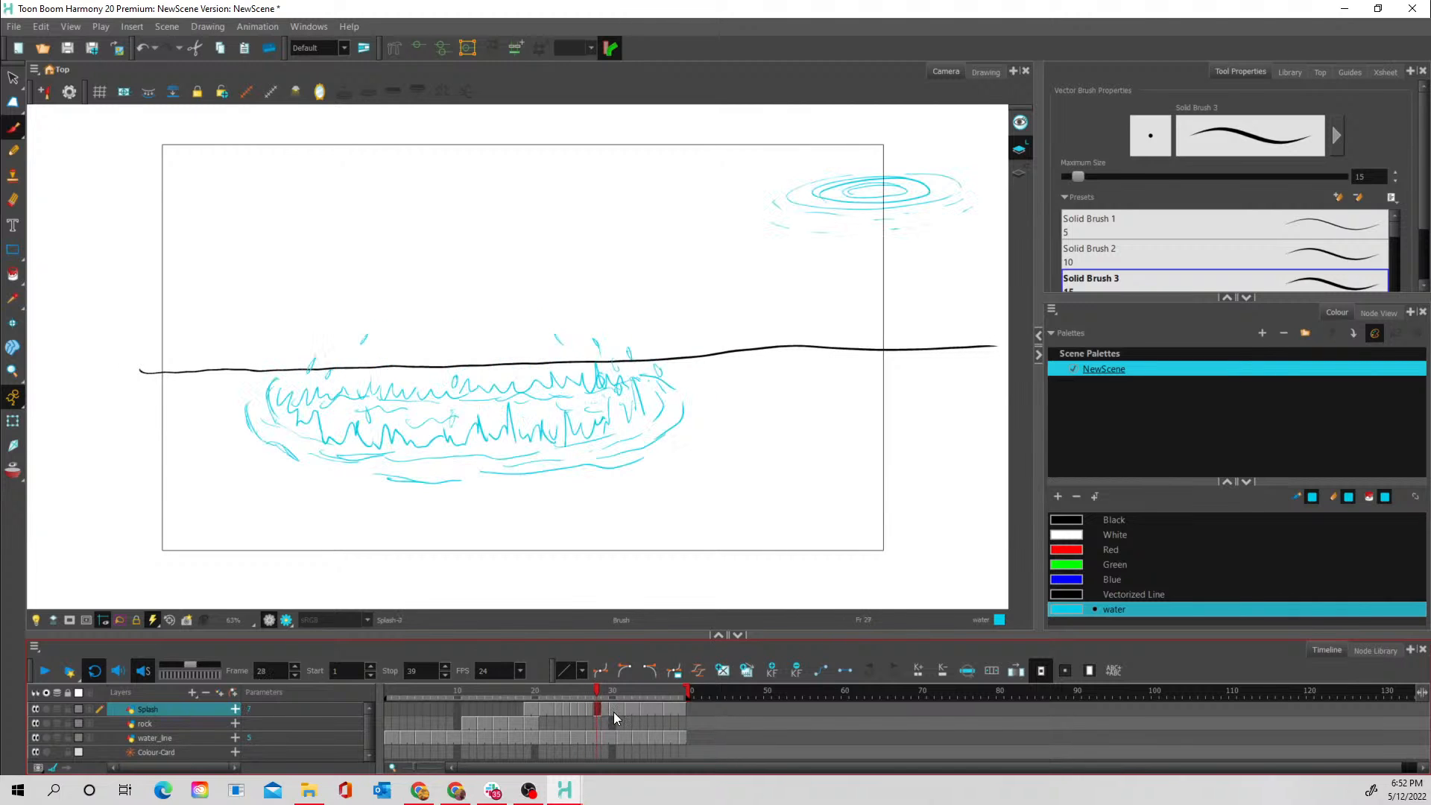
{"action": "left_click", "coordinate": [613, 709]}
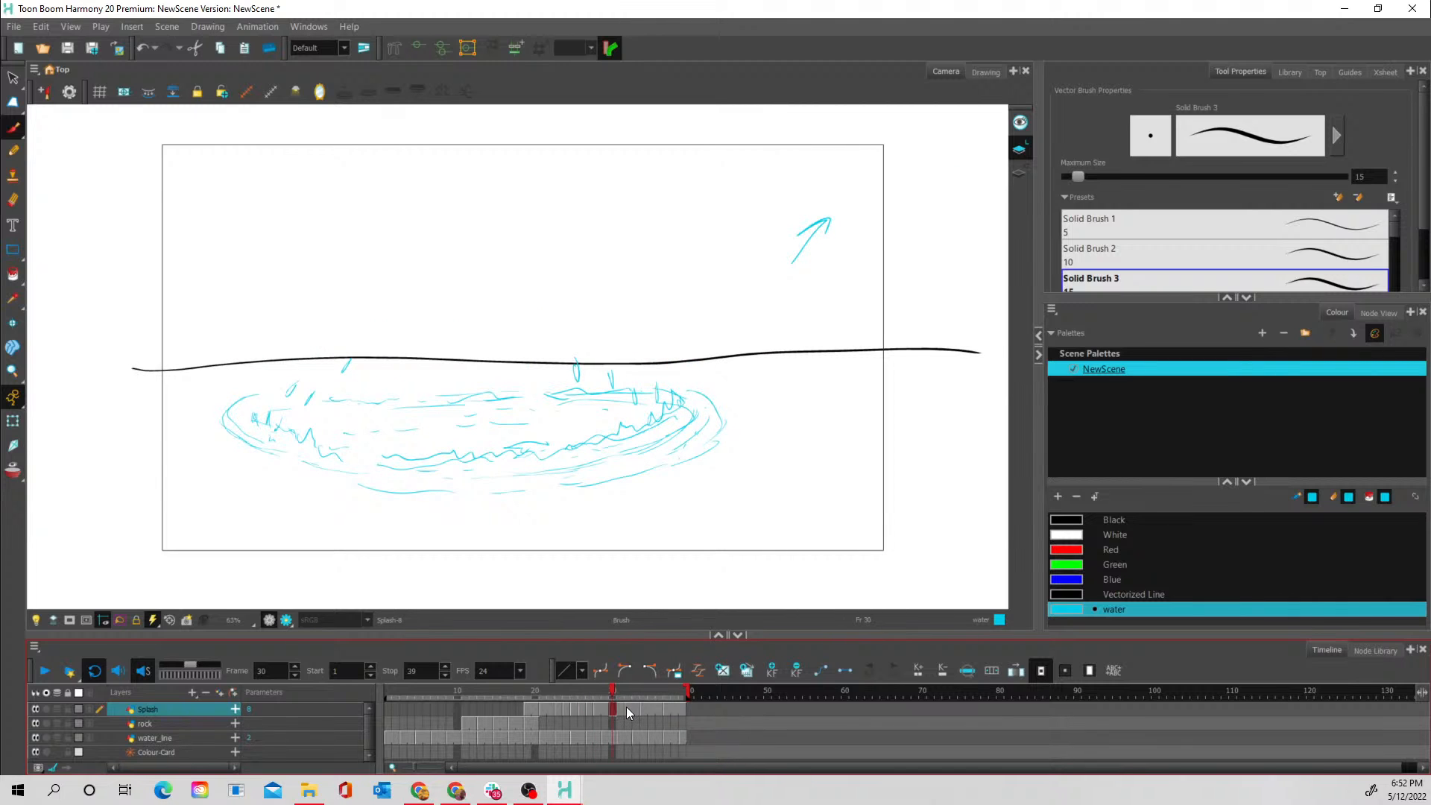
{"action": "left_click", "coordinate": [626, 709]}
{"action": "left_click", "coordinate": [642, 708]}
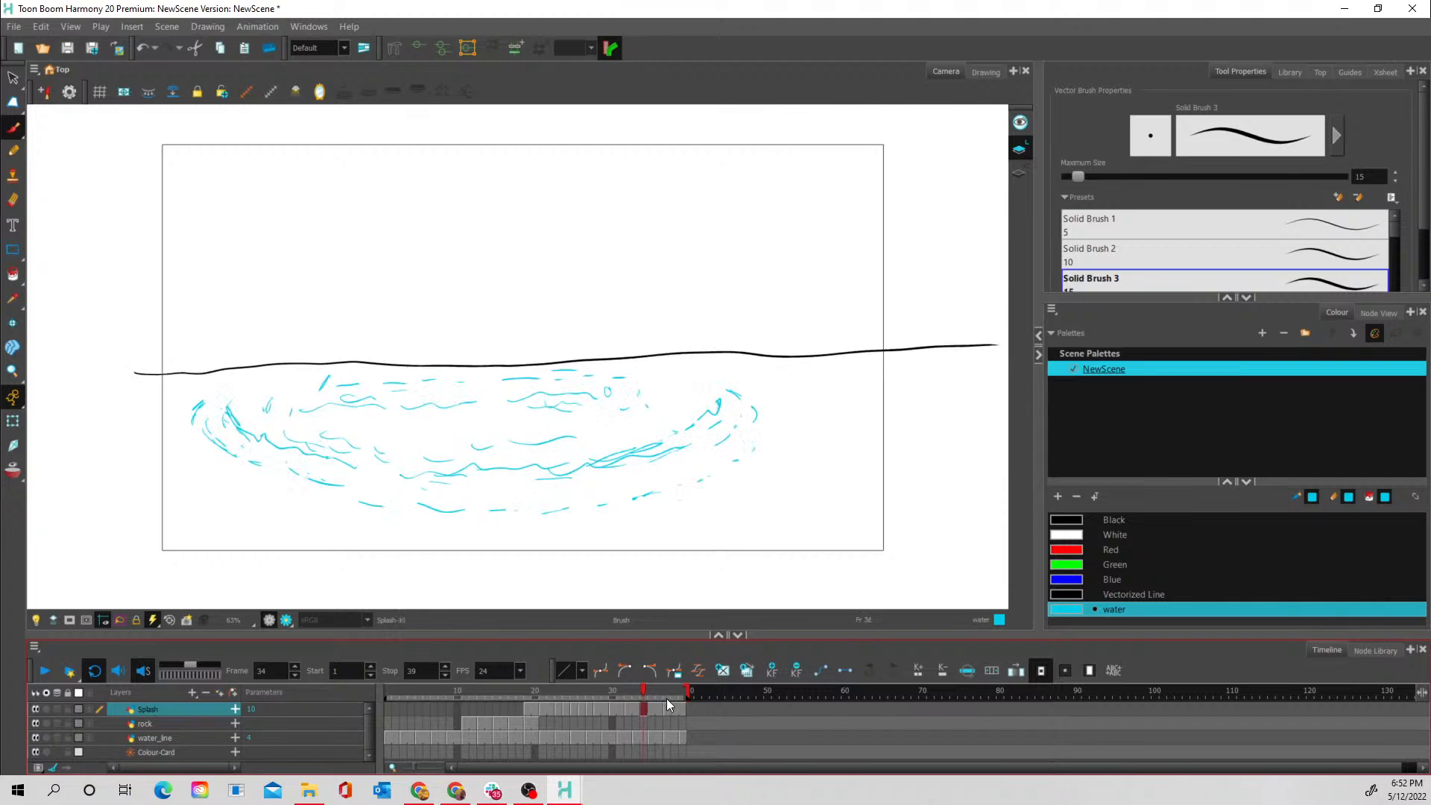
{"action": "left_click", "coordinate": [668, 709]}
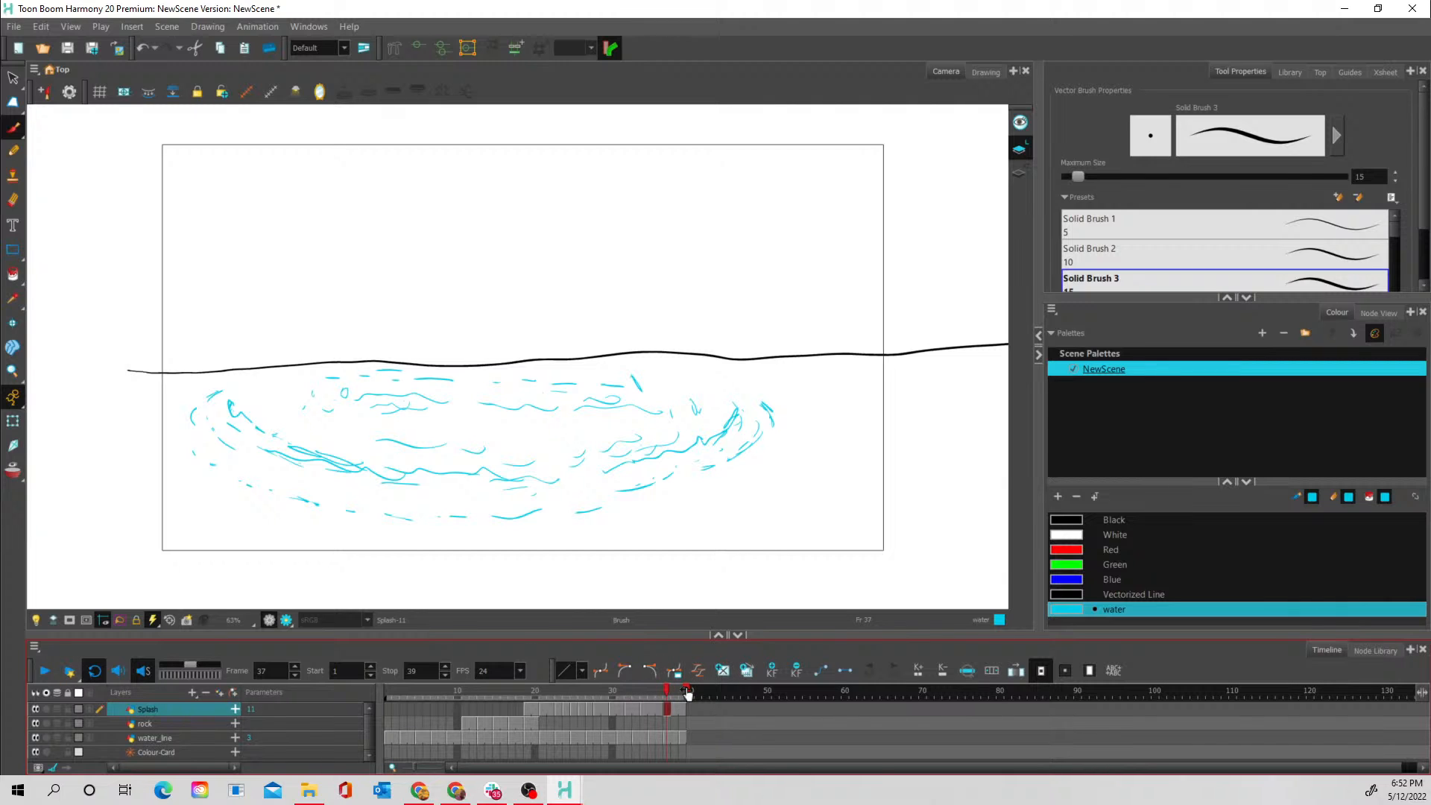
{"action": "left_click_drag", "start_coordinate": [687, 691], "coordinate": [738, 691]}
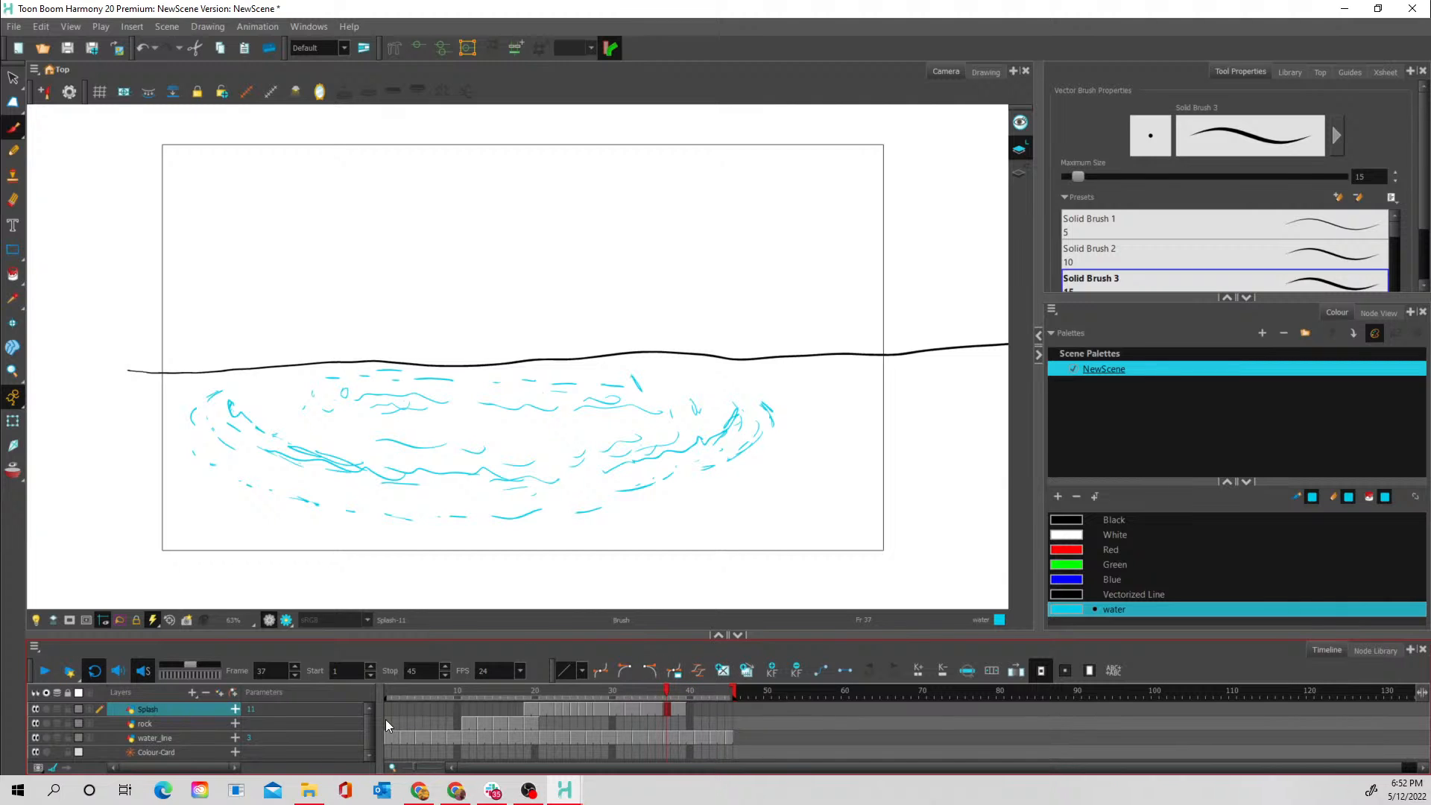
- Play back the extended animation and scrub through the splash up to frame 37 to check its timing
{"action": "left_click", "coordinate": [48, 671]}
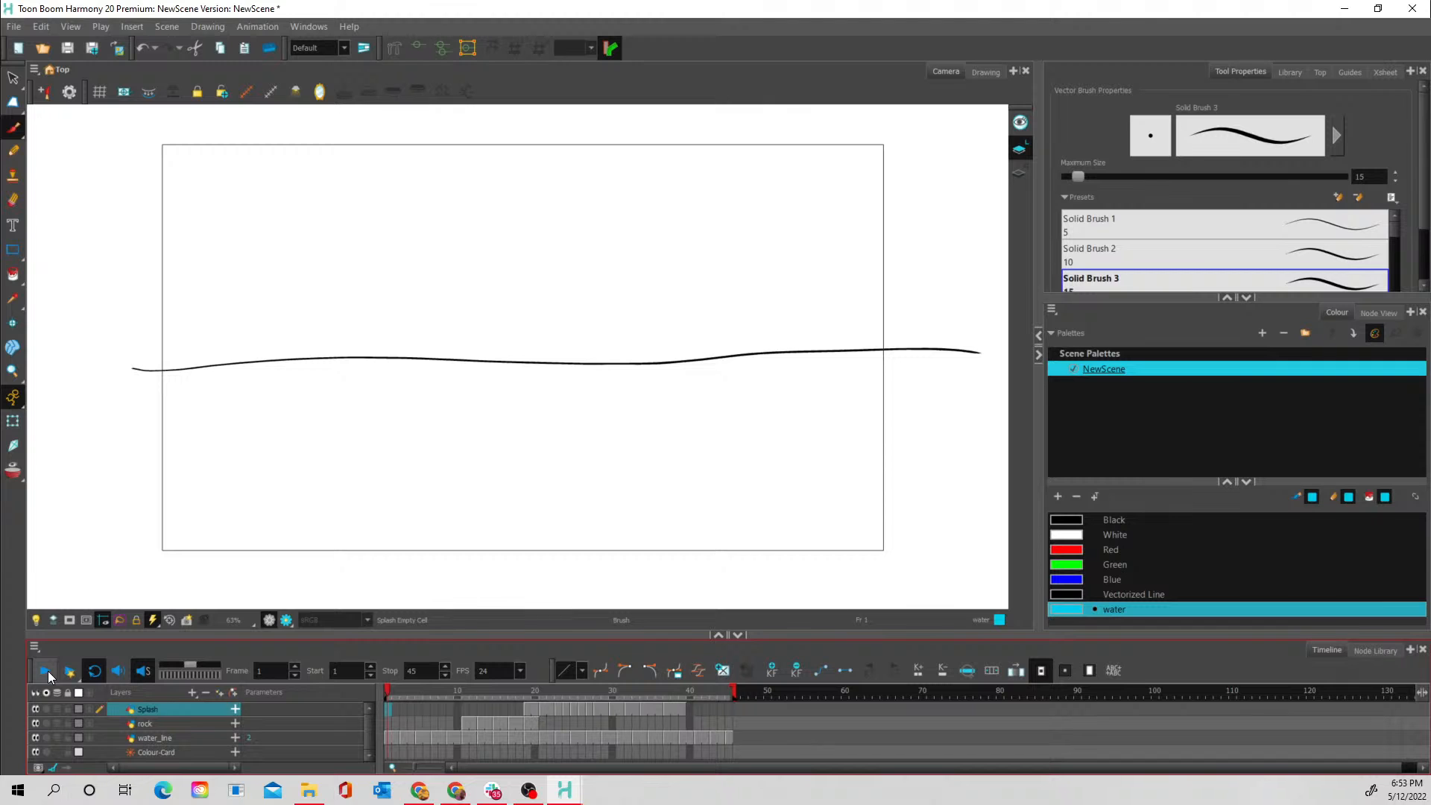
{"action": "left_click", "coordinate": [47, 671]}
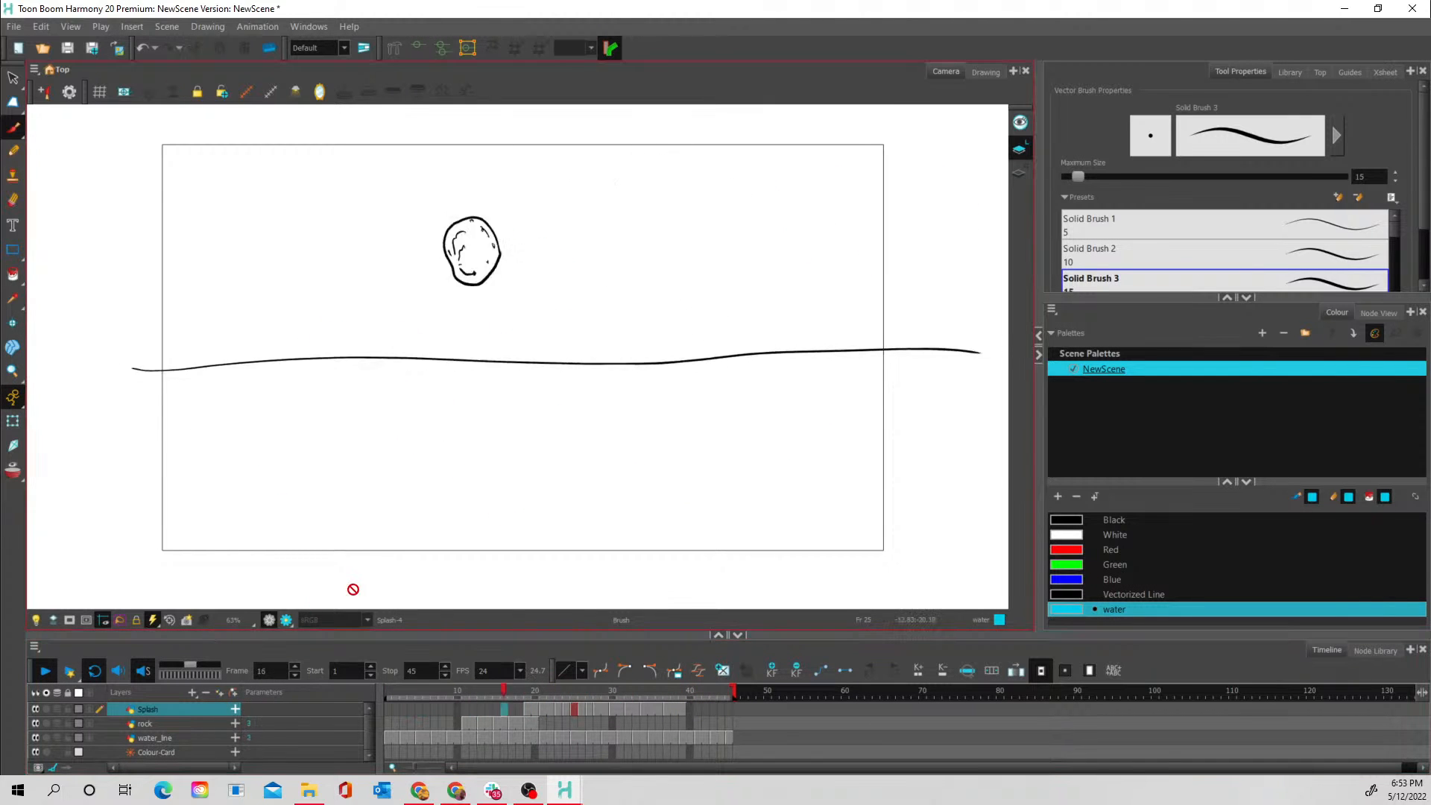
{"action": "mouse_move", "coordinate": [539, 690]}
{"action": "left_mouse_down"}
{"action": "mouse_move", "coordinate": [528, 689]}
{"action": "mouse_move", "coordinate": [669, 699]}
{"action": "left_mouse_up"}
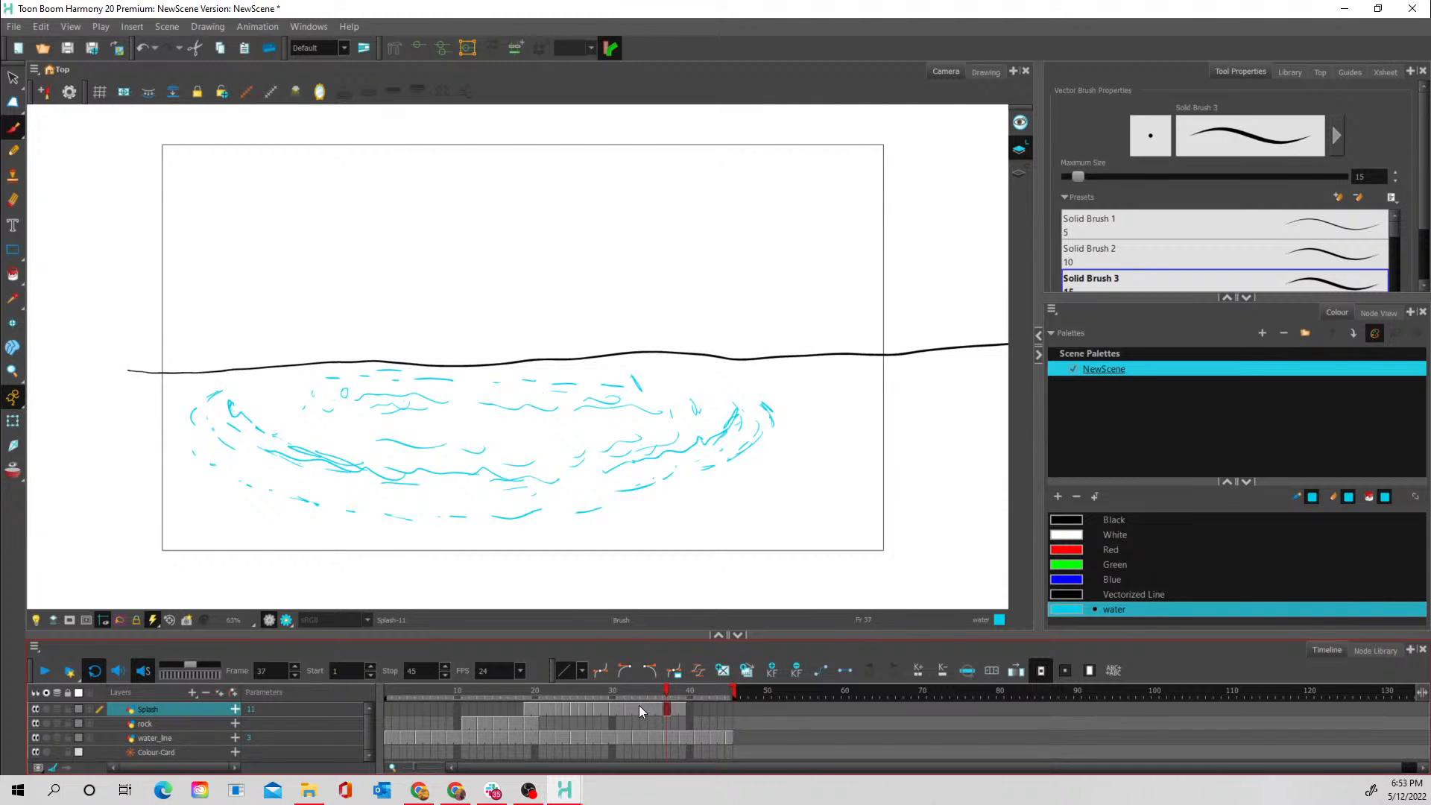
- Open the Splash layer's properties at frame 33, reposition and widen the dialog, and show its advanced settings
{"action": "left_click", "coordinate": [634, 705]}
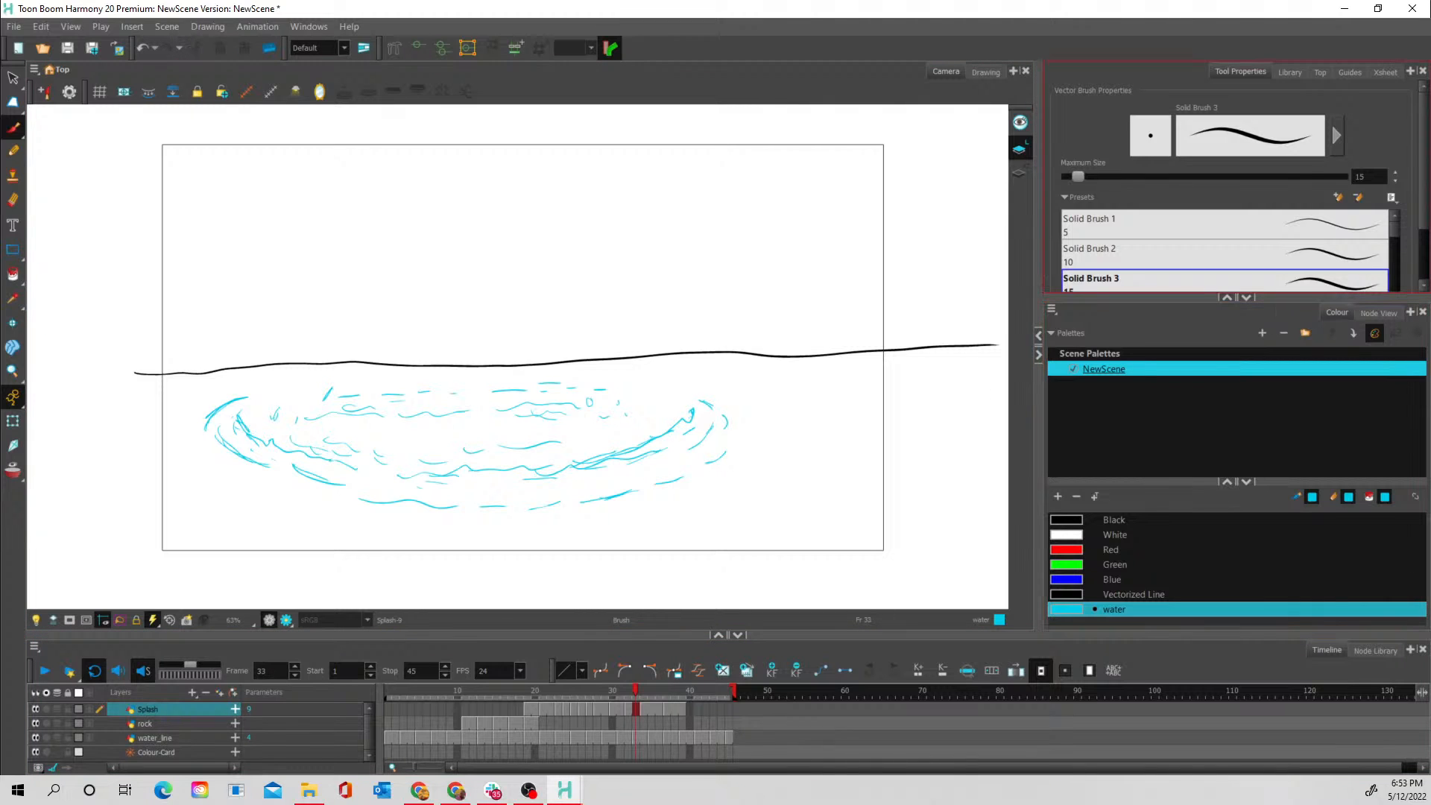
{"action": "key", "text": "shift+e"}
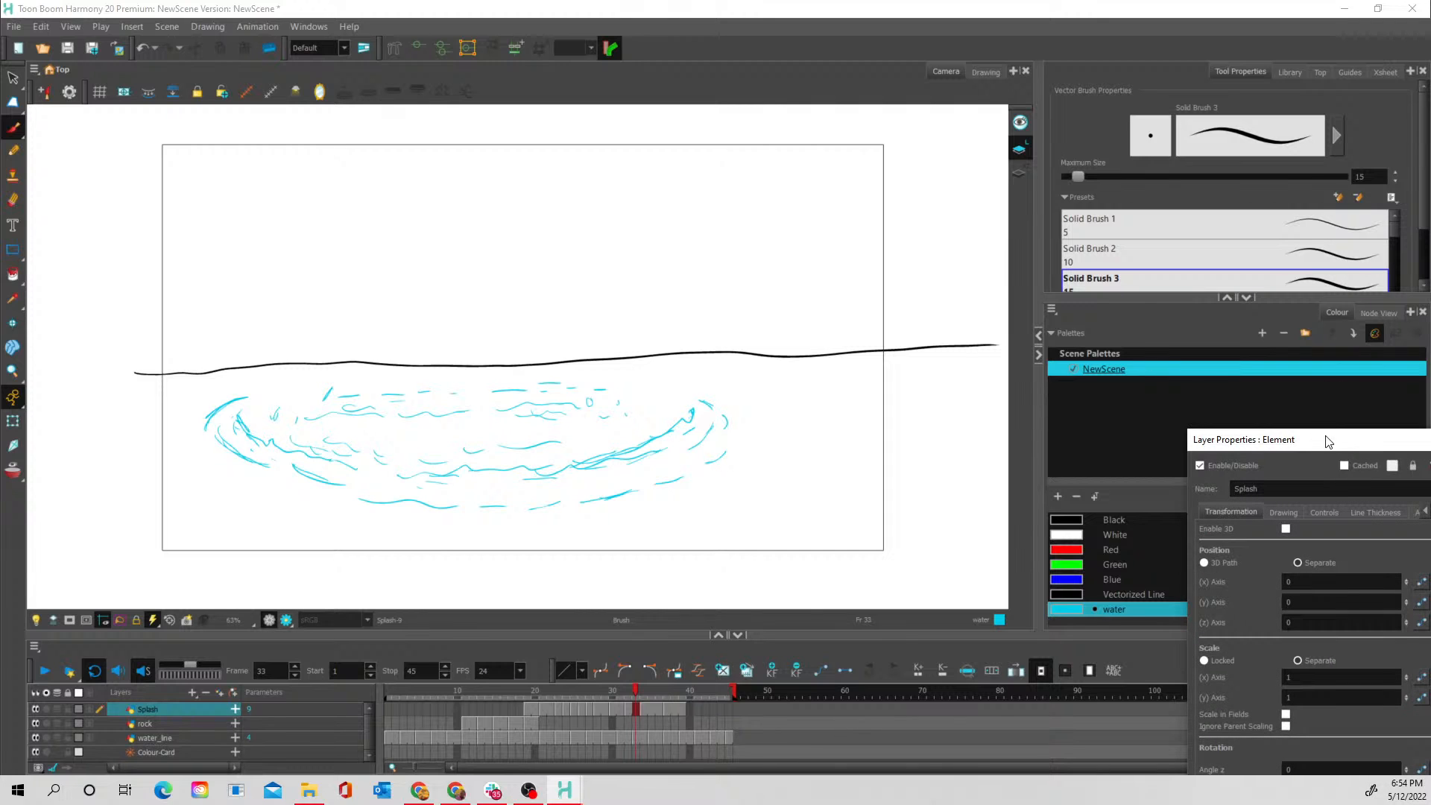
{"action": "left_click_drag", "start_coordinate": [1325, 441], "coordinate": [1085, 315]}
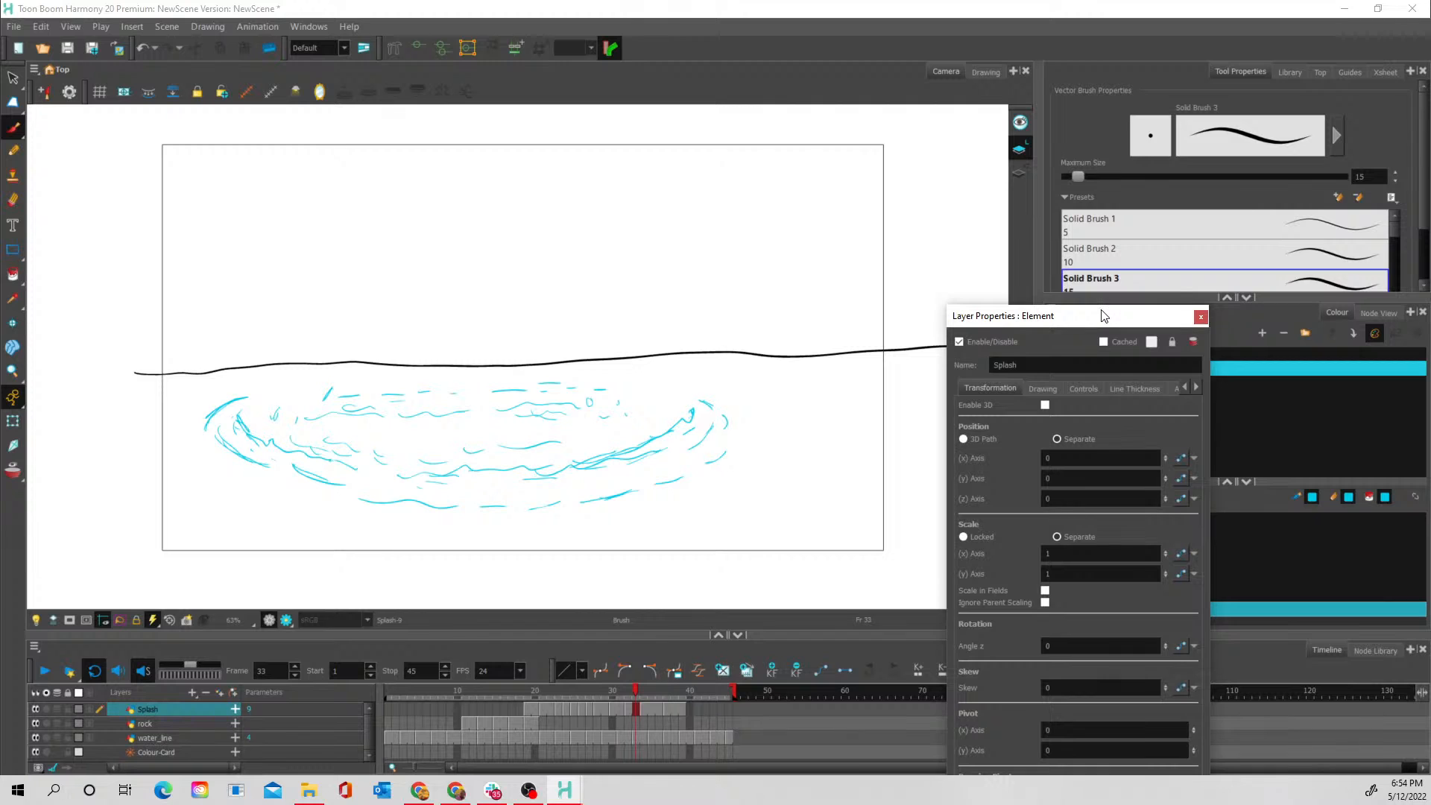
{"action": "left_click_drag", "start_coordinate": [1103, 314], "coordinate": [1000, 169]}
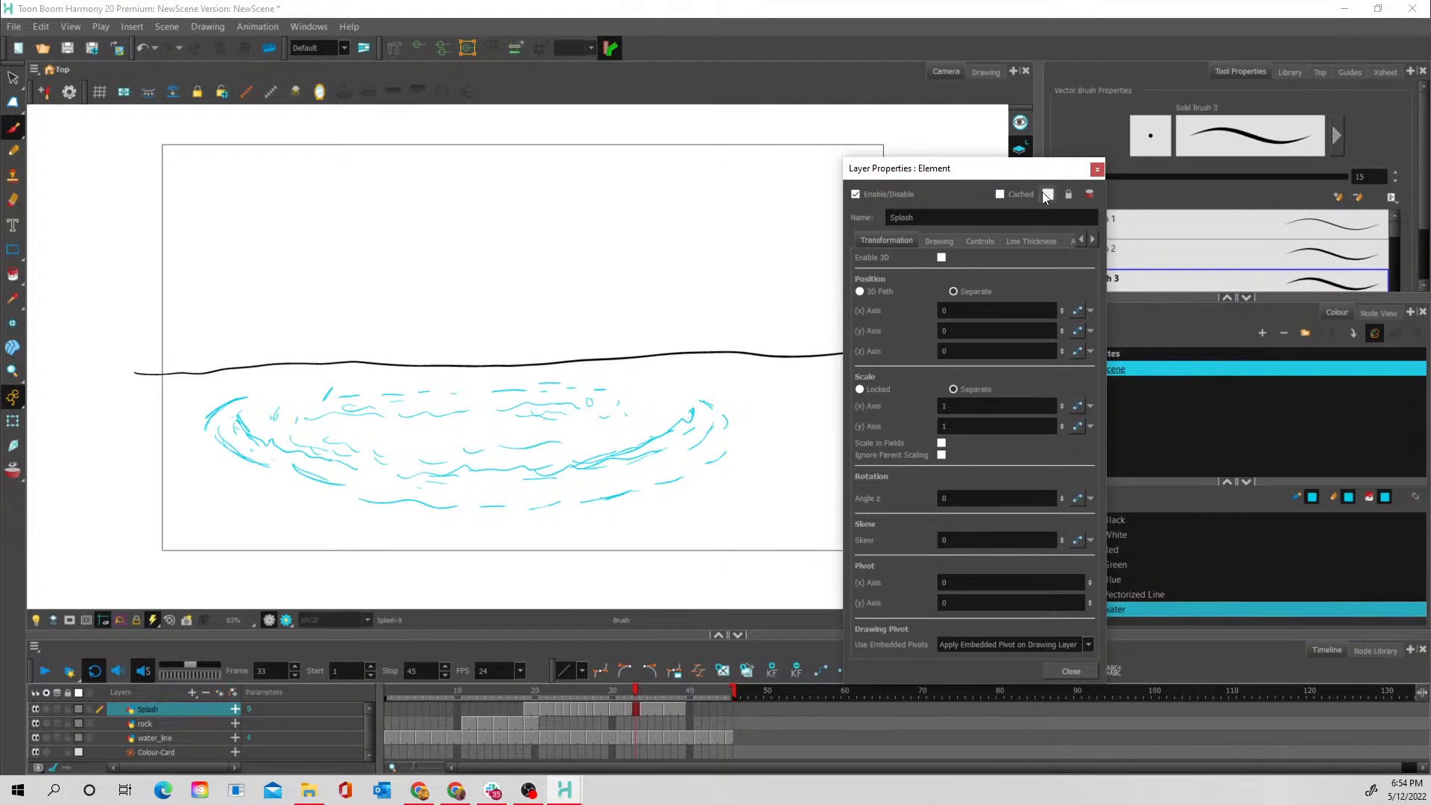
{"action": "left_click", "coordinate": [1058, 218]}
{"action": "left_click", "coordinate": [1093, 239]}
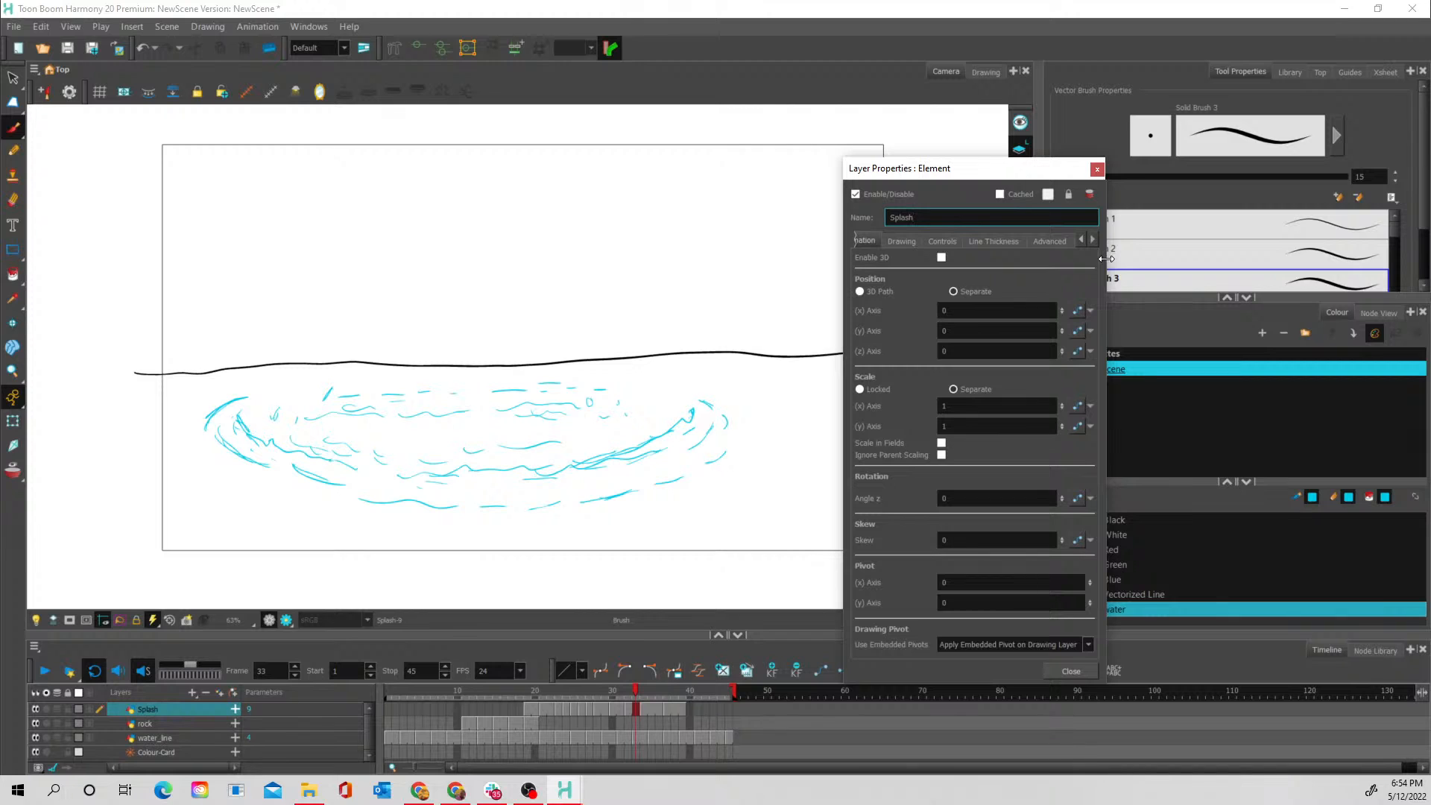
{"action": "left_click_drag", "start_coordinate": [1106, 258], "coordinate": [1176, 258]}
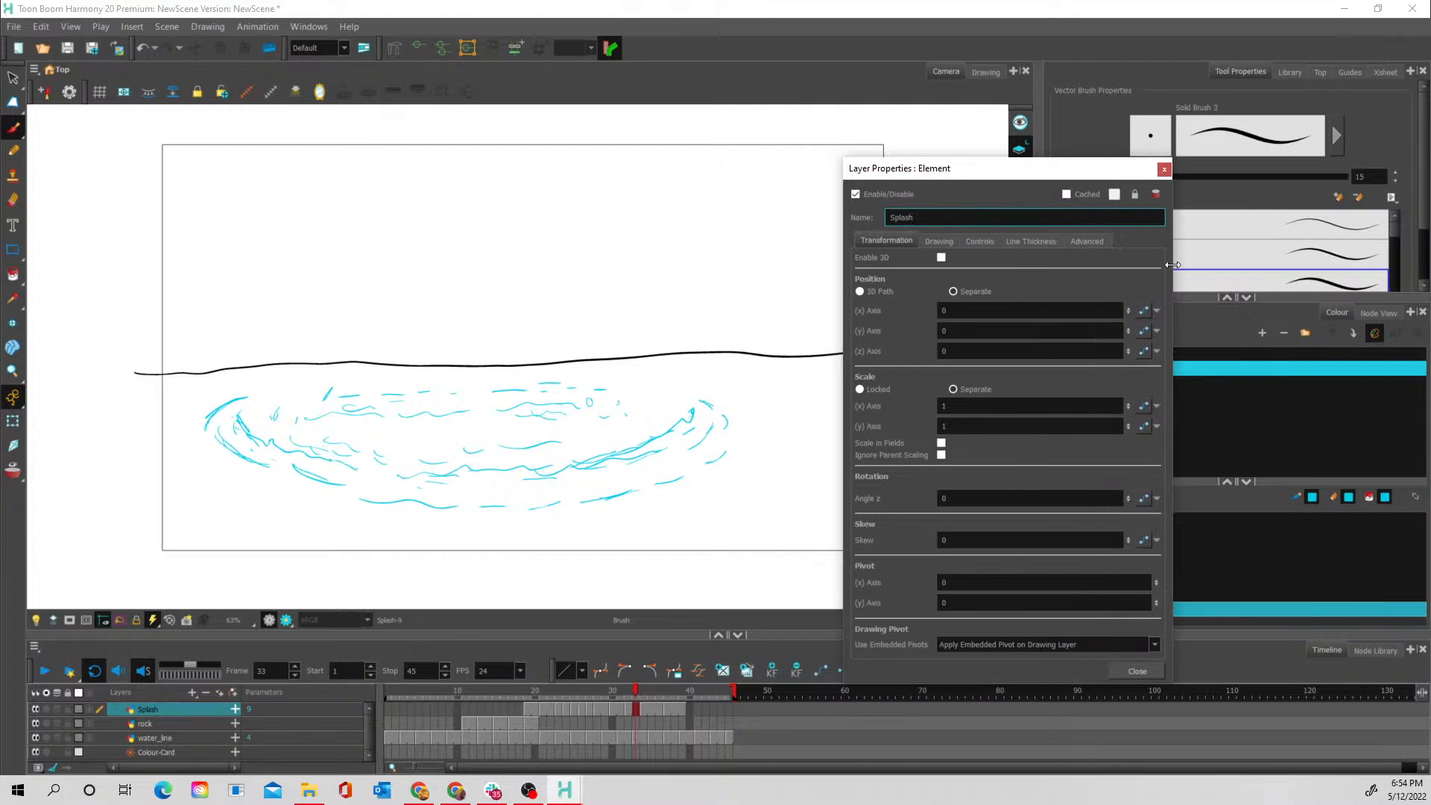
{"action": "left_click", "coordinate": [1087, 246]}
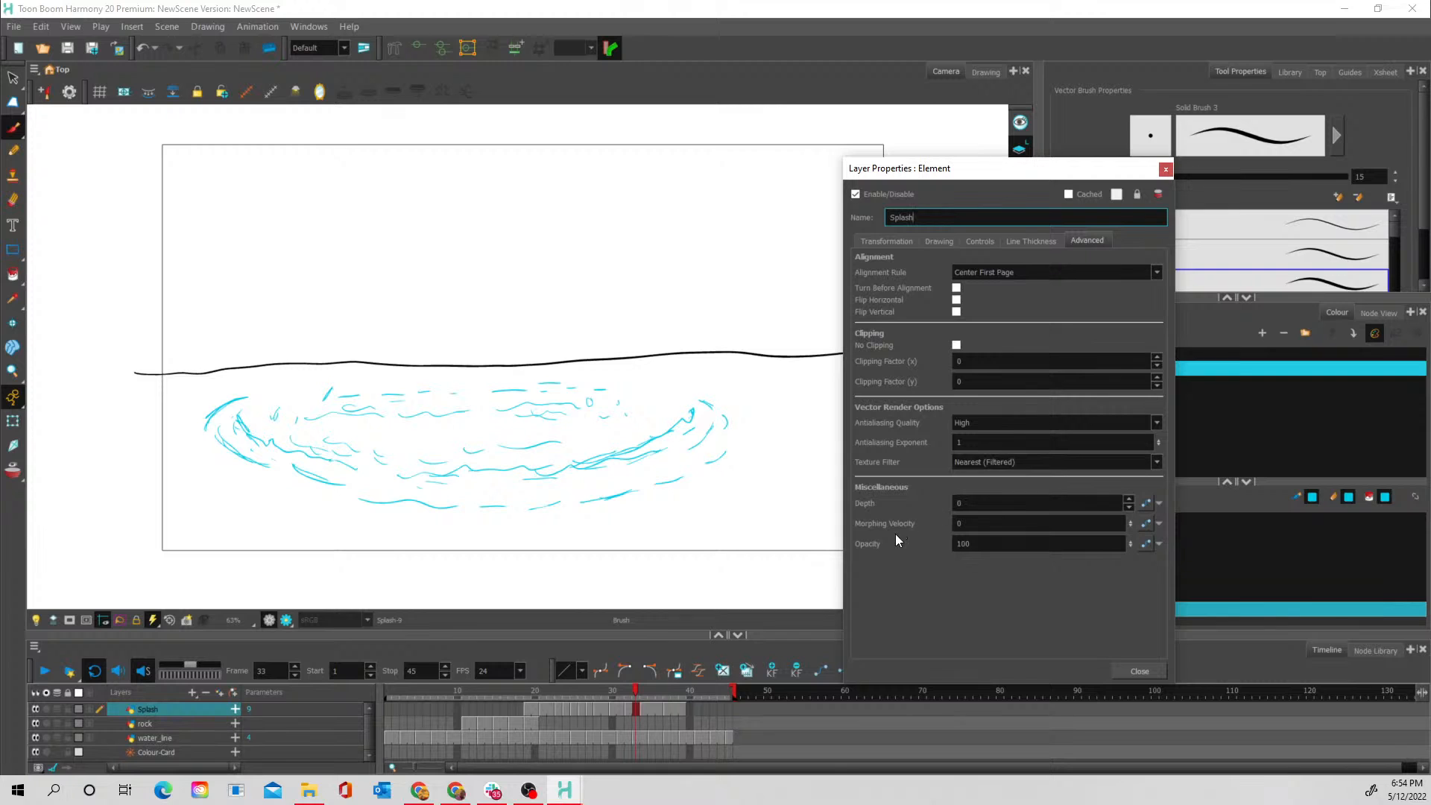
- Check the ripples from frame 31 to 39, create an animation function for the Splash layer's opacity and open it in the Bezier Editor
{"action": "left_click", "coordinate": [619, 689]}
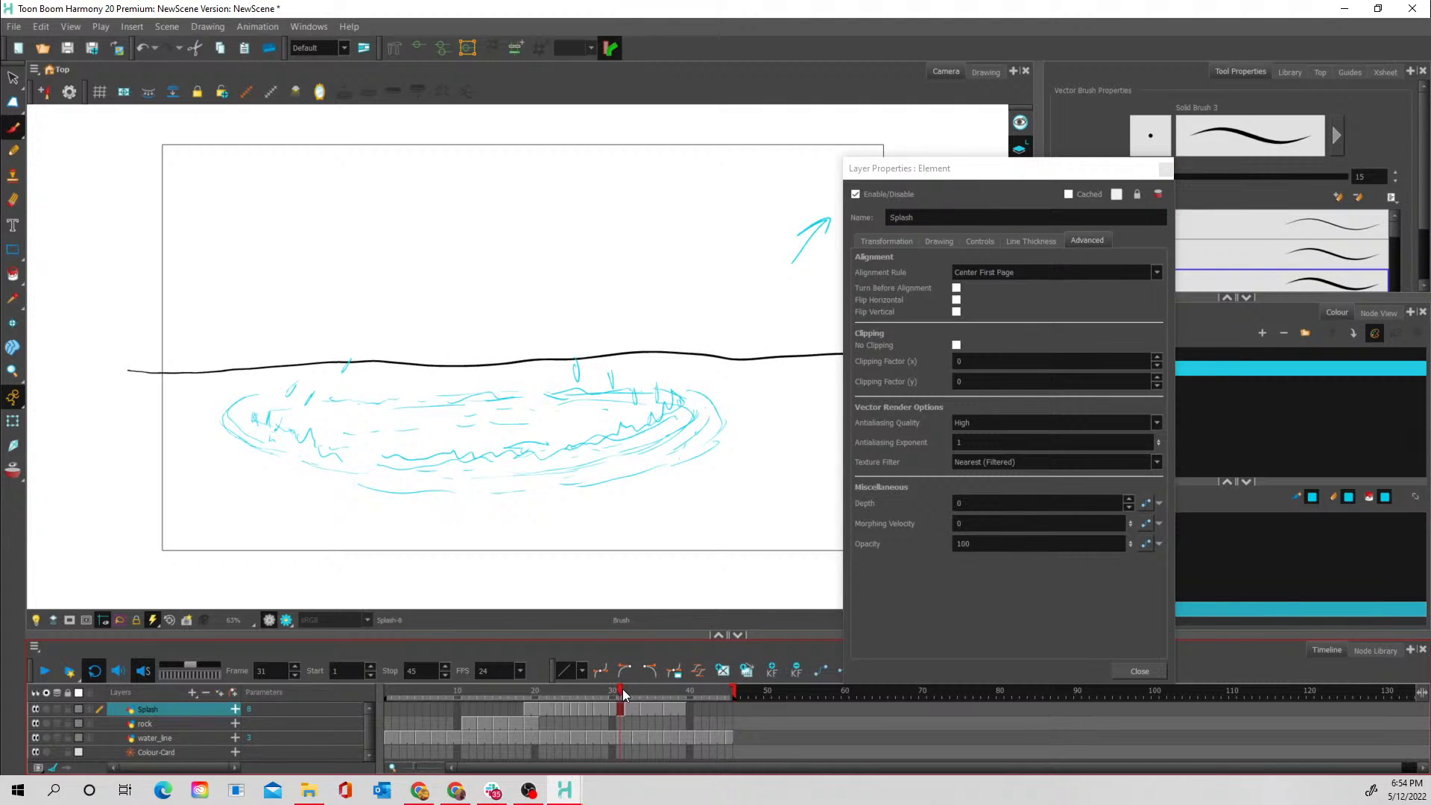
{"action": "left_click_drag", "start_coordinate": [623, 689], "coordinate": [684, 690]}
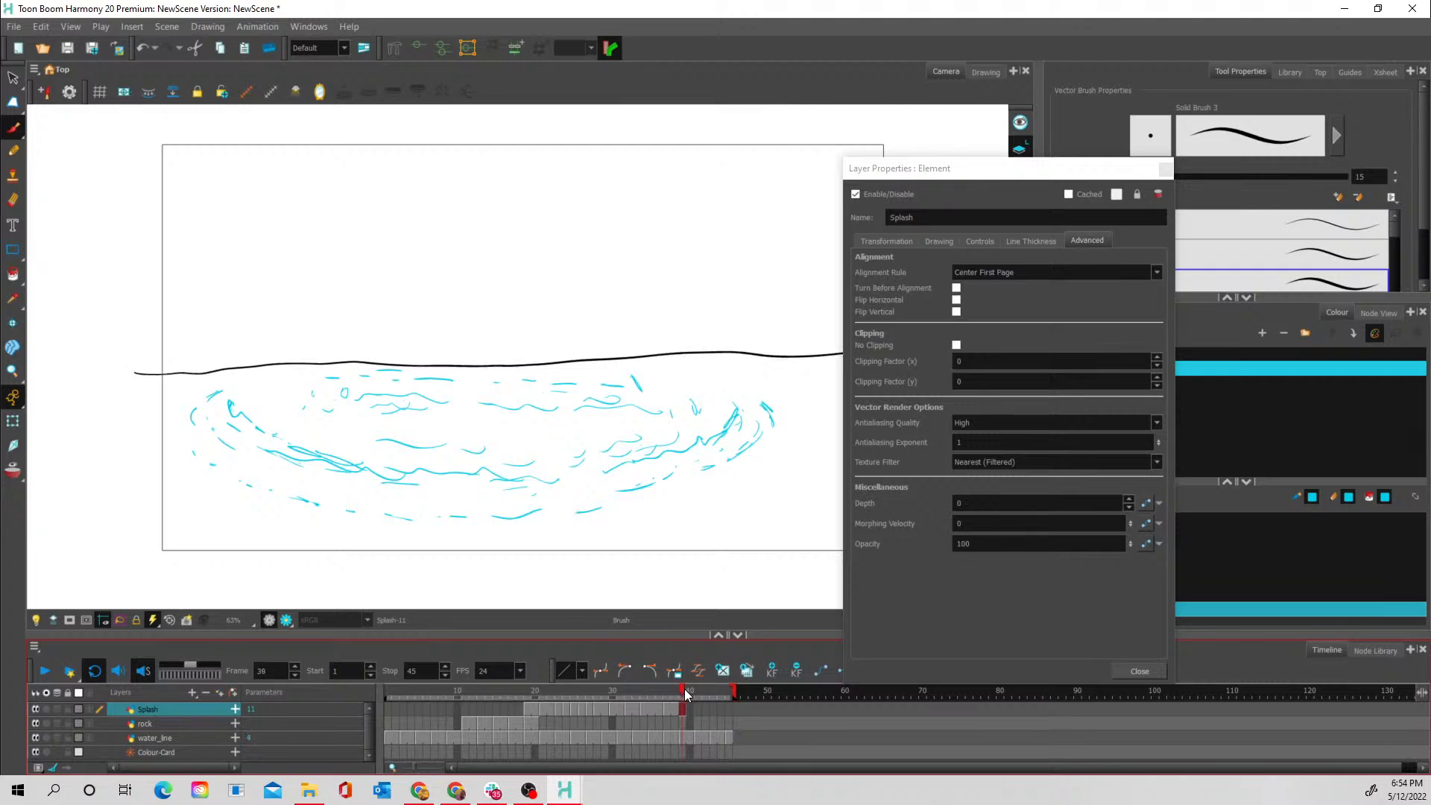
{"action": "left_click", "coordinate": [634, 692]}
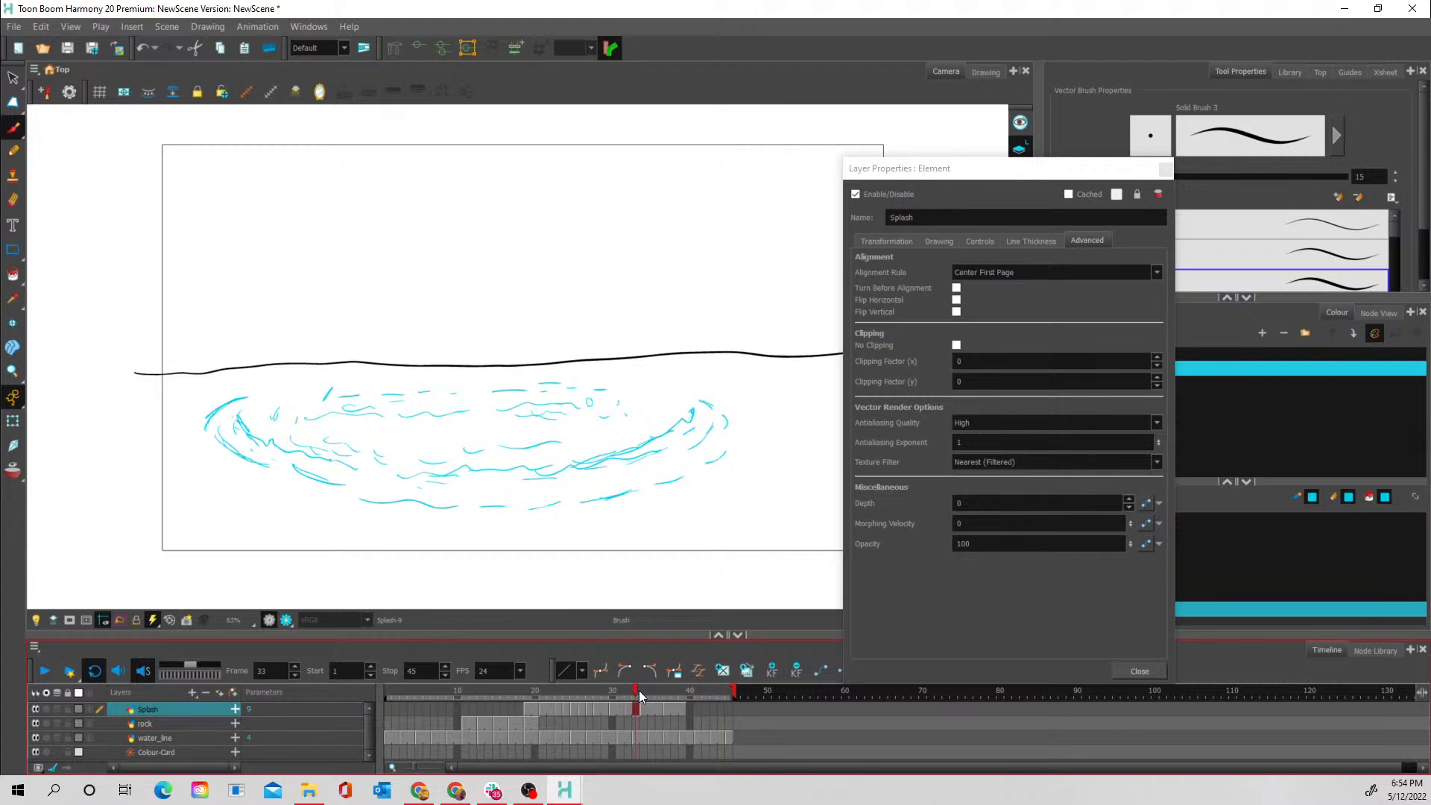
{"action": "left_click", "coordinate": [1087, 546]}
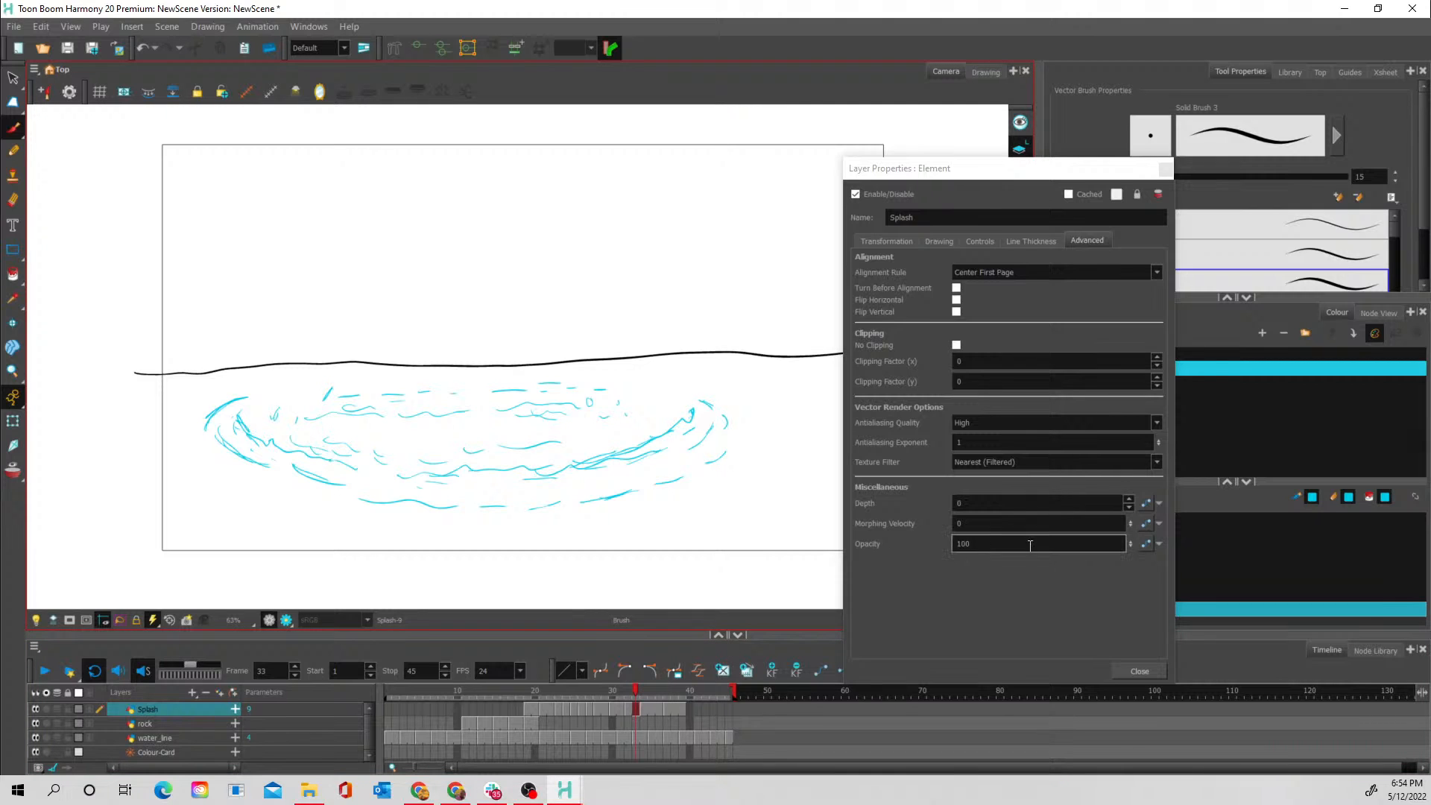
{"action": "left_click", "coordinate": [1146, 543]}
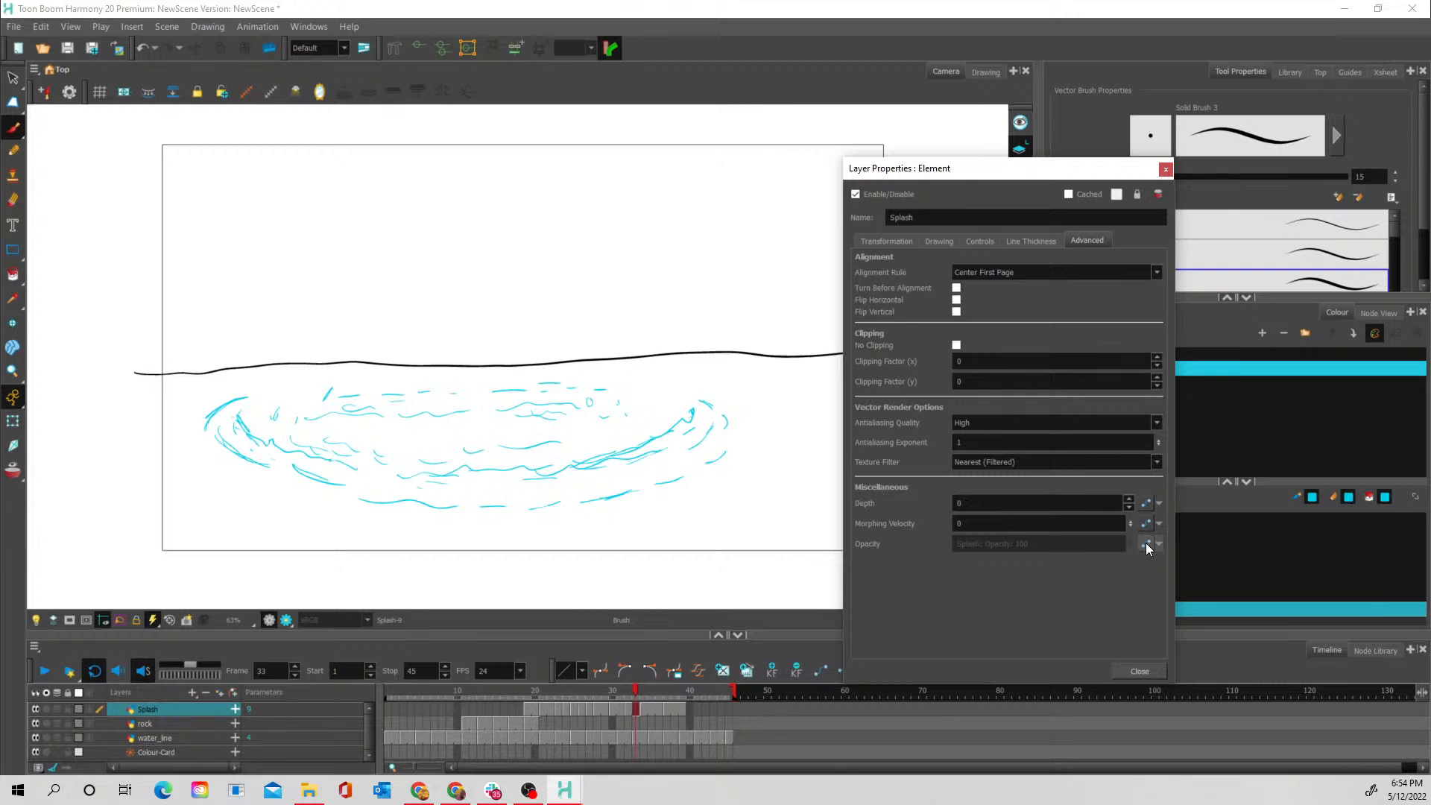
{"action": "left_click", "coordinate": [1146, 543]}
{"action": "left_click", "coordinate": [879, 482]}
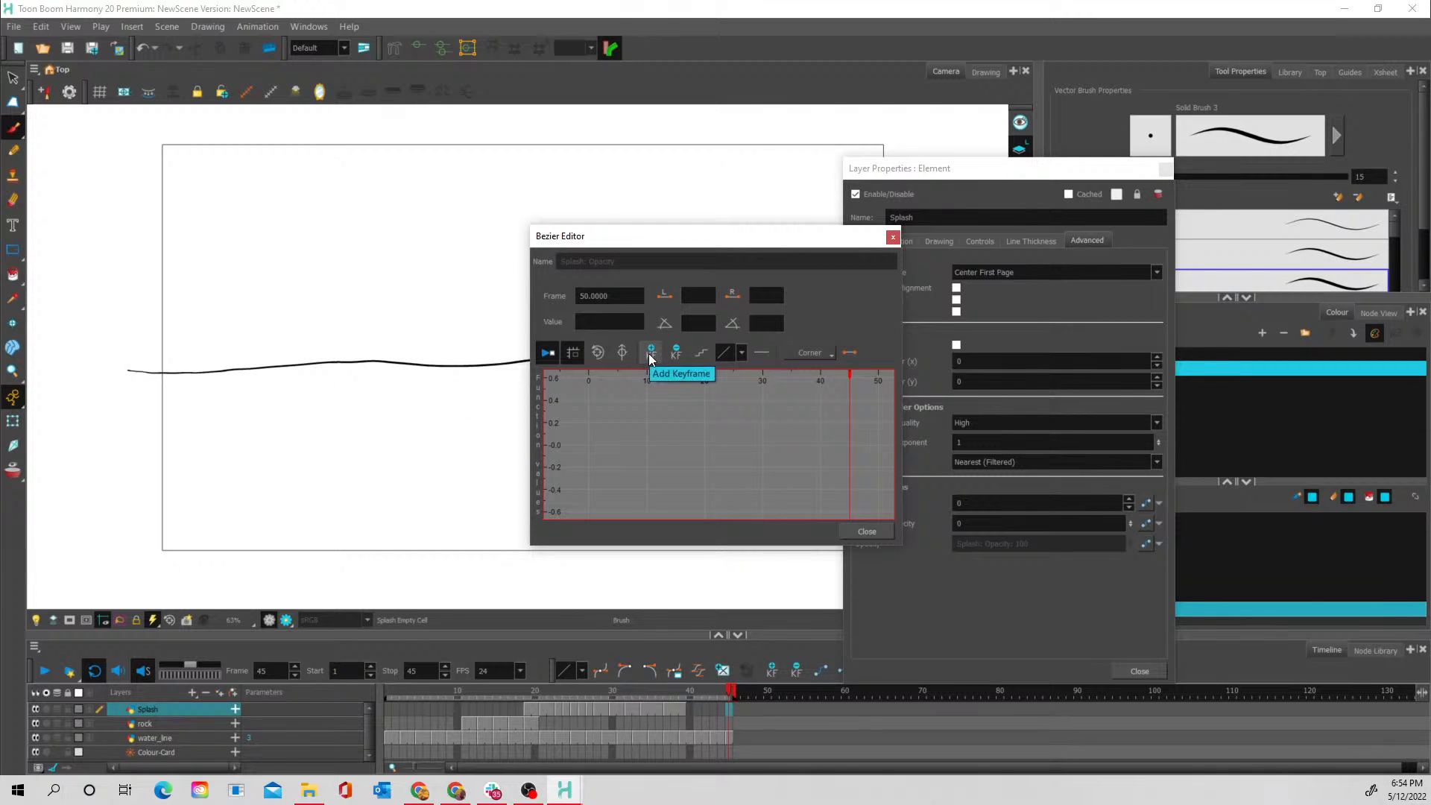
- Add an opacity keyframe with a value of 100 at frame 32 and reset the graph view to show it
{"action": "right_click", "coordinate": [661, 435]}
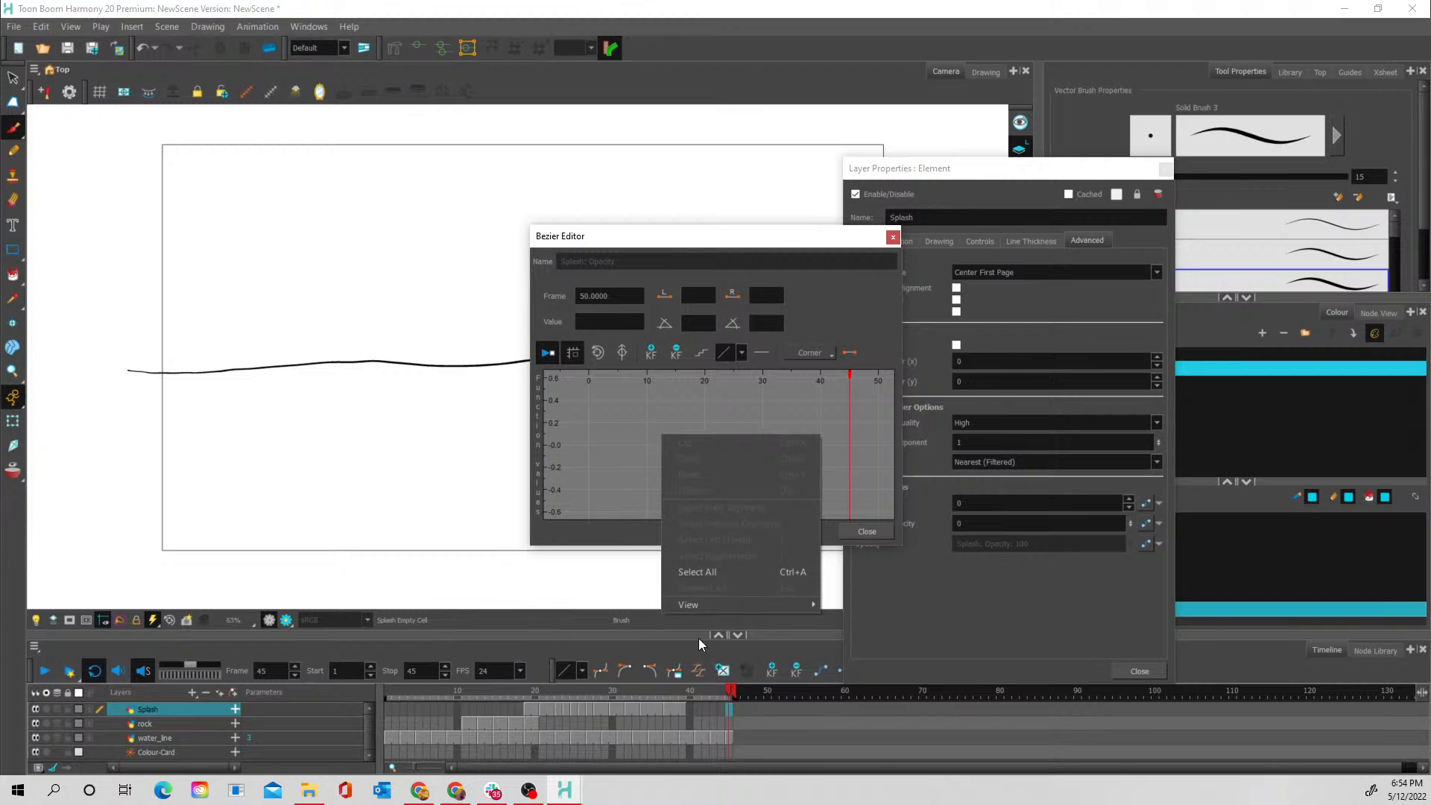
{"action": "left_click", "coordinate": [635, 689]}
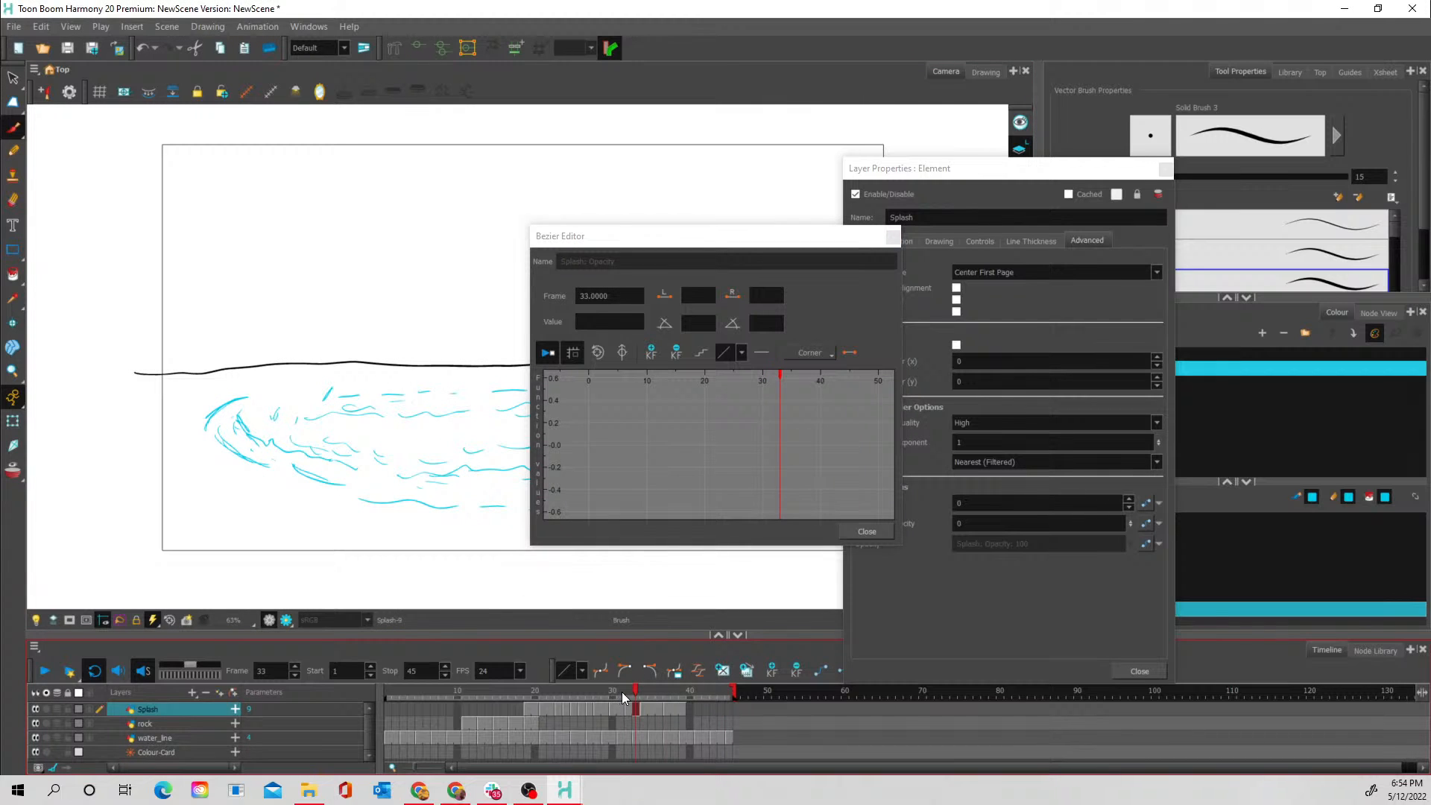
{"action": "left_click", "coordinate": [623, 697]}
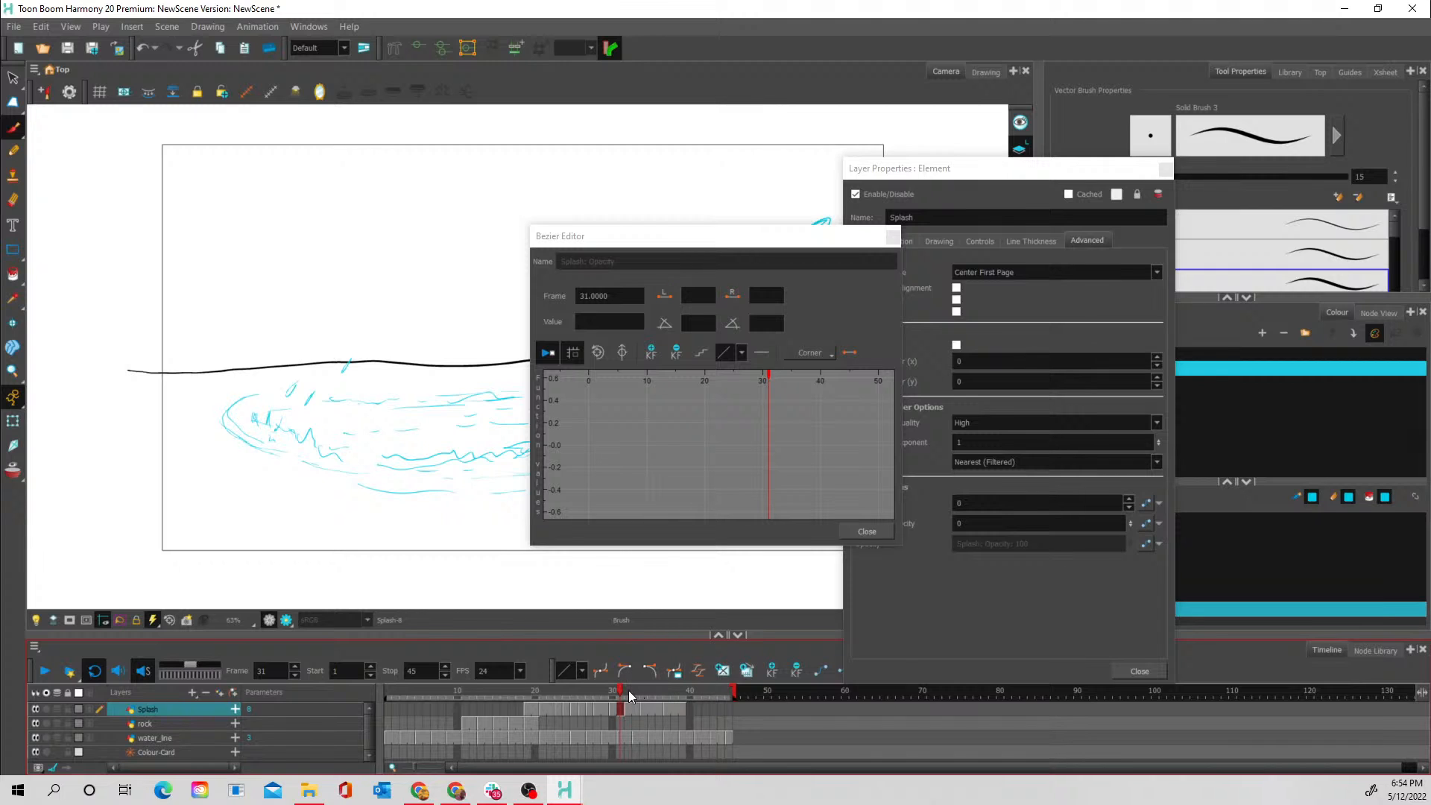
{"action": "left_click", "coordinate": [628, 690]}
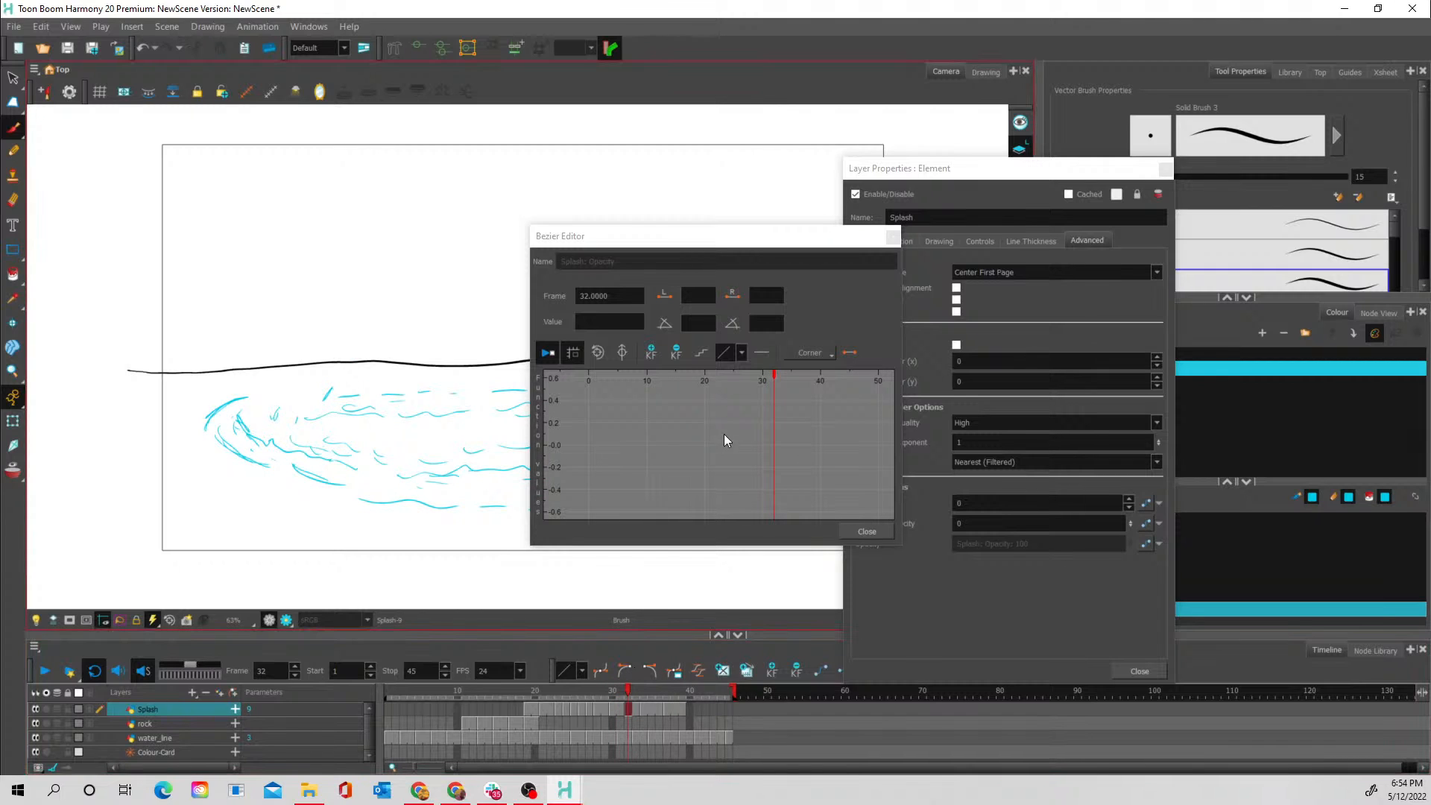
{"action": "left_click", "coordinate": [652, 355]}
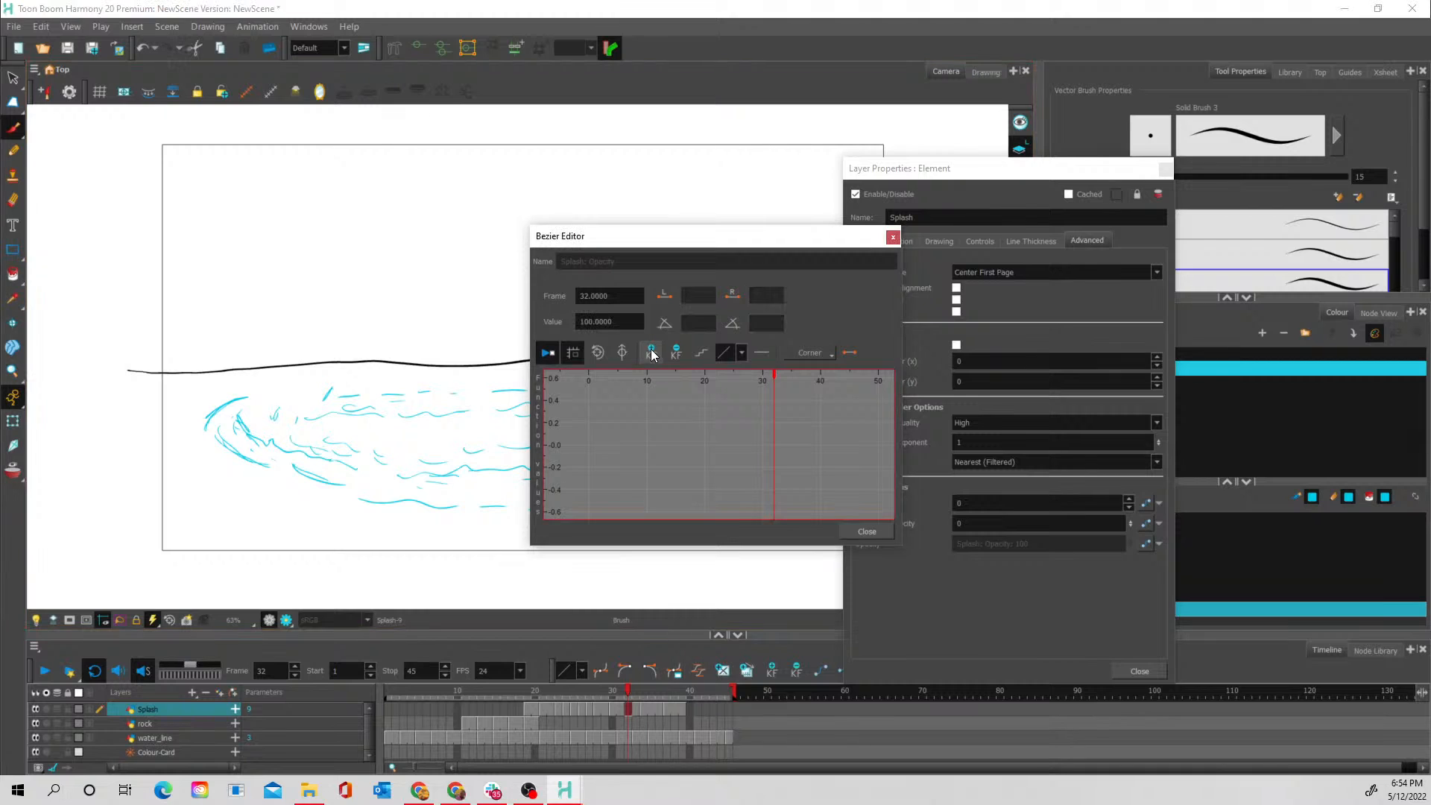
{"action": "left_click", "coordinate": [597, 356]}
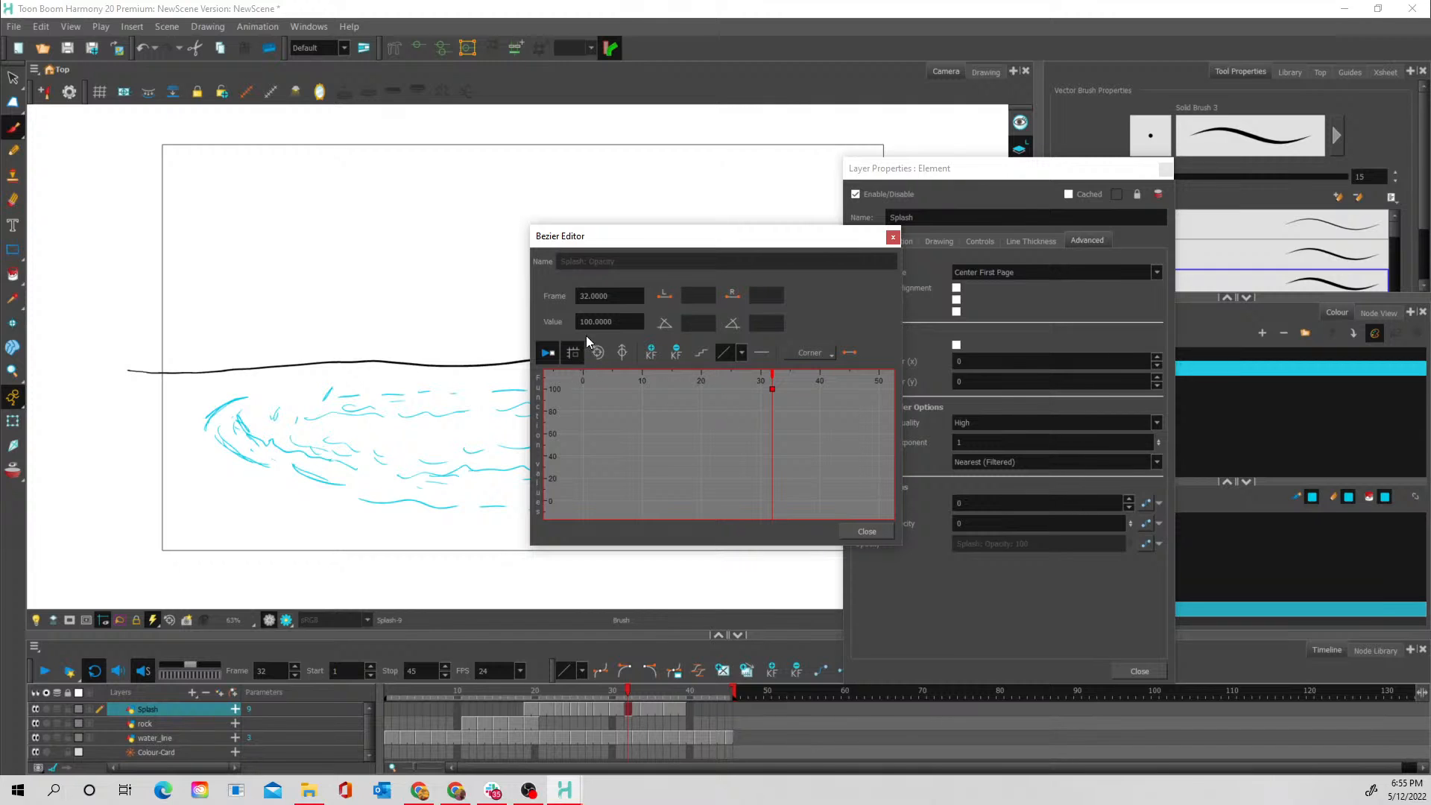
- Add a second opacity keyframe at frame 39 and set its value to 0
{"action": "left_click", "coordinate": [684, 710]}
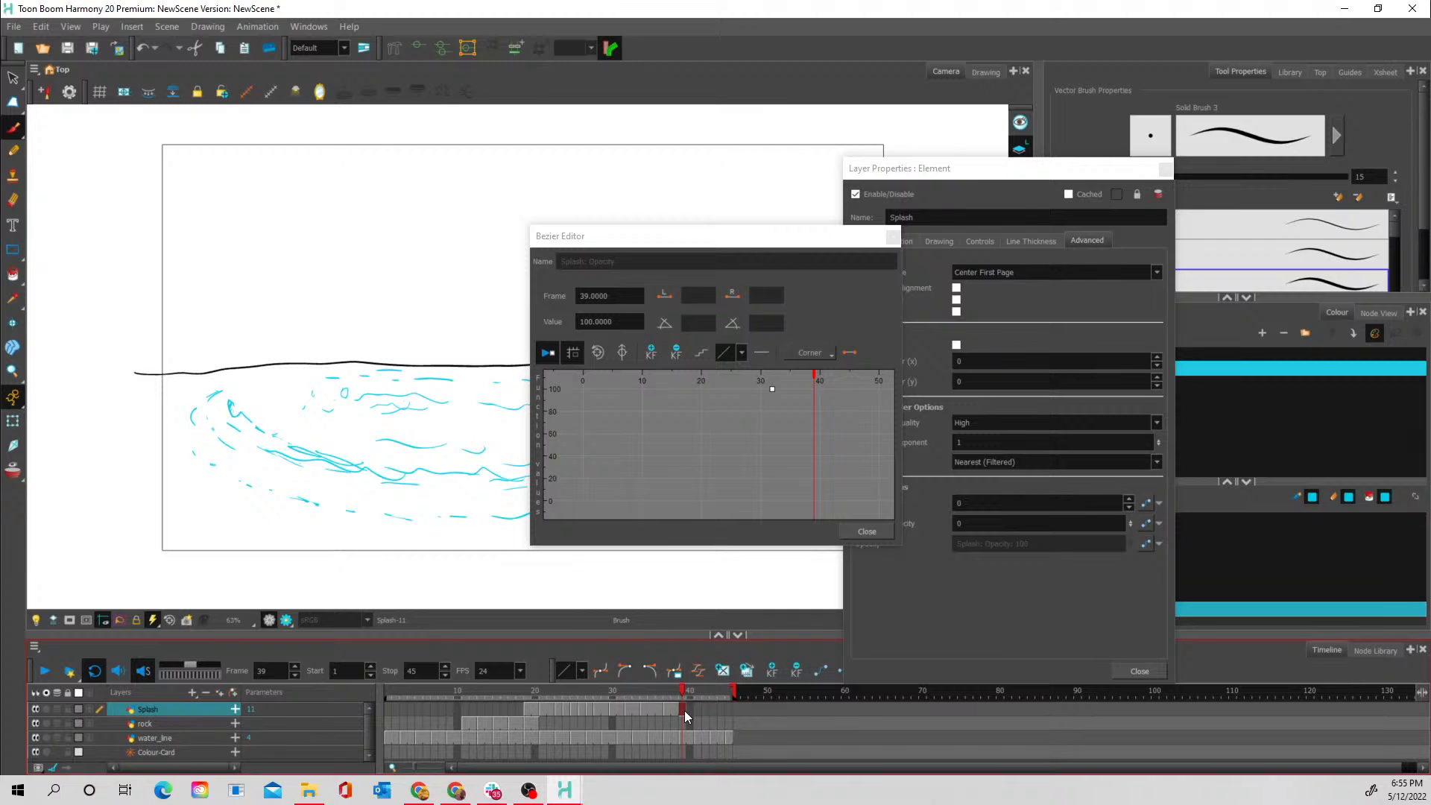
{"action": "left_click", "coordinate": [652, 354]}
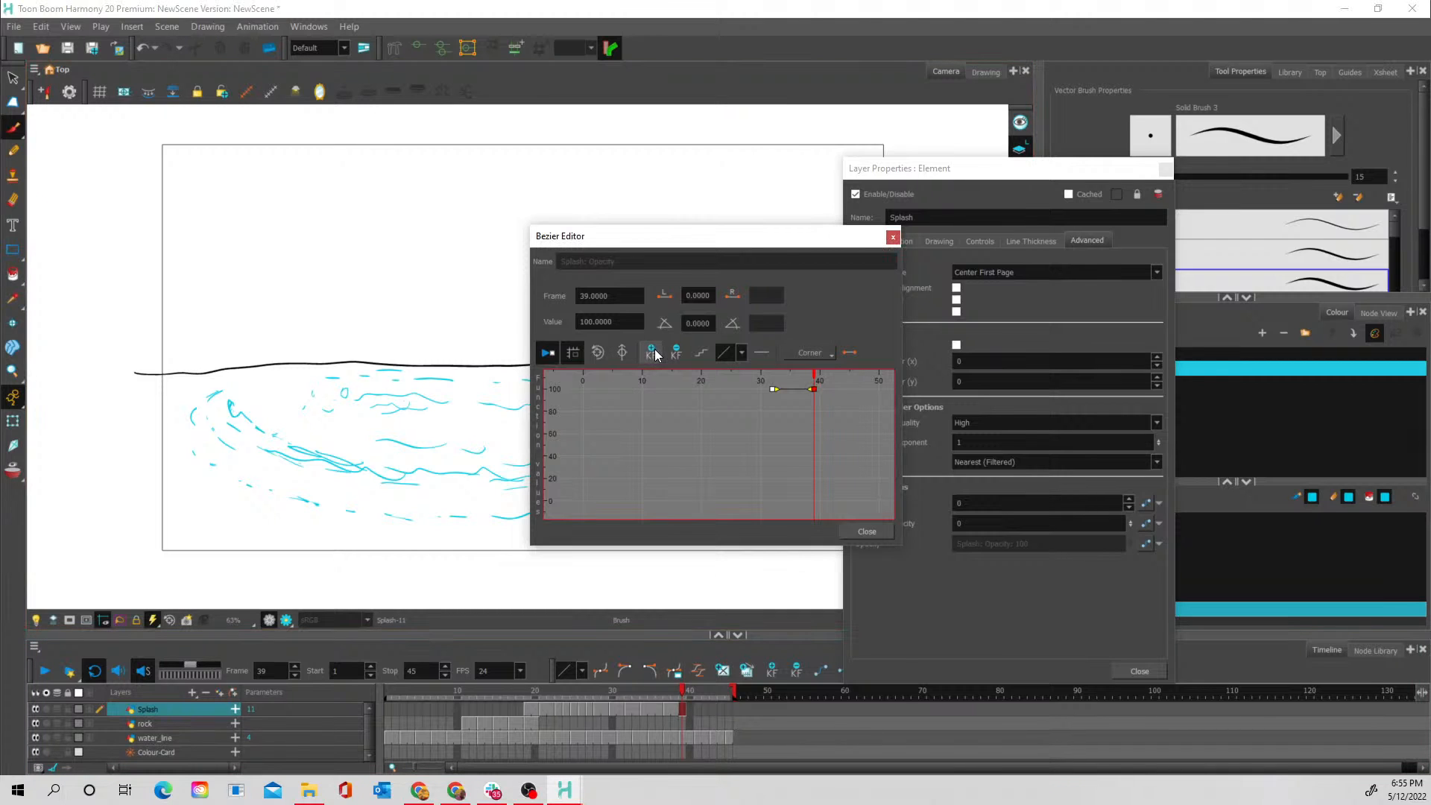
{"action": "left_click", "coordinate": [615, 322]}
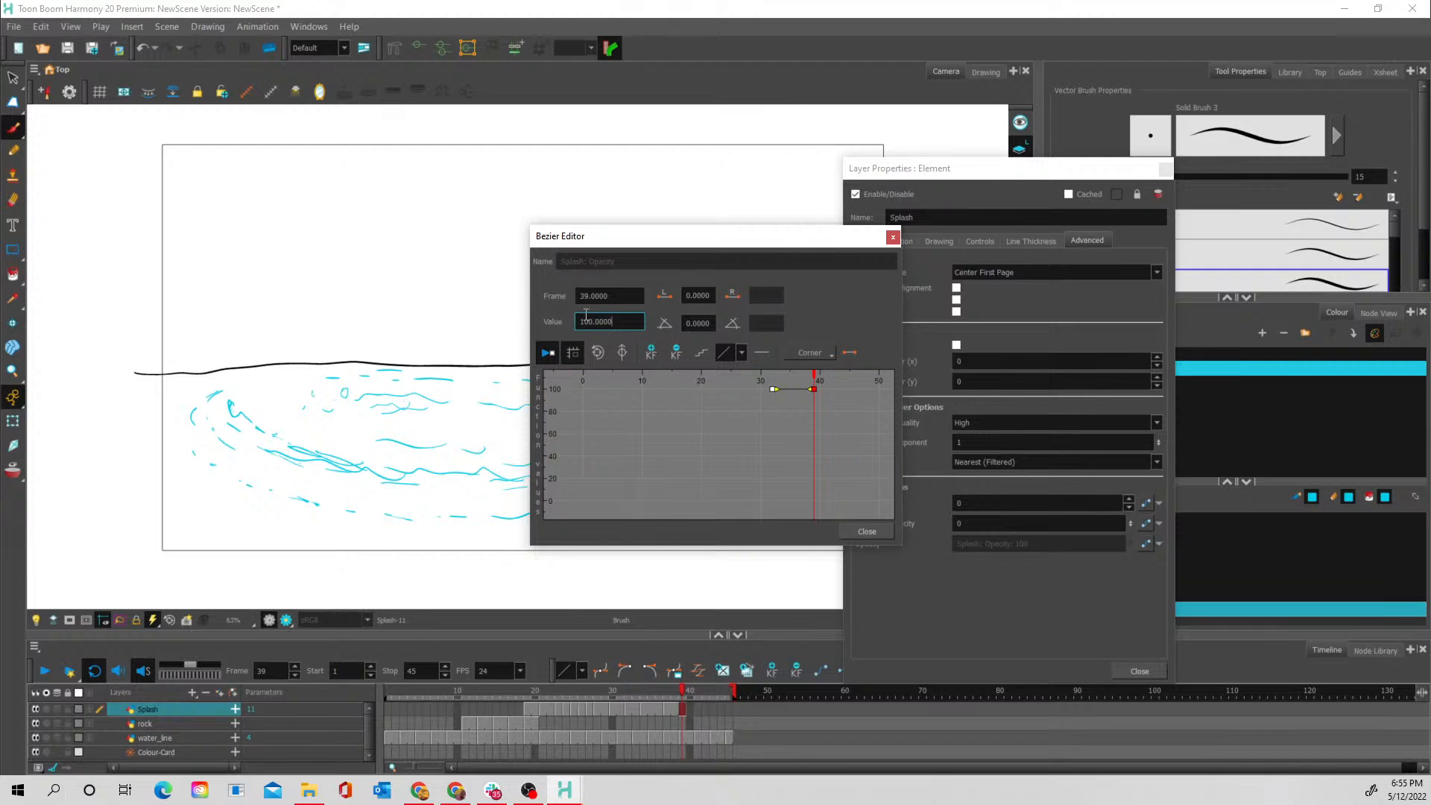
{"action": "left_click_drag", "start_coordinate": [618, 322], "coordinate": [544, 330]}
{"action": "type", "text": "0"}
{"action": "key", "text": "Return"}
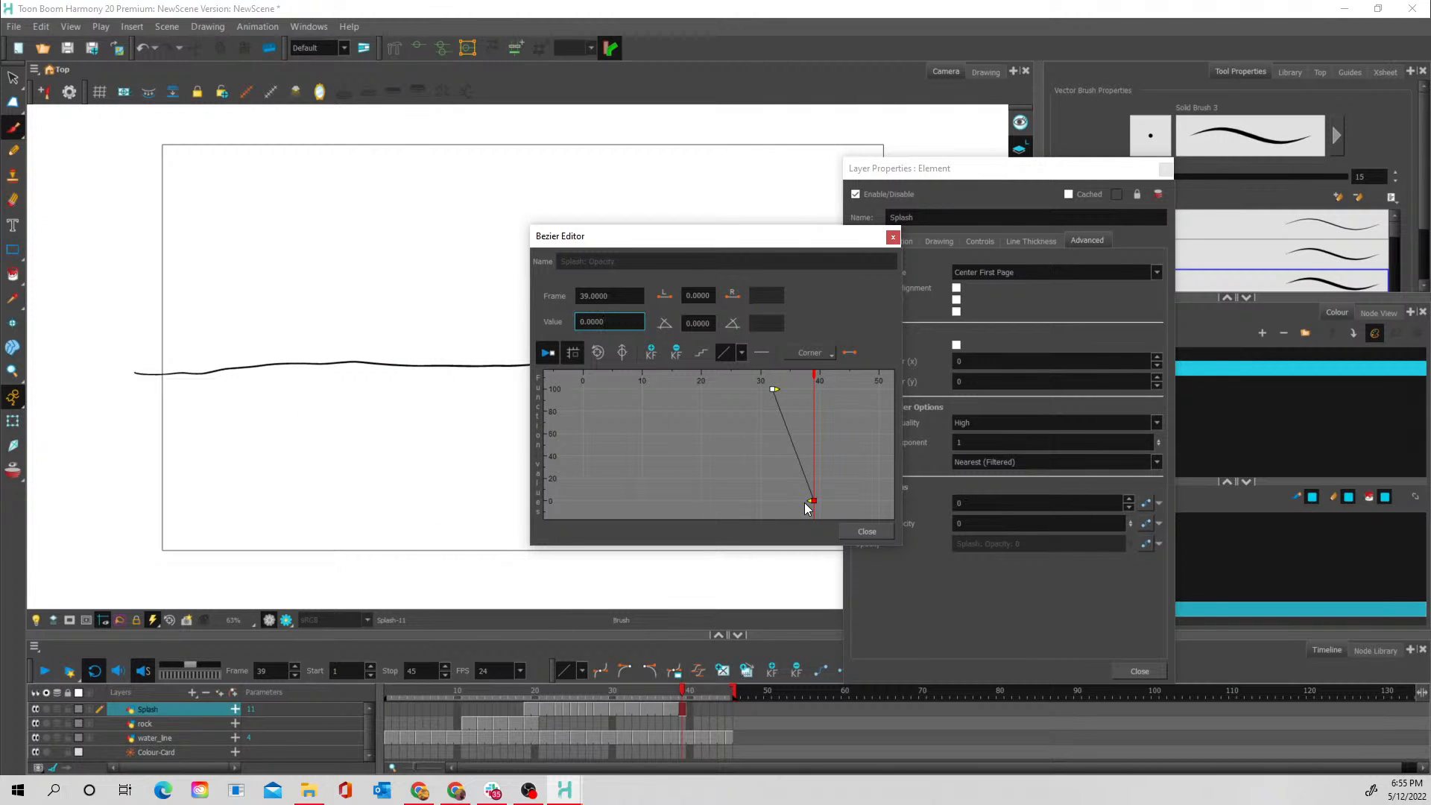
- Scrub the ripple frames from frame 30 to check the opacity fade and close the Bezier Editor and the layer properties
{"action": "left_click_drag", "start_coordinate": [793, 243], "coordinate": [1023, 202]}
{"action": "mouse_move", "coordinate": [614, 691]}
{"action": "left_mouse_down"}
{"action": "mouse_move", "coordinate": [682, 696]}
{"action": "mouse_move", "coordinate": [588, 693]}
{"action": "mouse_move", "coordinate": [678, 700]}
{"action": "left_mouse_up"}
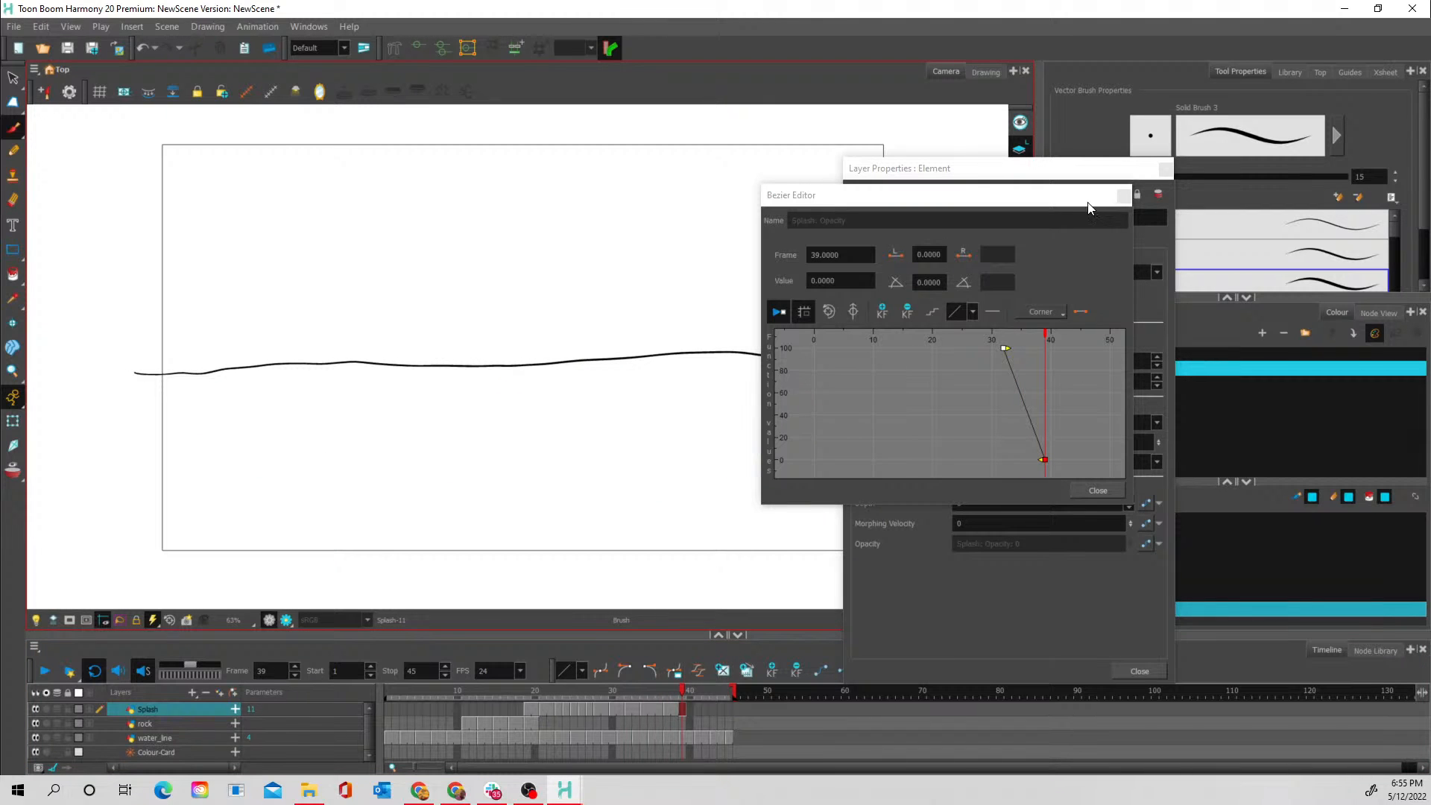
{"action": "left_click", "coordinate": [1123, 196]}
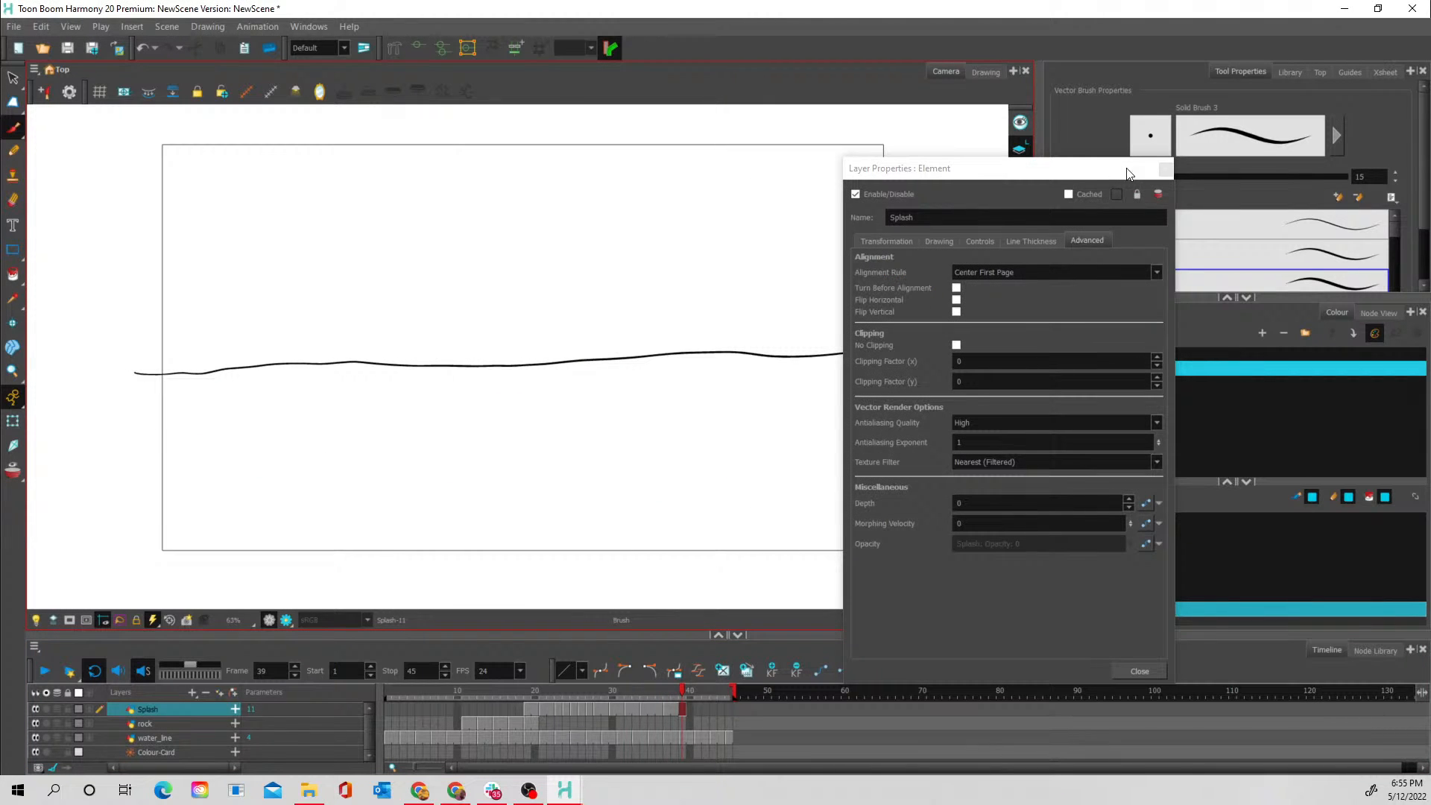
{"action": "left_click", "coordinate": [1164, 170]}
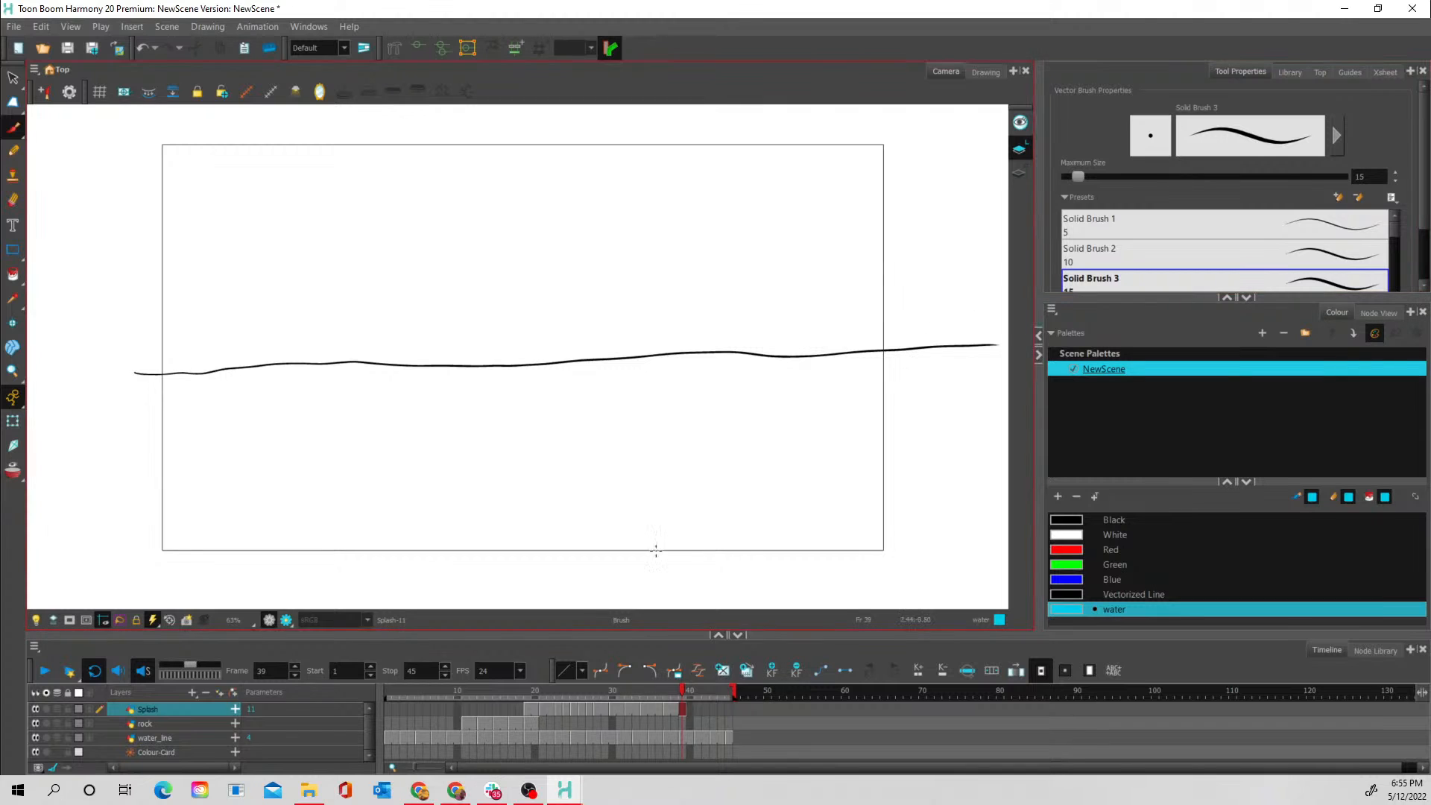
- Play back the whole animation and scrub from frame 19 to 35 to review the splash and the ripples' fade
{"action": "mouse_move", "coordinate": [614, 685]}
{"action": "left_mouse_down"}
{"action": "mouse_move", "coordinate": [692, 691]}
{"action": "mouse_move", "coordinate": [619, 684]}
{"action": "left_mouse_up"}
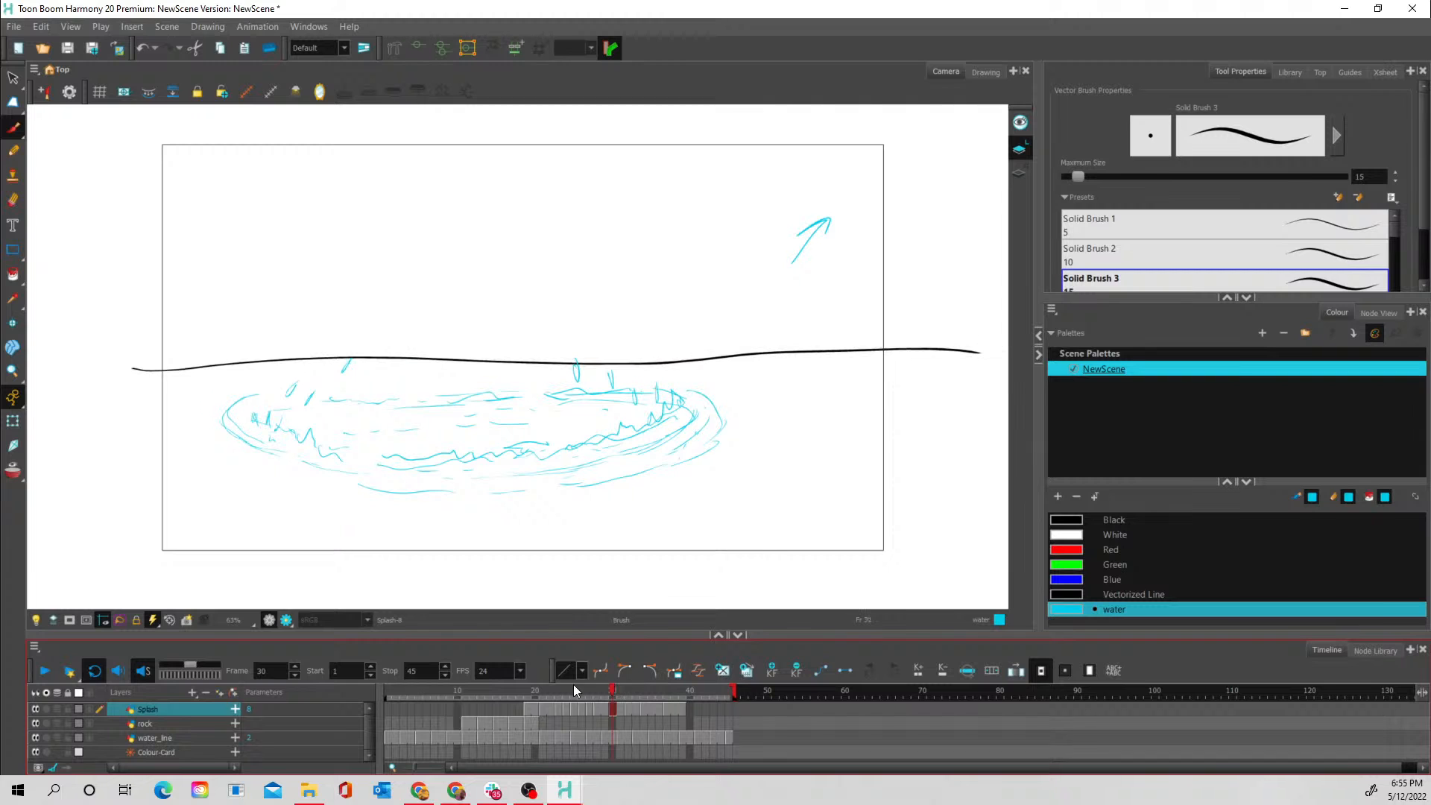
{"action": "left_click", "coordinate": [47, 670]}
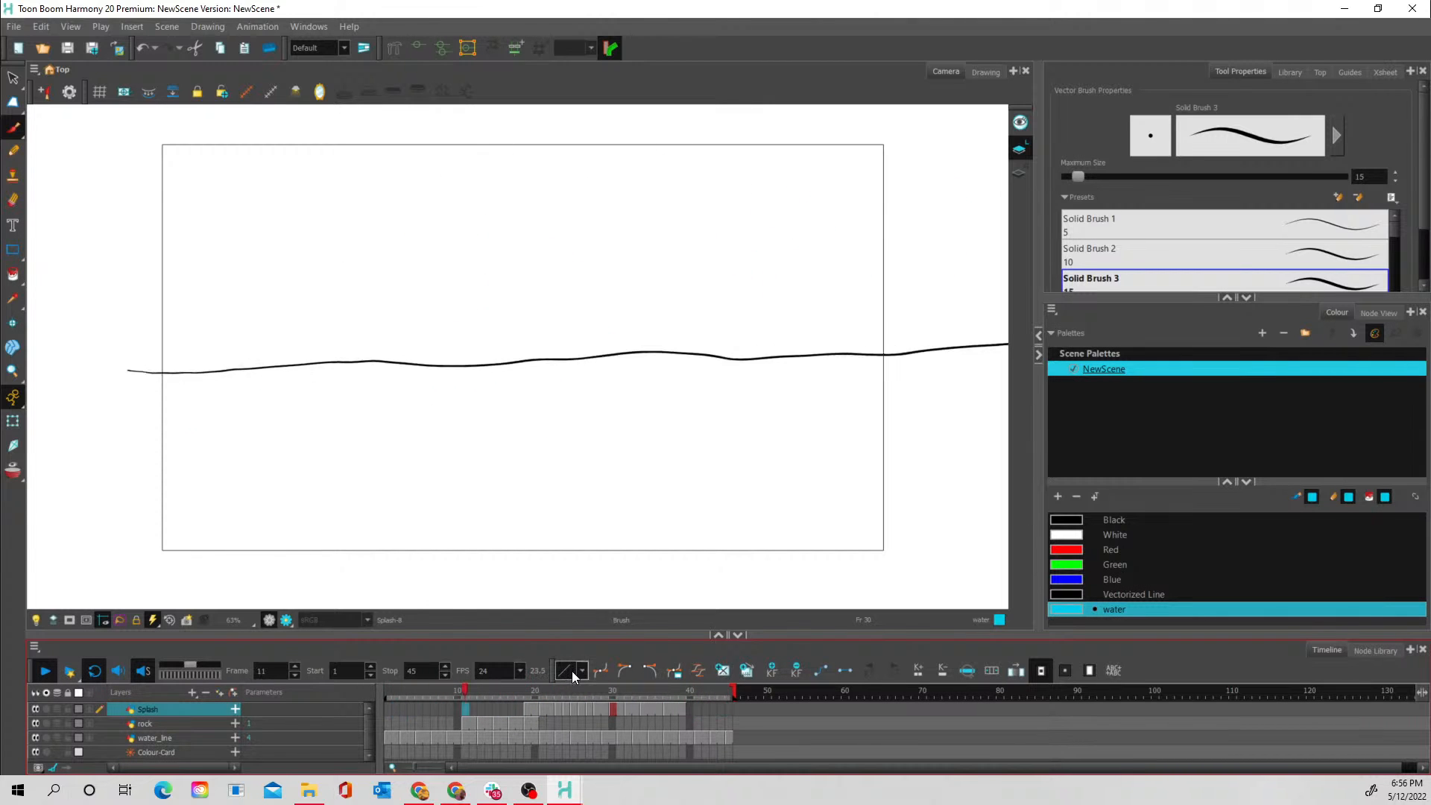
{"action": "left_click", "coordinate": [526, 688]}
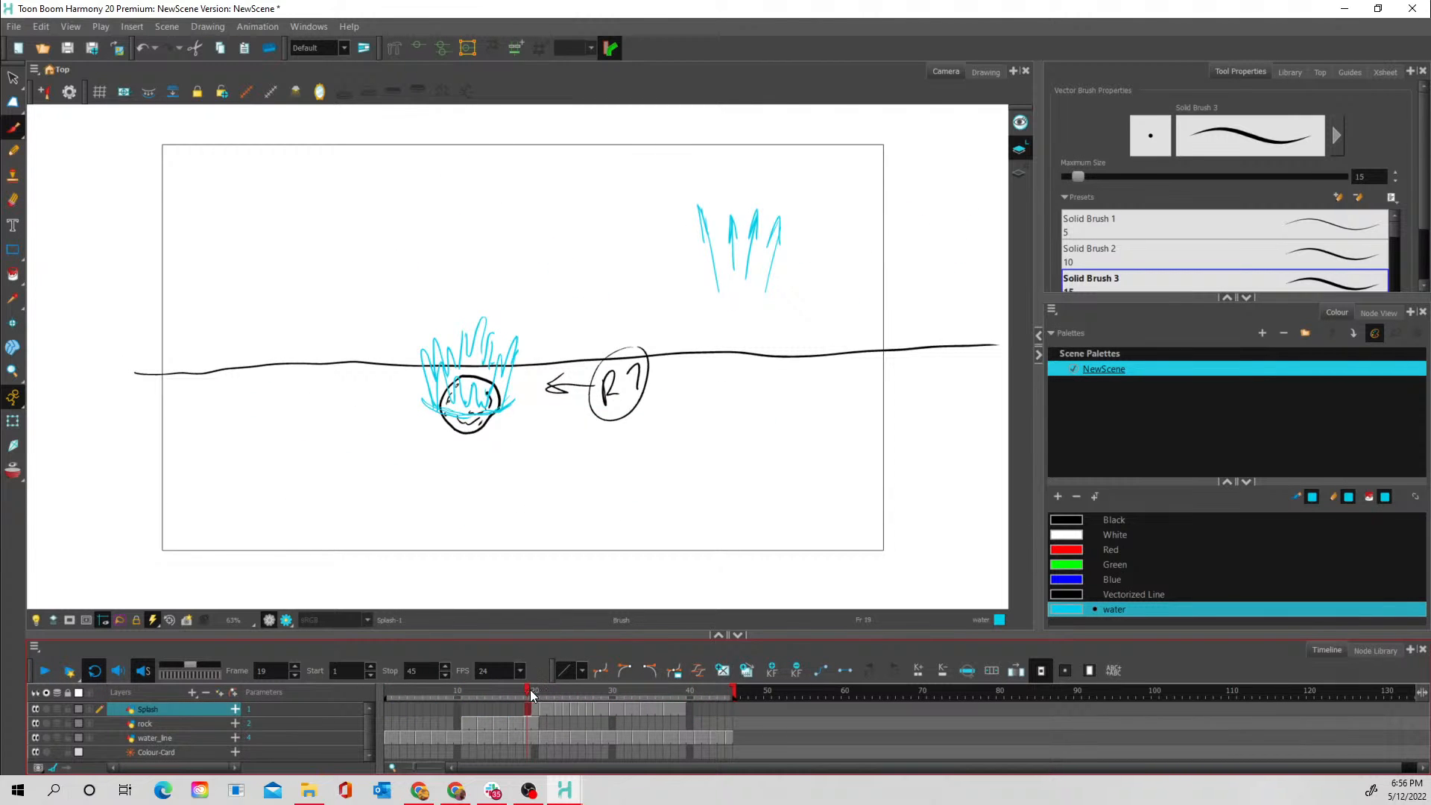
{"action": "left_click_drag", "start_coordinate": [535, 690], "coordinate": [650, 689]}
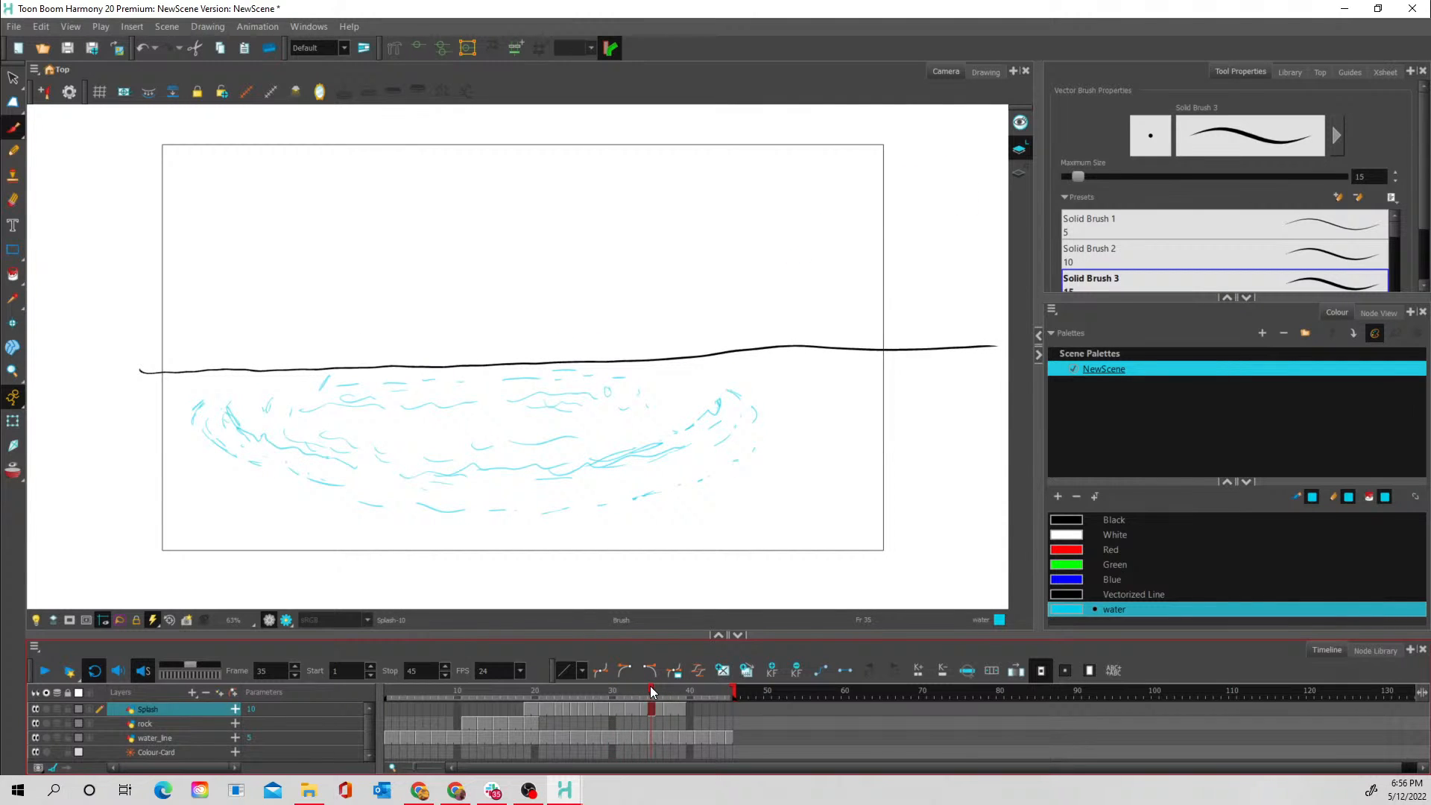